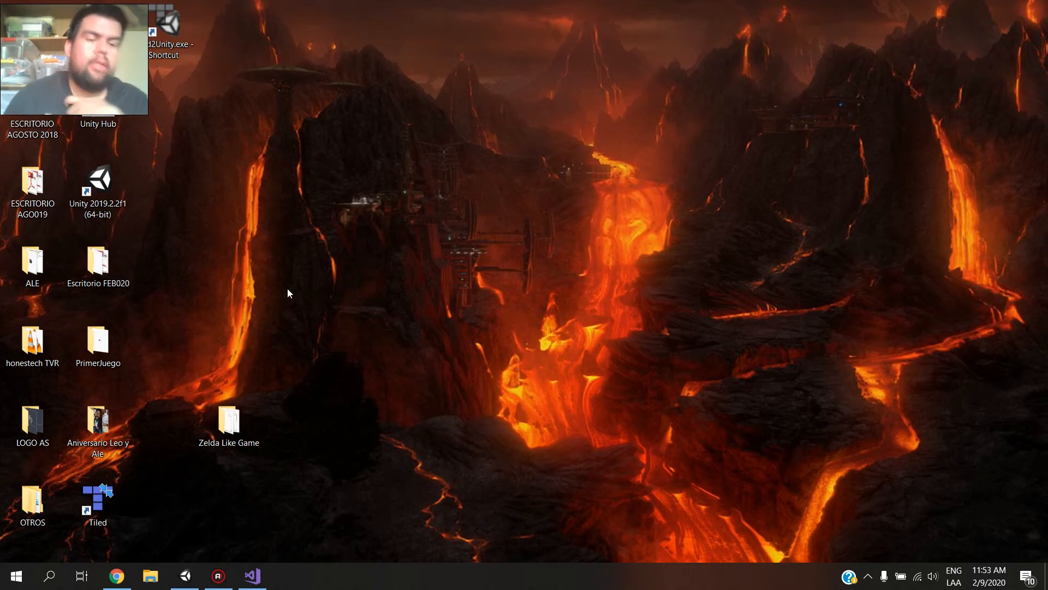
Switch to Unity, run the game in play mode, walk the player around the map in all directions, and stop it
{"action": "left_click", "coordinate": [185, 576]}
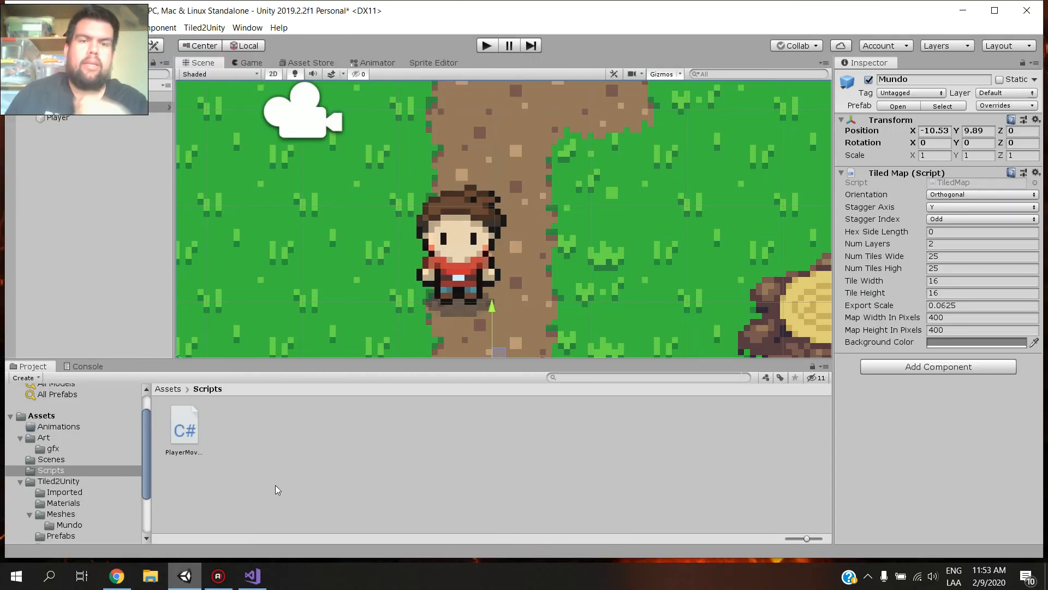
{"action": "left_click", "coordinate": [485, 47]}
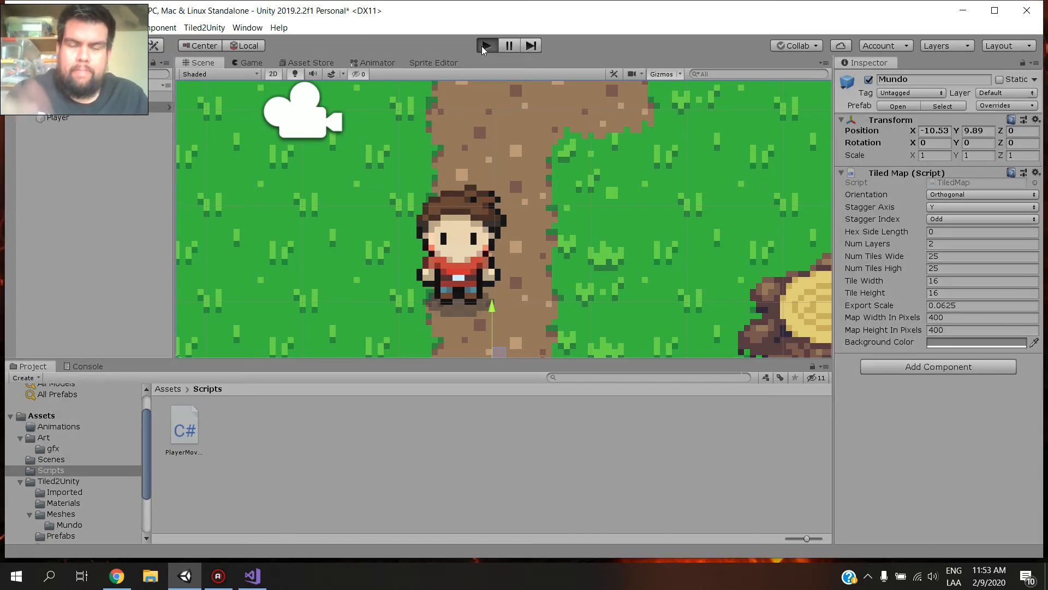
{"action": "key", "text": "Right"}
{"action": "key", "text": "Left"}
{"action": "key", "text": "Up"}
{"action": "key", "text": "Right"}
{"action": "key", "text": "Left"}
{"action": "key", "text": "Left"}
{"action": "key", "text": "Right"}
{"action": "key", "text": "Down"}
{"action": "key", "text": "Up"}
{"action": "key", "text": "Right"}
{"action": "key", "text": "Left"}
{"action": "key", "text": "Left"}
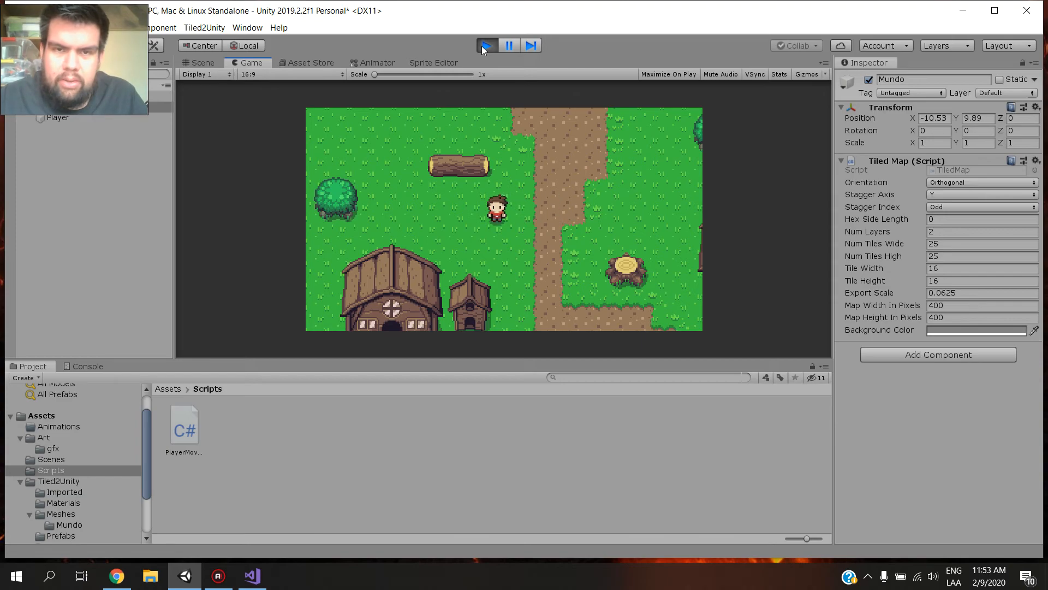
{"action": "key", "text": "Up"}
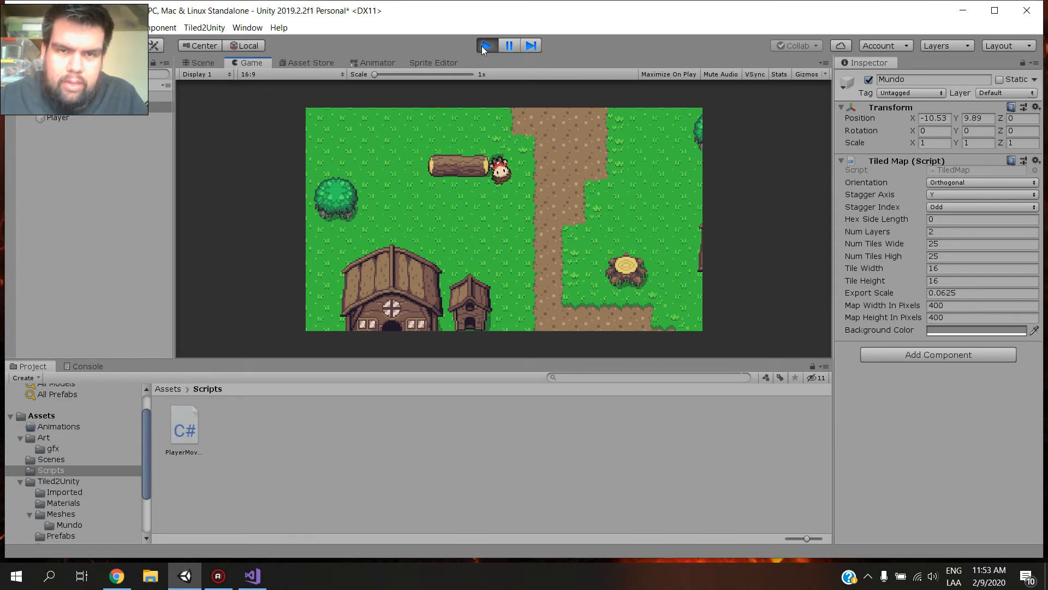
{"action": "key", "text": "Up"}
{"action": "key", "text": "Right"}
{"action": "key", "text": "Down"}
{"action": "key", "text": "Right"}
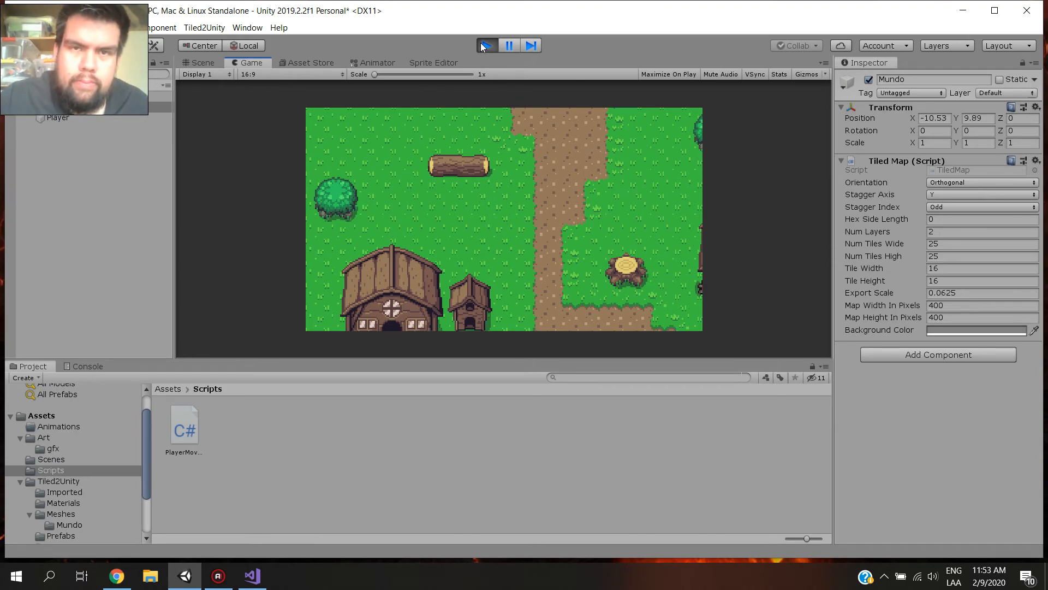
{"action": "left_click", "coordinate": [484, 45]}
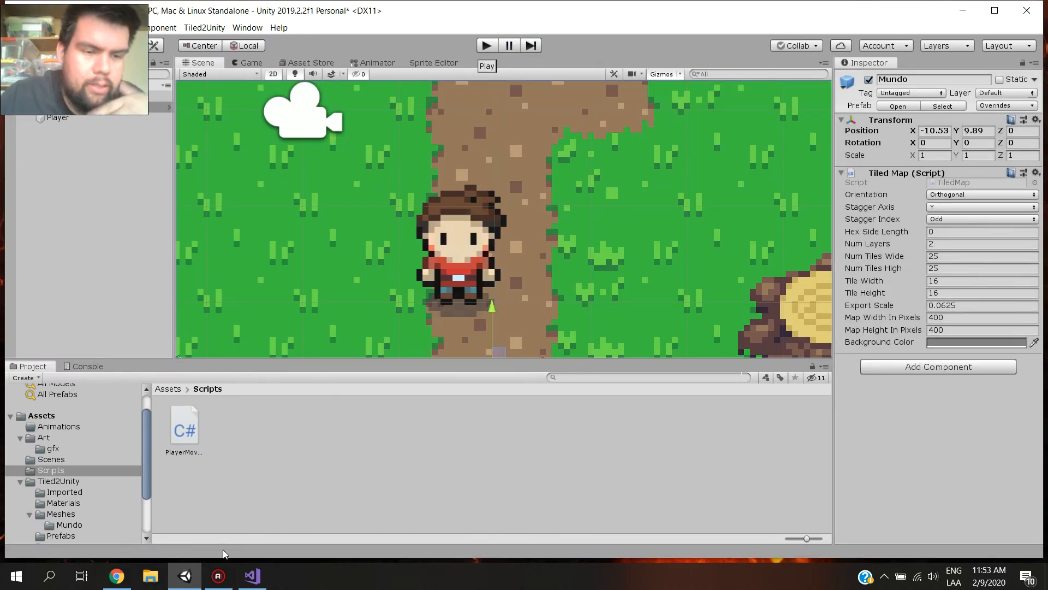
Switch to Chrome and play the "Part 3 - 4 way Animation" tutorial video
{"action": "left_click", "coordinate": [116, 576]}
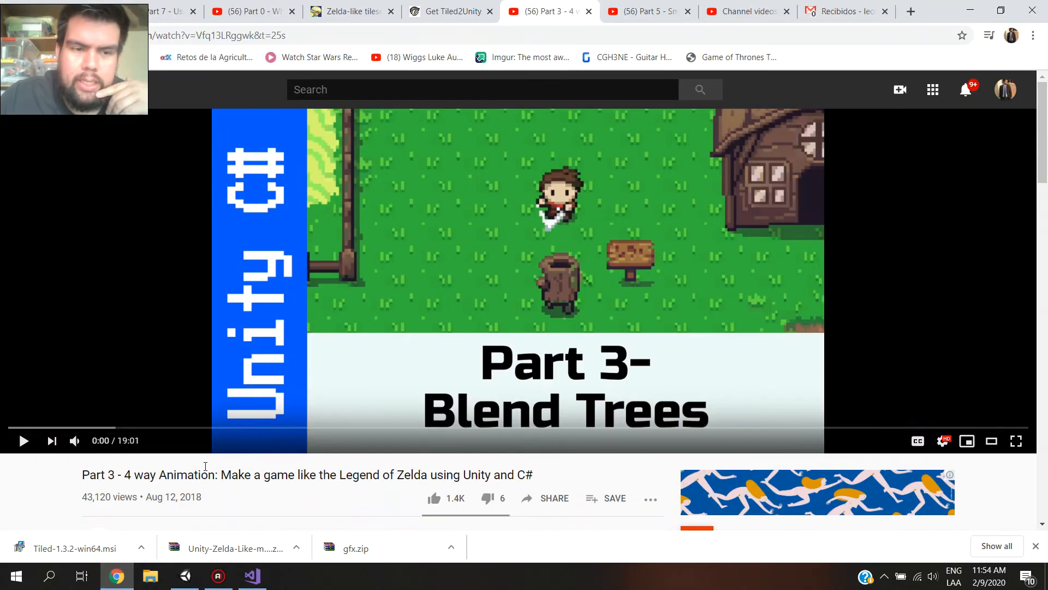
{"action": "scroll", "coordinate": [218, 465], "scroll_direction": "down", "scroll_amount": 1}
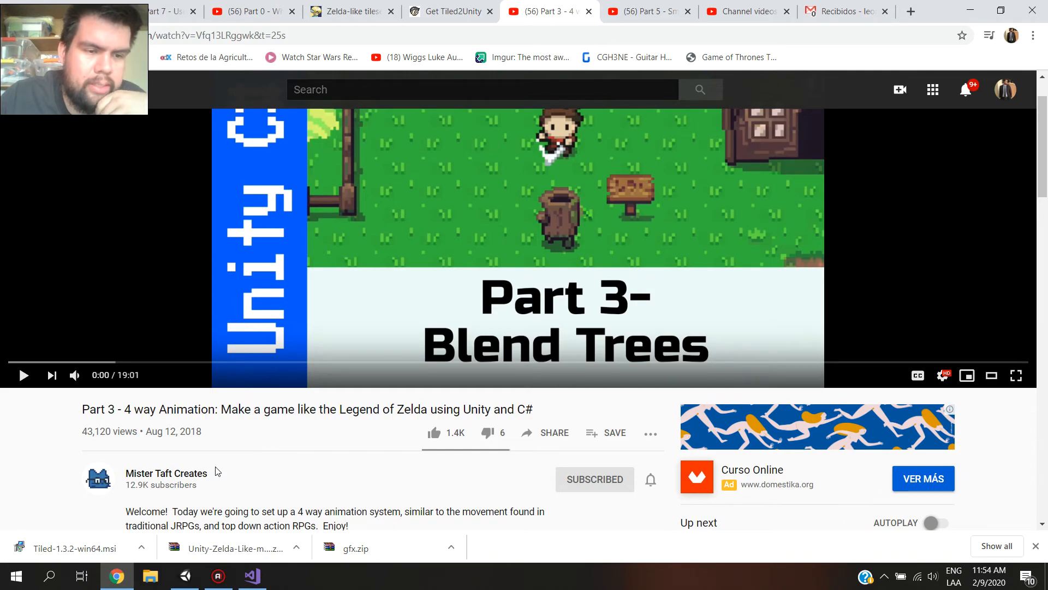
{"action": "scroll", "coordinate": [217, 471], "scroll_direction": "up", "scroll_amount": 1}
{"action": "left_click", "coordinate": [261, 352]}
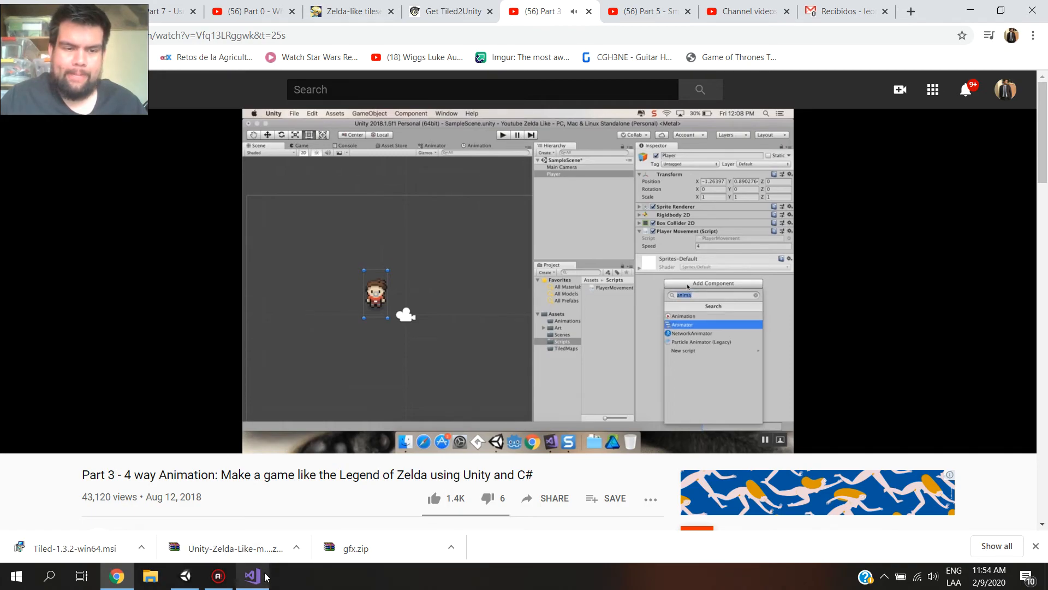
Switch to Unity and add an Animator component to the Player object
{"action": "left_click", "coordinate": [185, 576]}
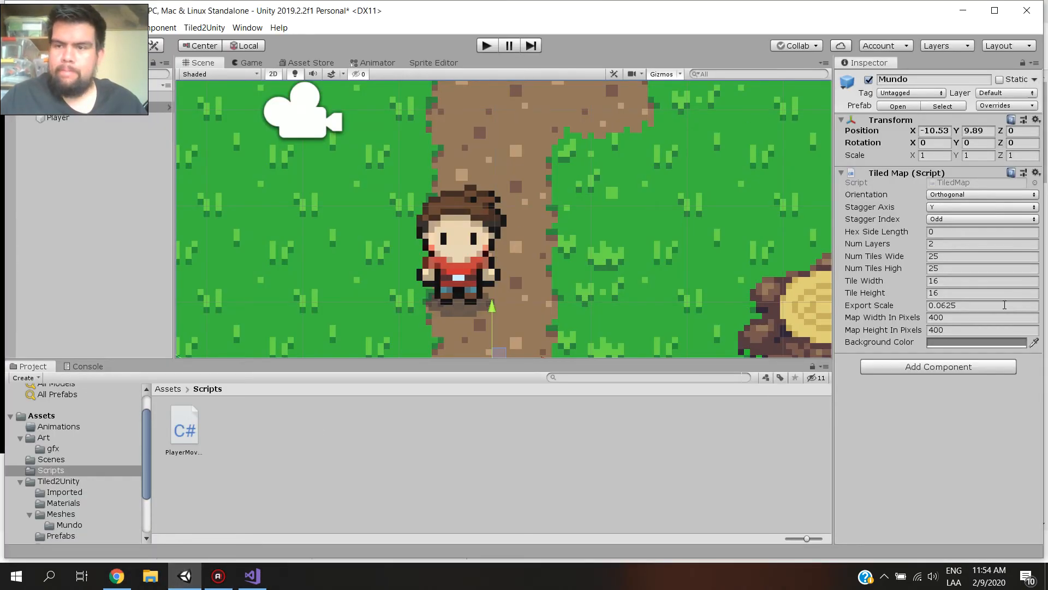
{"action": "left_click", "coordinate": [77, 121]}
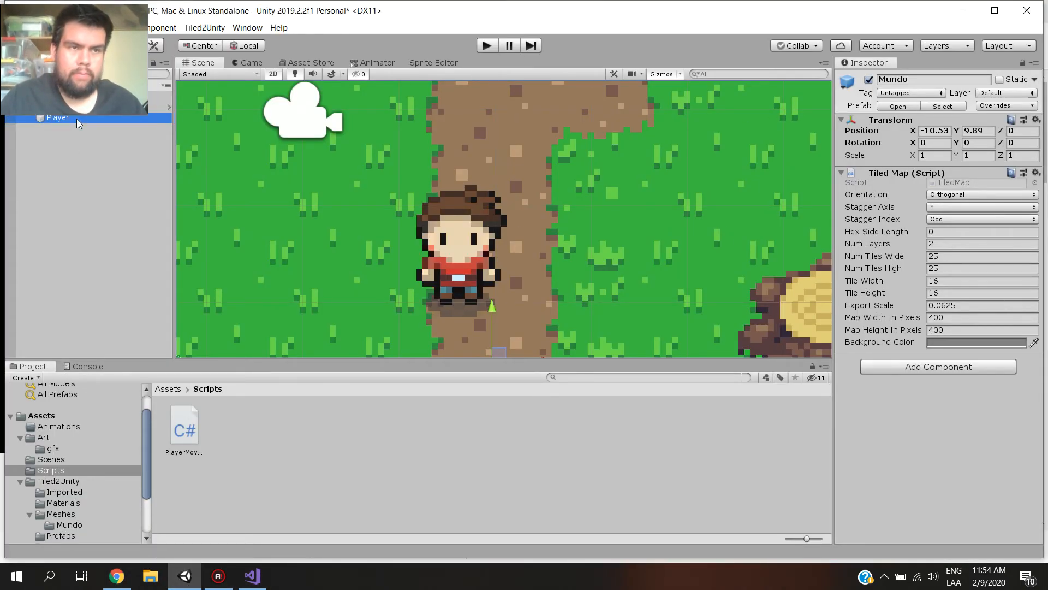
{"action": "left_click", "coordinate": [934, 403]}
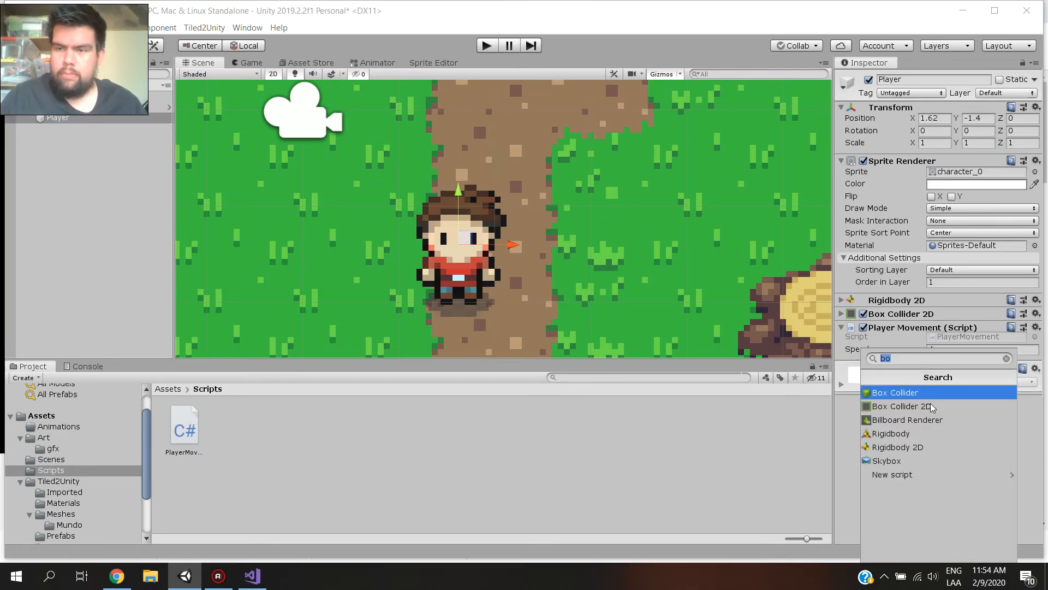
{"action": "type", "text": "animato"}
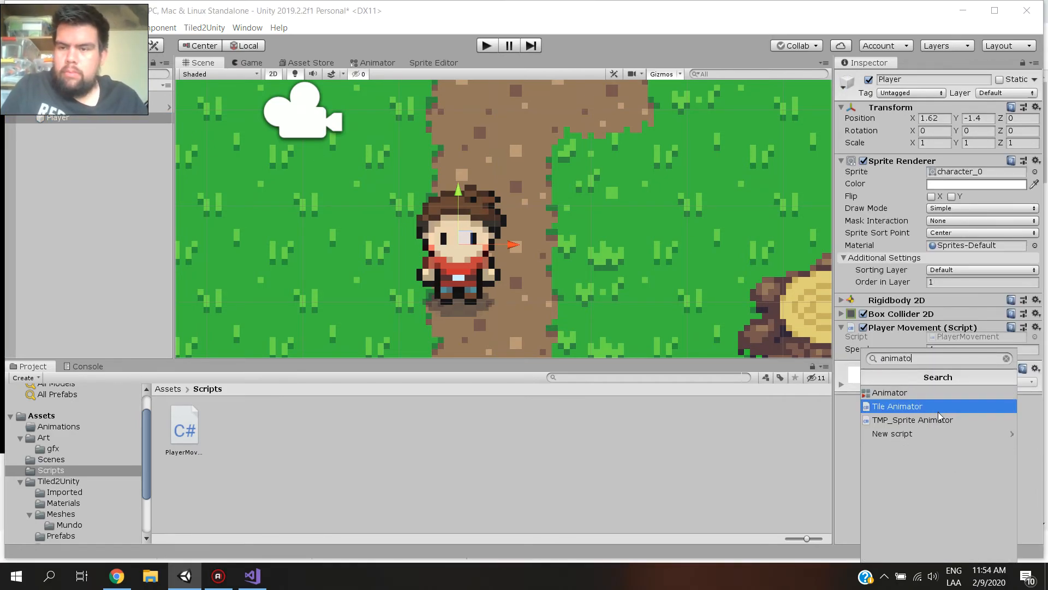
{"action": "key", "text": "Up"}
{"action": "key", "text": "Return"}
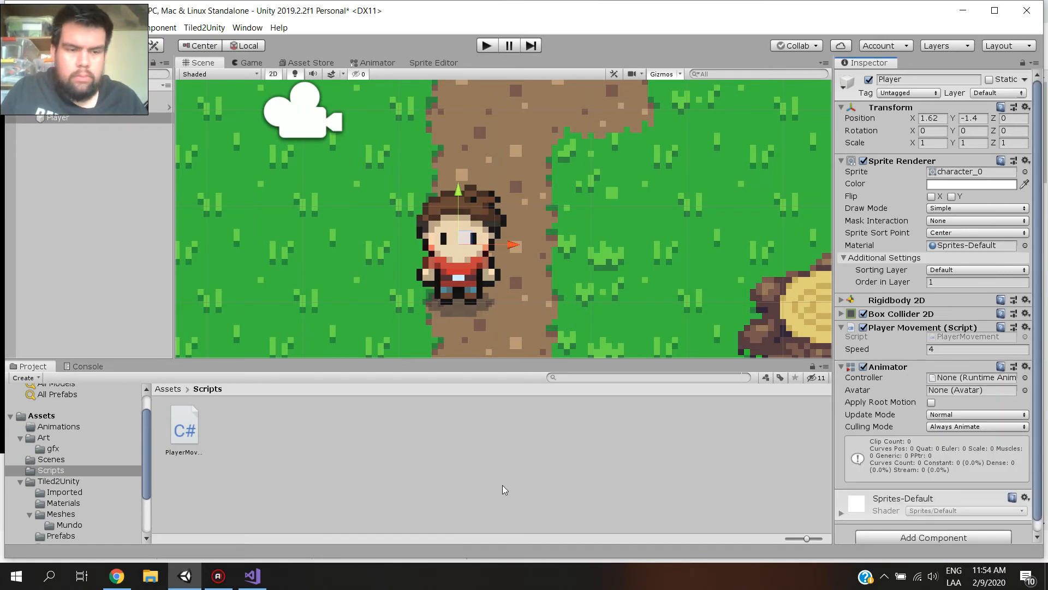
Switch to Chrome and rewind the tutorial video to rewatch how the Animation window is opened
{"action": "left_click", "coordinate": [116, 576]}
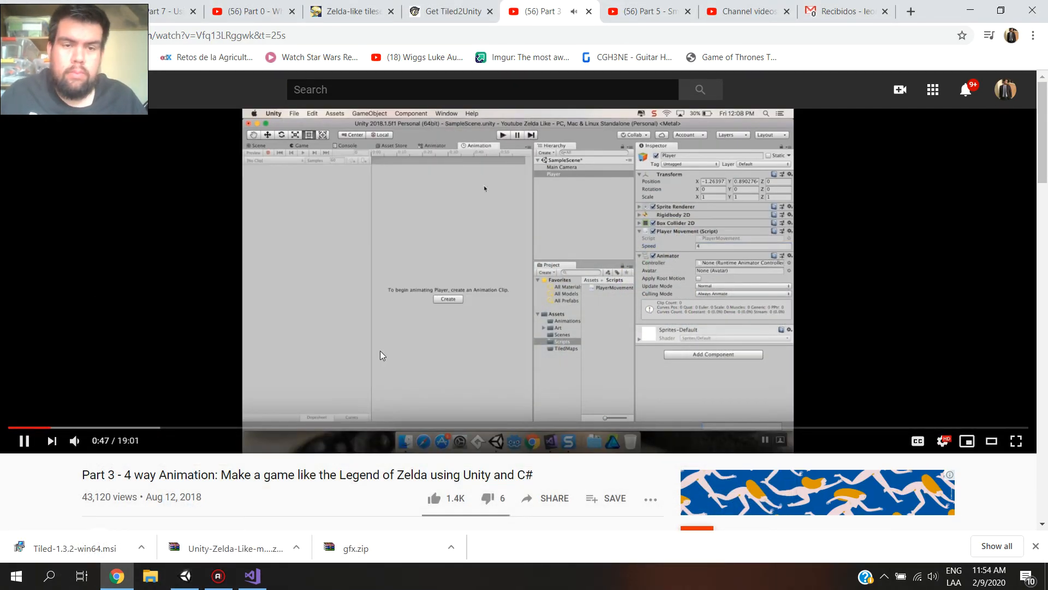
{"action": "left_click", "coordinate": [443, 352]}
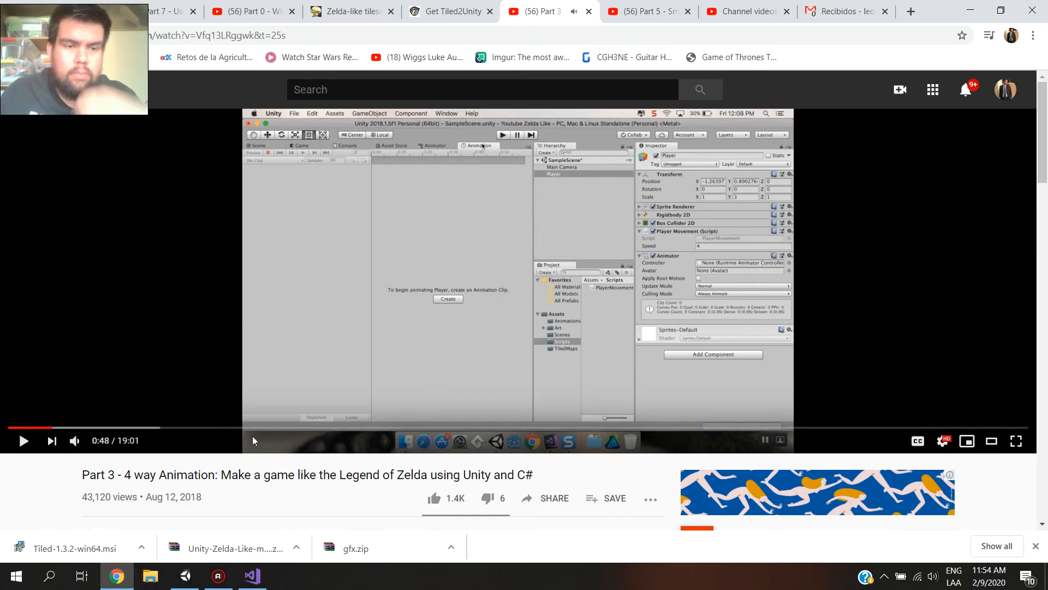
{"action": "left_click", "coordinate": [46, 428]}
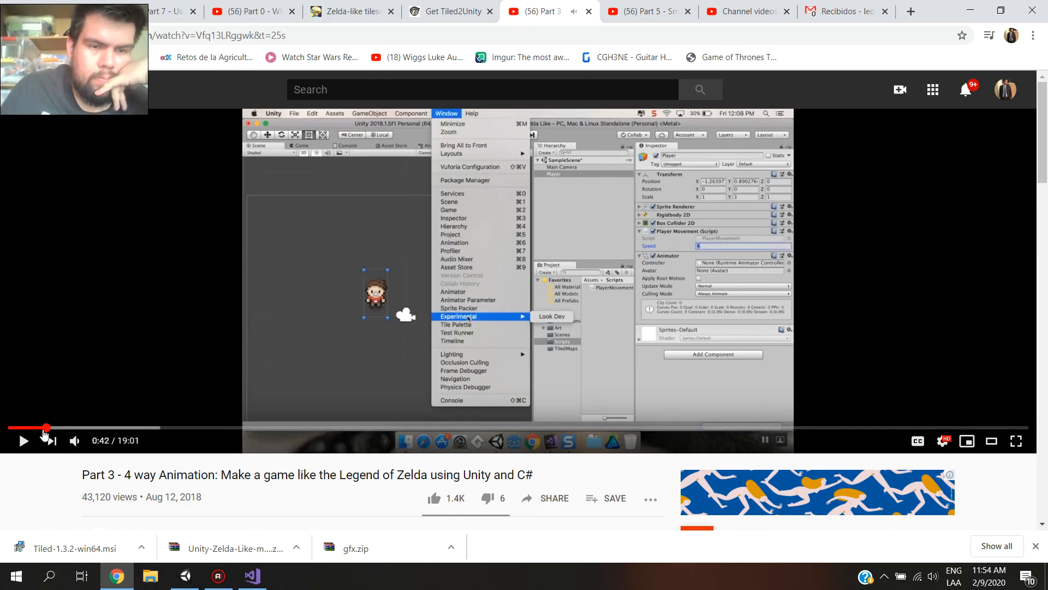
{"action": "left_click", "coordinate": [42, 428]}
{"action": "left_click", "coordinate": [36, 428]}
{"action": "left_click", "coordinate": [76, 371]}
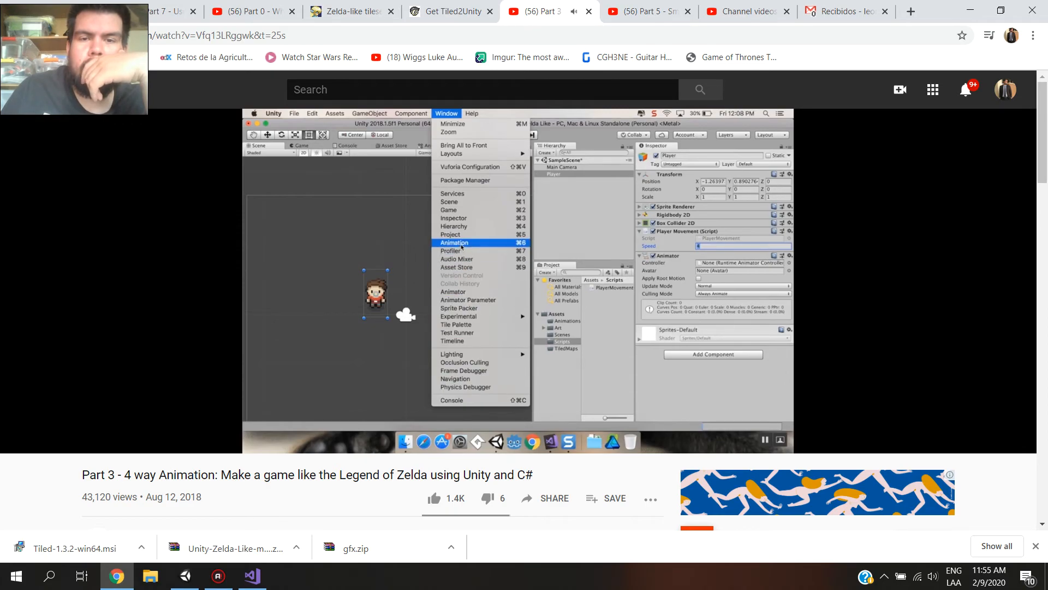
{"action": "left_click", "coordinate": [136, 318]}
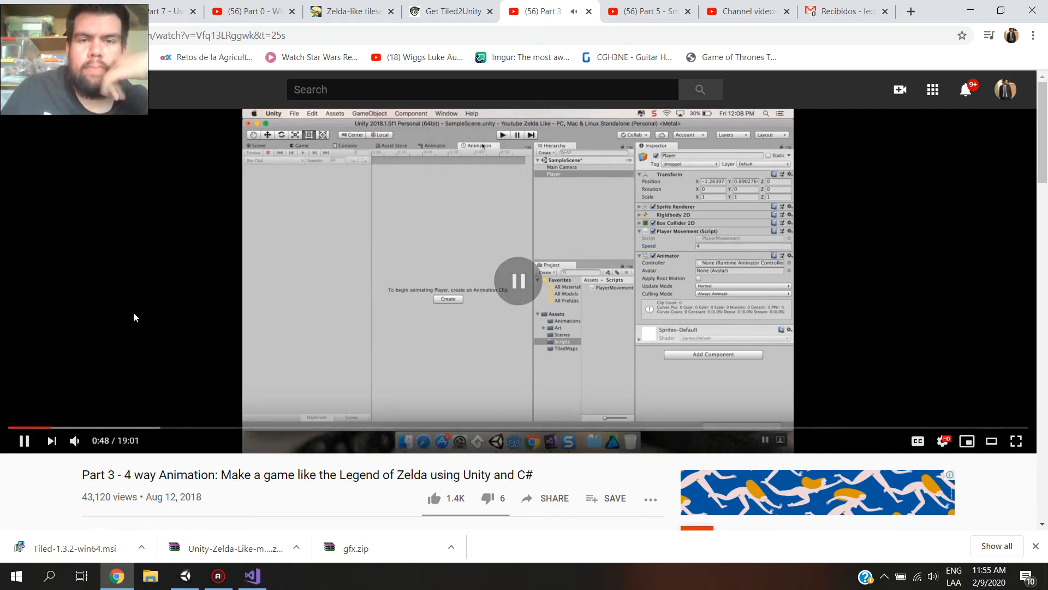
Switch to Unity, open the Animation window, and dock it alongside the Scene and Game views
{"action": "left_click", "coordinate": [187, 575]}
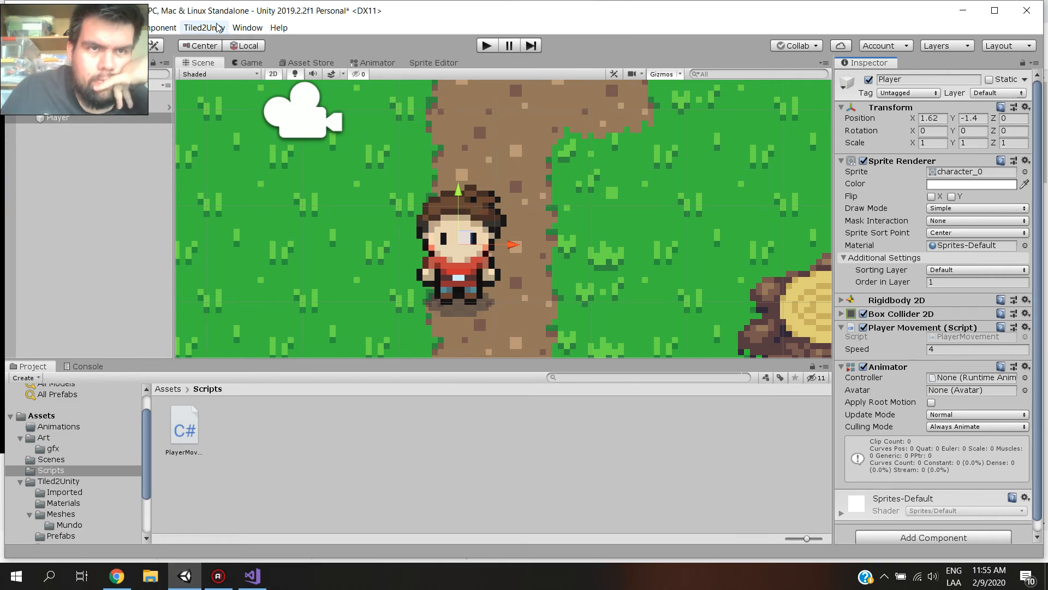
{"action": "left_click", "coordinate": [247, 27]}
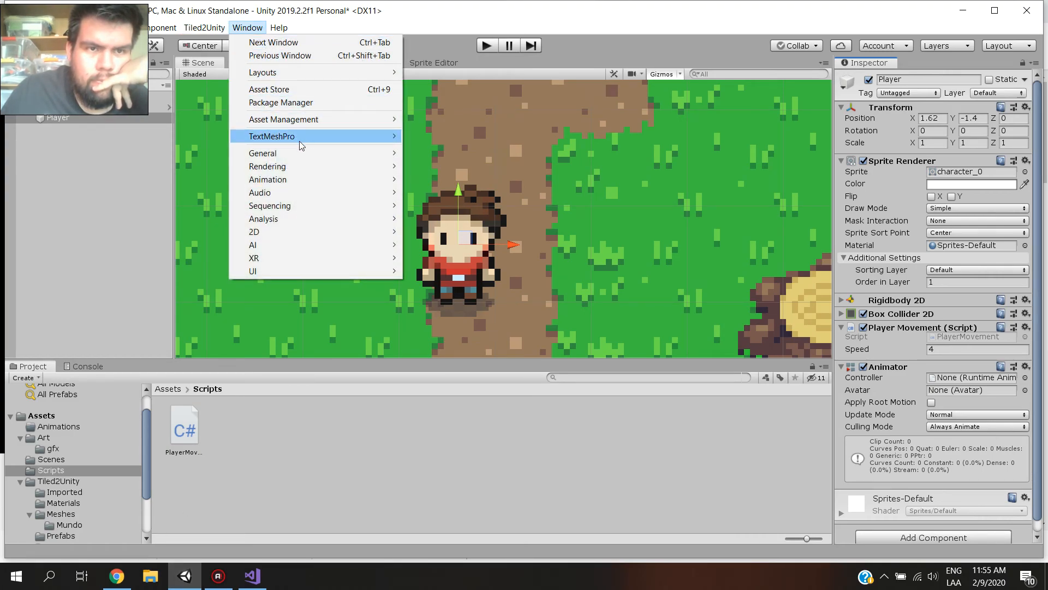
{"action": "mouse_move", "coordinate": [277, 194]}
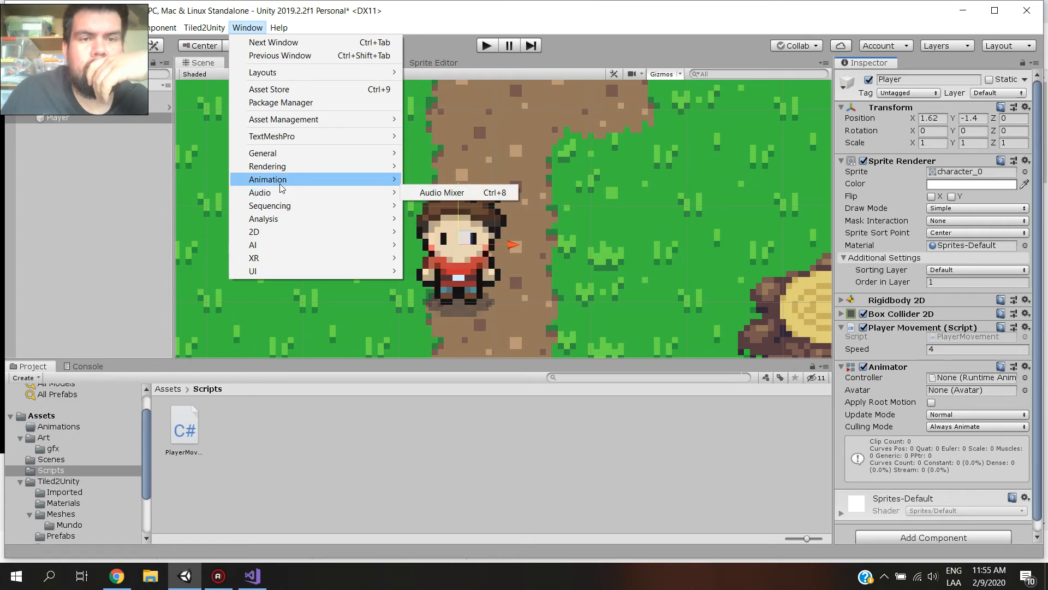
{"action": "left_click", "coordinate": [412, 181]}
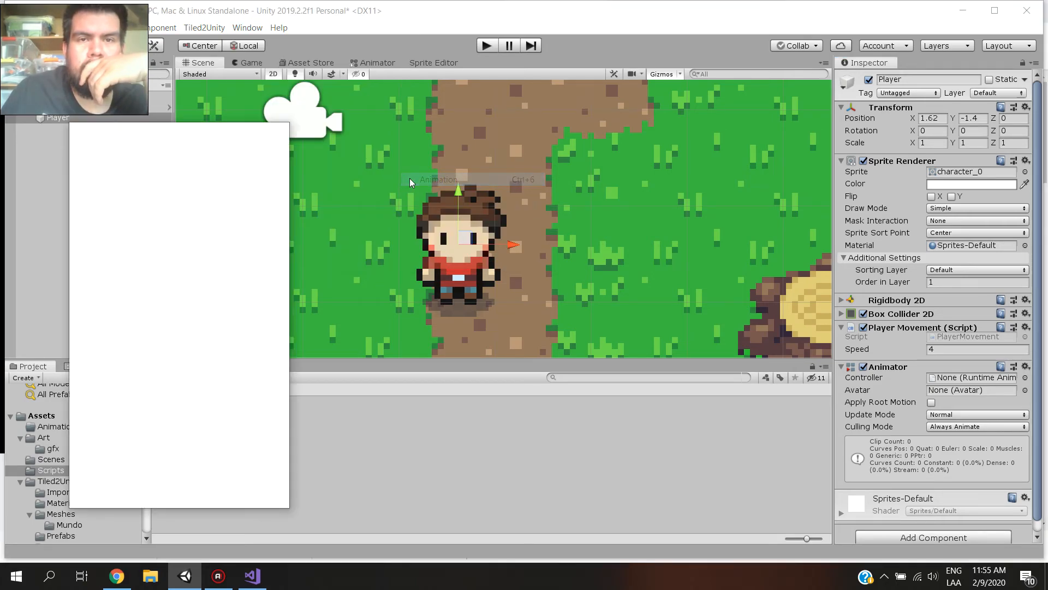
{"action": "left_click_drag", "start_coordinate": [112, 131], "coordinate": [365, 67]}
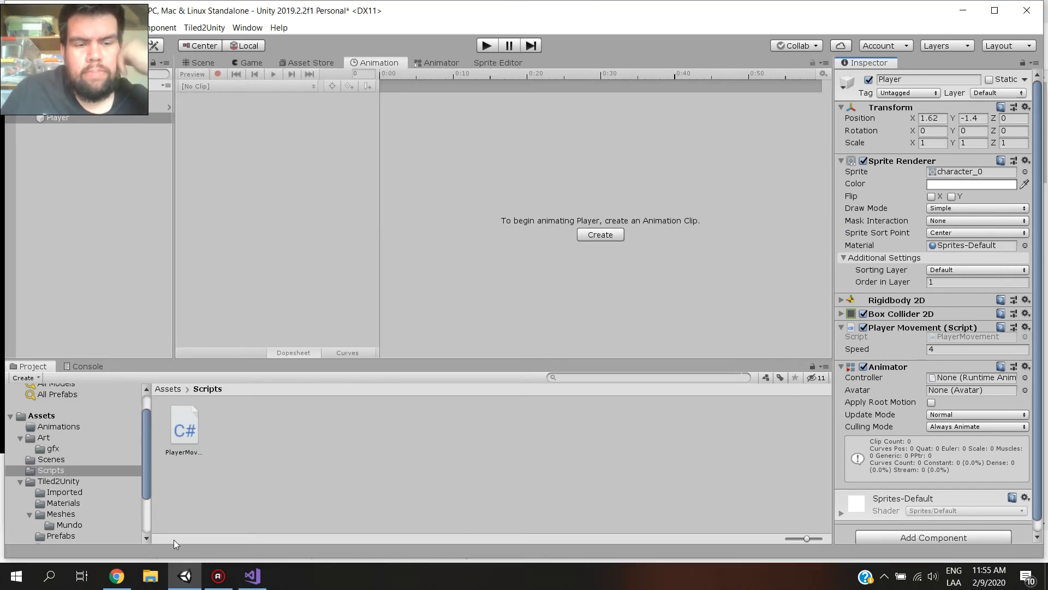
Switch to Chrome and watch the tutorial section on docking the Animation window below the Scene view
{"action": "left_click", "coordinate": [184, 577]}
{"action": "left_click", "coordinate": [291, 365]}
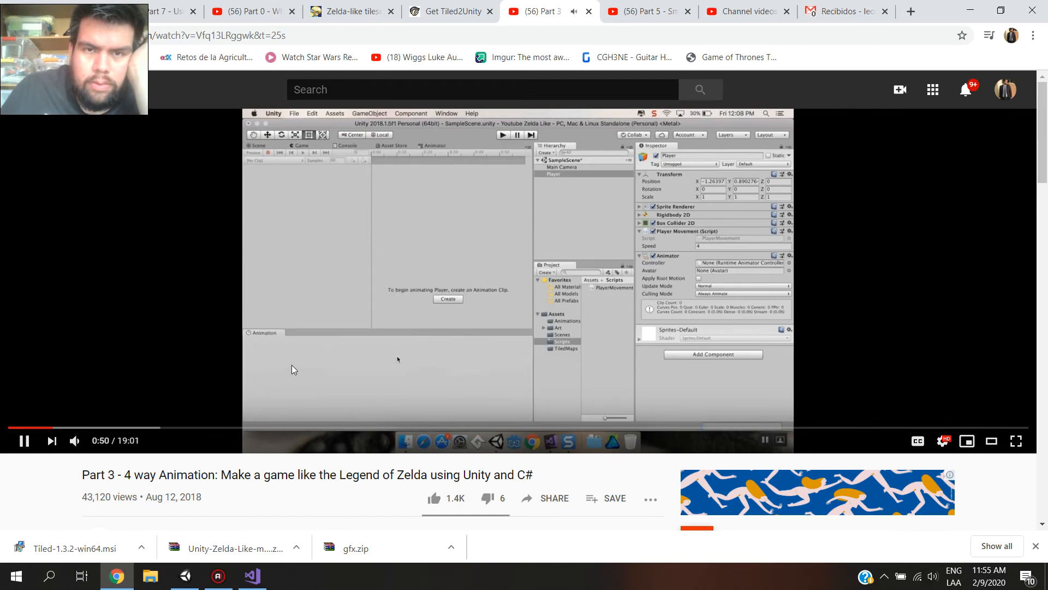
{"action": "left_click", "coordinate": [335, 289]}
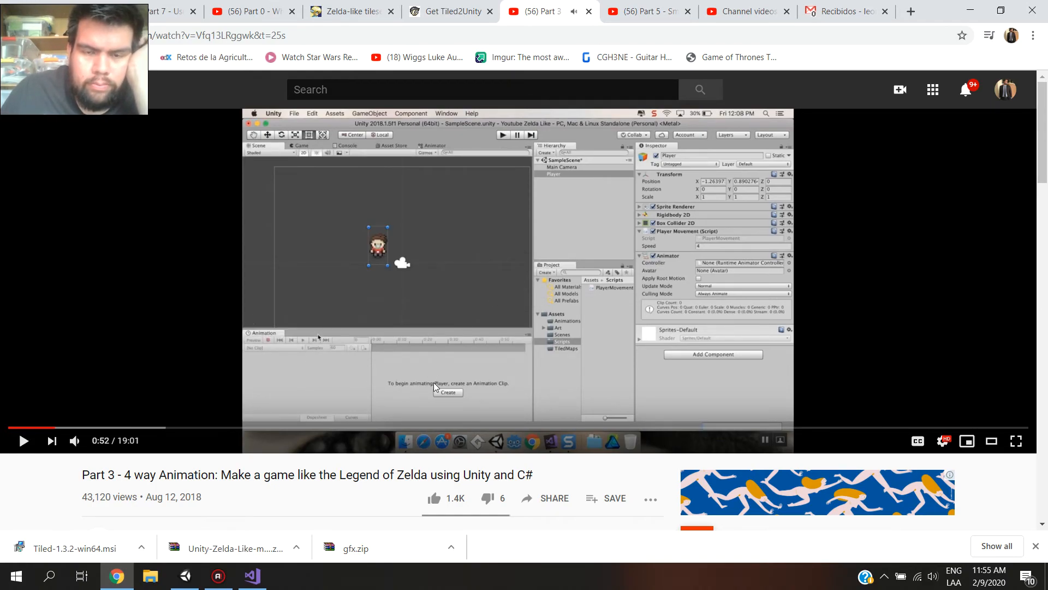
Switch to Unity, redock the Animation window below the Scene view beside the Project window, and widen it
{"action": "left_click", "coordinate": [185, 576]}
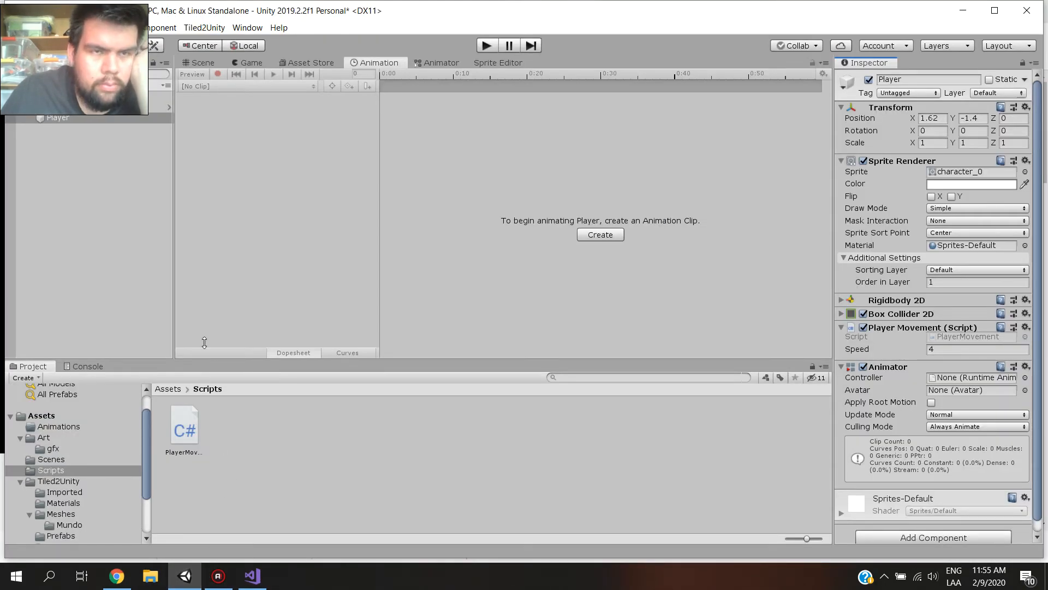
{"action": "left_click_drag", "start_coordinate": [367, 59], "coordinate": [153, 368]}
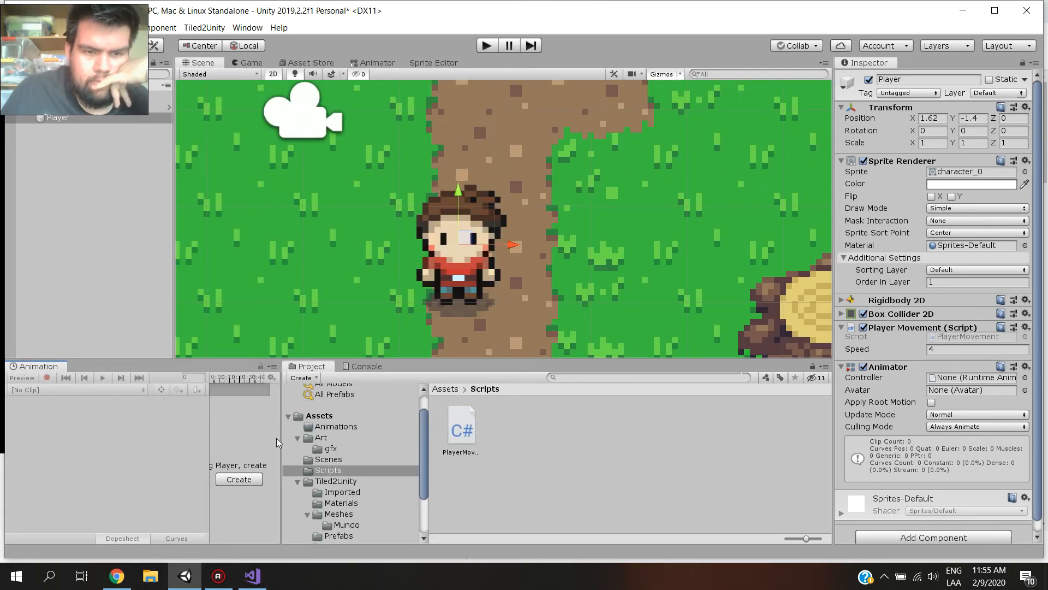
{"action": "left_click_drag", "start_coordinate": [279, 436], "coordinate": [407, 455]}
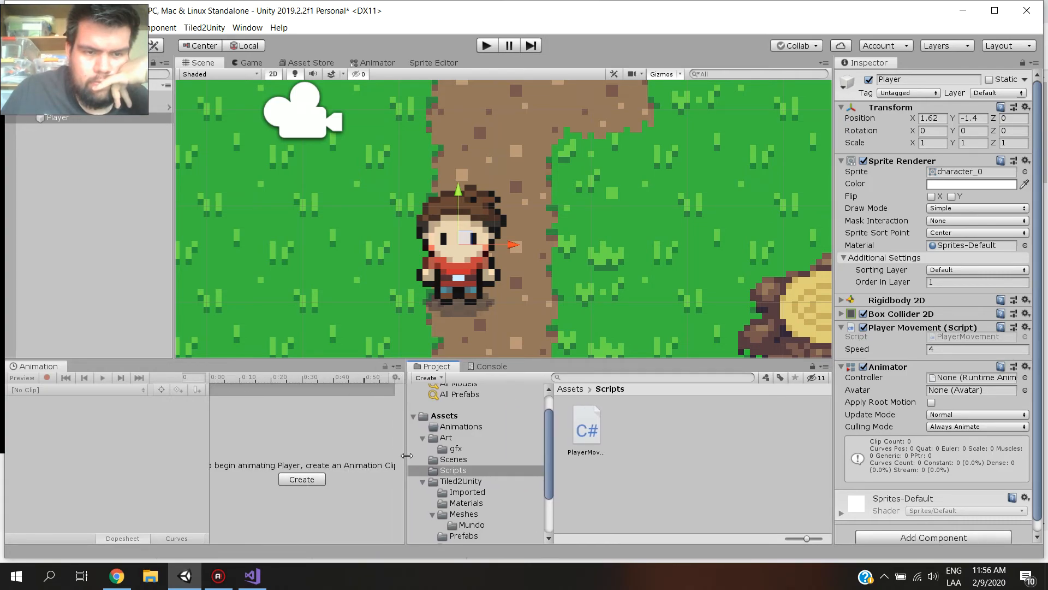
{"action": "left_click", "coordinate": [201, 442]}
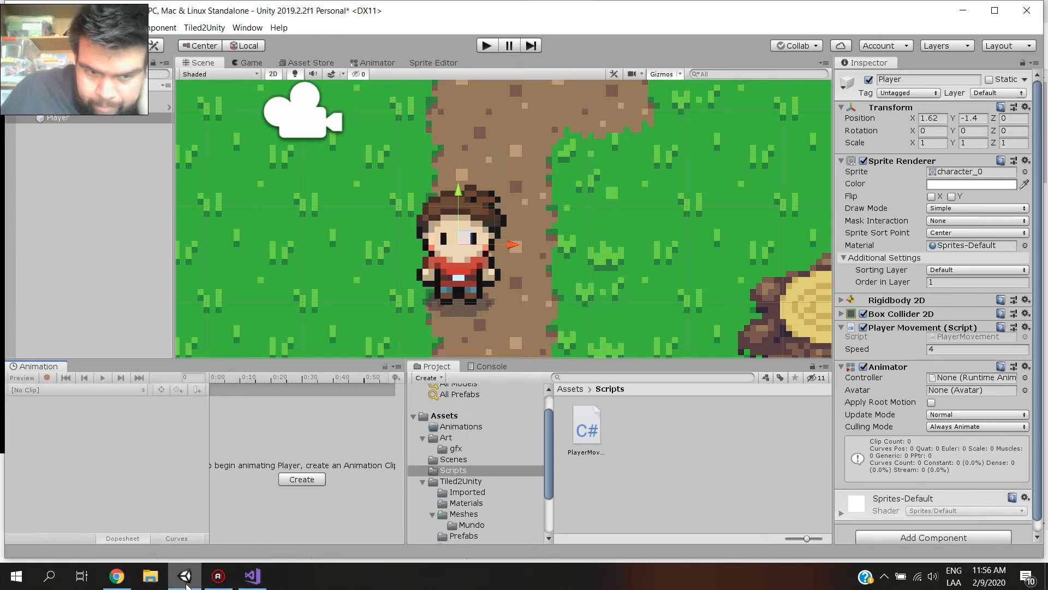
Switch to Chrome and watch the tutorial section on creating and naming the IdleDown animation, pausing it at the save dialog
{"action": "left_click", "coordinate": [116, 576]}
{"action": "left_click", "coordinate": [193, 345]}
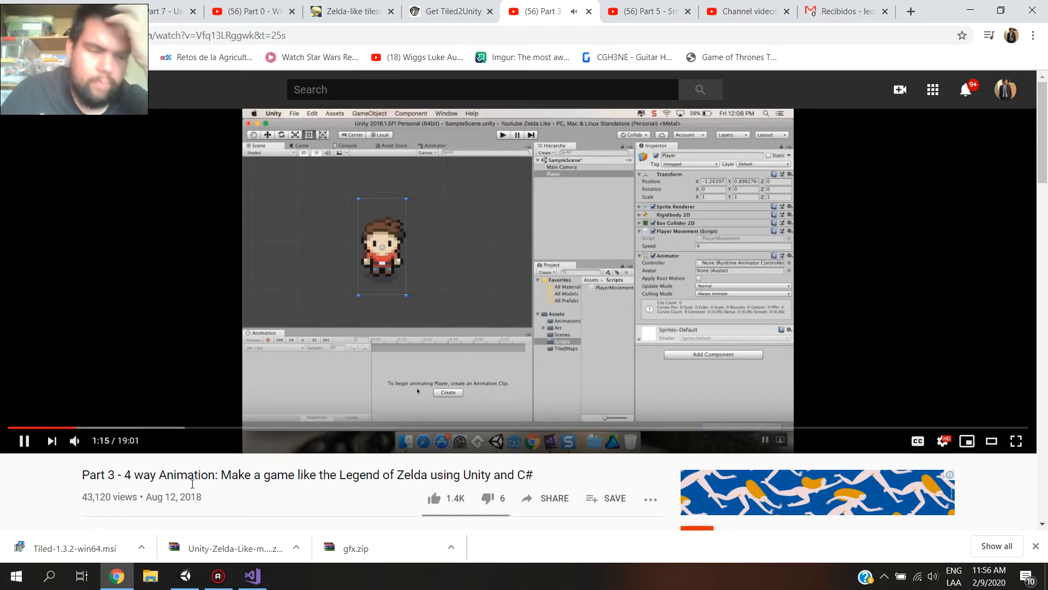
{"action": "left_click", "coordinate": [185, 576]}
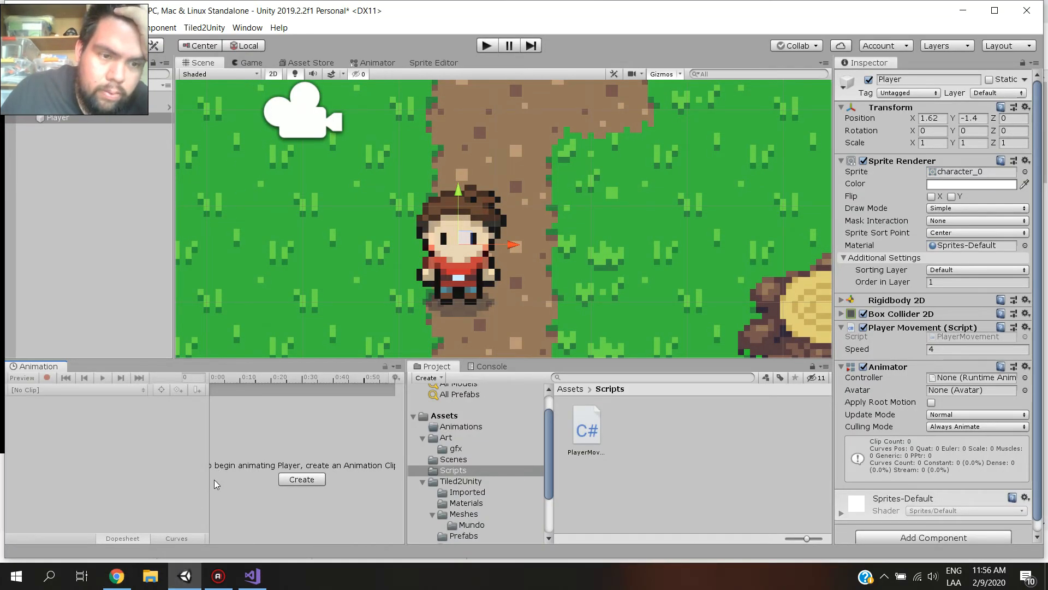
{"action": "left_click", "coordinate": [172, 584]}
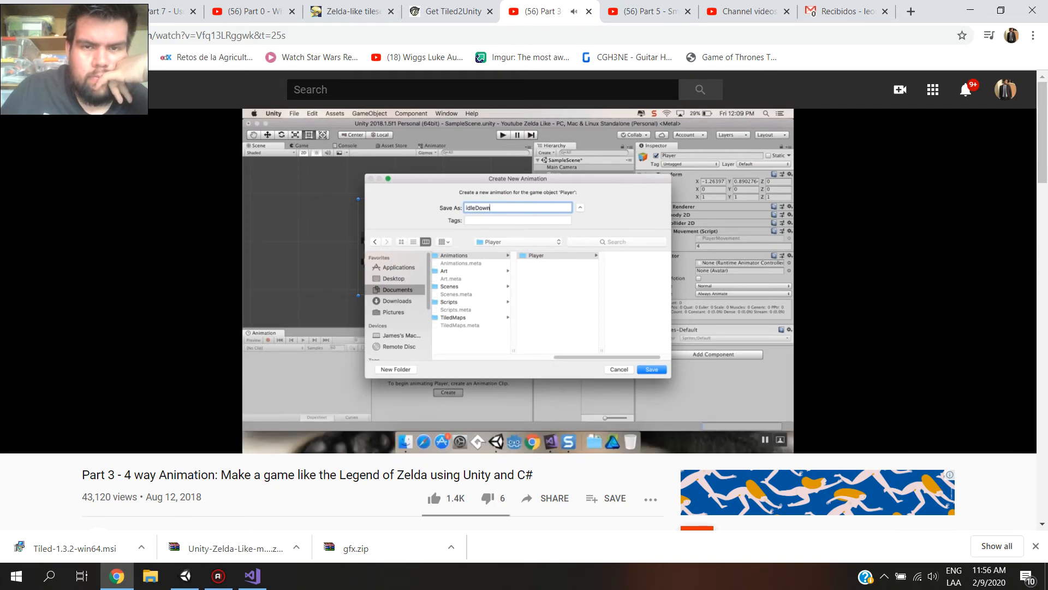
{"action": "left_click", "coordinate": [298, 343]}
Switch to Unity, start a new animation clip for the Player, and create and open a Player folder inside Assets/Animations
{"action": "left_click", "coordinate": [186, 576]}
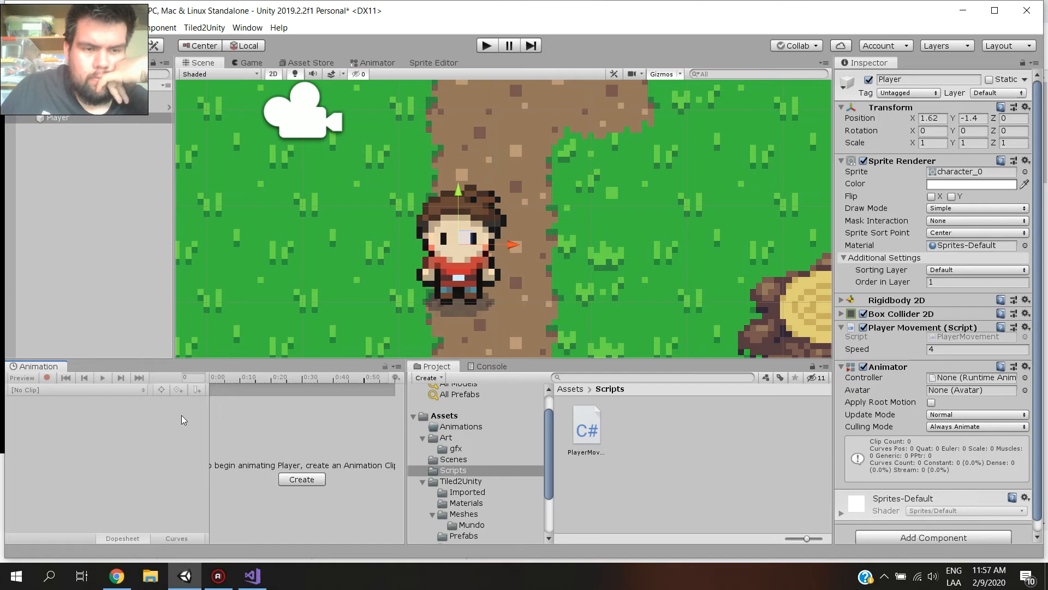
{"action": "left_click", "coordinate": [288, 482]}
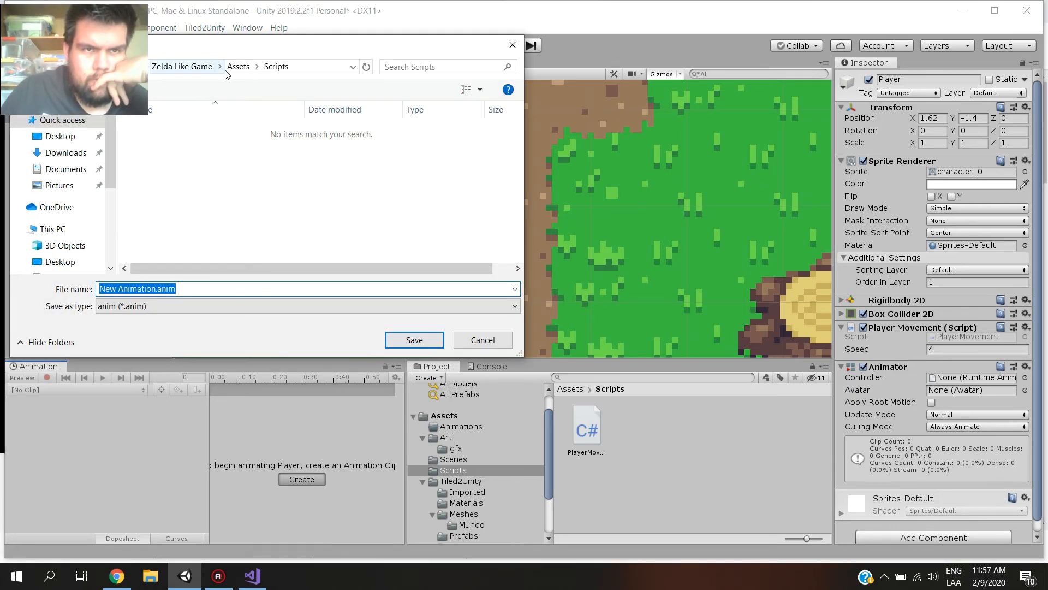
{"action": "left_click", "coordinate": [236, 67]}
{"action": "left_click", "coordinate": [190, 130]}
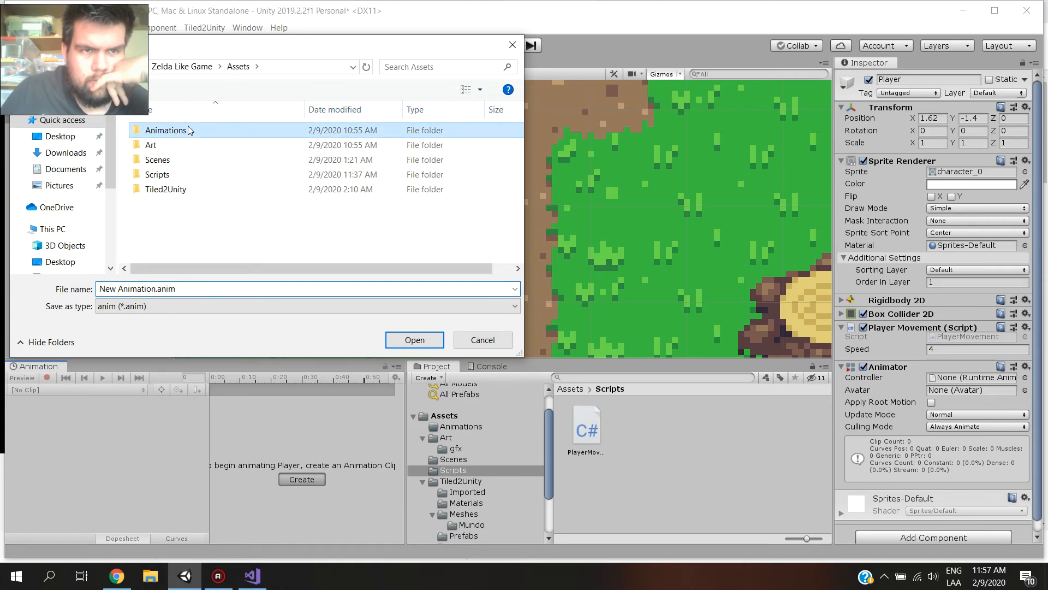
{"action": "double_click", "coordinate": [189, 130]}
{"action": "left_click", "coordinate": [96, 90]}
{"action": "type", "text": "Player"}
{"action": "left_click", "coordinate": [293, 194]}
{"action": "double_click", "coordinate": [211, 131]}
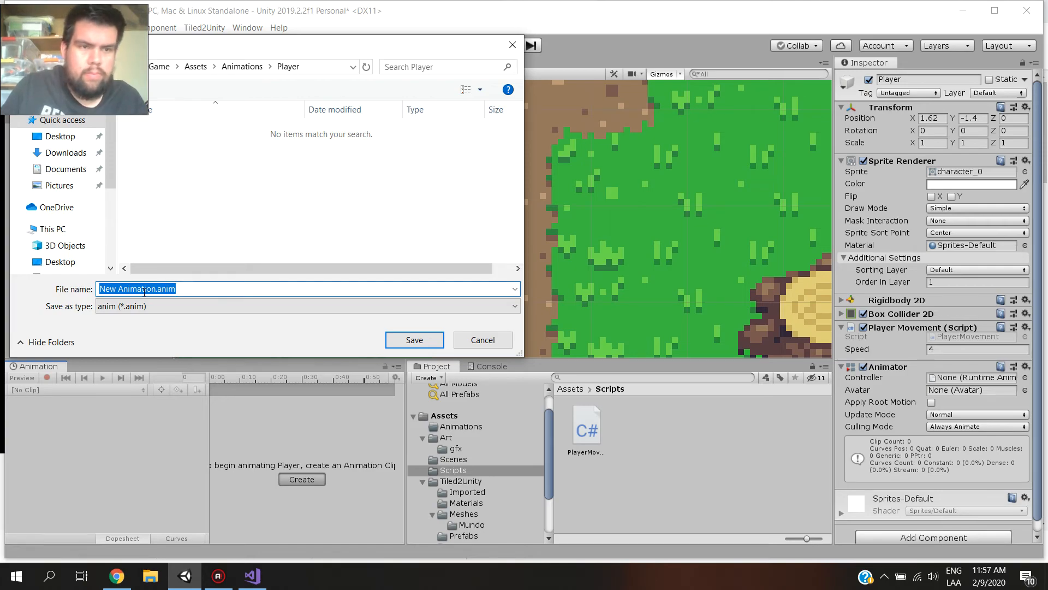
Name the new animation clip idleDown and save it in the Player folder
{"action": "type", "text": "Ne"}
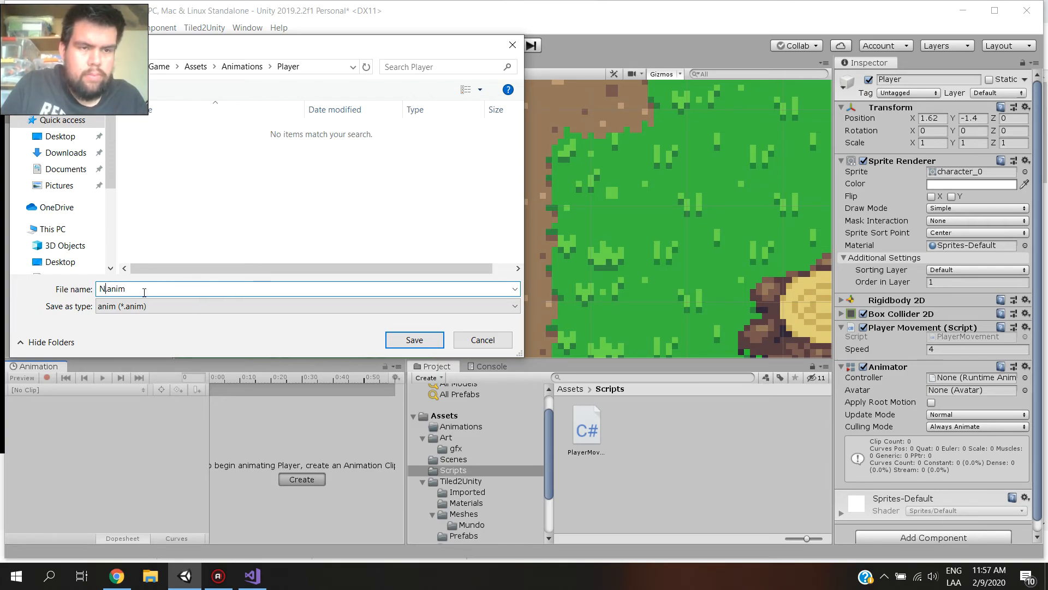
{"action": "key", "text": "BackSpace"}
{"action": "key", "text": "BackSpace"}
{"action": "type", "text": "Idle"}
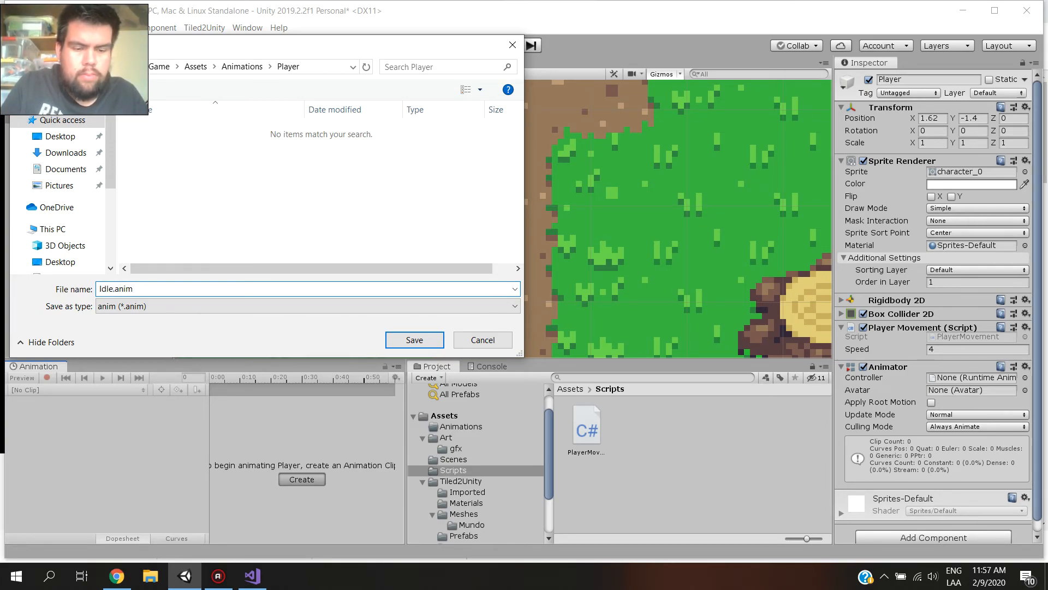
{"action": "type", "text": "Down"}
{"action": "key", "text": "Tab"}
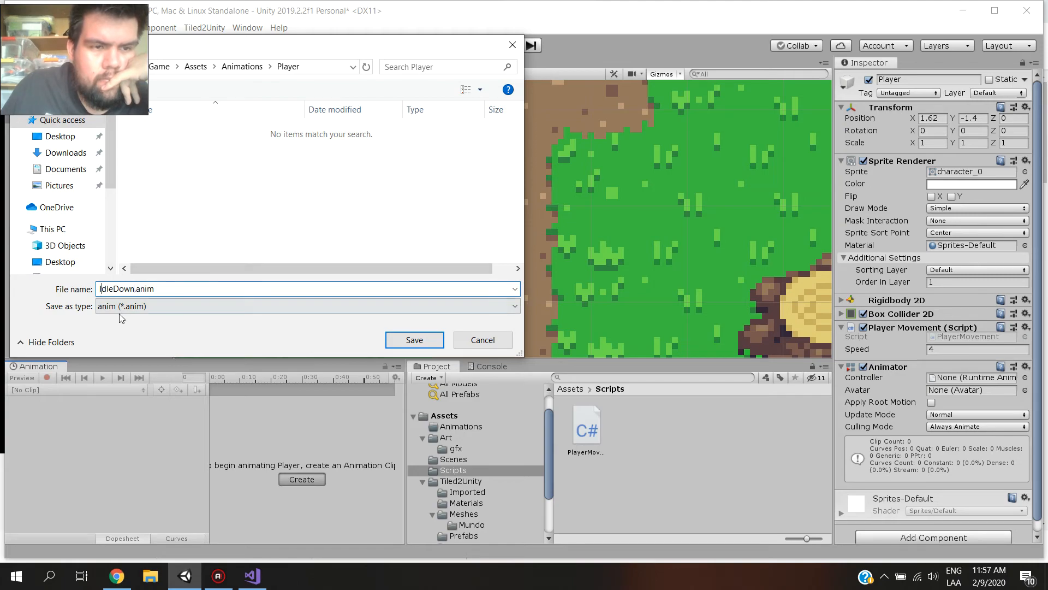
{"action": "left_click", "coordinate": [427, 345]}
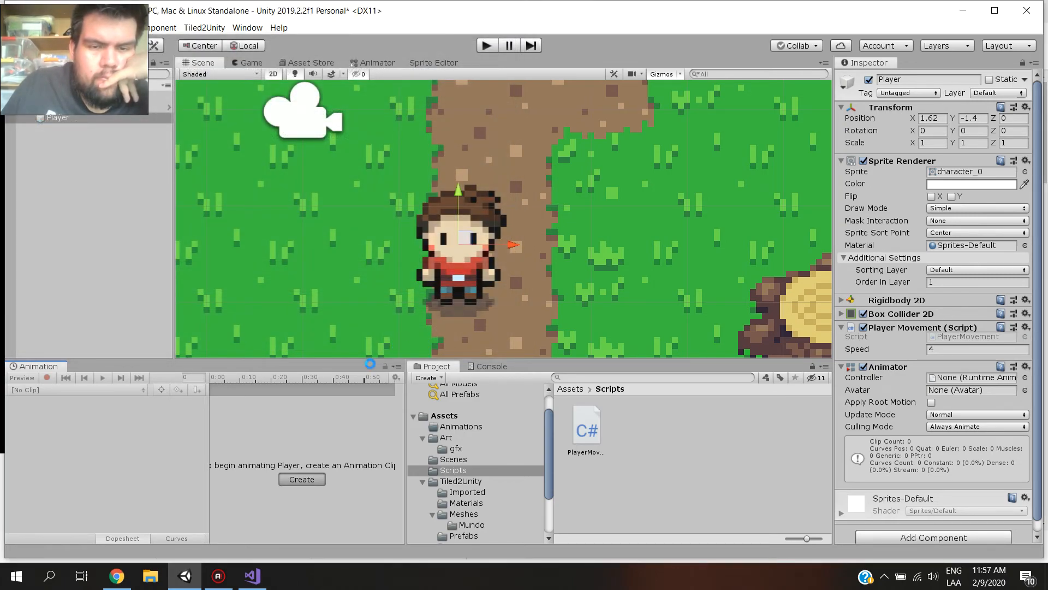
Switch to Chrome and watch the tutorial section on finding the character sprites in the gfx folder, pausing it at character_0
{"action": "mouse_move", "coordinate": [220, 578]}
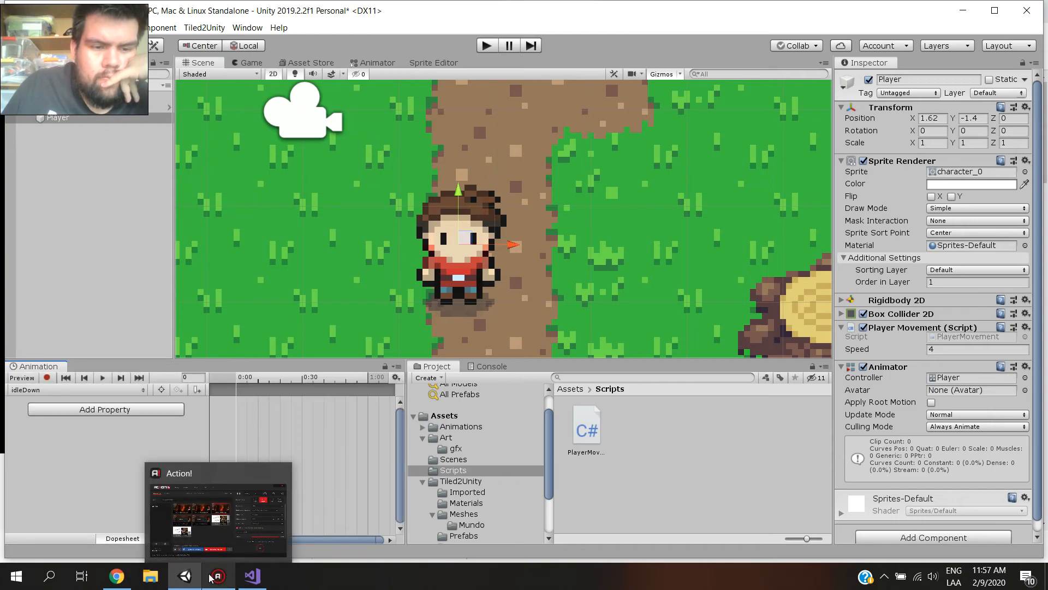
{"action": "mouse_move", "coordinate": [117, 576]}
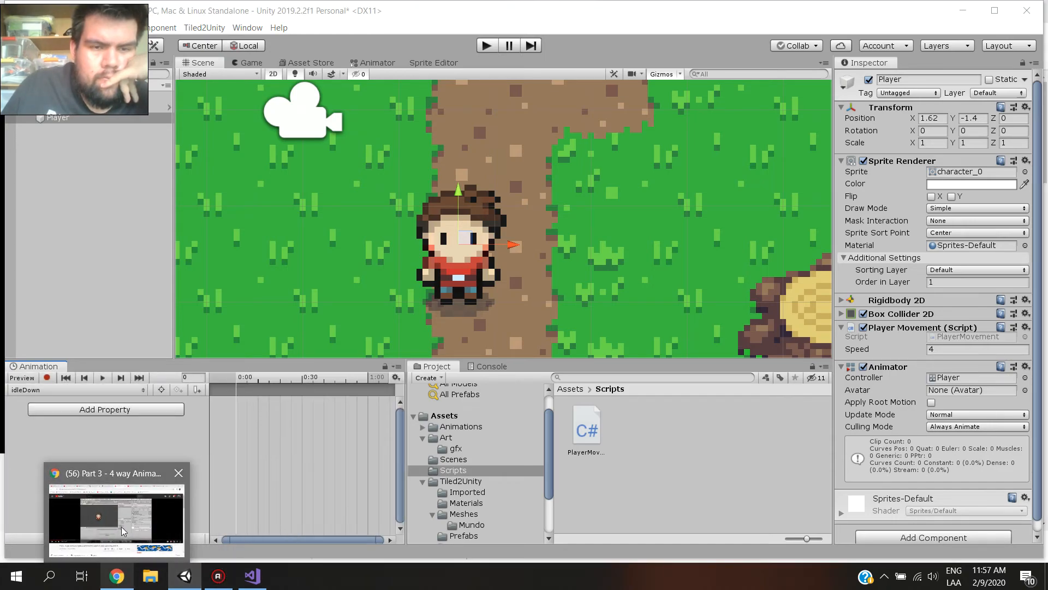
{"action": "left_click", "coordinate": [122, 530]}
{"action": "left_click", "coordinate": [256, 294]}
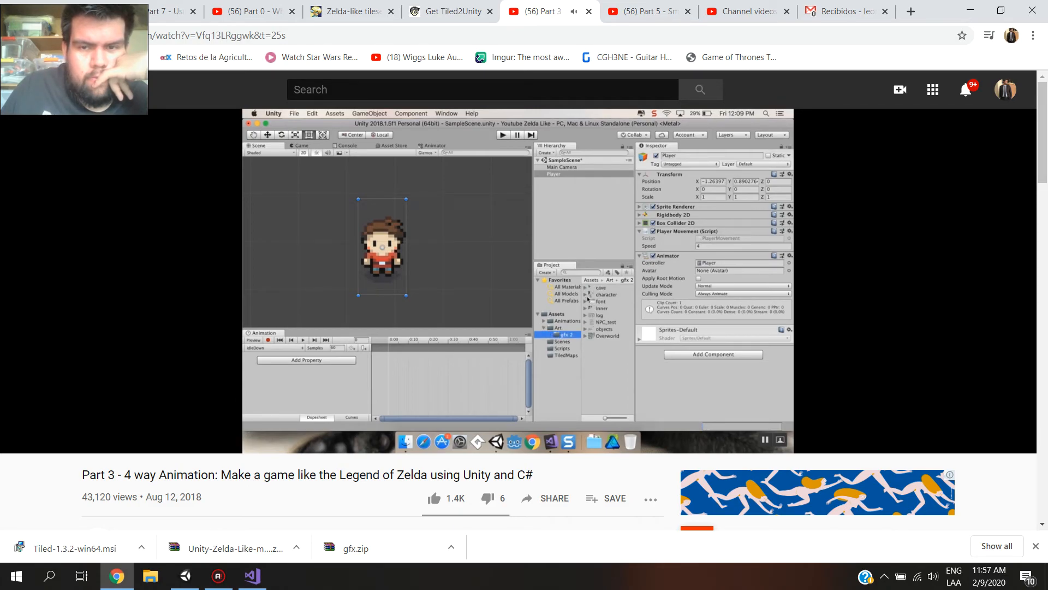
{"action": "left_click", "coordinate": [385, 278]}
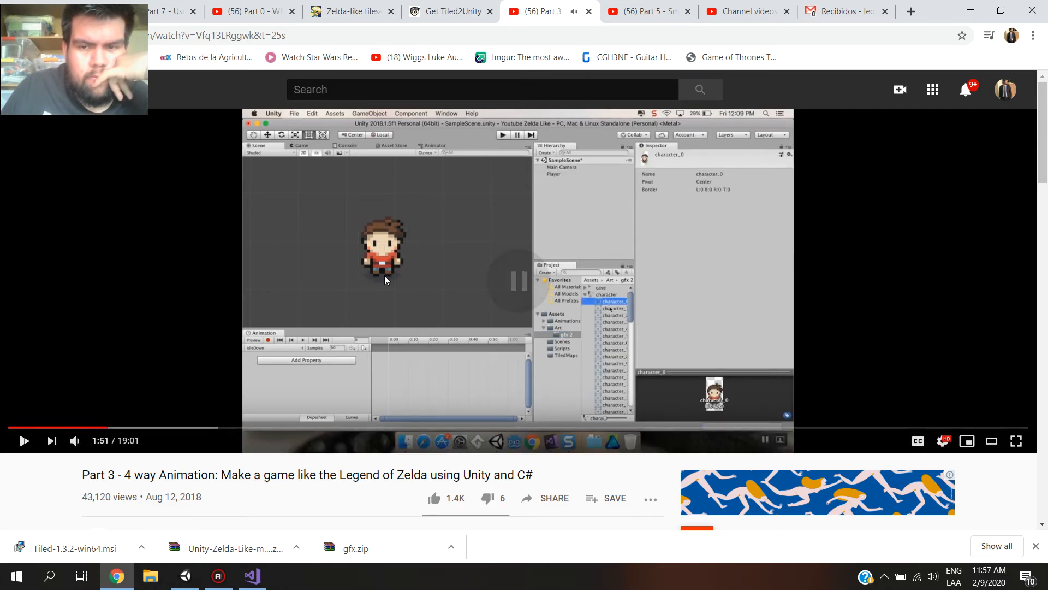
Switch to Unity, select the character sprite sheet in Art/gfx, and make the Animation and Project windows taller
{"action": "left_click", "coordinate": [185, 575]}
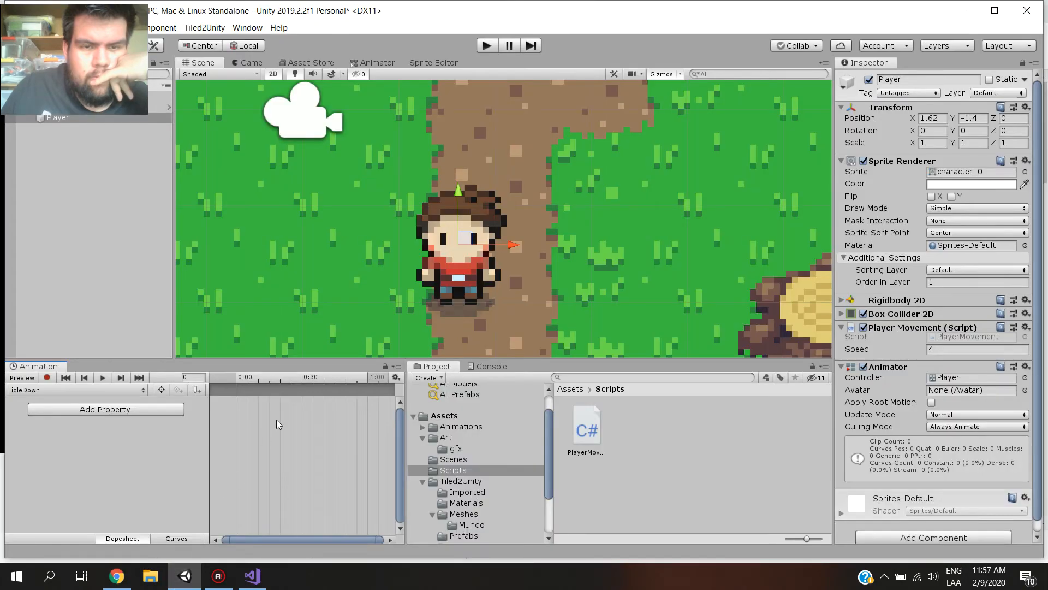
{"action": "left_click", "coordinate": [455, 438]}
{"action": "double_click", "coordinate": [566, 427]}
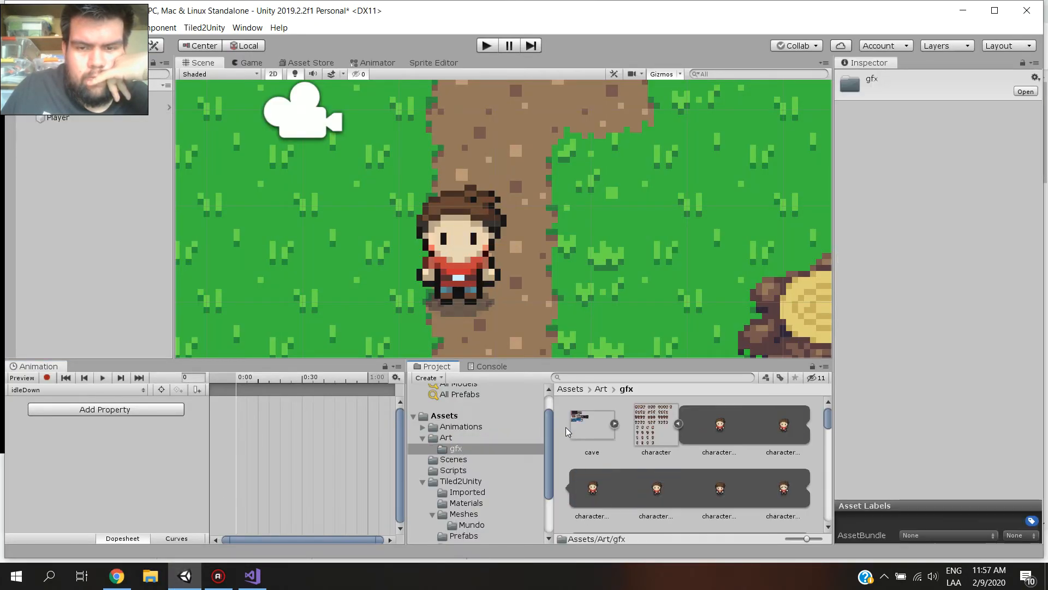
{"action": "left_click", "coordinate": [650, 428]}
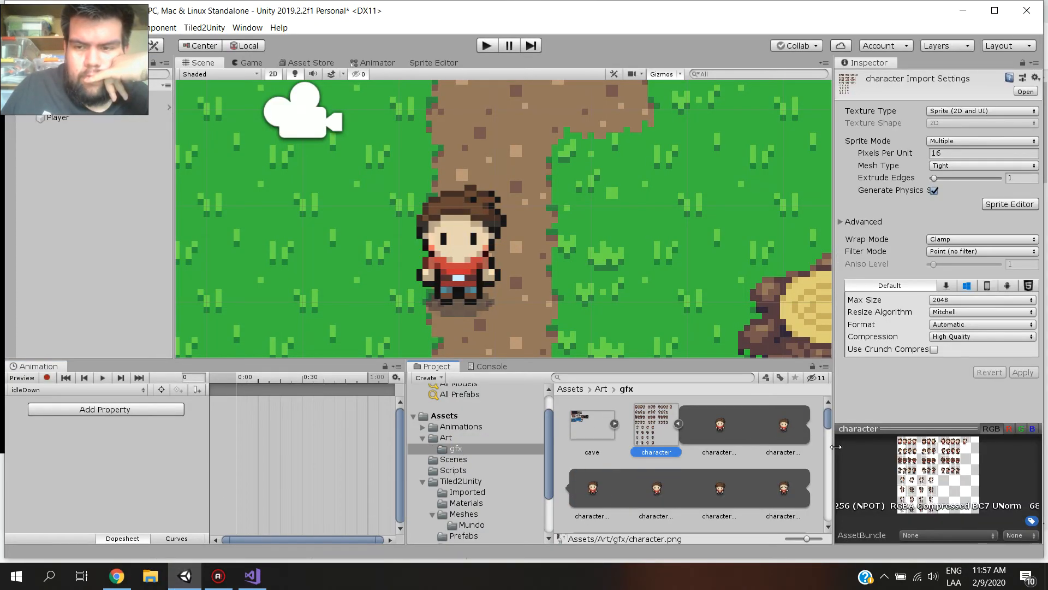
{"action": "left_click_drag", "start_coordinate": [650, 358], "coordinate": [651, 324]}
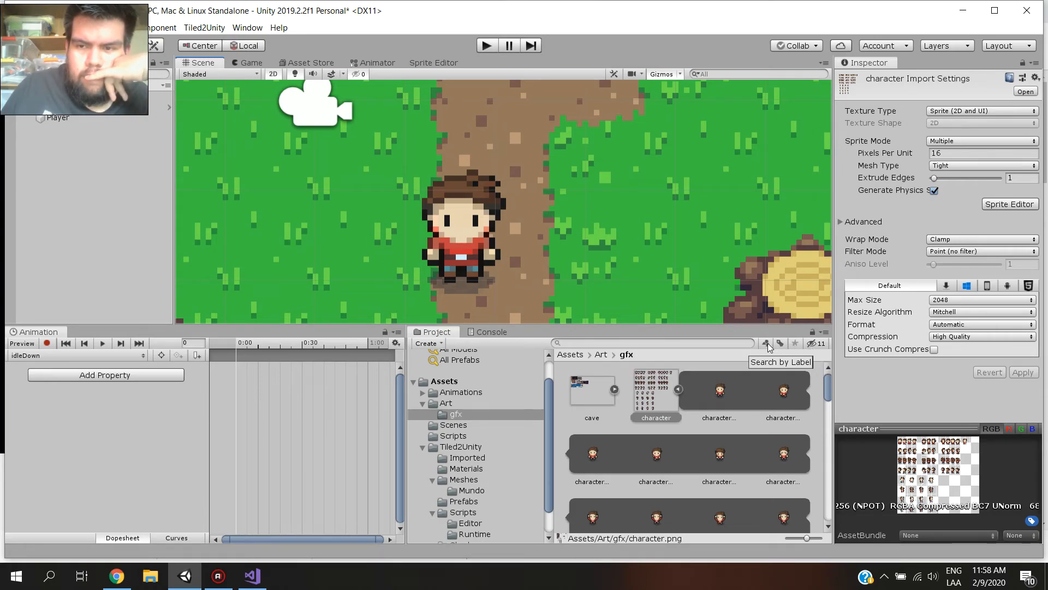
Set the Project window to One Column Layout with the character sprite sheet expanded, and widen the Animation window against it
{"action": "left_click", "coordinate": [824, 333]}
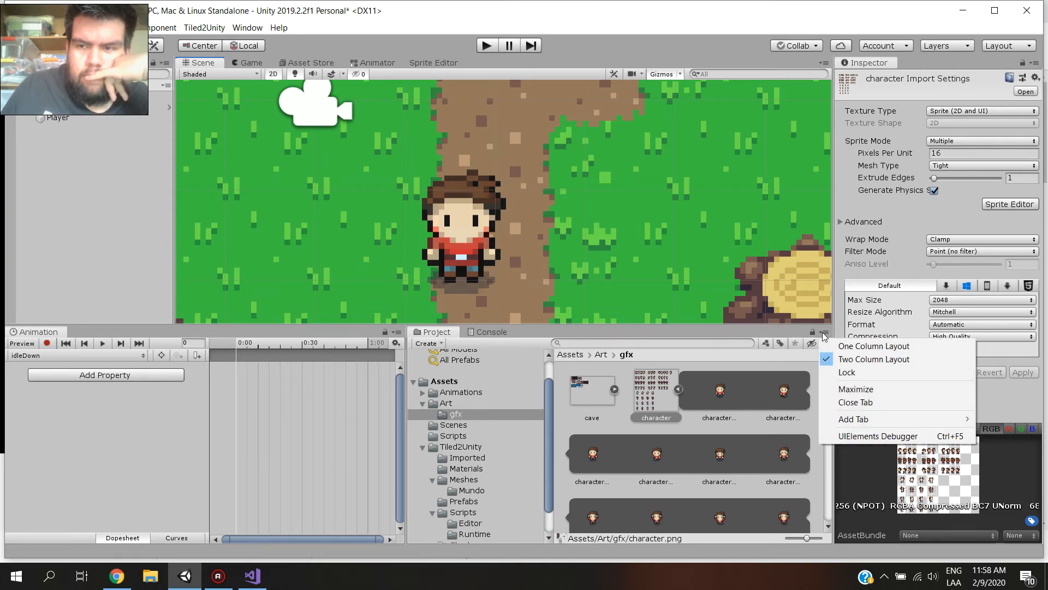
{"action": "left_click", "coordinate": [842, 347]}
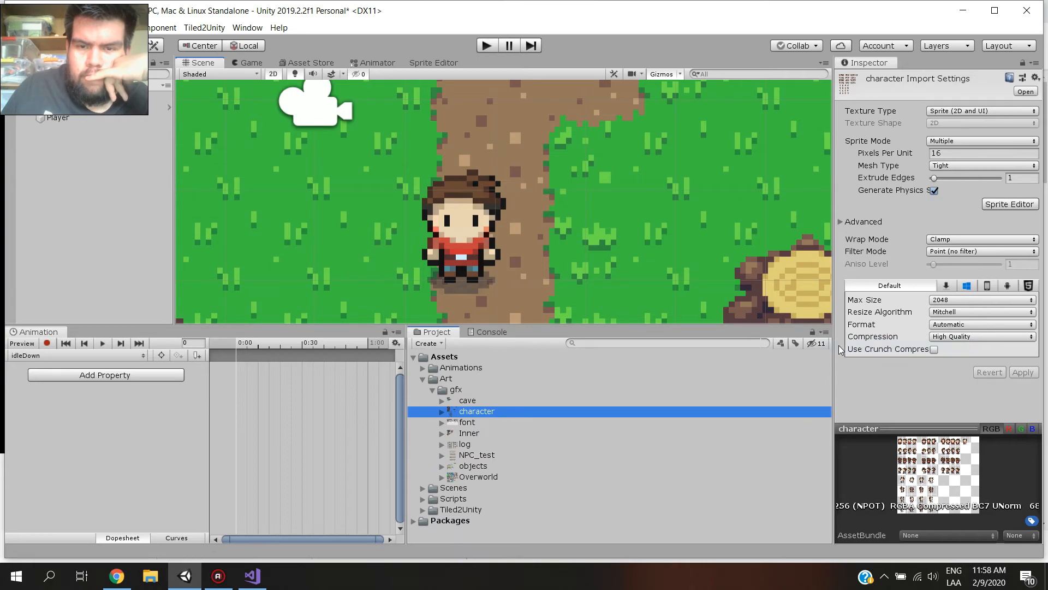
{"action": "left_click", "coordinate": [442, 411]}
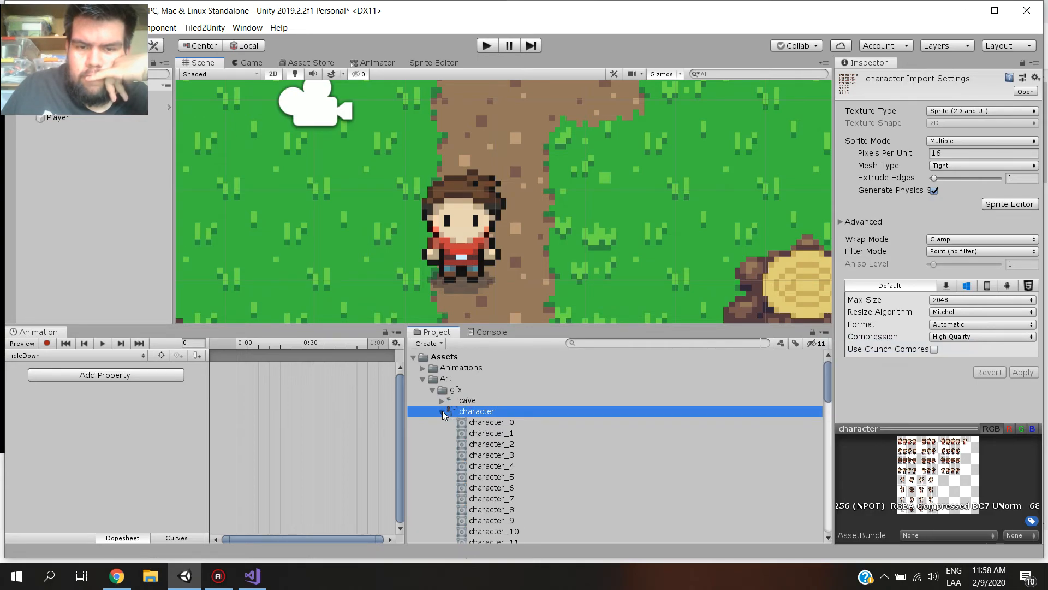
{"action": "left_click", "coordinate": [468, 424]}
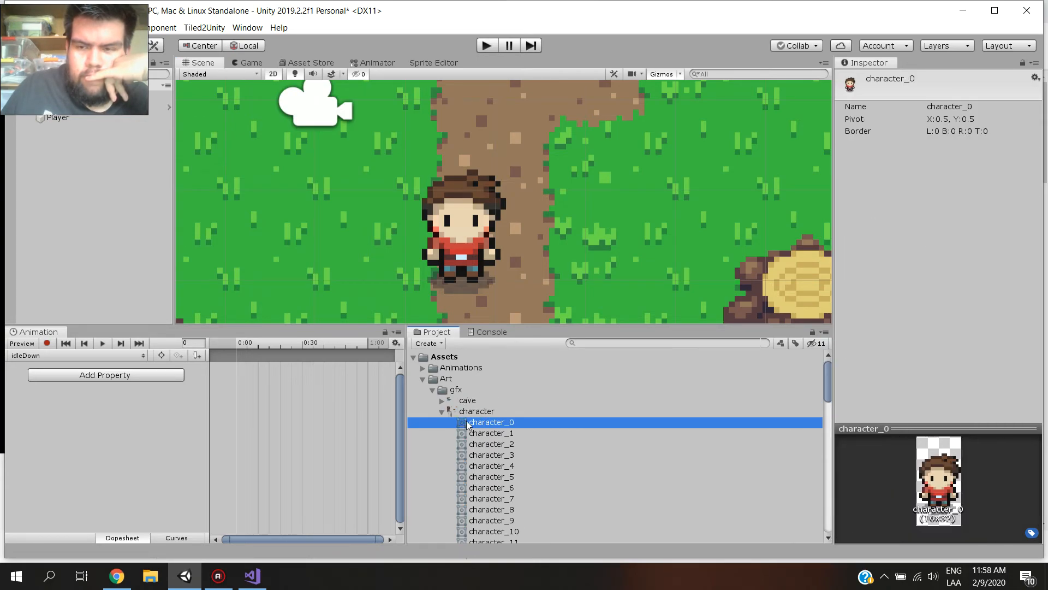
{"action": "left_click_drag", "start_coordinate": [414, 424], "coordinate": [620, 435]}
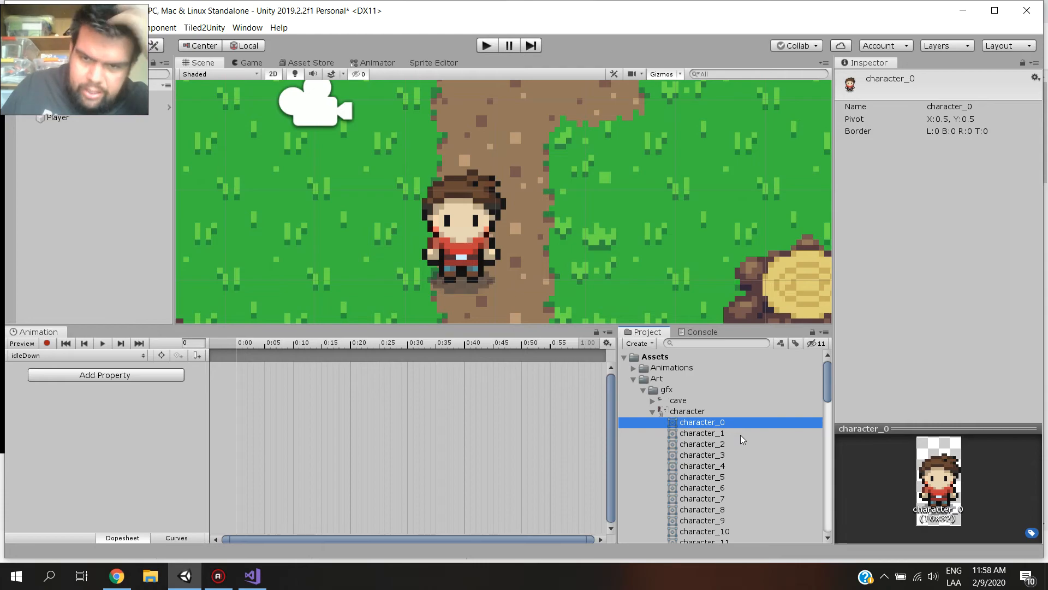
Examine the individual character sprites from character_0 onward to compare their poses in the preview
{"action": "scroll", "coordinate": [741, 435], "scroll_direction": "down", "scroll_amount": 2}
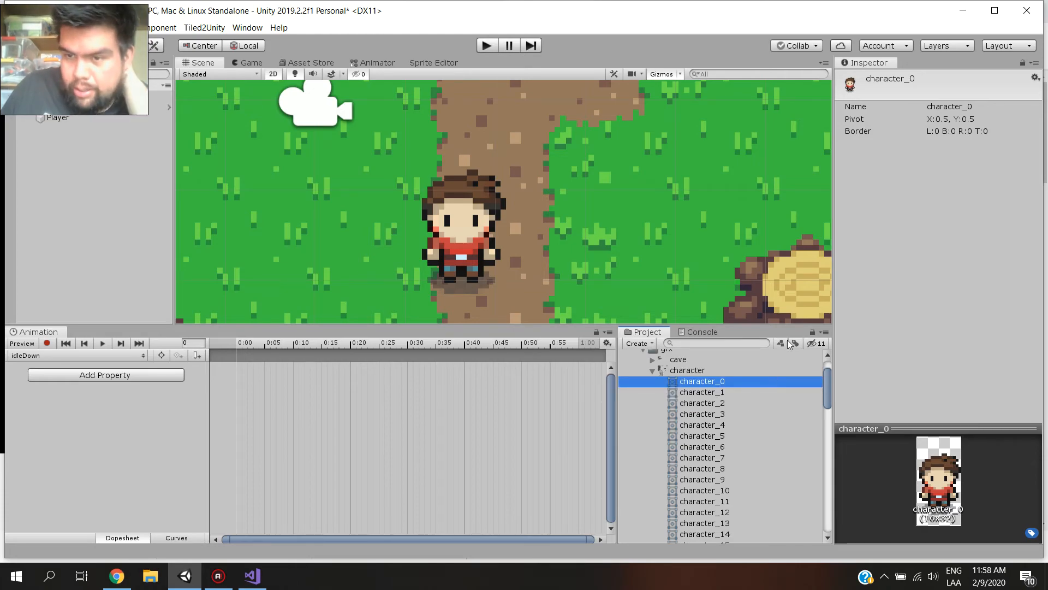
{"action": "scroll", "coordinate": [724, 404], "scroll_direction": "down", "scroll_amount": 10}
{"action": "scroll", "coordinate": [716, 431], "scroll_direction": "up", "scroll_amount": 12}
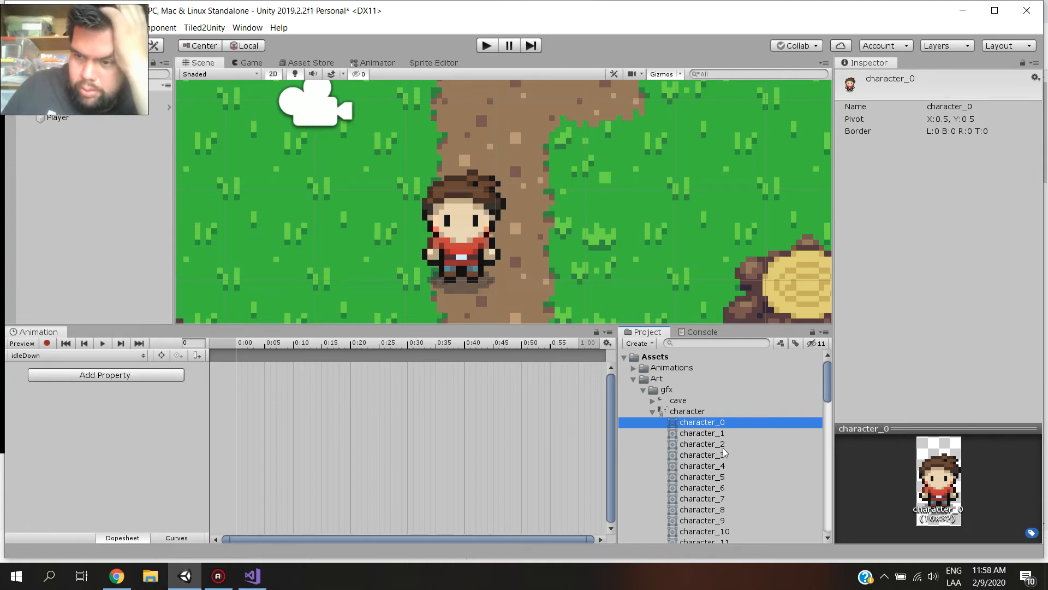
{"action": "left_click", "coordinate": [723, 447]}
{"action": "key", "text": "Up"}
{"action": "key", "text": "Up"}
{"action": "key", "text": "Up"}
{"action": "key", "text": "Down"}
{"action": "key", "text": "Down"}
{"action": "key", "text": "Down"}
{"action": "key", "text": "Down"}
{"action": "key", "text": "Down"}
{"action": "key", "text": "Down"}
{"action": "key", "text": "Down"}
{"action": "key", "text": "Down"}
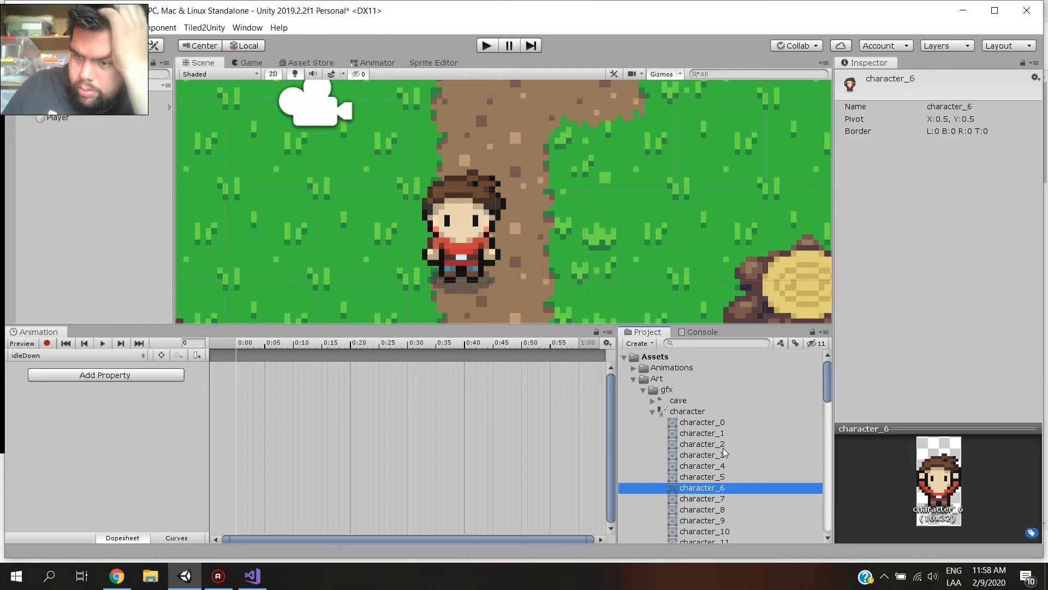
{"action": "key", "text": "Up"}
{"action": "key", "text": "Up"}
{"action": "key", "text": "Up"}
{"action": "key", "text": "Up"}
{"action": "key", "text": "Up"}
{"action": "key", "text": "Down"}
{"action": "key", "text": "Down"}
{"action": "key", "text": "Down"}
{"action": "key", "text": "Up"}
{"action": "key", "text": "Up"}
{"action": "key", "text": "Up"}
{"action": "key", "text": "Up"}
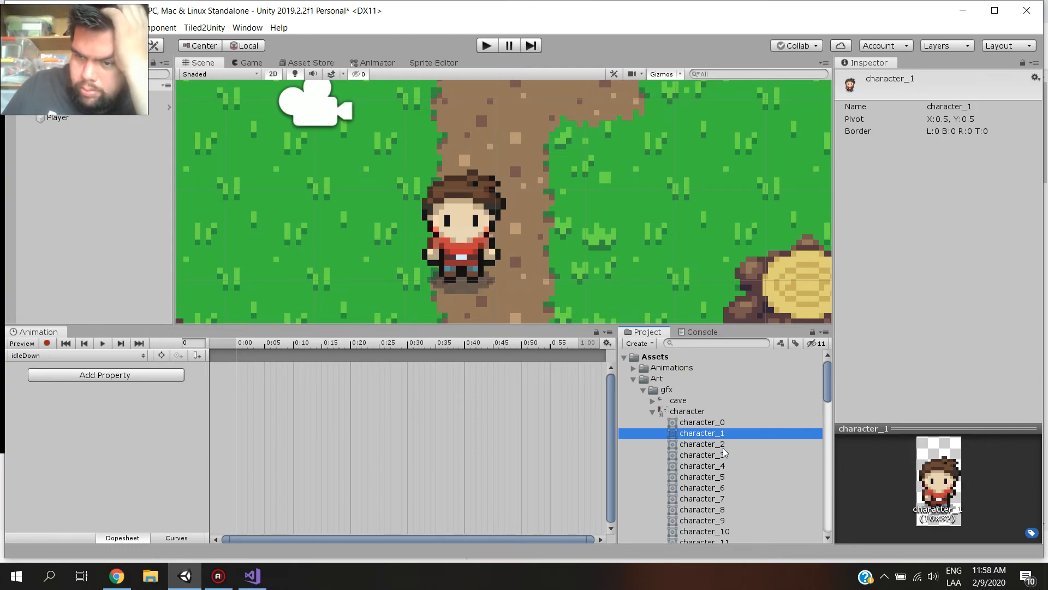
Switch to Chrome and watch the tutorial section on adding the sprite to idleDown, pausing it while the next clip is named
{"action": "left_click", "coordinate": [253, 576]}
{"action": "left_click", "coordinate": [252, 576]}
{"action": "left_click", "coordinate": [116, 576]}
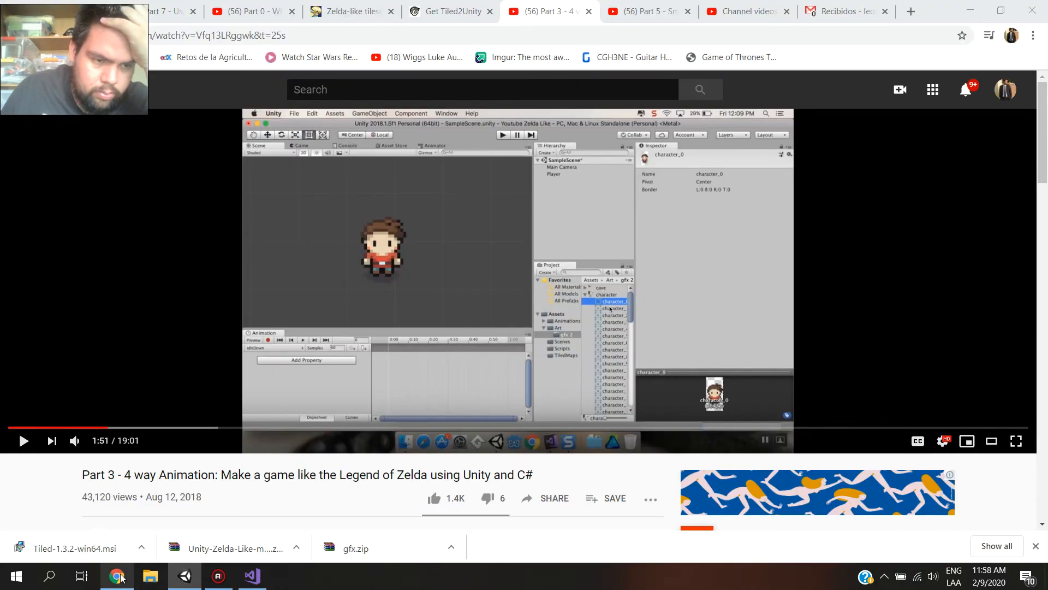
{"action": "left_click", "coordinate": [201, 352]}
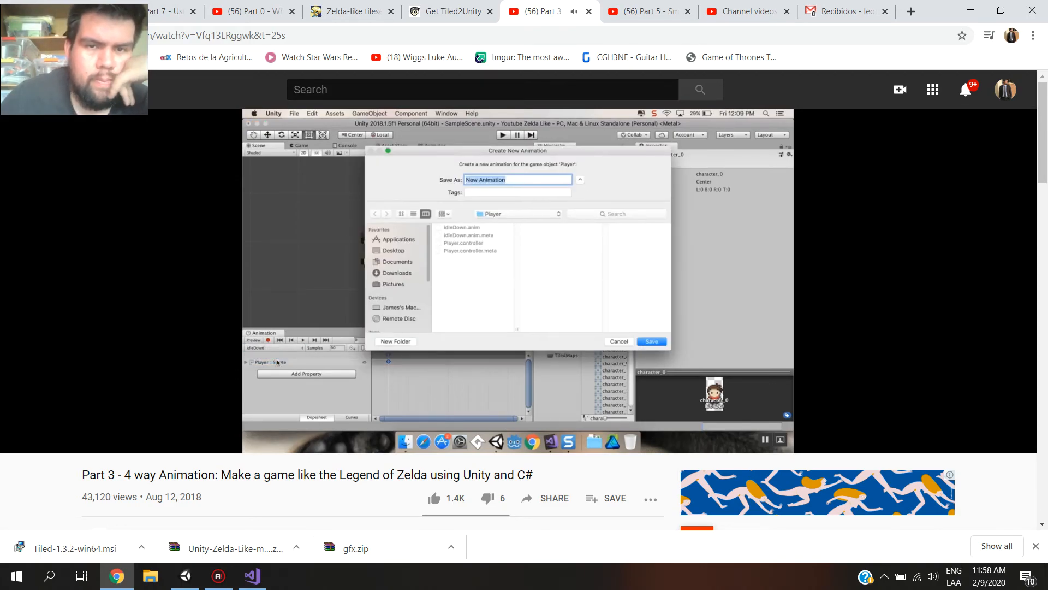
{"action": "left_click", "coordinate": [178, 335]}
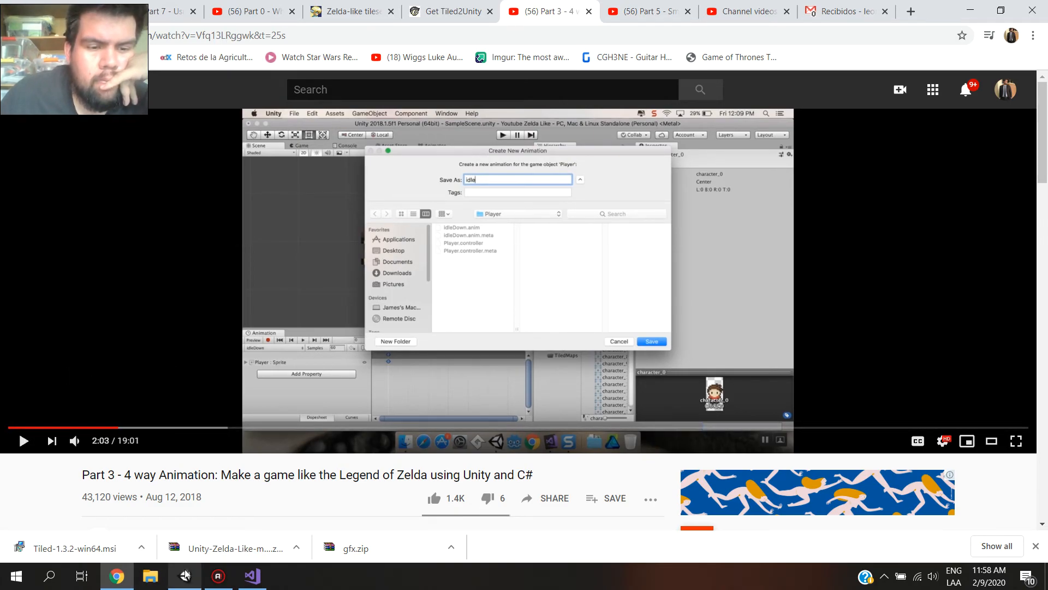
Switch to Unity, compare the character_0 and character_1 sprites in the preview, and look over the properties available to animate in idleDown
{"action": "mouse_move", "coordinate": [186, 574]}
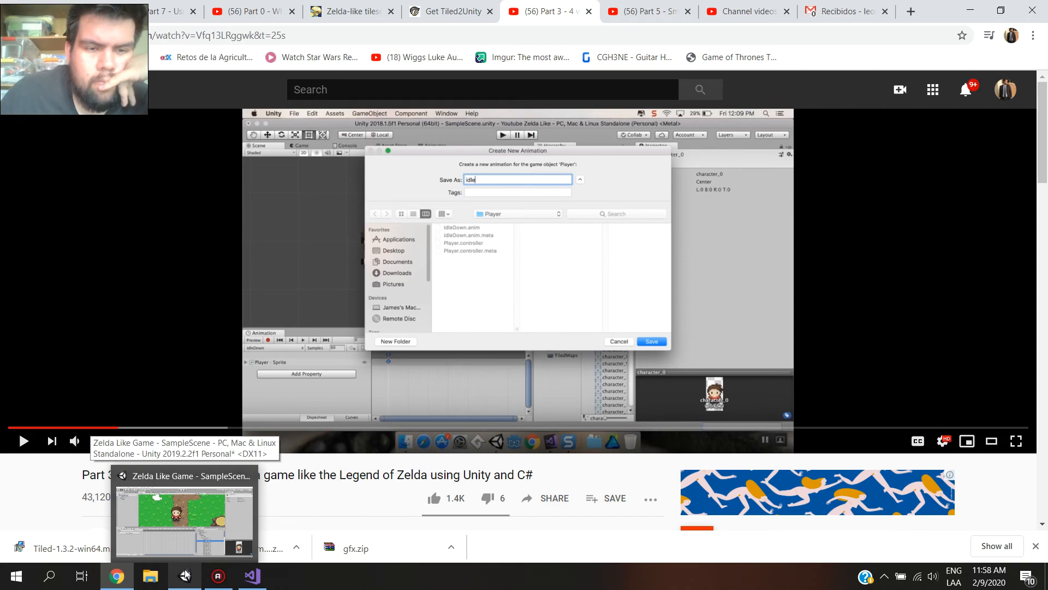
{"action": "mouse_move", "coordinate": [220, 578]}
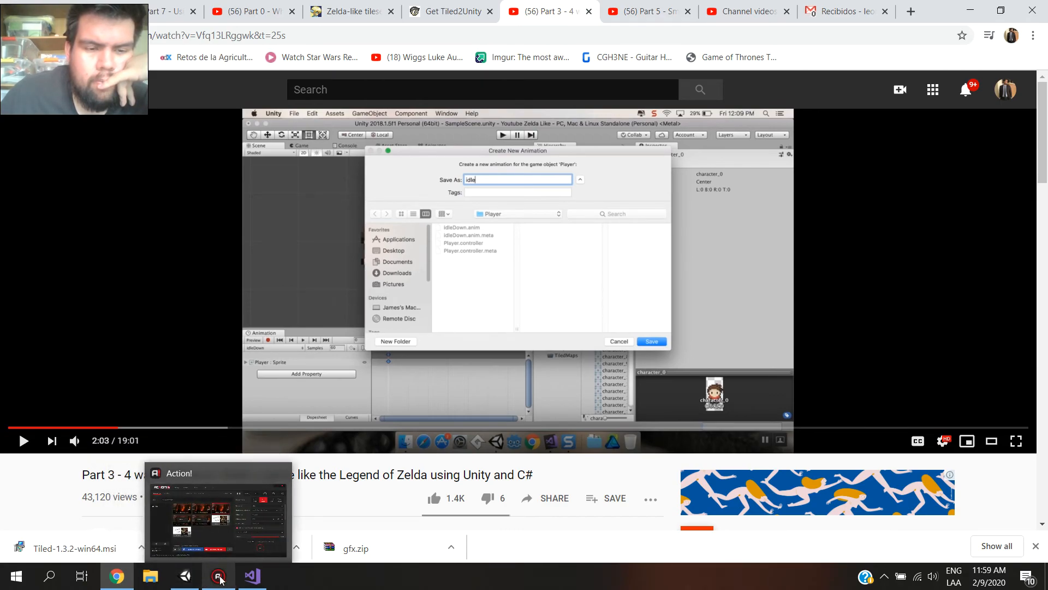
{"action": "left_click", "coordinate": [240, 577]}
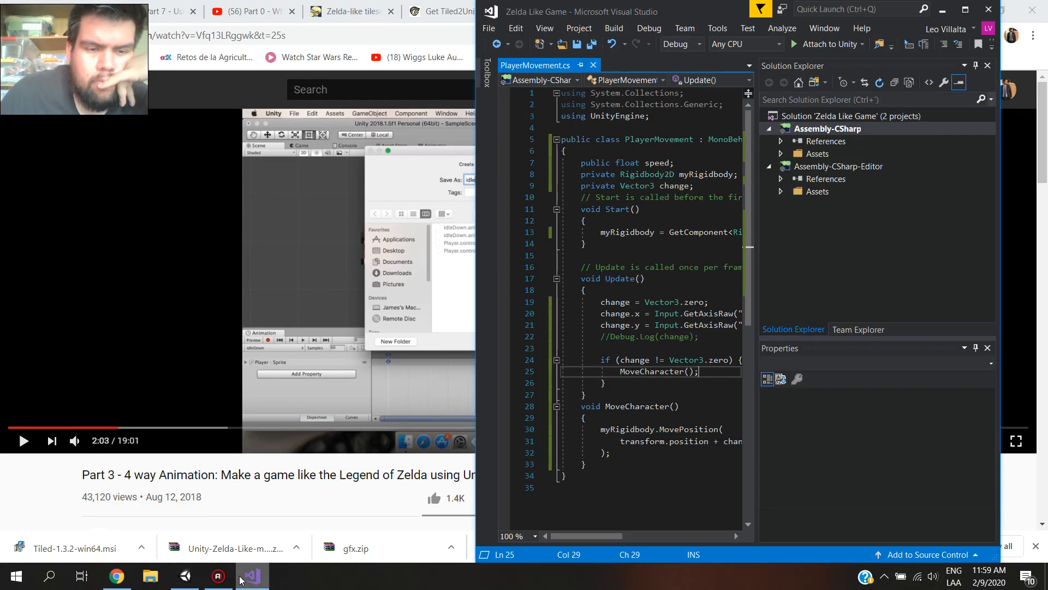
{"action": "left_click", "coordinate": [240, 577]}
{"action": "left_click", "coordinate": [115, 577]}
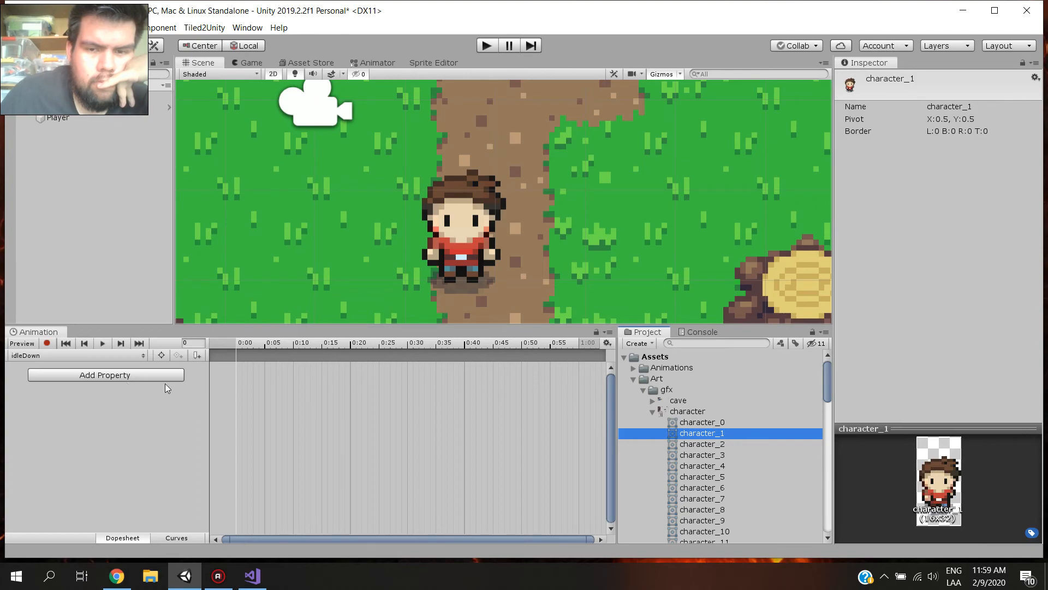
{"action": "left_click", "coordinate": [680, 424]}
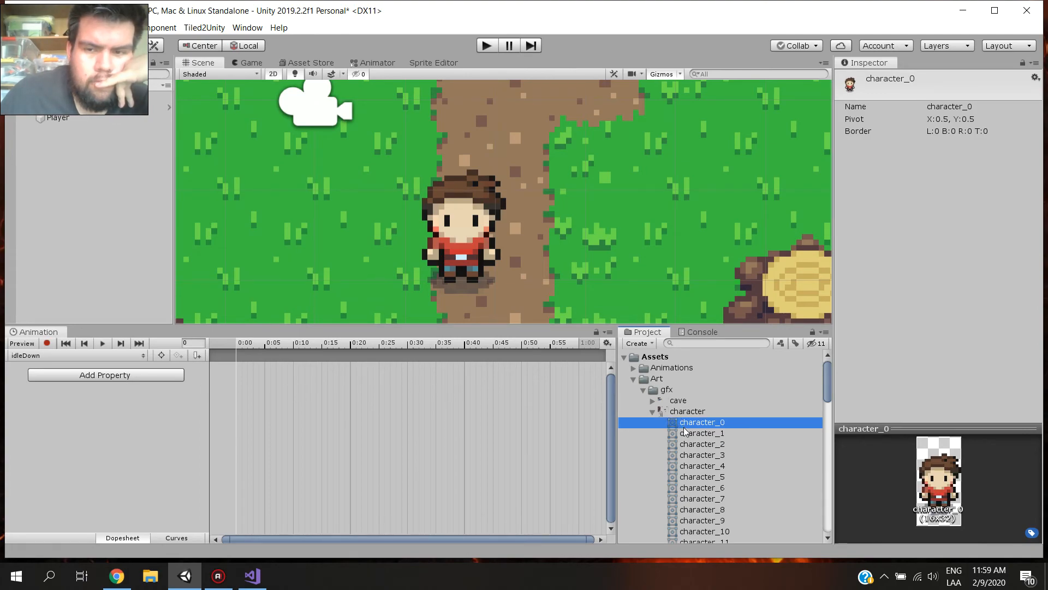
{"action": "left_click", "coordinate": [687, 434]}
{"action": "left_click", "coordinate": [690, 423]}
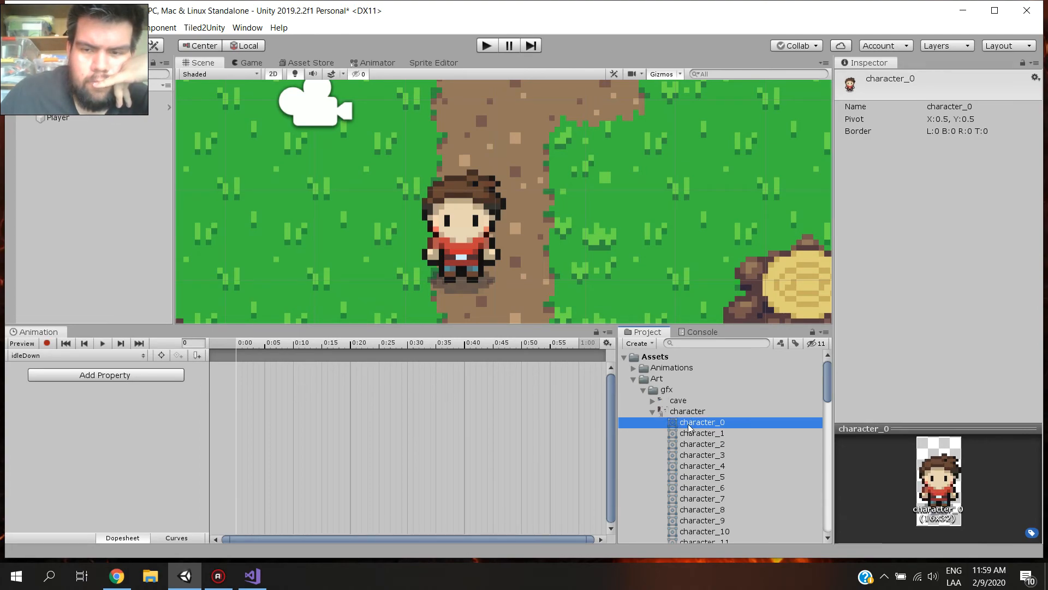
{"action": "left_click", "coordinate": [145, 376]}
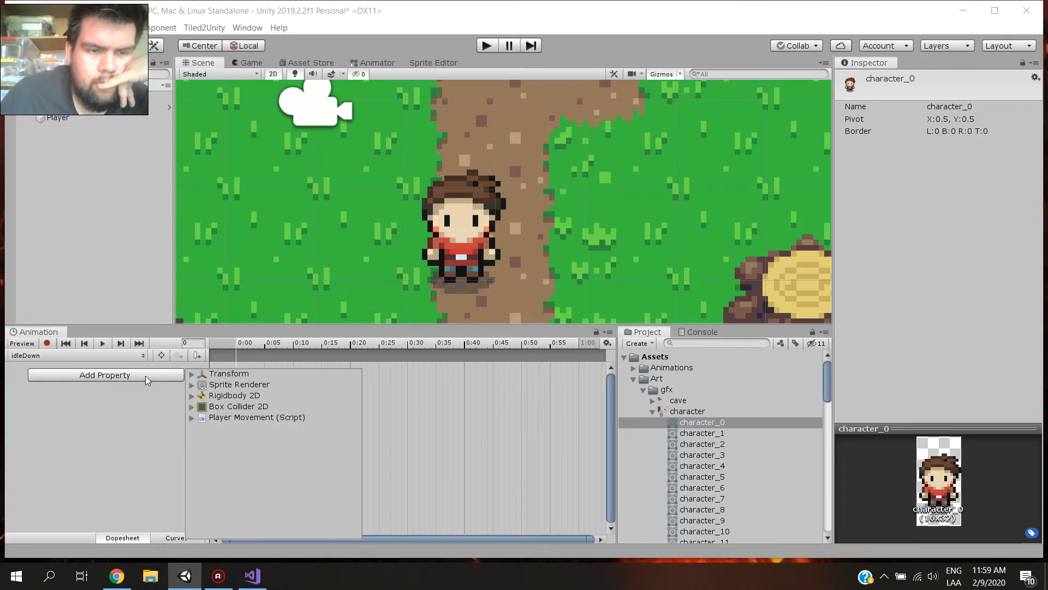
{"action": "left_click", "coordinate": [145, 375]}
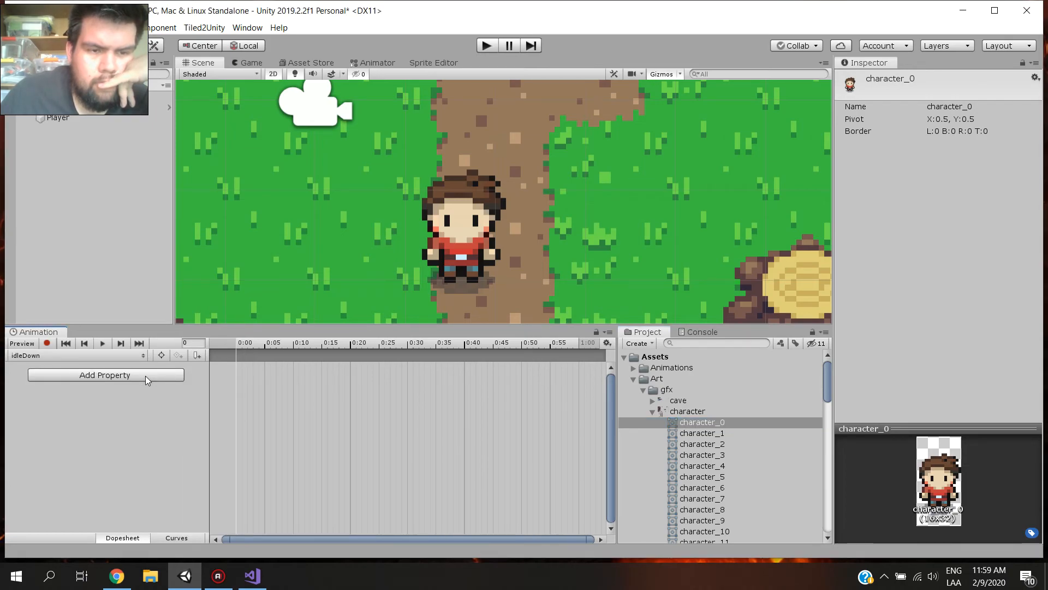
Switch to Chrome and replay the tutorial section on adding the sprite to idleDown, pausing it at 1:56
{"action": "left_click", "coordinate": [116, 576]}
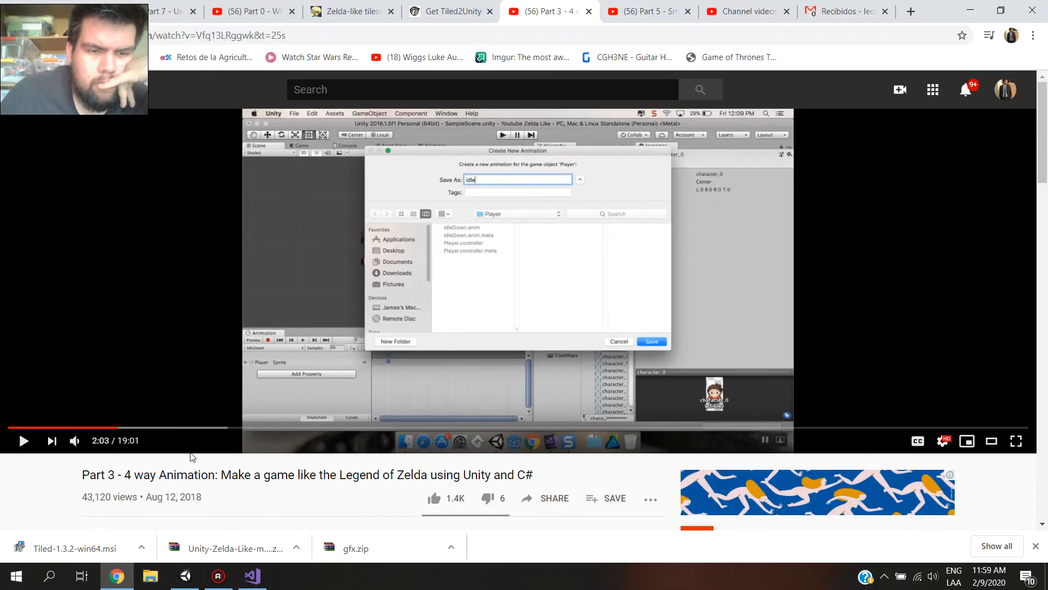
{"action": "left_click", "coordinate": [106, 427]}
{"action": "left_click", "coordinate": [119, 395]}
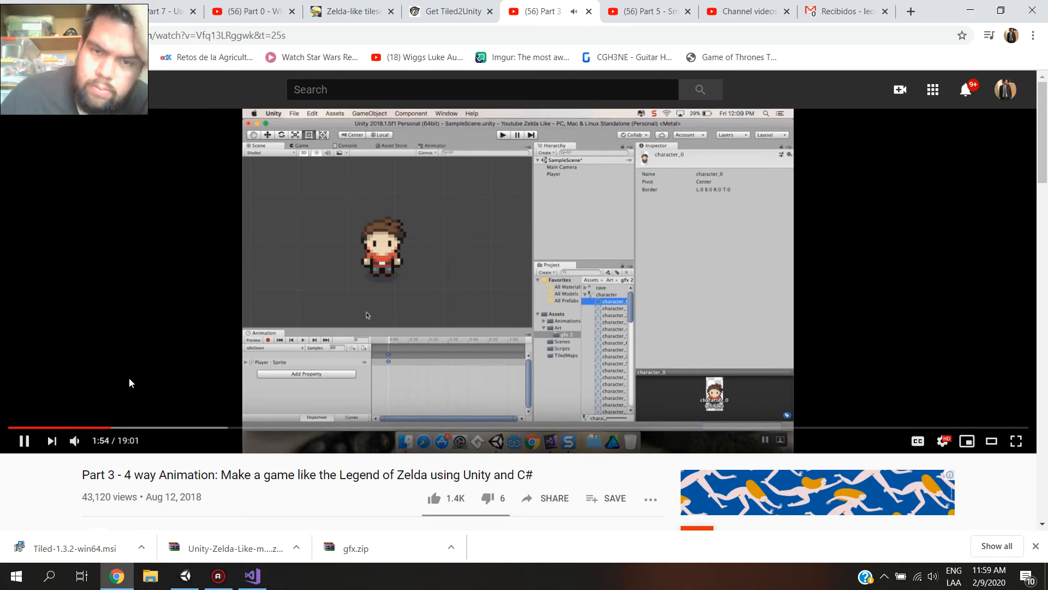
{"action": "left_click", "coordinate": [129, 378]}
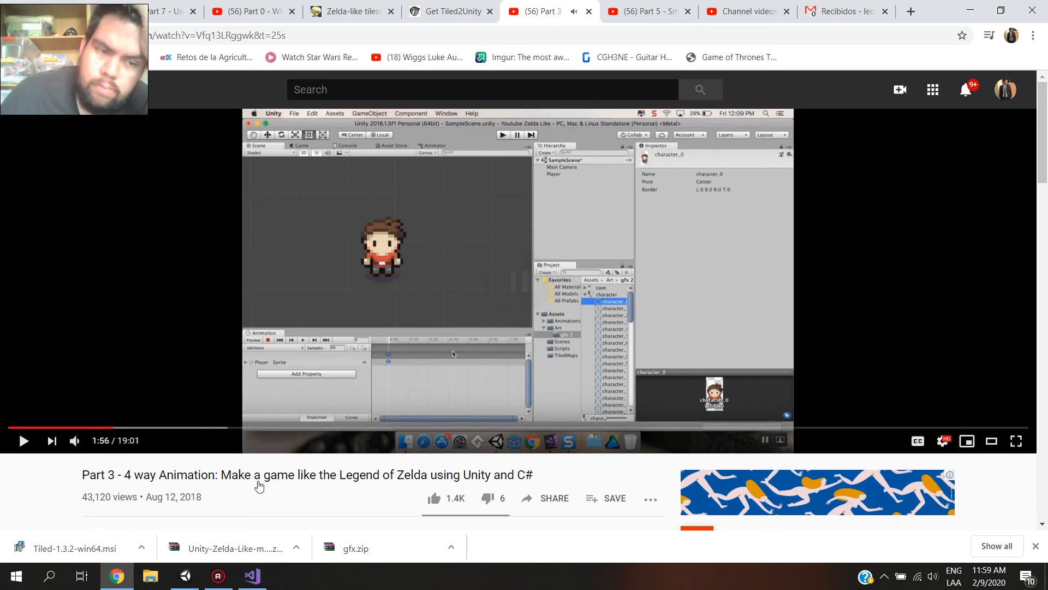
Switch to Unity and add the character_0 sprite to the idleDown timeline as a key at 0:00
{"action": "left_click", "coordinate": [186, 576]}
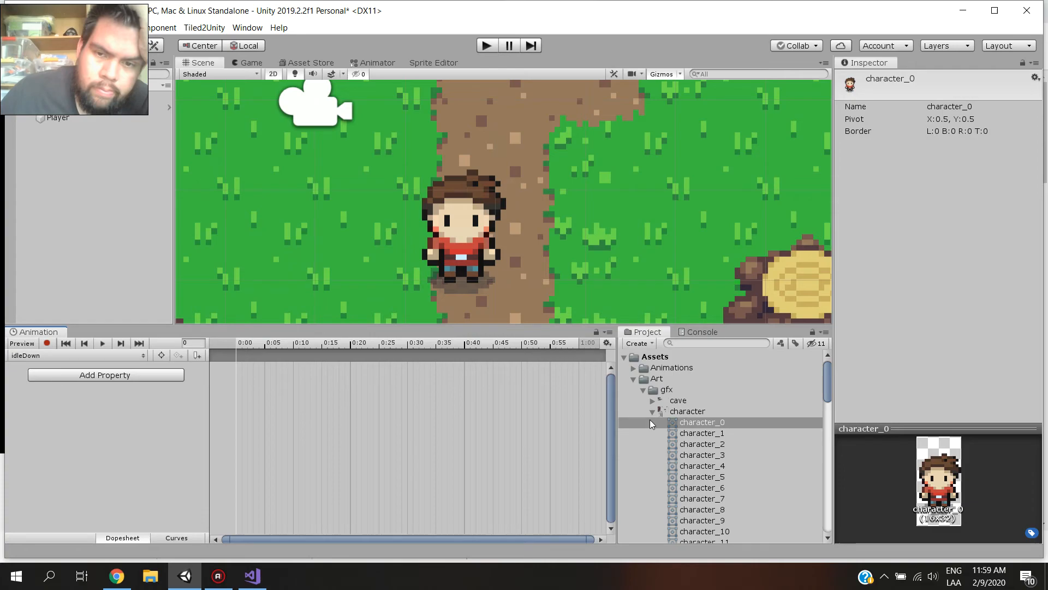
{"action": "left_click_drag", "start_coordinate": [677, 422], "coordinate": [234, 385]}
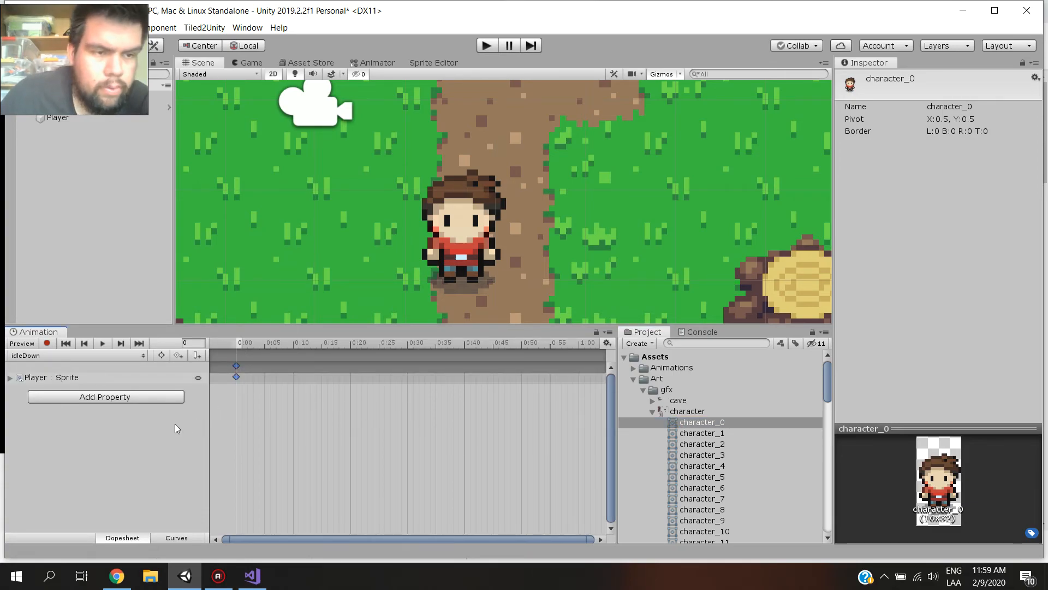
Start a new animation clip in the Animations/Player folder and enter the file name idleUp.anim
{"action": "left_click", "coordinate": [146, 356]}
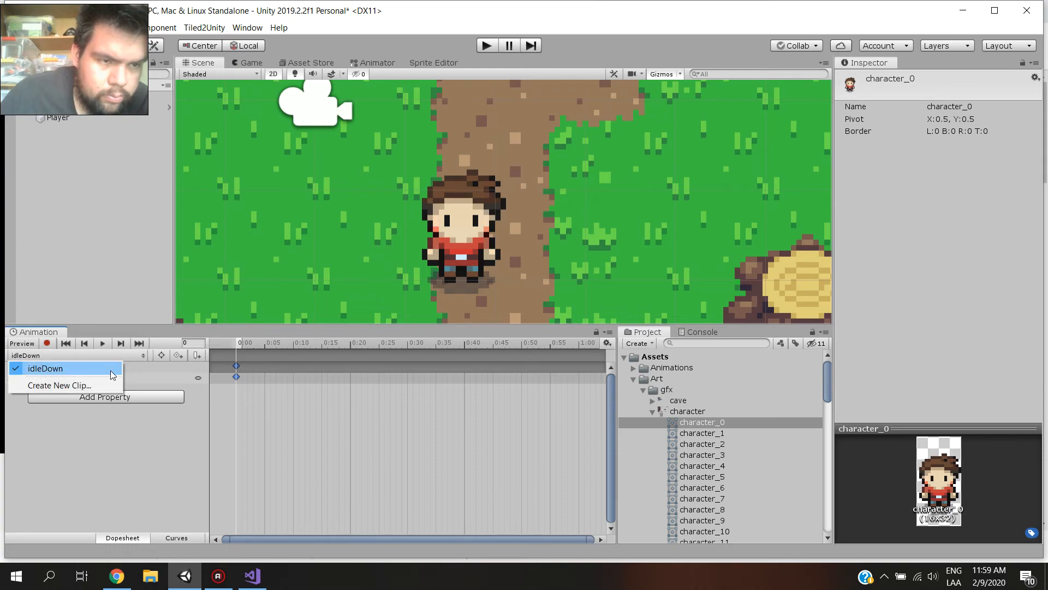
{"action": "left_click", "coordinate": [89, 385]}
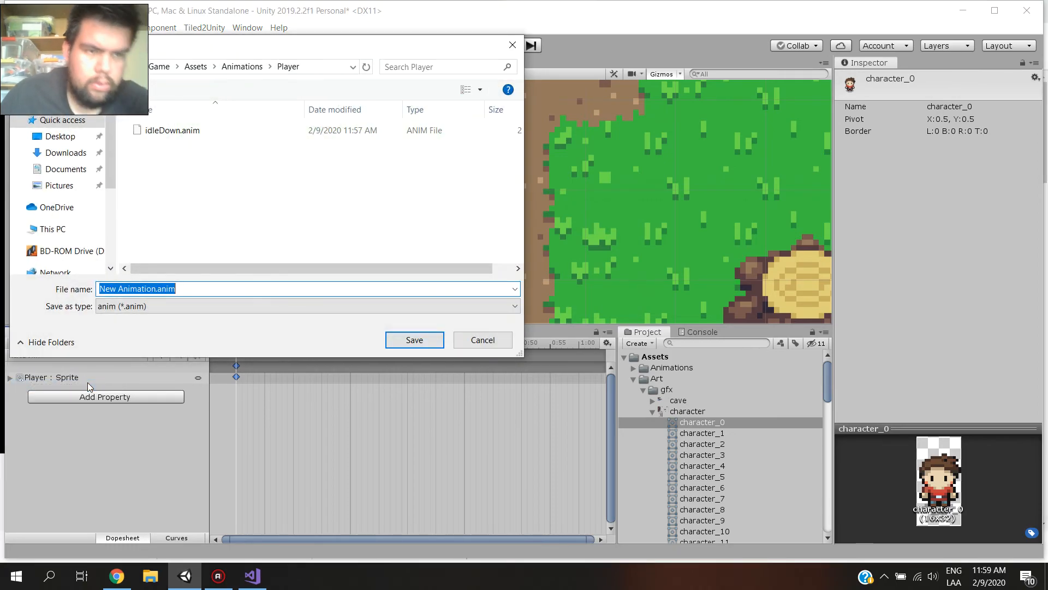
{"action": "key", "text": "Left"}
{"action": "key", "text": "Right"}
{"action": "key", "text": "Right"}
{"action": "key", "text": "Right"}
{"action": "key", "text": "Right"}
{"action": "key", "text": "Right"}
{"action": "key", "text": "BackSpace"}
{"action": "key", "text": "BackSpace"}
{"action": "key", "text": "BackSpace"}
{"action": "key", "text": "BackSpace"}
{"action": "key", "text": "BackSpace"}
{"action": "key", "text": "BackSpace"}
{"action": "key", "text": "BackSpace"}
{"action": "key", "text": "BackSpace"}
{"action": "key", "text": "BackSpace"}
{"action": "key", "text": "BackSpace"}
{"action": "key", "text": "BackSpace"}
{"action": "key", "text": "BackSpace"}
{"action": "key", "text": "BackSpace"}
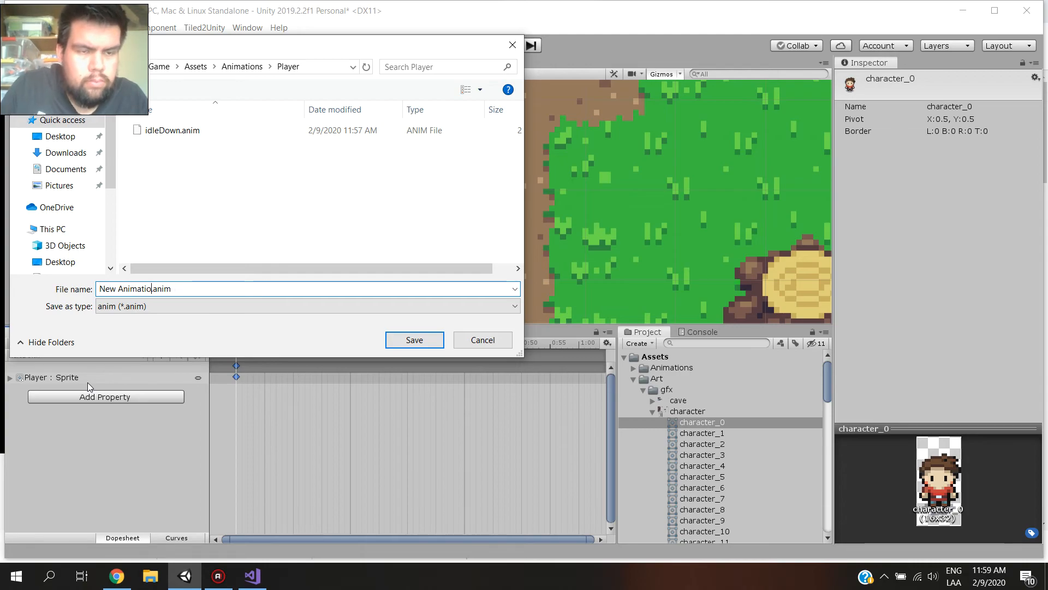
{"action": "type", "text": "idleUp"}
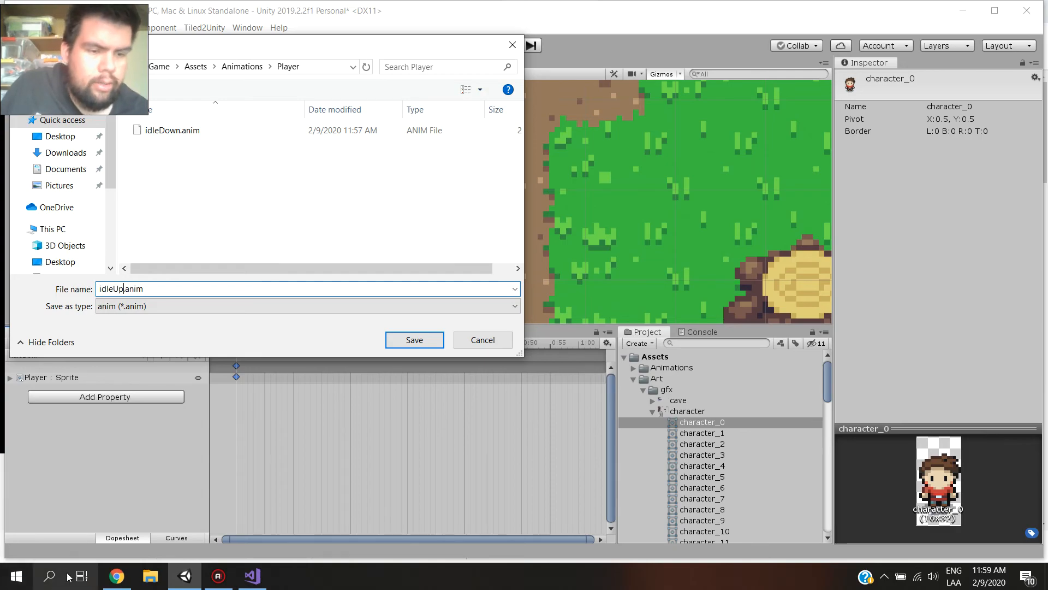
Switch to Chrome and watch the tutorial create the idleLeft clip and pick its sprite, pausing it at 2:22
{"action": "left_click", "coordinate": [118, 581]}
{"action": "left_click", "coordinate": [216, 380]}
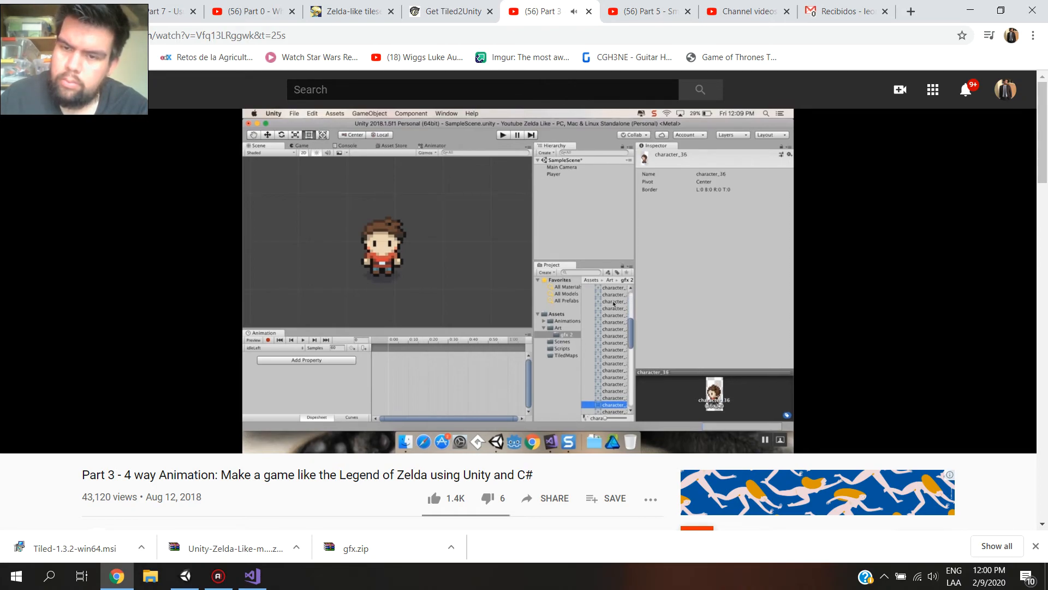
{"action": "left_click", "coordinate": [666, 283]}
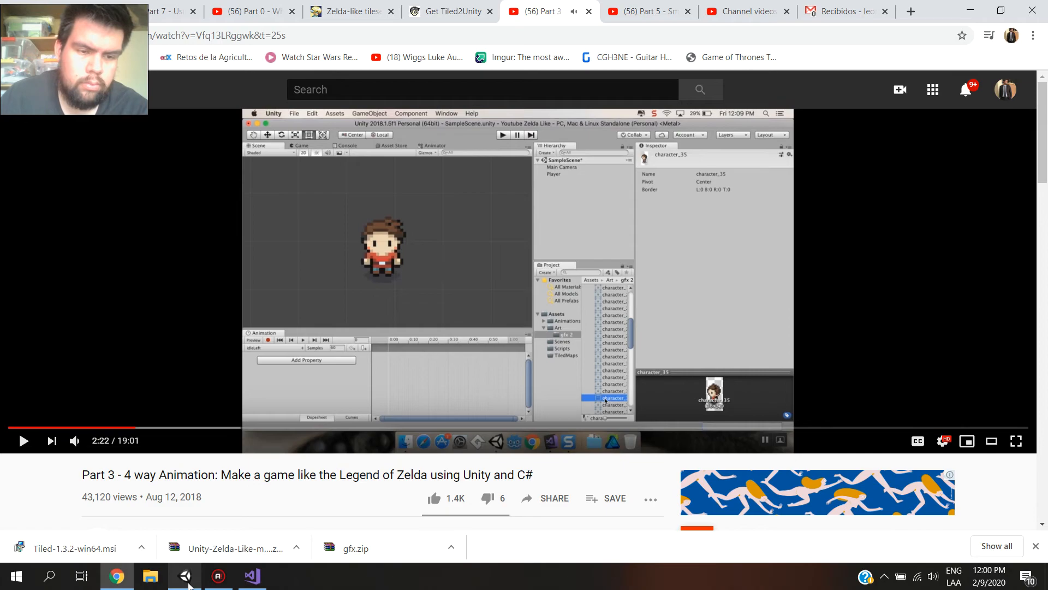
Switch to Unity, change the new clip's file name to idleLeft.anim, and save it
{"action": "left_click", "coordinate": [186, 576]}
{"action": "left_click", "coordinate": [118, 288]}
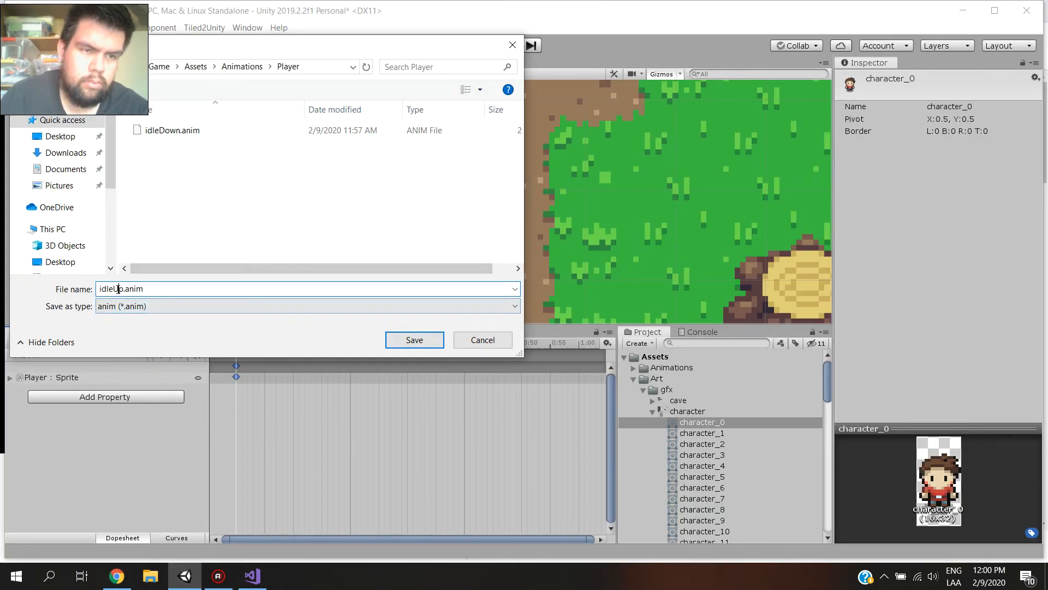
{"action": "key", "text": "BackSpace"}
{"action": "key", "text": "BackSpace"}
{"action": "type", "text": "Left"}
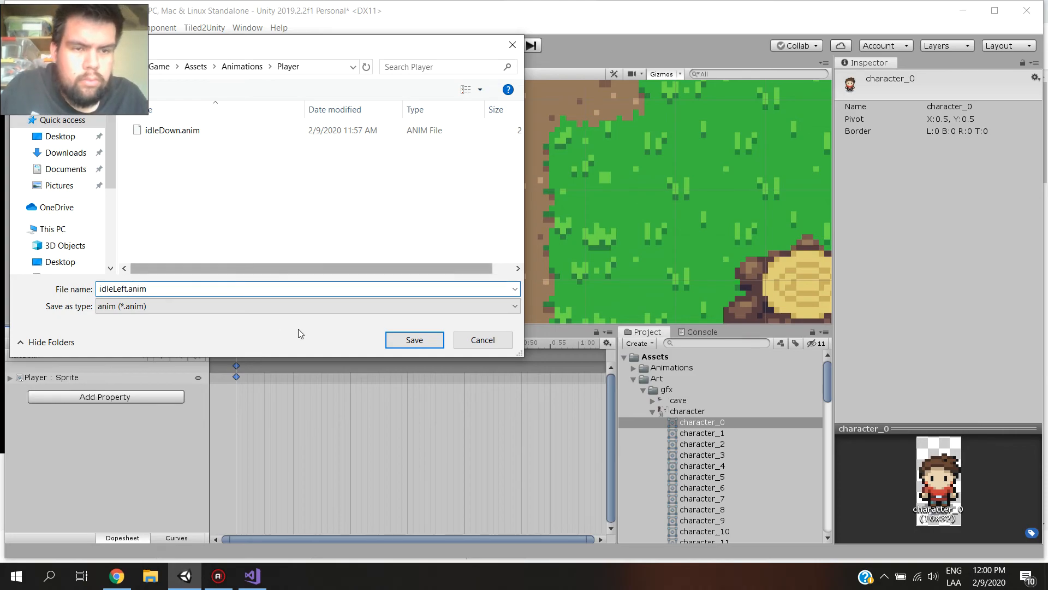
{"action": "left_click", "coordinate": [393, 341]}
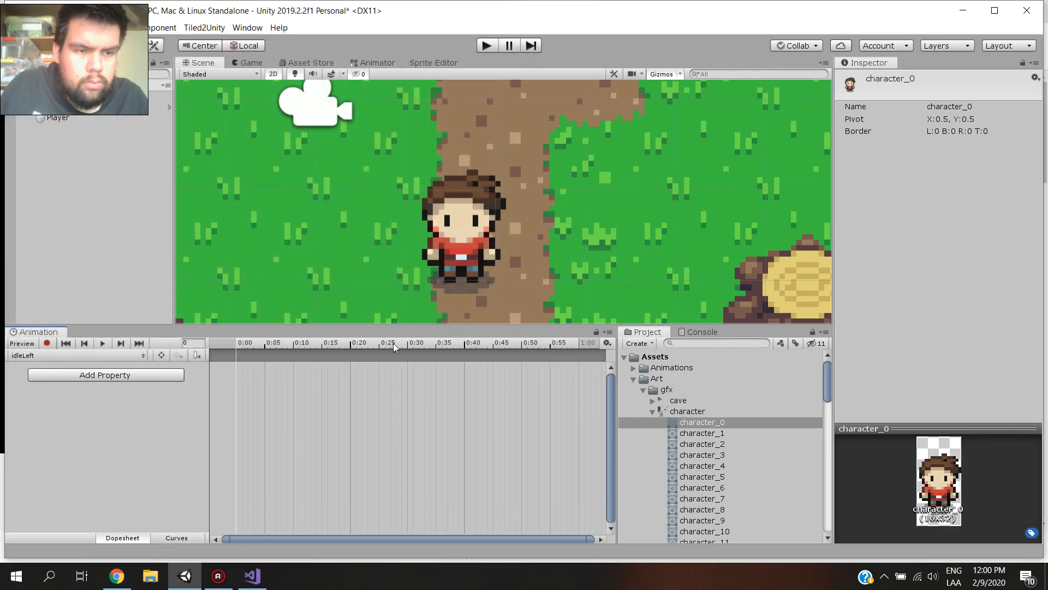
Find the left-facing idle sprite character_35 and add it to the idleLeft timeline as a key at 0:00
{"action": "scroll", "coordinate": [666, 459], "scroll_direction": "down", "scroll_amount": 8}
{"action": "left_click", "coordinate": [702, 469]}
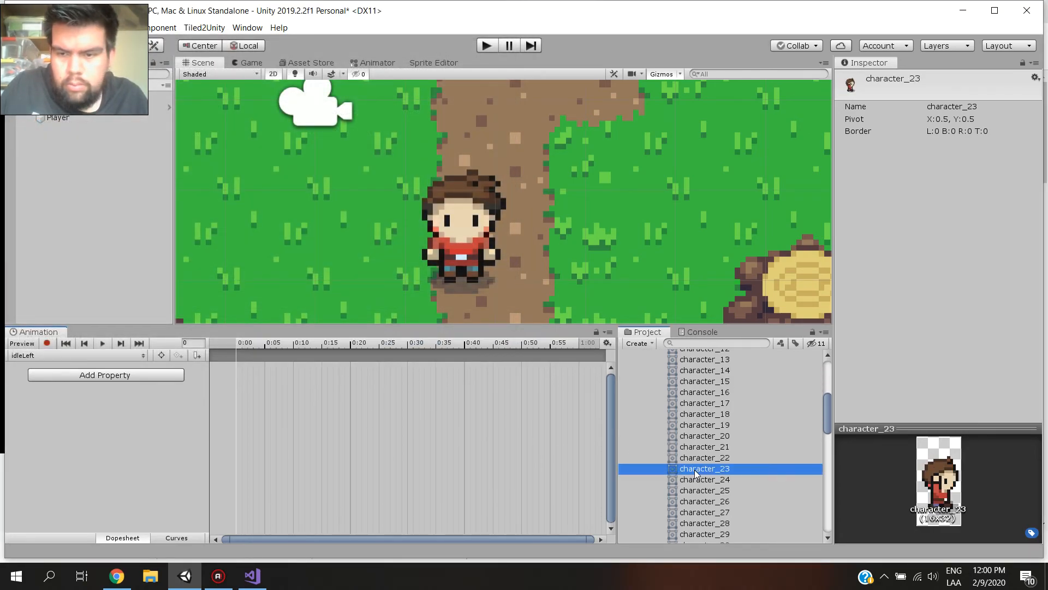
{"action": "key", "text": "Down"}
{"action": "key", "text": "Down"}
{"action": "key", "text": "Down"}
{"action": "key", "text": "Down"}
{"action": "key", "text": "Down"}
{"action": "key", "text": "Down"}
{"action": "key", "text": "Down"}
{"action": "key", "text": "Down"}
{"action": "key", "text": "Down"}
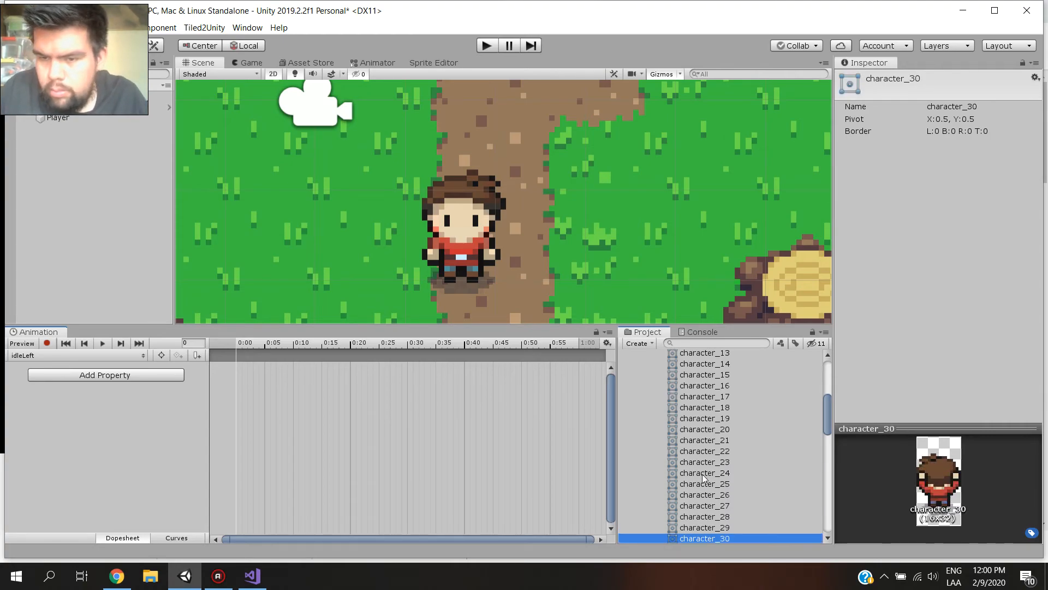
{"action": "key", "text": "Down"}
{"action": "key", "text": "Down"}
{"action": "key", "text": "Down"}
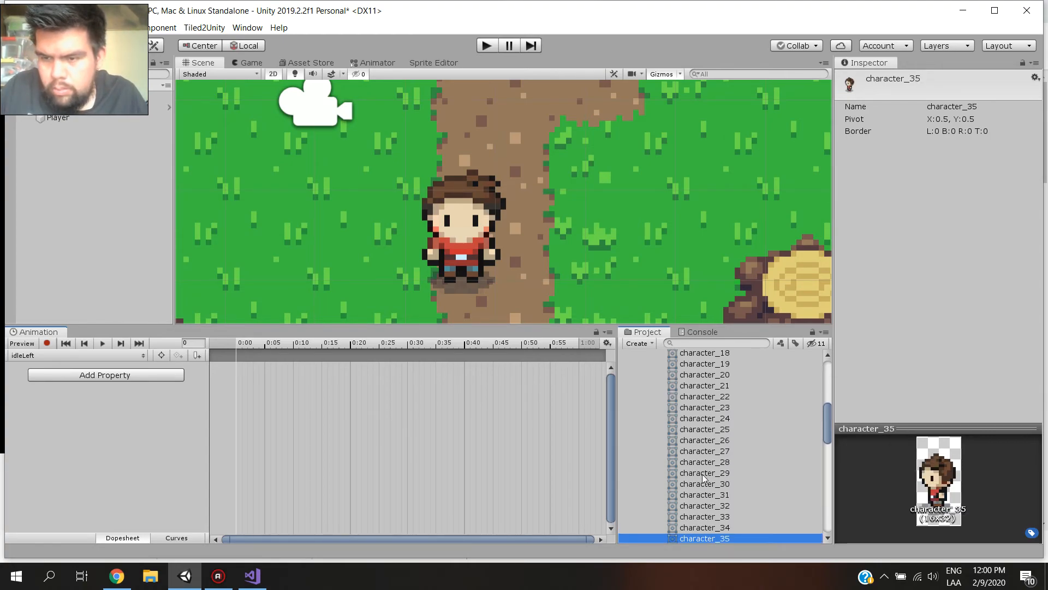
{"action": "key", "text": "Down"}
{"action": "key", "text": "Up"}
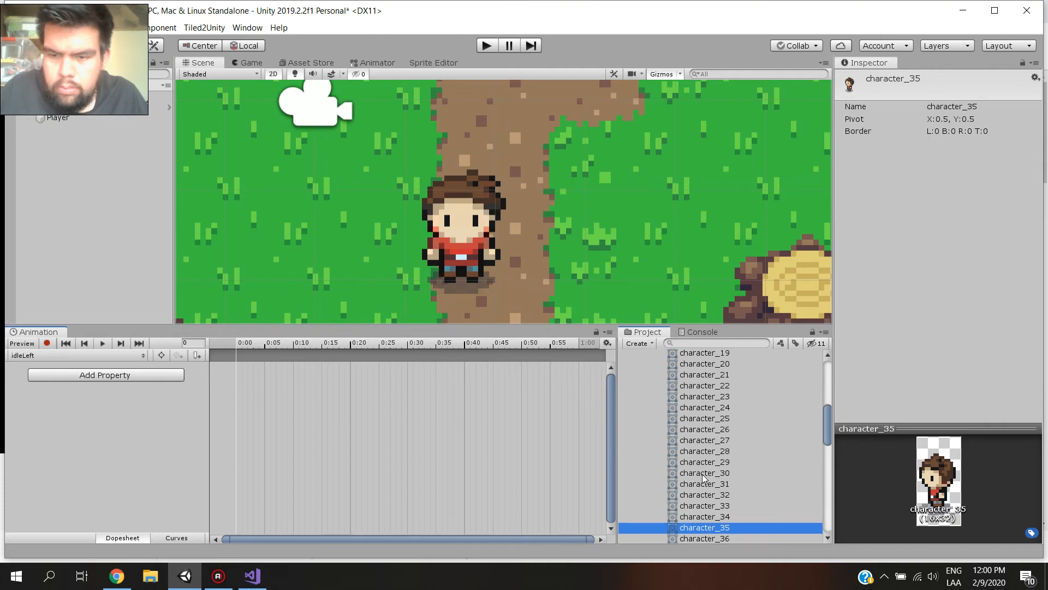
{"action": "left_click_drag", "start_coordinate": [719, 529], "coordinate": [361, 439]}
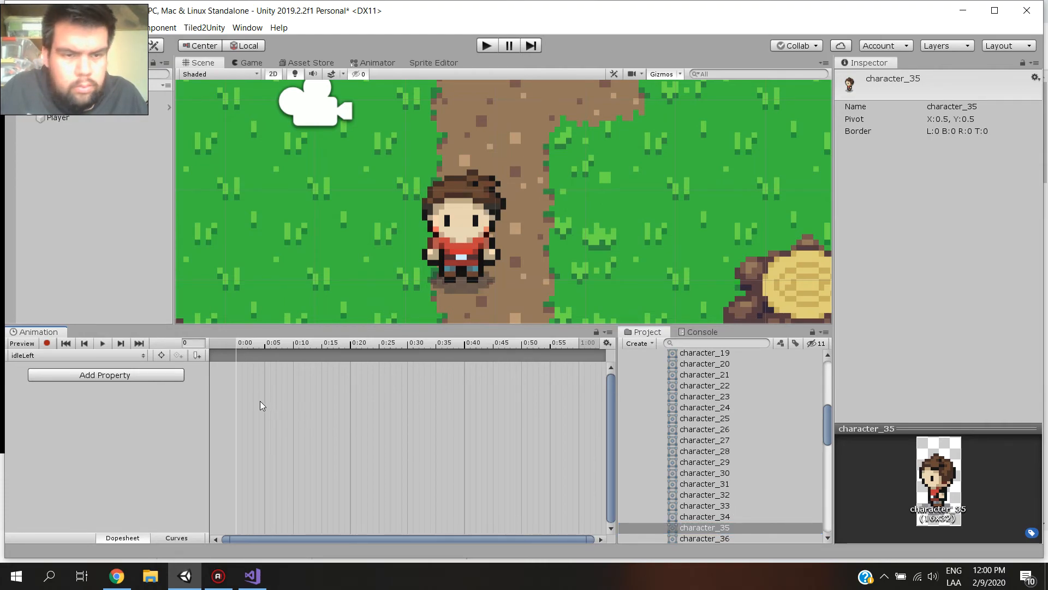
{"action": "left_click_drag", "start_coordinate": [261, 407], "coordinate": [260, 409]}
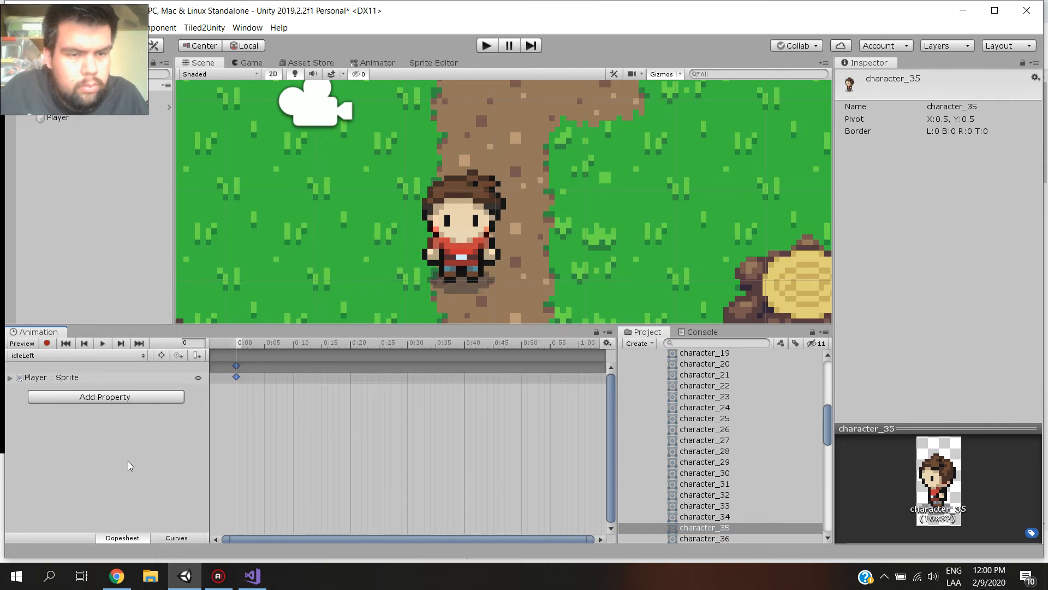
Switch to Chrome and watch the tutorial section on choosing the sprite for idleRight
{"action": "left_click", "coordinate": [117, 576]}
{"action": "left_click", "coordinate": [175, 316]}
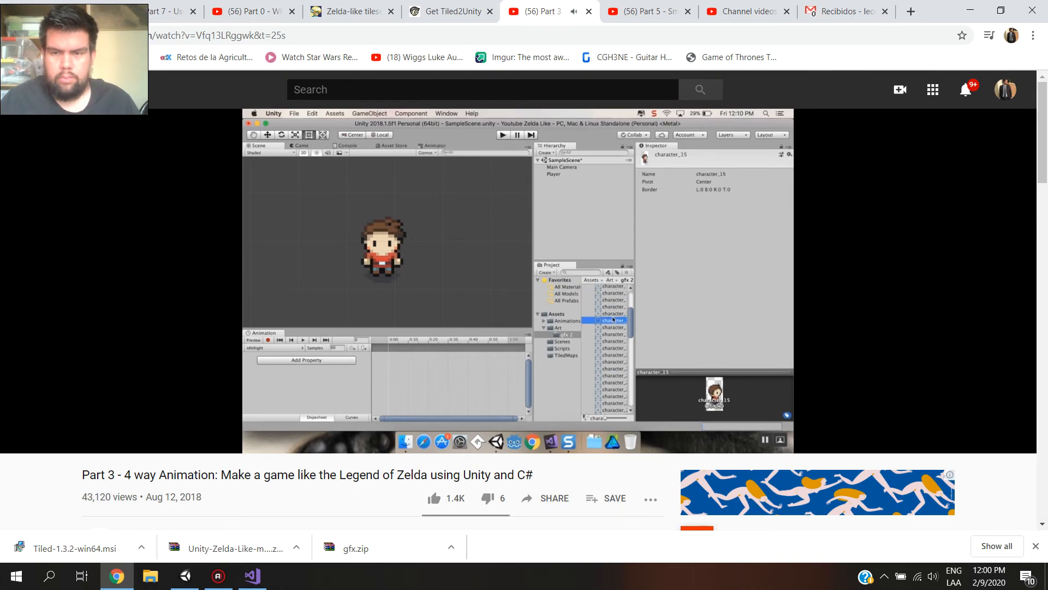
{"action": "left_click", "coordinate": [279, 301]}
{"action": "left_click", "coordinate": [279, 302]}
{"action": "left_click", "coordinate": [278, 301]}
Switch to Unity and create a new animation clip saved as idleRight.anim in the Animations/Player folder
{"action": "left_click", "coordinate": [185, 576]}
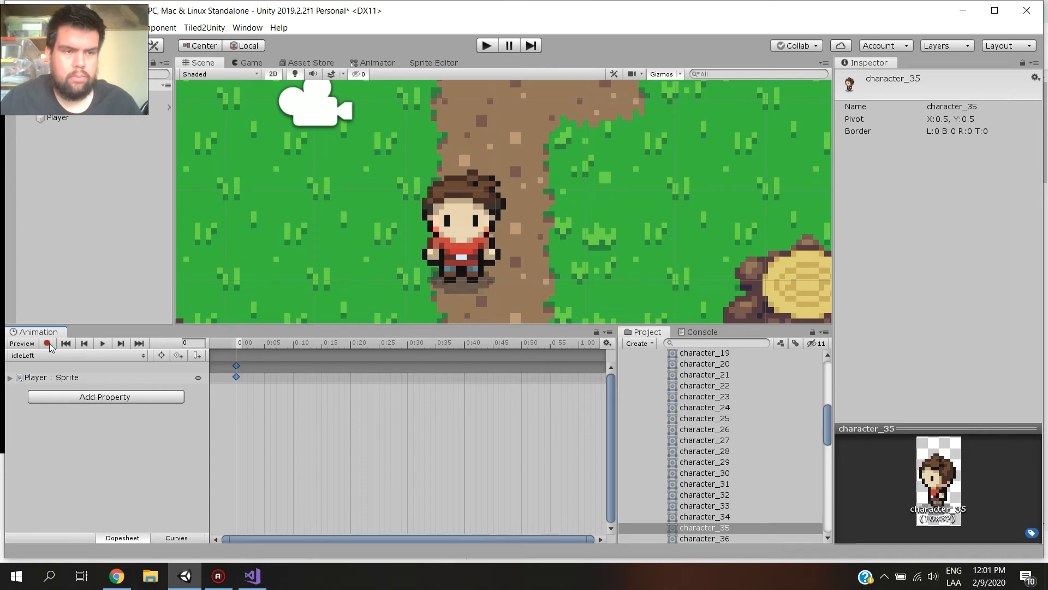
{"action": "left_click", "coordinate": [41, 355]}
{"action": "left_click", "coordinate": [63, 403]}
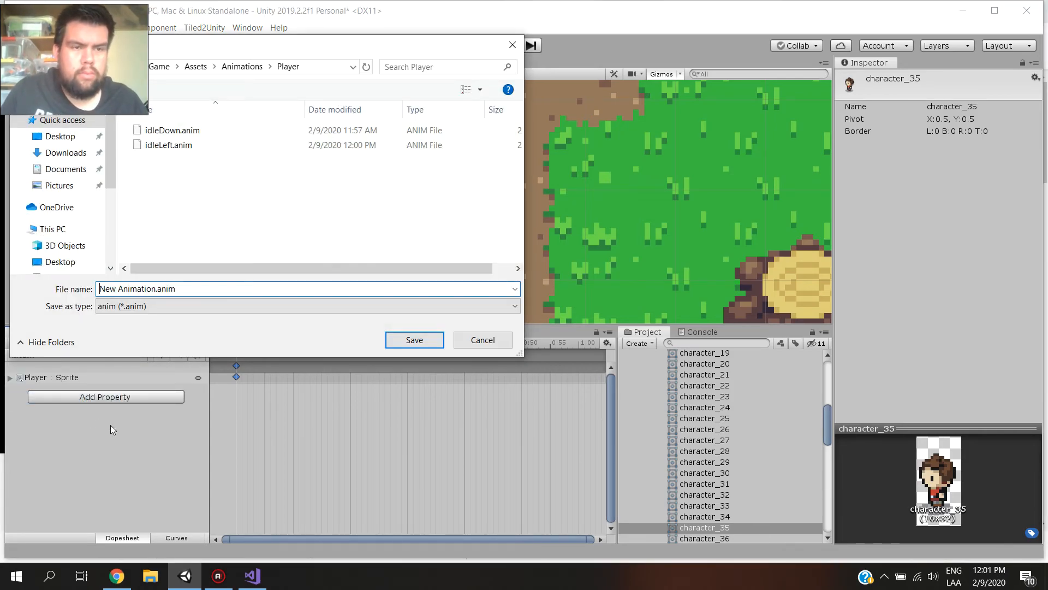
{"action": "key", "text": "BackSpace"}
{"action": "key", "text": "BackSpace"}
{"action": "key", "text": "BackSpace"}
{"action": "key", "text": "BackSpace"}
{"action": "key", "text": "BackSpace"}
{"action": "key", "text": "BackSpace"}
{"action": "key", "text": "BackSpace"}
{"action": "key", "text": "BackSpace"}
{"action": "key", "text": "BackSpace"}
{"action": "key", "text": "BackSpace"}
{"action": "key", "text": "BackSpace"}
{"action": "key", "text": "BackSpace"}
{"action": "key", "text": "BackSpace"}
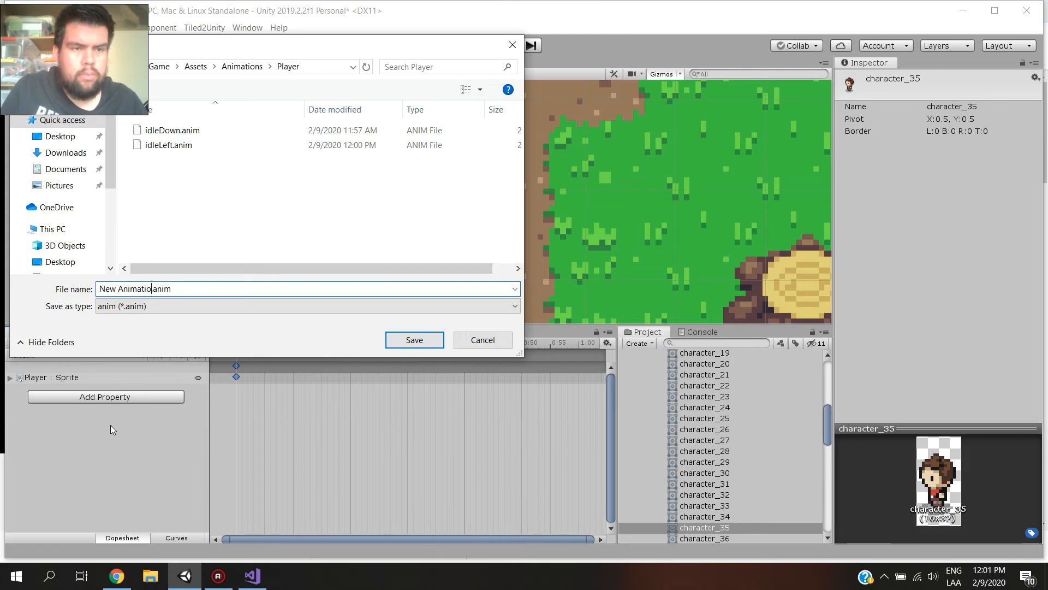
{"action": "type", "text": "idleRight"}
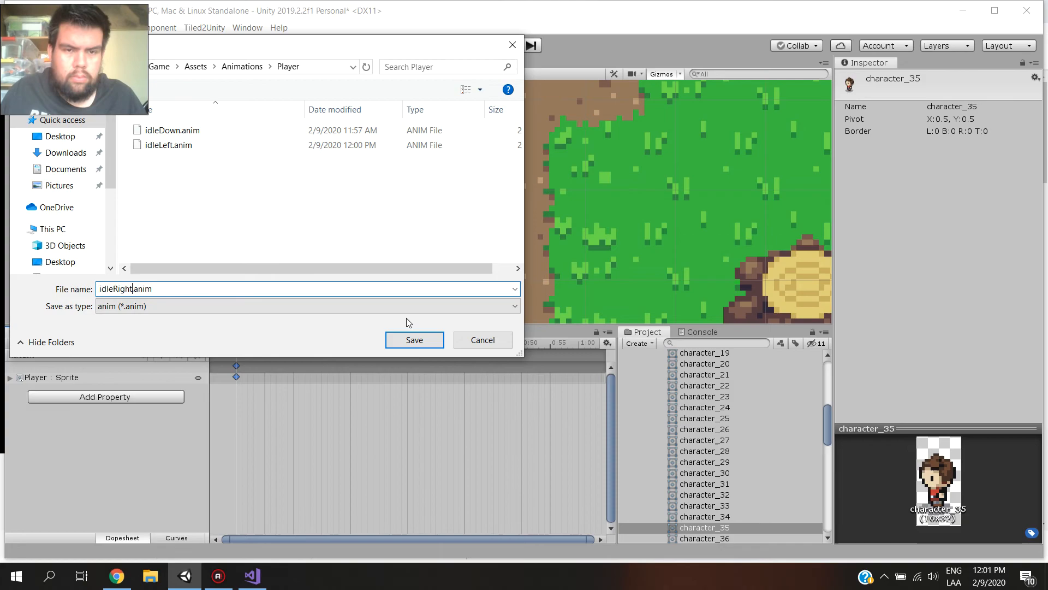
{"action": "left_click", "coordinate": [415, 340]}
Find the right-facing idle sprite character_13 and add it to the idleRight timeline as a key at 0:00
{"action": "left_click", "coordinate": [723, 409]}
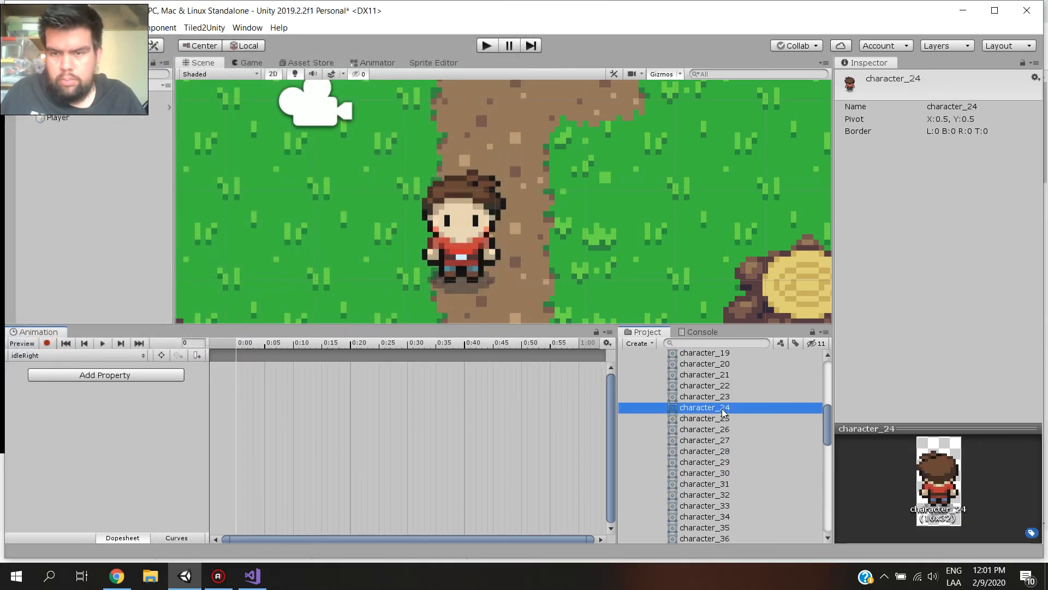
{"action": "scroll", "coordinate": [723, 412], "scroll_direction": "up", "scroll_amount": 3}
{"action": "left_click", "coordinate": [722, 413]}
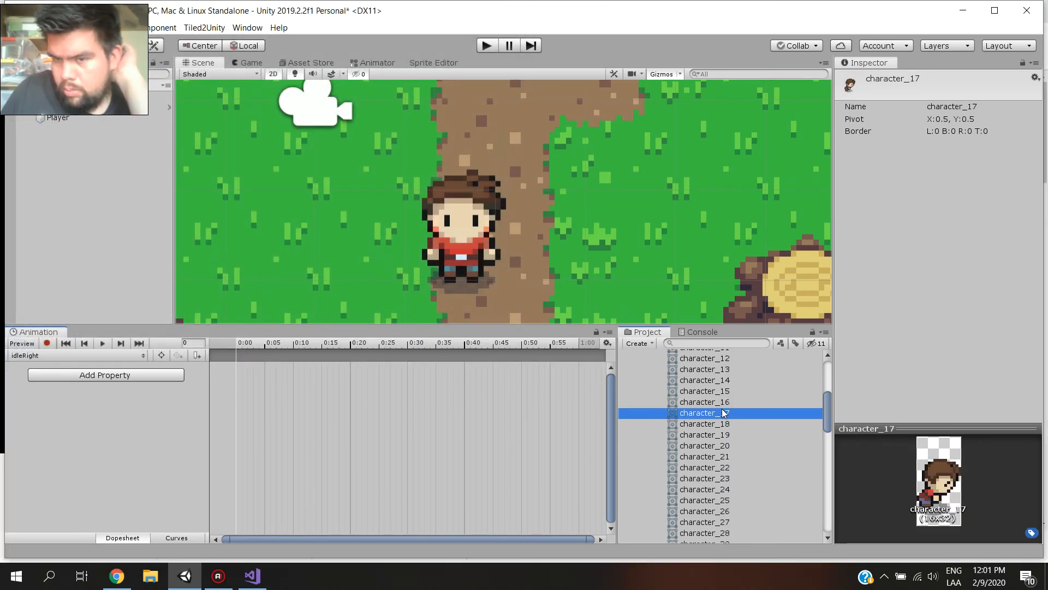
{"action": "key", "text": "Up"}
{"action": "key", "text": "Up"}
{"action": "key", "text": "Up"}
{"action": "key", "text": "Up"}
{"action": "key", "text": "Up"}
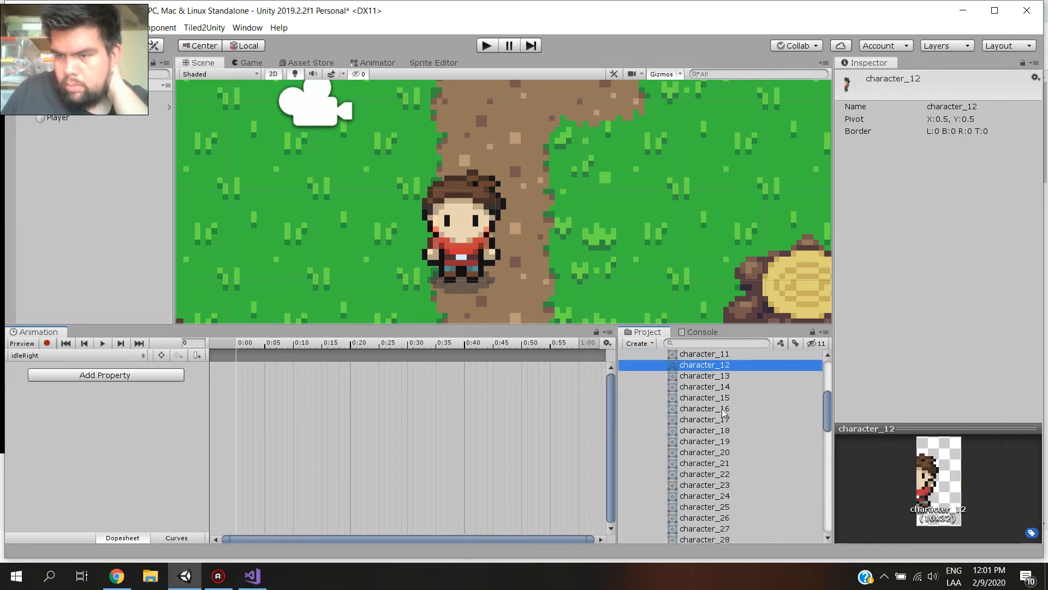
{"action": "key", "text": "Down"}
{"action": "key", "text": "Up"}
{"action": "key", "text": "Down"}
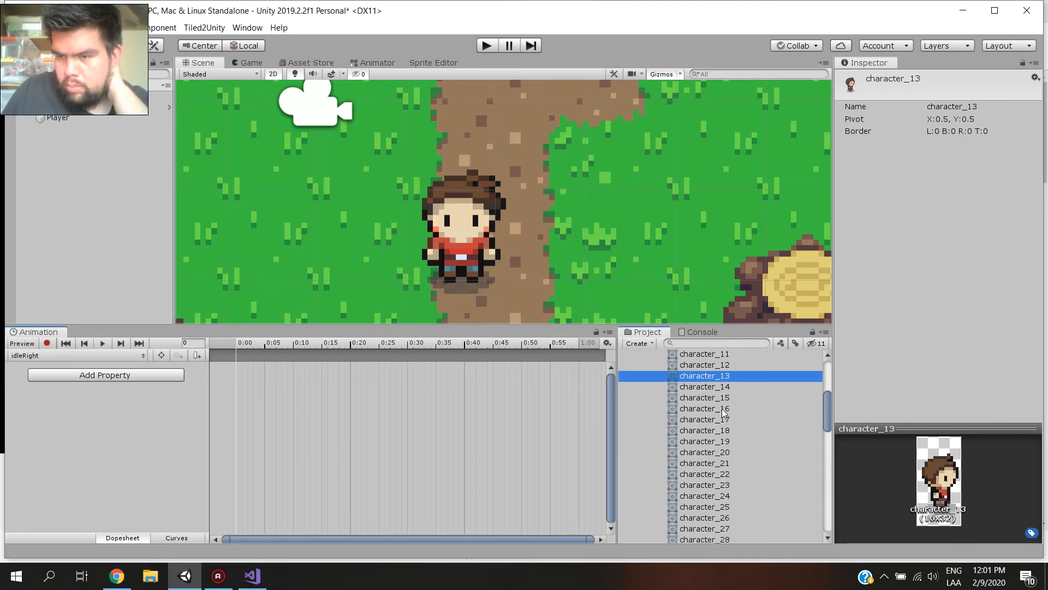
{"action": "left_click_drag", "start_coordinate": [722, 378], "coordinate": [262, 401]}
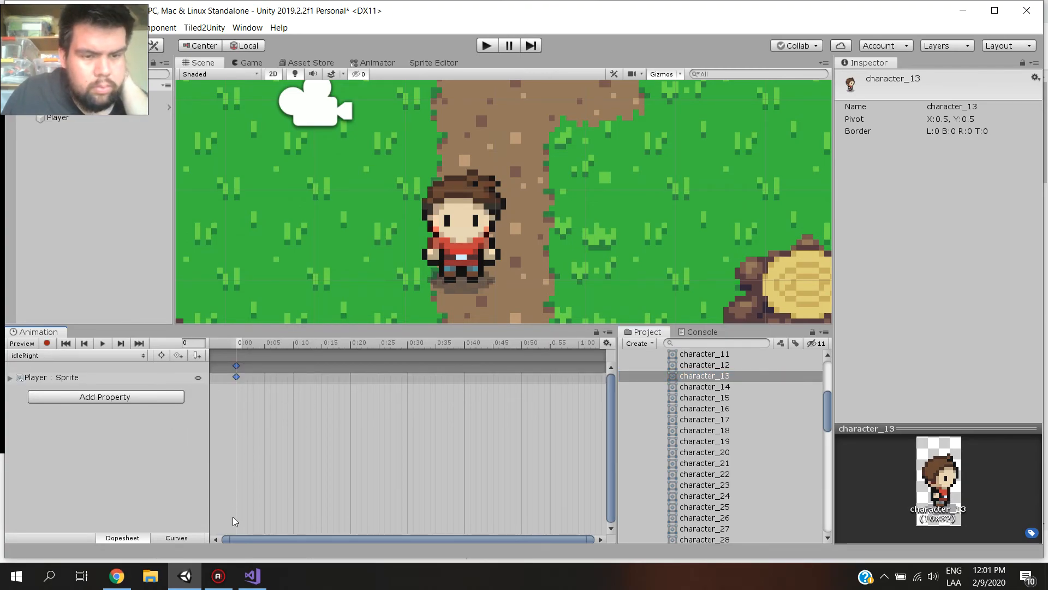
Preview the idleRight clip, switch between the idleDown, idleLeft and idleRight clips to compare their poses, and finish on idleDown's sprite property
{"action": "left_click", "coordinate": [103, 344]}
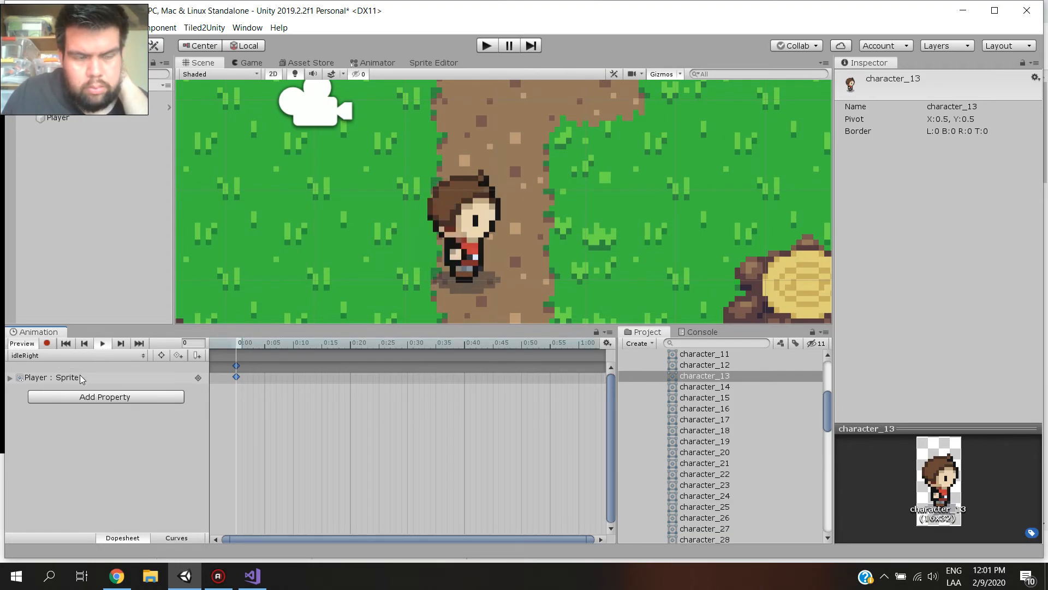
{"action": "left_click", "coordinate": [58, 356]}
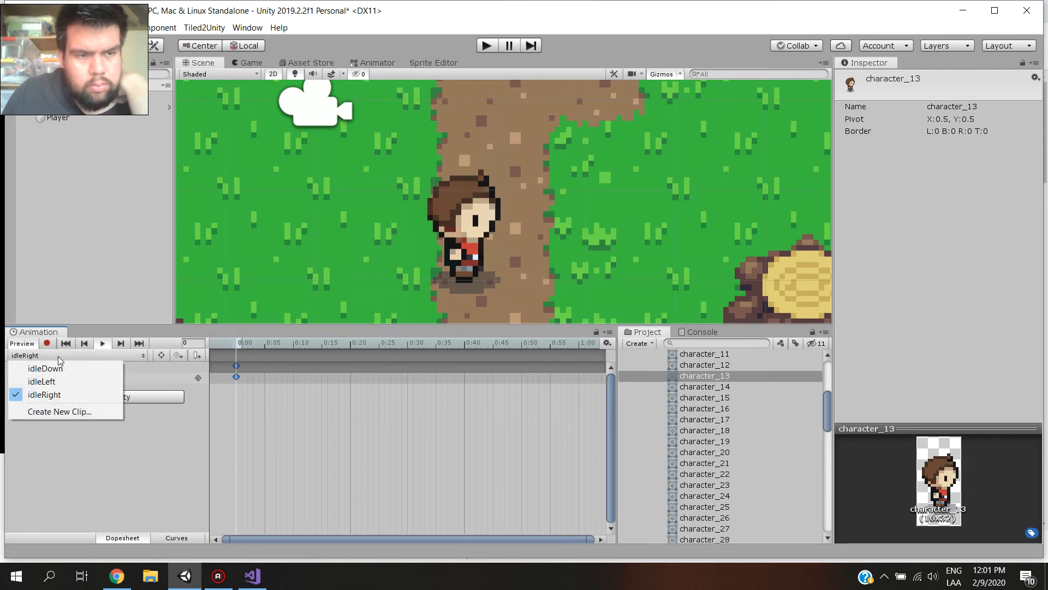
{"action": "left_click", "coordinate": [57, 368]}
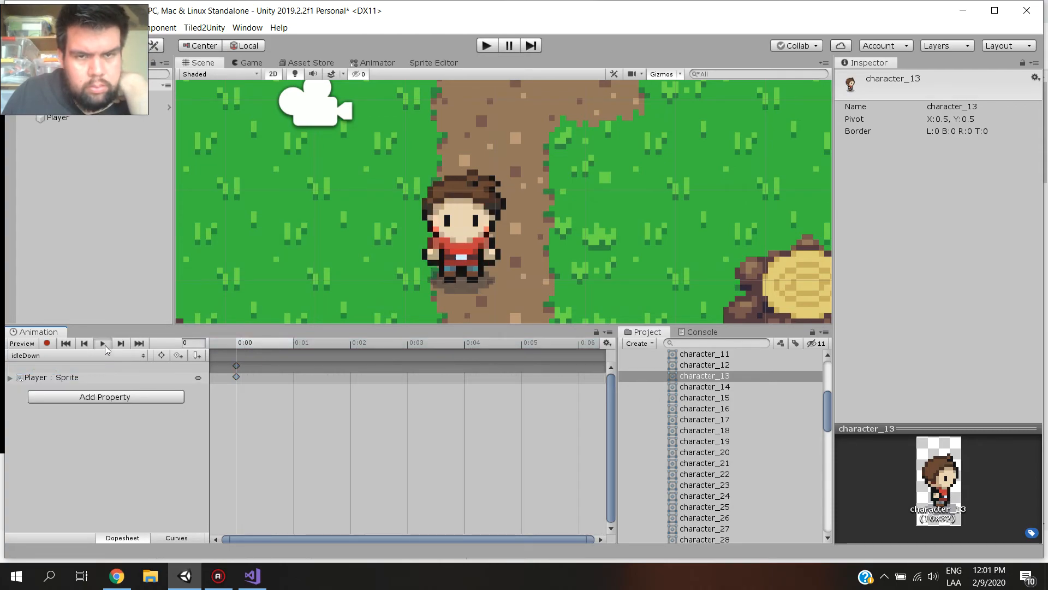
{"action": "left_click", "coordinate": [58, 355]}
{"action": "left_click", "coordinate": [44, 382]}
{"action": "left_click", "coordinate": [99, 355]}
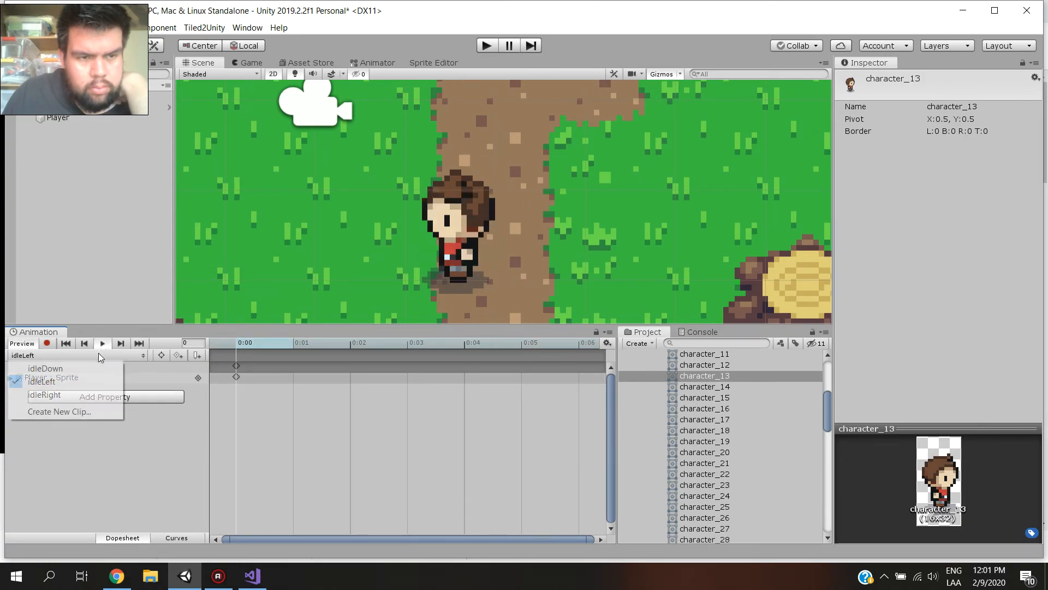
{"action": "left_click", "coordinate": [87, 373]}
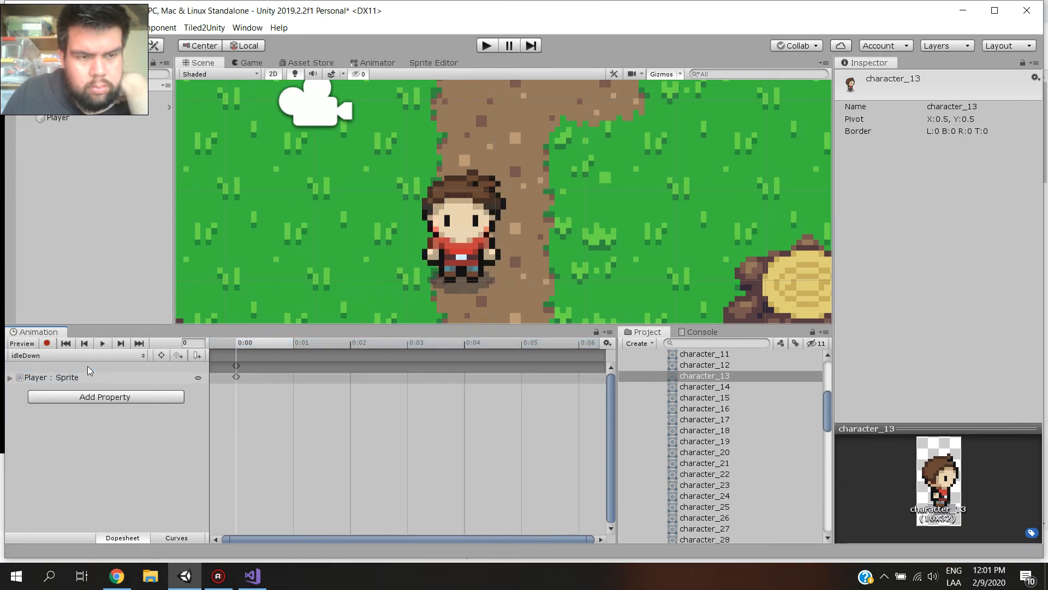
{"action": "left_click", "coordinate": [87, 356]}
{"action": "left_click", "coordinate": [85, 373]}
{"action": "left_click", "coordinate": [86, 355]}
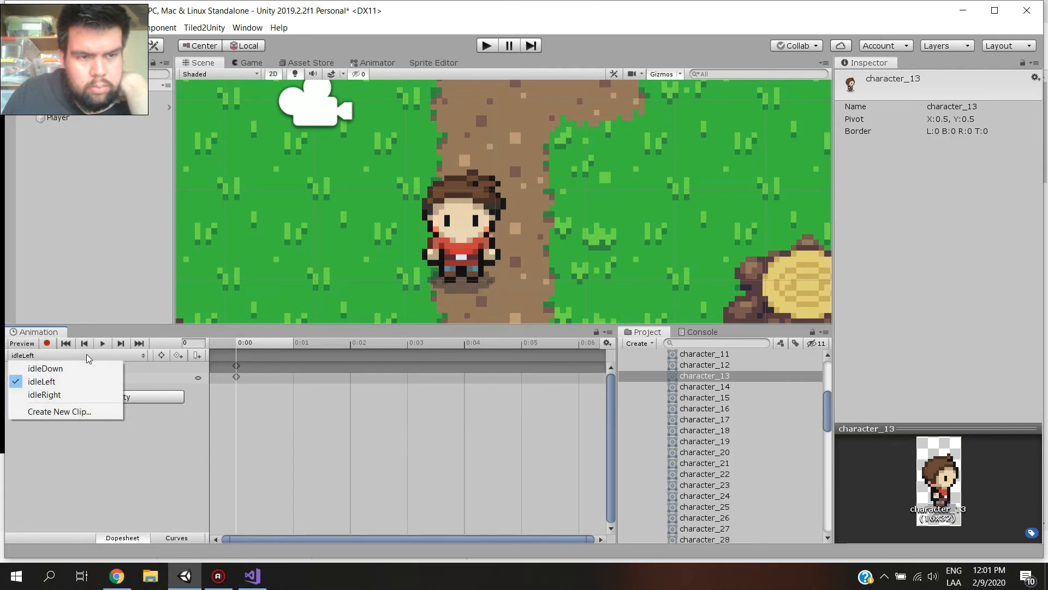
{"action": "left_click", "coordinate": [75, 393]}
{"action": "left_click", "coordinate": [78, 355]}
{"action": "left_click", "coordinate": [82, 372]}
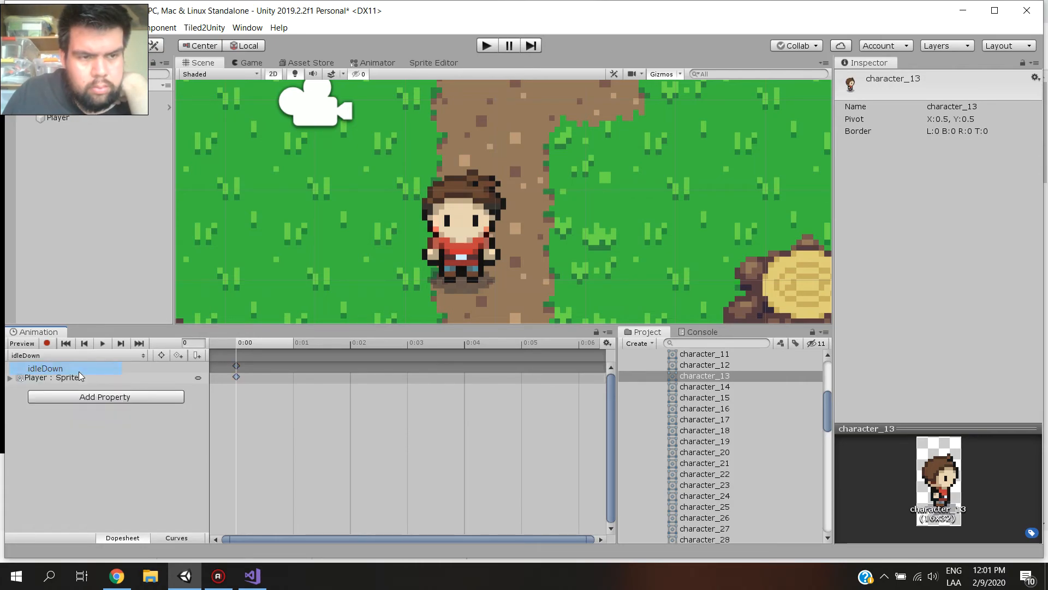
{"action": "left_click", "coordinate": [97, 375]}
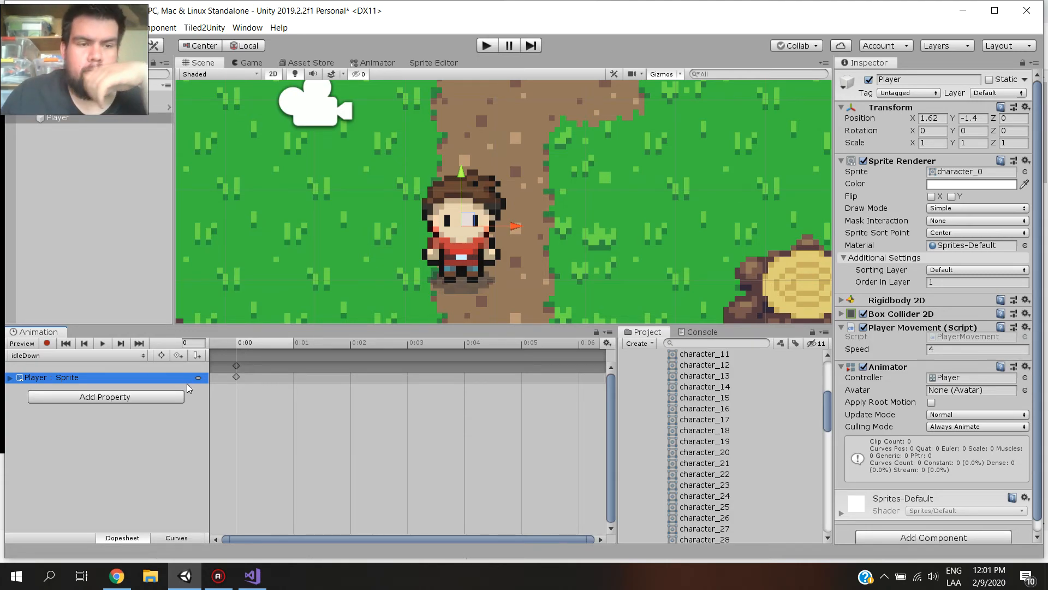
Create a new animation clip and save it as idleUp.anim in the Animations/Player folder
{"action": "left_click", "coordinate": [119, 357]}
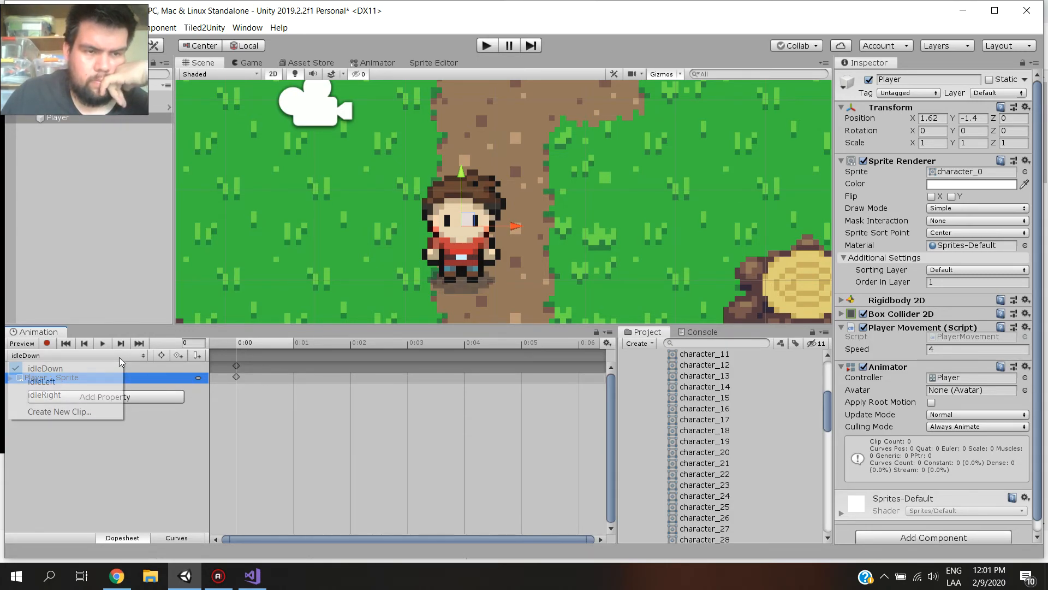
{"action": "left_click", "coordinate": [89, 410]}
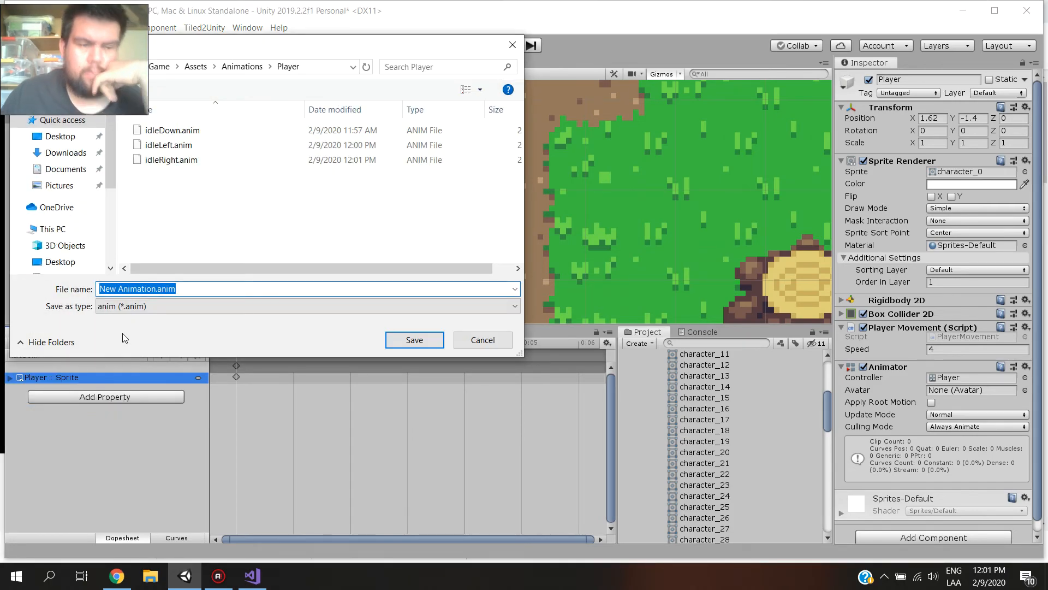
{"action": "key", "text": "Right"}
{"action": "key", "text": "Left"}
{"action": "key", "text": "Left"}
{"action": "key", "text": "Left"}
{"action": "key", "text": "Left"}
{"action": "key", "text": "Left"}
{"action": "key", "text": "BackSpace"}
{"action": "key", "text": "BackSpace"}
{"action": "key", "text": "BackSpace"}
{"action": "key", "text": "BackSpace"}
{"action": "key", "text": "BackSpace"}
{"action": "key", "text": "BackSpace"}
{"action": "key", "text": "BackSpace"}
{"action": "key", "text": "BackSpace"}
{"action": "key", "text": "BackSpace"}
{"action": "key", "text": "BackSpace"}
{"action": "key", "text": "BackSpace"}
{"action": "key", "text": "BackSpace"}
{"action": "key", "text": "BackSpace"}
{"action": "type", "text": "idleUp"}
{"action": "left_click", "coordinate": [416, 339]}
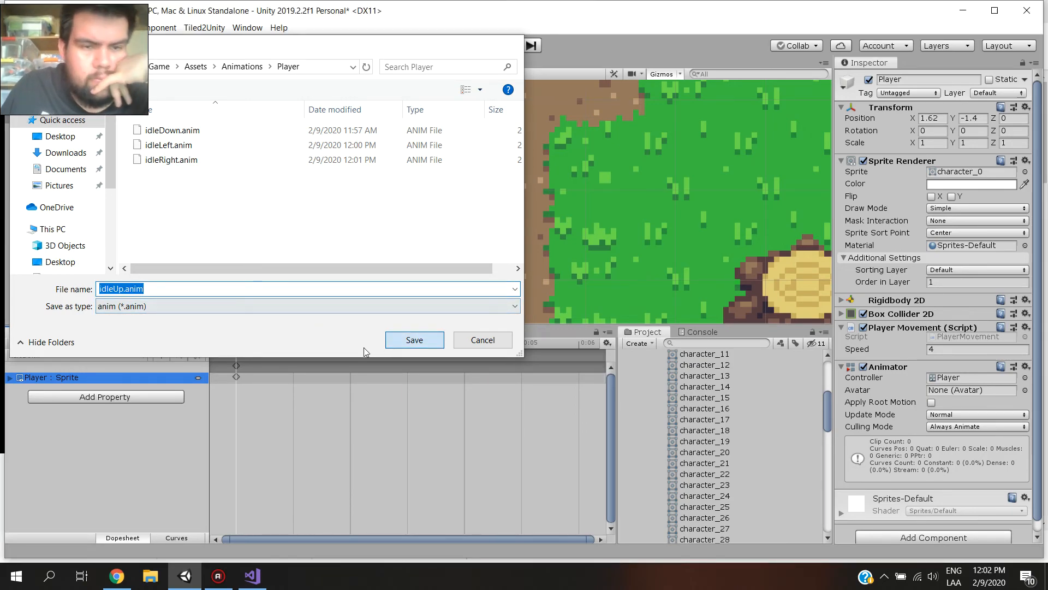
Find the back-facing idle sprite character_24 and add it to the idleUp timeline as a key at 0:00
{"action": "left_click", "coordinate": [746, 440]}
{"action": "scroll", "coordinate": [745, 443], "scroll_direction": "down", "scroll_amount": 6}
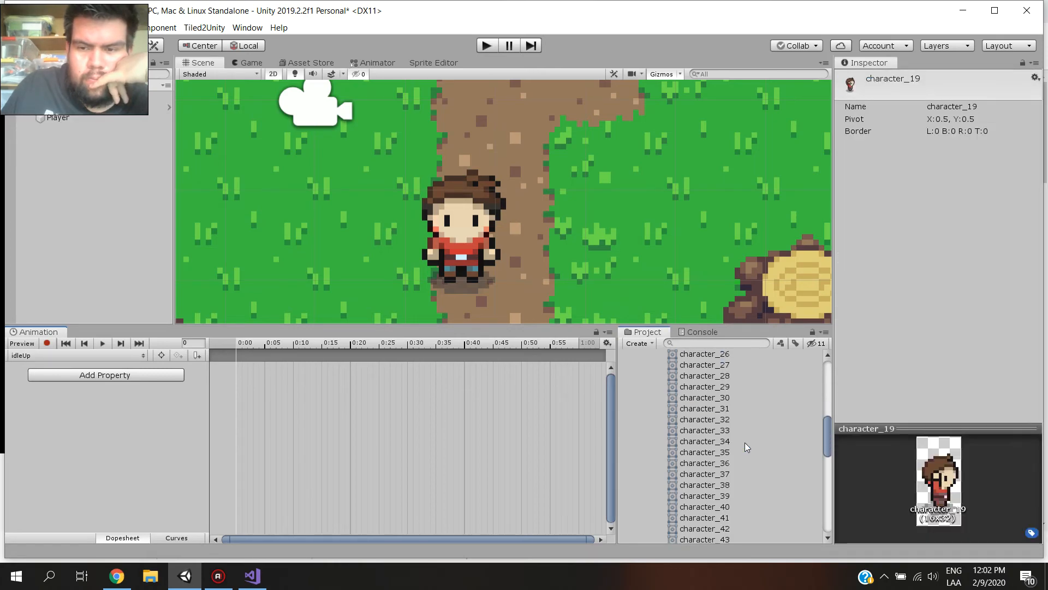
{"action": "left_click", "coordinate": [734, 465]}
{"action": "key", "text": "Down"}
{"action": "key", "text": "Down"}
{"action": "key", "text": "Down"}
{"action": "key", "text": "Down"}
{"action": "key", "text": "Down"}
{"action": "key", "text": "Down"}
{"action": "key", "text": "Down"}
{"action": "key", "text": "Down"}
{"action": "key", "text": "Down"}
{"action": "key", "text": "Down"}
{"action": "key", "text": "Down"}
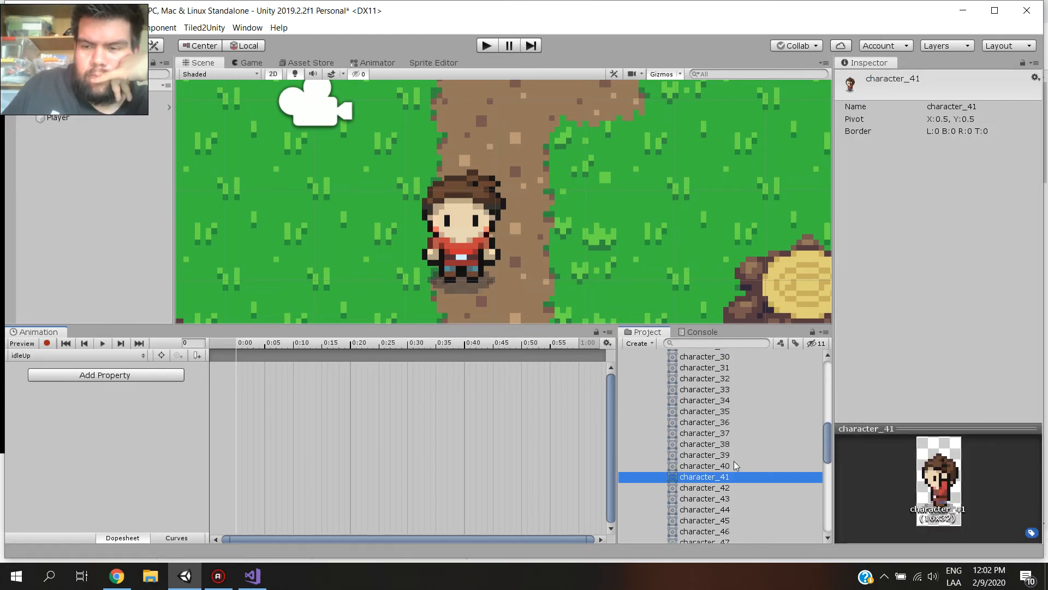
{"action": "key", "text": "Up"}
{"action": "key", "text": "Up"}
{"action": "key", "text": "Up"}
{"action": "key", "text": "Up"}
{"action": "key", "text": "Up"}
{"action": "key", "text": "Up"}
{"action": "key", "text": "Up"}
{"action": "key", "text": "Up"}
{"action": "key", "text": "Up"}
{"action": "key", "text": "Up"}
{"action": "key", "text": "Up"}
{"action": "key", "text": "Up"}
{"action": "key", "text": "Up"}
{"action": "key", "text": "Up"}
{"action": "key", "text": "Up"}
{"action": "key", "text": "Up"}
{"action": "key", "text": "Up"}
{"action": "key", "text": "Up"}
{"action": "key", "text": "Up"}
{"action": "key", "text": "Up"}
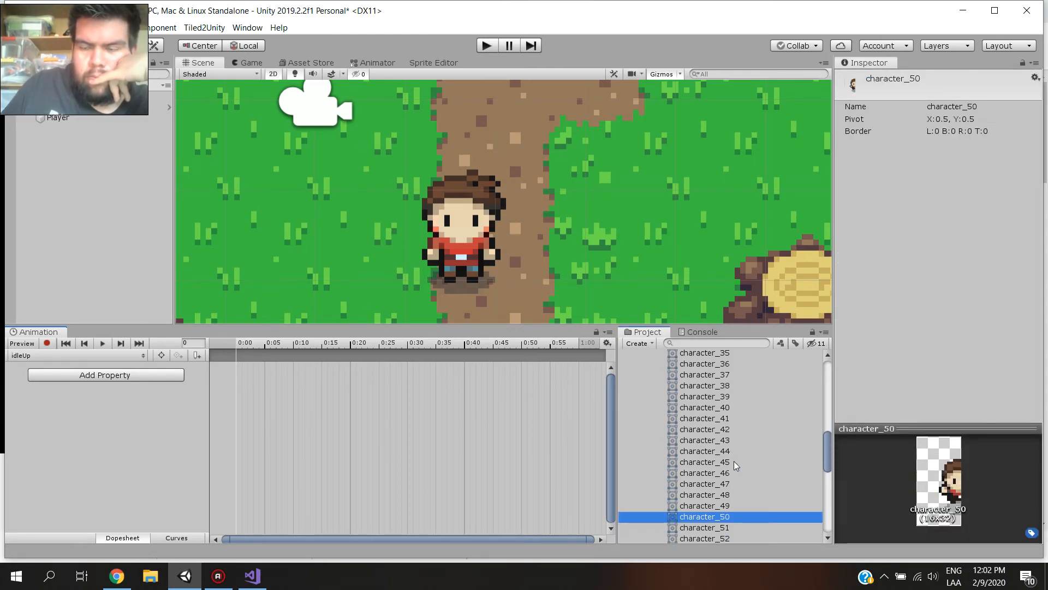
{"action": "key", "text": "Up"}
{"action": "key", "text": "Up"}
{"action": "key", "text": "Up"}
{"action": "key", "text": "Up"}
{"action": "key", "text": "Up"}
{"action": "key", "text": "Up"}
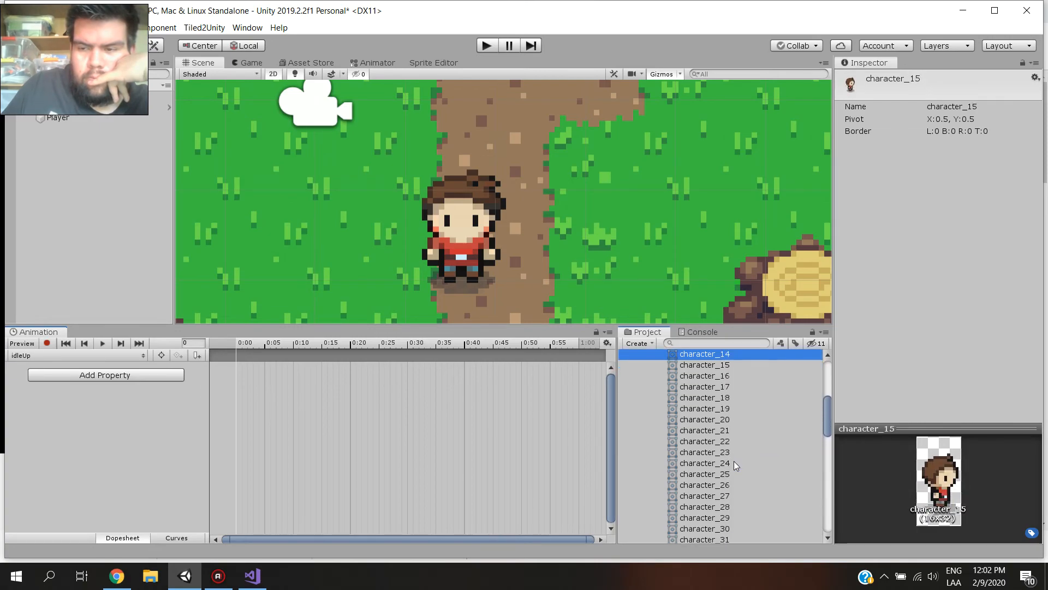
{"action": "key", "text": "Down"}
{"action": "key", "text": "Down"}
{"action": "key", "text": "Down"}
{"action": "key", "text": "Down"}
{"action": "key", "text": "Down"}
{"action": "key", "text": "Down"}
{"action": "key", "text": "Down"}
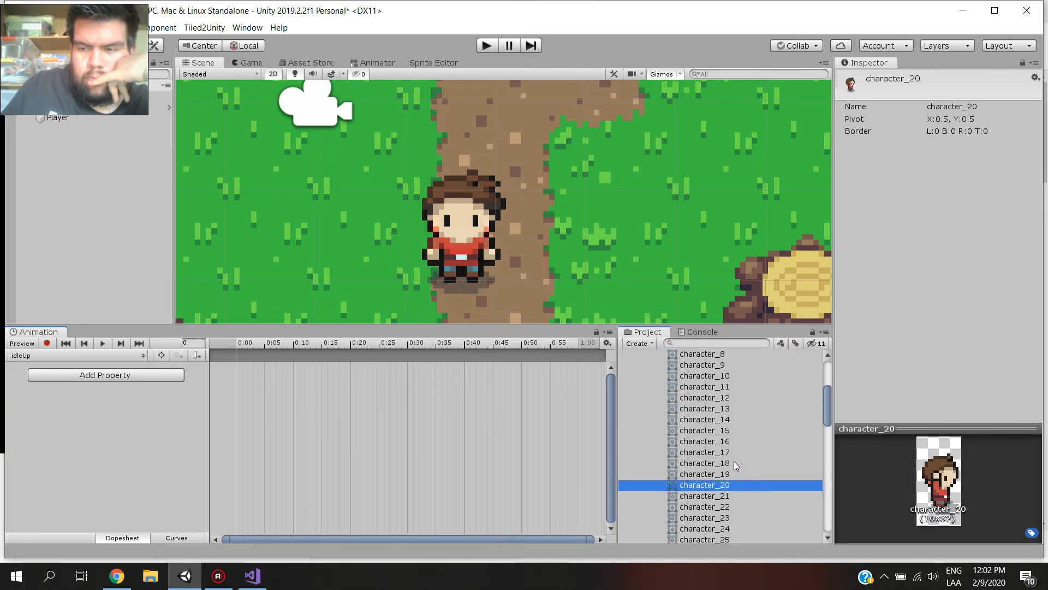
{"action": "key", "text": "Up"}
{"action": "key", "text": "Down"}
{"action": "left_click_drag", "start_coordinate": [726, 528], "coordinate": [301, 415]}
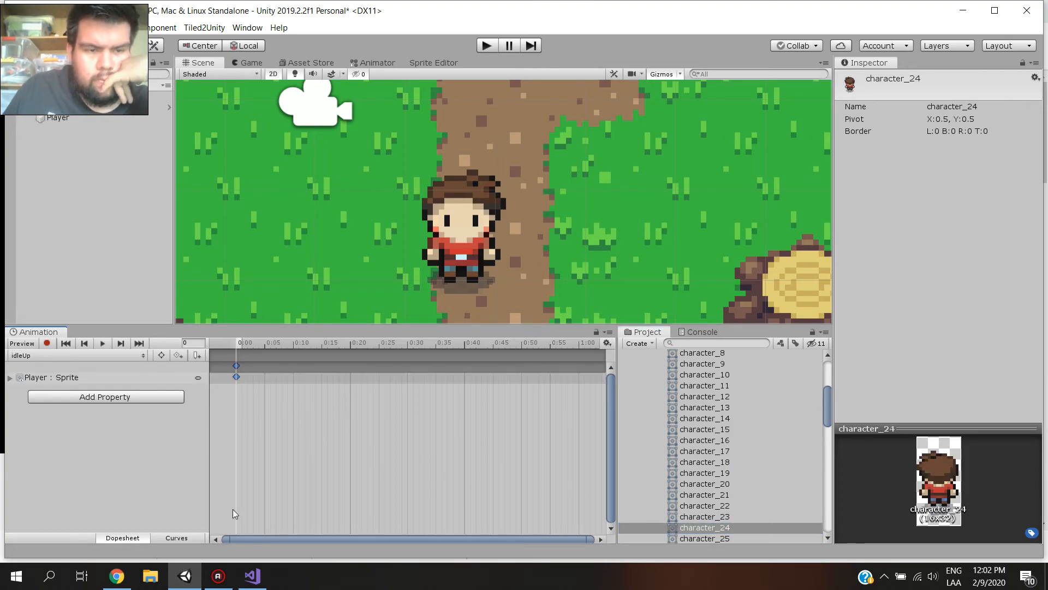
Switch to Chrome, watch the tutorial section on building the walkDown clip from character sprites, and pause it
{"action": "left_click", "coordinate": [116, 576]}
{"action": "left_click", "coordinate": [249, 333]}
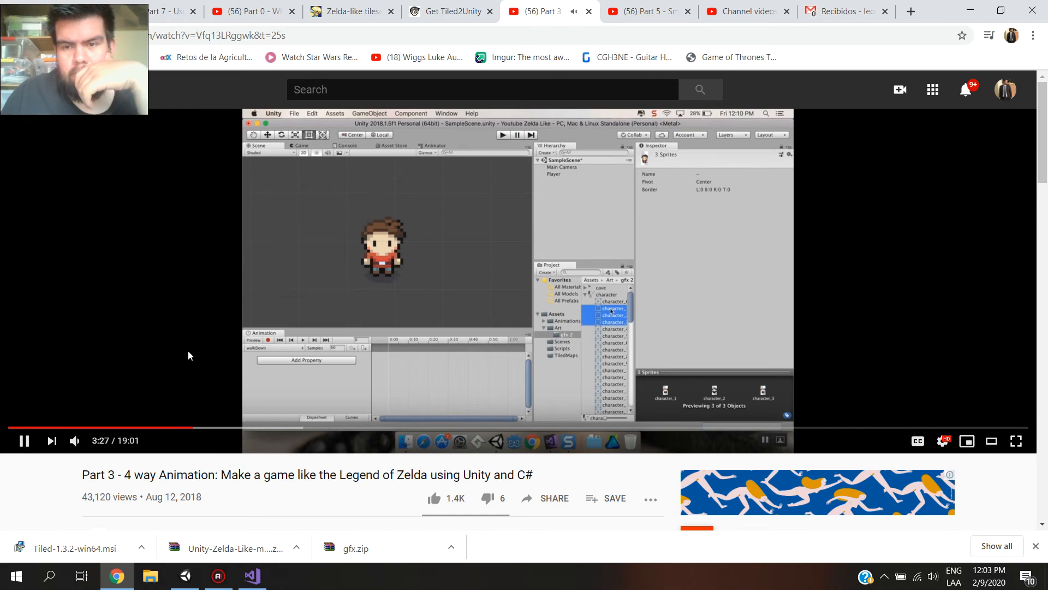
{"action": "left_click", "coordinate": [226, 313]}
{"action": "left_click", "coordinate": [227, 313]}
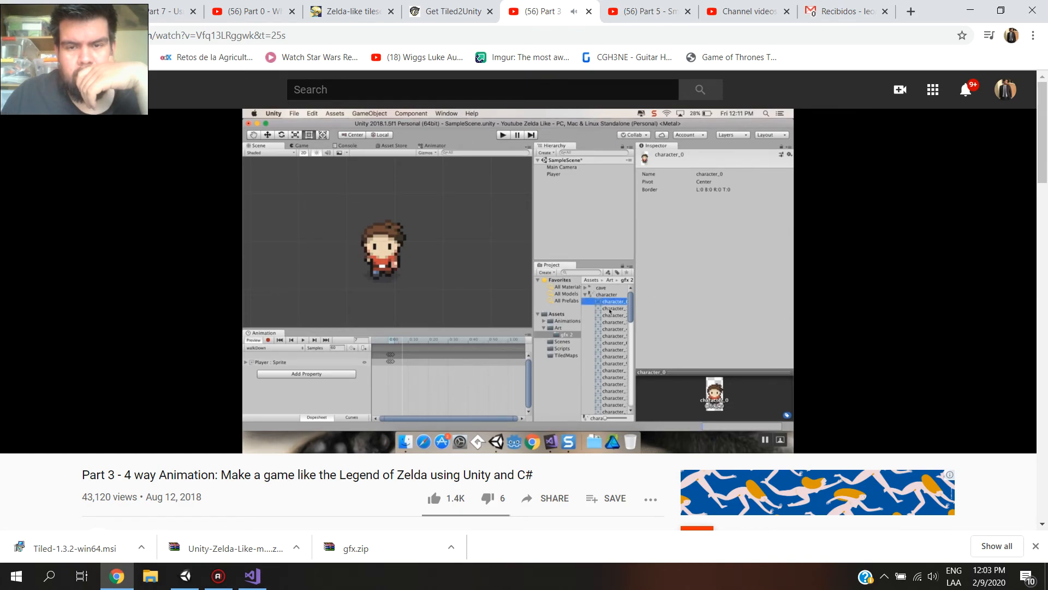
{"action": "mouse_move", "coordinate": [253, 283]}
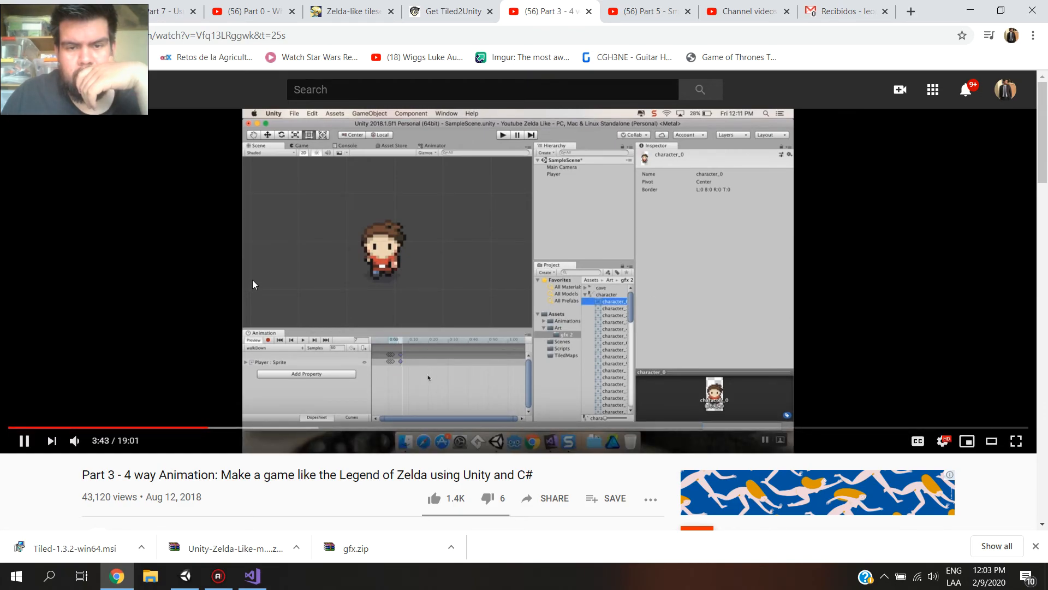
{"action": "left_click", "coordinate": [253, 283]}
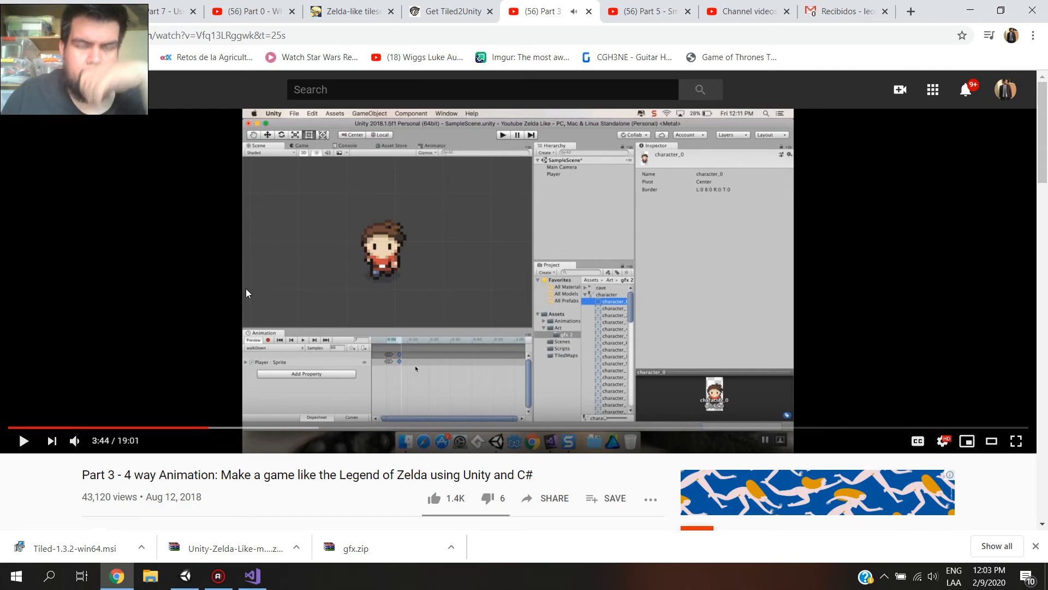
{"action": "left_click", "coordinate": [264, 578]}
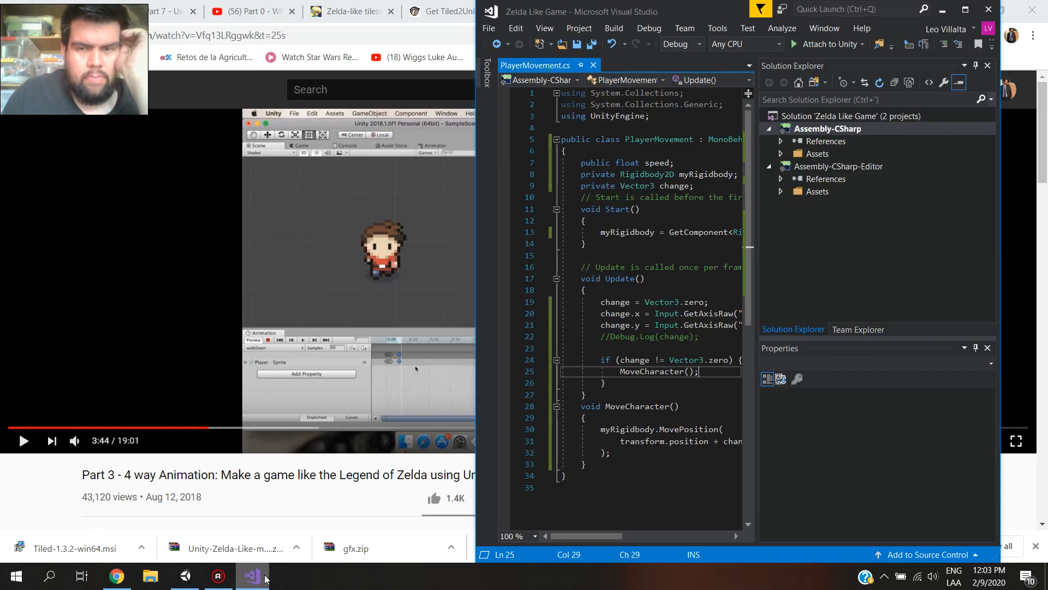
{"action": "left_click", "coordinate": [265, 578]}
{"action": "left_click", "coordinate": [192, 583]}
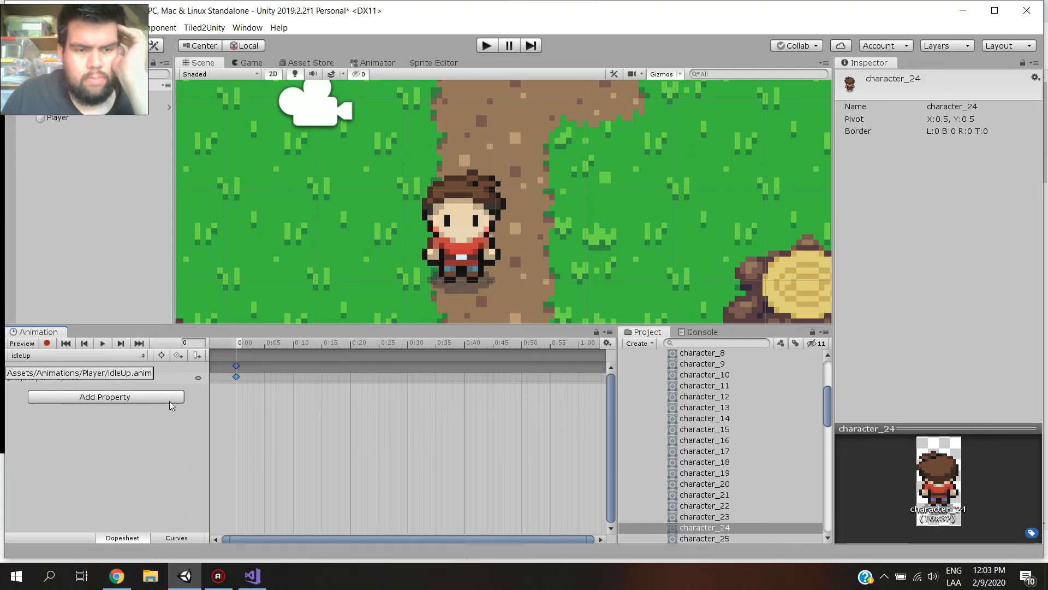
{"action": "mouse_move", "coordinate": [186, 577]}
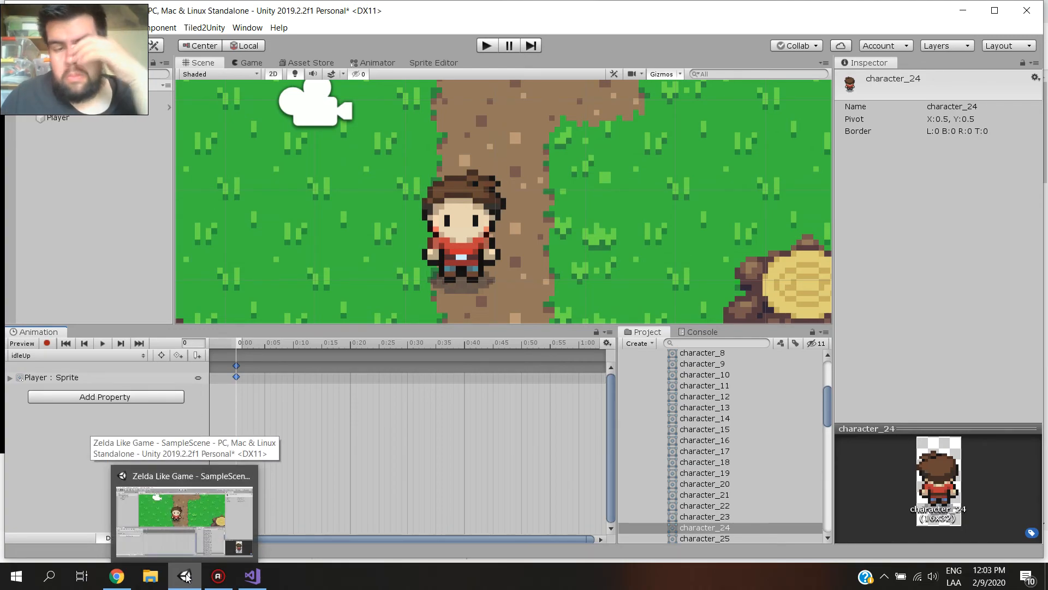
{"action": "left_click", "coordinate": [186, 577]}
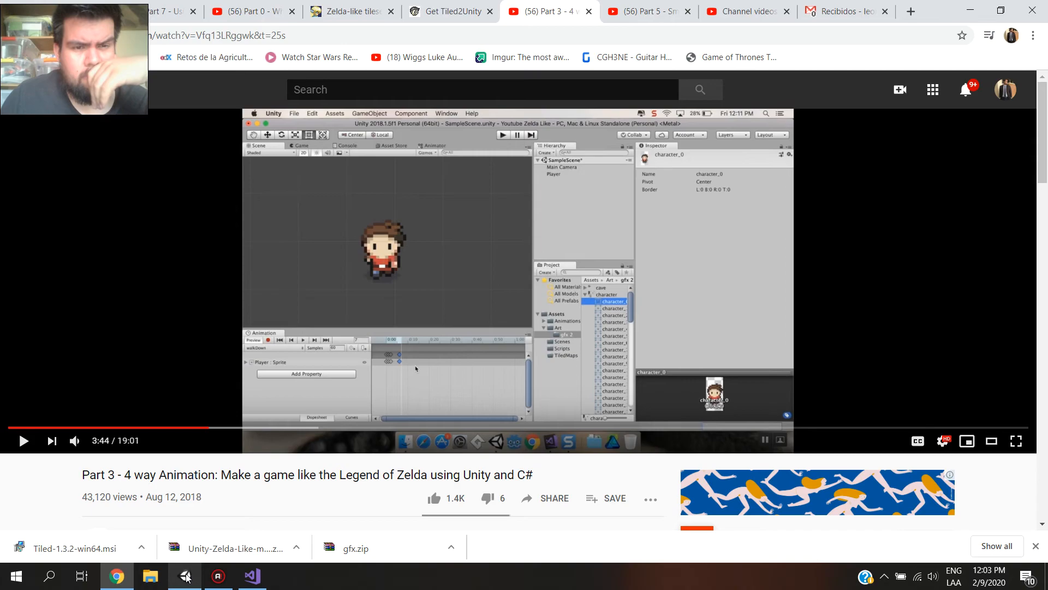
Switch to Unity, create a new animation clip and save it as walkDown.anim in the Animations/Player folder
{"action": "left_click", "coordinate": [186, 577]}
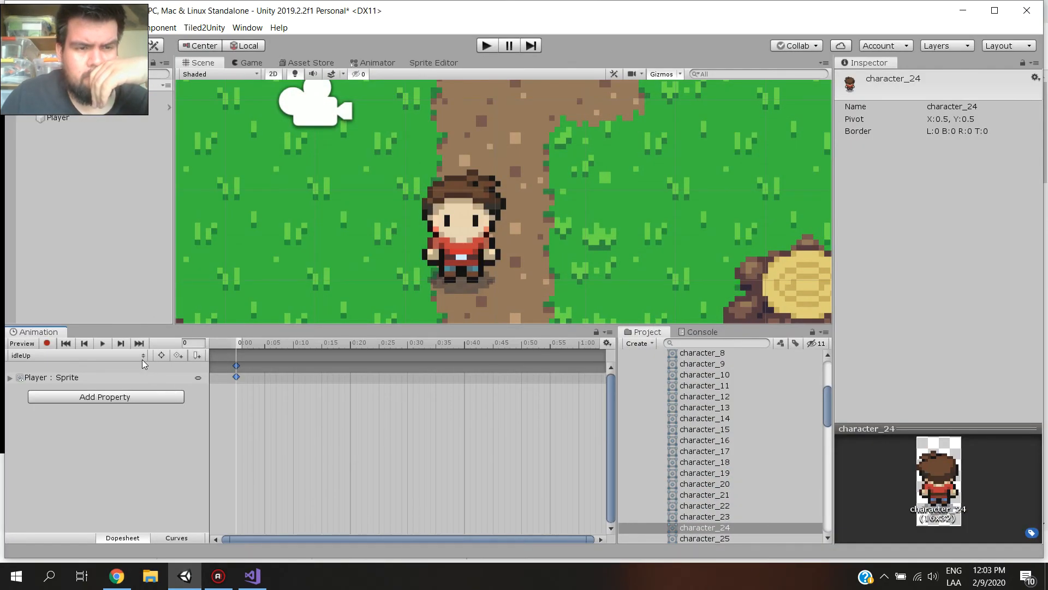
{"action": "left_click", "coordinate": [142, 363]}
{"action": "left_click", "coordinate": [82, 424]}
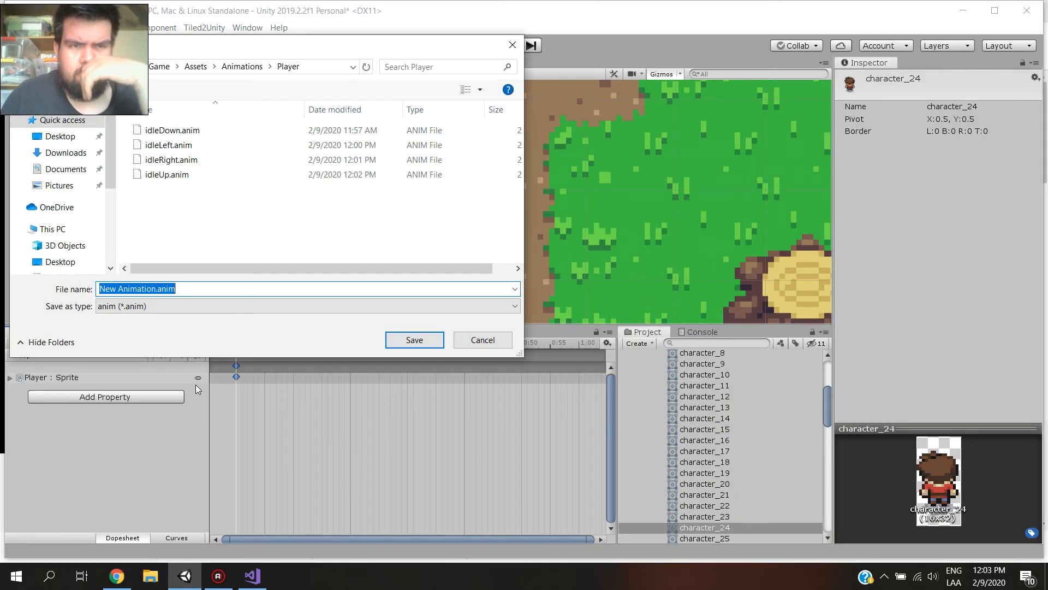
{"action": "double_click", "coordinate": [156, 288]}
{"action": "left_click", "coordinate": [142, 287]}
{"action": "double_click", "coordinate": [126, 287]}
{"action": "left_click", "coordinate": [121, 287]}
{"action": "double_click", "coordinate": [115, 288]}
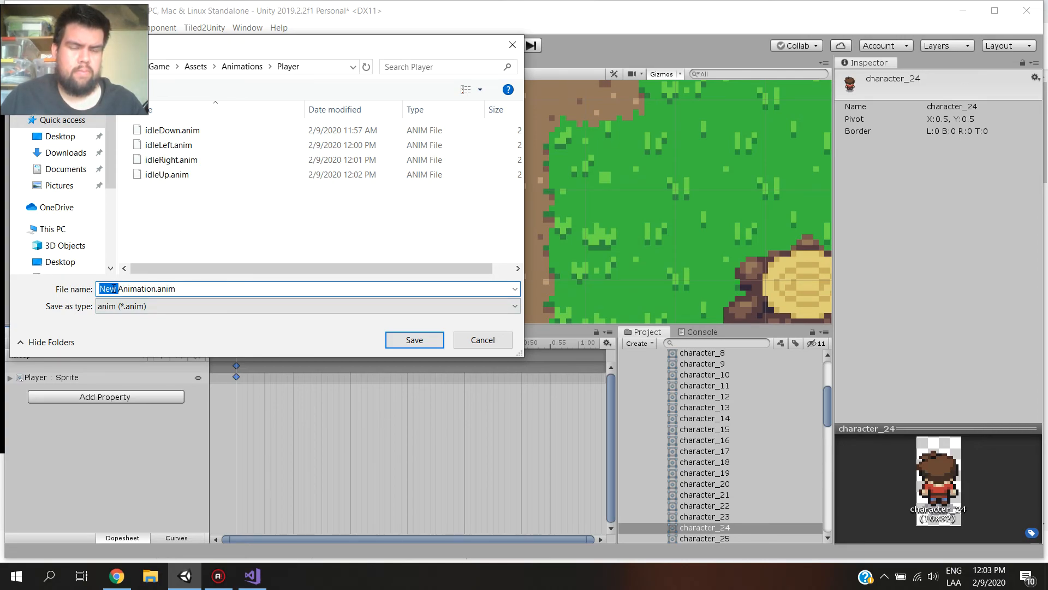
{"action": "key", "text": "Delete"}
{"action": "key", "text": "Delete"}
{"action": "key", "text": "Delete"}
{"action": "key", "text": "Delete"}
{"action": "key", "text": "Delete"}
{"action": "key", "text": "Delete"}
{"action": "key", "text": "Delete"}
{"action": "key", "text": "Delete"}
{"action": "key", "text": "Delete"}
{"action": "key", "text": "Delete"}
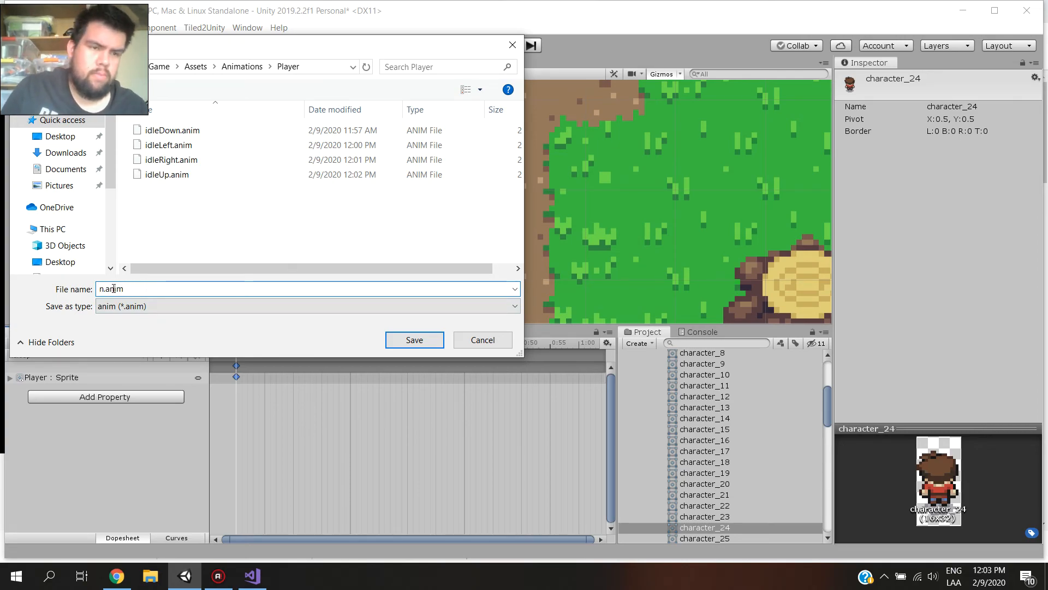
{"action": "type", "text": "walkDown"}
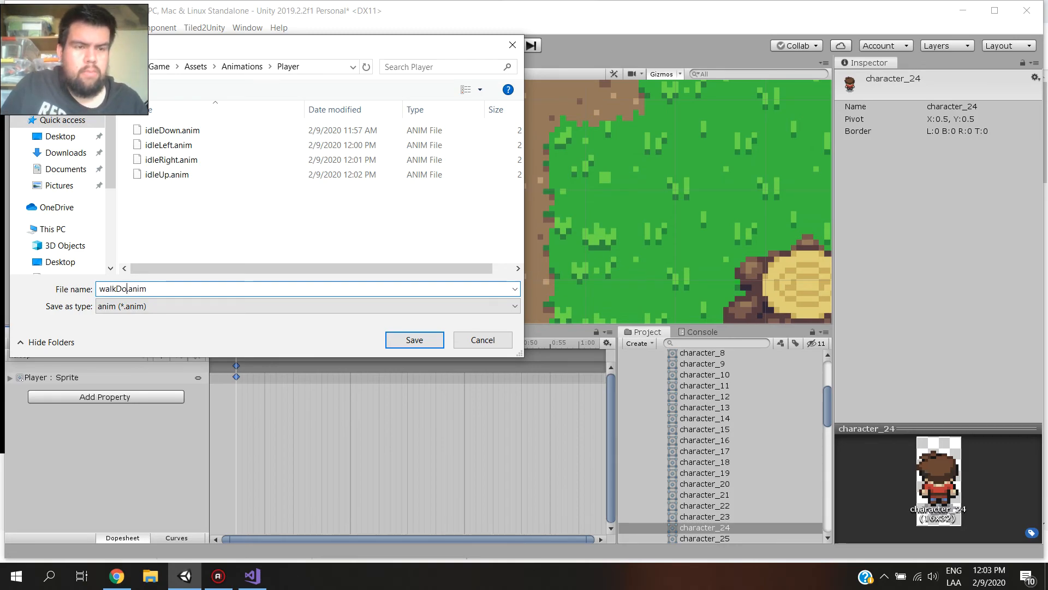
{"action": "left_click", "coordinate": [411, 342]}
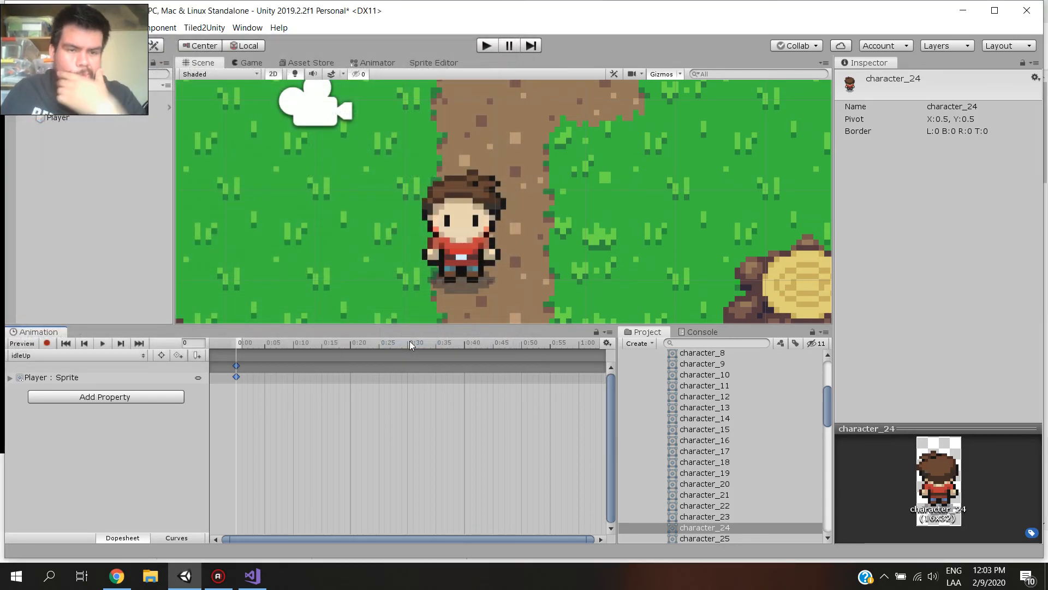
Add sprites character_1 to character_3 to the walkDown timeline as keys starting at 0:00, plus character_0 as a key at 0:04
{"action": "left_click", "coordinate": [726, 375]}
{"action": "scroll", "coordinate": [725, 376], "scroll_direction": "up", "scroll_amount": 5}
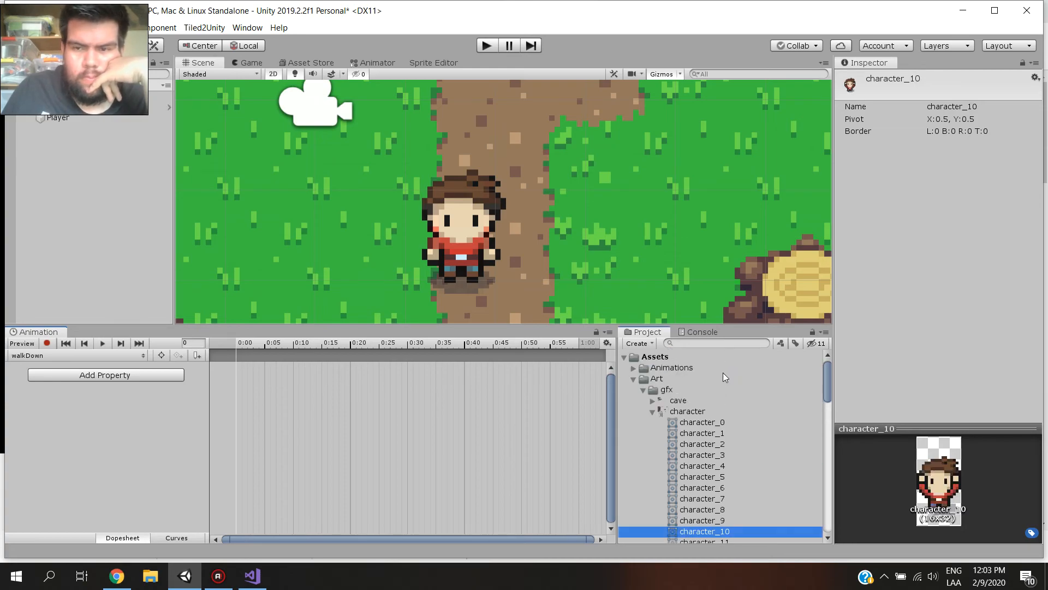
{"action": "left_click", "coordinate": [713, 434]}
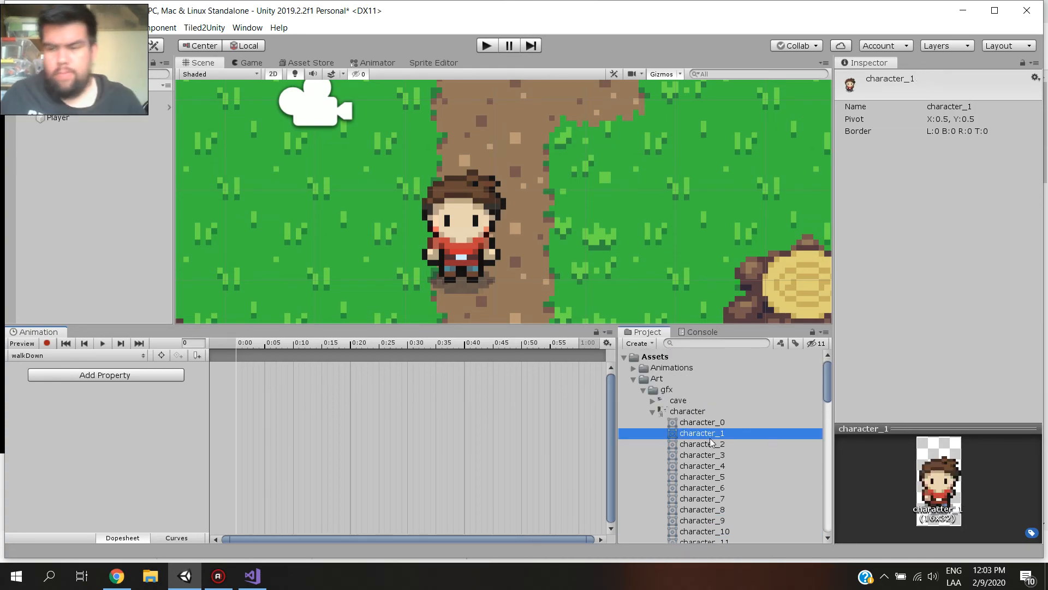
{"action": "key", "text": "Down"}
{"action": "key", "text": "Down"}
{"action": "key", "text": "Up"}
{"action": "key", "text": "shift+Down"}
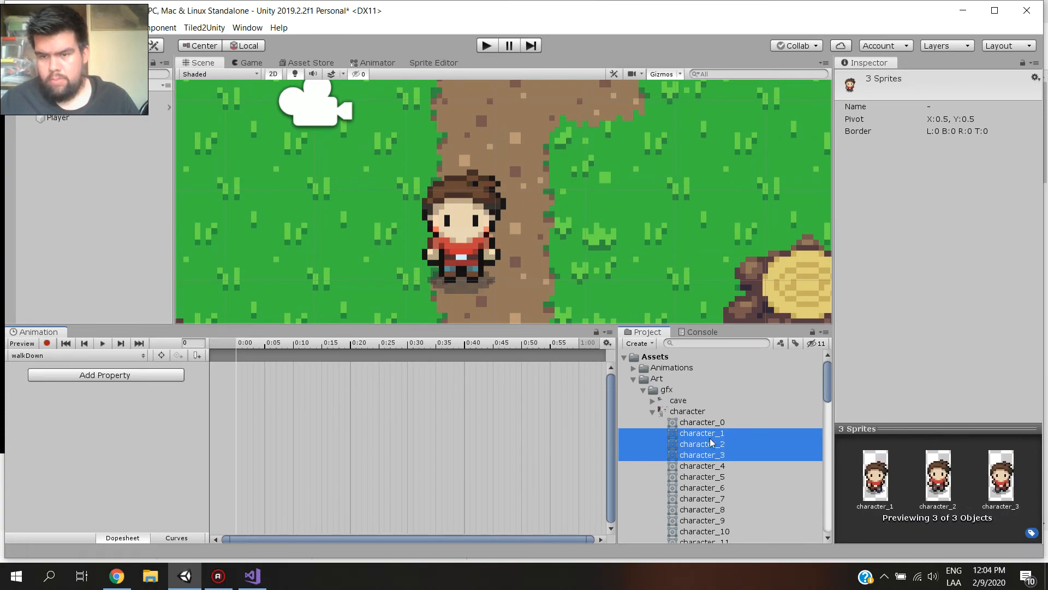
{"action": "left_click_drag", "start_coordinate": [710, 438], "coordinate": [240, 369]}
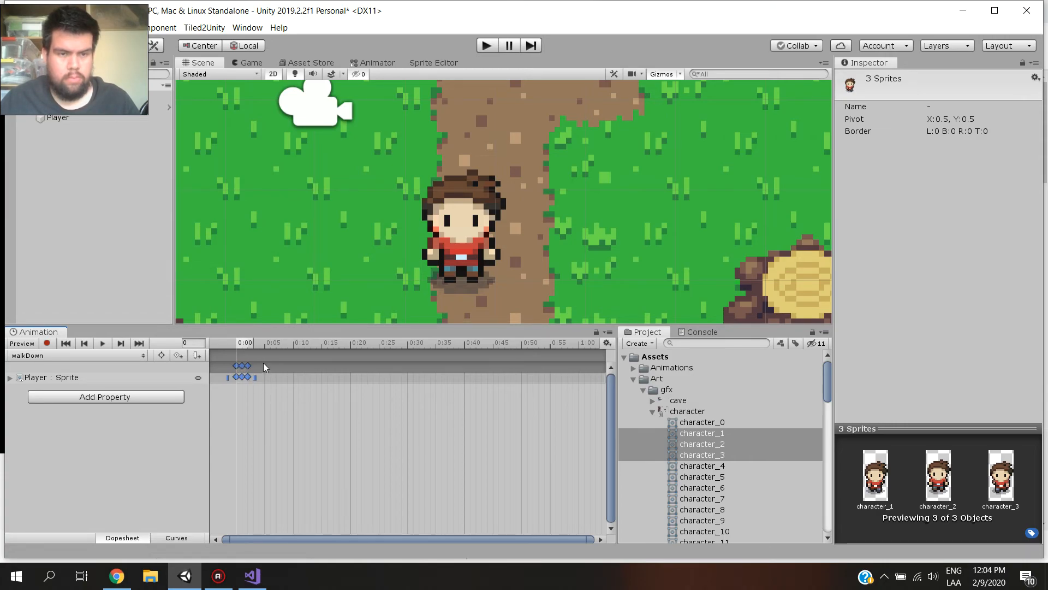
{"action": "left_click_drag", "start_coordinate": [248, 405], "coordinate": [251, 408]}
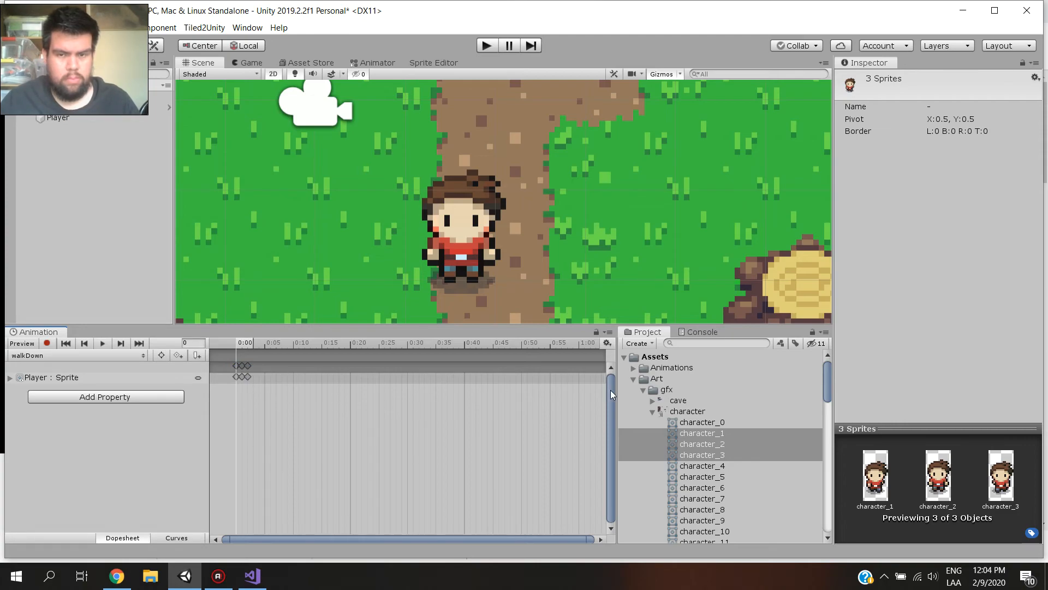
{"action": "left_click_drag", "start_coordinate": [701, 434], "coordinate": [259, 379]}
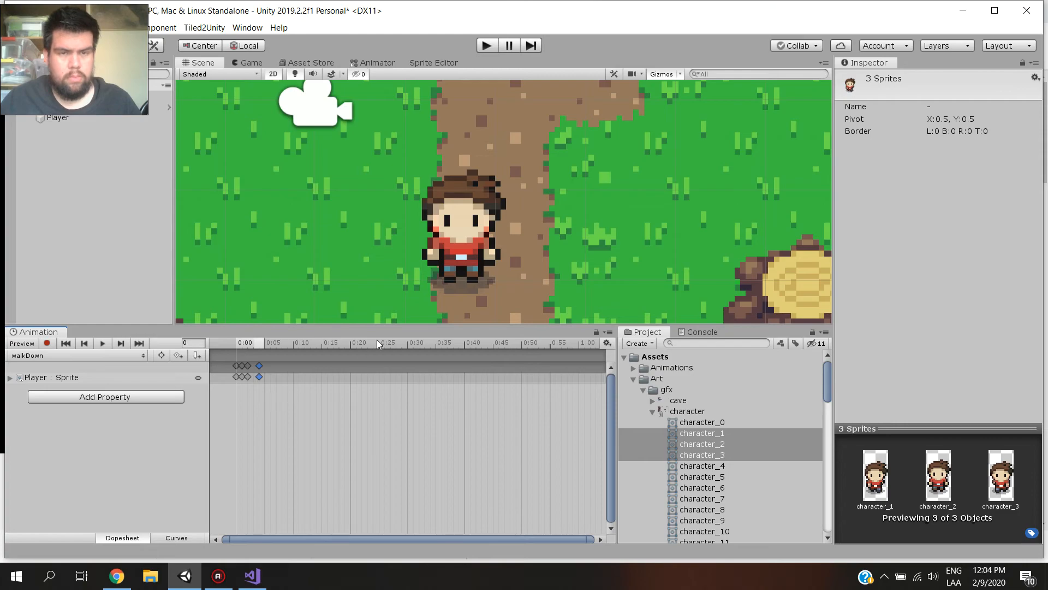
Switch to Chrome, watch how the tutorial spaces out the walkDown keys, and pause the video
{"action": "left_click", "coordinate": [117, 576]}
{"action": "left_click", "coordinate": [262, 306]}
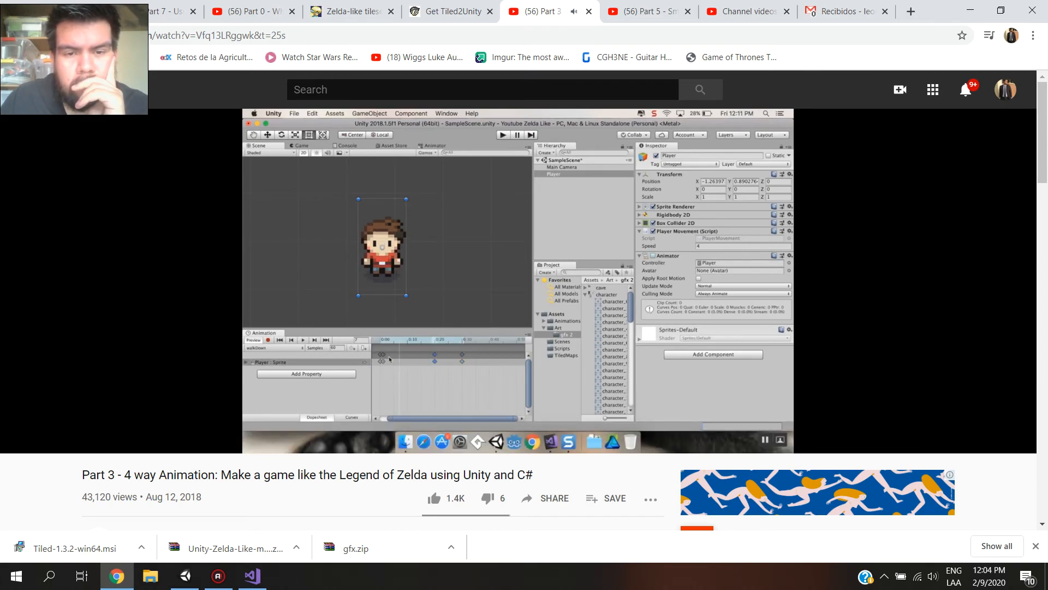
{"action": "mouse_move", "coordinate": [290, 276]}
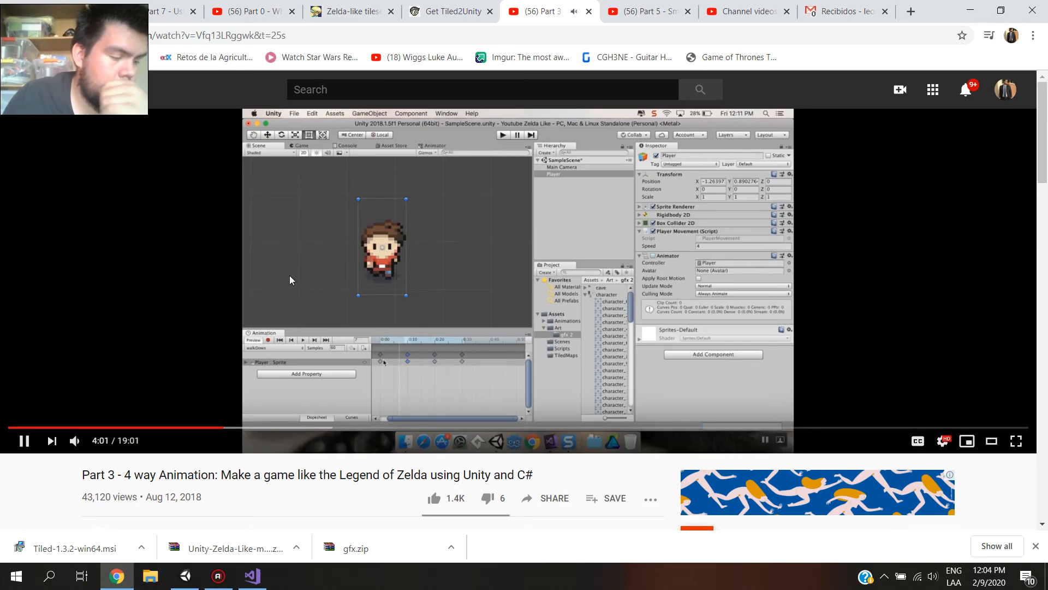
{"action": "left_click", "coordinate": [371, 254]}
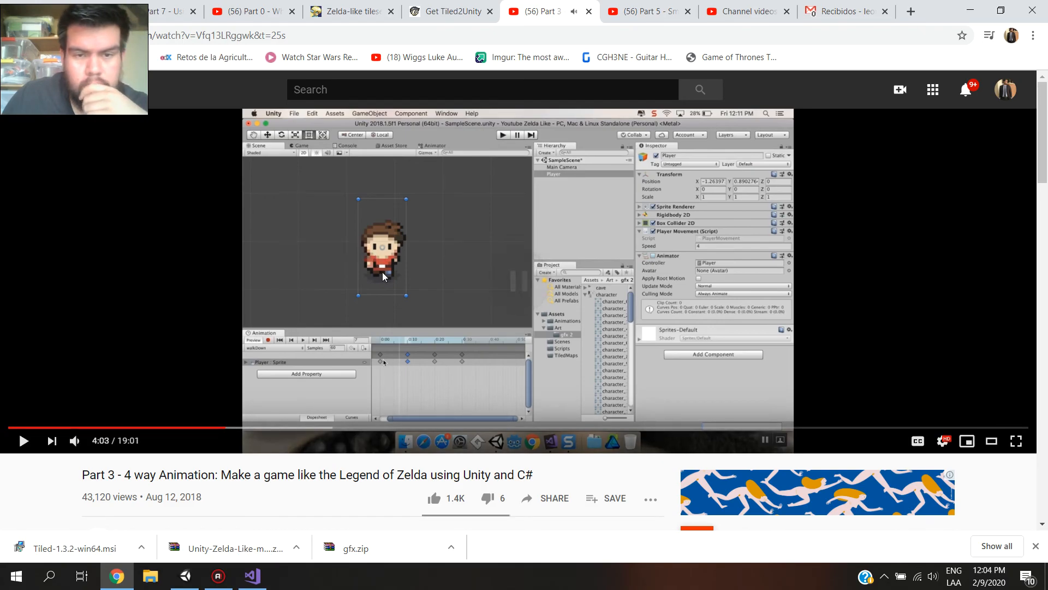
{"action": "left_click", "coordinate": [252, 576]}
{"action": "left_click", "coordinate": [252, 576]}
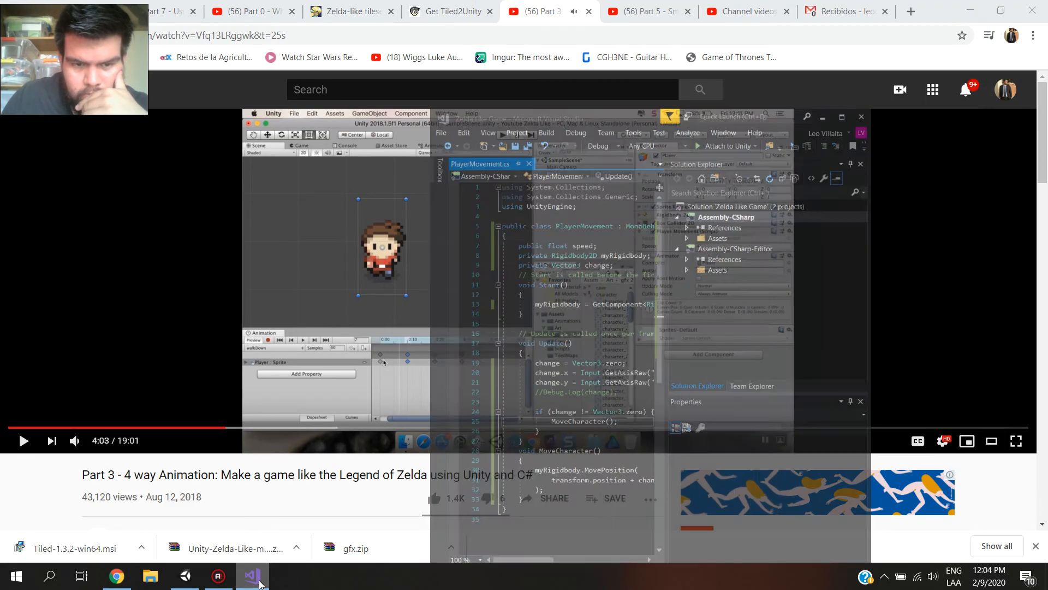
Switch to Unity and spread the last three walkDown keys out to 0:11, 0:21 and 0:31
{"action": "left_click", "coordinate": [188, 572]}
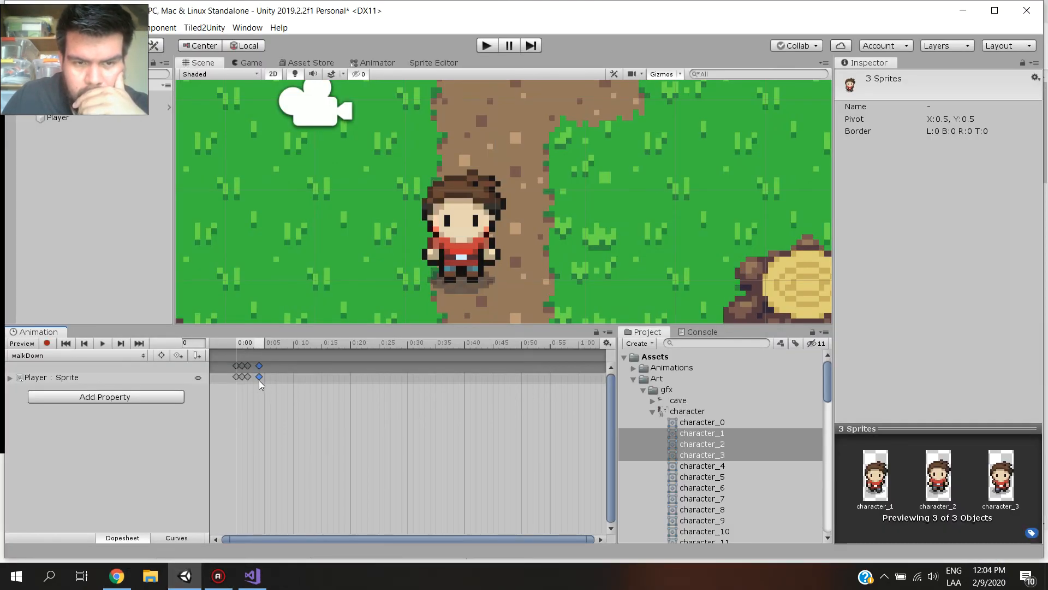
{"action": "left_click_drag", "start_coordinate": [259, 381], "coordinate": [417, 375]}
{"action": "left_click_drag", "start_coordinate": [248, 379], "coordinate": [353, 382]}
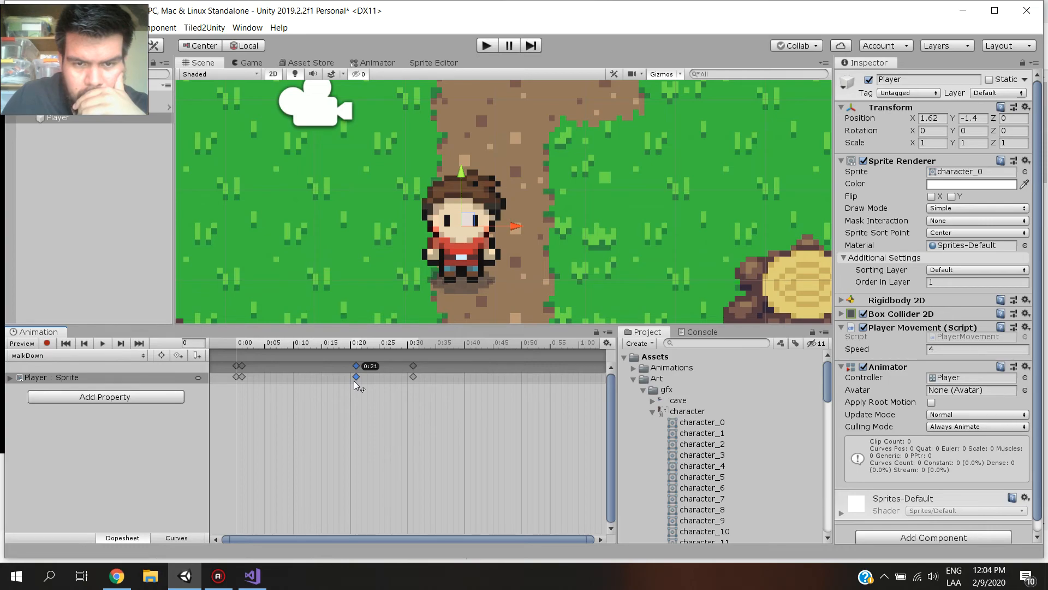
{"action": "left_click_drag", "start_coordinate": [241, 379], "coordinate": [301, 381]}
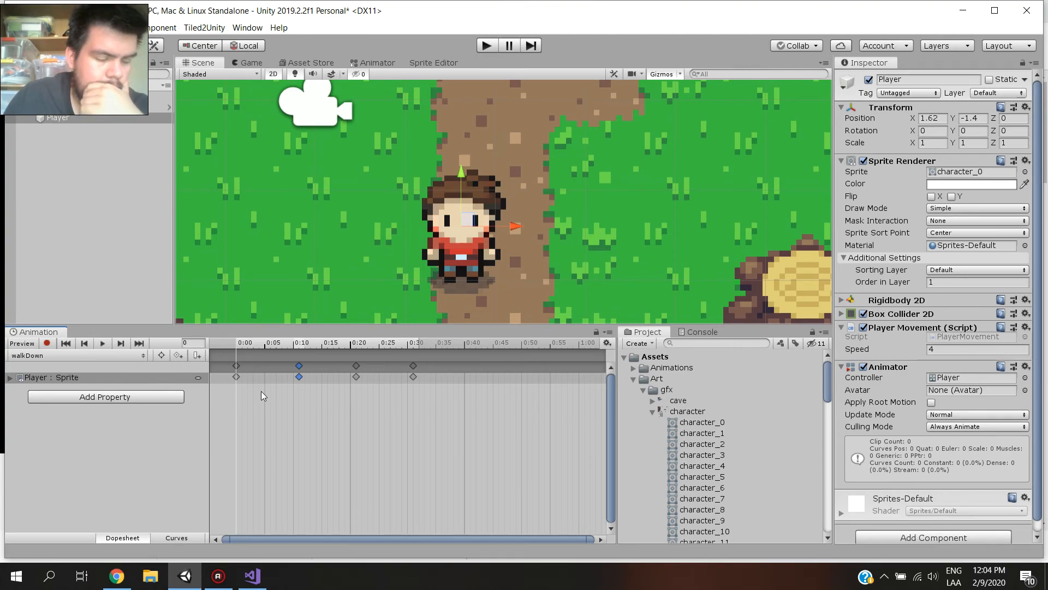
Switch to Chrome and watch the tutorial section on finishing and previewing the walkDown clip, pausing it at 4:36
{"action": "left_click", "coordinate": [194, 582]}
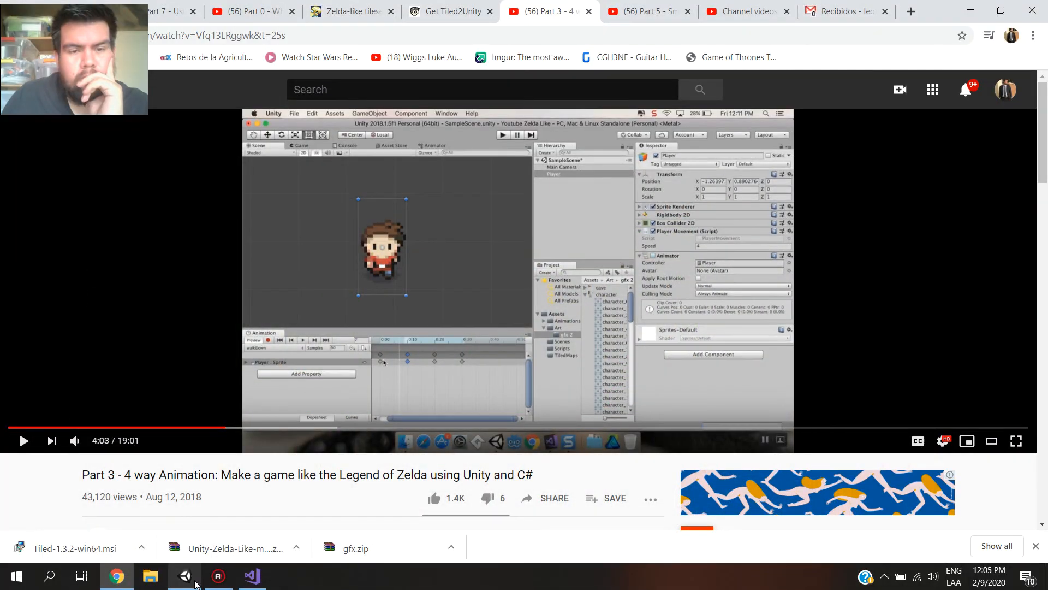
{"action": "left_click", "coordinate": [302, 328]}
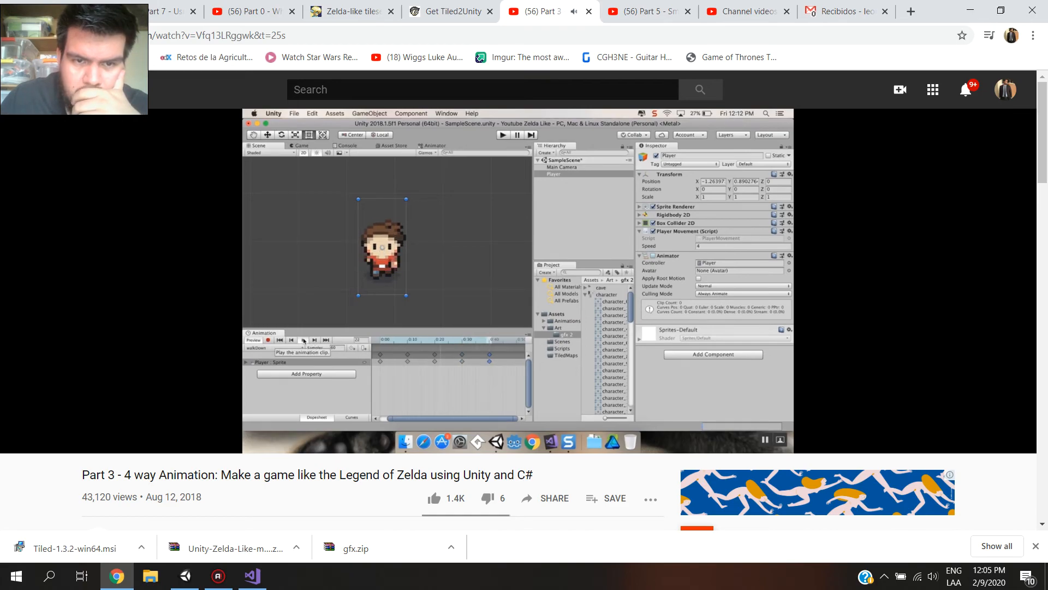
{"action": "left_click", "coordinate": [339, 287]}
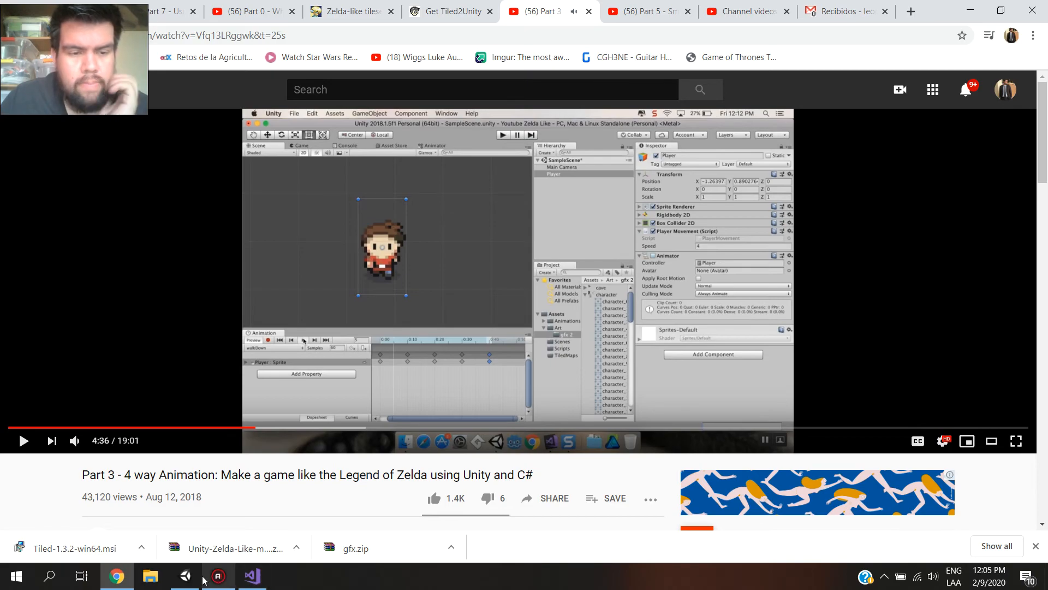
Switch to Unity, copy the key at 0:31 and place the duplicate at 0:40 on the walkDown timeline
{"action": "left_click", "coordinate": [192, 579]}
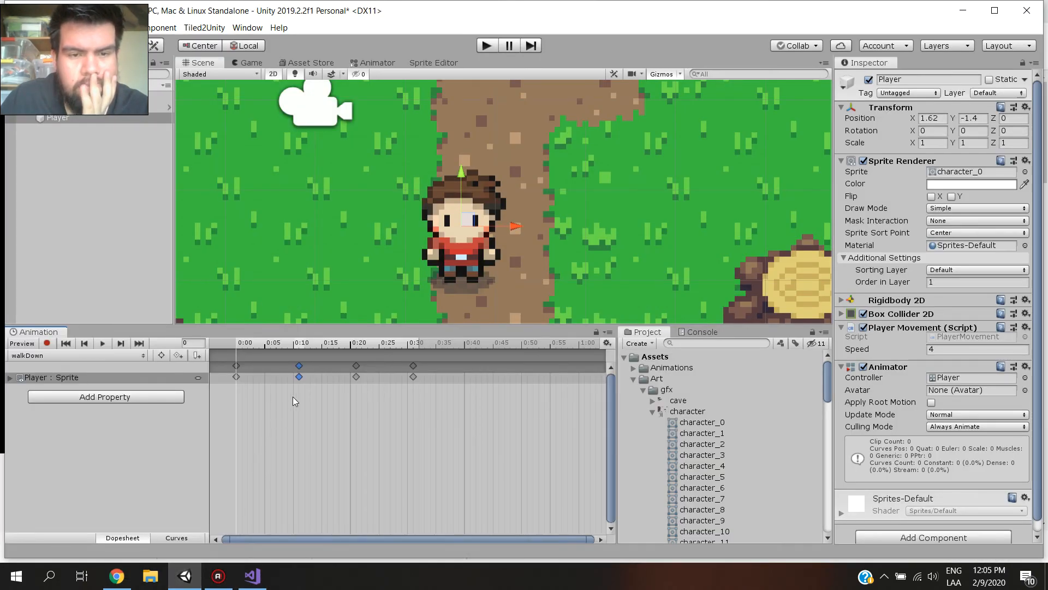
{"action": "left_click", "coordinate": [416, 377]}
{"action": "left_click", "coordinate": [414, 377]}
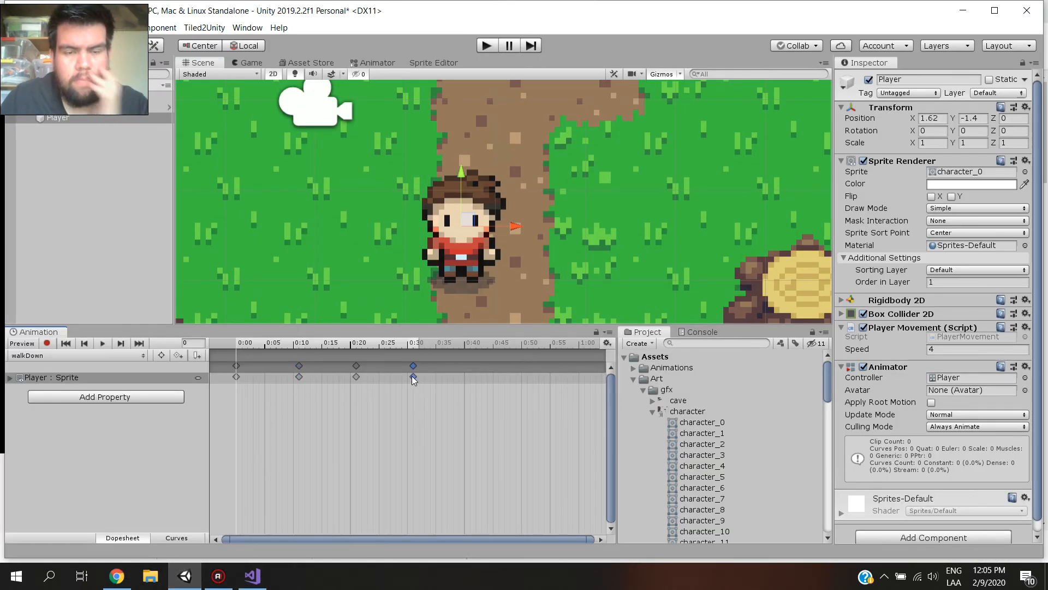
{"action": "left_click", "coordinate": [101, 343]}
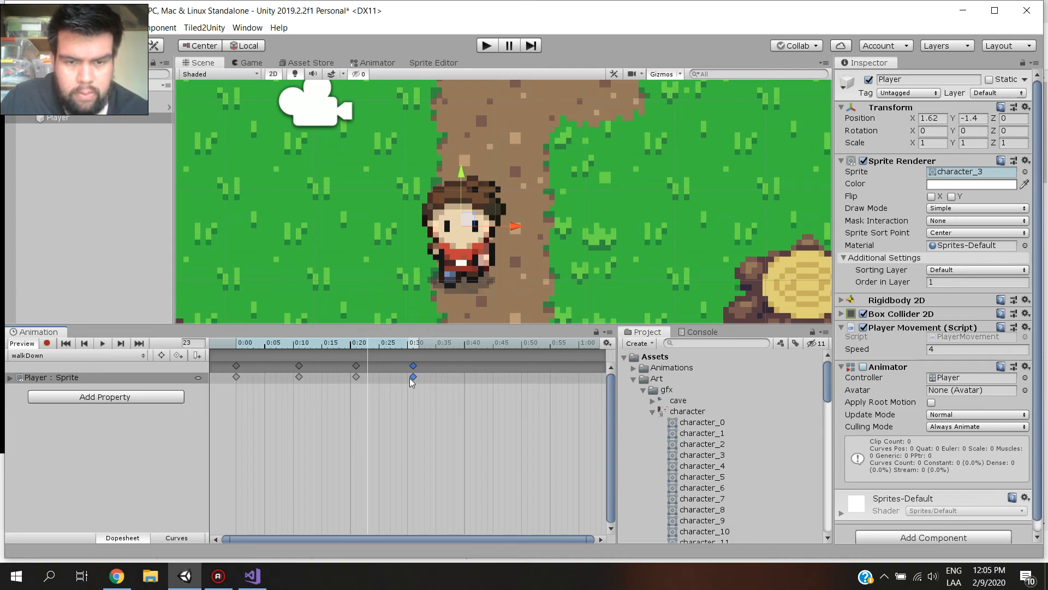
{"action": "key", "text": "ctrl+v"}
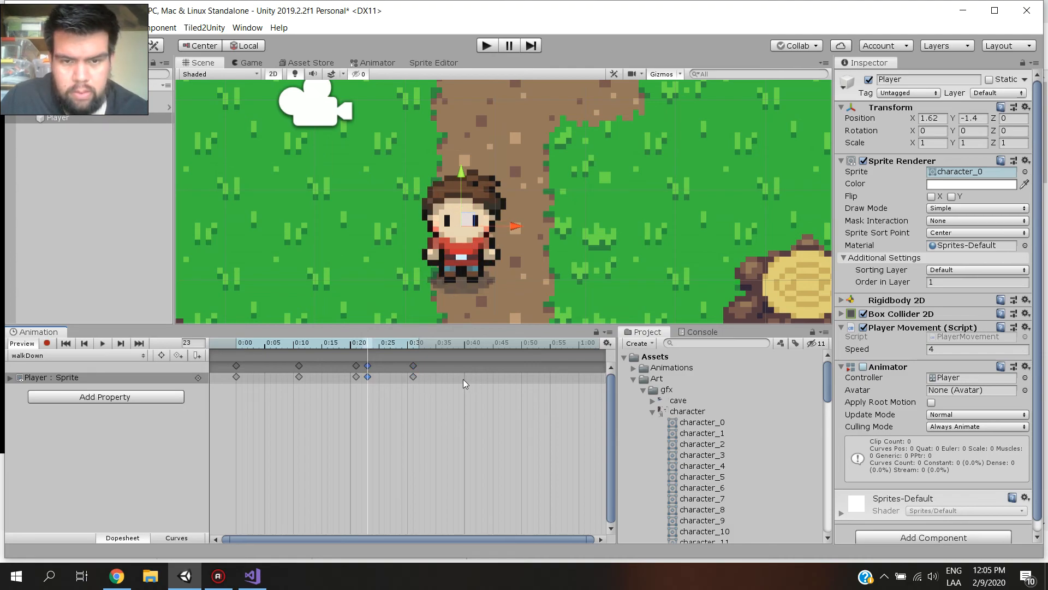
{"action": "left_click_drag", "start_coordinate": [365, 378], "coordinate": [465, 377]}
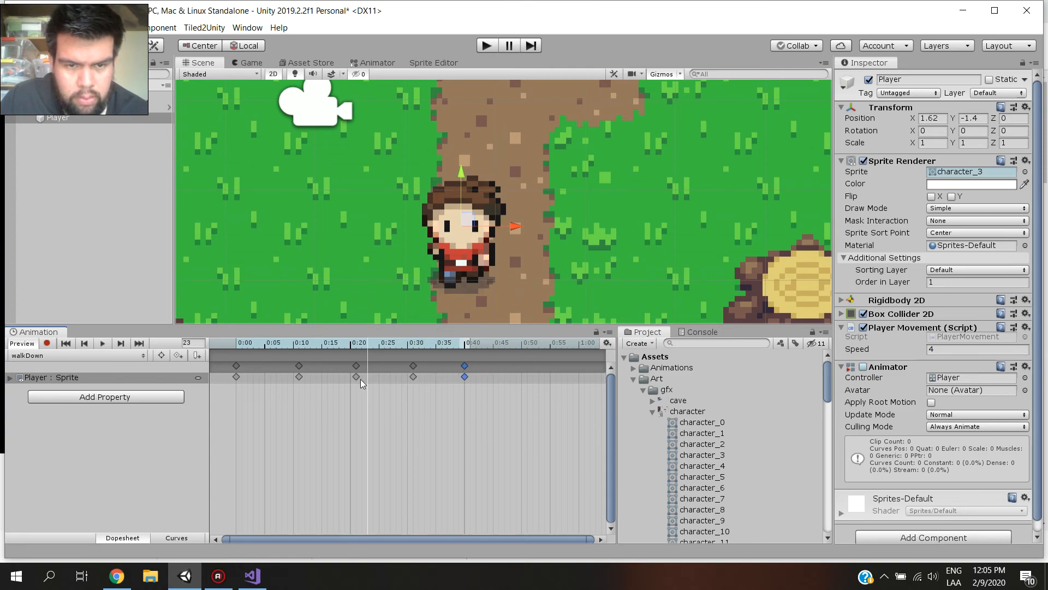
Shift the three middle walkDown keys to 0:10, 0:20 and 0:30 for even spacing
{"action": "left_click", "coordinate": [299, 377]}
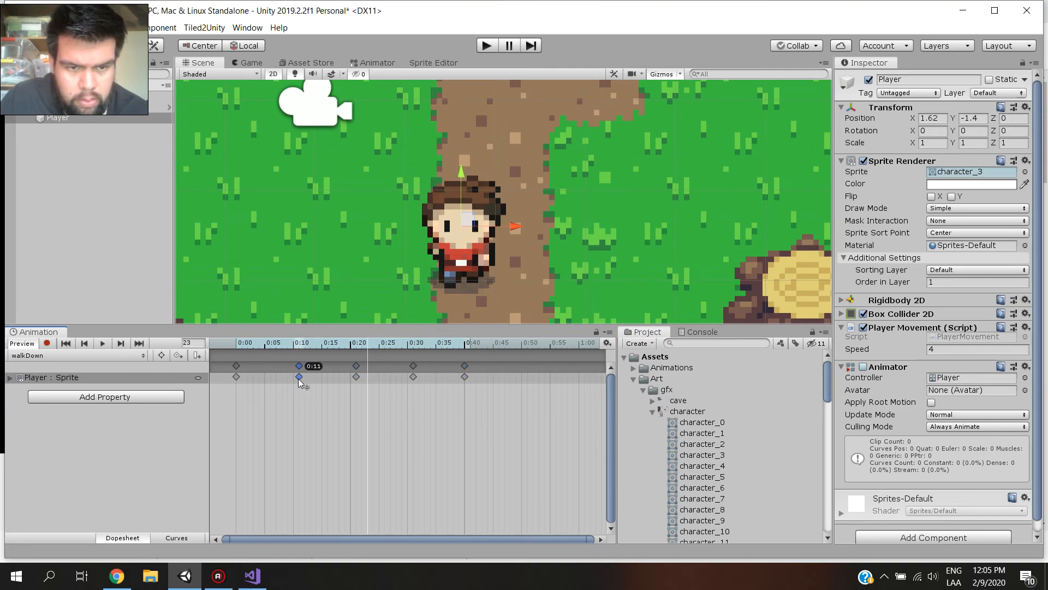
{"action": "left_click_drag", "start_coordinate": [297, 380], "coordinate": [294, 380]}
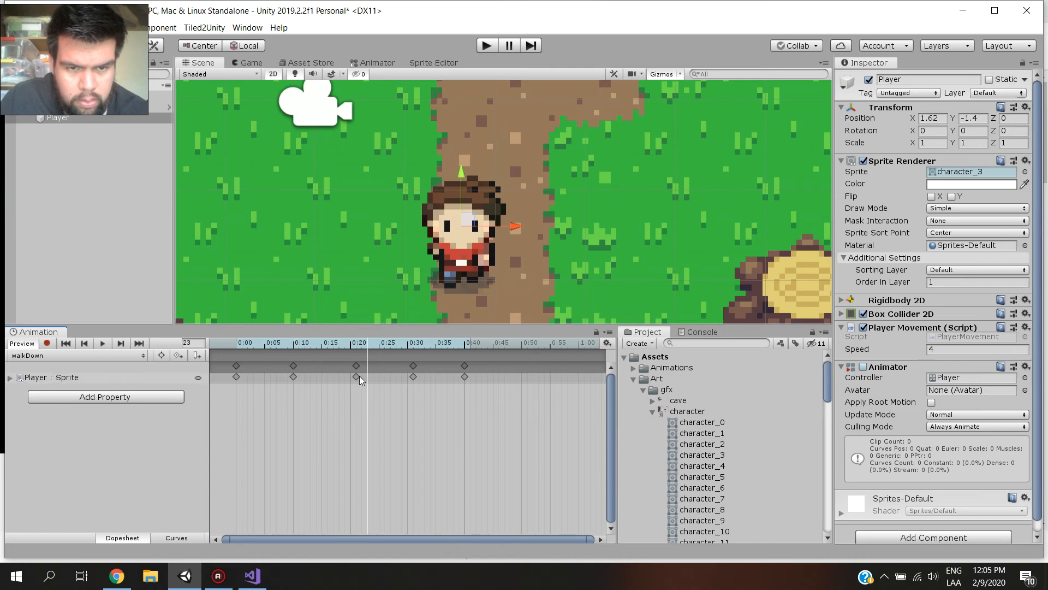
{"action": "left_click_drag", "start_coordinate": [357, 376], "coordinate": [406, 379]}
{"action": "left_click", "coordinate": [413, 377]}
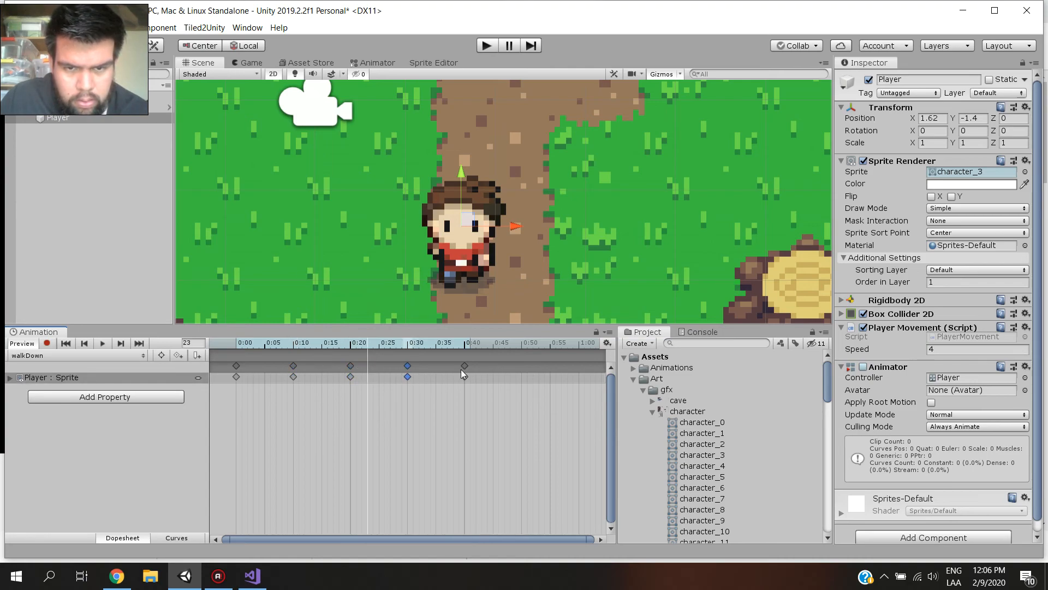
Play the walkDown clip, expand its sprite track, and scrub the timeline to check the sprite at each key
{"action": "left_click", "coordinate": [102, 344]}
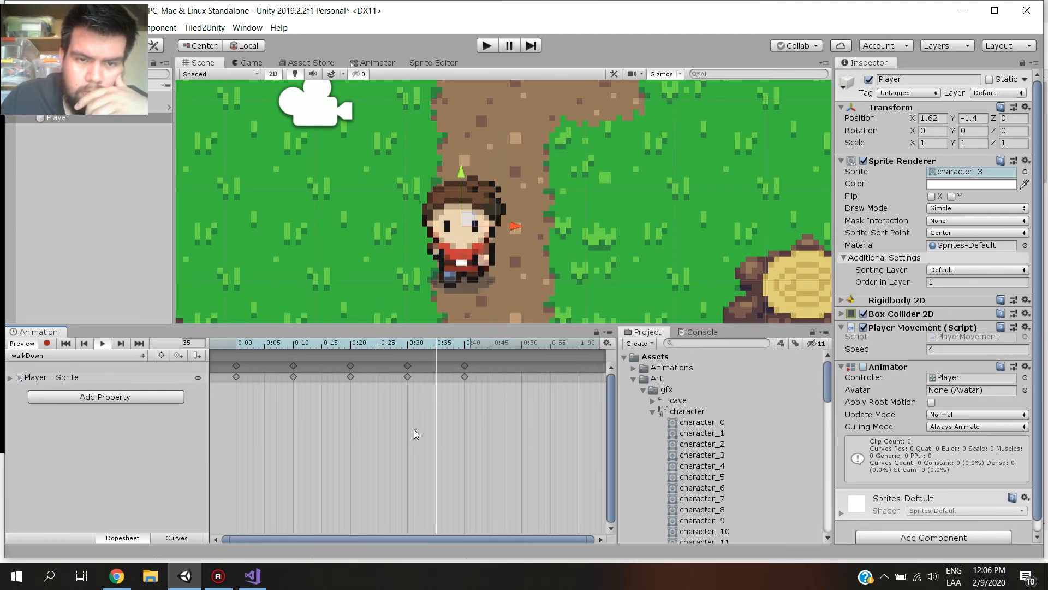
{"action": "left_click", "coordinate": [236, 376]}
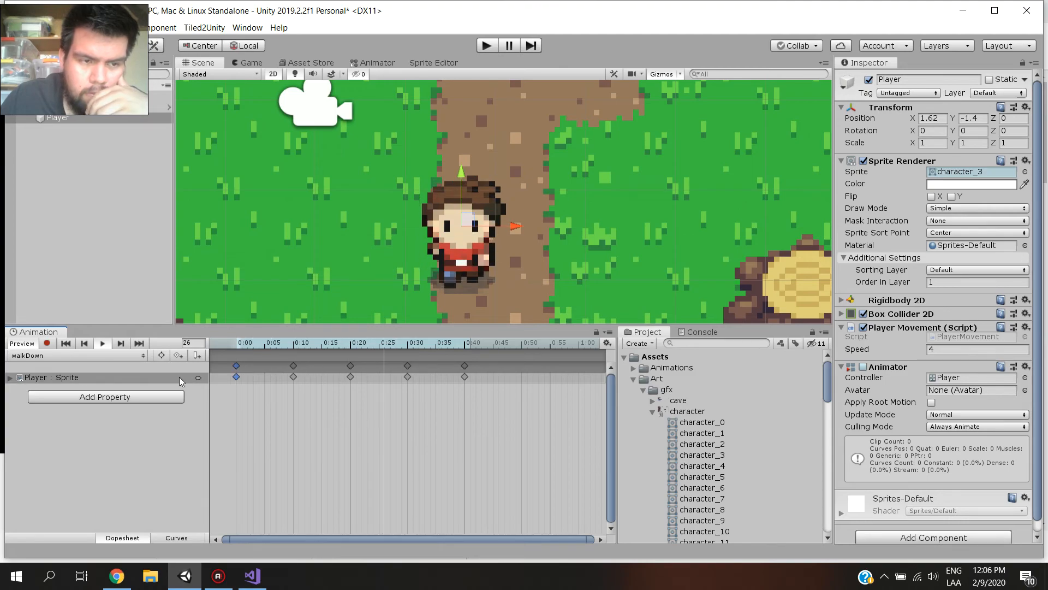
{"action": "left_click", "coordinate": [10, 378]}
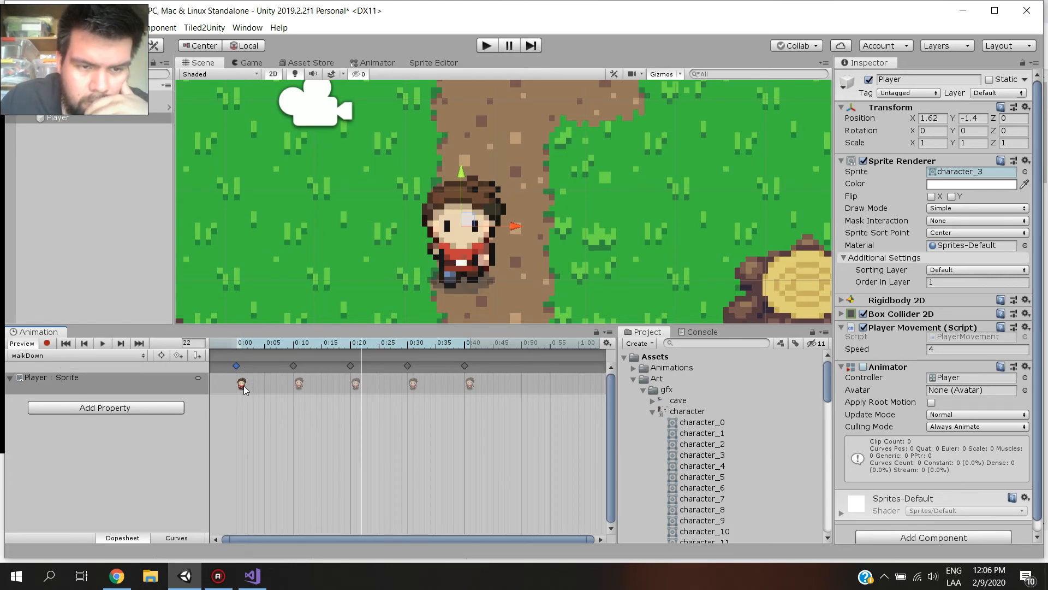
{"action": "left_click", "coordinate": [301, 384]}
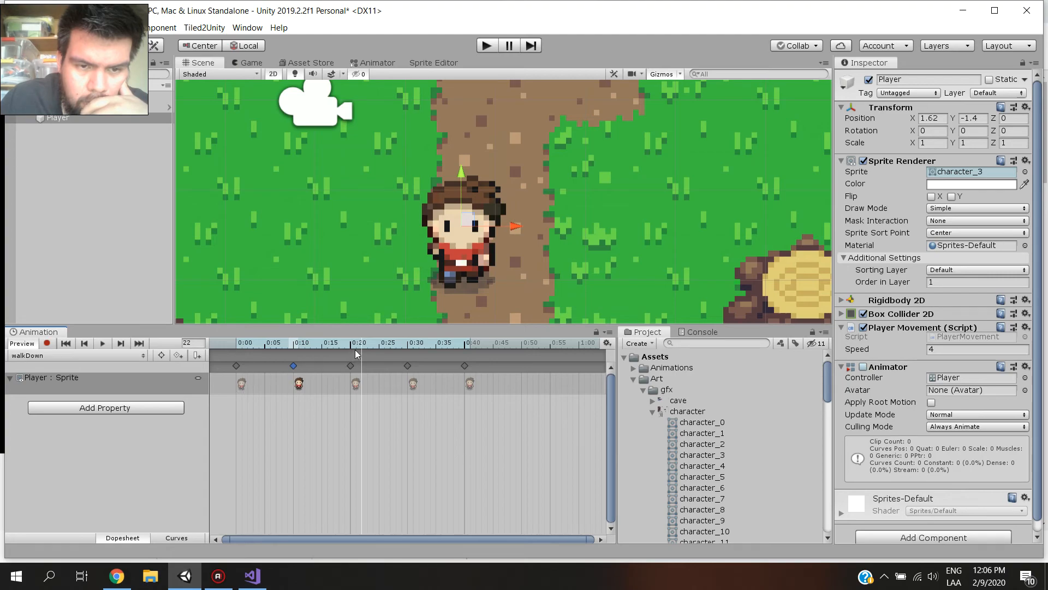
{"action": "left_click_drag", "start_coordinate": [345, 346], "coordinate": [413, 377]}
{"action": "left_click_drag", "start_coordinate": [409, 343], "coordinate": [350, 345]}
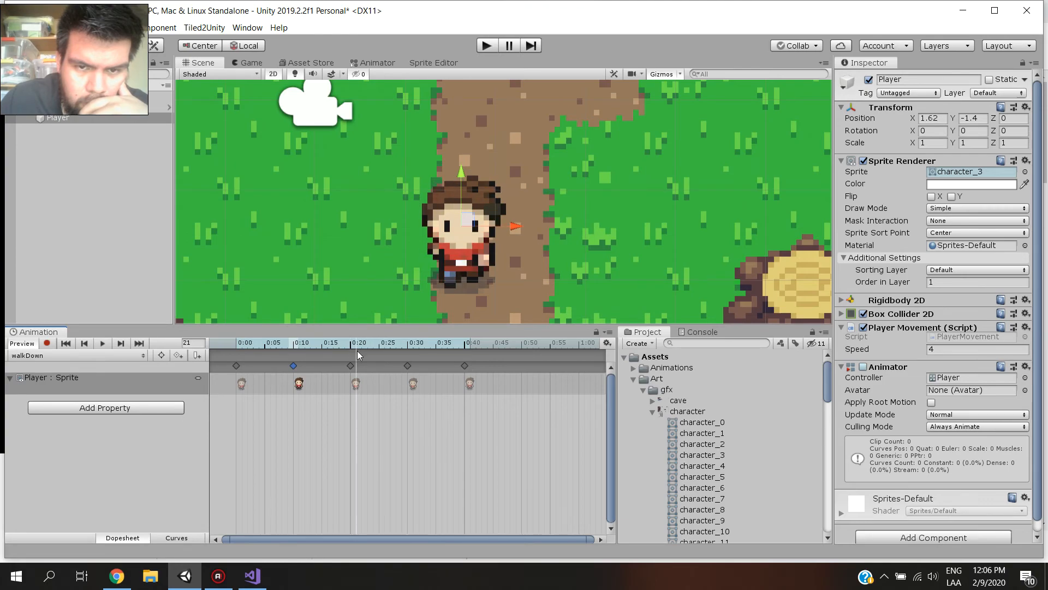
Scrub the walkDown timeline from 0:20 past 0:40 to check which sprite each key shows
{"action": "left_click", "coordinate": [352, 366]}
{"action": "left_click", "coordinate": [168, 380]}
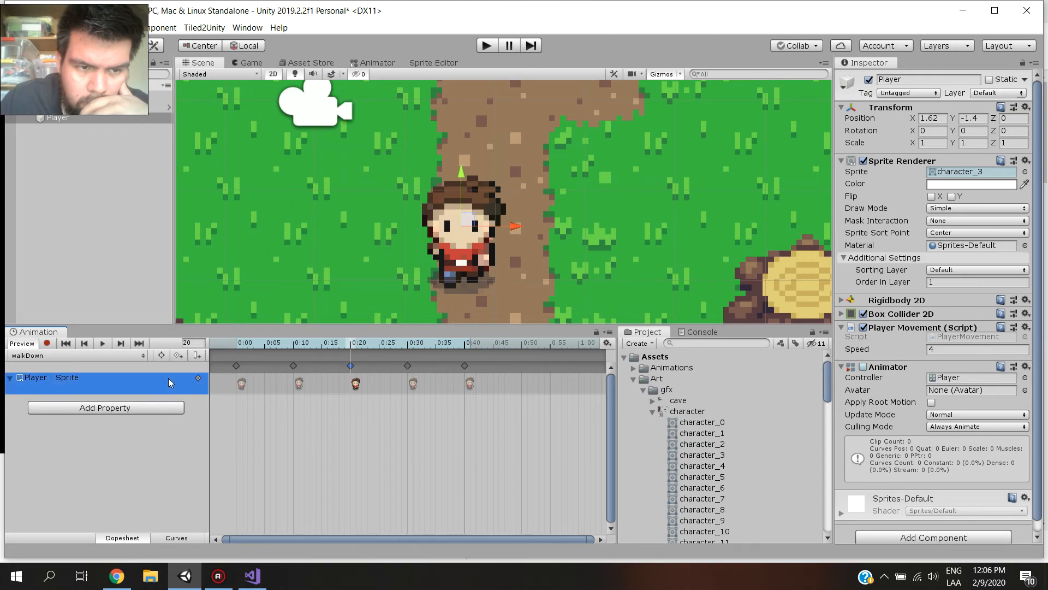
{"action": "left_click_drag", "start_coordinate": [351, 345], "coordinate": [475, 373]}
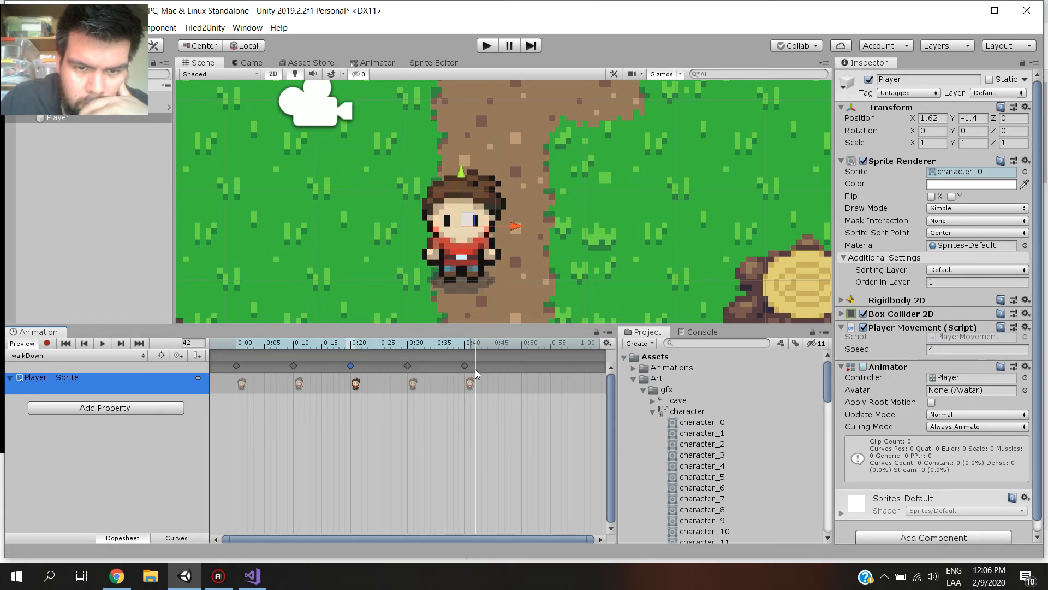
{"action": "left_click", "coordinate": [473, 369]}
{"action": "left_click", "coordinate": [350, 366]}
{"action": "left_click_drag", "start_coordinate": [348, 369], "coordinate": [348, 372]}
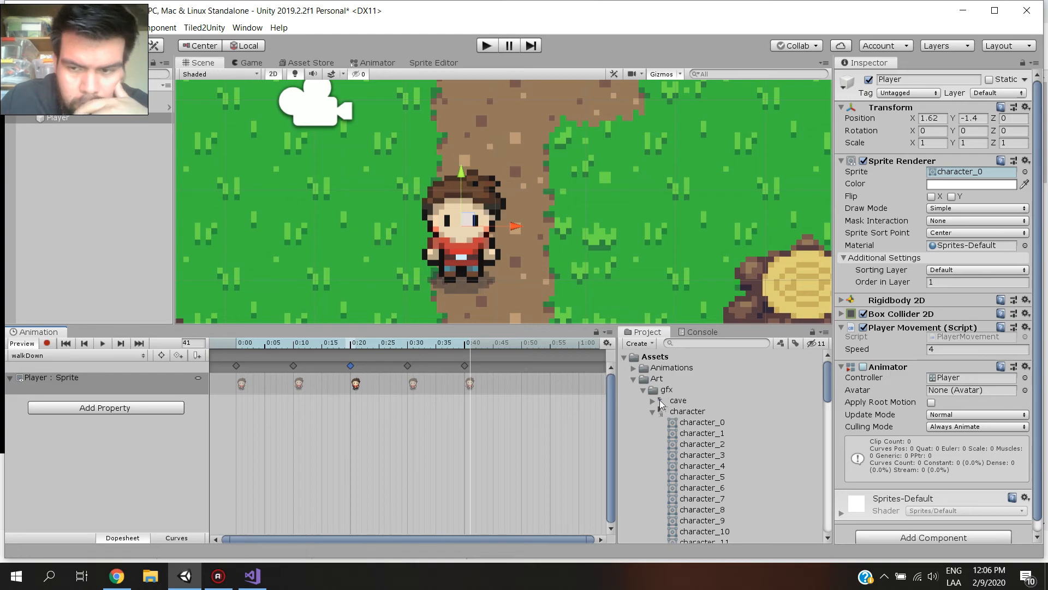
Preview the sprites character_0 through character_4 in the Project assets to compare the walking frames
{"action": "left_click", "coordinate": [715, 423]}
{"action": "left_click", "coordinate": [716, 433]}
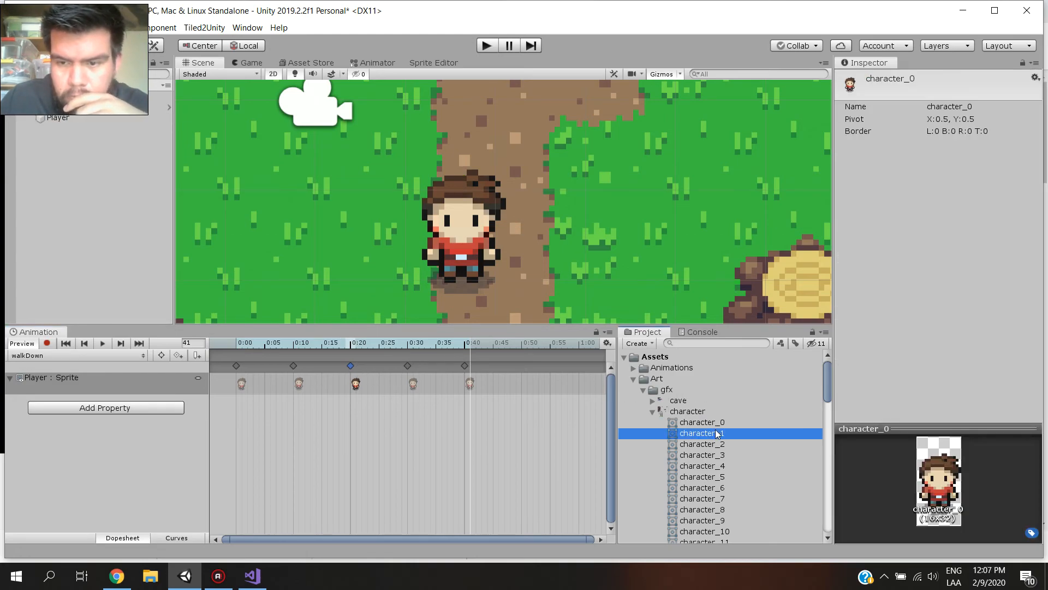
{"action": "key", "text": "Down"}
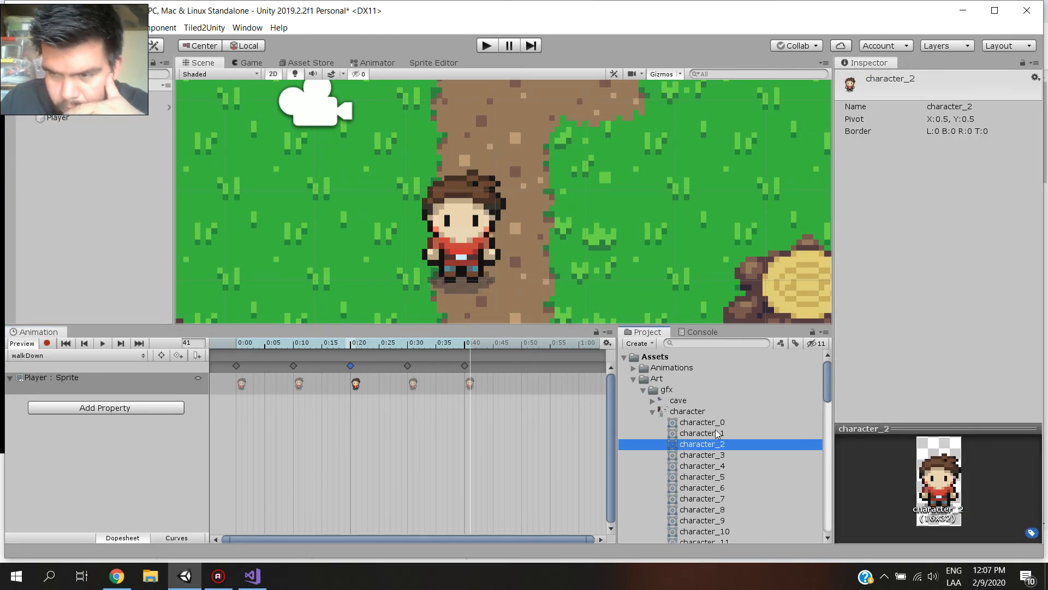
{"action": "key", "text": "Down"}
{"action": "key", "text": "Up"}
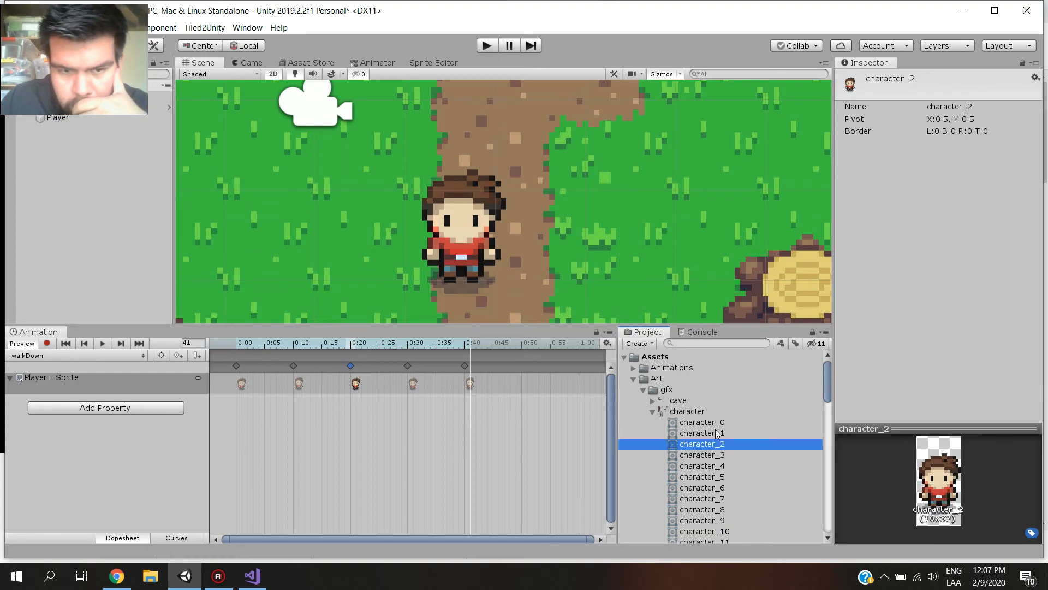
{"action": "key", "text": "Down"}
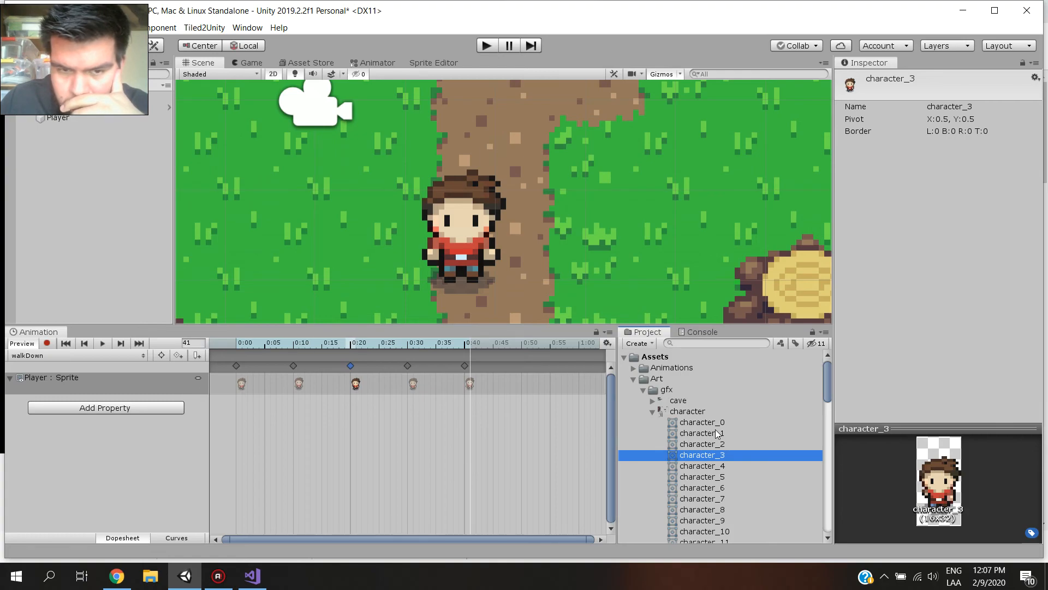
{"action": "key", "text": "Down"}
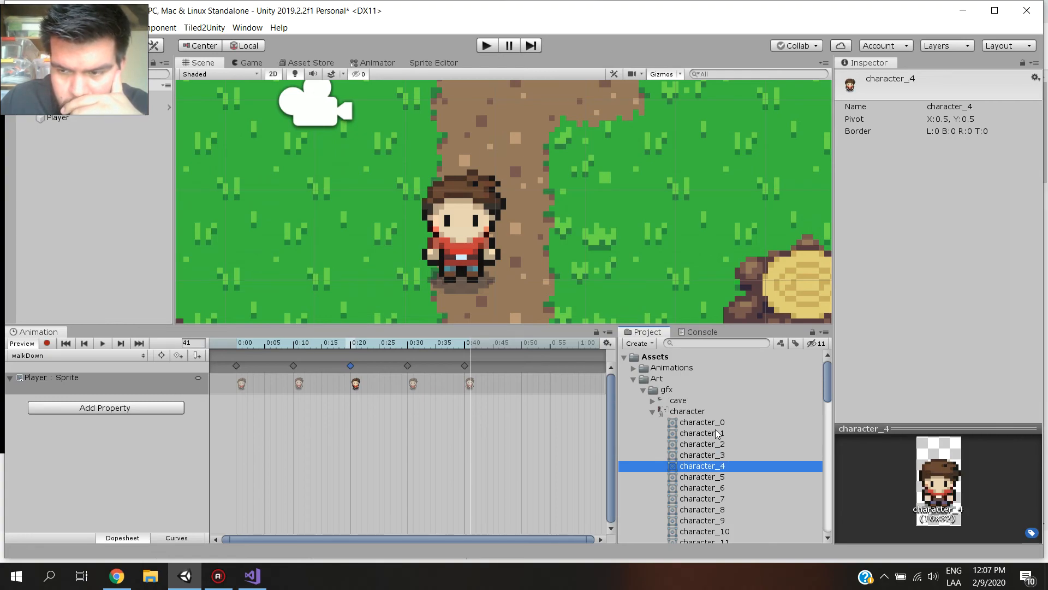
{"action": "key", "text": "Up"}
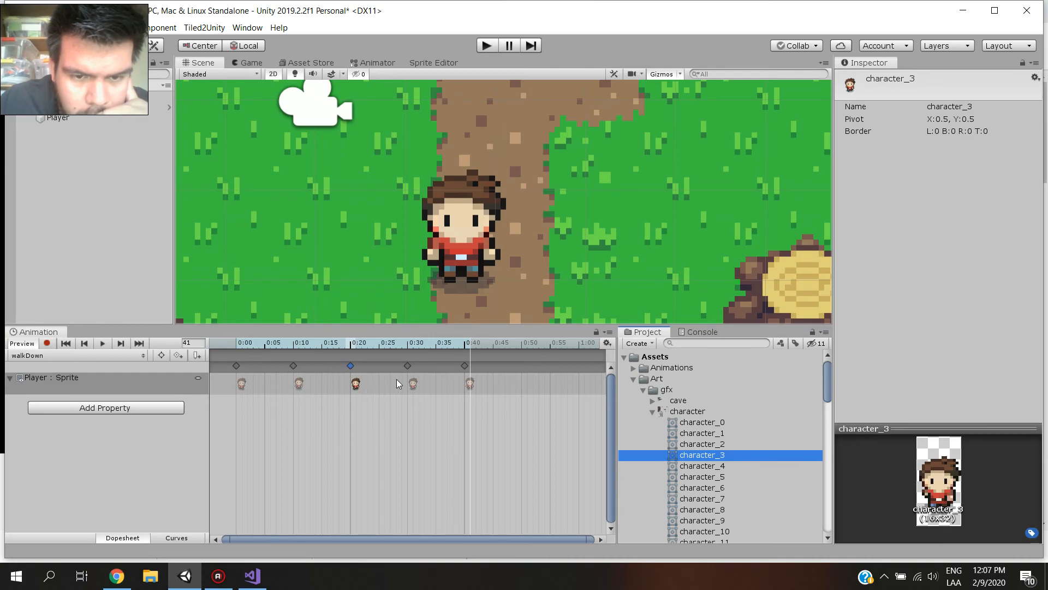
Replace the walkDown key at 0:30 with a copy of the 0:40 key and preview the clip
{"action": "left_click", "coordinate": [415, 386]}
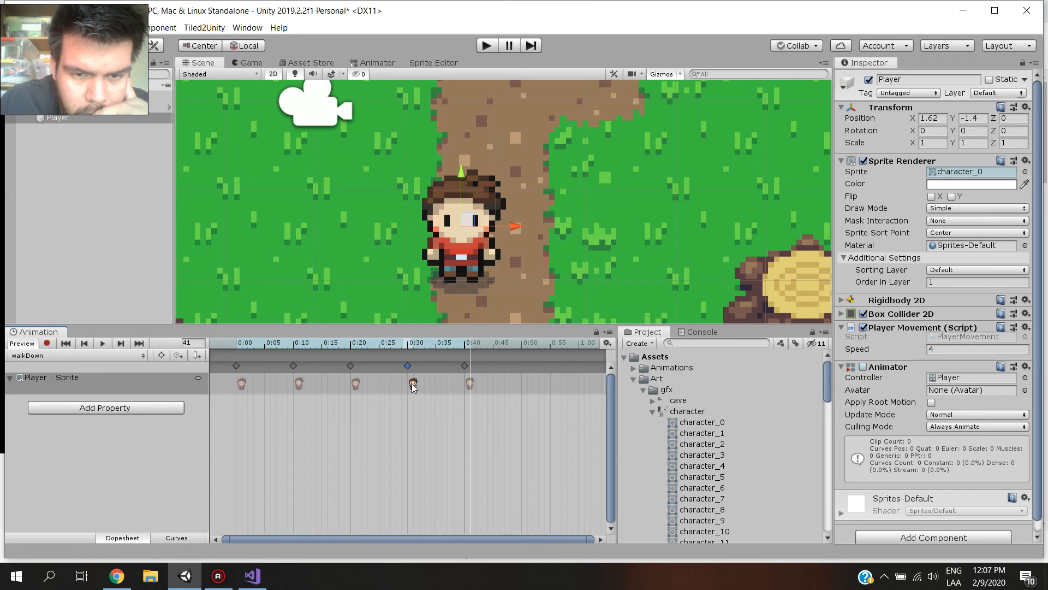
{"action": "right_click", "coordinate": [413, 386]}
{"action": "left_click", "coordinate": [442, 406]}
{"action": "left_click", "coordinate": [470, 384]}
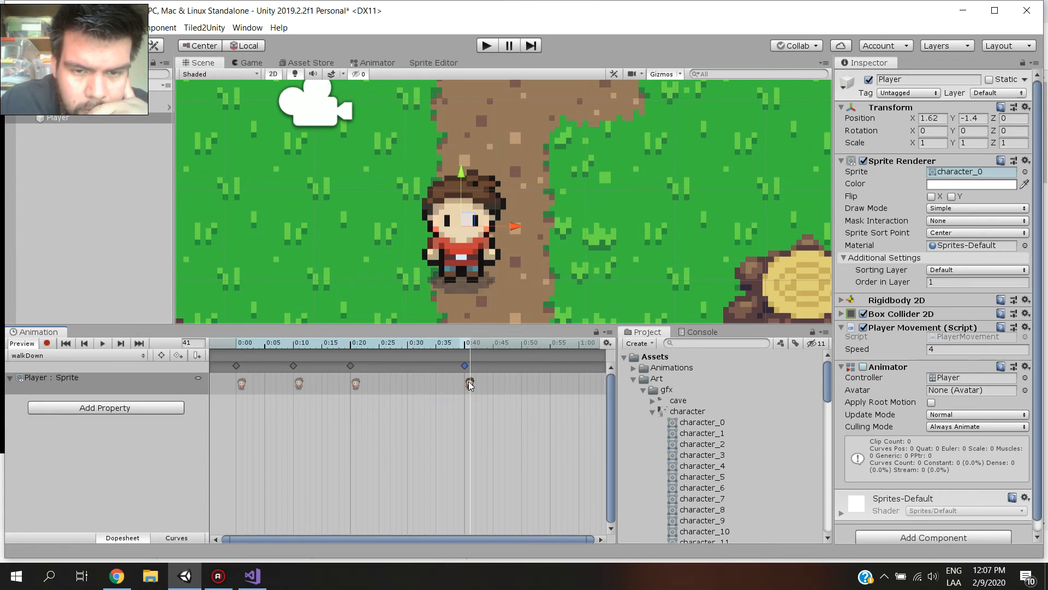
{"action": "key", "text": "ctrl+c"}
{"action": "key", "text": "ctrl+v"}
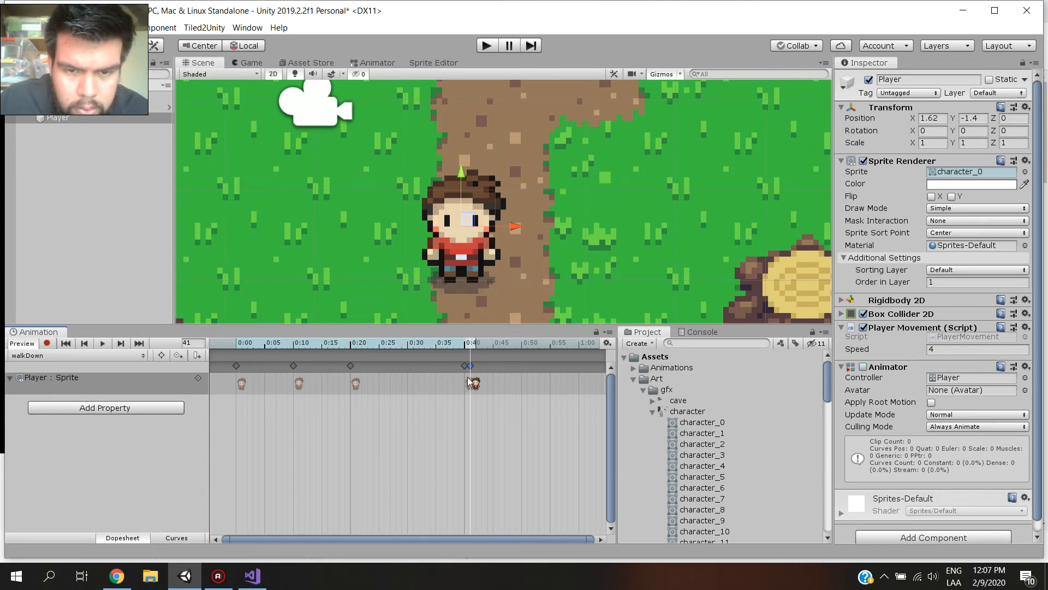
{"action": "left_click_drag", "start_coordinate": [470, 383], "coordinate": [413, 383]}
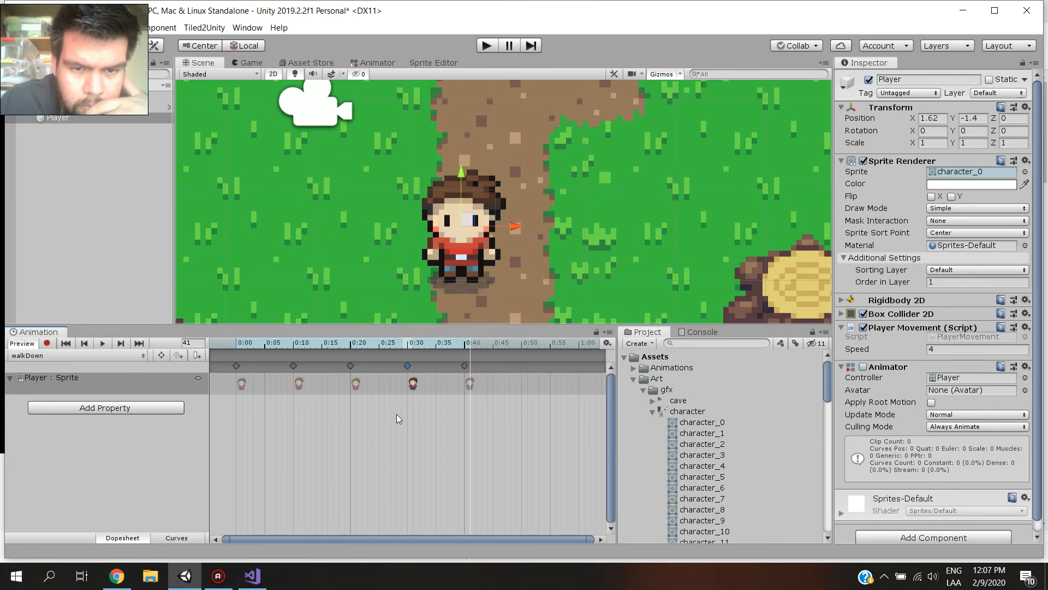
{"action": "left_click", "coordinate": [99, 347]}
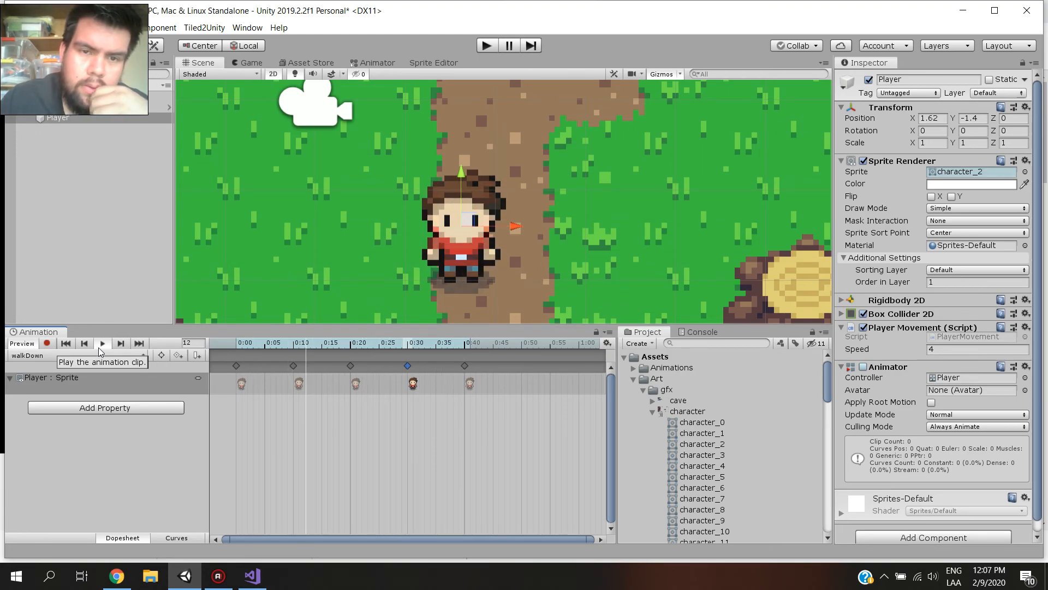
Switch to Chrome and watch the tutorial section on the character sheet's import settings, pausing it at 4:56
{"action": "left_click", "coordinate": [192, 576]}
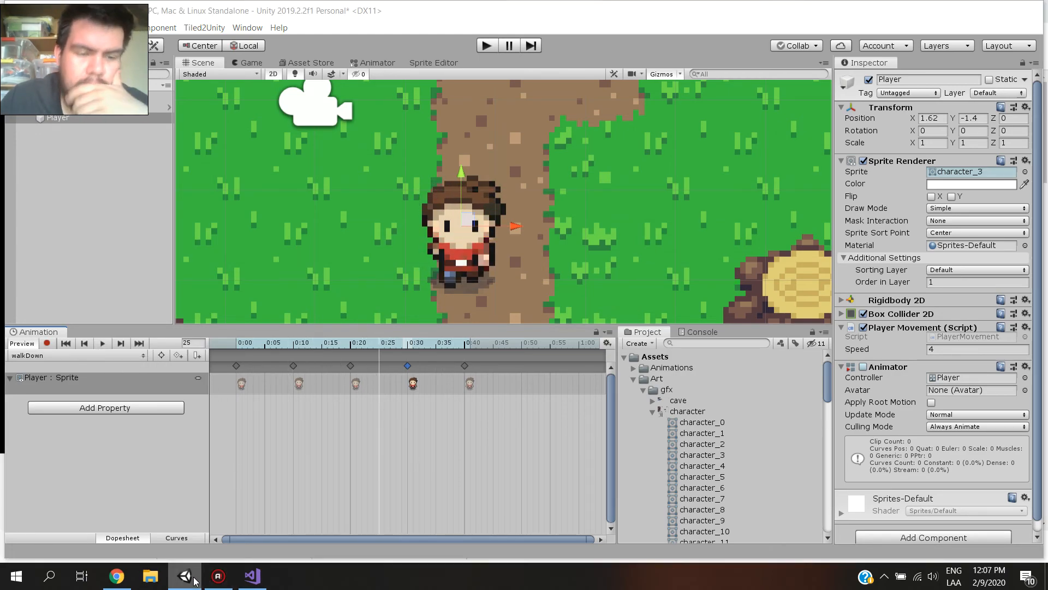
{"action": "left_click", "coordinate": [326, 340]}
{"action": "left_click", "coordinate": [325, 340]}
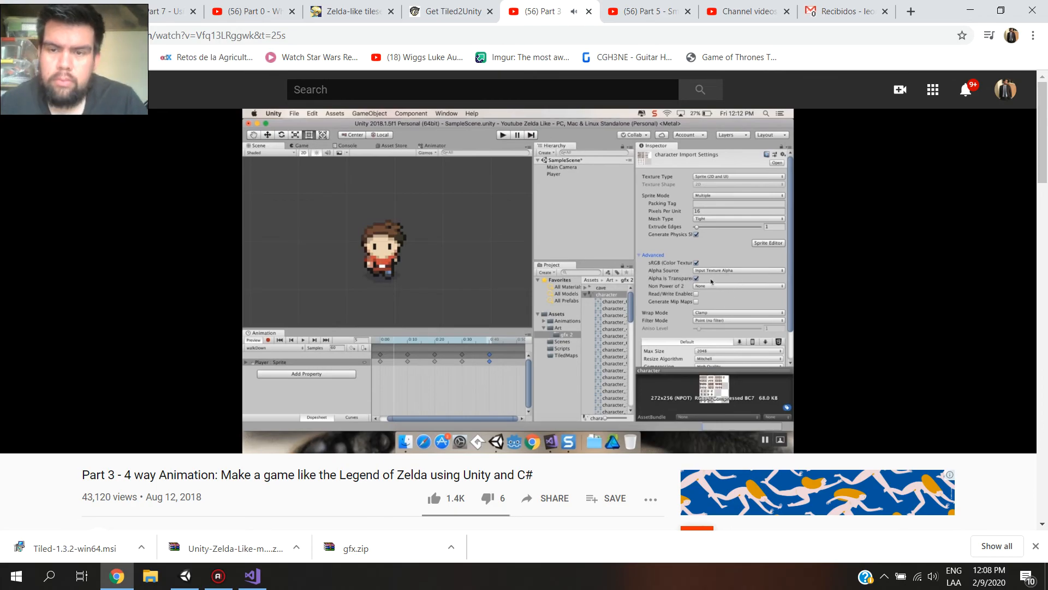
{"action": "left_click", "coordinate": [388, 294]}
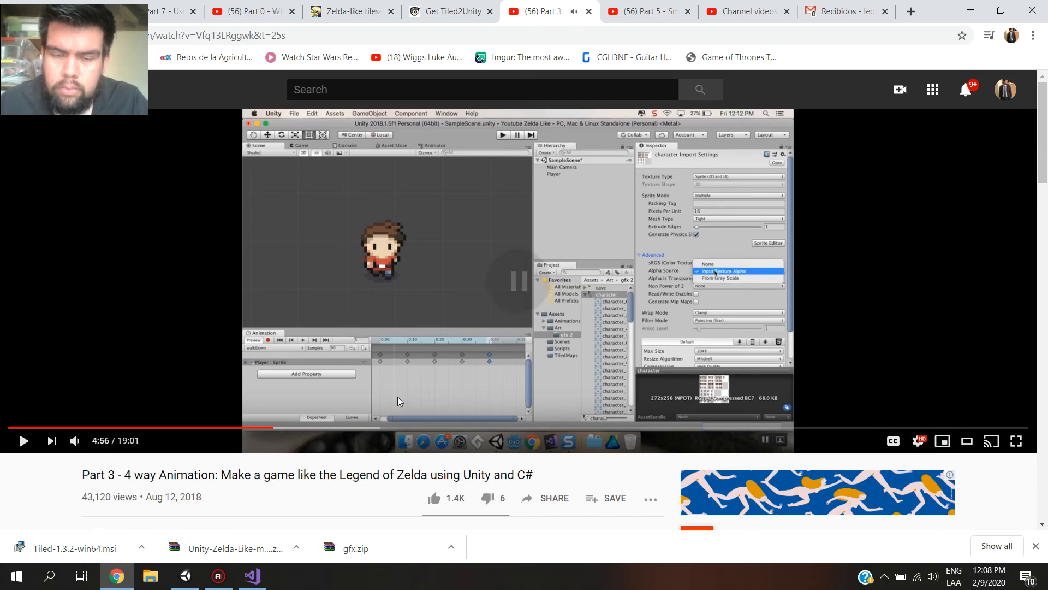
Switch to Unity and inspect the import settings of the character sprite sheet
{"action": "left_click", "coordinate": [120, 580]}
{"action": "left_click", "coordinate": [122, 583]}
{"action": "left_click", "coordinate": [185, 579]}
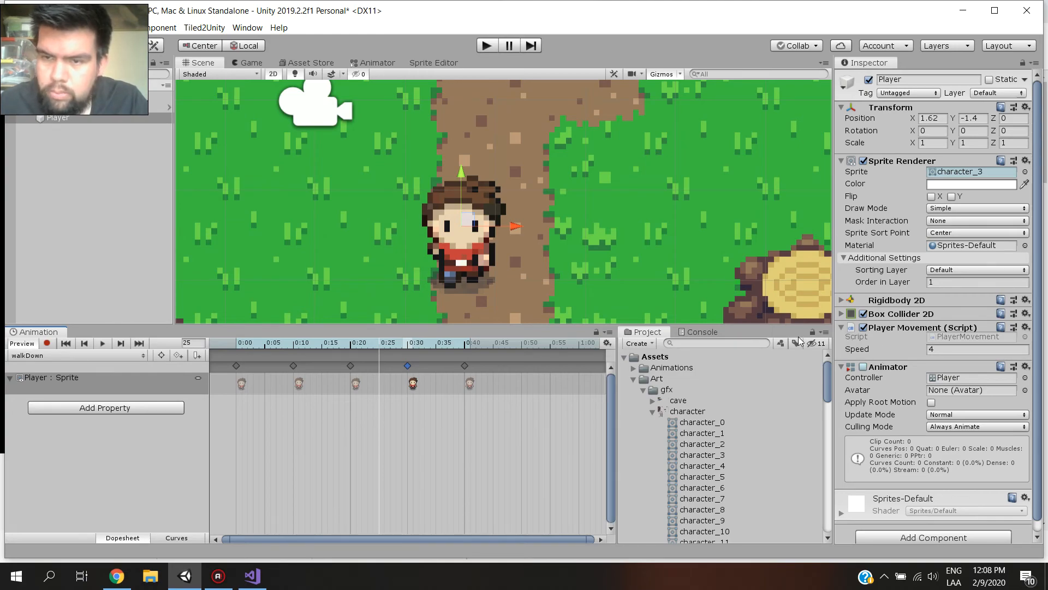
{"action": "left_click", "coordinate": [693, 411]}
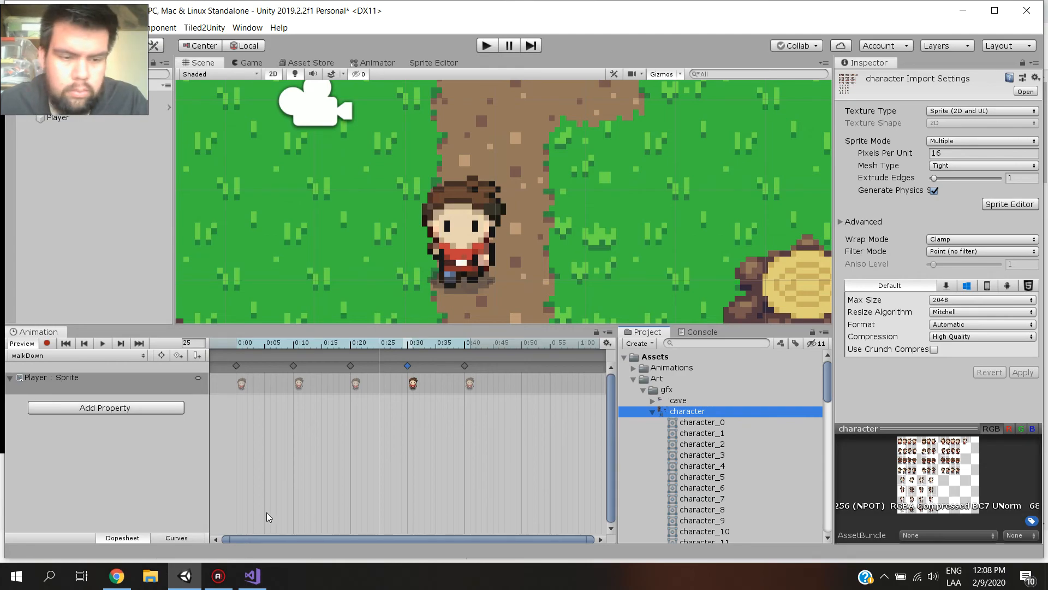
Switch to Chrome and resume the tutorial up to the creation of the next walk clip, around 5:28
{"action": "left_click", "coordinate": [131, 578]}
{"action": "left_click", "coordinate": [240, 389]}
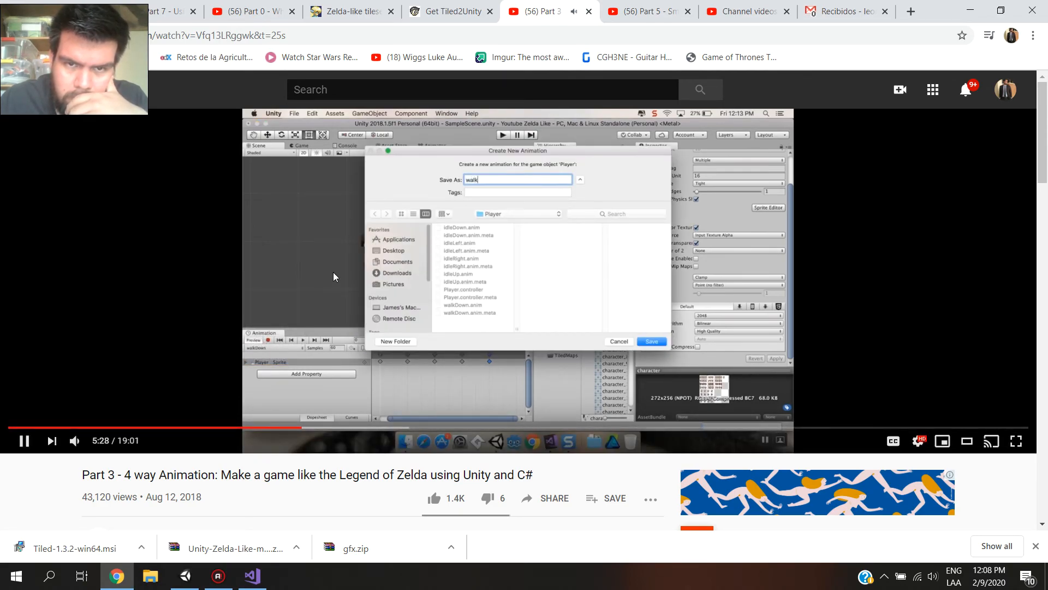
Switch to Unity and create a new Player animation clip saved as walkUp.anim in the Player animations folder
{"action": "left_click", "coordinate": [185, 576]}
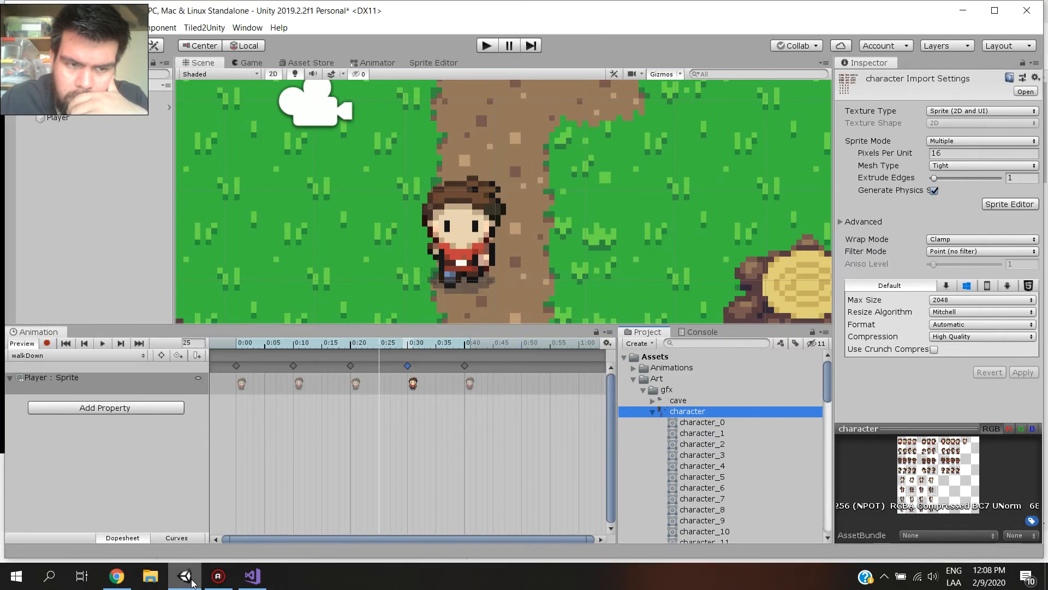
{"action": "left_click", "coordinate": [123, 358]}
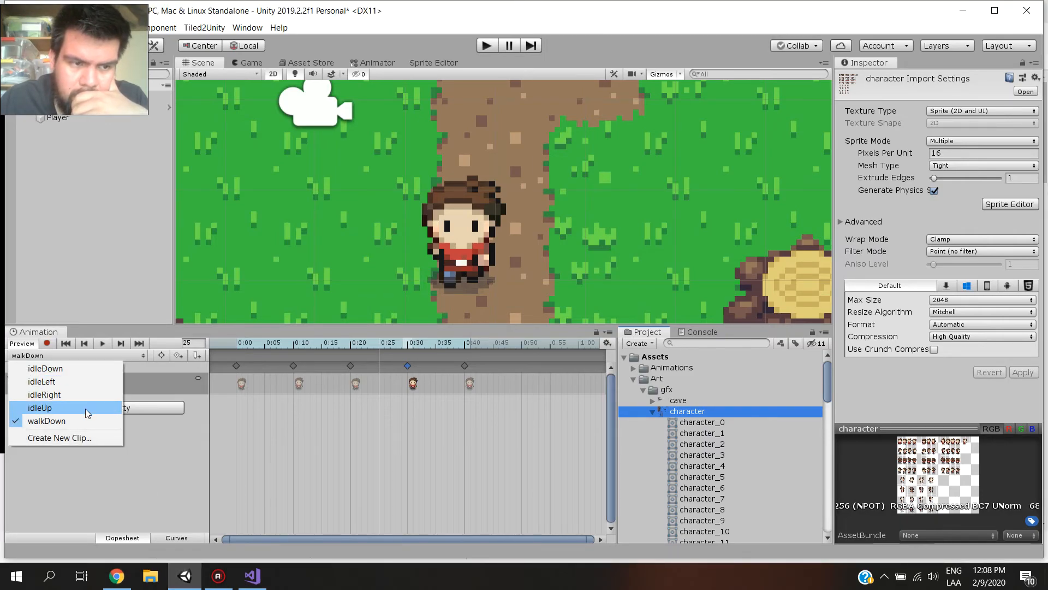
{"action": "left_click", "coordinate": [84, 437]}
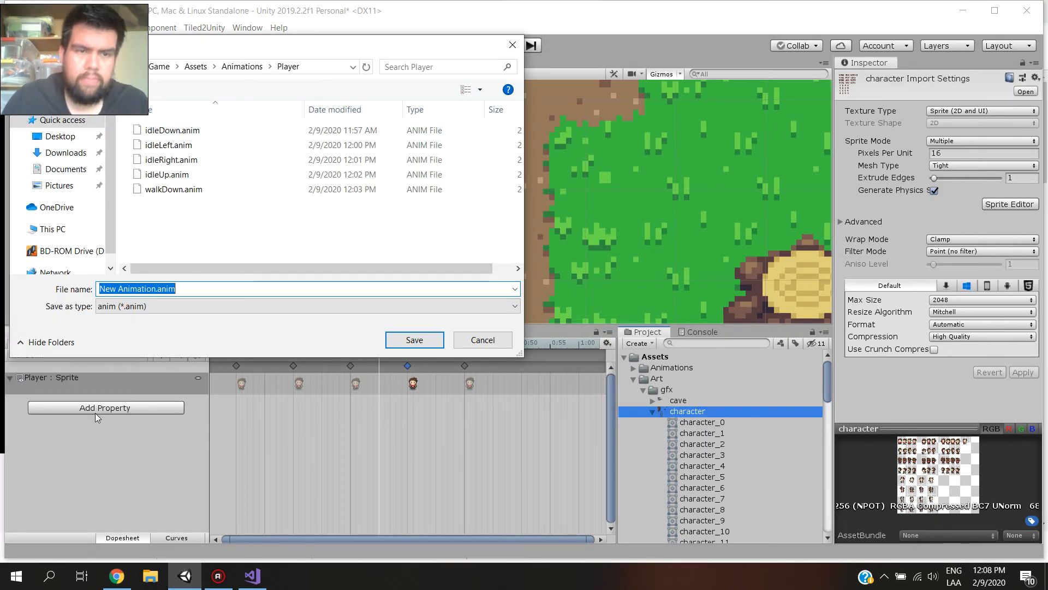
{"action": "key", "text": "Home"}
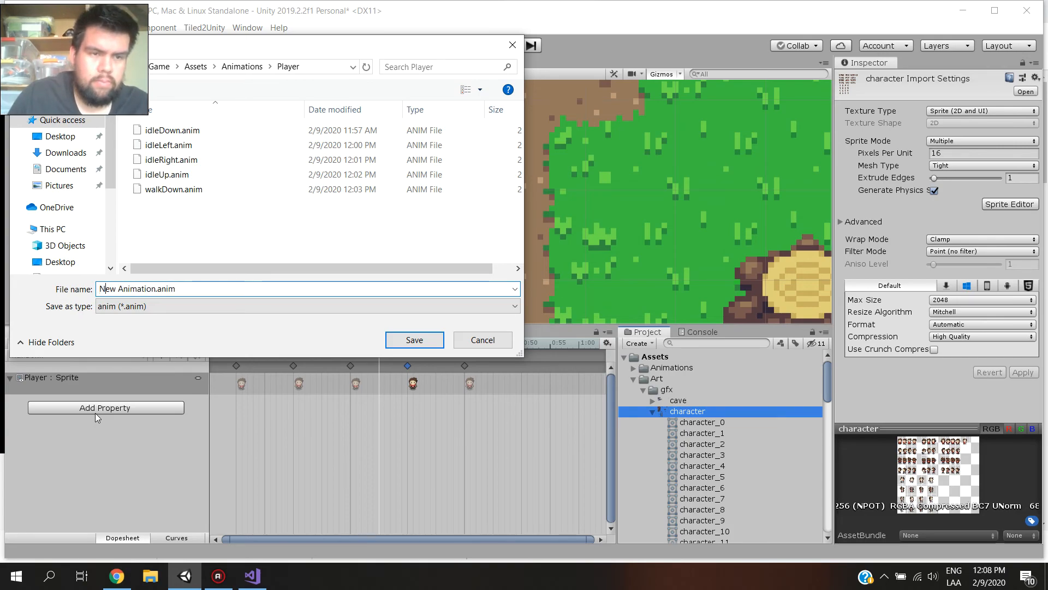
{"action": "key", "text": "Right"}
{"action": "key", "text": "Right"}
{"action": "key", "text": "Right"}
{"action": "key", "text": "Right"}
{"action": "key", "text": "Right"}
{"action": "key", "text": "Right"}
{"action": "key", "text": "Right"}
{"action": "key", "text": "Right"}
{"action": "key", "text": "Right"}
{"action": "key", "text": "Right"}
{"action": "key", "text": "Delete"}
{"action": "key", "text": "Delete"}
{"action": "key", "text": "Delete"}
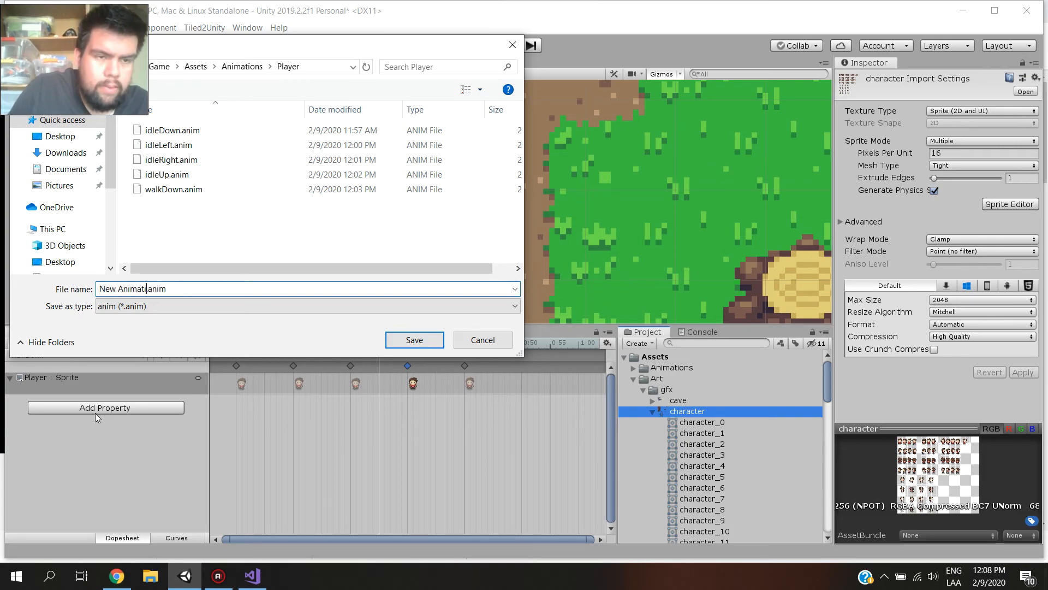
{"action": "key", "text": "shift+Home"}
{"action": "key", "text": "BackSpace"}
{"action": "type", "text": "walkUp"}
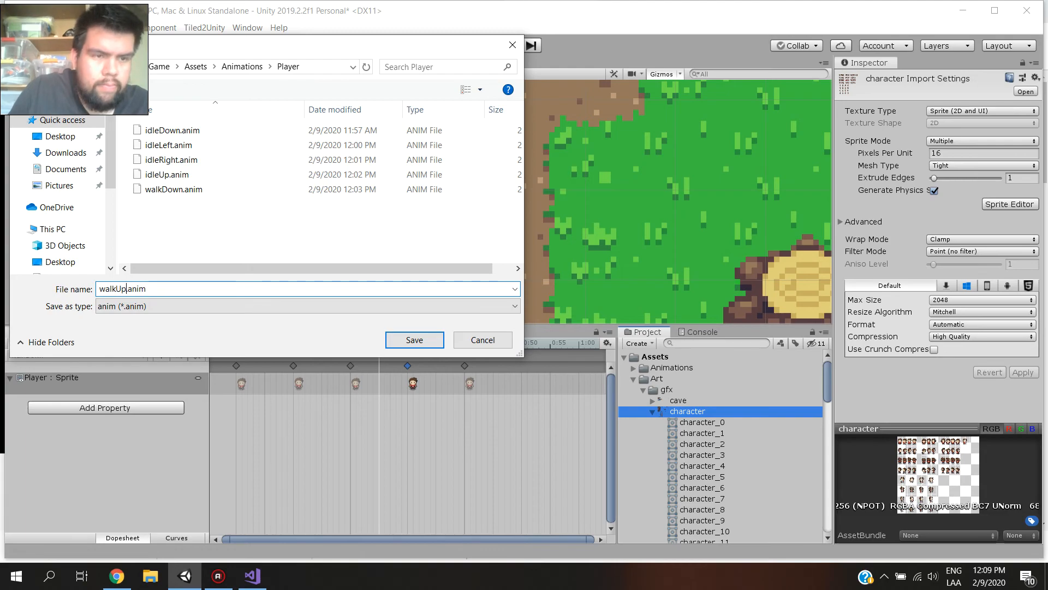
{"action": "left_click", "coordinate": [404, 340]}
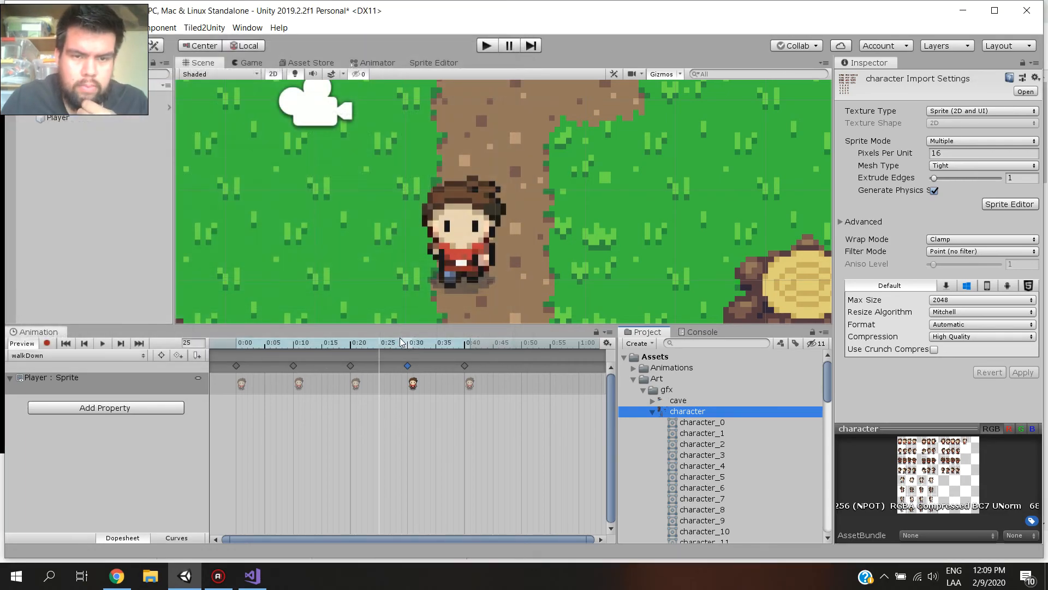
Find the back-facing walk sprites character_25 to character_27 and add them as keys at the start of the walkUp timeline
{"action": "left_click", "coordinate": [688, 445]}
{"action": "key", "text": "Down"}
{"action": "key", "text": "Down"}
{"action": "key", "text": "Down"}
{"action": "key", "text": "Down"}
{"action": "key", "text": "Down"}
{"action": "key", "text": "Down"}
{"action": "key", "text": "Down"}
{"action": "key", "text": "Down"}
{"action": "key", "text": "Down"}
{"action": "key", "text": "Down"}
{"action": "key", "text": "Down"}
{"action": "key", "text": "Down"}
{"action": "key", "text": "Down"}
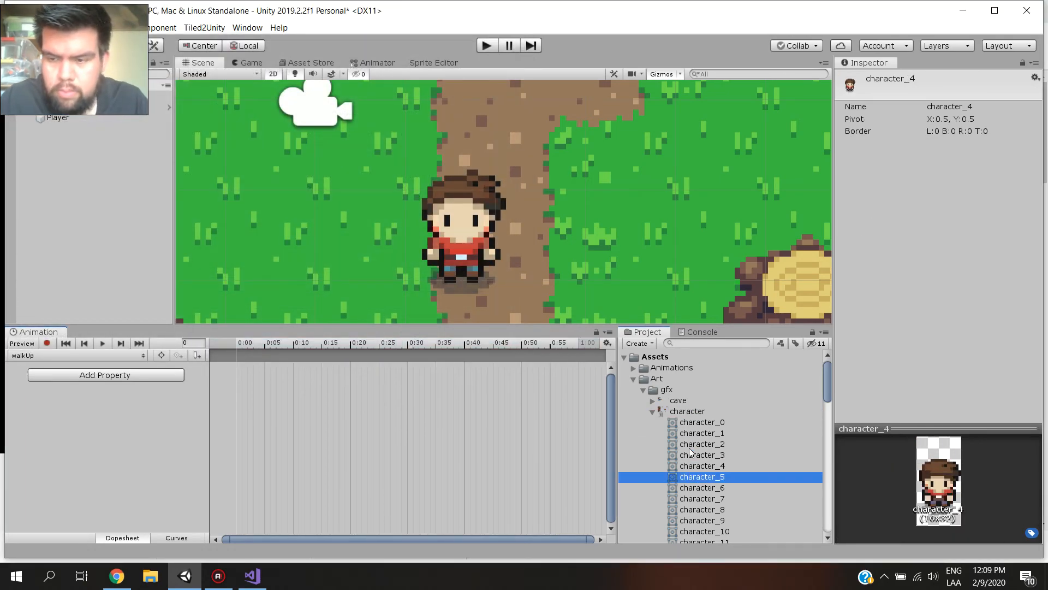
{"action": "key", "text": "Down"}
{"action": "key", "text": "Down"}
{"action": "key", "text": "Down"}
{"action": "key", "text": "Down"}
{"action": "key", "text": "Down"}
{"action": "key", "text": "Down"}
{"action": "key", "text": "Down"}
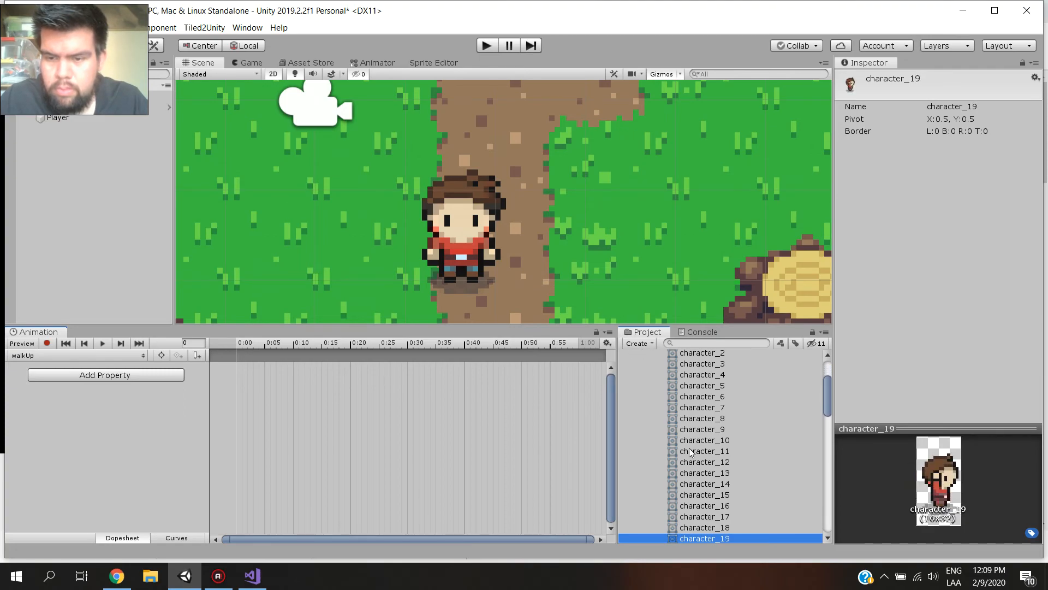
{"action": "key", "text": "Down"}
{"action": "key", "text": "Down"}
{"action": "key", "text": "Down"}
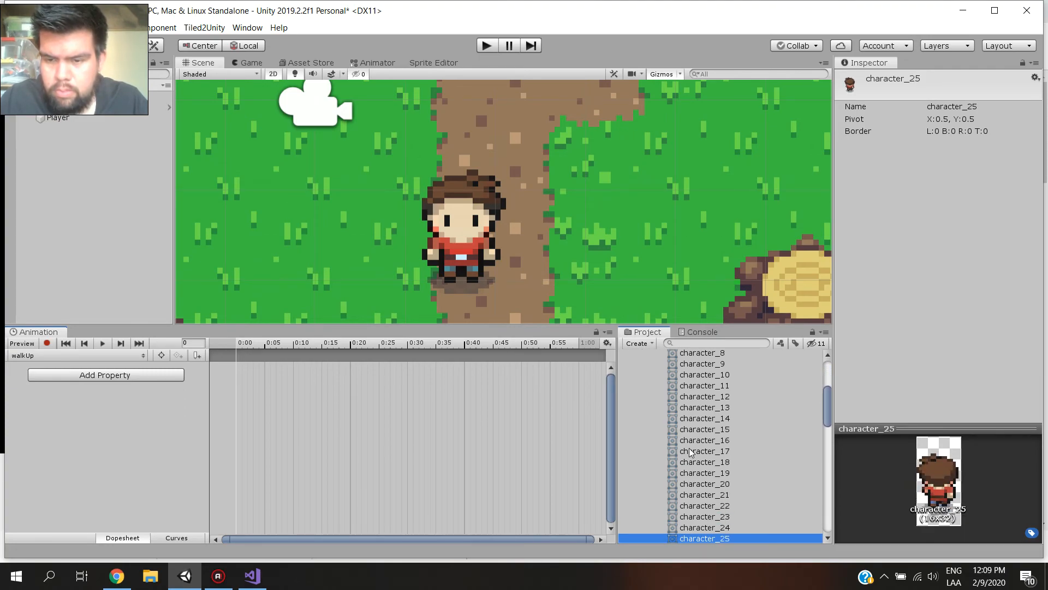
{"action": "key", "text": "shift+Down"}
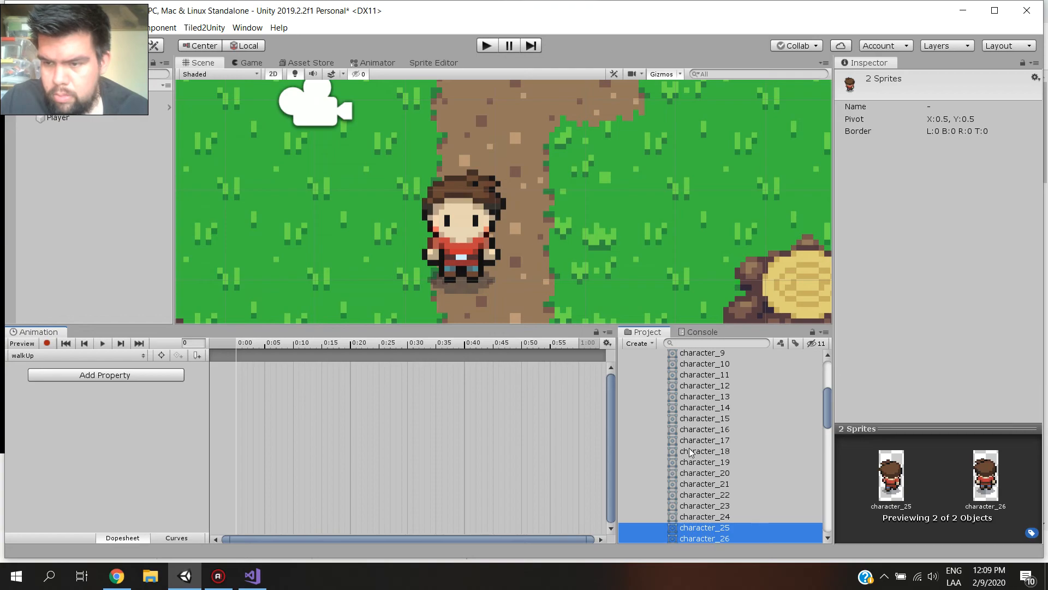
{"action": "key", "text": "shift+Down"}
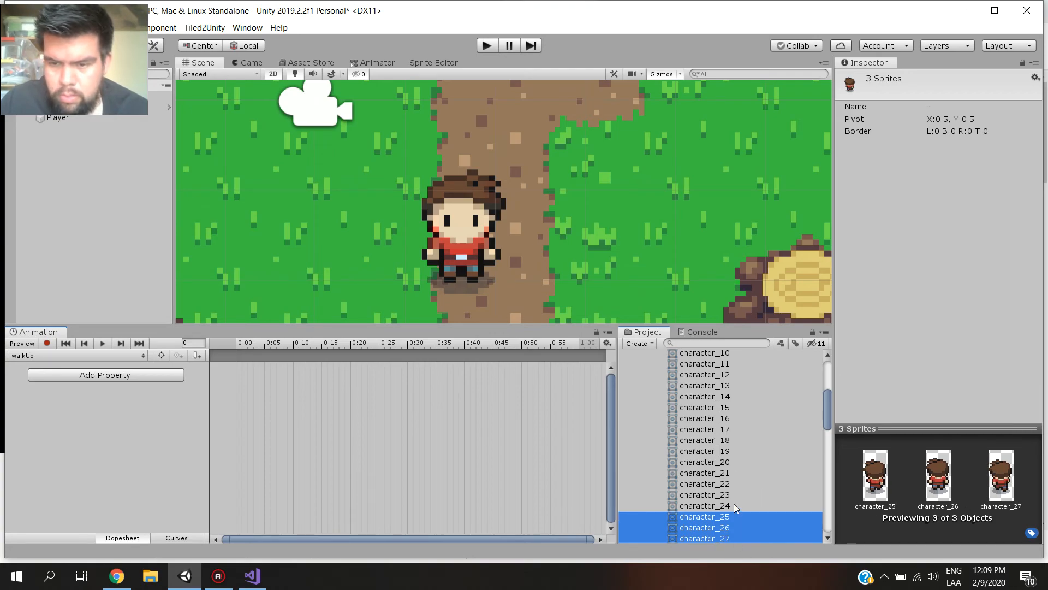
{"action": "left_click_drag", "start_coordinate": [709, 517], "coordinate": [236, 364]}
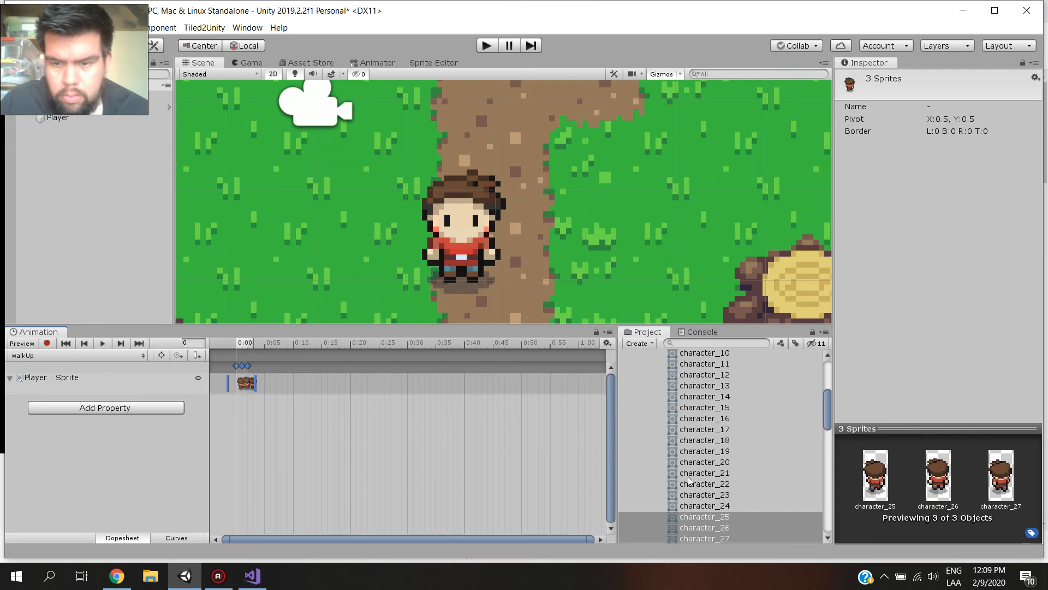
Add the character_24 sprite as a fourth key at about 0:29 on the walkUp timeline
{"action": "left_click", "coordinate": [704, 505]}
{"action": "left_click_drag", "start_coordinate": [704, 505], "coordinate": [344, 369]}
{"action": "left_click_drag", "start_coordinate": [272, 378], "coordinate": [404, 393]}
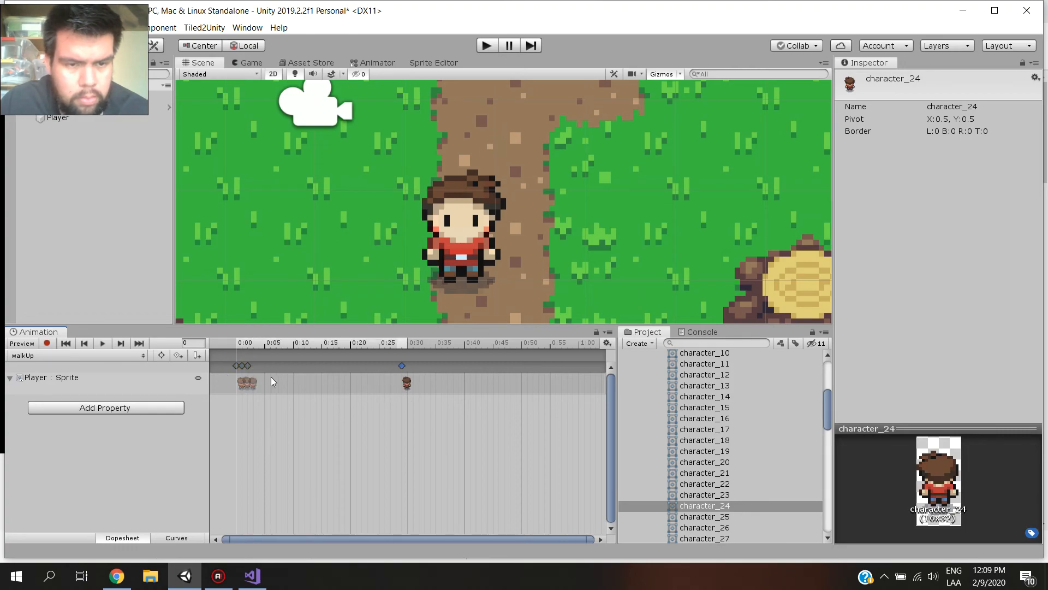
Space out the walkUp keys by moving the third key to 0:20 and the second key to 0:10
{"action": "left_click", "coordinate": [256, 382]}
{"action": "left_click_drag", "start_coordinate": [253, 362], "coordinate": [351, 381]}
{"action": "left_click", "coordinate": [244, 366]}
{"action": "left_click_drag", "start_coordinate": [244, 365], "coordinate": [292, 375]}
{"action": "left_click", "coordinate": [400, 374]}
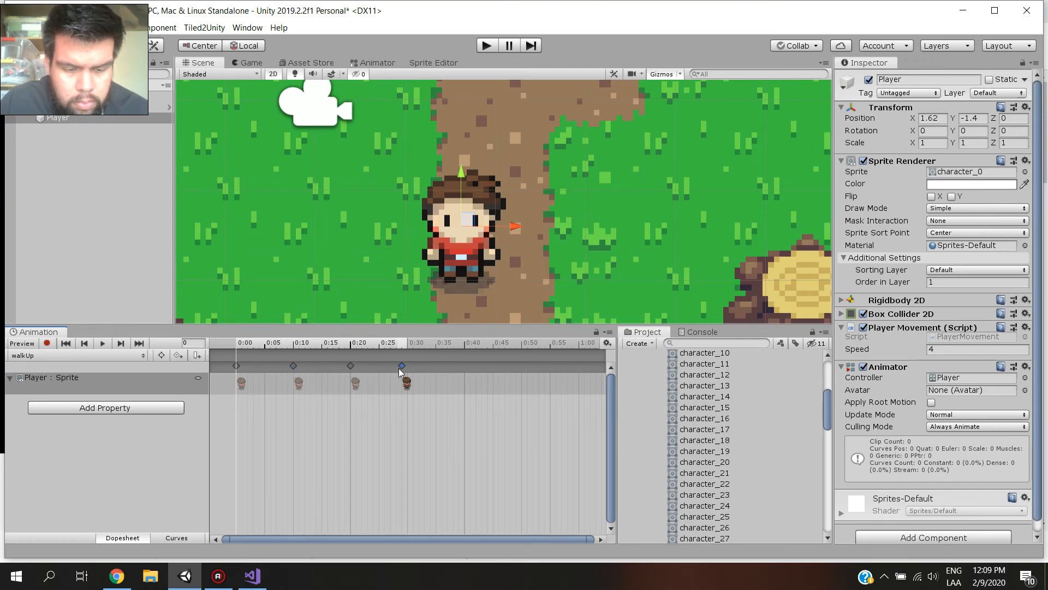
Try moving the first walkUp key to 0:04 and return it to 0:00
{"action": "left_click", "coordinate": [232, 373]}
{"action": "left_click_drag", "start_coordinate": [232, 373], "coordinate": [260, 374]}
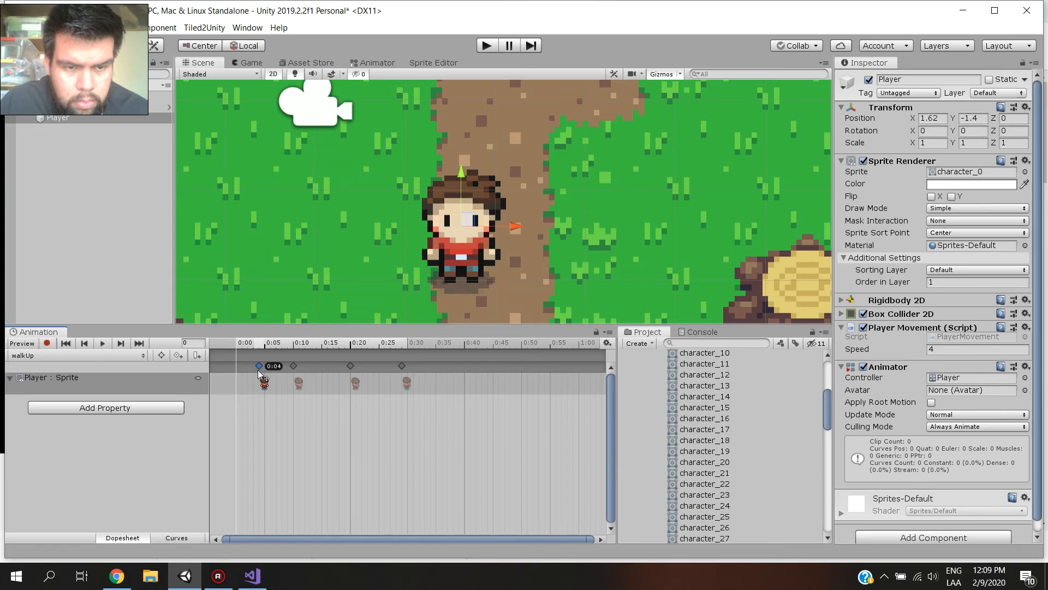
{"action": "left_click_drag", "start_coordinate": [260, 374], "coordinate": [260, 374]}
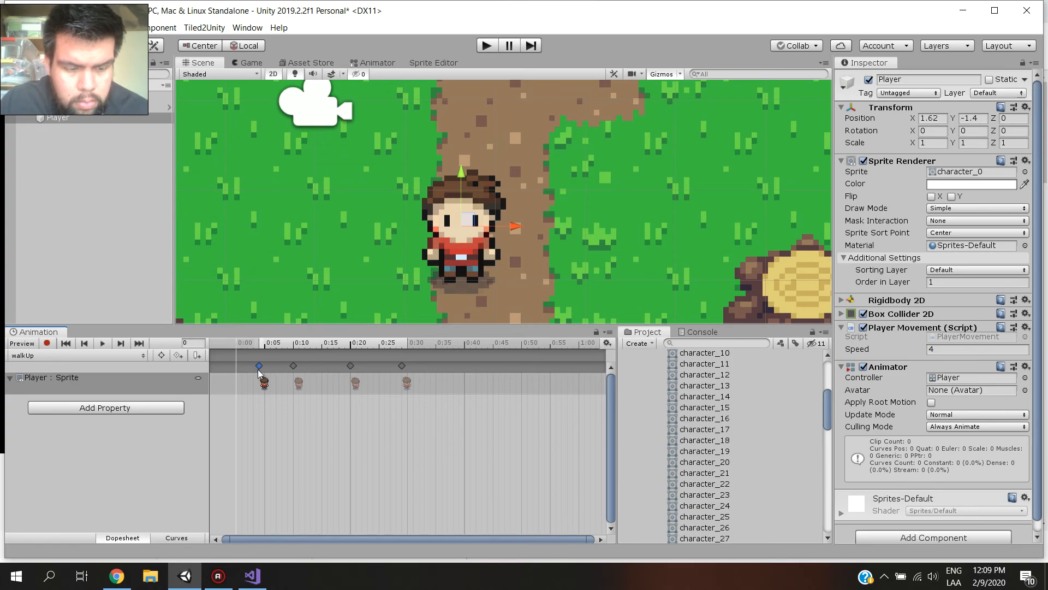
{"action": "left_click", "coordinate": [402, 366]}
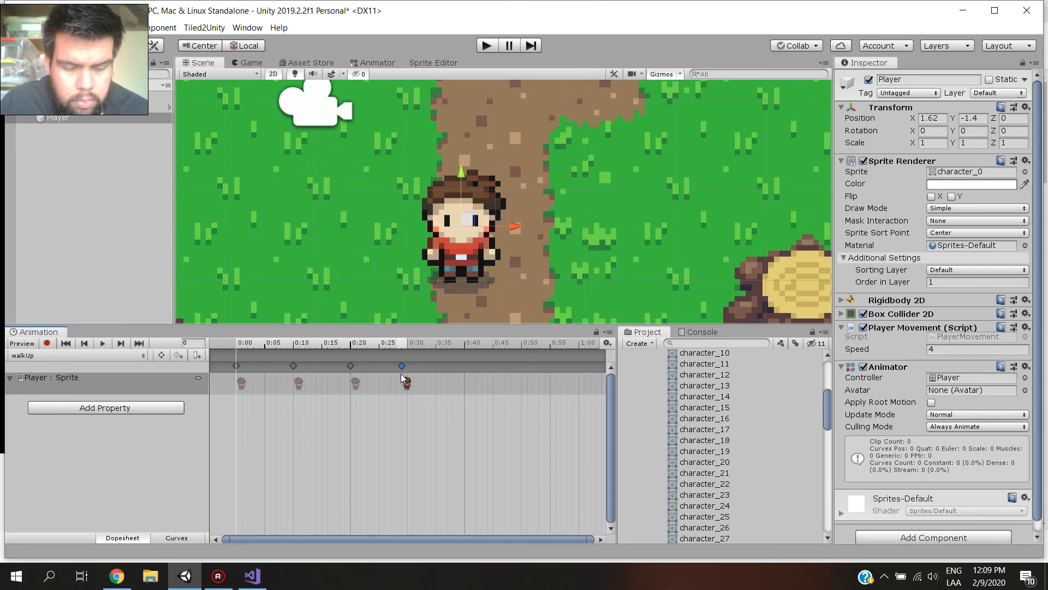
{"action": "left_click", "coordinate": [458, 371]}
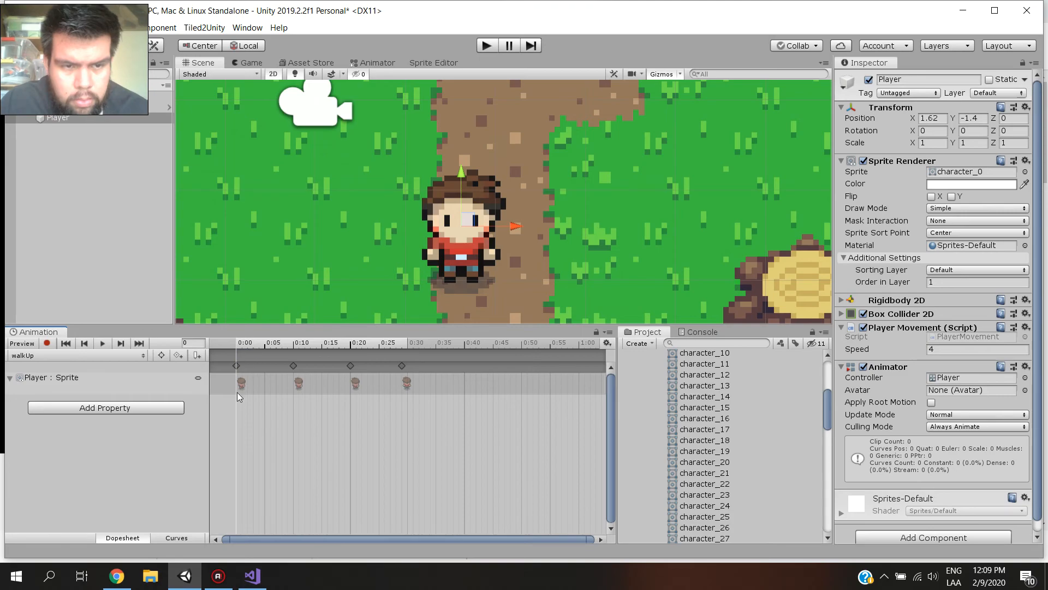
Preview the walkUp clip and add a fifth key after the 0:29 key, placing it at 0:36
{"action": "left_click", "coordinate": [103, 344]}
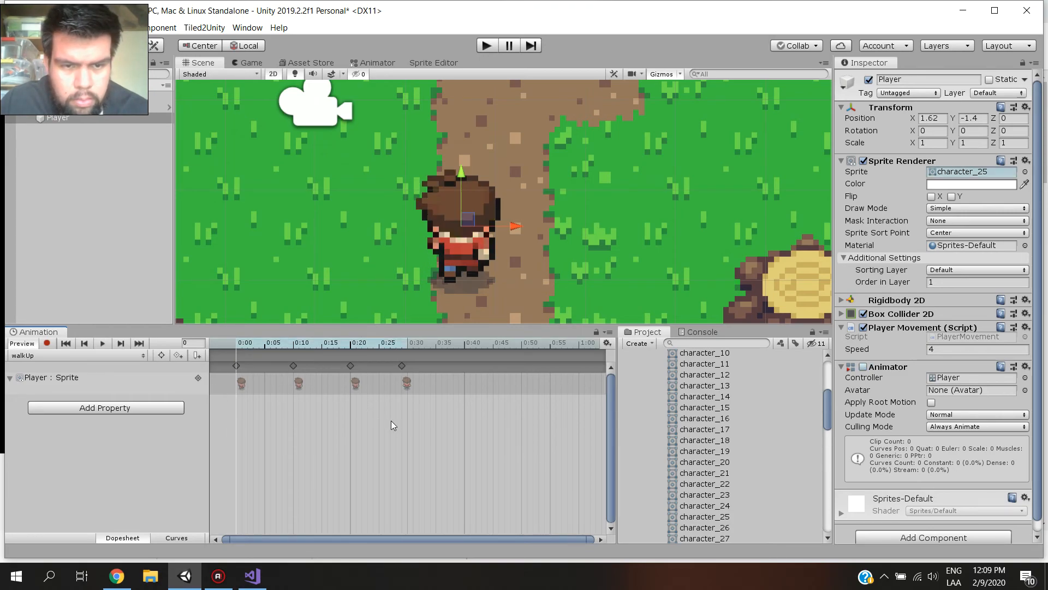
{"action": "double_click", "coordinate": [105, 344]}
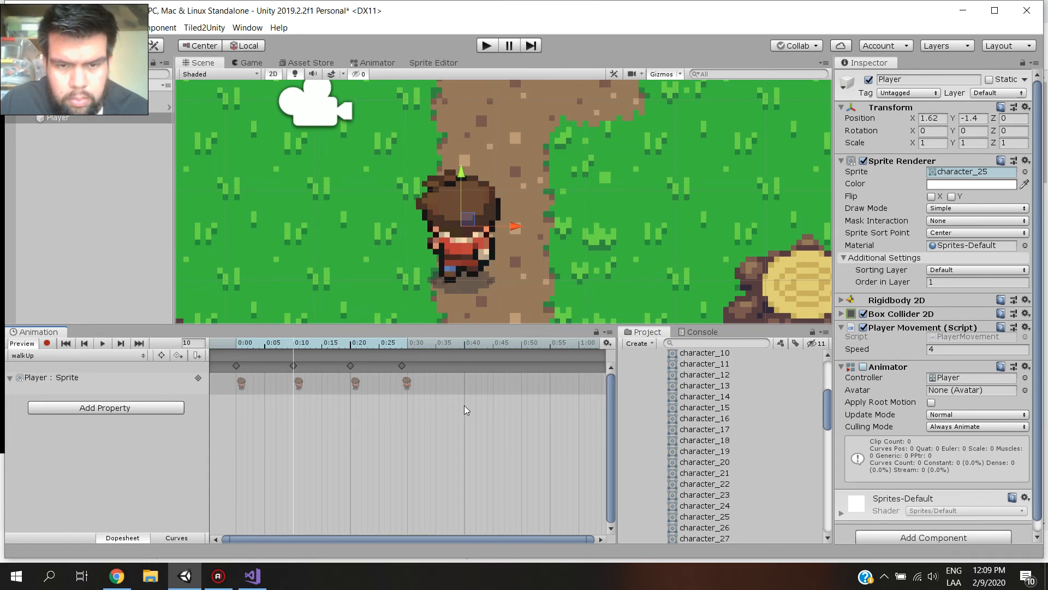
{"action": "right_click", "coordinate": [426, 364]}
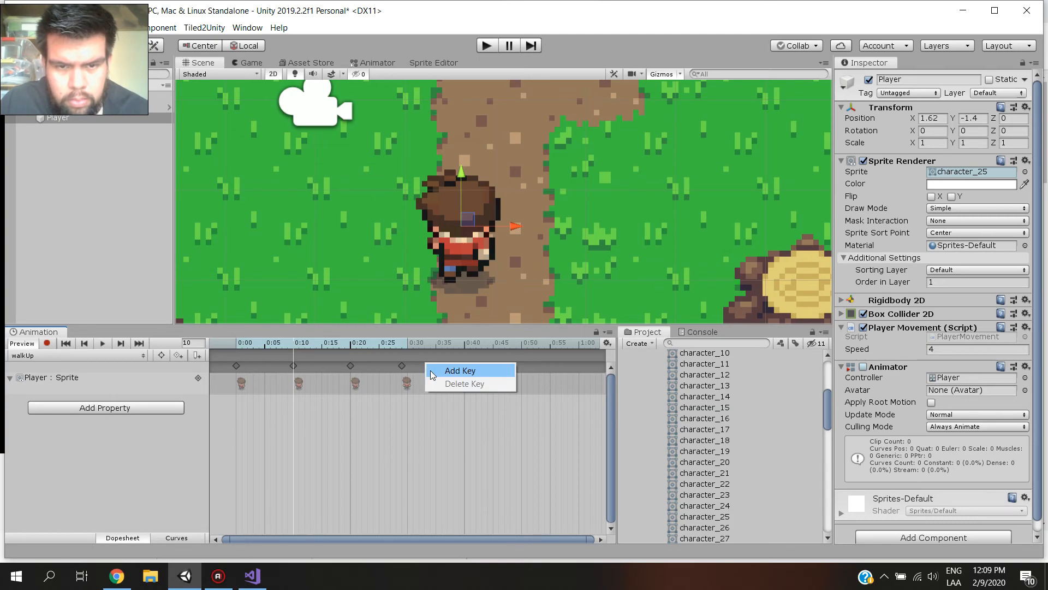
{"action": "left_click", "coordinate": [452, 371]}
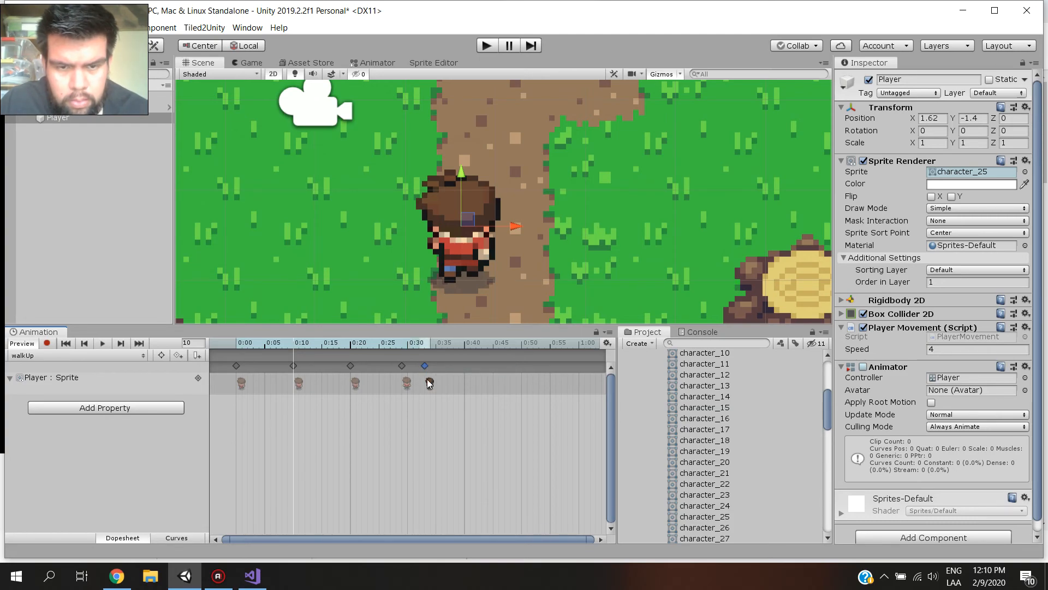
{"action": "left_click_drag", "start_coordinate": [431, 376], "coordinate": [447, 381]}
Try pasting a copy of the character_24 key from 0:29 onto the timeline, and undo the paste and its move
{"action": "left_click", "coordinate": [407, 384]}
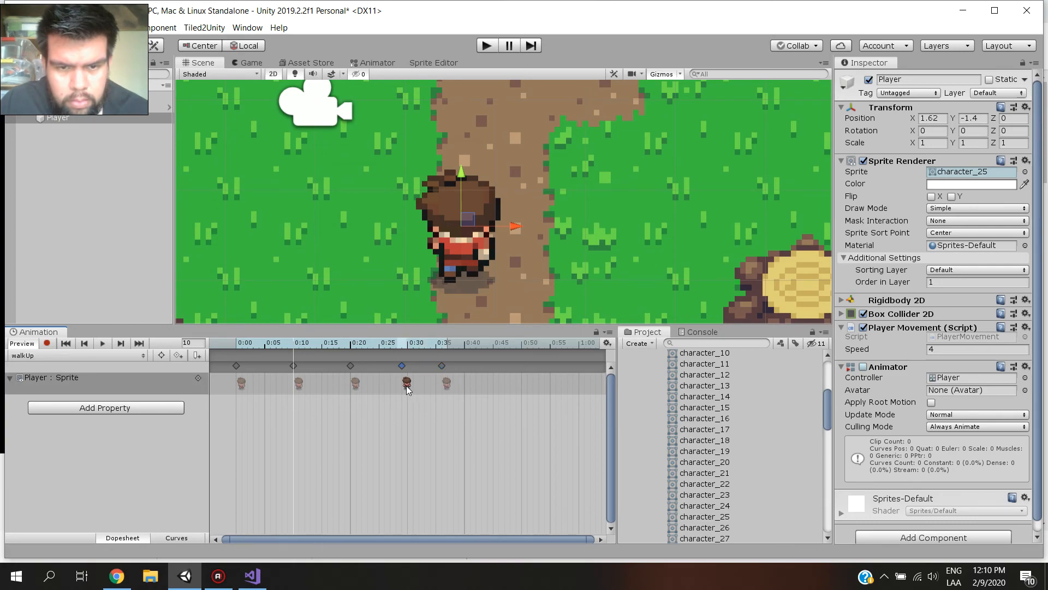
{"action": "key", "text": "ctrl+v"}
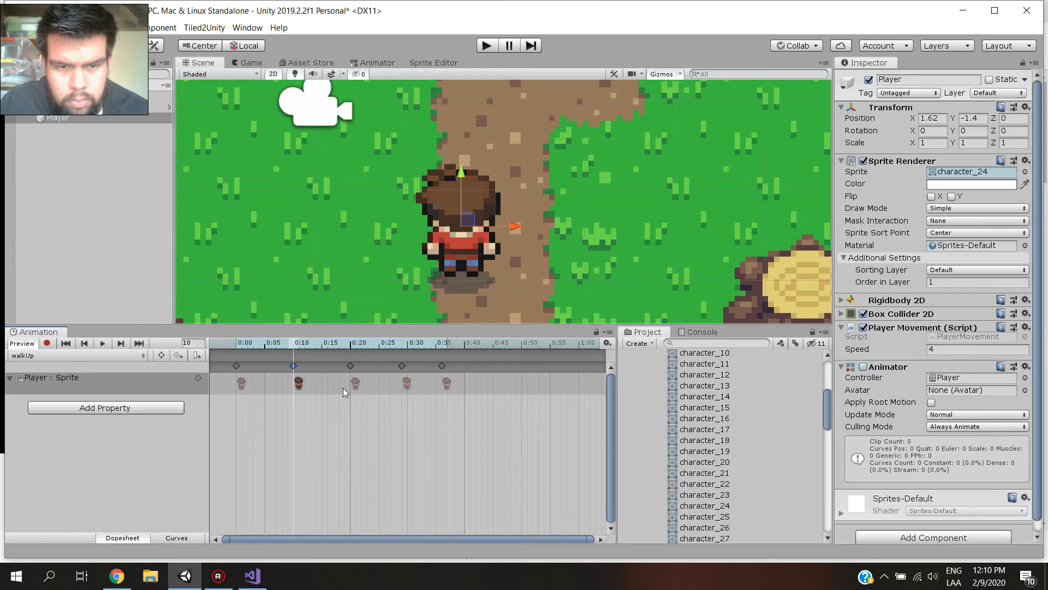
{"action": "left_click_drag", "start_coordinate": [300, 388], "coordinate": [318, 389]}
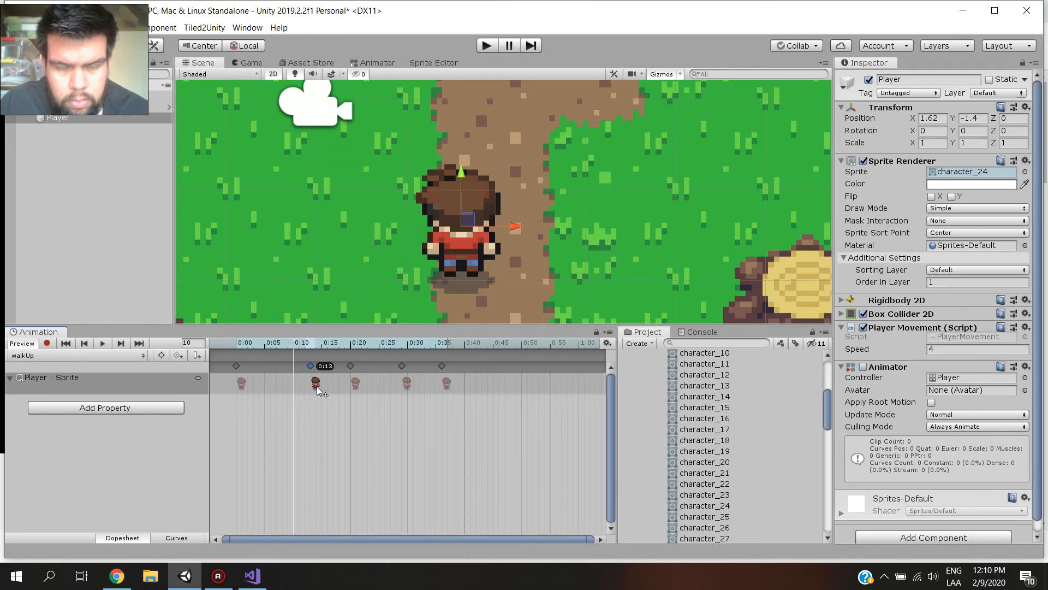
{"action": "key", "text": "ctrl+z"}
{"action": "key", "text": "ctrl+z"}
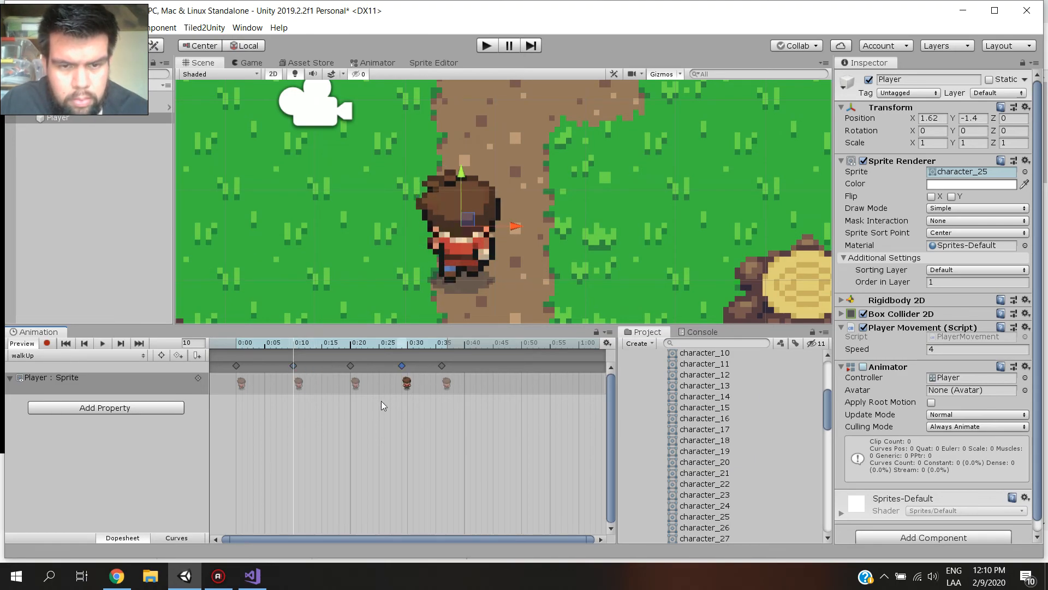
Switch to Chrome to check the tutorial video, and return to the walkUp timeline in Unity
{"action": "left_click", "coordinate": [447, 384]}
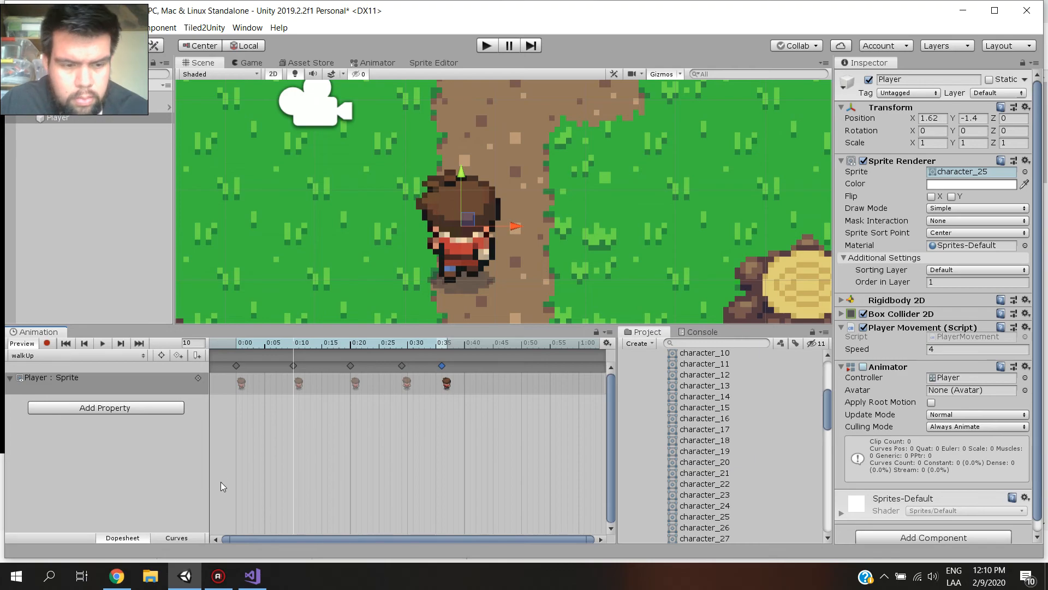
{"action": "left_click", "coordinate": [117, 576]}
{"action": "left_click", "coordinate": [270, 351]}
{"action": "left_click", "coordinate": [186, 576]}
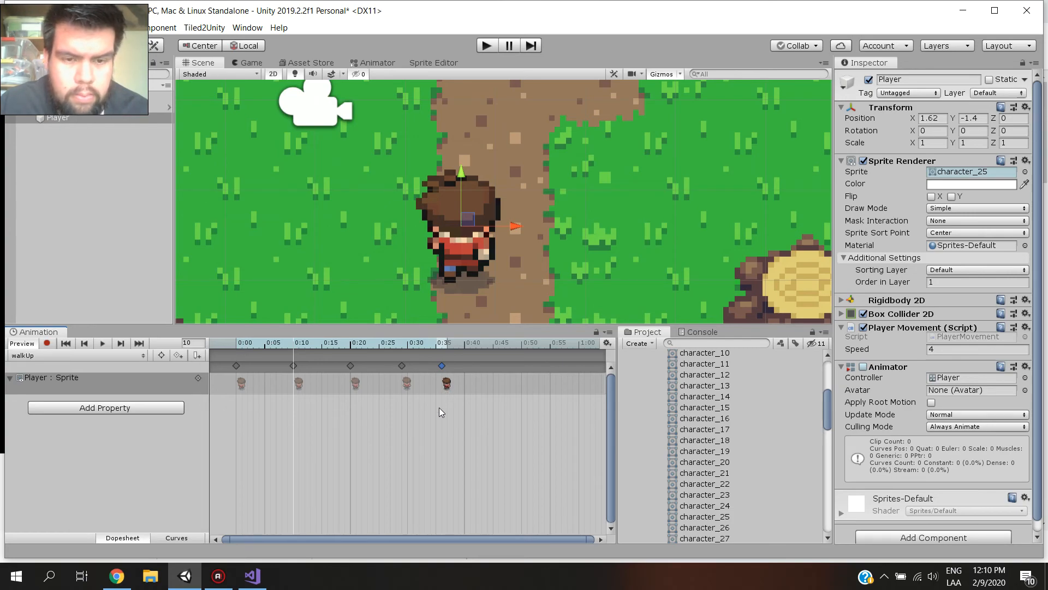
{"action": "key", "text": "ctrl+z"}
{"action": "key", "text": "ctrl+y"}
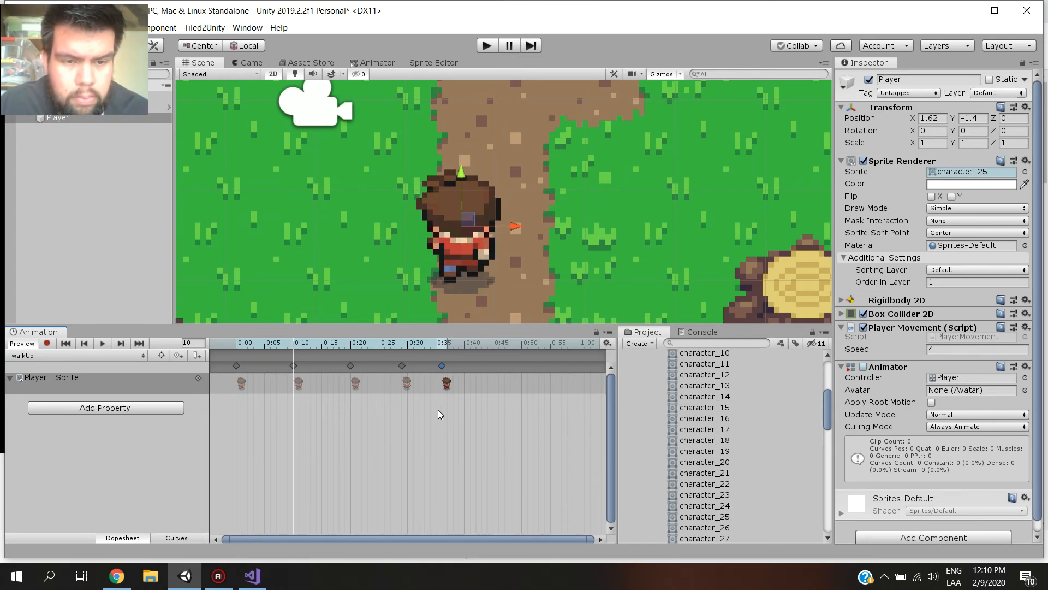
Paste the character_24 key over the last walkUp key at 0:36 and move that key to 0:40
{"action": "left_click", "coordinate": [309, 405]}
{"action": "left_click_drag", "start_coordinate": [295, 347], "coordinate": [443, 364]}
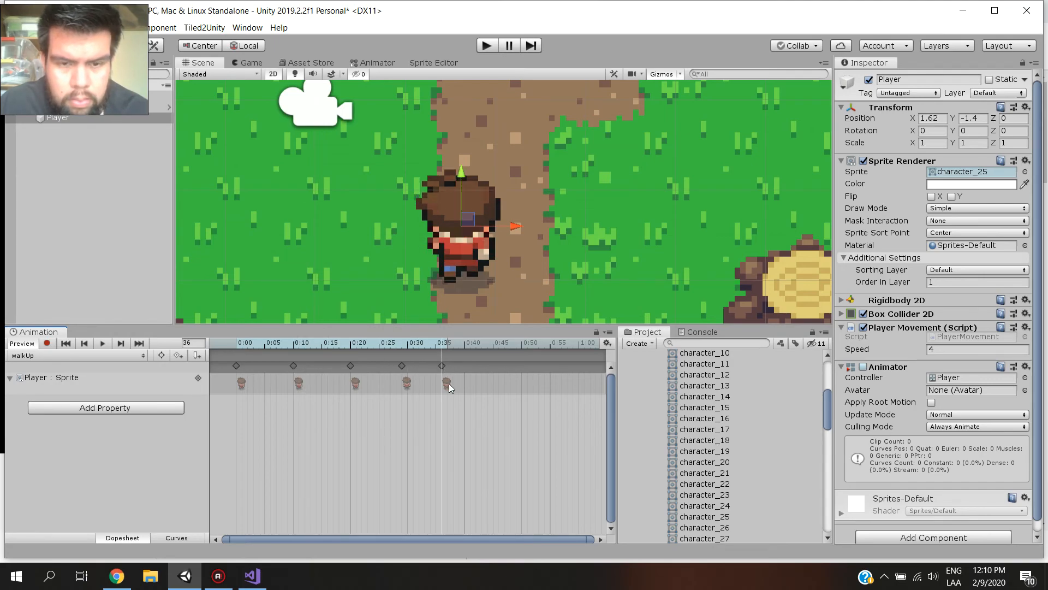
{"action": "left_click", "coordinate": [446, 383]}
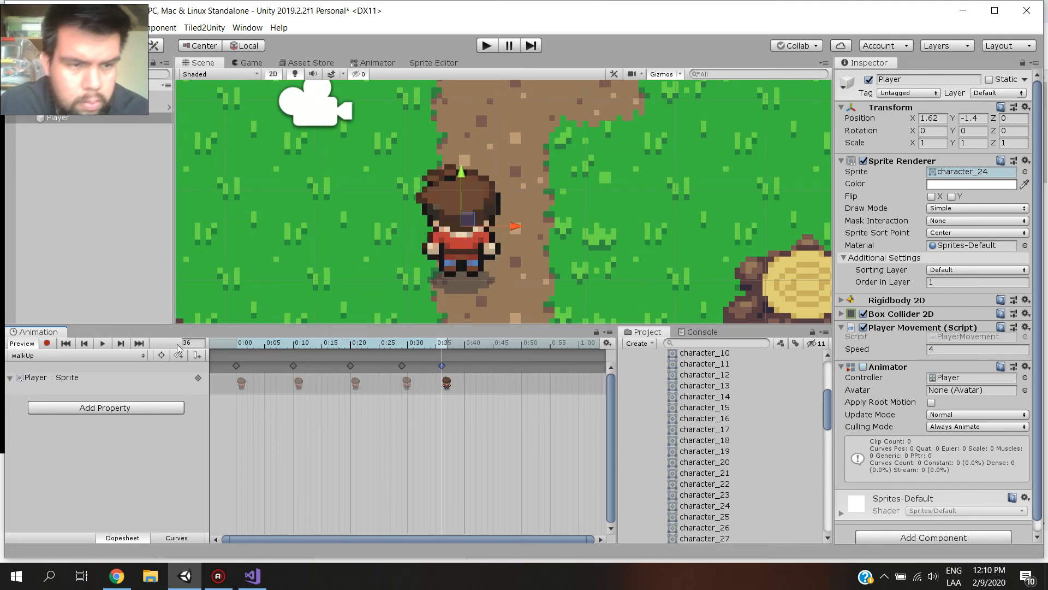
{"action": "left_click_drag", "start_coordinate": [442, 366], "coordinate": [464, 366]}
Play back the walkUp clip to check the back-facing walk cycle, and stop the preview
{"action": "left_click", "coordinate": [102, 343]}
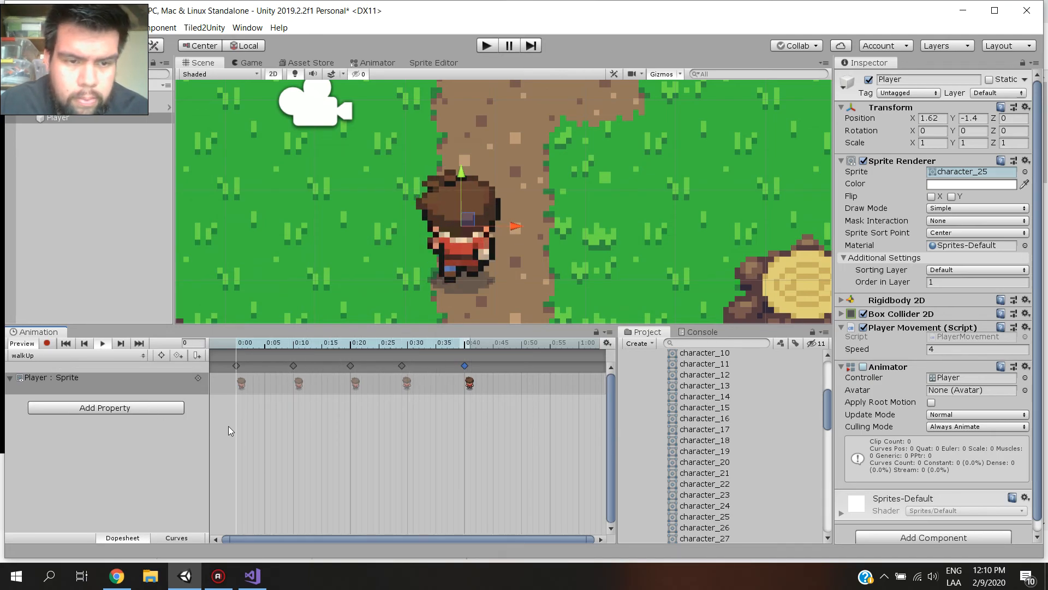
{"action": "left_click", "coordinate": [102, 343]}
{"action": "left_click", "coordinate": [284, 409]}
Delete all five sprite keys from the walkUp timeline
{"action": "left_click", "coordinate": [242, 383]}
{"action": "key", "text": "Delete"}
{"action": "left_click", "coordinate": [296, 391]}
{"action": "key", "text": "Delete"}
{"action": "left_click", "coordinate": [355, 385]}
{"action": "key", "text": "Delete"}
{"action": "left_click", "coordinate": [411, 375]}
{"action": "key", "text": "Delete"}
{"action": "left_click", "coordinate": [468, 379]}
{"action": "key", "text": "Delete"}
Examine the character sprites from character_17 onward to identify the back-facing walk frames
{"action": "left_click", "coordinate": [738, 425]}
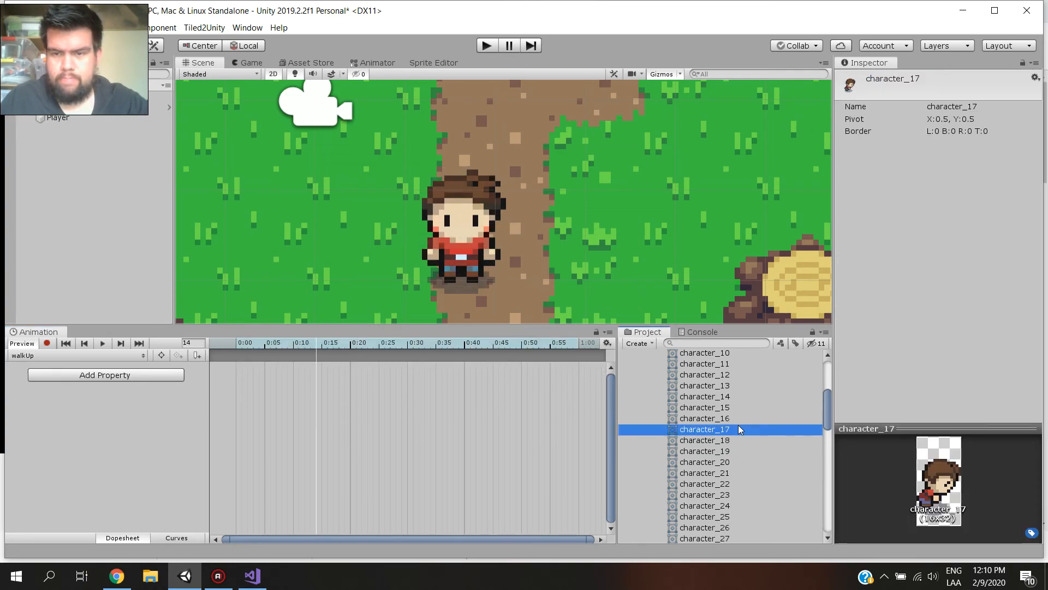
{"action": "key", "text": "Down"}
{"action": "key", "text": "Down"}
{"action": "key", "text": "Down"}
{"action": "key", "text": "Down"}
{"action": "key", "text": "Down"}
{"action": "key", "text": "Down"}
{"action": "key", "text": "Down"}
{"action": "key", "text": "Down"}
{"action": "key", "text": "Down"}
{"action": "key", "text": "Down"}
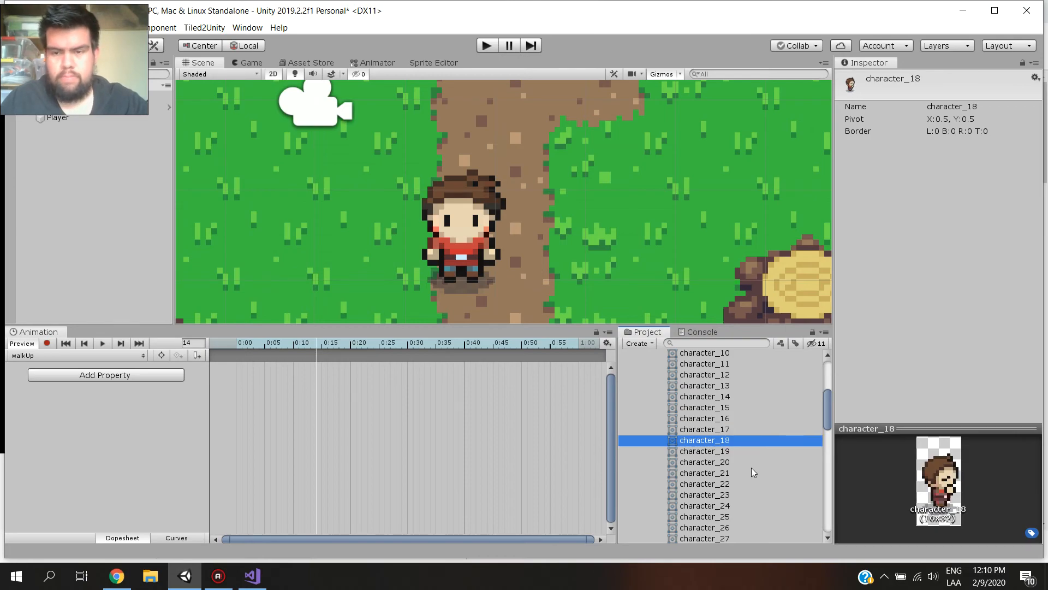
{"action": "key", "text": "Down"}
{"action": "key", "text": "Up"}
{"action": "key", "text": "Up"}
{"action": "key", "text": "Up"}
{"action": "key", "text": "Up"}
{"action": "key", "text": "Up"}
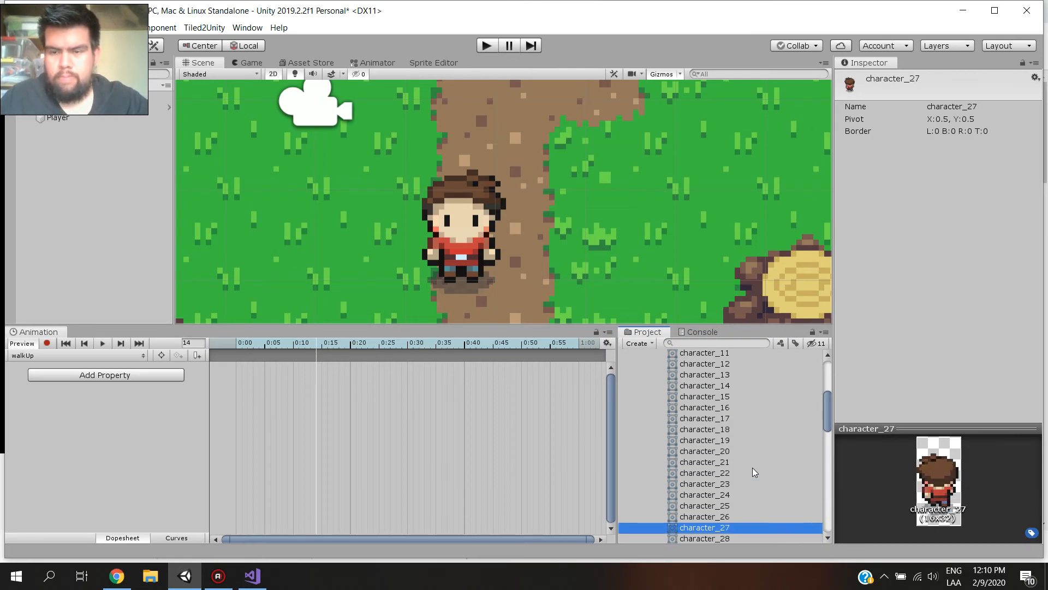
{"action": "key", "text": "Down"}
{"action": "key", "text": "Down"}
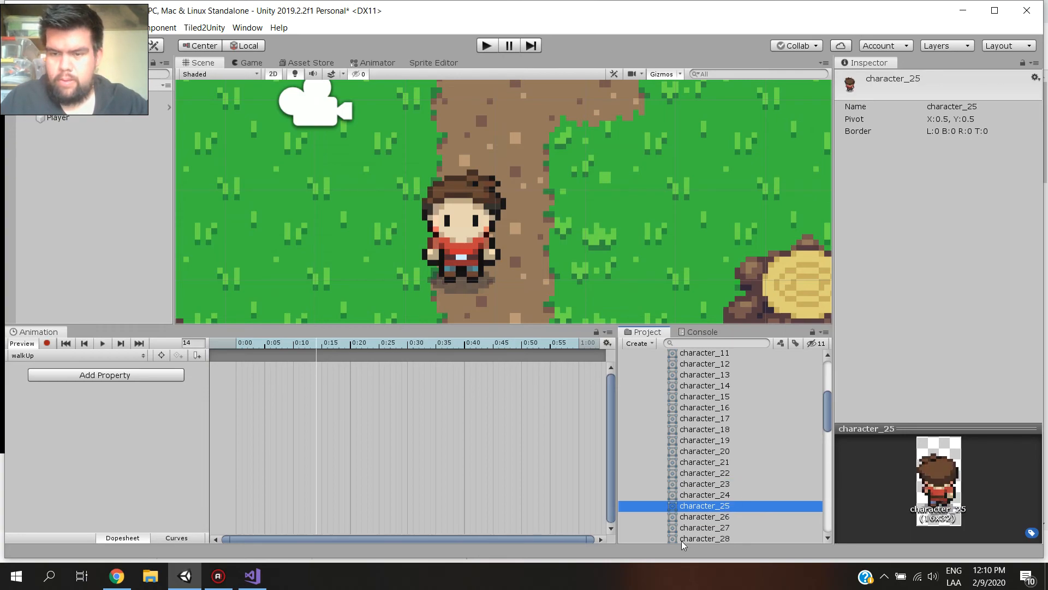
Add character_25 at 0:00 on the walkUp timeline, and character_26 at about 0:09 and again at 0:19
{"action": "left_click_drag", "start_coordinate": [693, 507], "coordinate": [238, 369]}
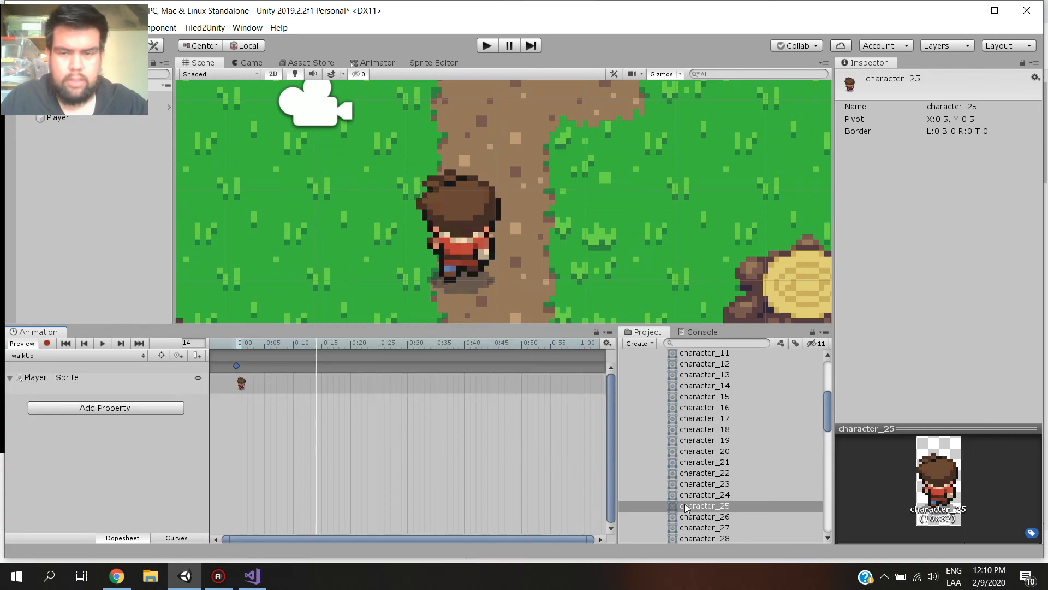
{"action": "left_click", "coordinate": [726, 519]}
{"action": "left_click_drag", "start_coordinate": [727, 520], "coordinate": [287, 382]}
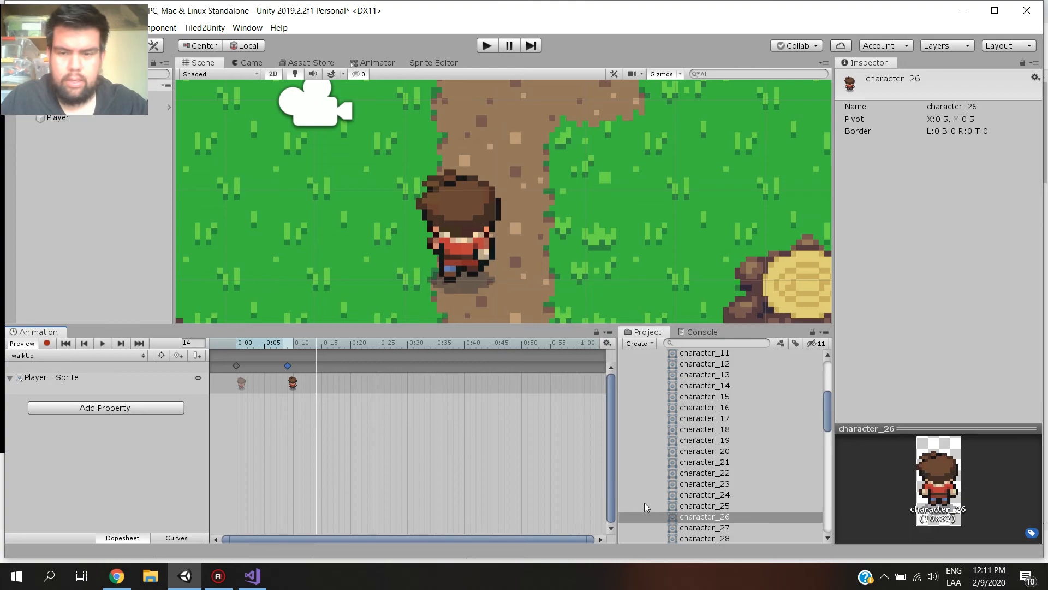
{"action": "left_click_drag", "start_coordinate": [690, 521], "coordinate": [349, 383]}
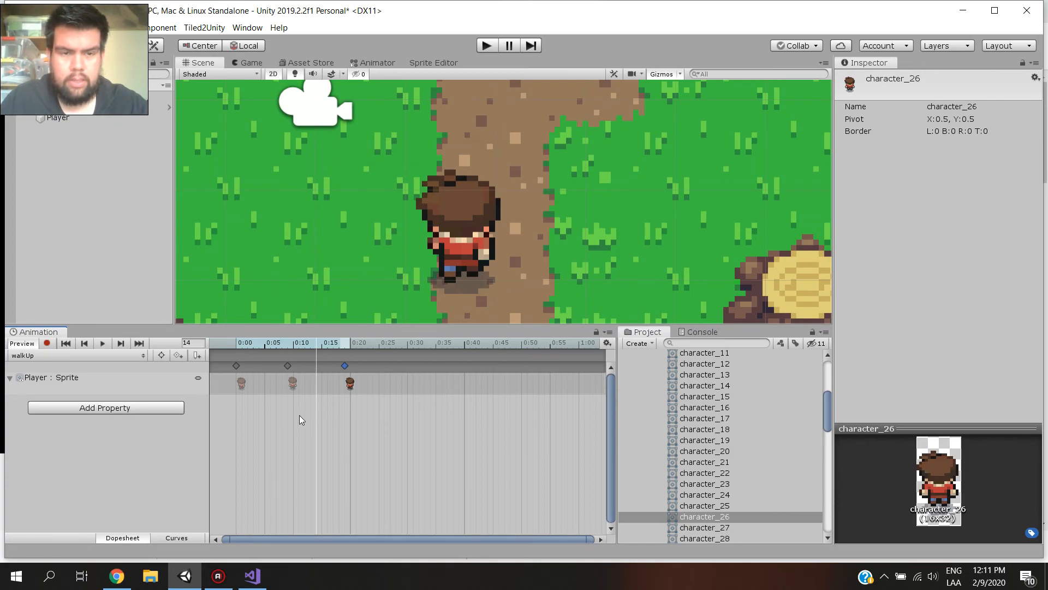
Compare sprites character_24 to character_27 and delete all three keys from the walkUp timeline
{"action": "left_click", "coordinate": [712, 496]}
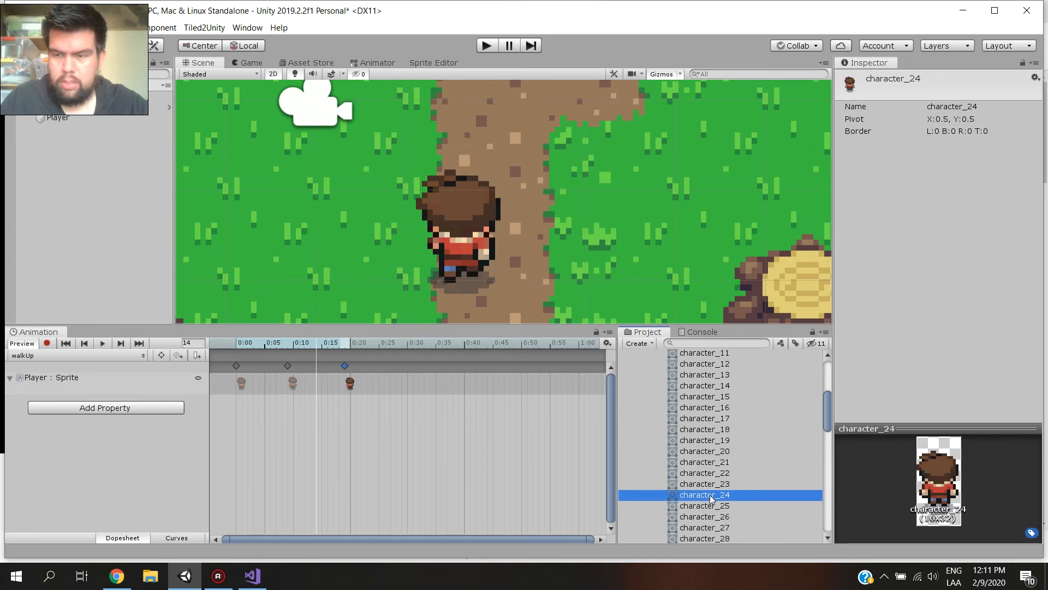
{"action": "left_click", "coordinate": [719, 506]}
{"action": "left_click", "coordinate": [721, 517]}
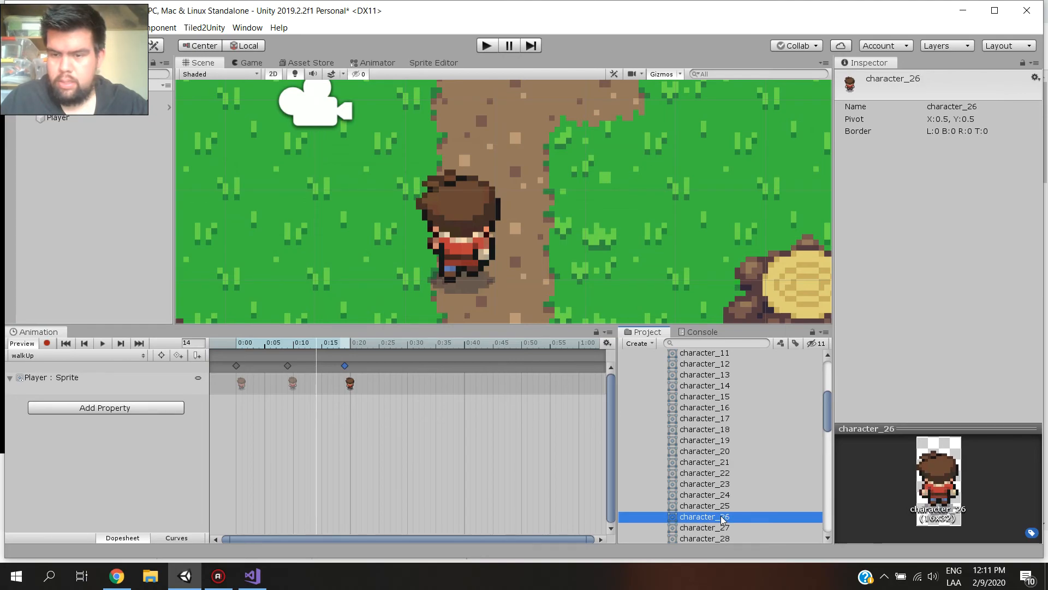
{"action": "left_click", "coordinate": [723, 527]}
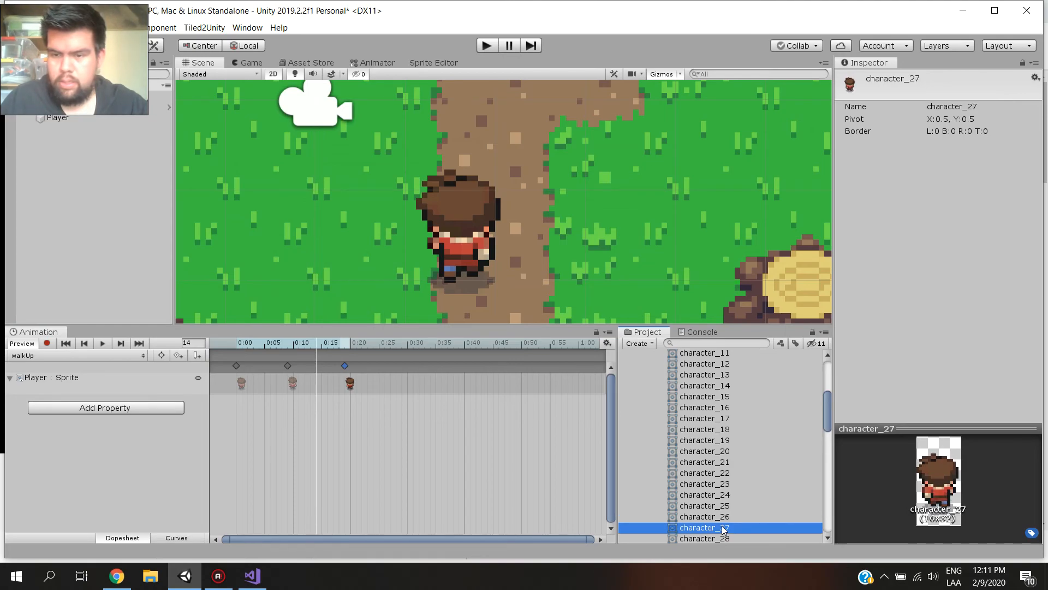
{"action": "left_click", "coordinate": [352, 384]}
{"action": "key", "text": "Delete"}
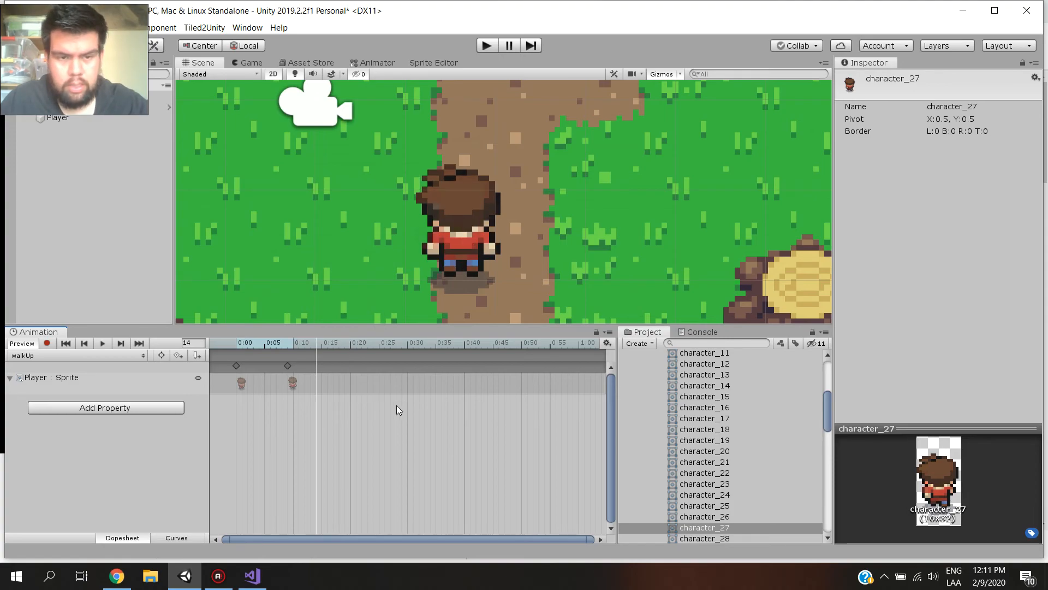
{"action": "left_click", "coordinate": [293, 383]}
{"action": "key", "text": "Delete"}
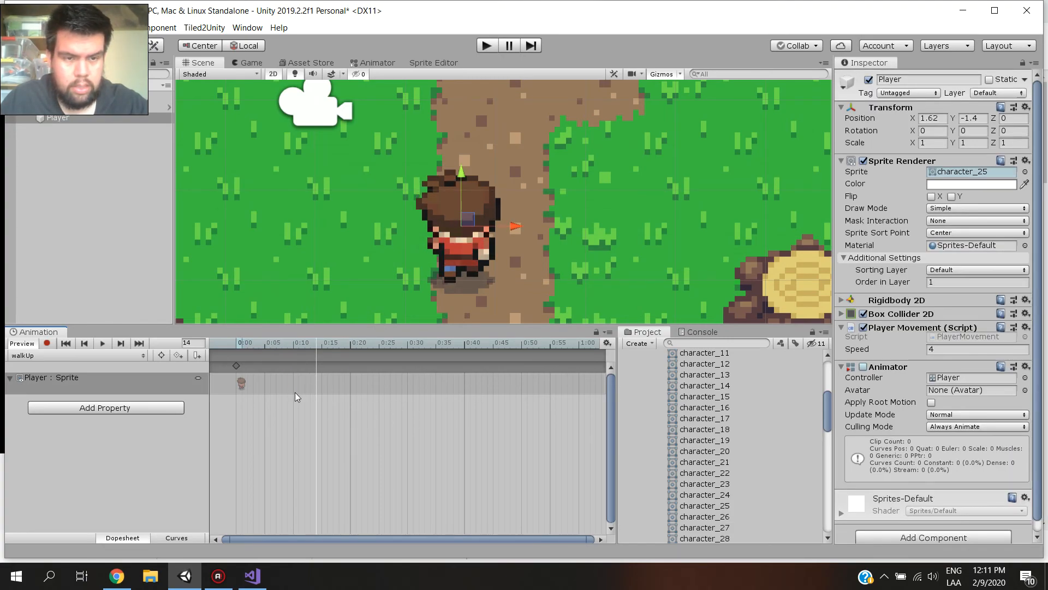
{"action": "key", "text": "Delete"}
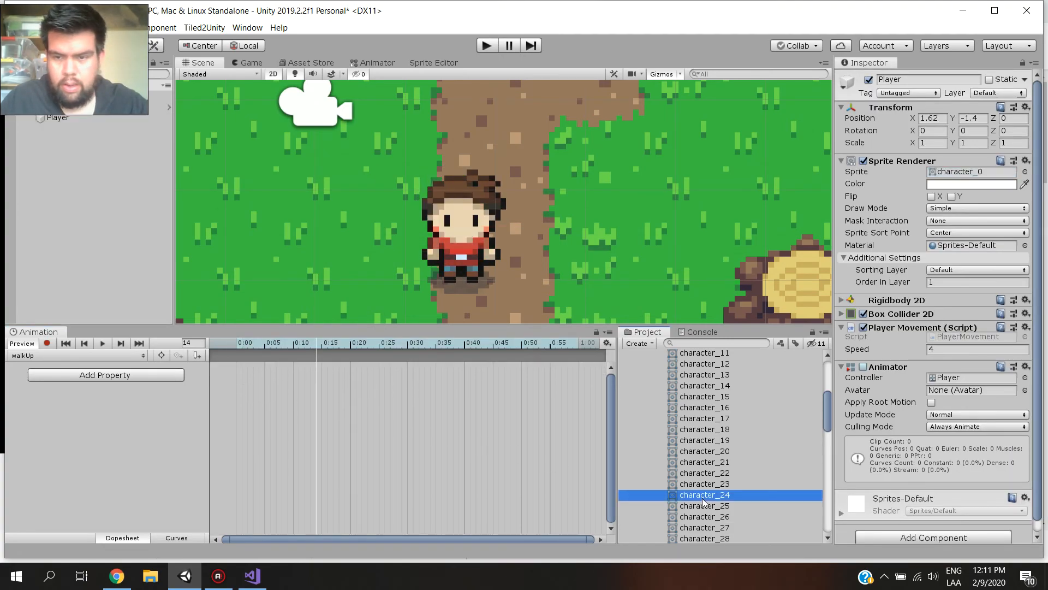
Add character_25 at 0:00, character_26 at 0:09 and character_27 at 0:19 on the walkUp timeline
{"action": "left_click", "coordinate": [701, 495]}
{"action": "key", "text": "Up"}
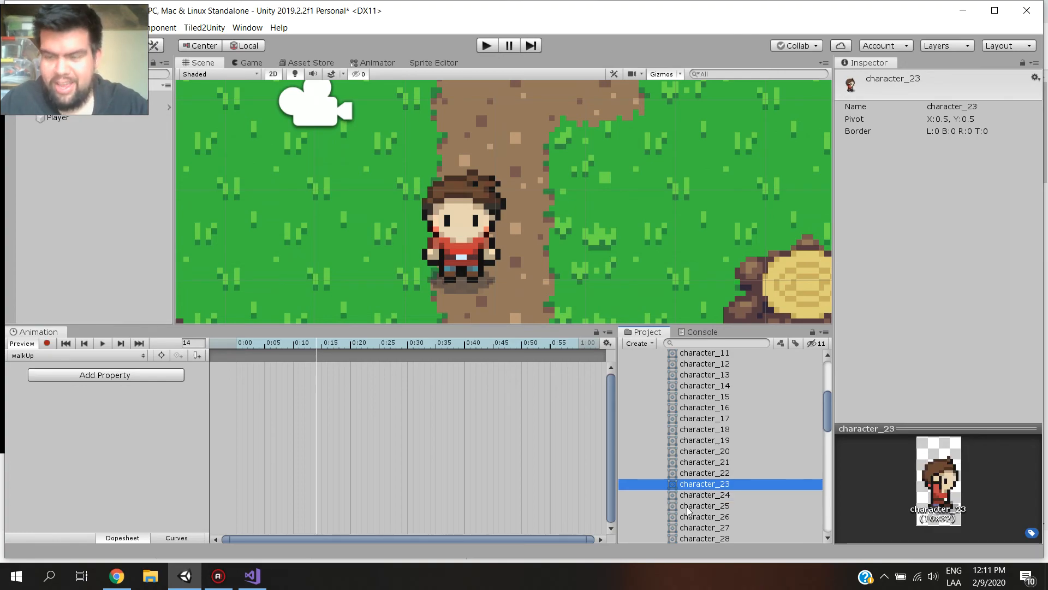
{"action": "key", "text": "Down"}
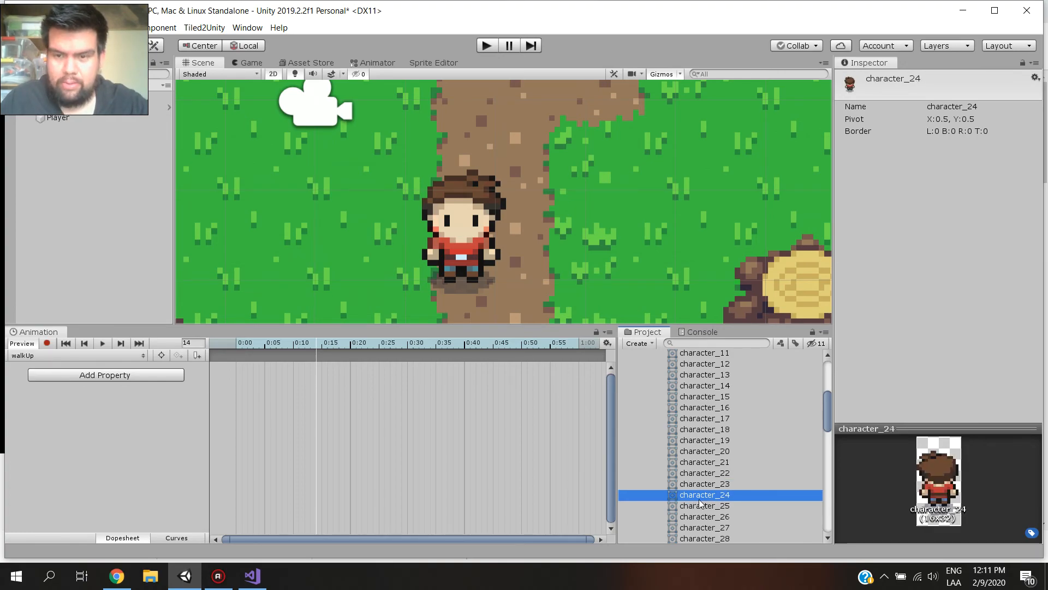
{"action": "left_click", "coordinate": [700, 507]}
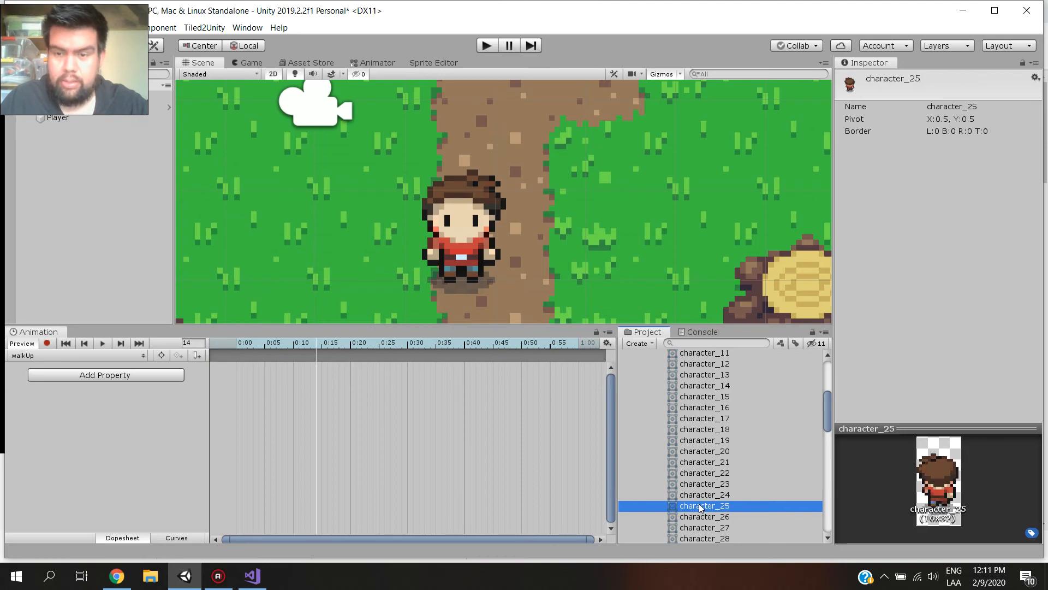
{"action": "left_click_drag", "start_coordinate": [701, 507], "coordinate": [240, 380]}
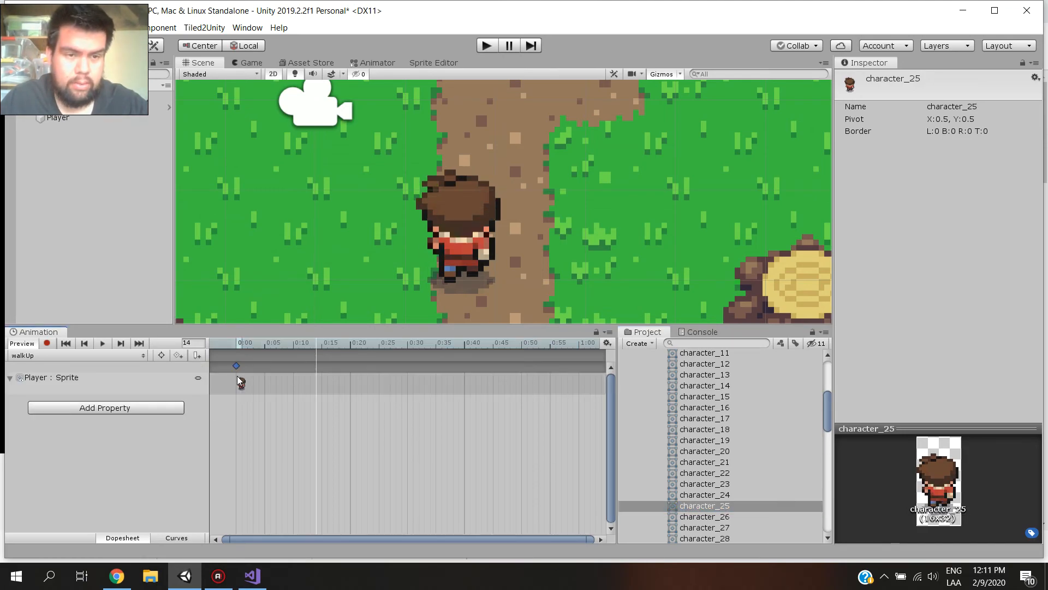
{"action": "left_click", "coordinate": [704, 517]}
{"action": "left_click_drag", "start_coordinate": [705, 517], "coordinate": [293, 383]}
{"action": "left_click_drag", "start_coordinate": [701, 528], "coordinate": [350, 394]}
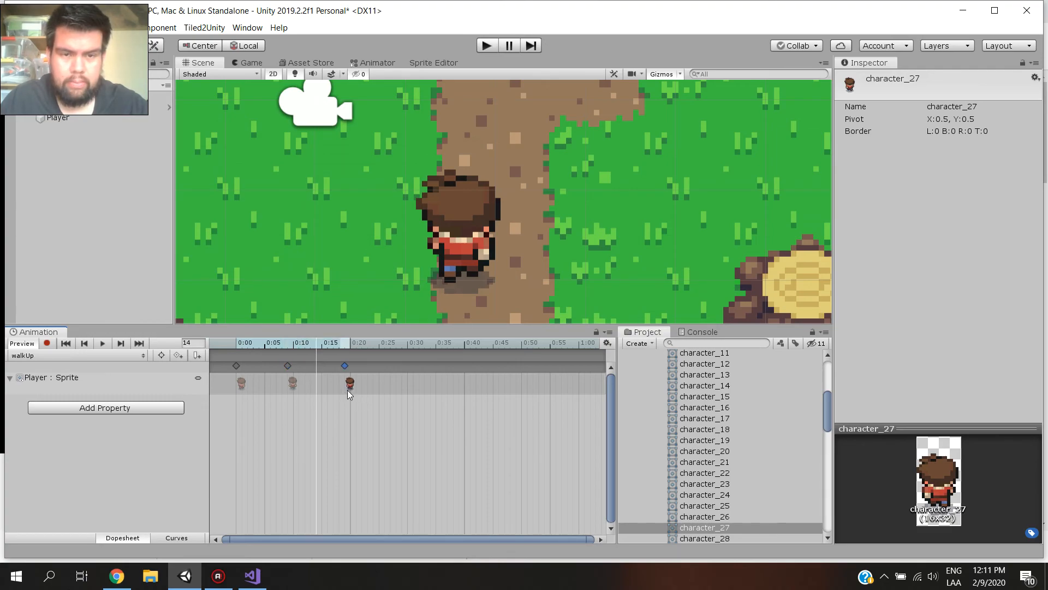
Add character_24 at 0:29 and 0:39 on the walkUp timeline and preview the animation
{"action": "left_click", "coordinate": [719, 539]}
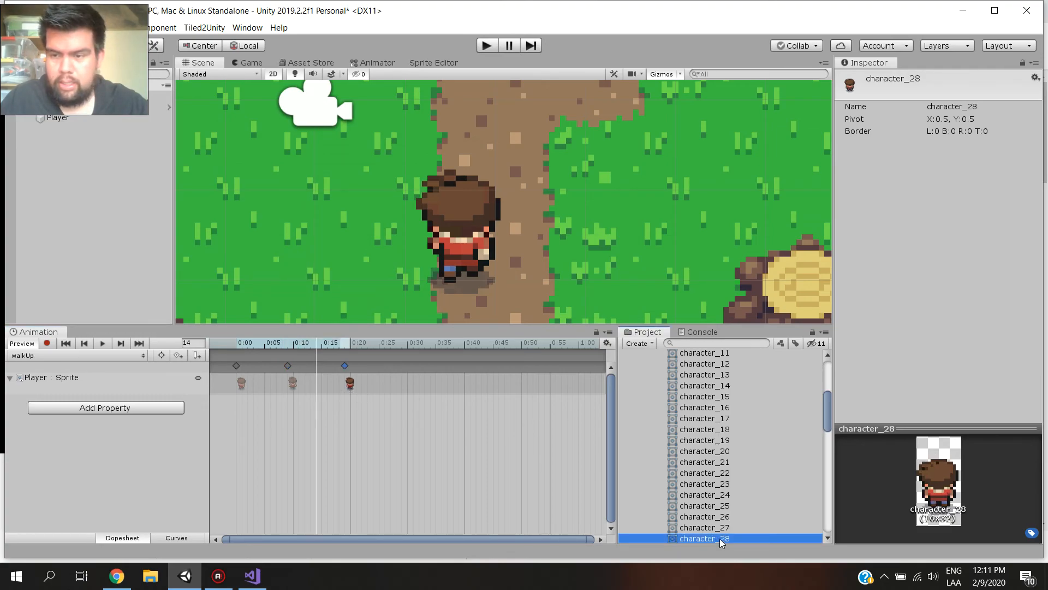
{"action": "left_click", "coordinate": [718, 528]}
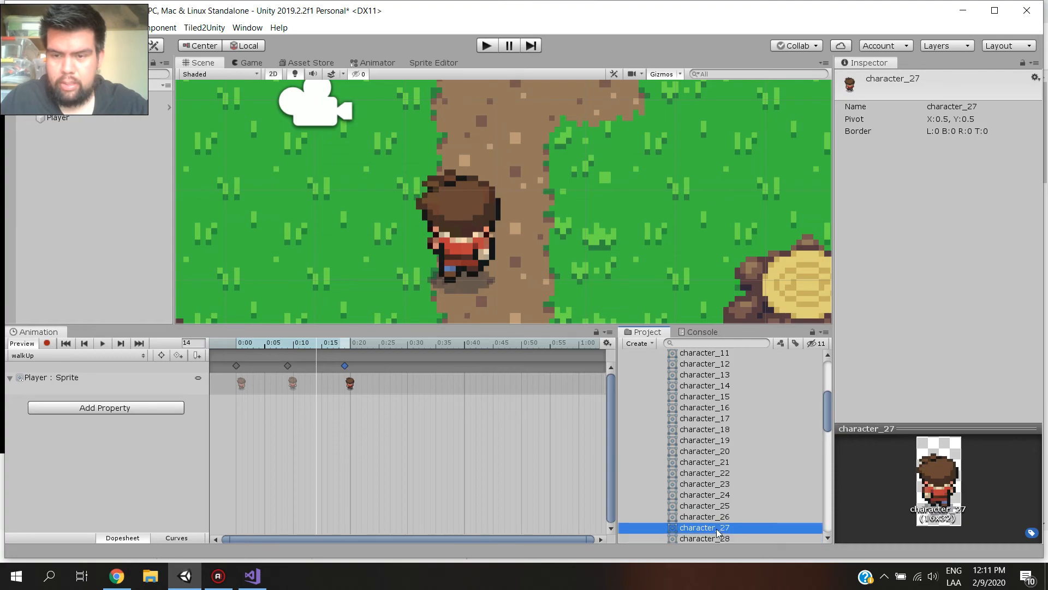
{"action": "left_click", "coordinate": [717, 496]}
{"action": "left_click_drag", "start_coordinate": [717, 497], "coordinate": [404, 390]}
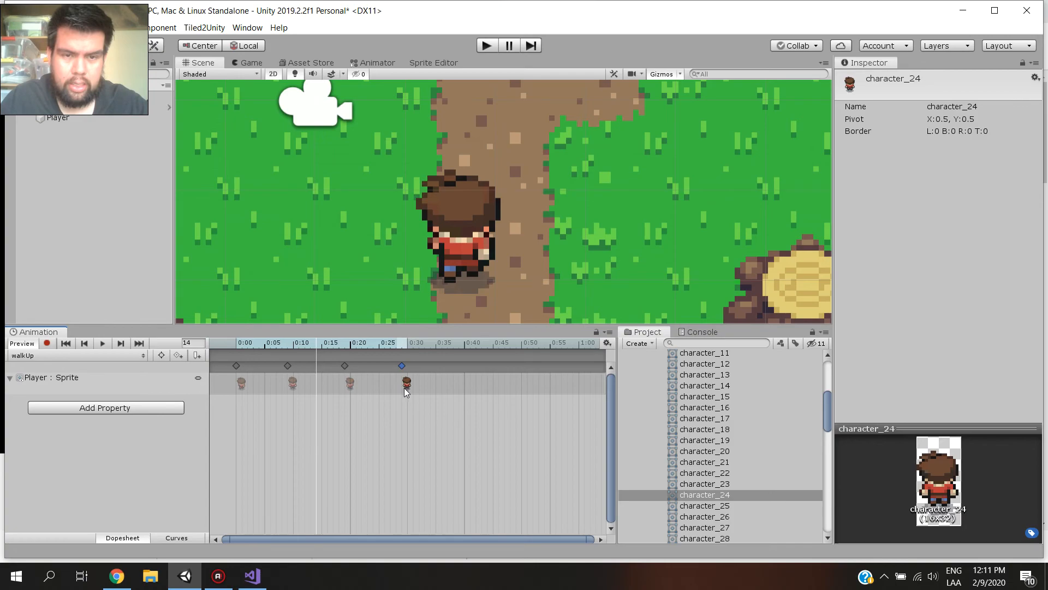
{"action": "left_click_drag", "start_coordinate": [716, 496], "coordinate": [461, 392]}
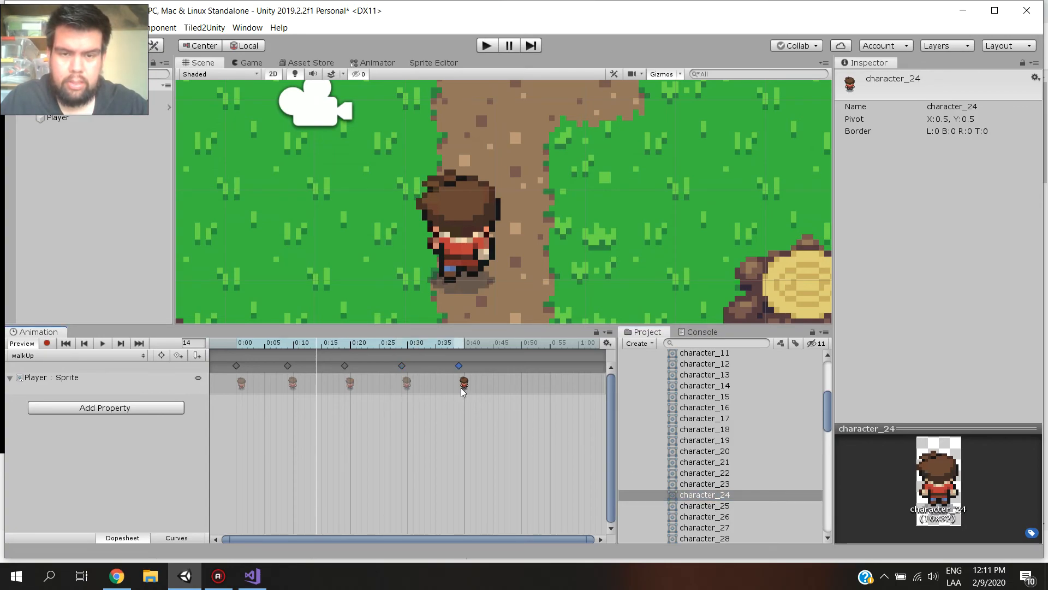
{"action": "left_click", "coordinate": [107, 342]}
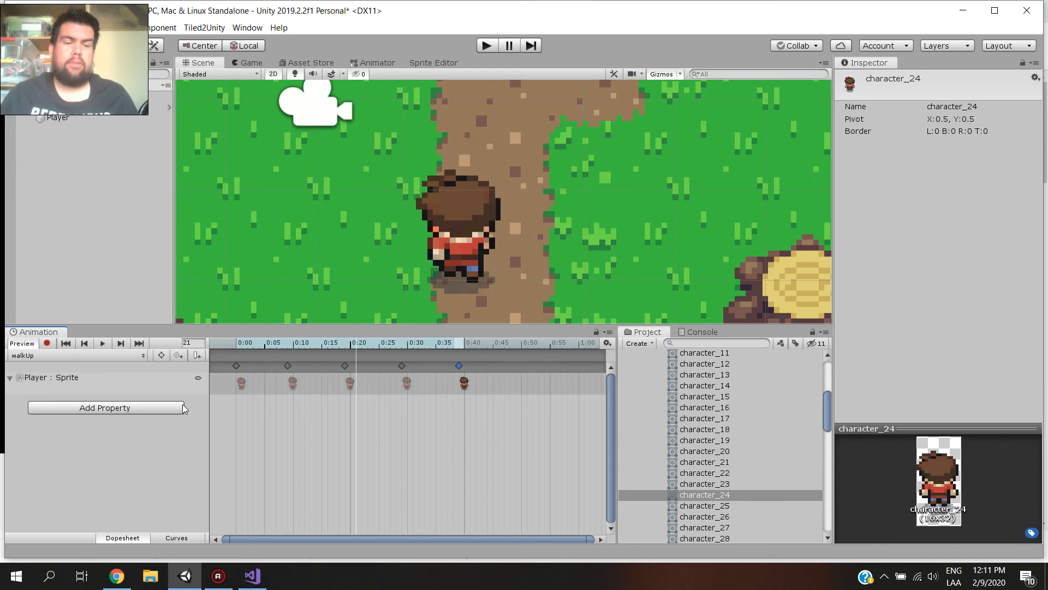
Create a new animation clip for the Player and save it as walkLeft.anim in the Player animations folder
{"action": "left_click", "coordinate": [96, 355]}
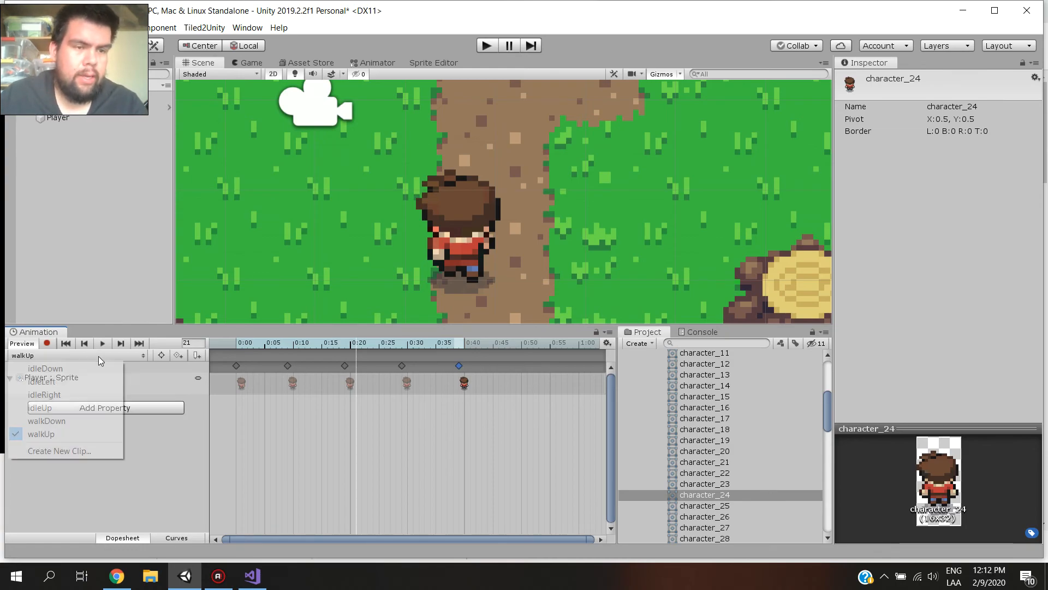
{"action": "left_click", "coordinate": [77, 451]}
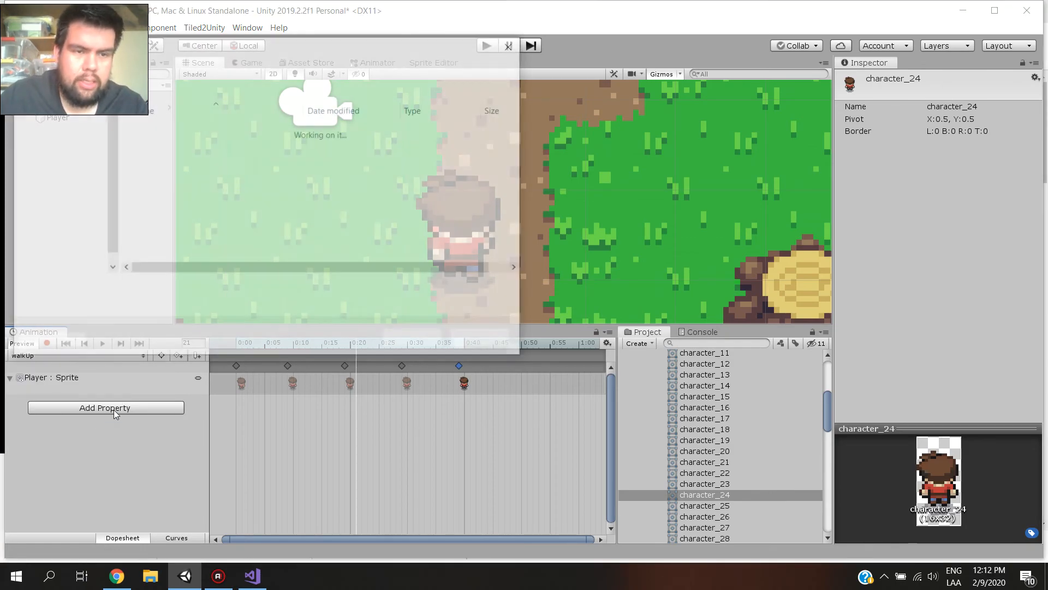
{"action": "left_click", "coordinate": [156, 288]}
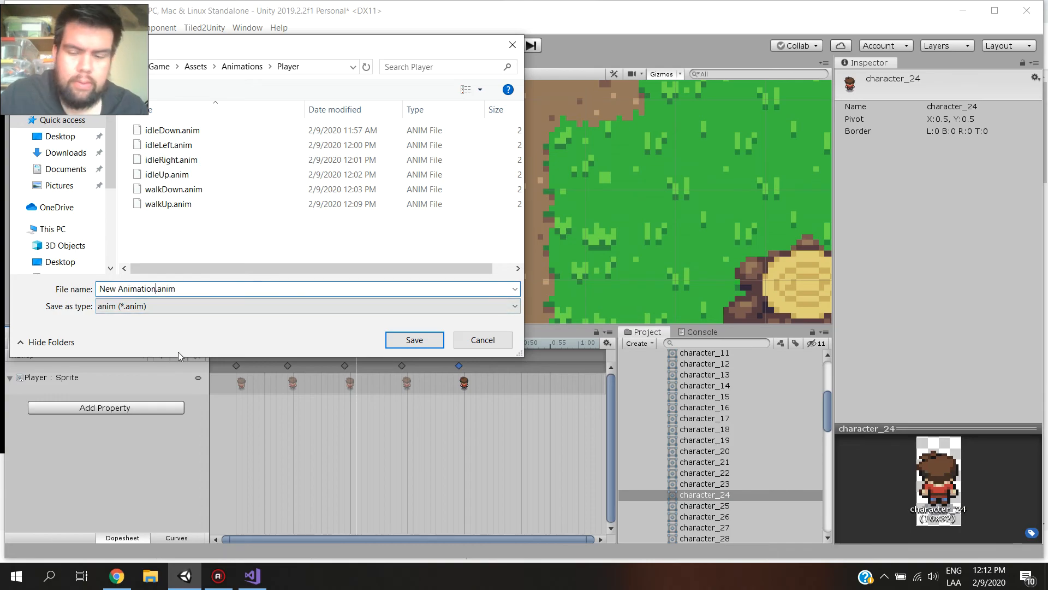
{"action": "key", "text": "BackSpace"}
{"action": "key", "text": "BackSpace"}
{"action": "key", "text": "BackSpace"}
{"action": "key", "text": "BackSpace"}
{"action": "key", "text": "BackSpace"}
{"action": "key", "text": "BackSpace"}
{"action": "key", "text": "BackSpace"}
{"action": "key", "text": "BackSpace"}
{"action": "key", "text": "BackSpace"}
{"action": "key", "text": "BackSpace"}
{"action": "key", "text": "BackSpace"}
{"action": "key", "text": "BackSpace"}
{"action": "key", "text": "BackSpace"}
{"action": "type", "text": "walkLeft"}
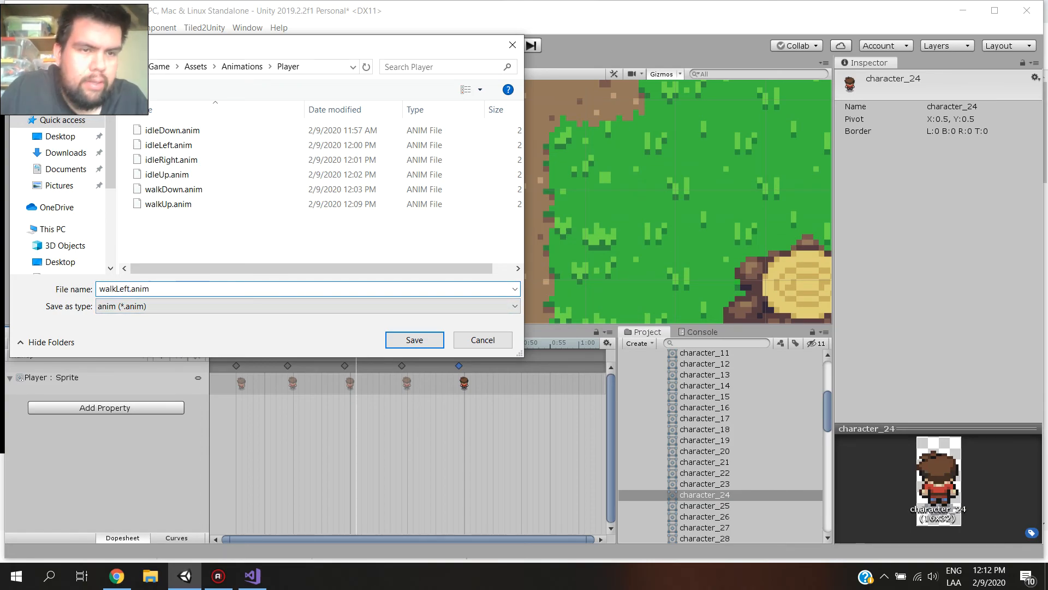
{"action": "left_click", "coordinate": [415, 339]}
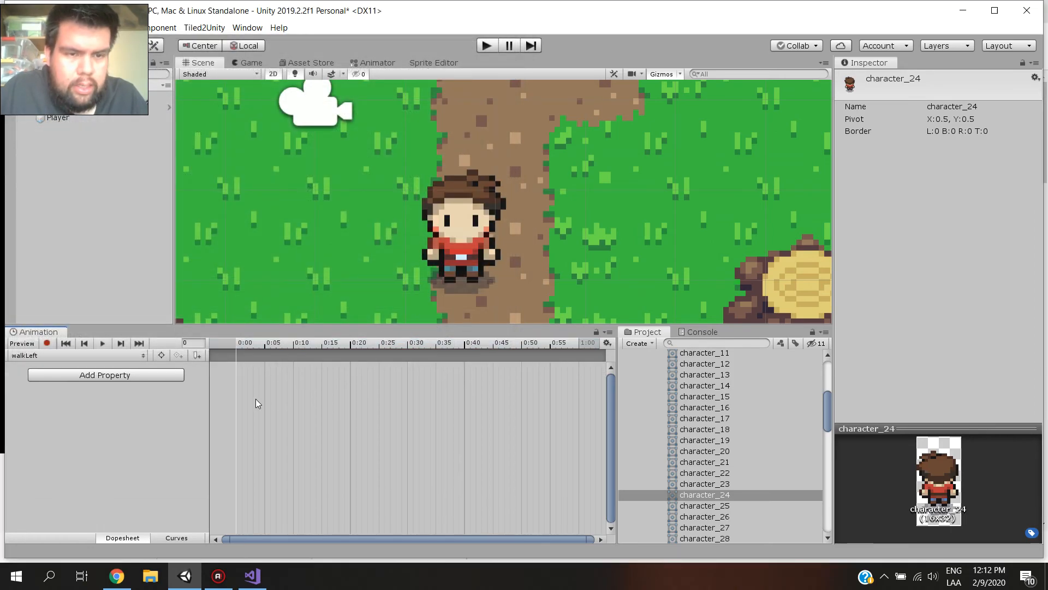
Examine the character sprites from character_27 onward to identify the left-facing walk frames
{"action": "scroll", "coordinate": [726, 481], "scroll_direction": "down", "scroll_amount": 2}
{"action": "left_click", "coordinate": [726, 484]}
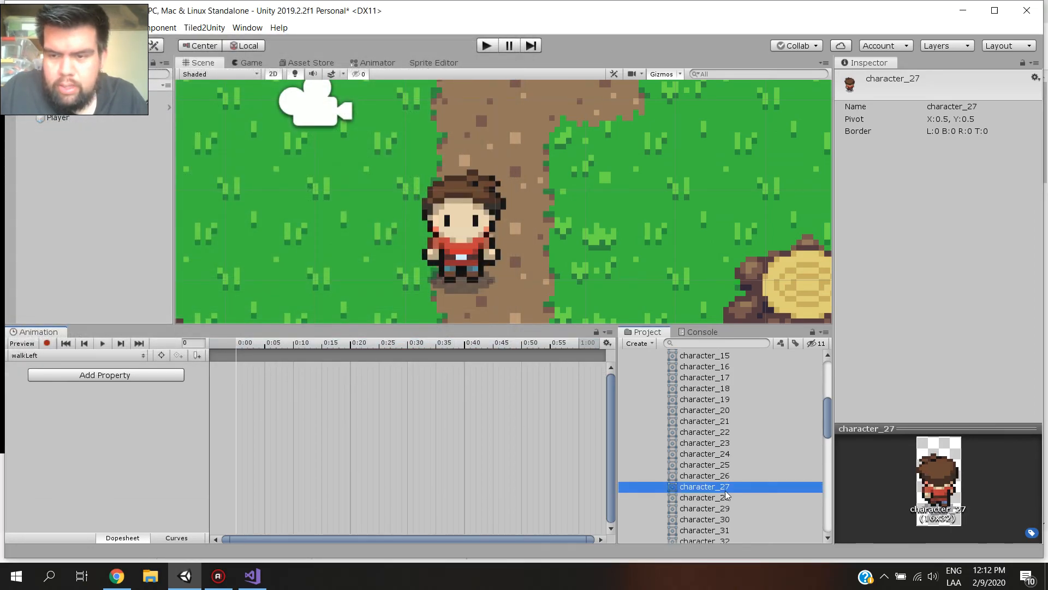
{"action": "left_click", "coordinate": [726, 494]}
{"action": "key", "text": "Down"}
{"action": "key", "text": "Down"}
{"action": "key", "text": "Down"}
{"action": "key", "text": "Down"}
{"action": "key", "text": "Down"}
{"action": "key", "text": "Down"}
{"action": "key", "text": "Down"}
{"action": "key", "text": "Down"}
{"action": "key", "text": "Down"}
{"action": "key", "text": "Down"}
{"action": "key", "text": "Down"}
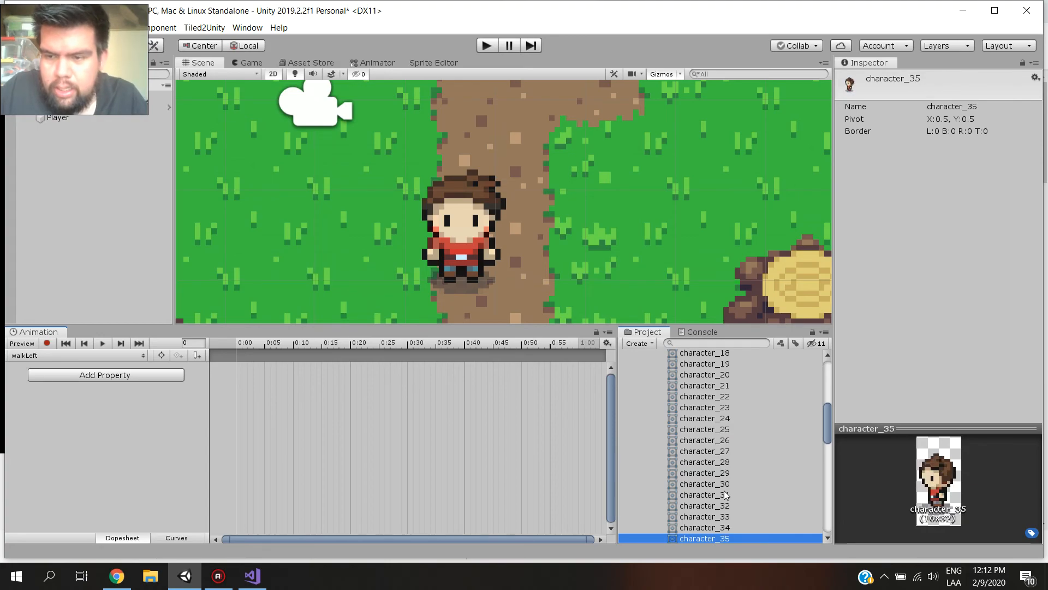
{"action": "key", "text": "Up"}
{"action": "key", "text": "Up"}
{"action": "key", "text": "Up"}
{"action": "key", "text": "Up"}
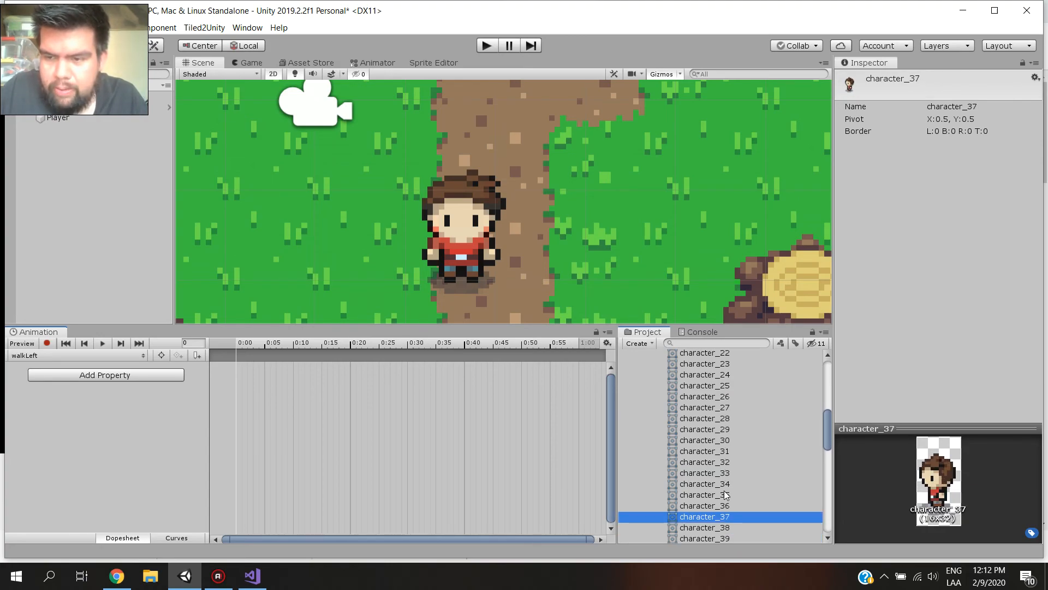
{"action": "key", "text": "Up"}
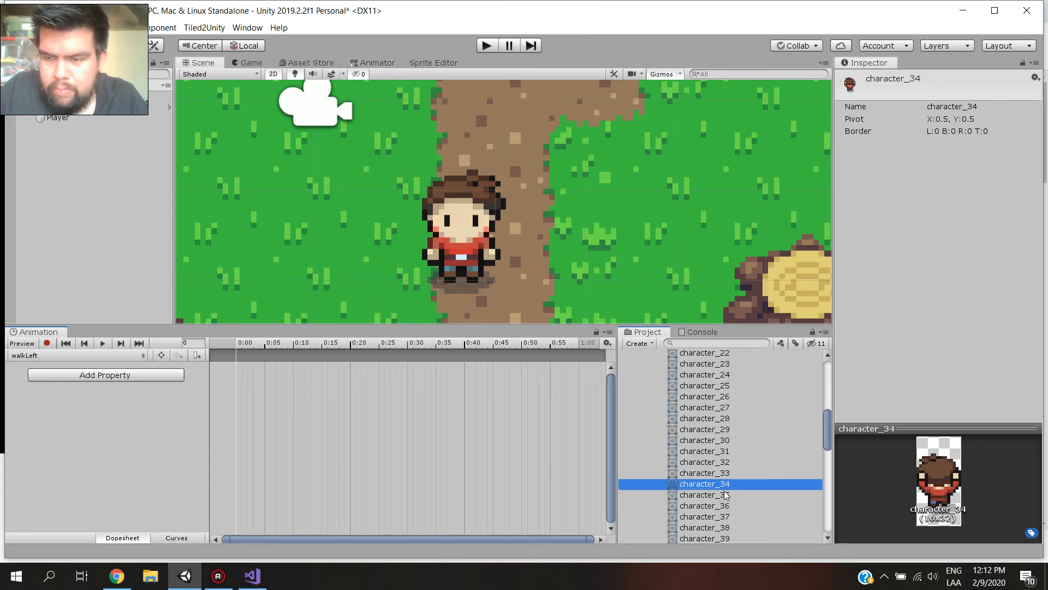
{"action": "key", "text": "Down"}
{"action": "key", "text": "Down"}
{"action": "left_click_drag", "start_coordinate": [731, 507], "coordinate": [240, 382]}
{"action": "left_click_drag", "start_coordinate": [672, 520], "coordinate": [288, 388]}
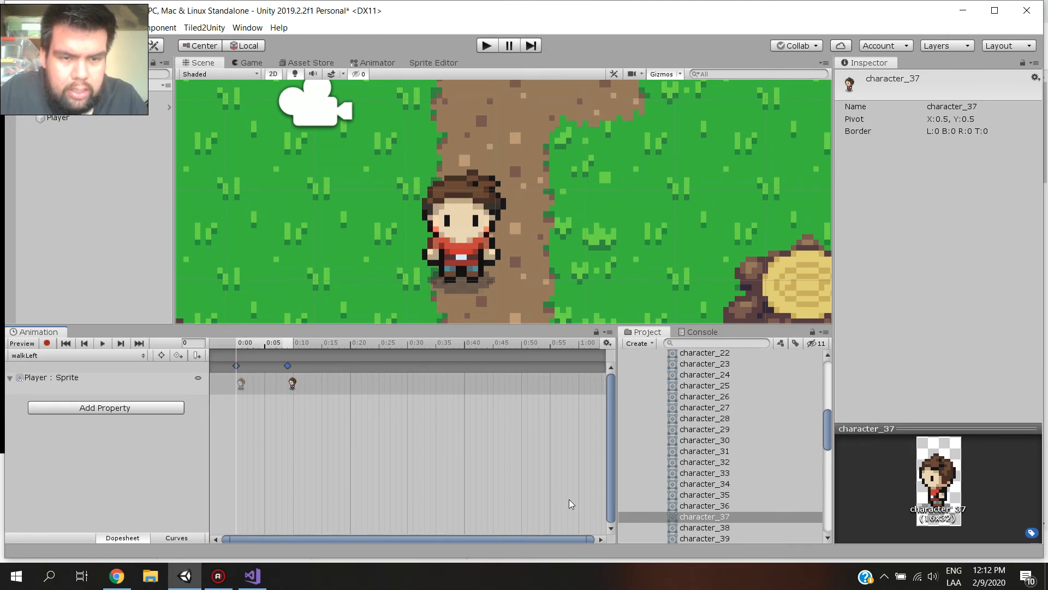
{"action": "left_click", "coordinate": [289, 367]}
{"action": "left_click_drag", "start_coordinate": [292, 384], "coordinate": [293, 386]}
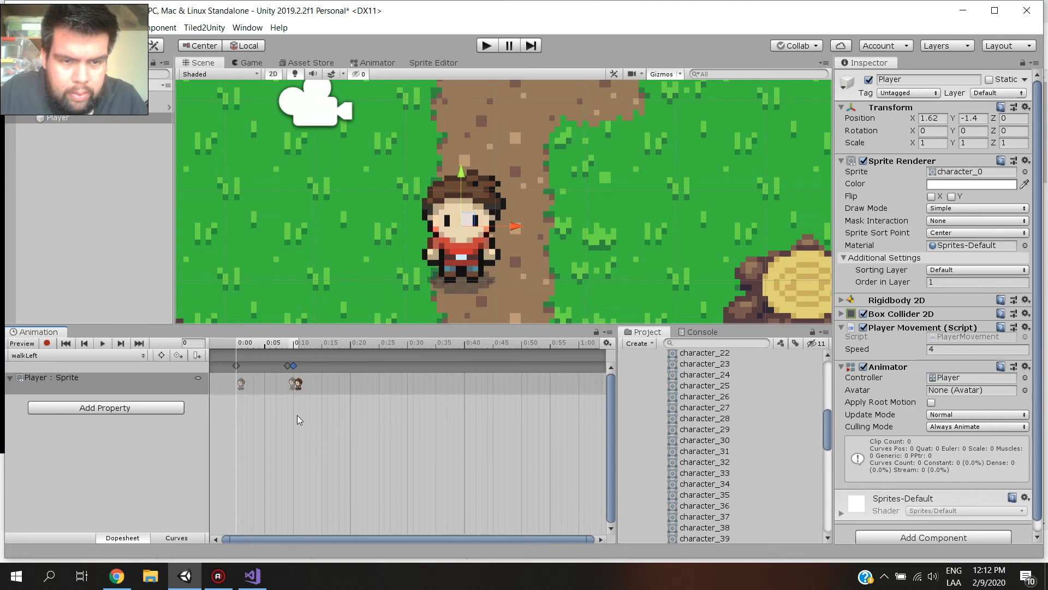
{"action": "left_click_drag", "start_coordinate": [294, 384], "coordinate": [296, 394]}
{"action": "key", "text": "Delete"}
{"action": "key", "text": "Delete"}
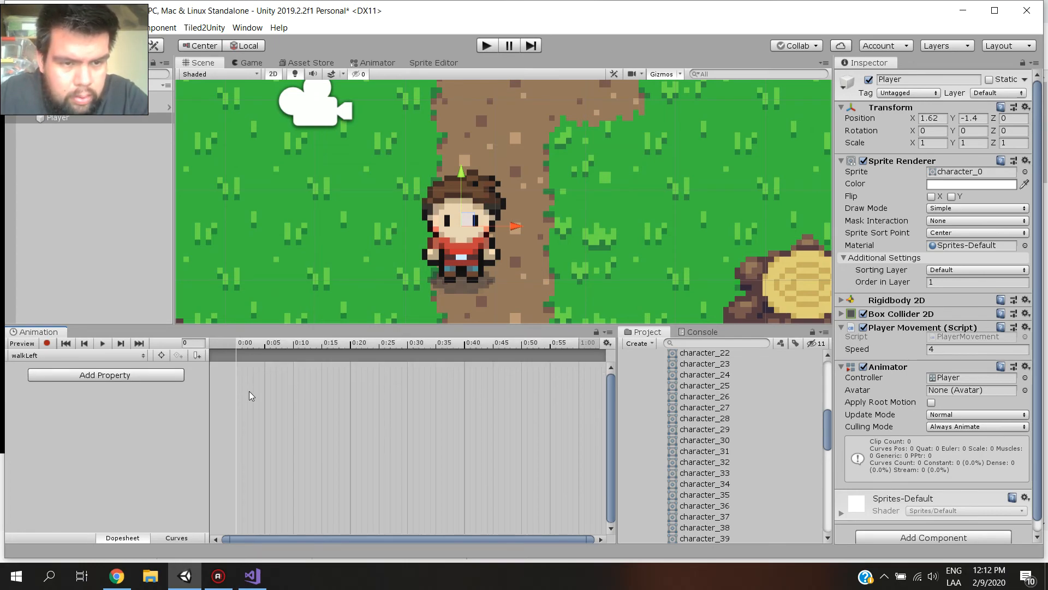
Add character_36 at 0:00, character_37 at 0:10 and character_38 at 0:19 on the walkLeft timeline
{"action": "left_click", "coordinate": [701, 485]}
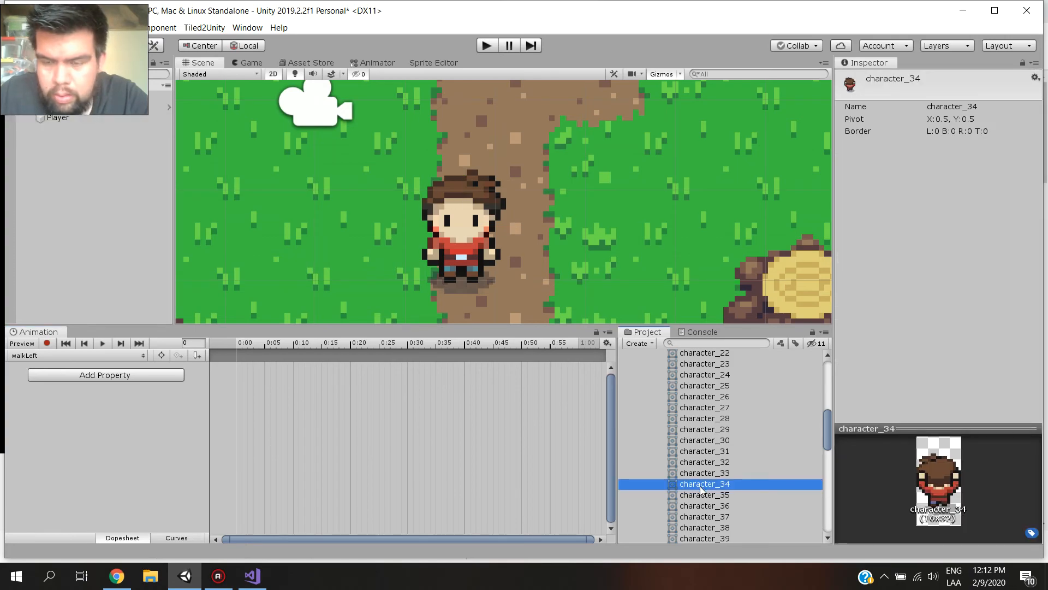
{"action": "left_click", "coordinate": [699, 496]}
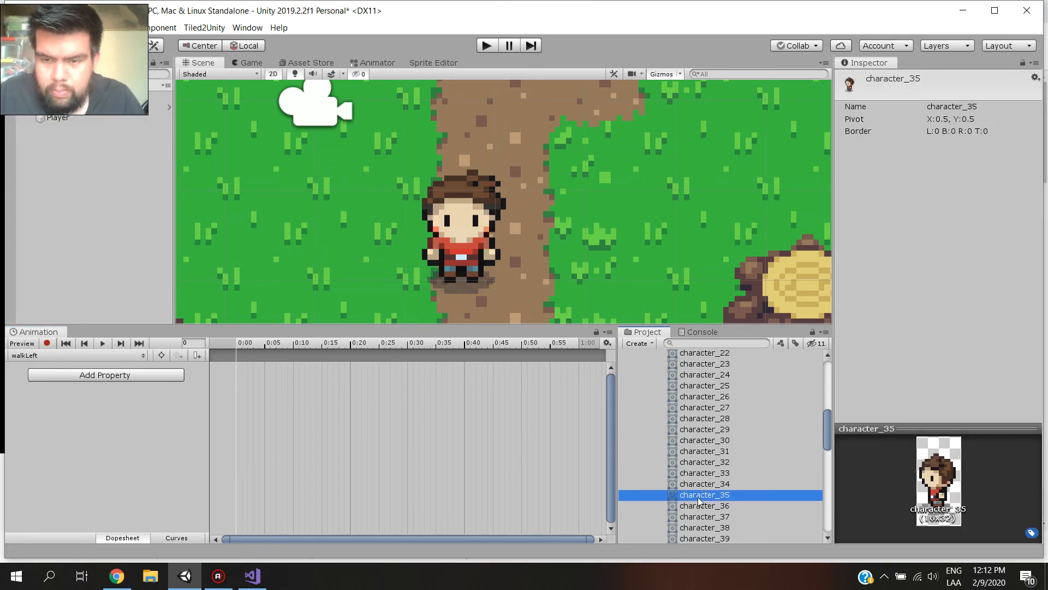
{"action": "left_click", "coordinate": [701, 506]}
{"action": "left_click_drag", "start_coordinate": [702, 508], "coordinate": [240, 384]}
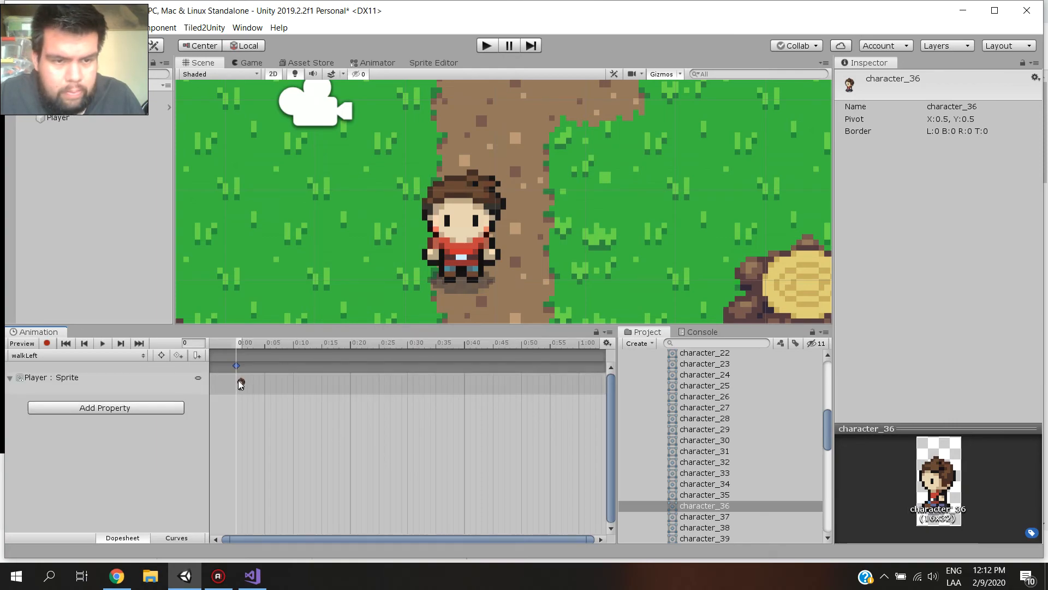
{"action": "left_click", "coordinate": [702, 517]}
{"action": "left_click_drag", "start_coordinate": [705, 519], "coordinate": [291, 383]}
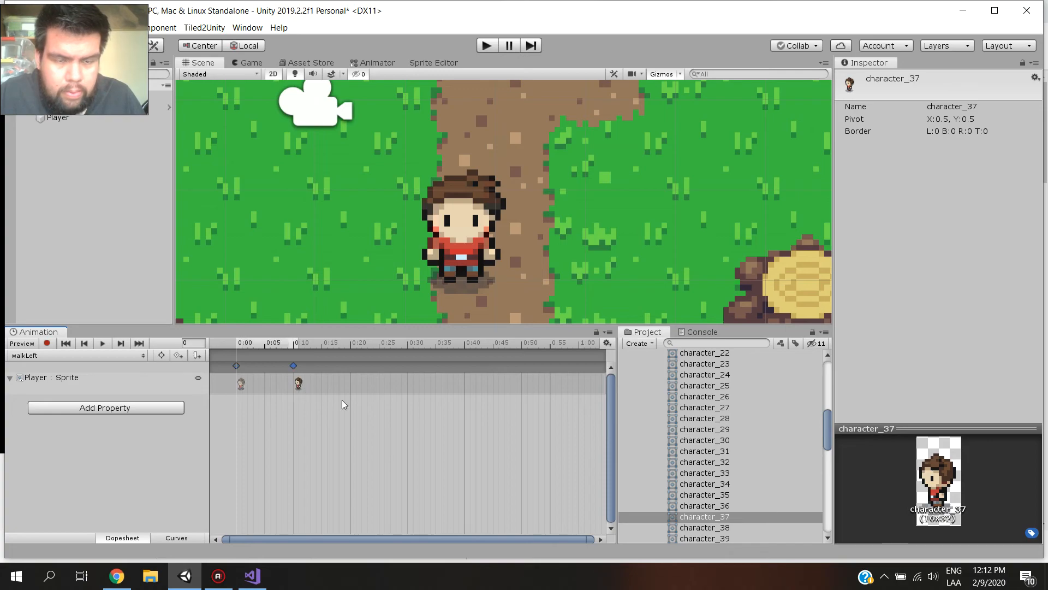
{"action": "left_click", "coordinate": [705, 528]}
{"action": "left_click_drag", "start_coordinate": [726, 528], "coordinate": [349, 383]}
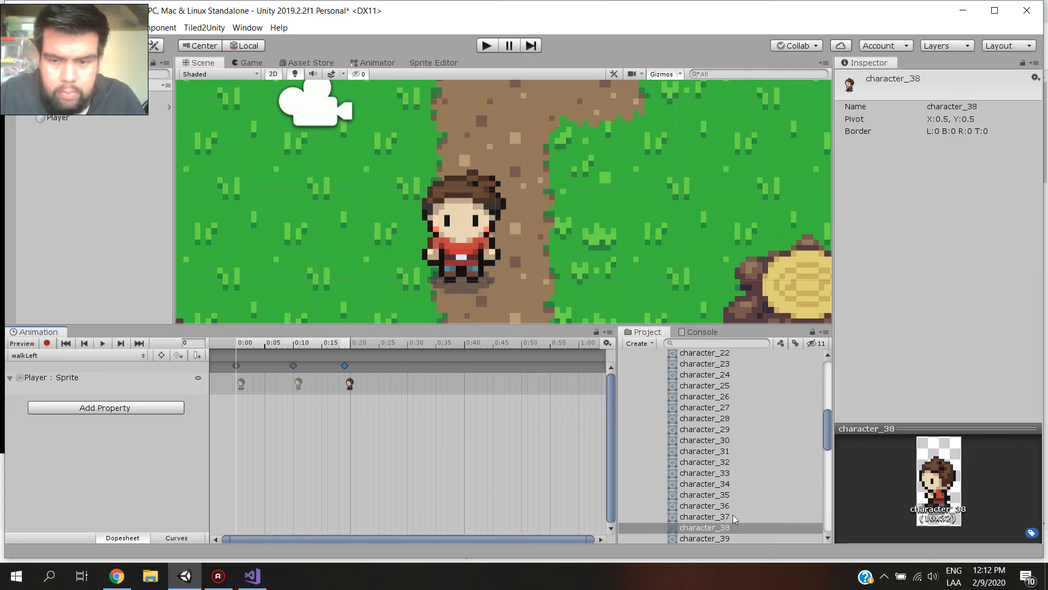
Add character_35 at 0:29 and again at 0:39 on the walkLeft timeline
{"action": "left_click", "coordinate": [705, 495]}
{"action": "left_click_drag", "start_coordinate": [728, 495], "coordinate": [405, 389]}
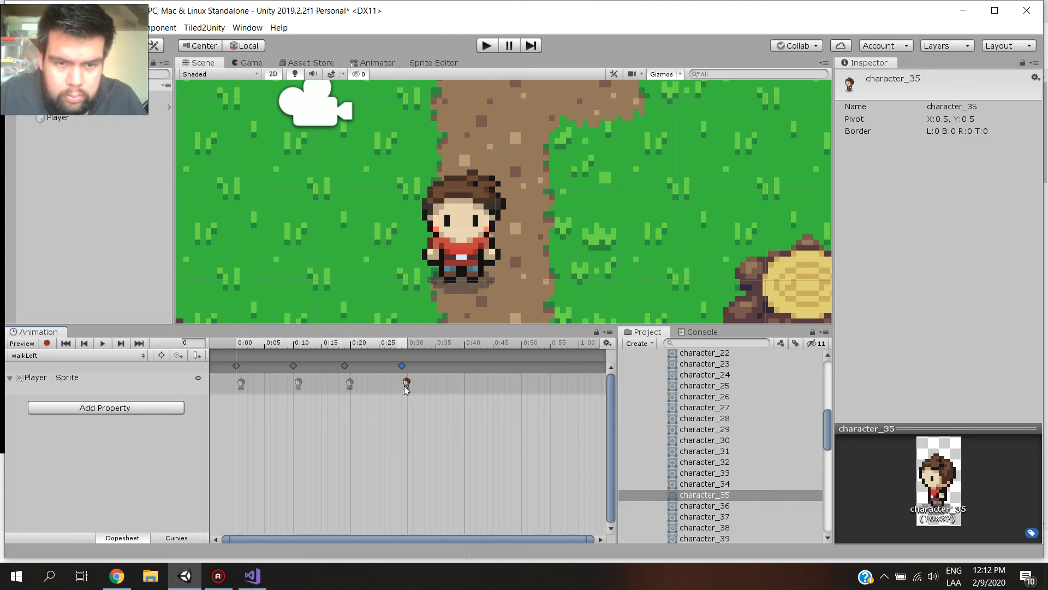
{"action": "left_click_drag", "start_coordinate": [690, 494], "coordinate": [459, 383]}
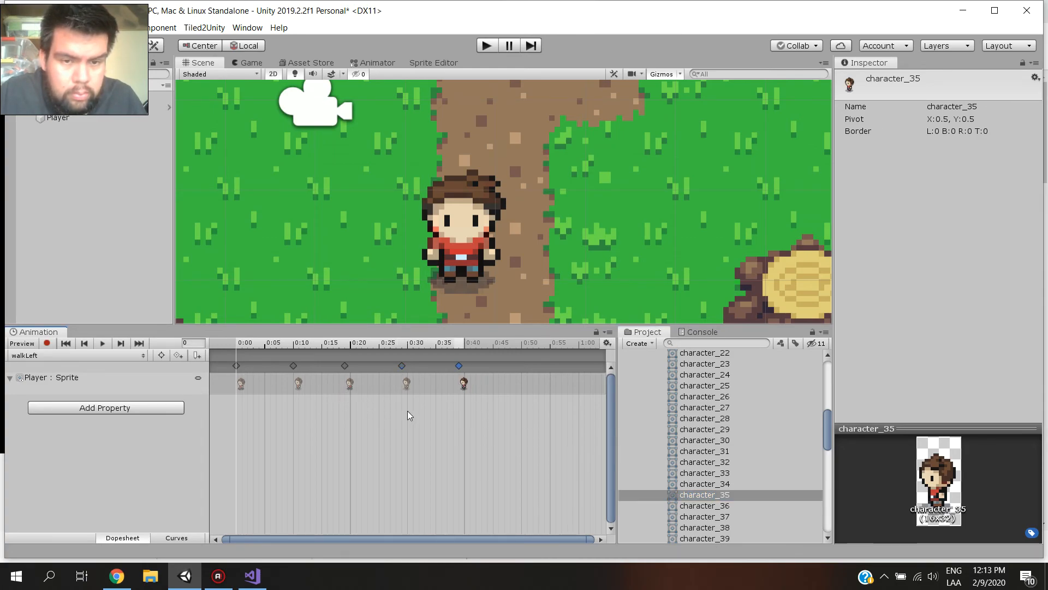
Move the last three walkLeft keys to 0:20, 0:30 and 0:40, and preview the animation
{"action": "left_click", "coordinate": [299, 384]}
{"action": "left_click", "coordinate": [350, 383]}
{"action": "left_click_drag", "start_coordinate": [351, 388], "coordinate": [470, 385]}
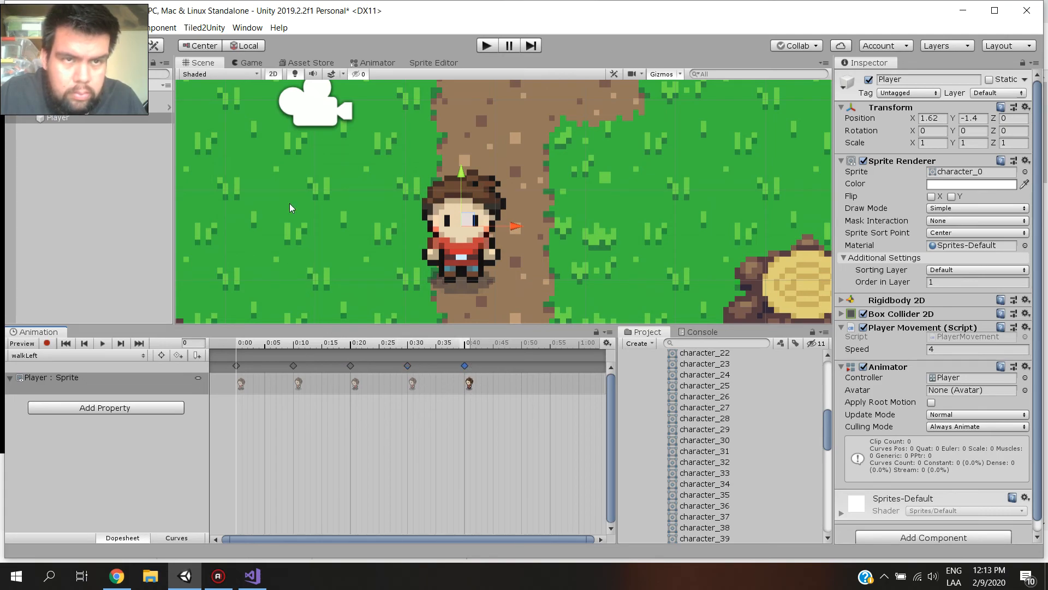
{"action": "left_click", "coordinate": [102, 343]}
{"action": "left_click", "coordinate": [104, 343]}
{"action": "left_click", "coordinate": [104, 342]}
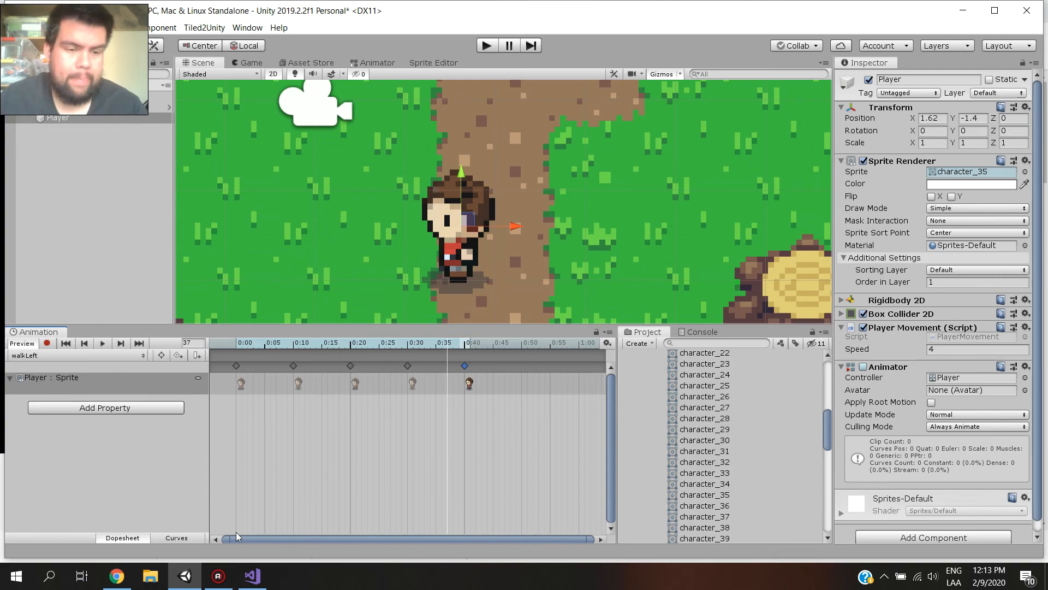
{"action": "mouse_move", "coordinate": [116, 576]}
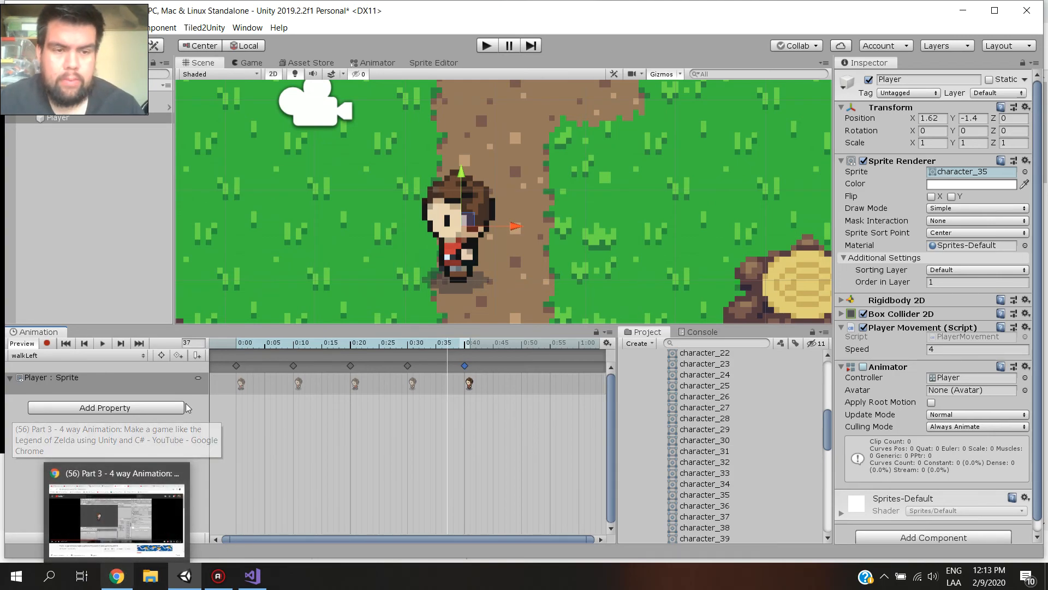
Create a new animation clip for the Player named walkRight in the Animations/Player folder
{"action": "left_click", "coordinate": [79, 355]}
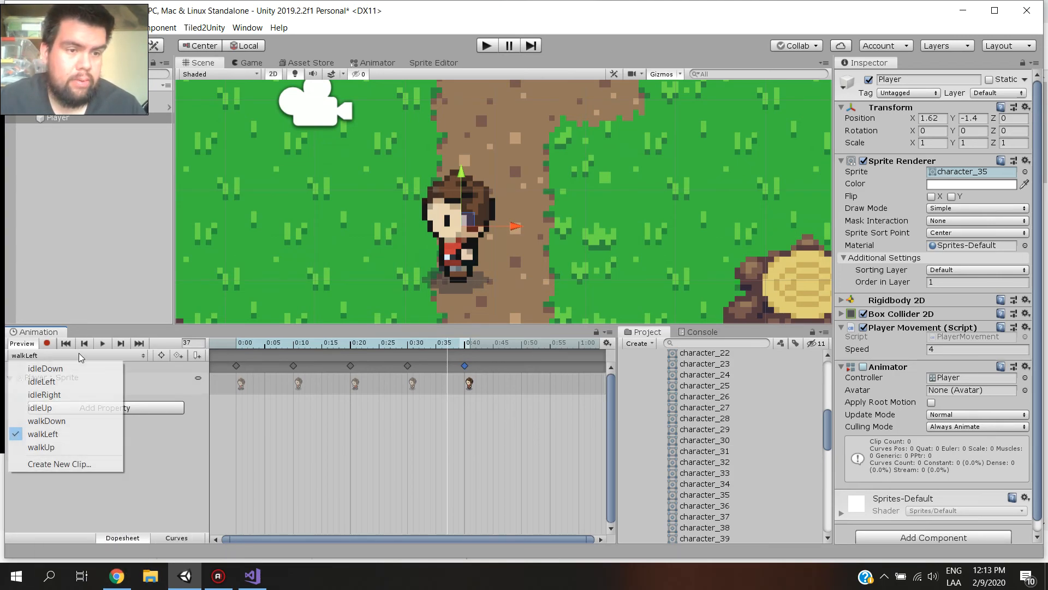
{"action": "left_click", "coordinate": [62, 463]}
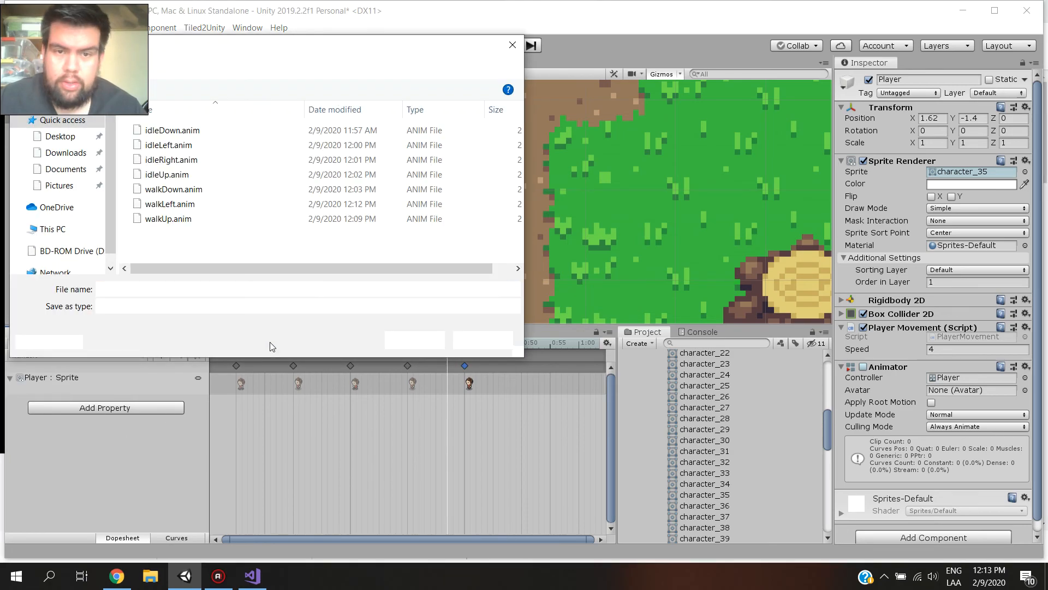
{"action": "left_click", "coordinate": [304, 289]}
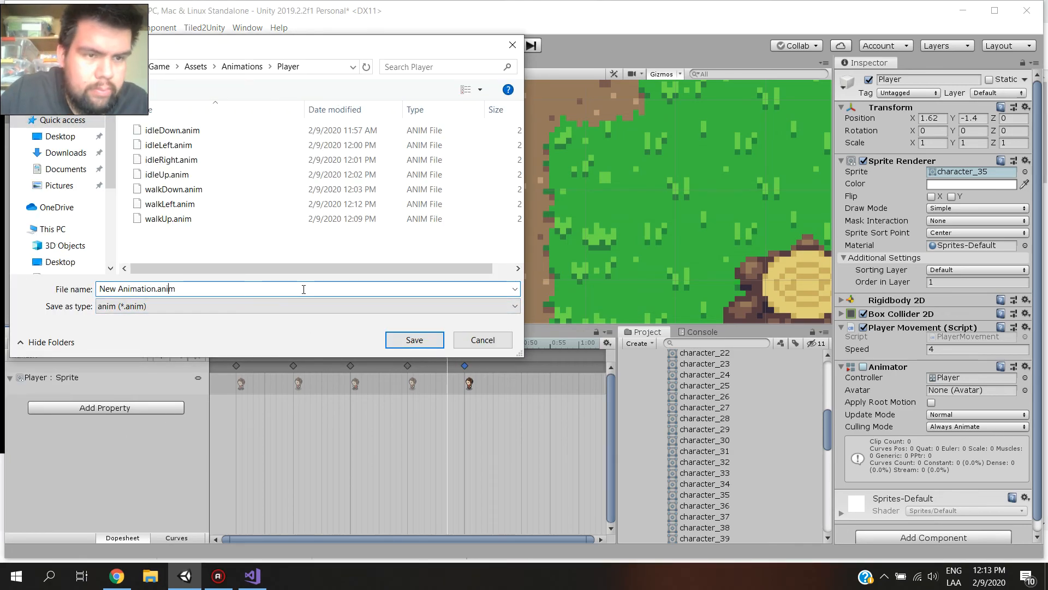
{"action": "key", "text": "BackSpace"}
{"action": "key", "text": "BackSpace"}
{"action": "key", "text": "BackSpace"}
{"action": "key", "text": "BackSpace"}
{"action": "key", "text": "BackSpace"}
{"action": "key", "text": "BackSpace"}
{"action": "key", "text": "BackSpace"}
{"action": "key", "text": "BackSpace"}
{"action": "key", "text": "BackSpace"}
{"action": "key", "text": "BackSpace"}
{"action": "key", "text": "BackSpace"}
{"action": "key", "text": "BackSpace"}
{"action": "key", "text": "BackSpace"}
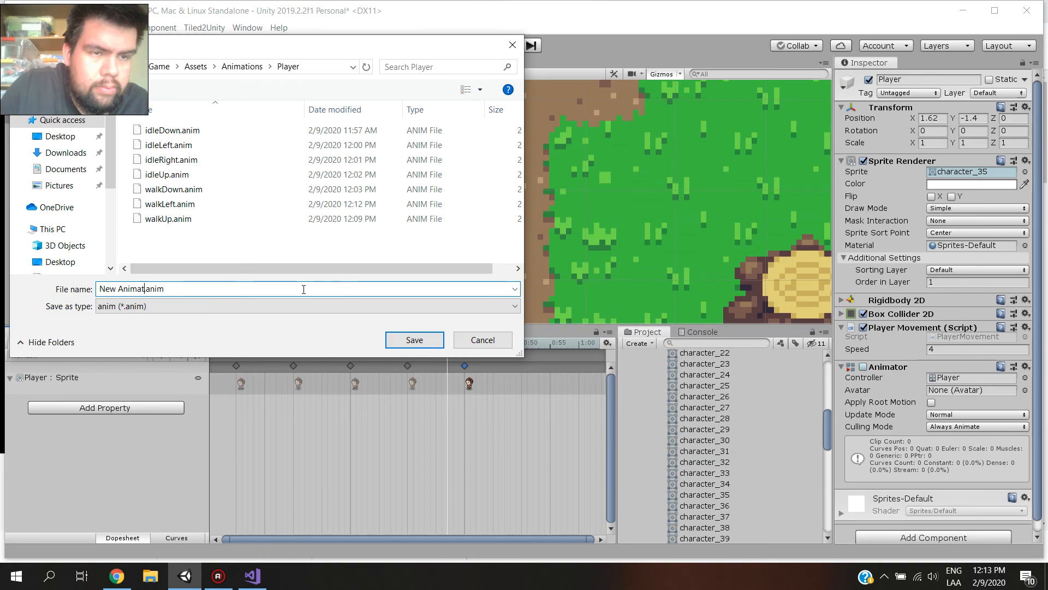
{"action": "type", "text": "walkRight"}
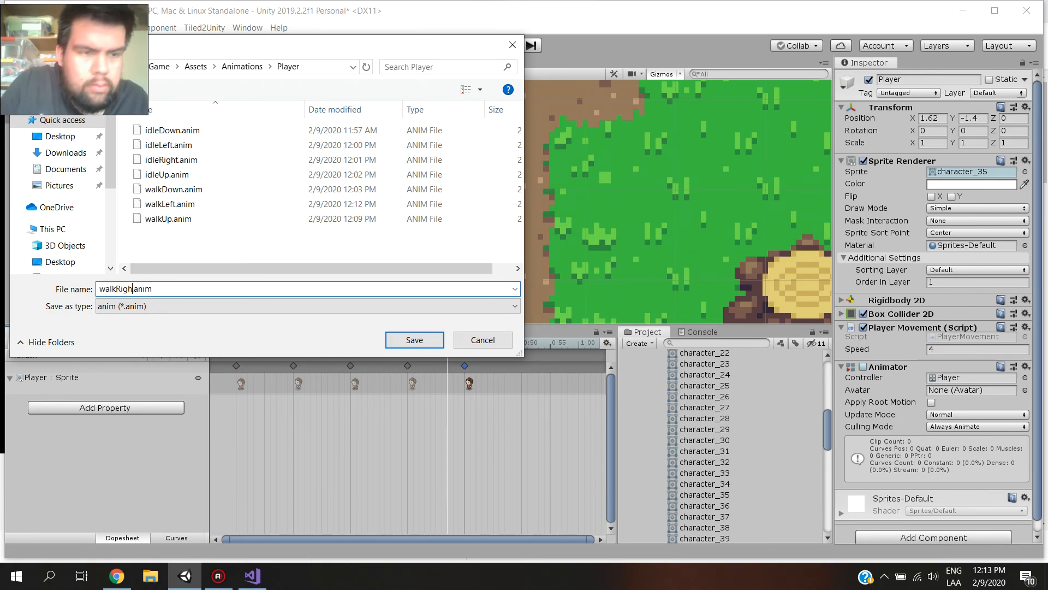
{"action": "key", "text": "Return"}
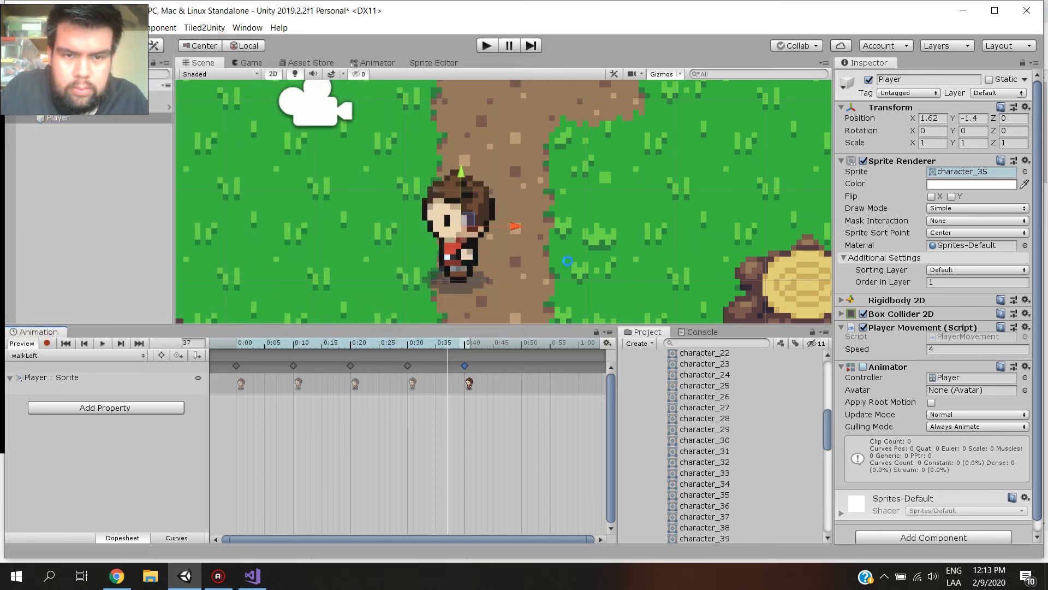
Examine the character sprites between character_11 and character_77 to identify the right-facing walk frames
{"action": "scroll", "coordinate": [710, 413], "scroll_direction": "up", "scroll_amount": 2}
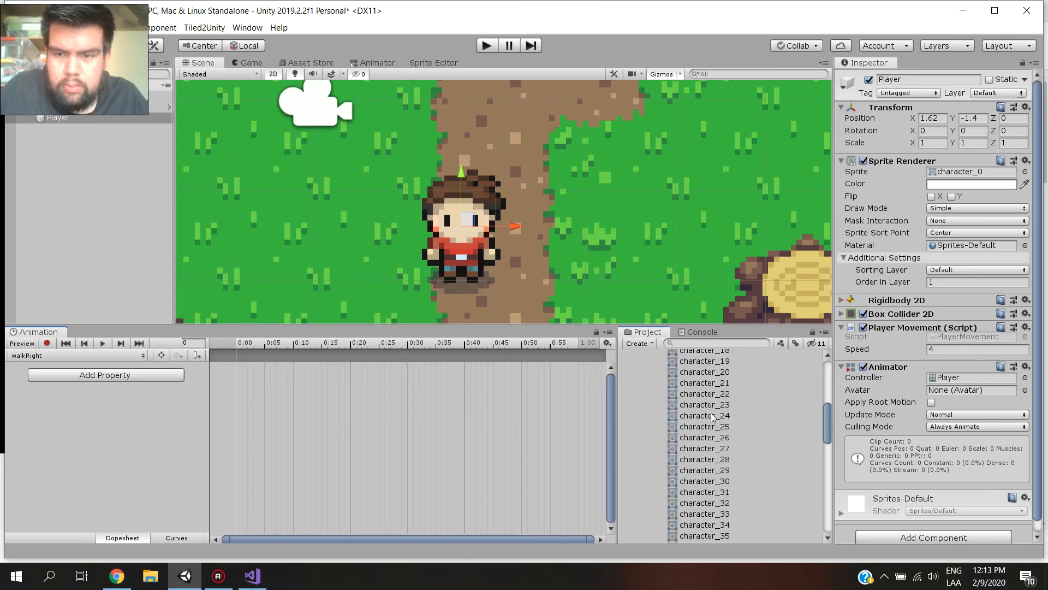
{"action": "left_click", "coordinate": [711, 415]}
{"action": "key", "text": "Down"}
{"action": "key", "text": "Down"}
{"action": "key", "text": "Down"}
{"action": "key", "text": "Down"}
{"action": "key", "text": "Down"}
{"action": "key", "text": "Down"}
{"action": "key", "text": "Down"}
{"action": "key", "text": "Down"}
{"action": "key", "text": "Down"}
{"action": "key", "text": "Down"}
{"action": "key", "text": "Down"}
{"action": "key", "text": "Down"}
{"action": "key", "text": "Down"}
{"action": "key", "text": "Down"}
{"action": "key", "text": "Down"}
{"action": "key", "text": "Down"}
{"action": "key", "text": "Down"}
{"action": "key", "text": "Down"}
{"action": "key", "text": "Down"}
{"action": "key", "text": "Down"}
{"action": "key", "text": "Up"}
{"action": "key", "text": "Up"}
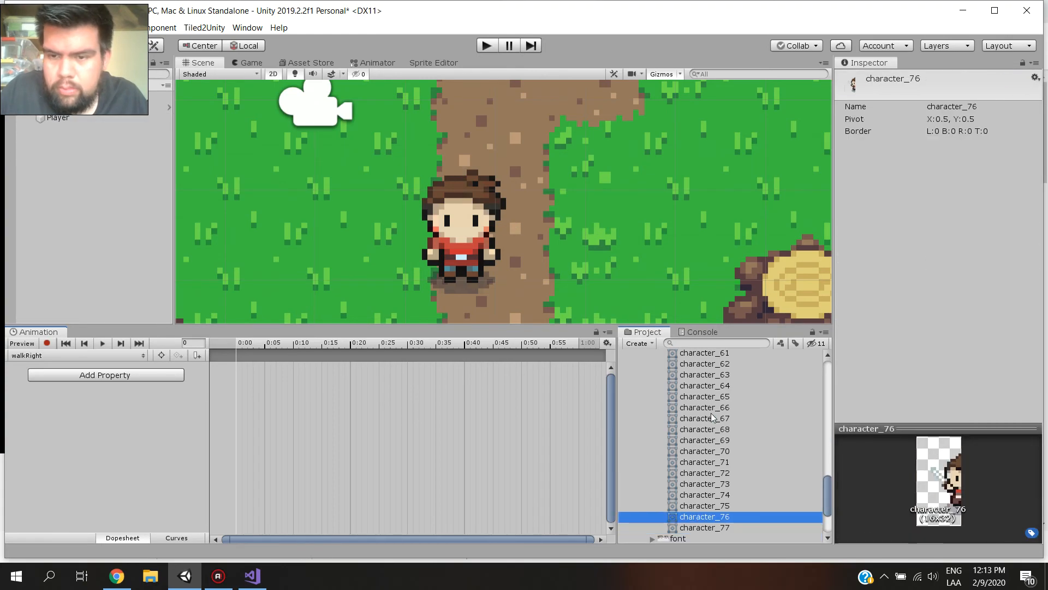
{"action": "key", "text": "Down"}
{"action": "key", "text": "Down"}
{"action": "key", "text": "Down"}
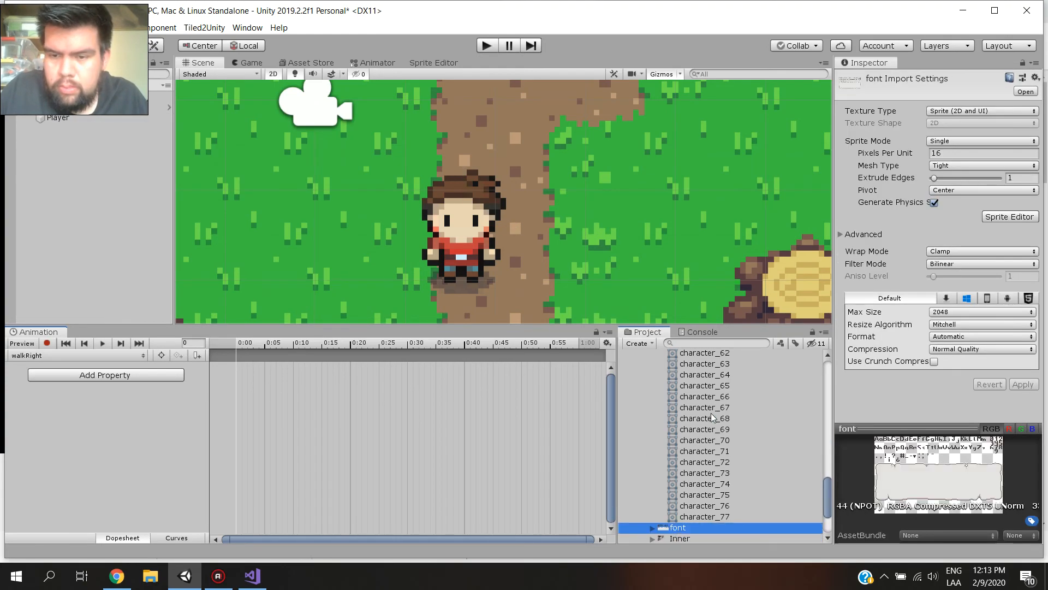
{"action": "key", "text": "Up"}
{"action": "key", "text": "Up"}
{"action": "key", "text": "Up"}
{"action": "key", "text": "Up"}
{"action": "key", "text": "Up"}
{"action": "key", "text": "Up"}
{"action": "key", "text": "Up"}
{"action": "key", "text": "Up"}
{"action": "key", "text": "Up"}
{"action": "key", "text": "Up"}
{"action": "key", "text": "Up"}
{"action": "key", "text": "Up"}
{"action": "key", "text": "Up"}
{"action": "key", "text": "Up"}
{"action": "key", "text": "Up"}
{"action": "key", "text": "Up"}
{"action": "key", "text": "Up"}
{"action": "key", "text": "Up"}
{"action": "key", "text": "Up"}
{"action": "key", "text": "Up"}
{"action": "key", "text": "Up"}
{"action": "key", "text": "Up"}
{"action": "key", "text": "Up"}
{"action": "key", "text": "Up"}
{"action": "key", "text": "Up"}
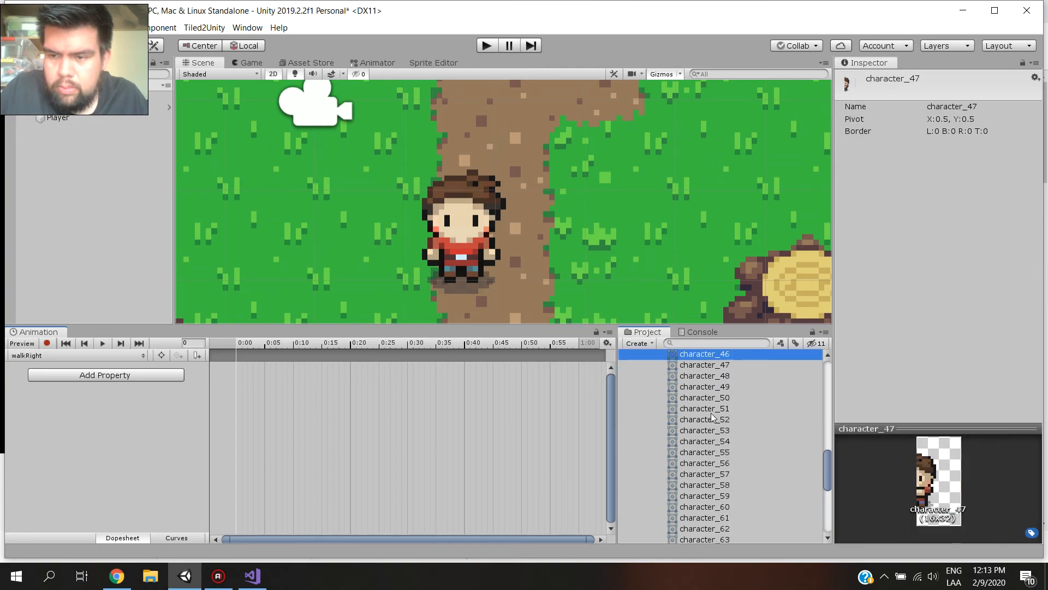
{"action": "key", "text": "Up"}
{"action": "key", "text": "Up"}
{"action": "key", "text": "Up"}
{"action": "key", "text": "Up"}
{"action": "key", "text": "Up"}
{"action": "key", "text": "Up"}
{"action": "key", "text": "Up"}
{"action": "key", "text": "Up"}
{"action": "key", "text": "Up"}
{"action": "key", "text": "Up"}
{"action": "key", "text": "Up"}
{"action": "key", "text": "Up"}
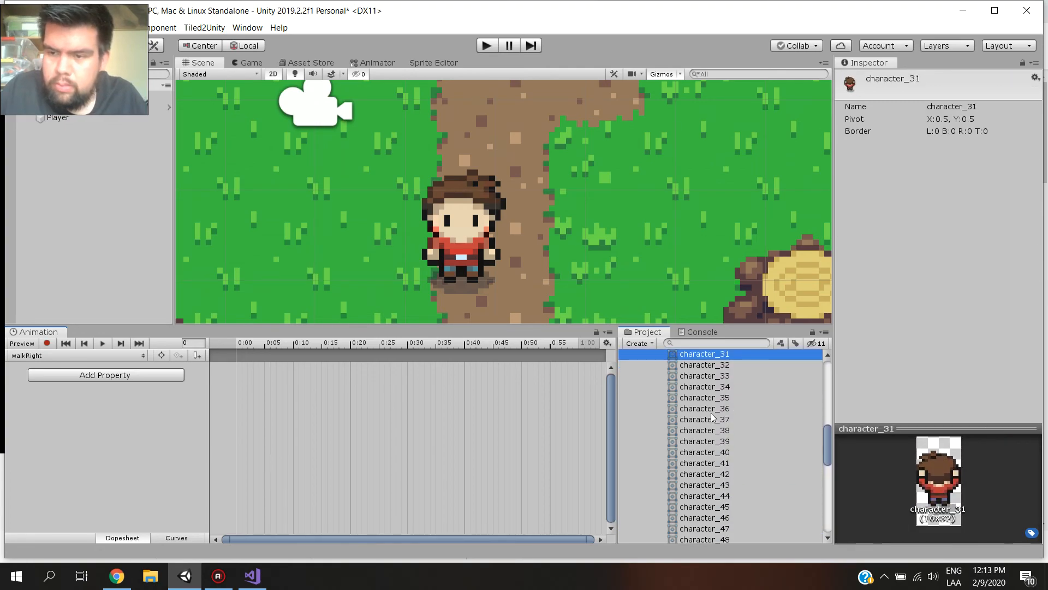
{"action": "key", "text": "Up"}
{"action": "key", "text": "Up"}
{"action": "key", "text": "Up"}
{"action": "key", "text": "Up"}
{"action": "key", "text": "Up"}
{"action": "key", "text": "Up"}
{"action": "key", "text": "Up"}
{"action": "key", "text": "Up"}
{"action": "key", "text": "Up"}
{"action": "key", "text": "Up"}
{"action": "key", "text": "Up"}
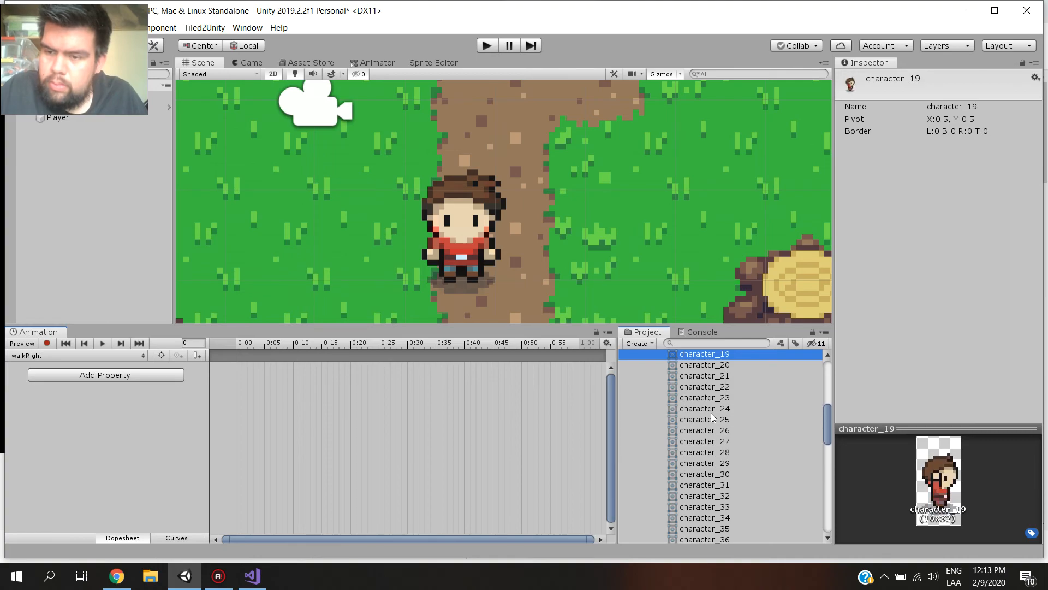
{"action": "key", "text": "Up"}
{"action": "key", "text": "Up"}
{"action": "key", "text": "Up"}
{"action": "key", "text": "Up"}
{"action": "key", "text": "Up"}
{"action": "key", "text": "Up"}
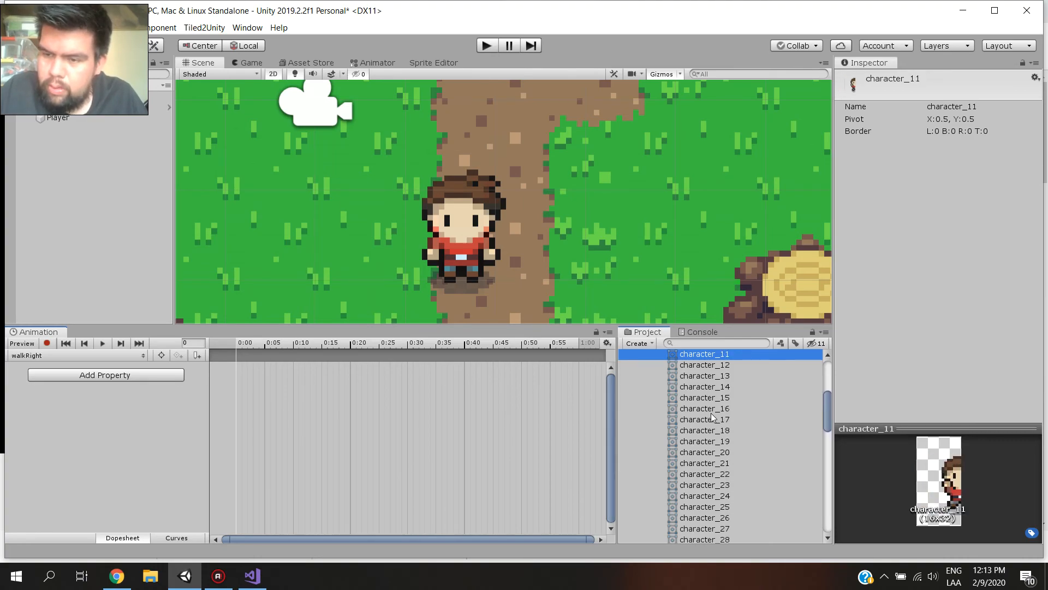
{"action": "key", "text": "Down"}
{"action": "key", "text": "Down"}
{"action": "key", "text": "Down"}
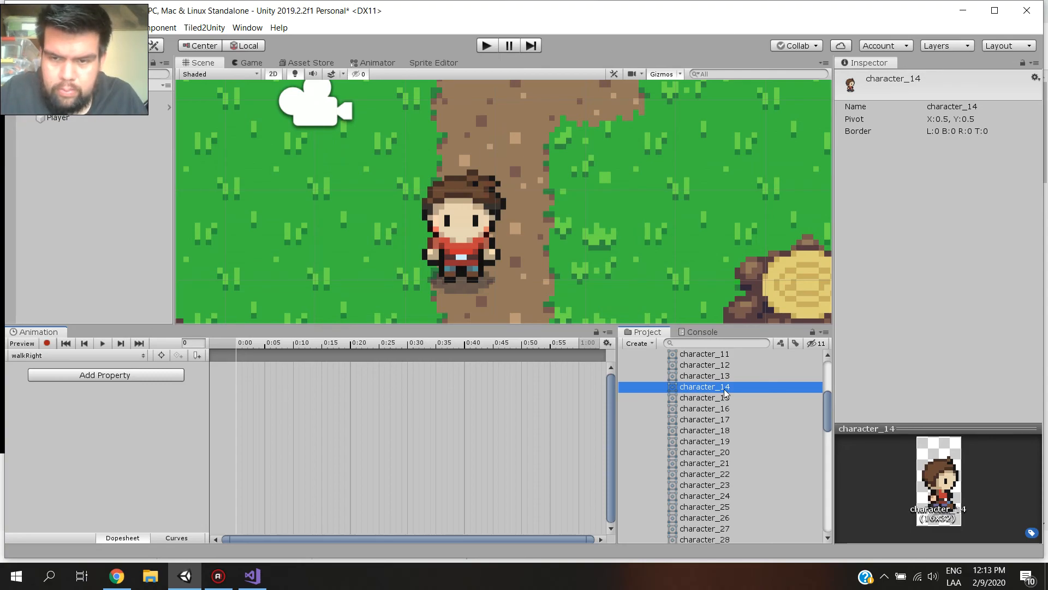
Add character_14 at 0:00, character_15 at 0:10 and character_16 at 0:20 on the walkRight timeline
{"action": "left_click", "coordinate": [367, 378]}
{"action": "left_click_drag", "start_coordinate": [367, 376], "coordinate": [252, 359]}
{"action": "left_click_drag", "start_coordinate": [704, 398], "coordinate": [289, 384]}
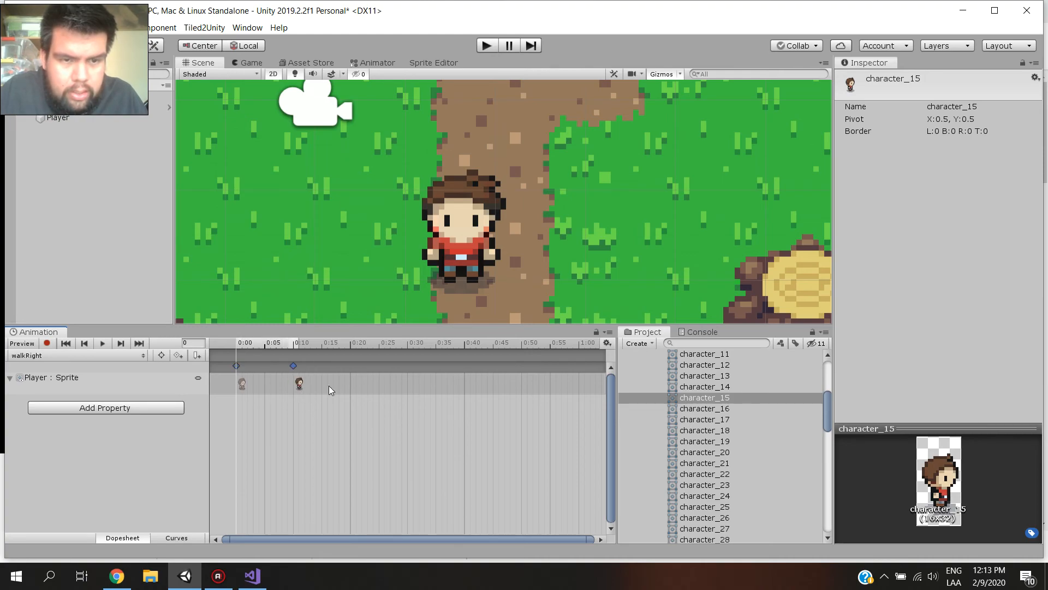
{"action": "left_click", "coordinate": [733, 410]}
{"action": "left_click_drag", "start_coordinate": [606, 409], "coordinate": [355, 385]}
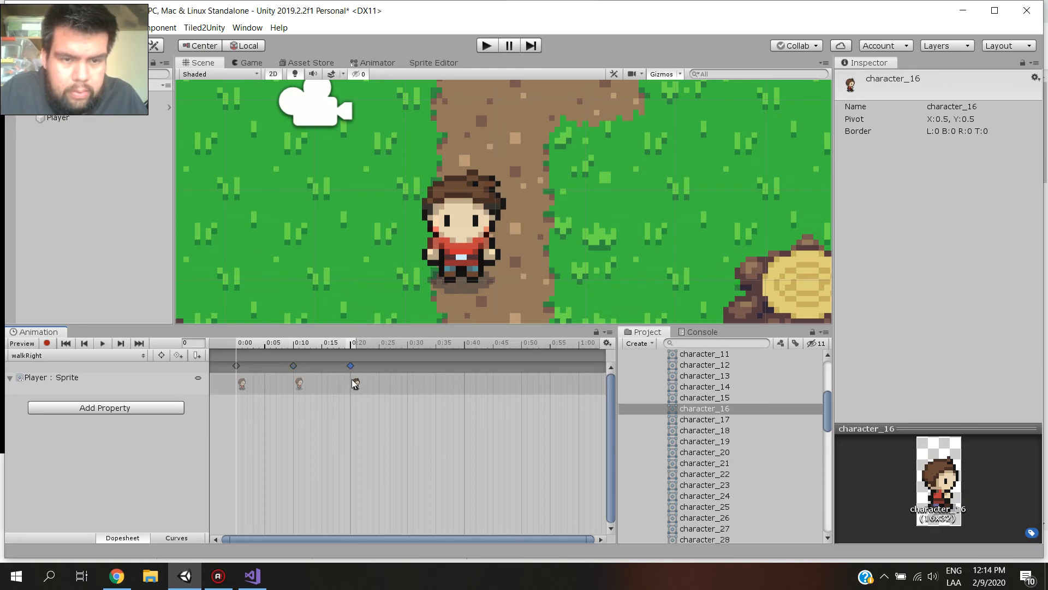
Add character_13 at 0:30 and again at 0:40 on the walkRight timeline
{"action": "left_click", "coordinate": [723, 420]}
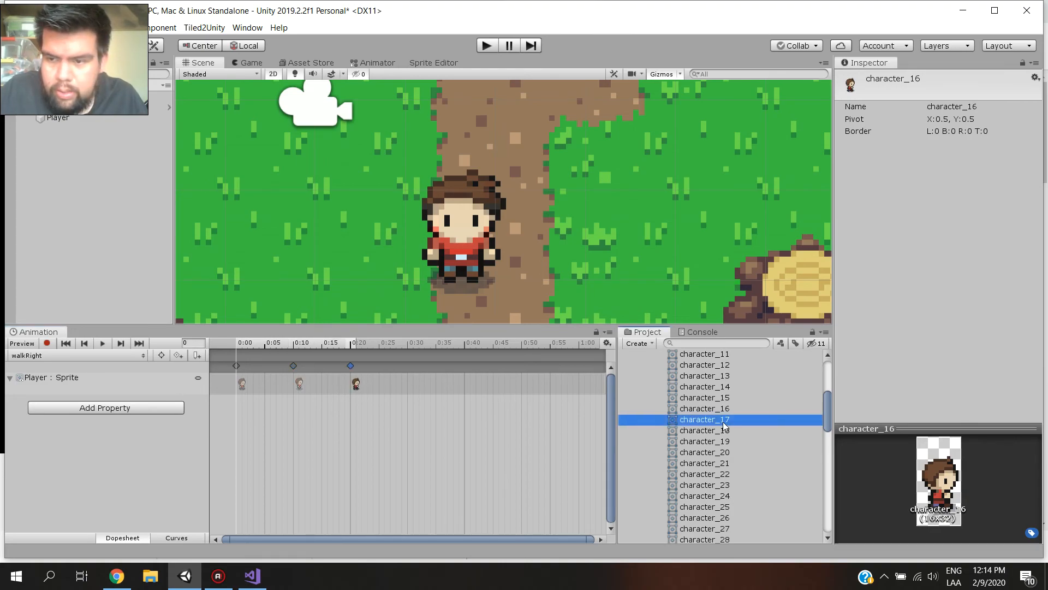
{"action": "left_click", "coordinate": [721, 388]}
{"action": "left_click", "coordinate": [723, 376]}
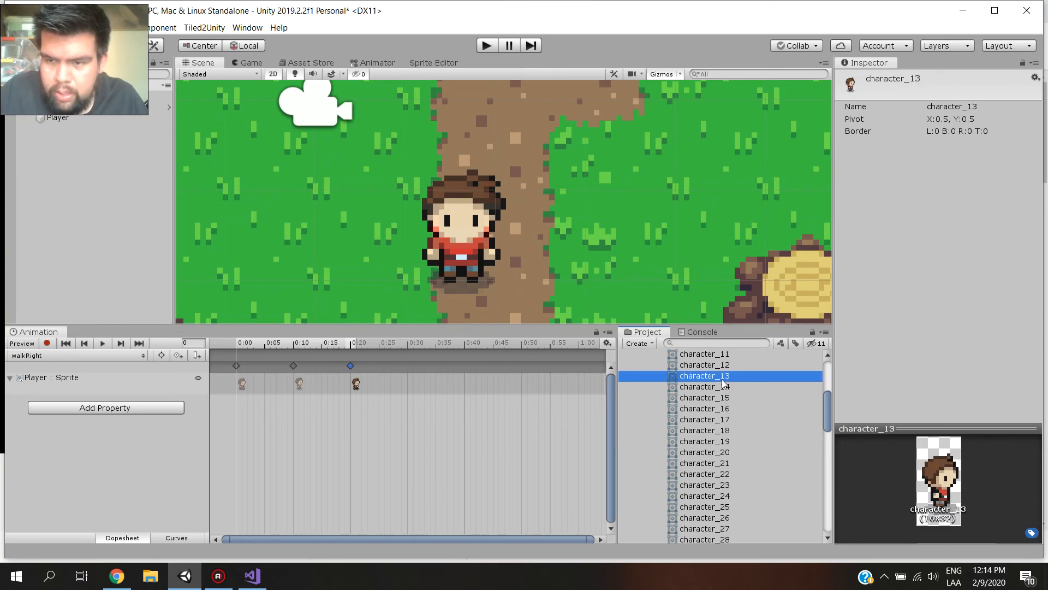
{"action": "left_click_drag", "start_coordinate": [723, 380], "coordinate": [415, 390]}
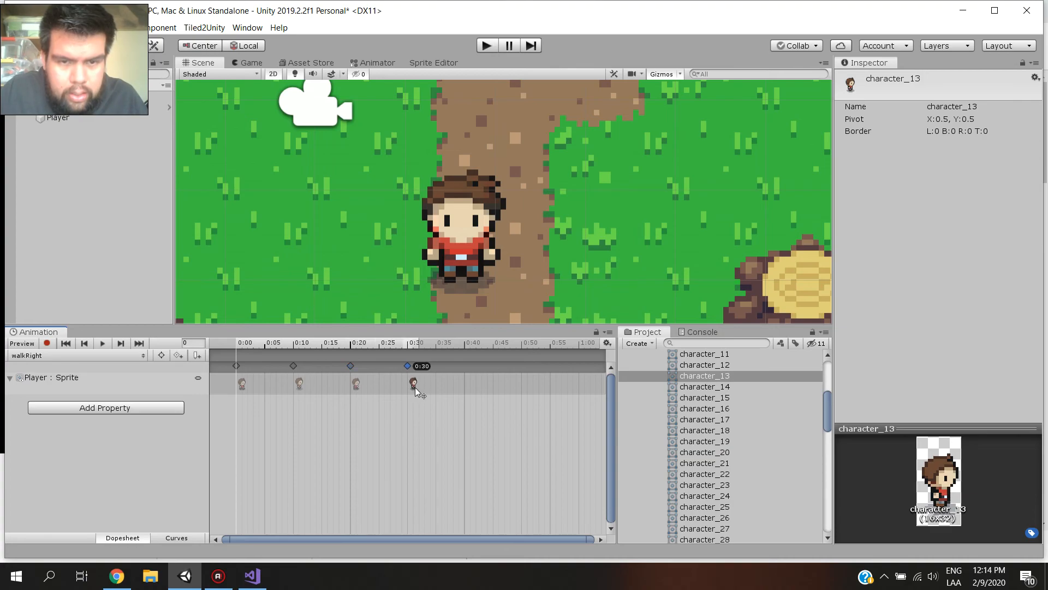
{"action": "left_click_drag", "start_coordinate": [704, 375], "coordinate": [472, 382]}
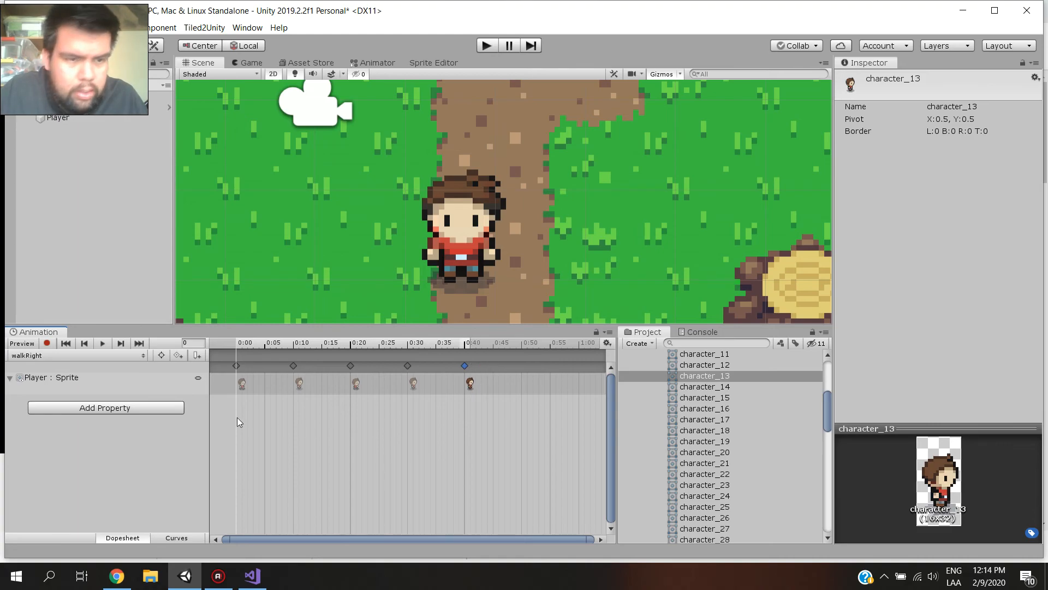
Preview the walkRight animation and save the scene
{"action": "left_click", "coordinate": [102, 343]}
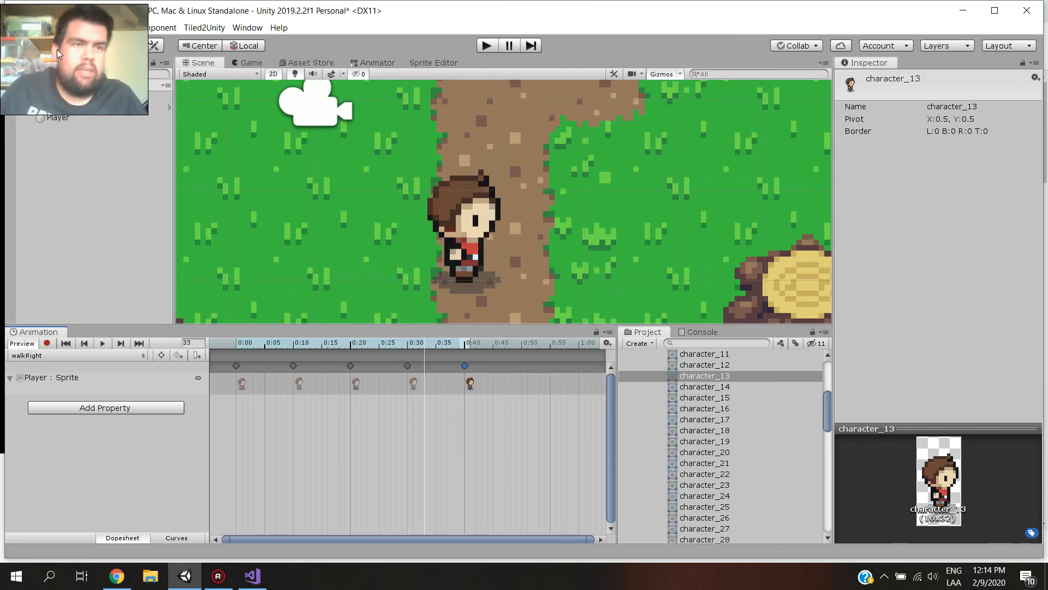
{"action": "left_click", "coordinate": [21, 28]}
{"action": "left_click", "coordinate": [41, 68]}
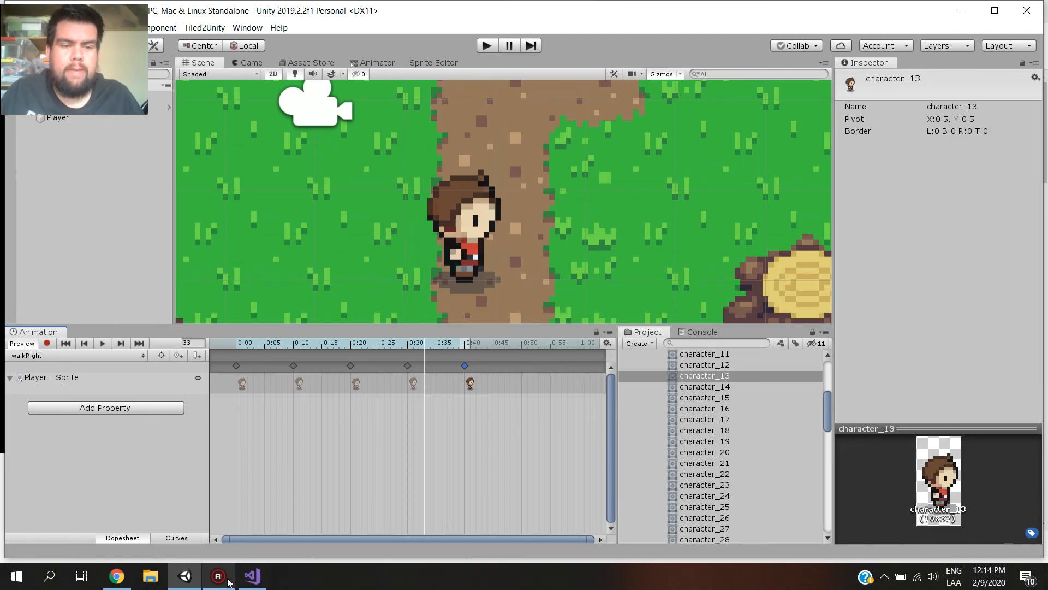
Watch the next part of the 4 way Animation tutorial in Chrome, and return to Unity to open the Animator view
{"action": "left_click", "coordinate": [116, 576]}
{"action": "left_click", "coordinate": [274, 348]}
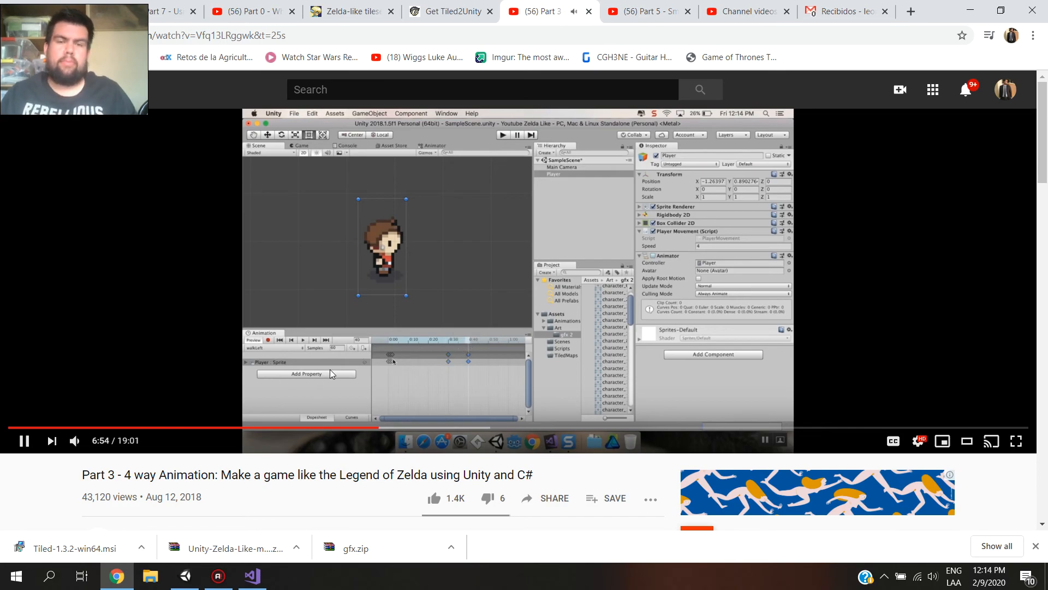
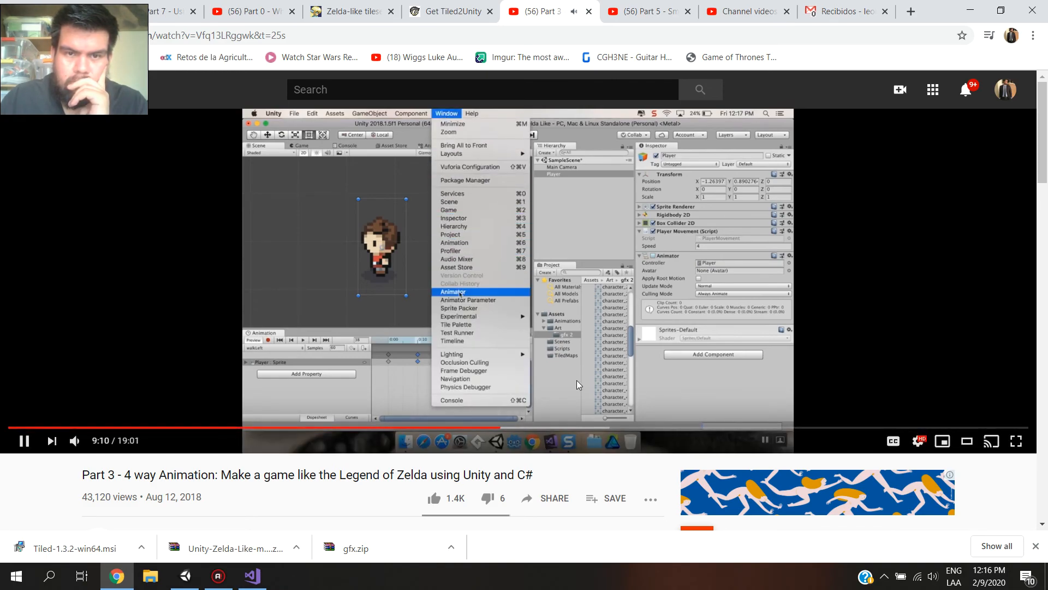
{"action": "left_click", "coordinate": [176, 583]}
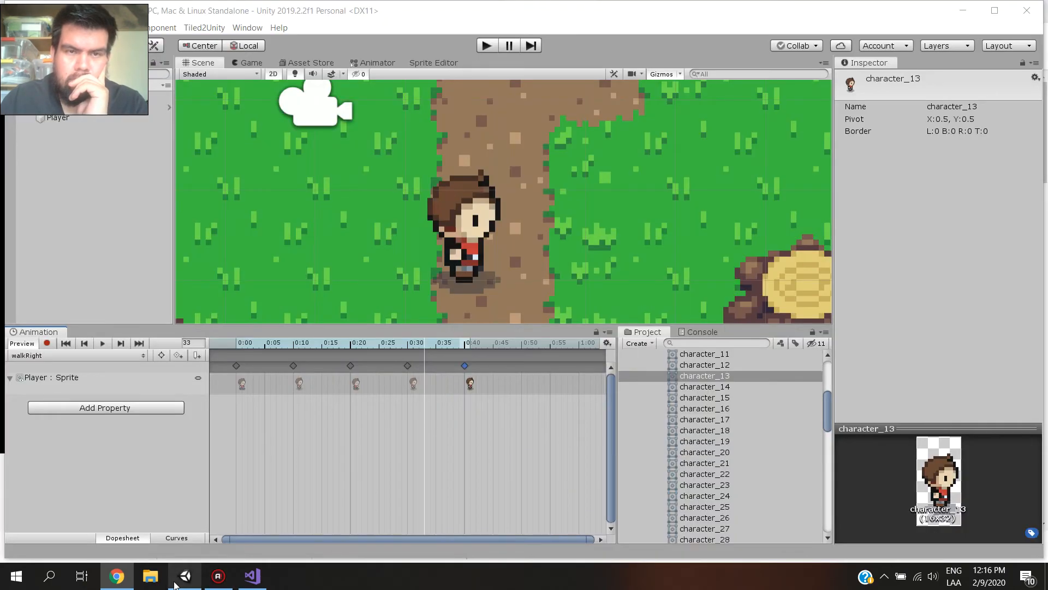
{"action": "left_click", "coordinate": [377, 62]}
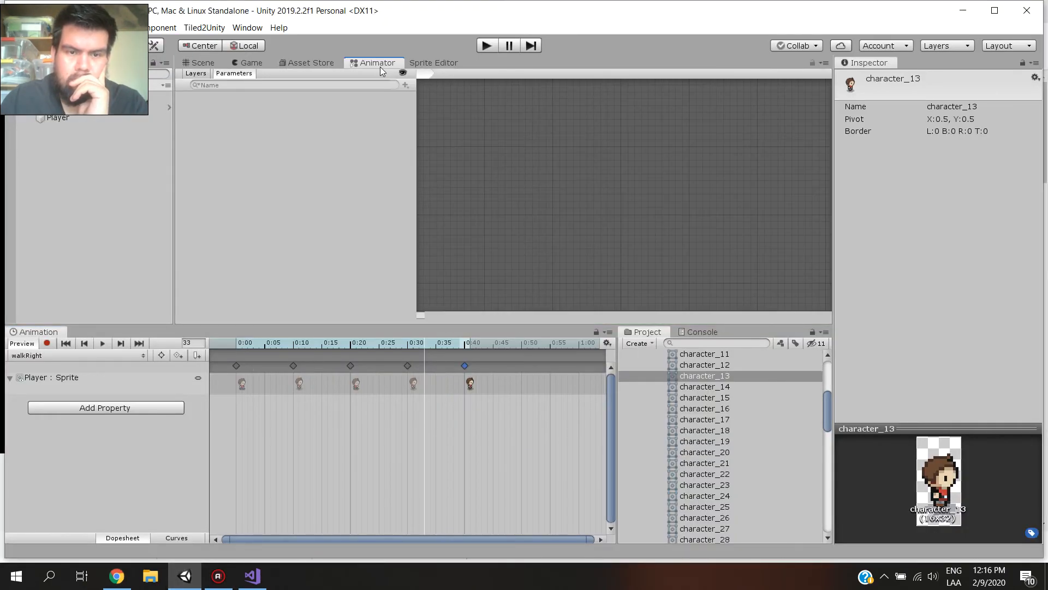
Check the tutorial video again, and narrow the Animator's Parameters pane in Unity to enlarge the graph area
{"action": "left_click", "coordinate": [186, 580]}
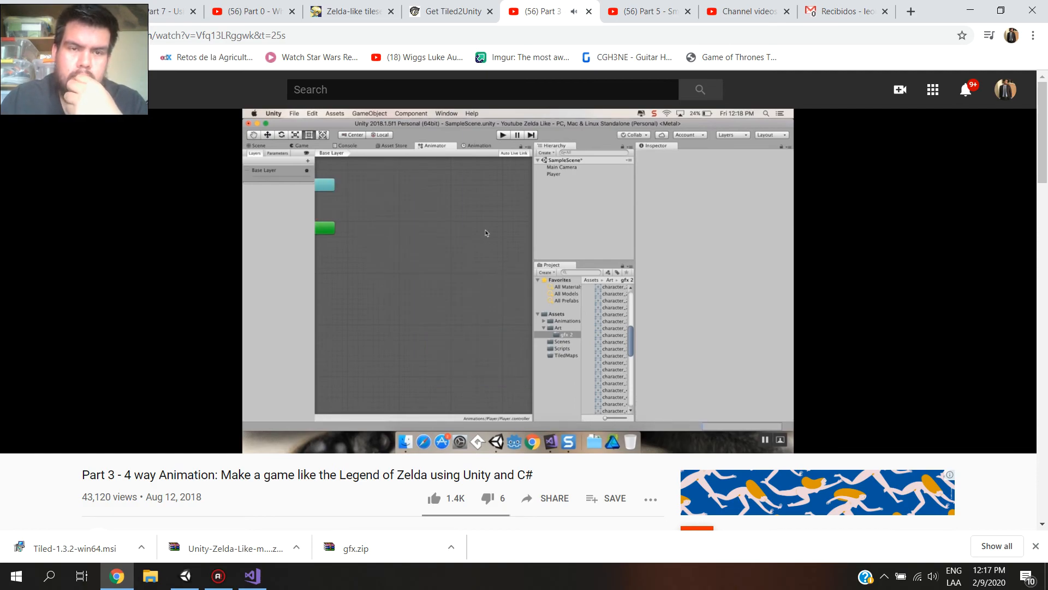
{"action": "left_click", "coordinate": [366, 295]}
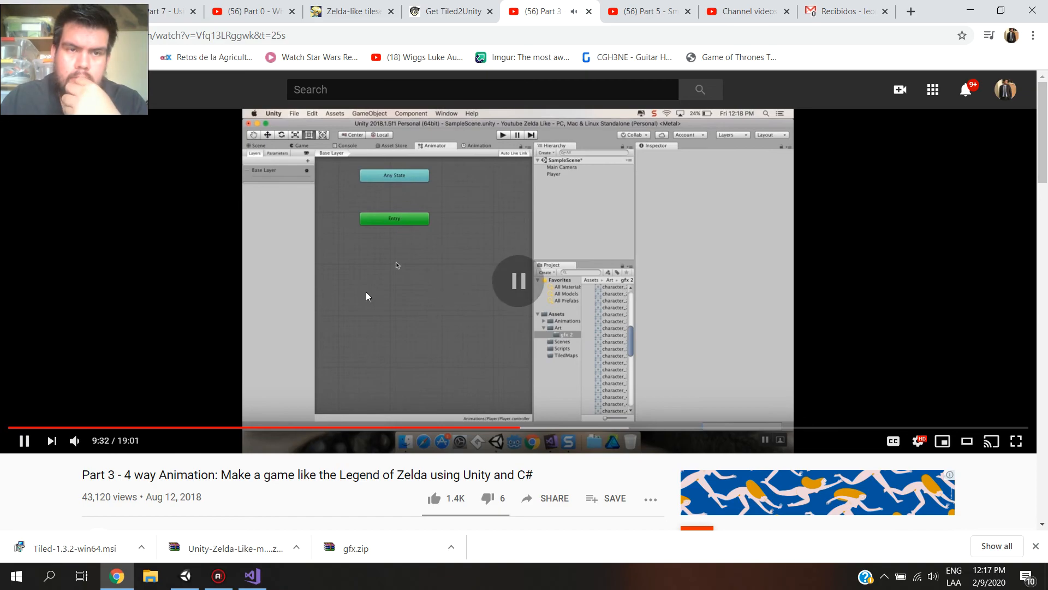
{"action": "left_click", "coordinate": [189, 576]}
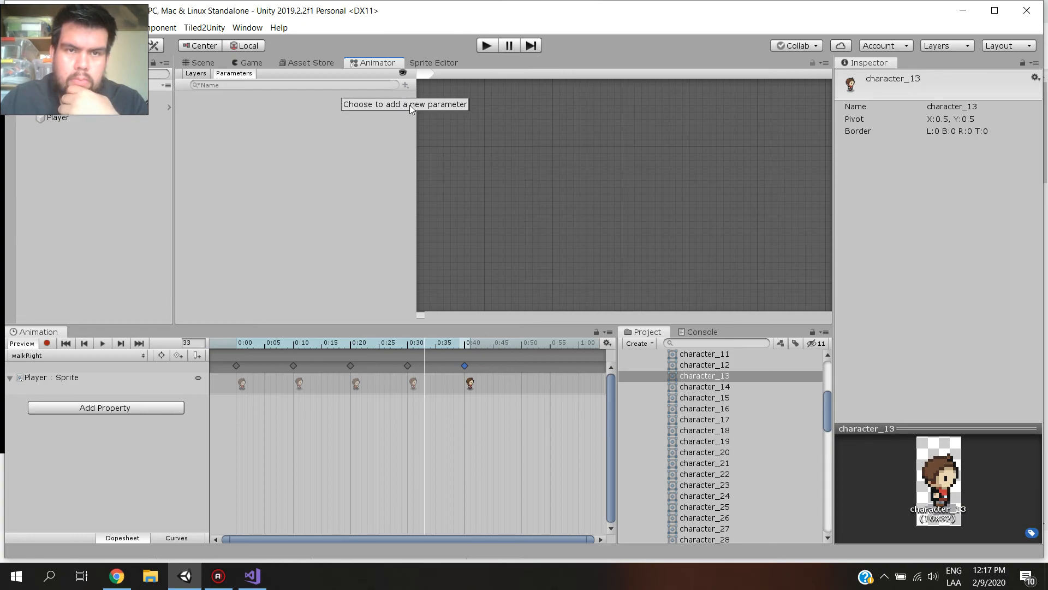
{"action": "left_click_drag", "start_coordinate": [413, 110], "coordinate": [347, 151]}
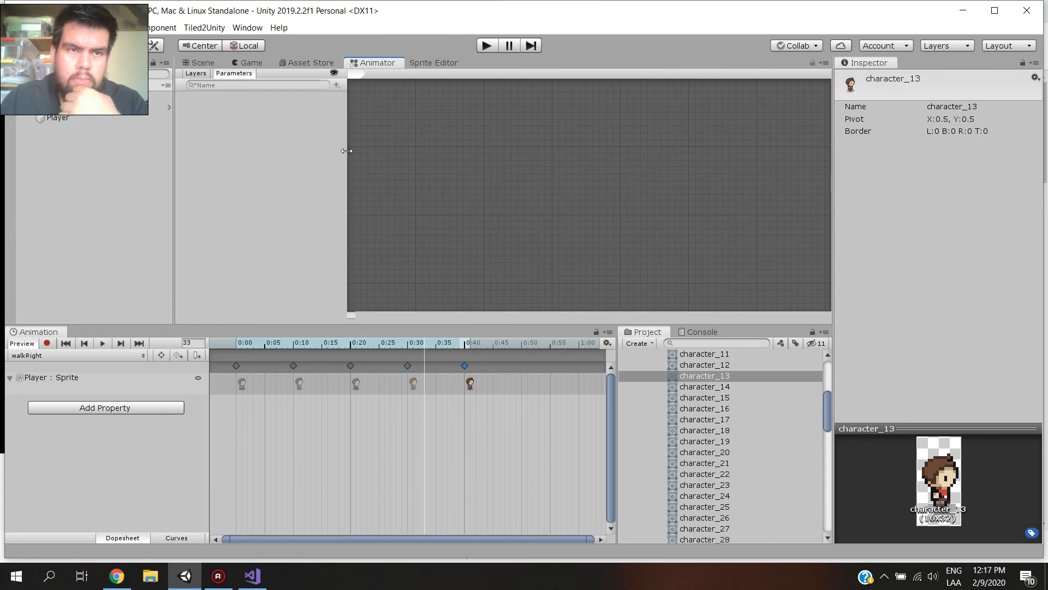
{"action": "left_click", "coordinate": [184, 575]}
{"action": "left_click", "coordinate": [185, 575]}
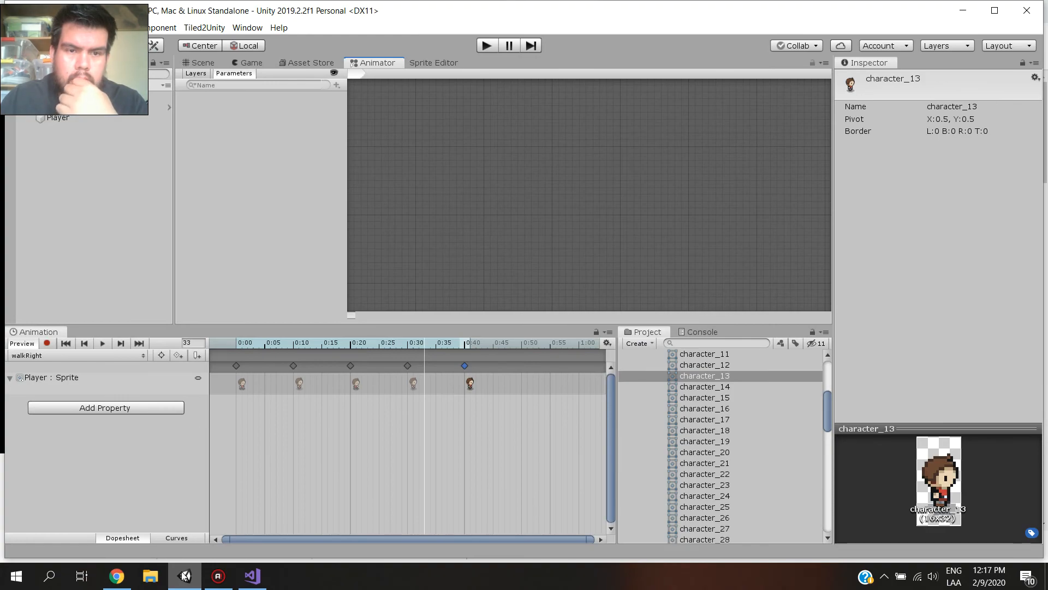
Test-run the game briefly, stop it, and show the Animator view again
{"action": "left_click", "coordinate": [491, 47]}
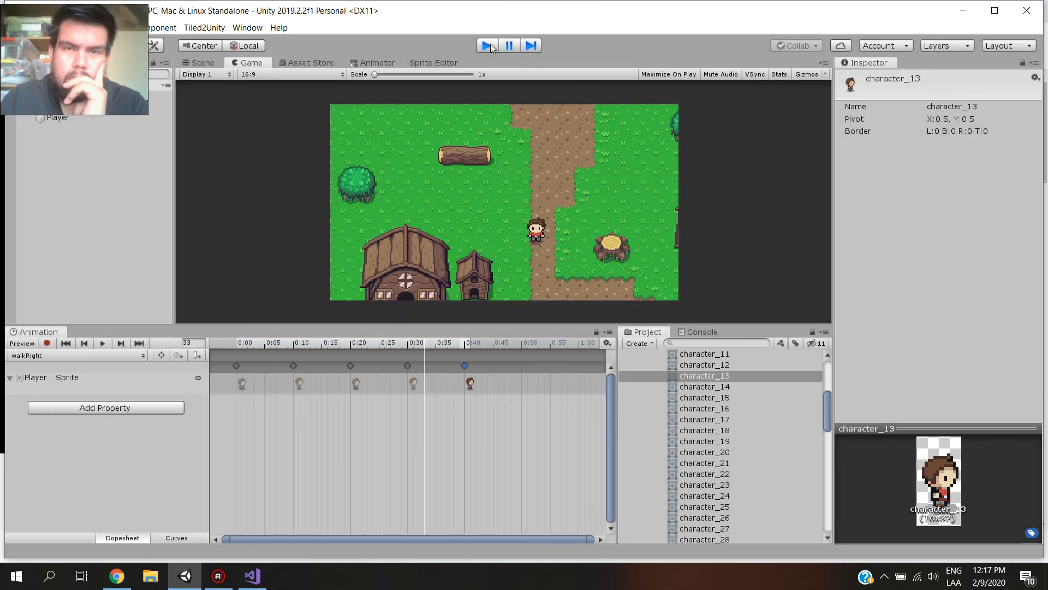
{"action": "left_click", "coordinate": [488, 46]}
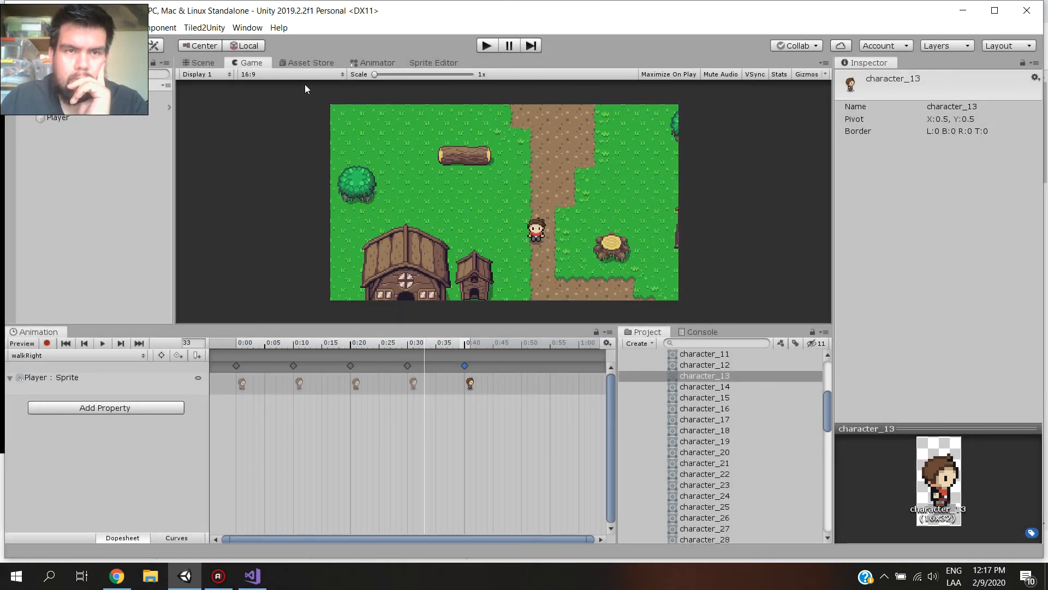
{"action": "left_click", "coordinate": [376, 63]}
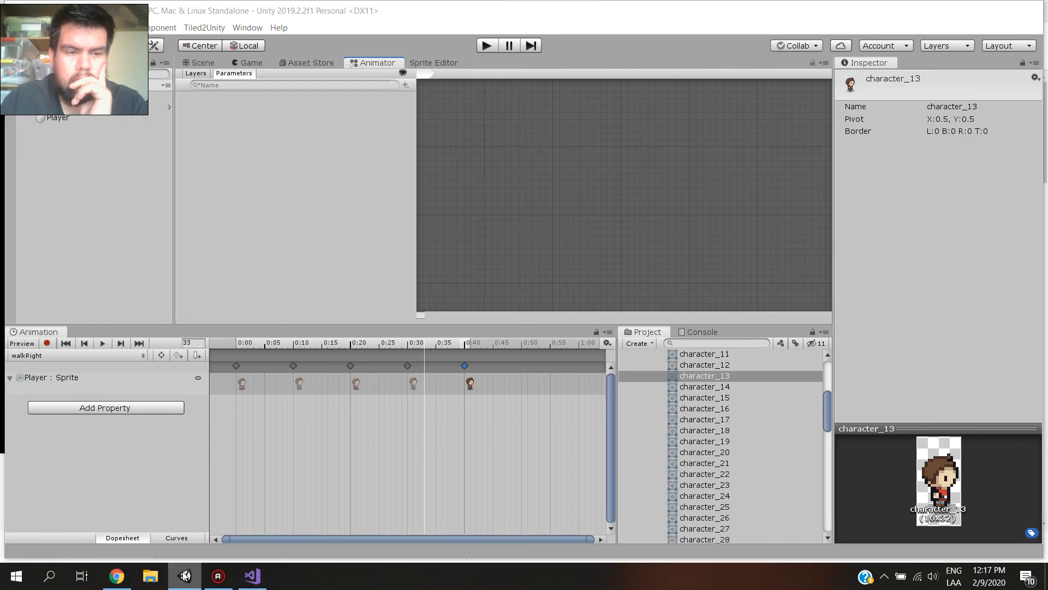
Switch to Chrome and resume the tutorial video to see how Animator states are created
{"action": "left_click", "coordinate": [116, 576]}
{"action": "left_click", "coordinate": [355, 247]}
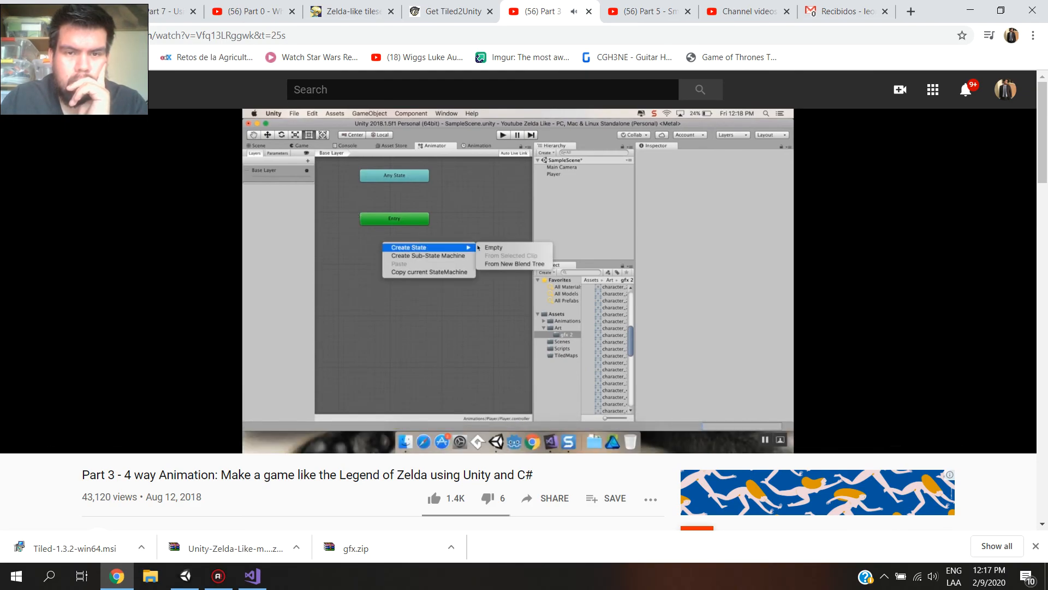
Pause the tutorial, switch to Unity to show the Player's Animator layers and state graph, and compare it with the paused video
{"action": "left_click", "coordinate": [374, 256]}
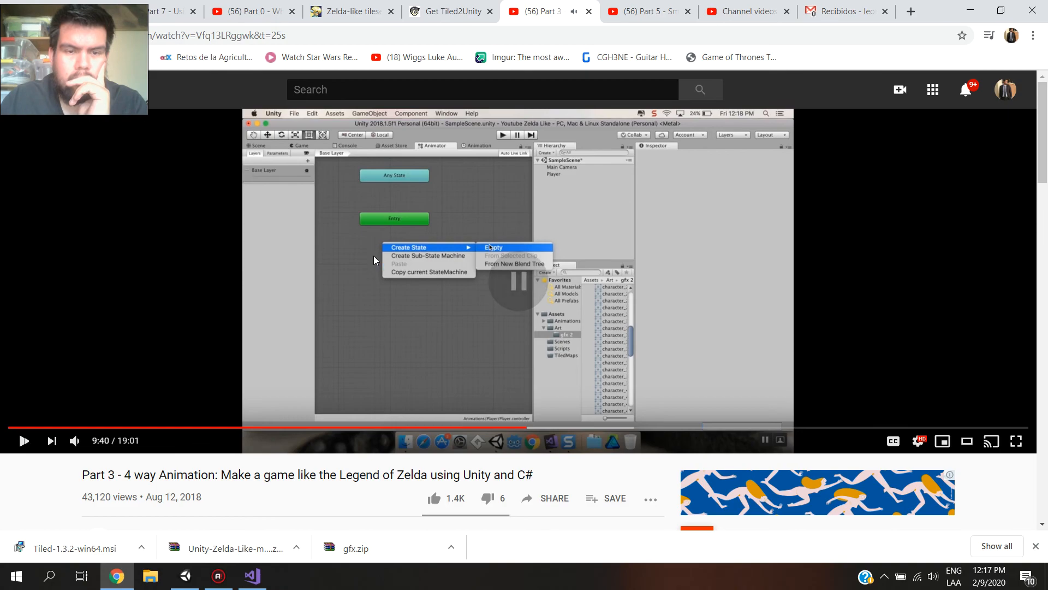
{"action": "left_click", "coordinate": [197, 580]}
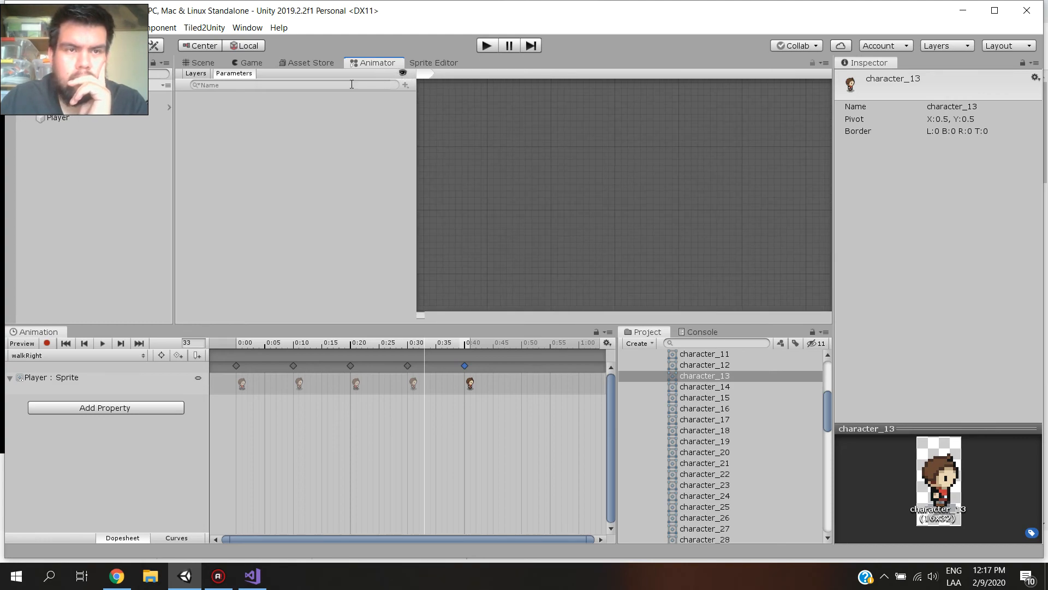
{"action": "left_click", "coordinate": [203, 74]}
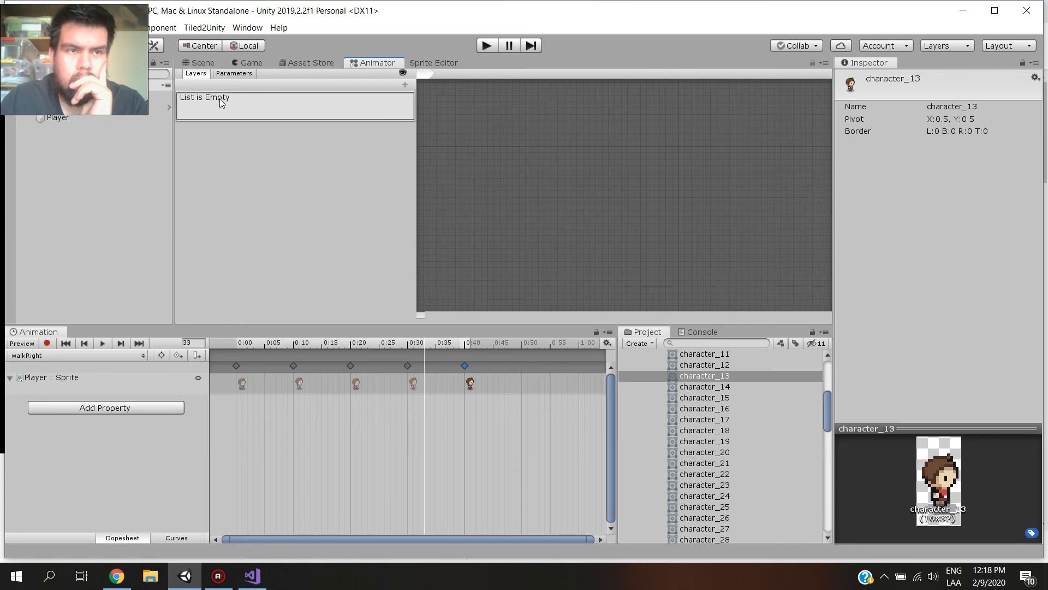
{"action": "left_click", "coordinate": [101, 120]}
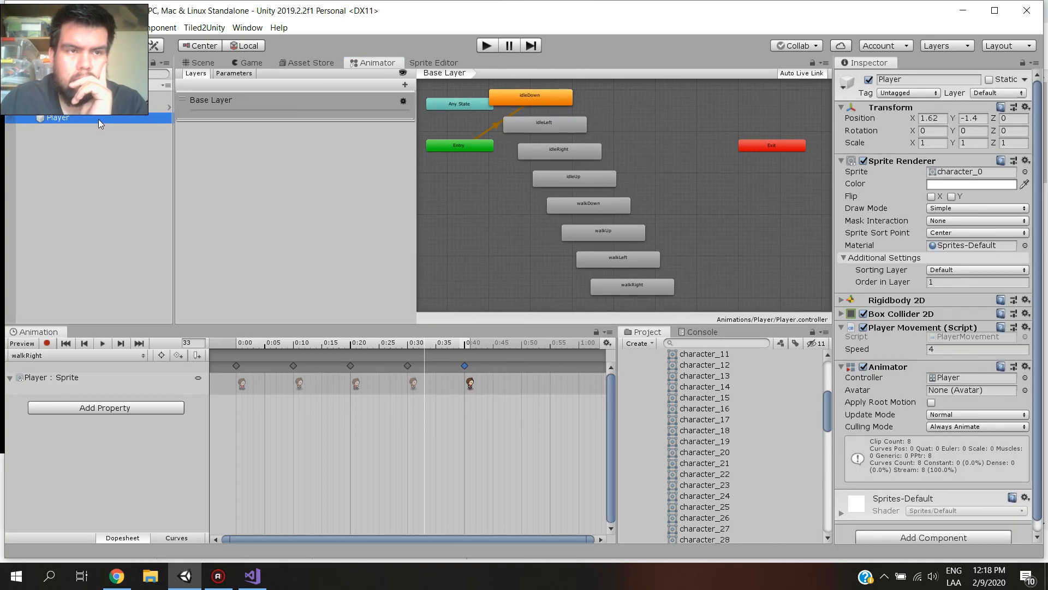
{"action": "left_click", "coordinate": [189, 575]}
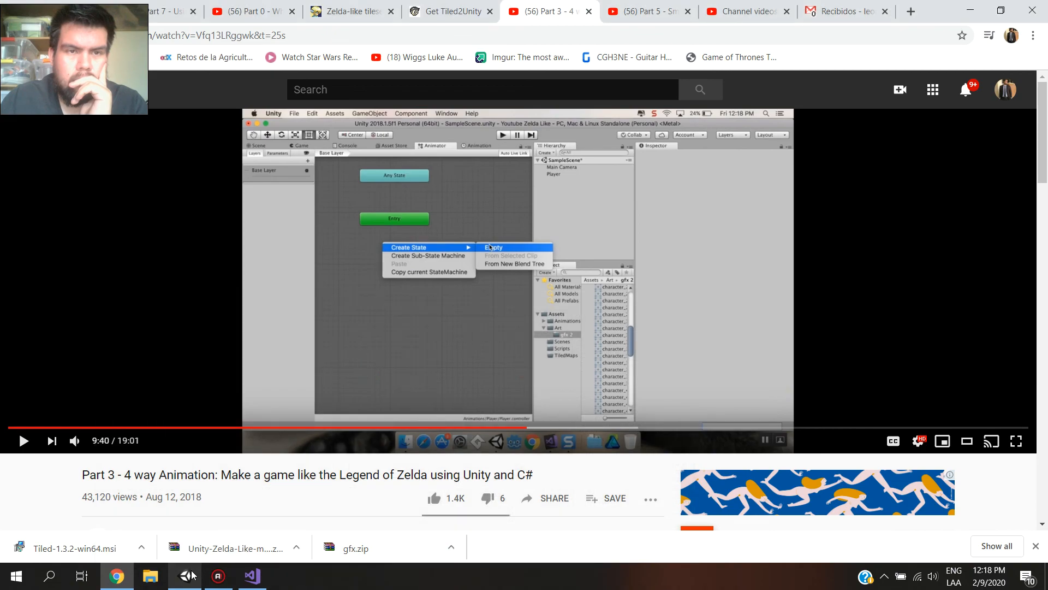
{"action": "left_click", "coordinate": [190, 575]}
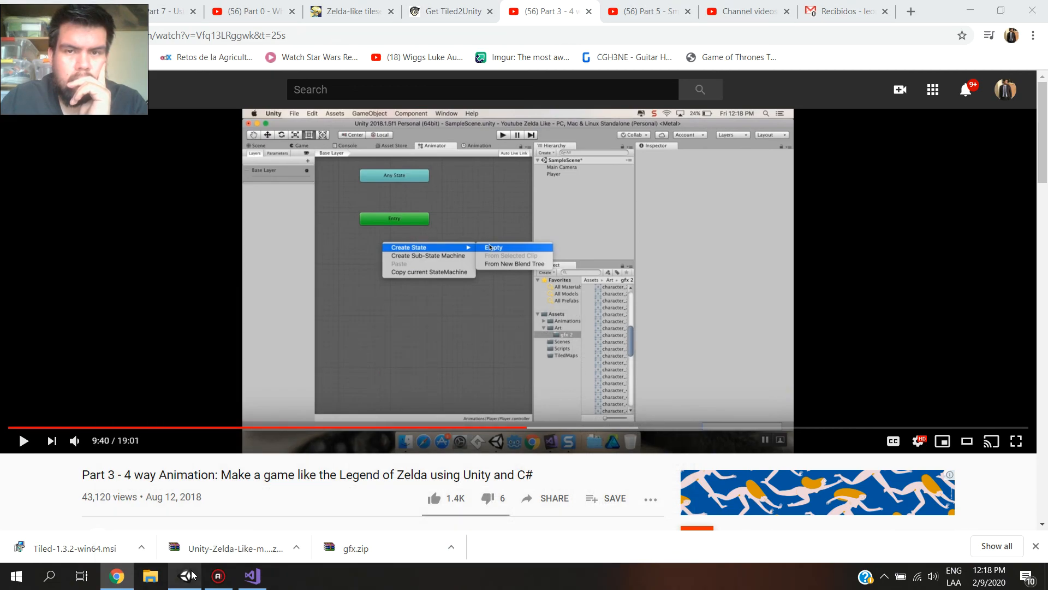
Delete all the idle and walk states from the Player's Animator Base Layer, and show the Scene view
{"action": "left_click", "coordinate": [120, 86]}
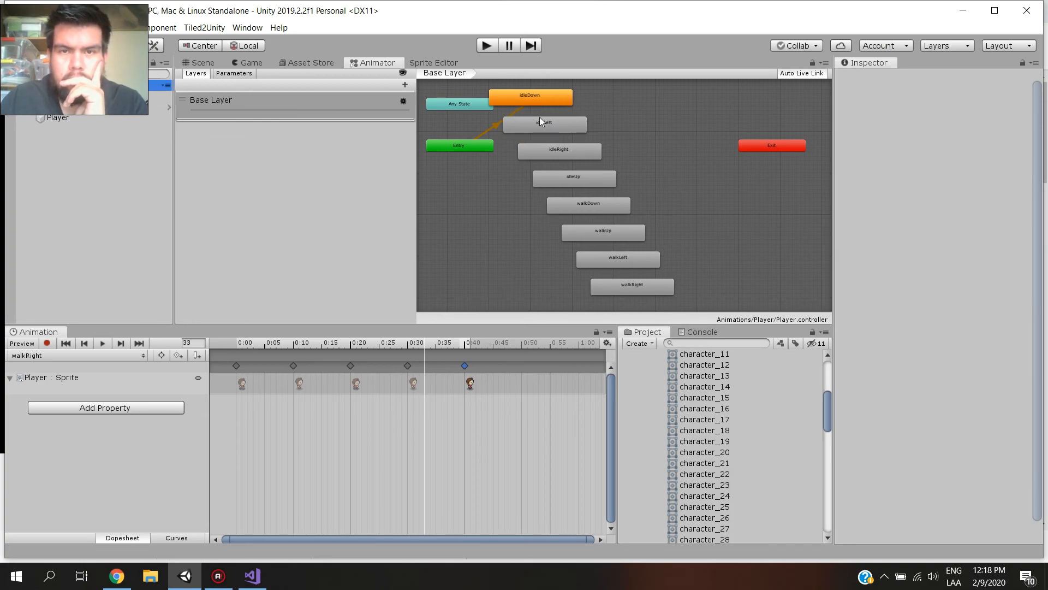
{"action": "left_click_drag", "start_coordinate": [620, 93], "coordinate": [543, 292]}
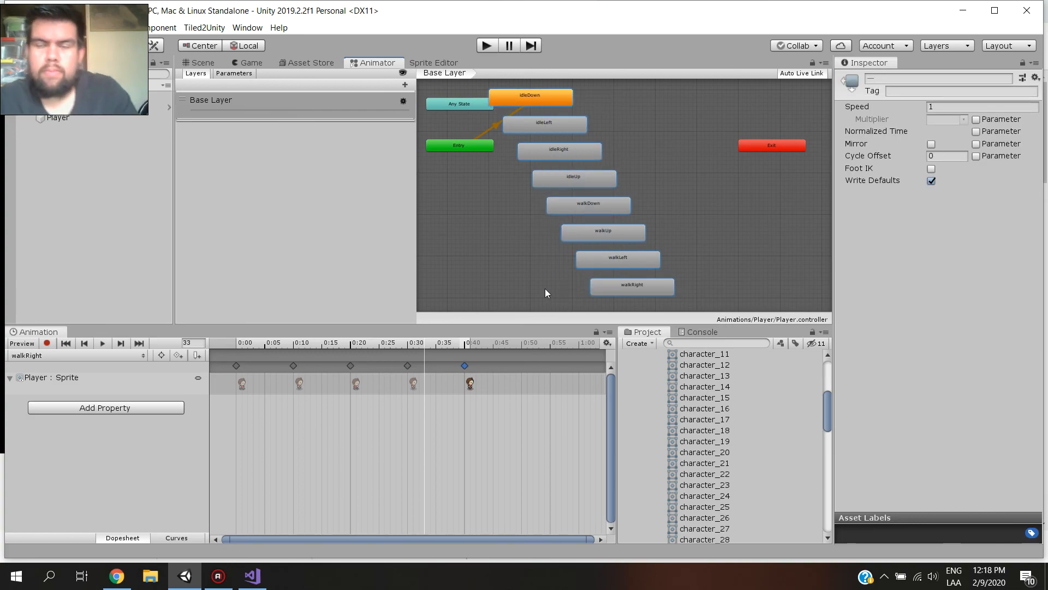
{"action": "key", "text": "Delete"}
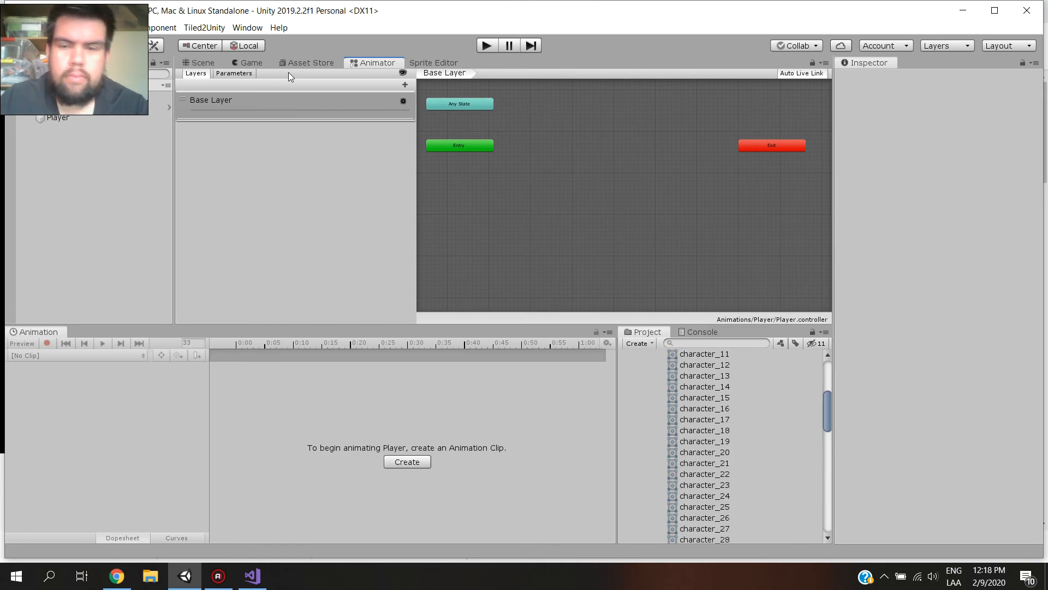
{"action": "left_click", "coordinate": [209, 61]}
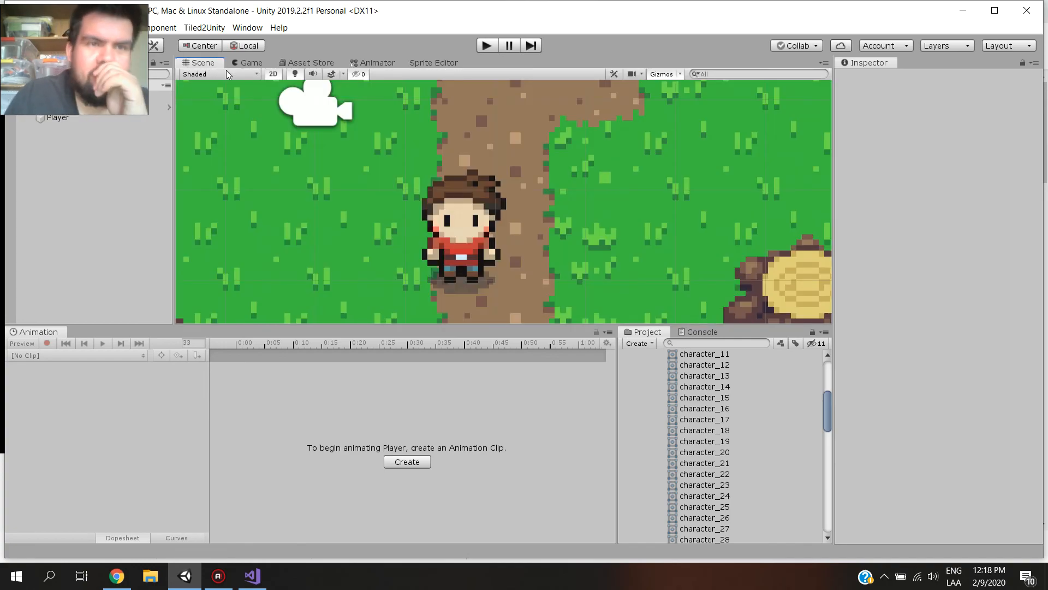
Show the Player animator controller's state graph
{"action": "left_click", "coordinate": [283, 64]}
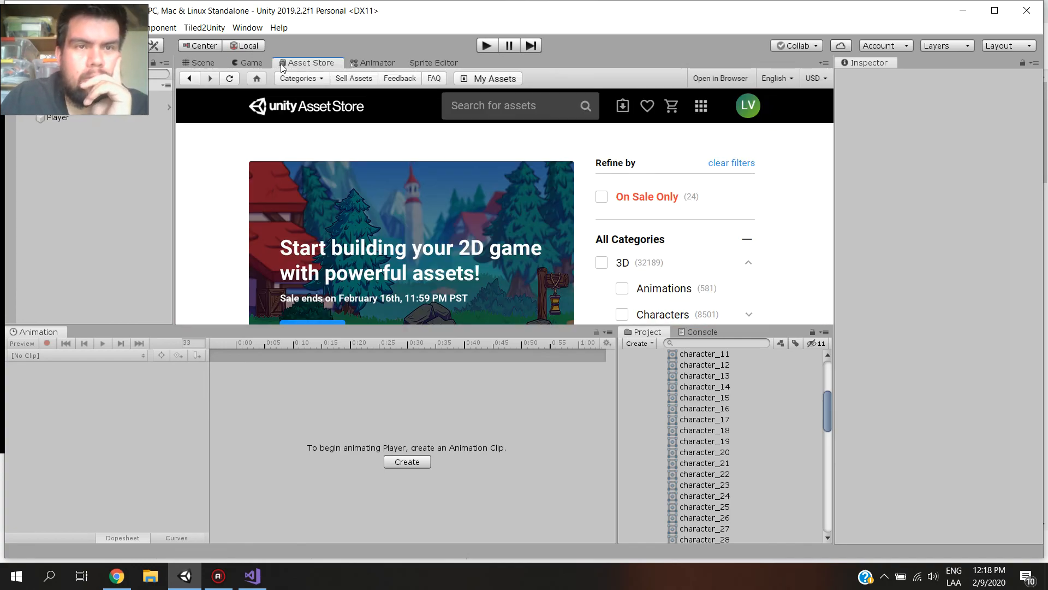
{"action": "left_click", "coordinate": [374, 64]}
{"action": "left_click", "coordinate": [162, 445]}
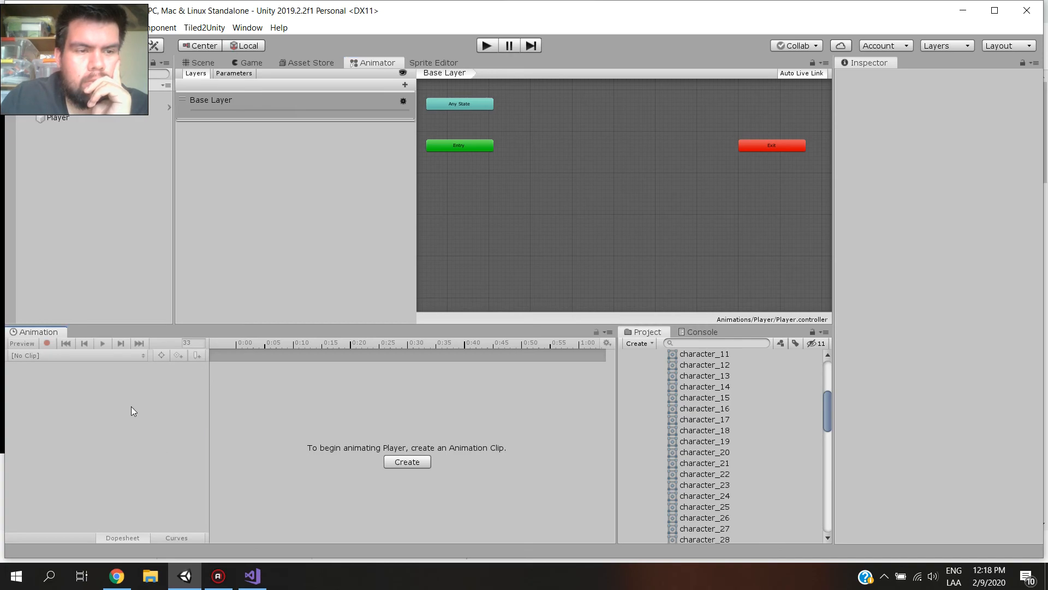
Switch to Chrome, play the tutorial video's section on creating the Idle blend tree state, and pause it
{"action": "left_click", "coordinate": [186, 578]}
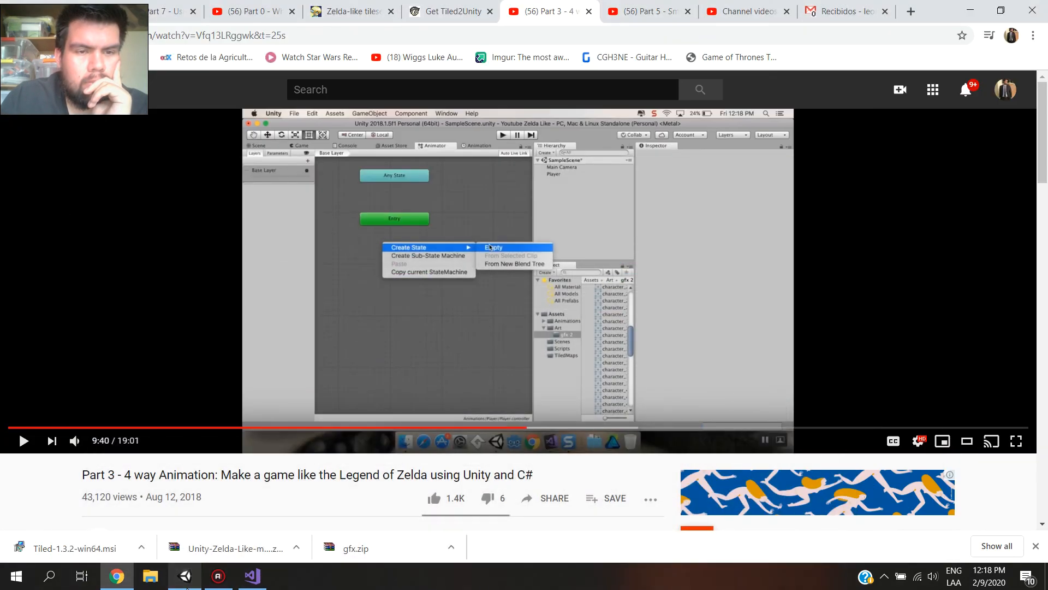
{"action": "left_click", "coordinate": [401, 269]}
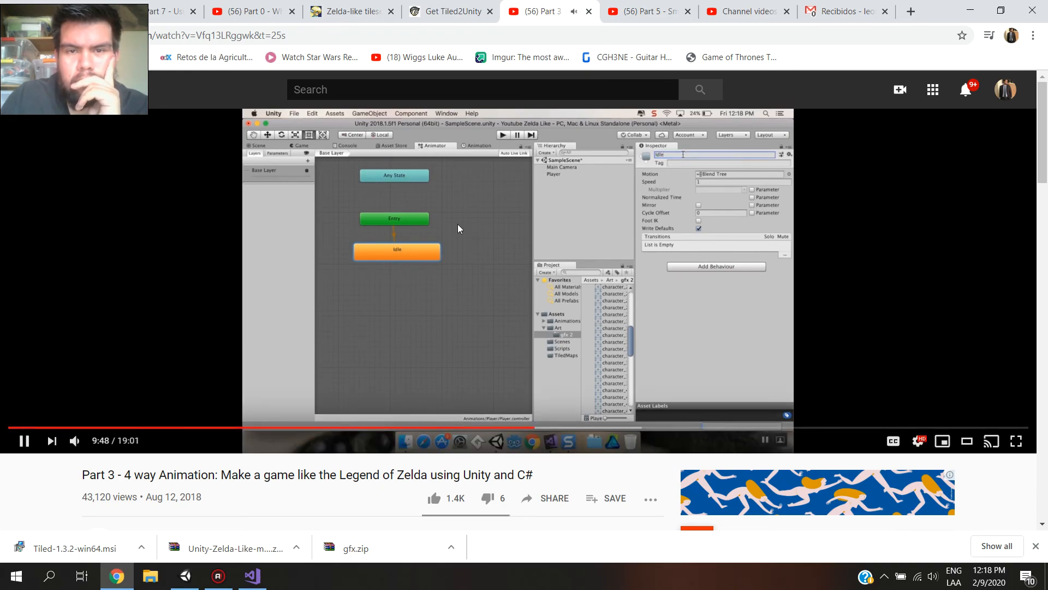
{"action": "left_click", "coordinate": [463, 254]}
{"action": "left_click", "coordinate": [256, 565]}
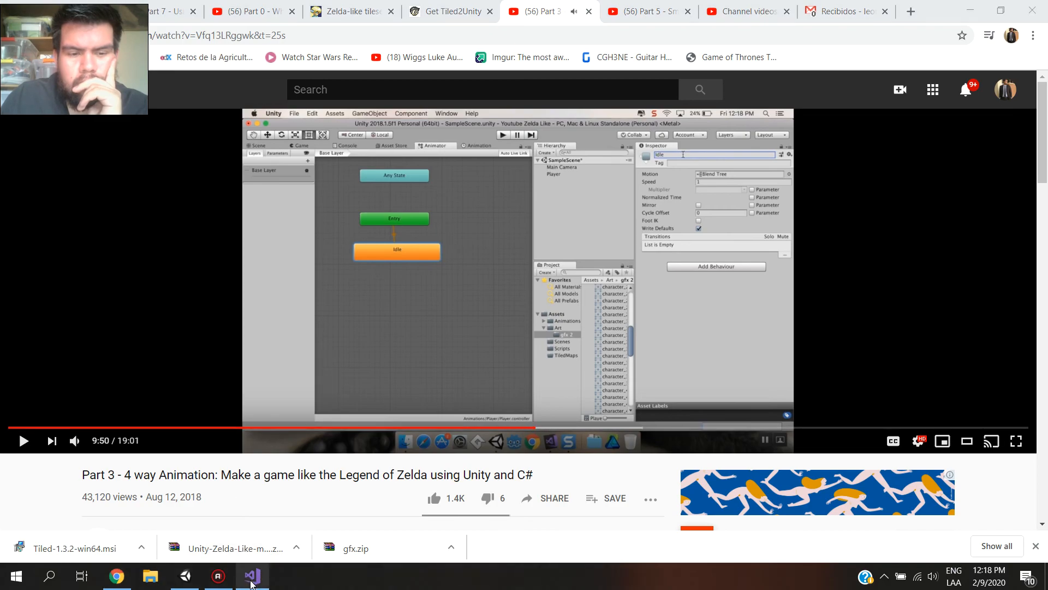
Switch back to Unity and create a state from a new blend tree below the Entry node
{"action": "left_click", "coordinate": [195, 579]}
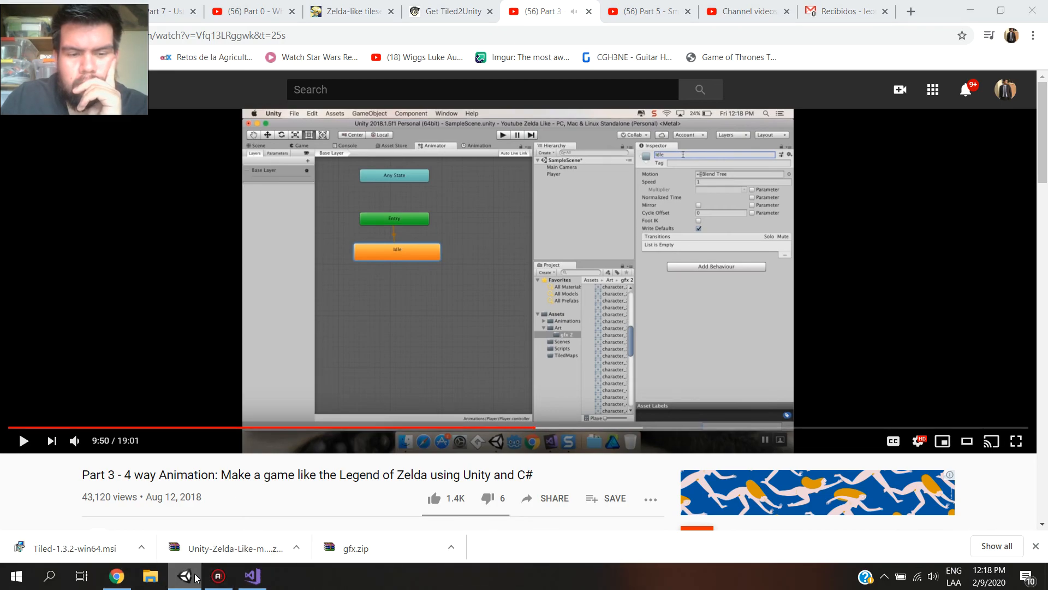
{"action": "right_click", "coordinate": [469, 176]}
{"action": "mouse_move", "coordinate": [503, 185]}
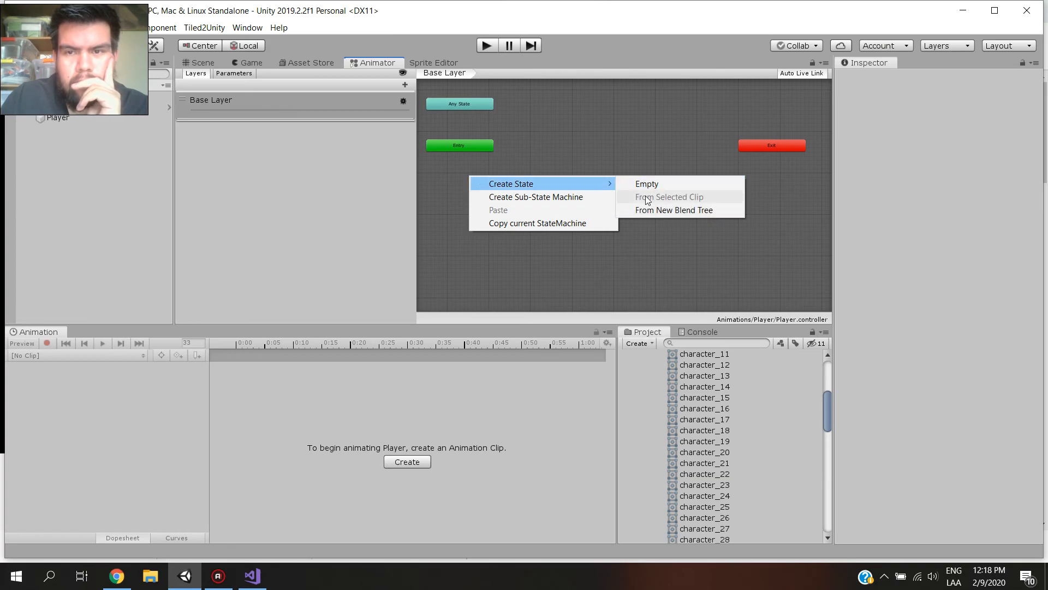
{"action": "left_click", "coordinate": [646, 210]}
Rename the new blend tree state as Idle
{"action": "left_click", "coordinate": [510, 182]}
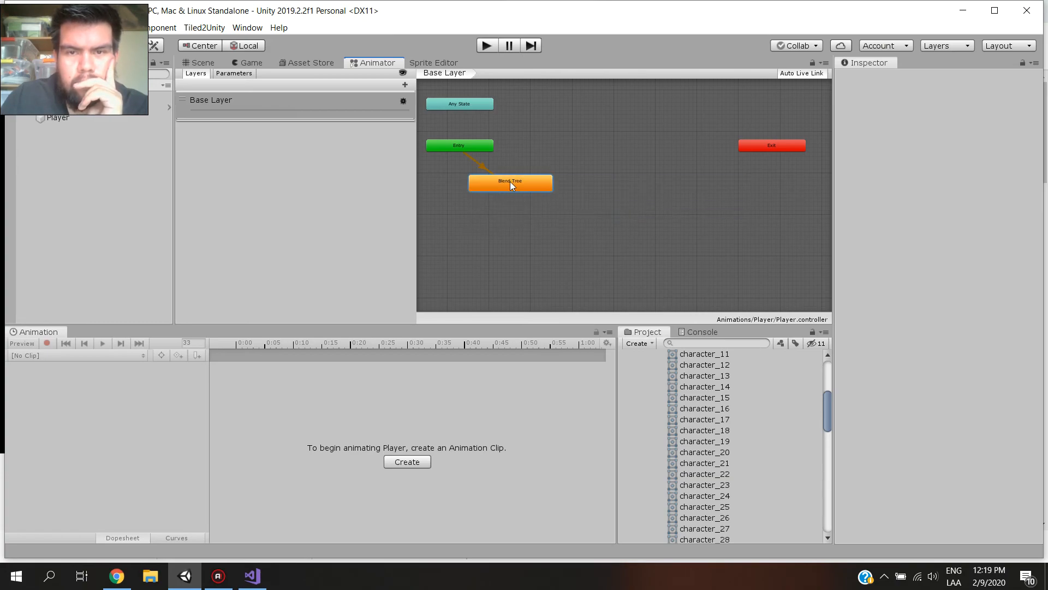
{"action": "left_click", "coordinate": [920, 80]}
{"action": "type", "text": "Idle"}
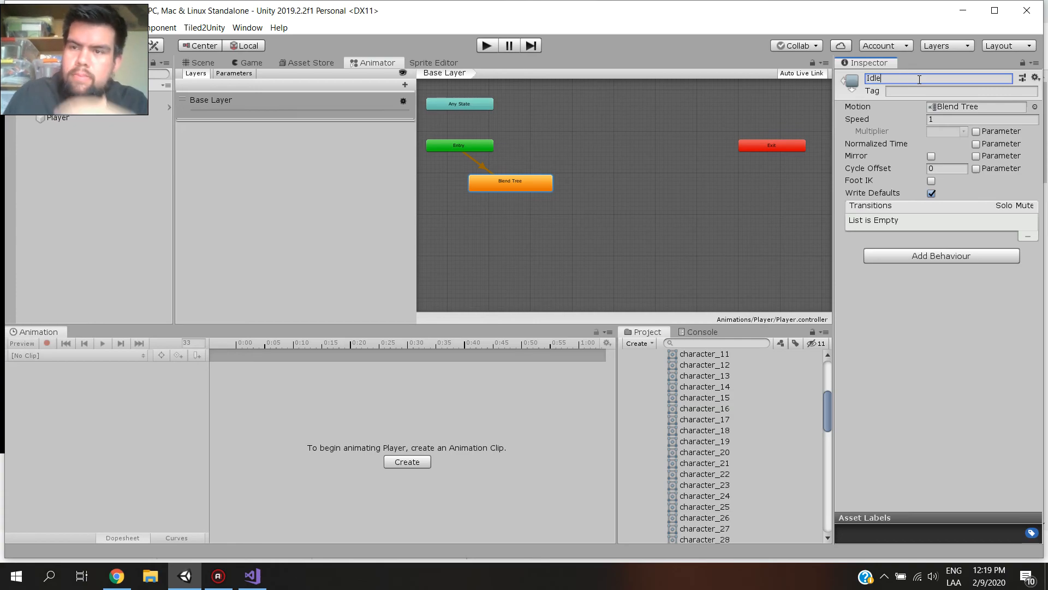
{"action": "left_click", "coordinate": [728, 192]}
Check the next section of the tutorial video in Chrome, and open the Idle state's blend tree graph in Unity
{"action": "left_click", "coordinate": [184, 580]}
{"action": "left_click", "coordinate": [342, 347]}
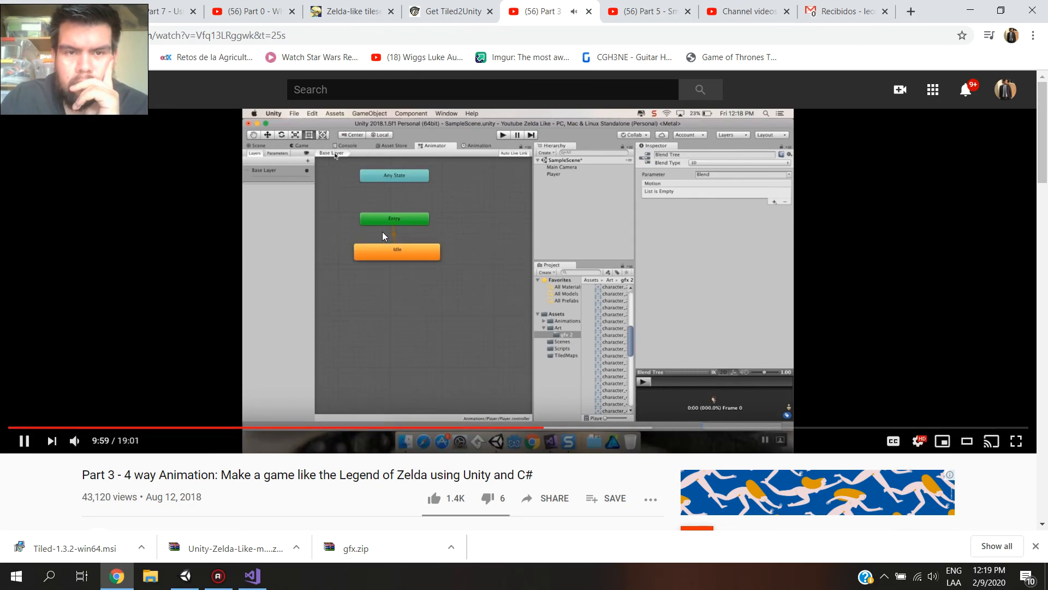
{"action": "left_click", "coordinate": [187, 577]}
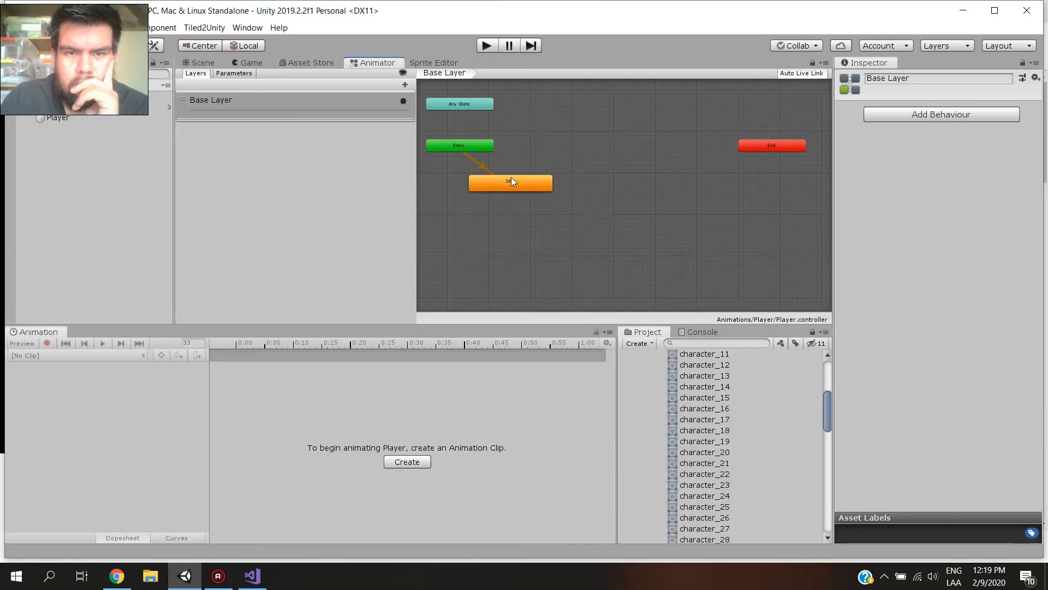
{"action": "left_click", "coordinate": [512, 185]}
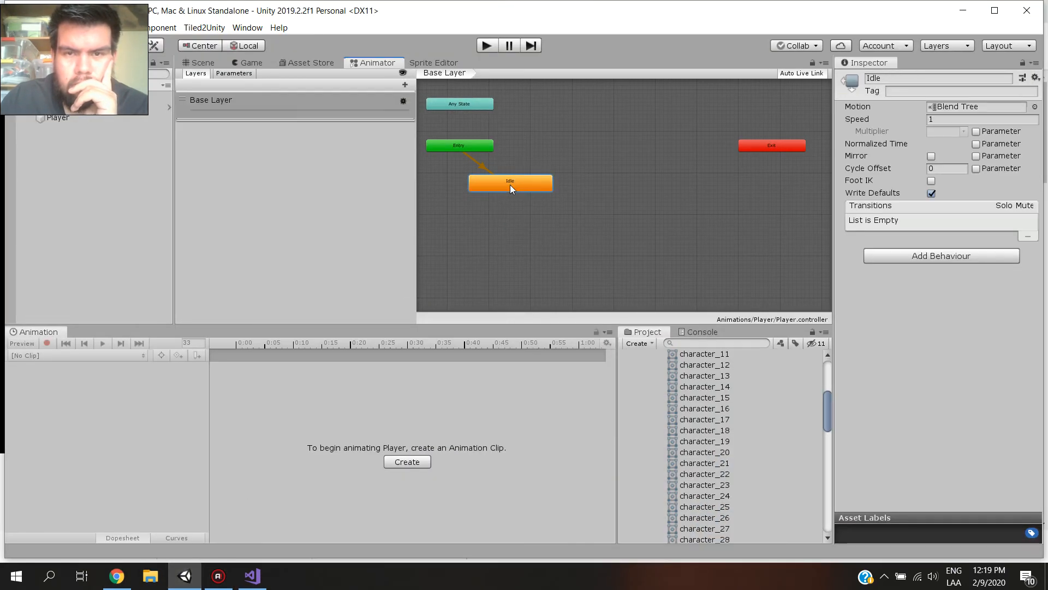
{"action": "double_click", "coordinate": [510, 185]}
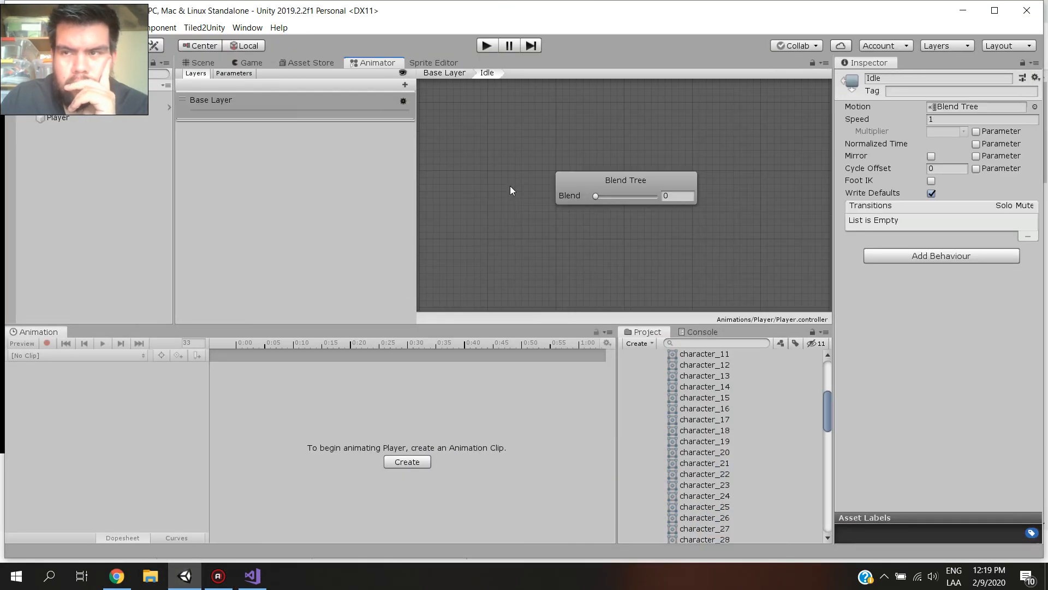
Watch the tutorial video's section on adding animator parameters in Chrome, pause it and return to Unity
{"action": "left_click", "coordinate": [192, 580]}
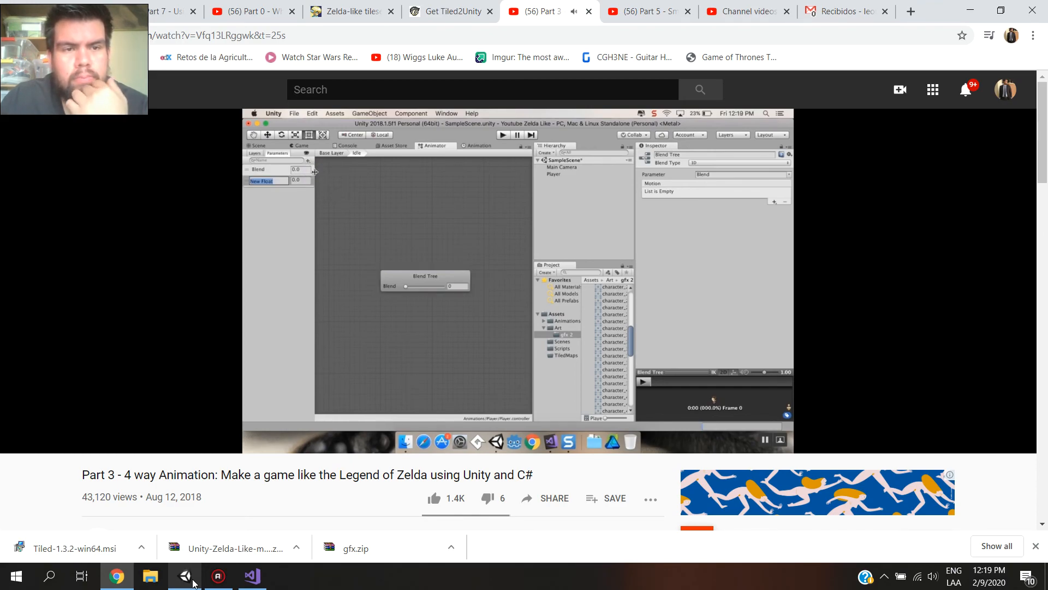
{"action": "left_click", "coordinate": [314, 341]}
{"action": "left_click", "coordinate": [195, 576]}
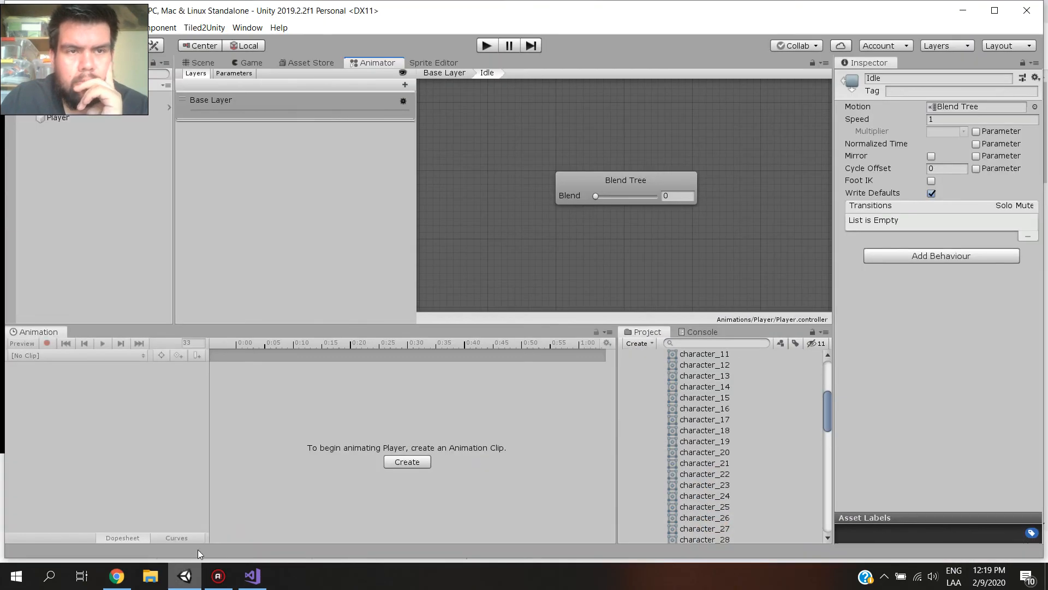
Add two new float parameters to the Player animator controller
{"action": "left_click", "coordinate": [247, 74]}
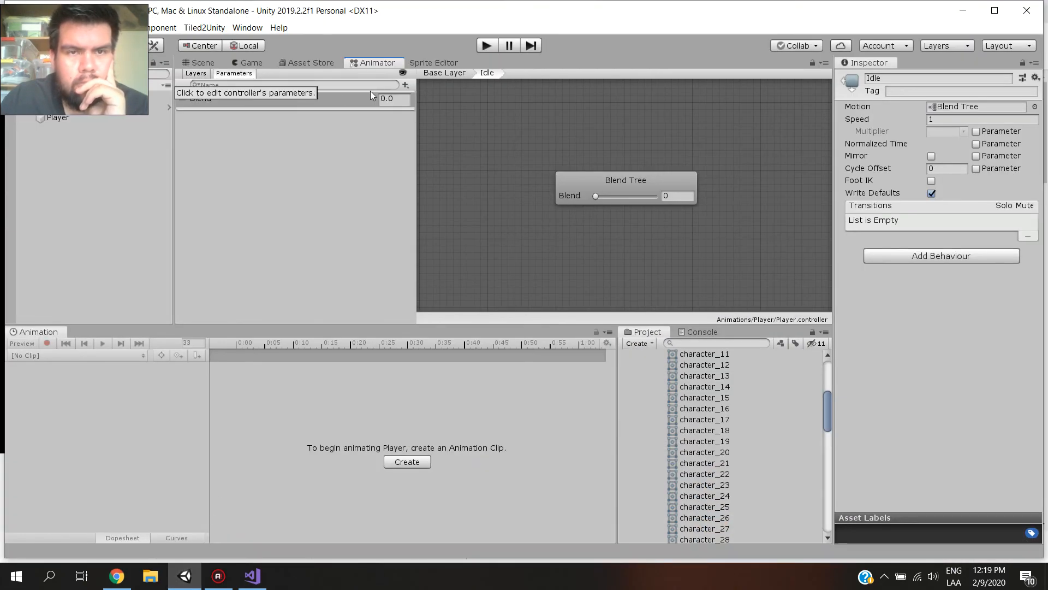
{"action": "left_click", "coordinate": [405, 85]}
{"action": "left_click", "coordinate": [419, 97]}
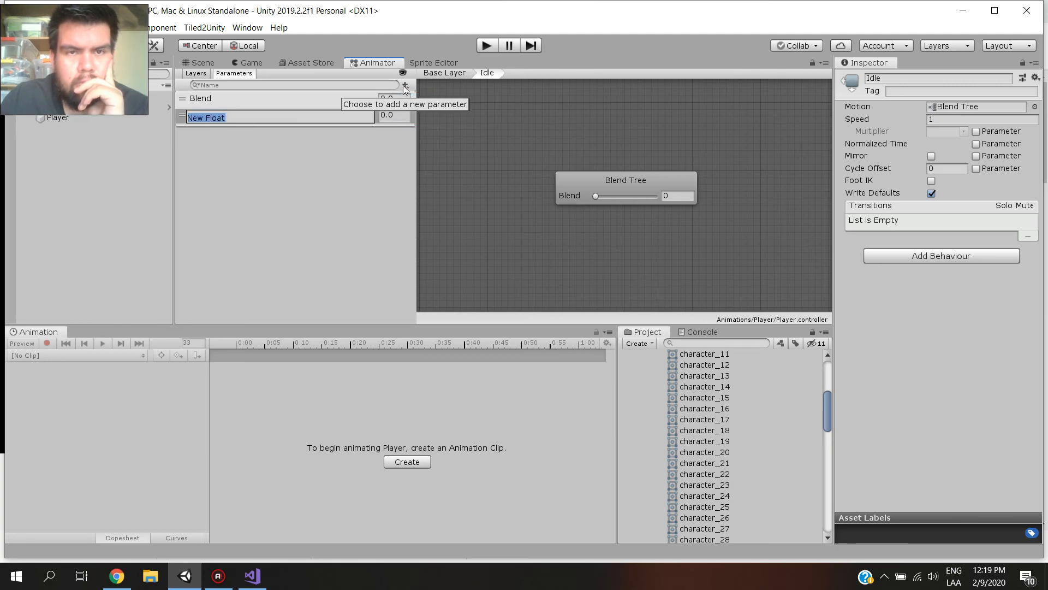
{"action": "key", "text": "Return"}
{"action": "left_click", "coordinate": [405, 85]}
{"action": "left_click", "coordinate": [421, 98]}
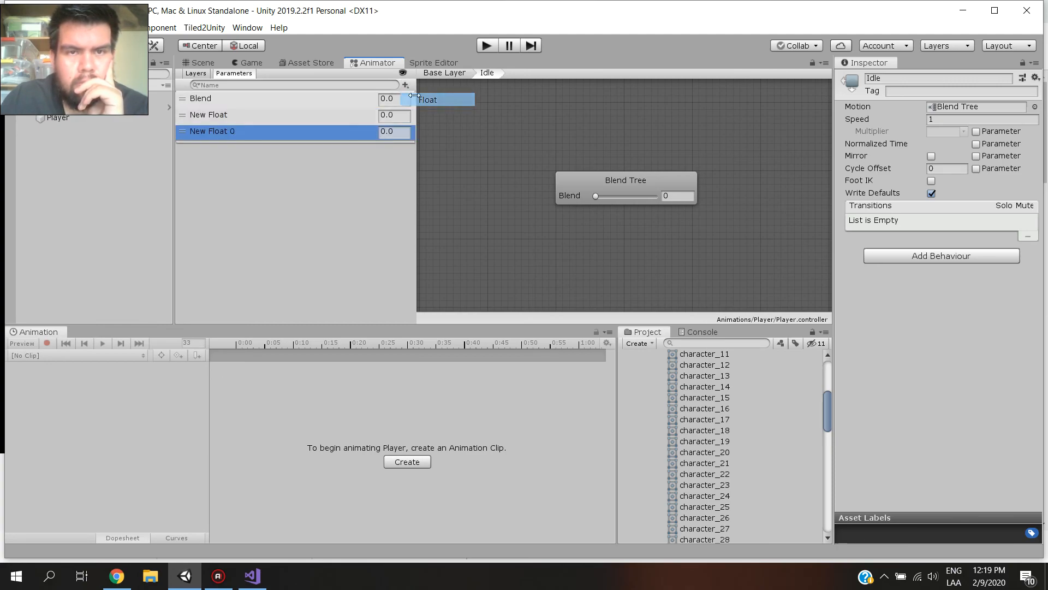
{"action": "left_click", "coordinate": [254, 117]}
Resume the tutorial video in Chrome to check the names for the float parameters, and return to Unity
{"action": "left_click", "coordinate": [195, 571]}
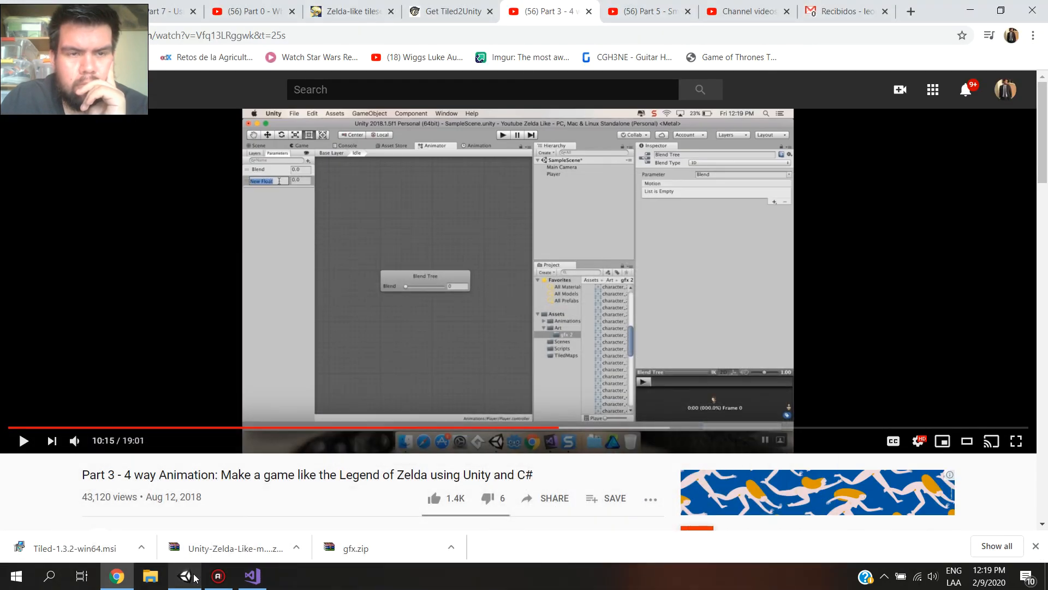
{"action": "left_click", "coordinate": [284, 329]}
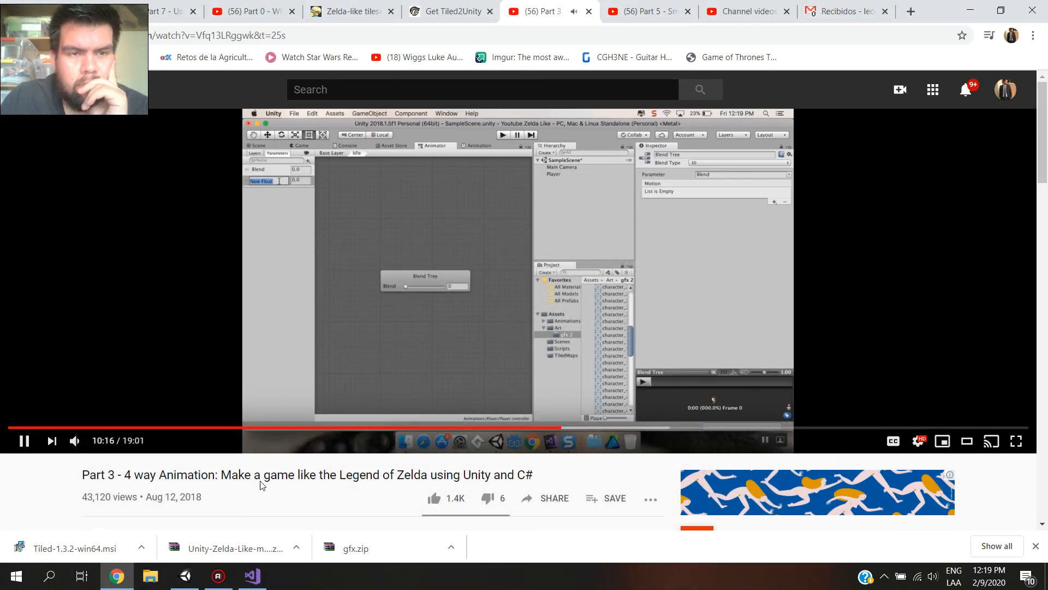
{"action": "left_click", "coordinate": [185, 575]}
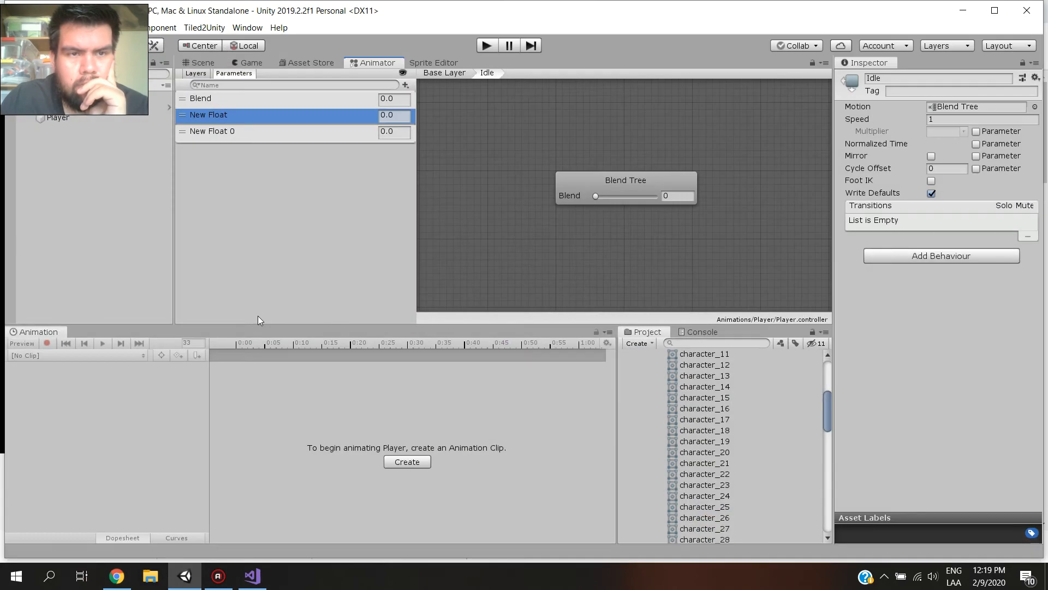
Rename the two new float parameters as moveX and moveY
{"action": "double_click", "coordinate": [233, 115]}
{"action": "type", "text": "mo"}
{"action": "key", "text": "BackSpace"}
{"action": "type", "text": "ove"}
{"action": "left_click", "coordinate": [256, 131]}
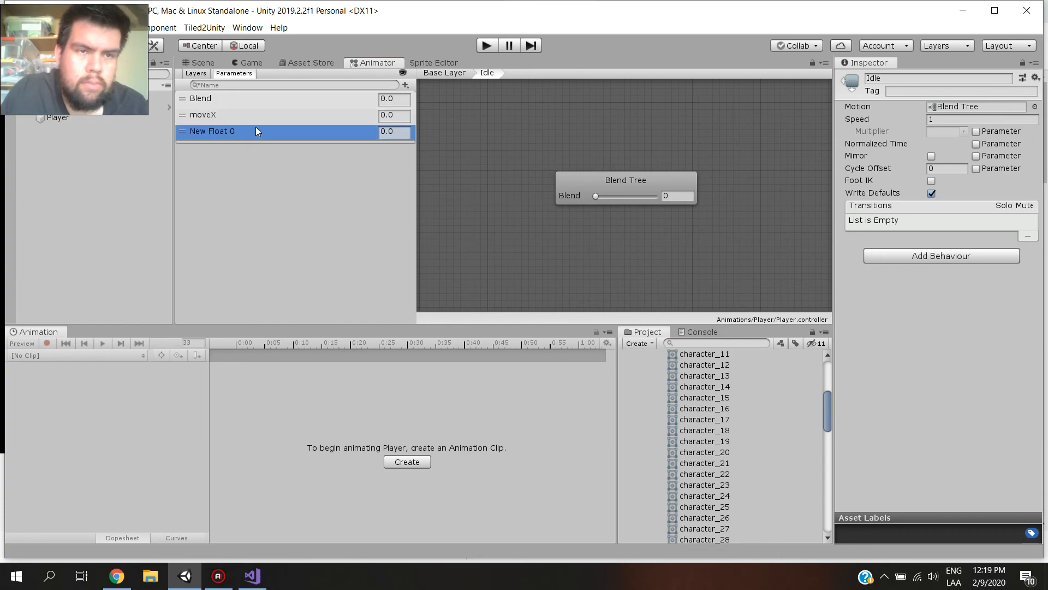
{"action": "double_click", "coordinate": [258, 132]}
{"action": "type", "text": "move"}
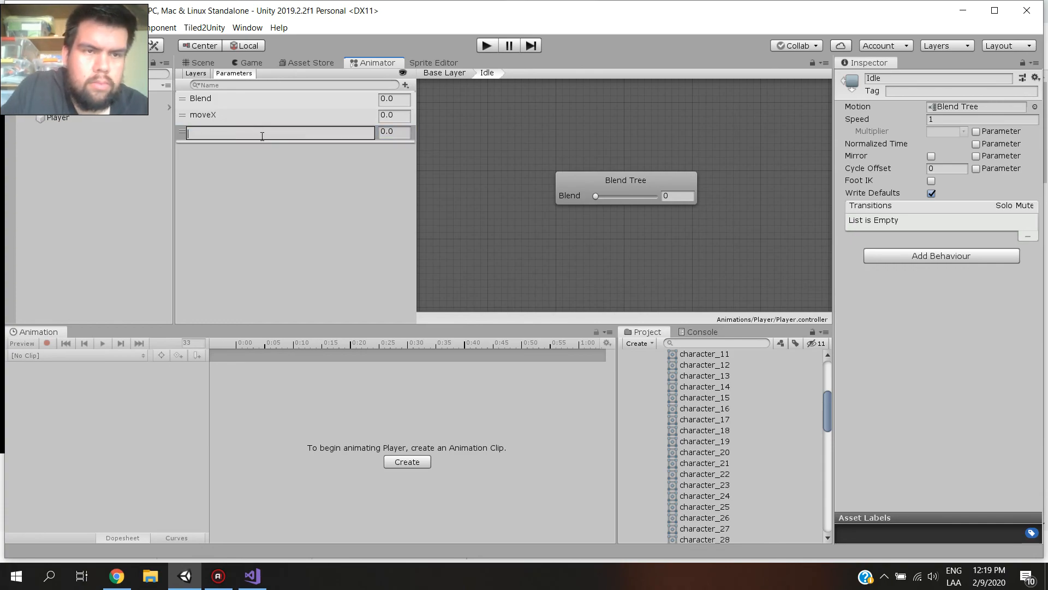
{"action": "type", "text": "Y"}
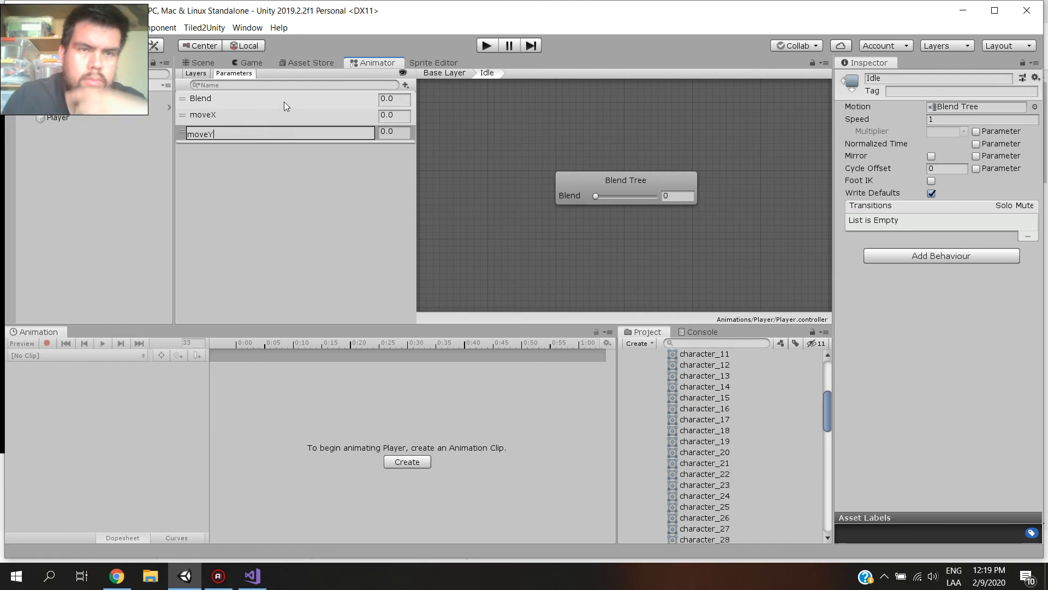
{"action": "key", "text": "Return"}
Select the Blend Tree node in the Idle graph, following the tutorial video's section on blend tree settings in Chrome
{"action": "left_click", "coordinate": [186, 576]}
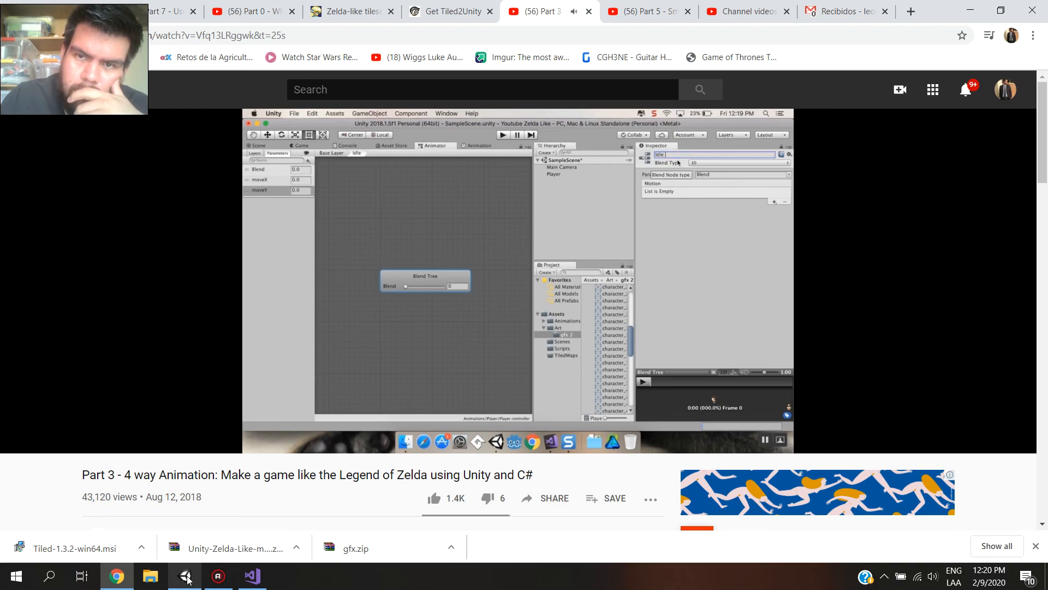
{"action": "left_click", "coordinate": [187, 577]}
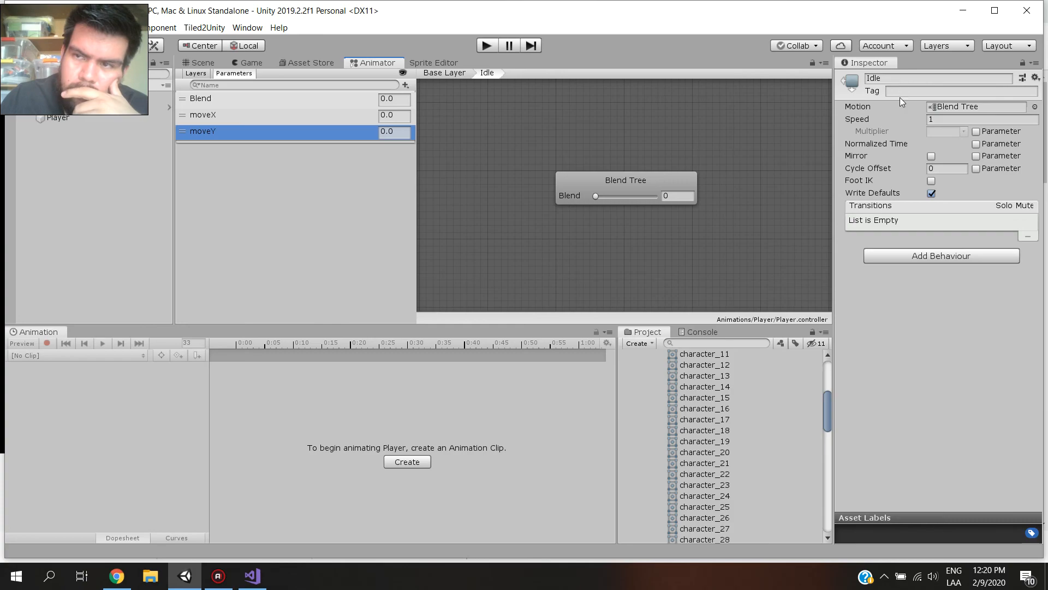
{"action": "left_click", "coordinate": [661, 190]}
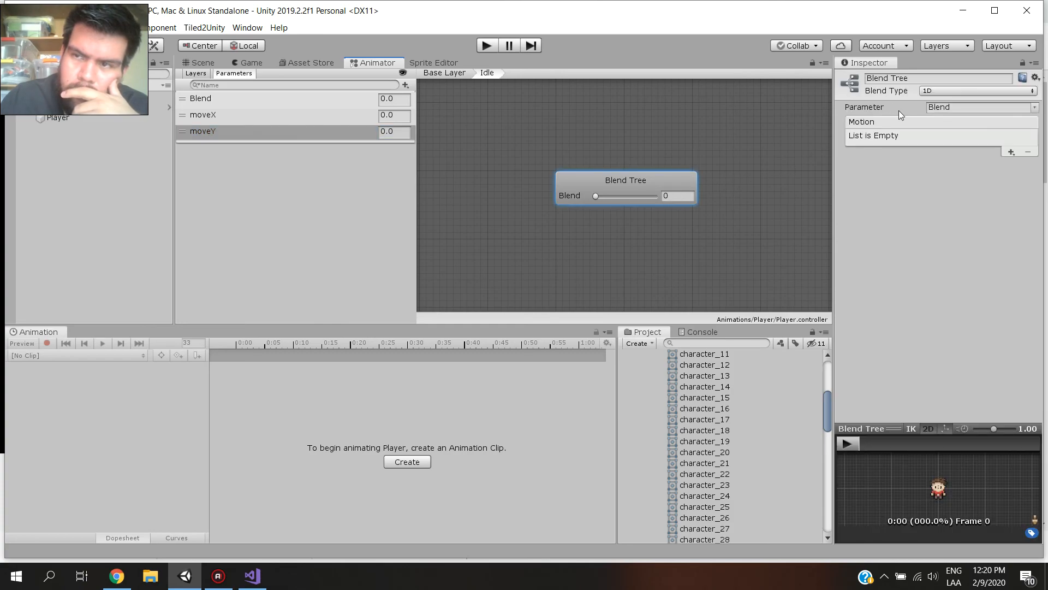
{"action": "left_click", "coordinate": [116, 576]}
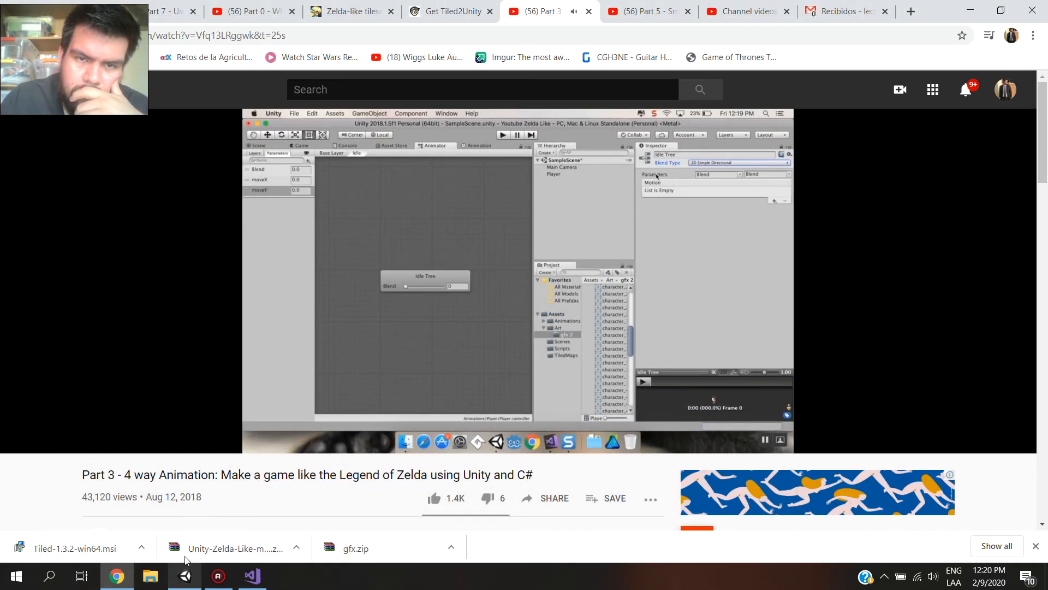
{"action": "left_click", "coordinate": [294, 324]}
{"action": "left_click", "coordinate": [185, 577]}
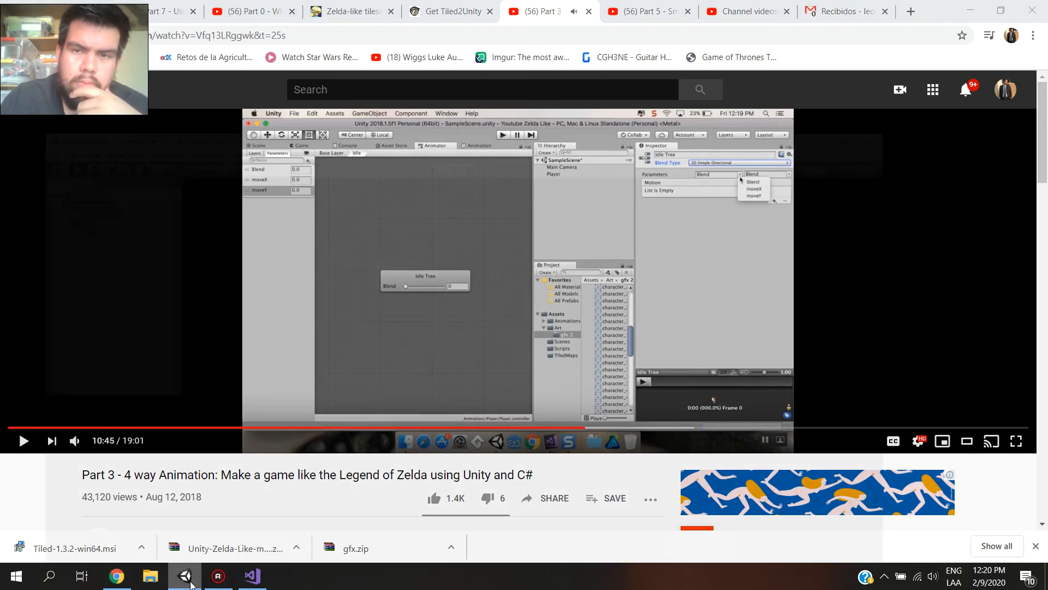
Try to rename the blend tree as Idle Tree, and set its blend type to 2D Simple Directional
{"action": "left_click", "coordinate": [909, 78]}
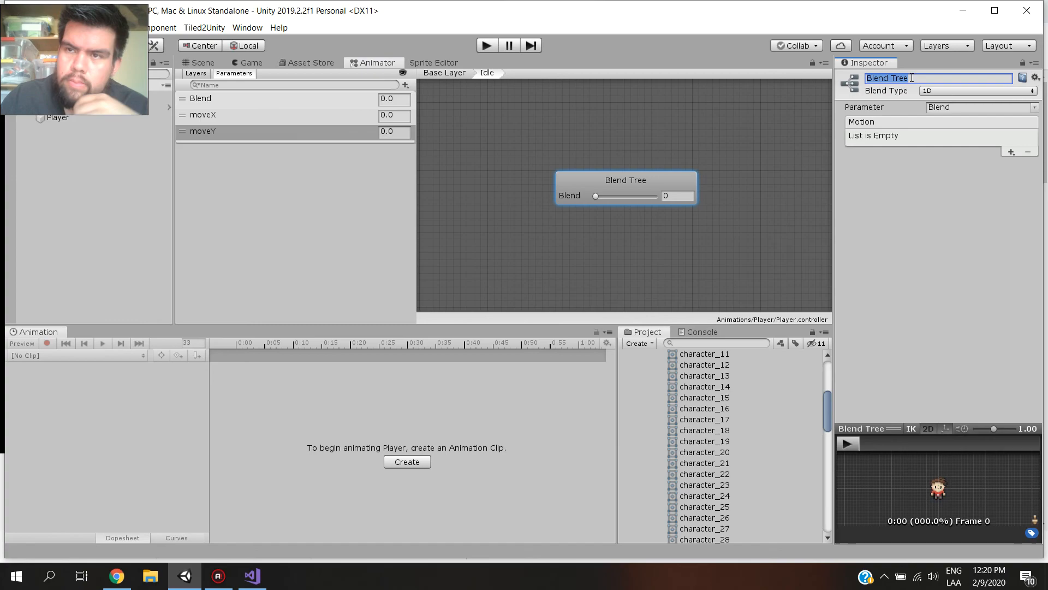
{"action": "type", "text": "Idle Tree"}
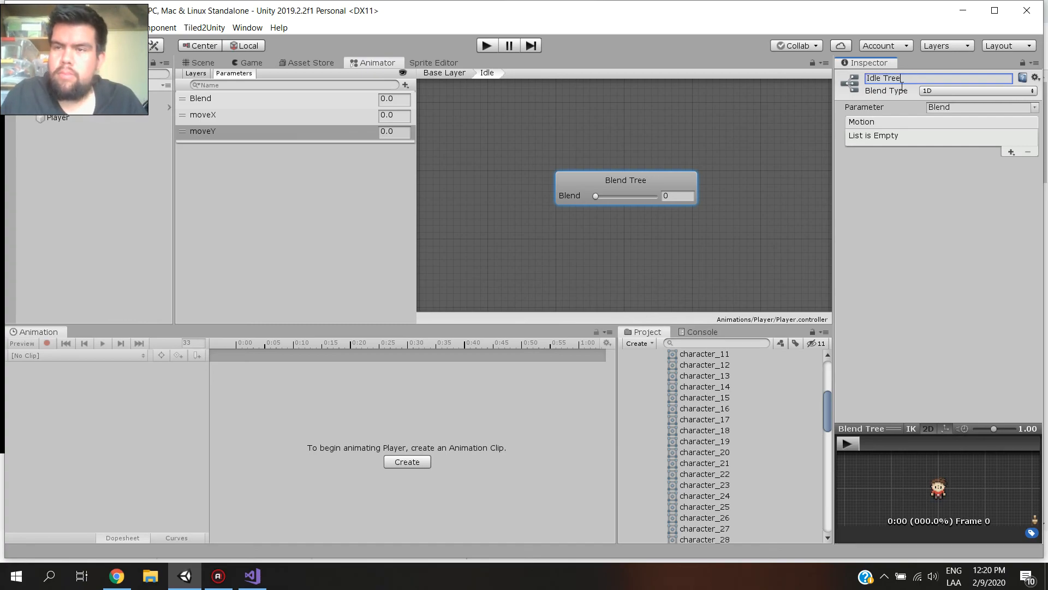
{"action": "left_click", "coordinate": [935, 91]}
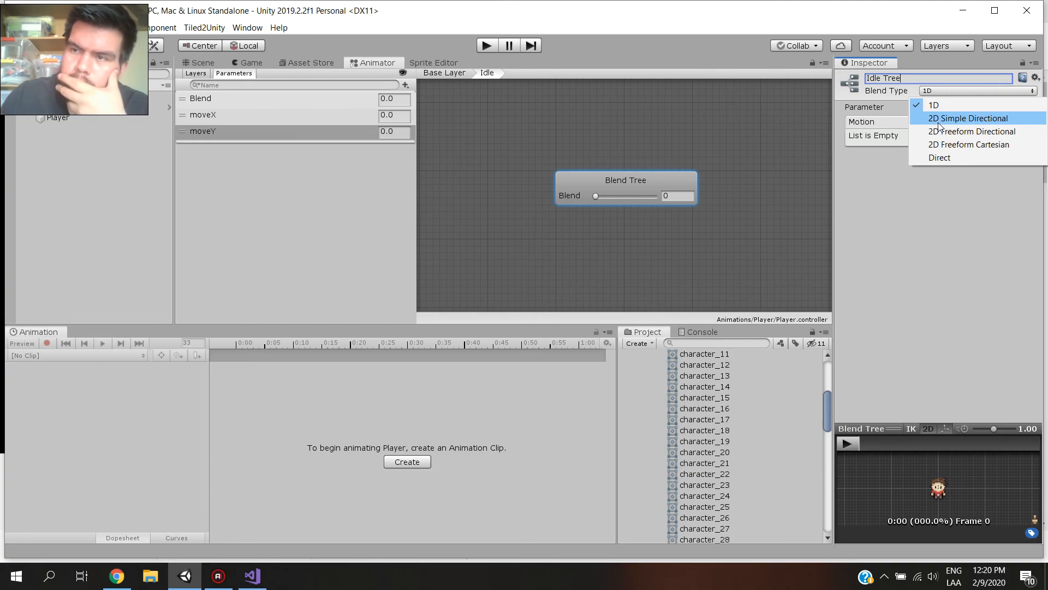
{"action": "left_click", "coordinate": [938, 123]}
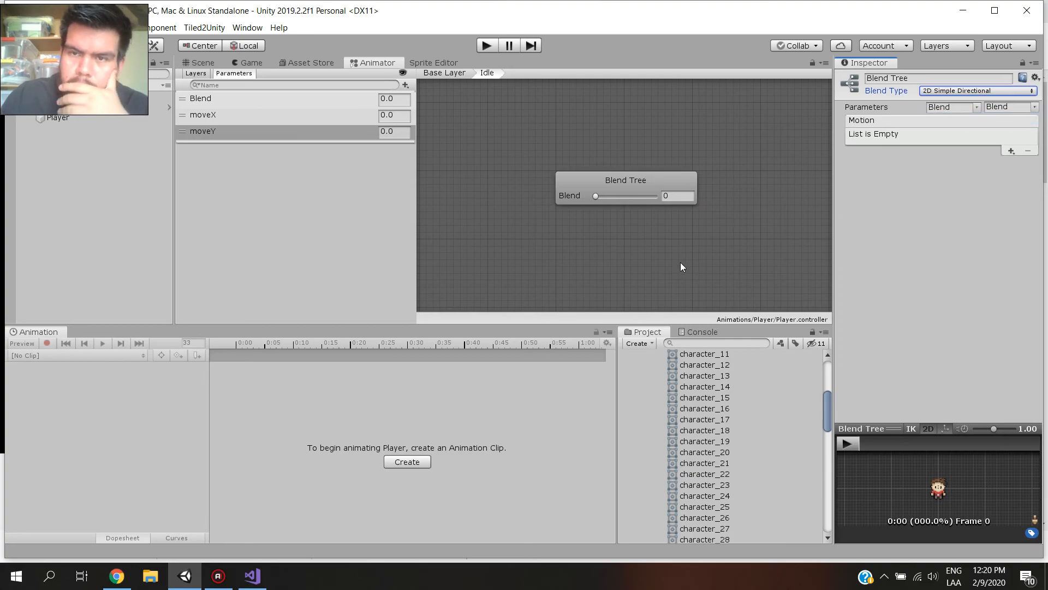
Watch the tutorial video's section on assigning the blend tree's two parameters in Chrome, pause it and return to Unity
{"action": "left_click", "coordinate": [186, 580]}
{"action": "left_click", "coordinate": [247, 386]}
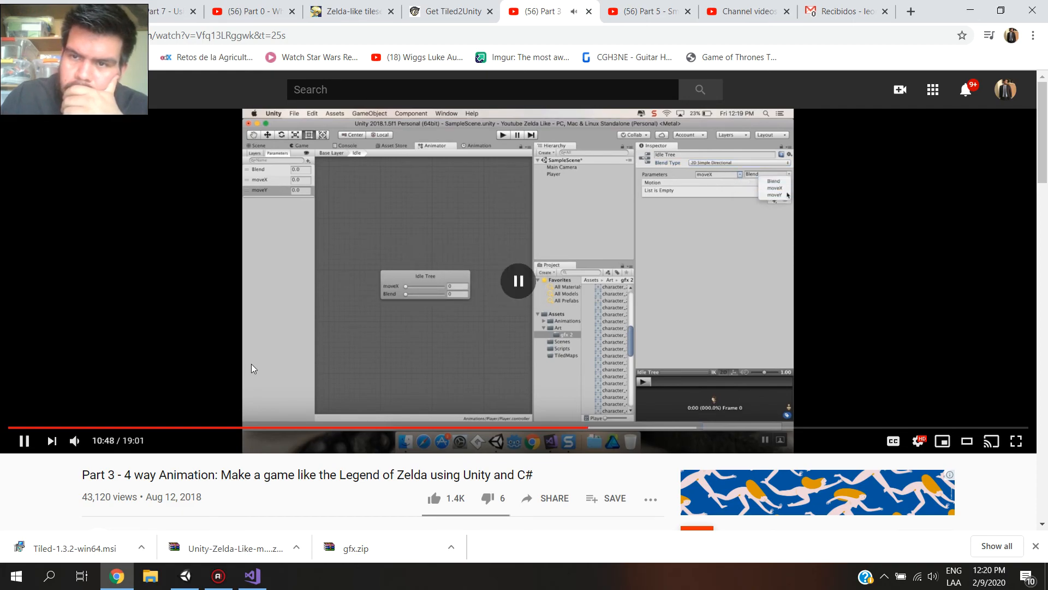
{"action": "left_click", "coordinate": [251, 364]}
{"action": "left_click", "coordinate": [185, 576]}
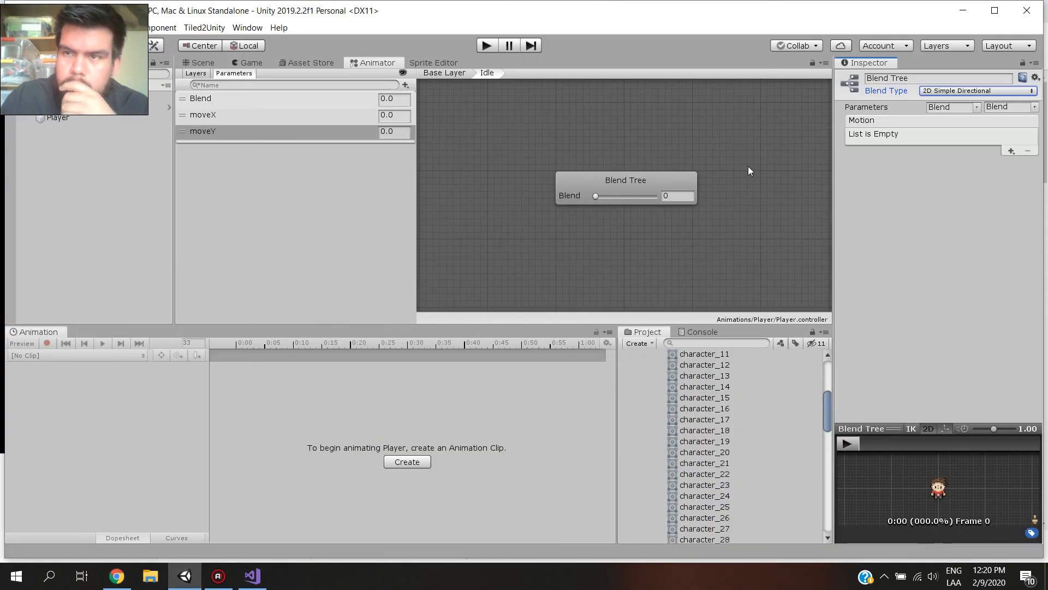
Set the blend tree's two parameters to moveX and moveY
{"action": "left_click", "coordinate": [976, 107]}
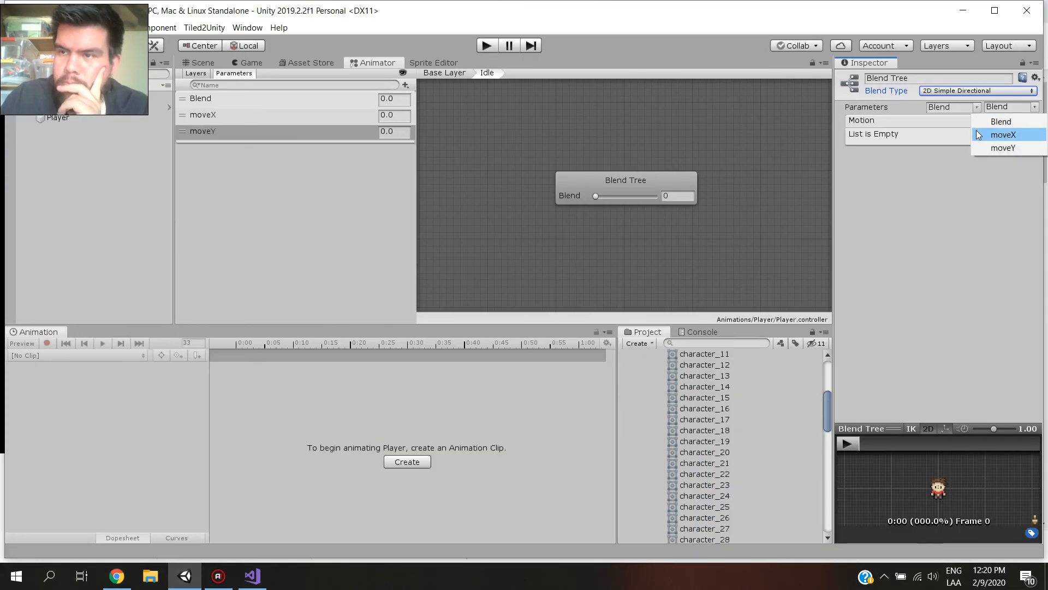
{"action": "left_click", "coordinate": [985, 134]}
{"action": "left_click", "coordinate": [1024, 107]}
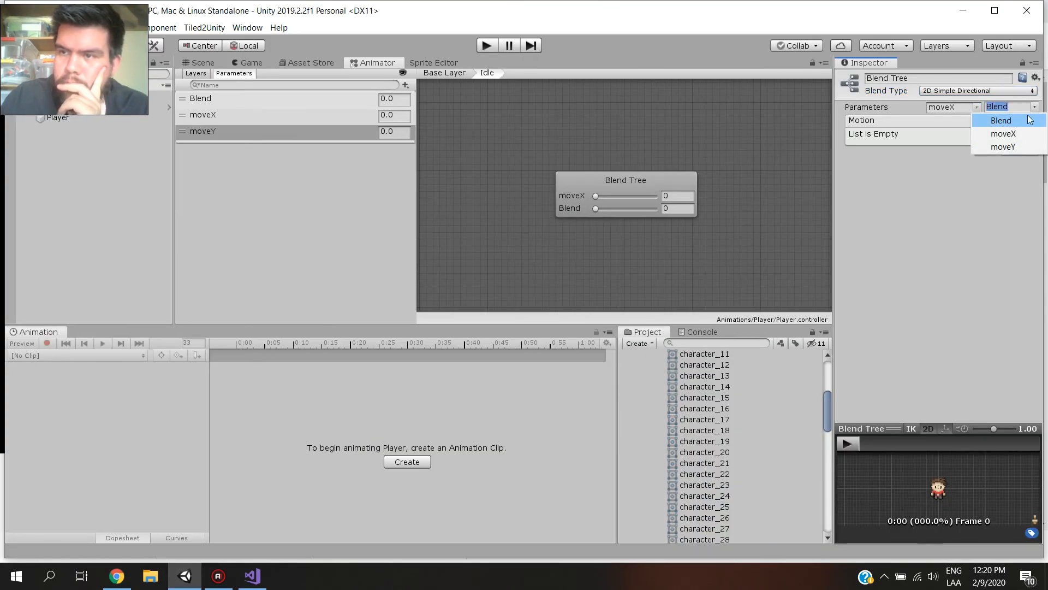
{"action": "left_click", "coordinate": [1002, 148]}
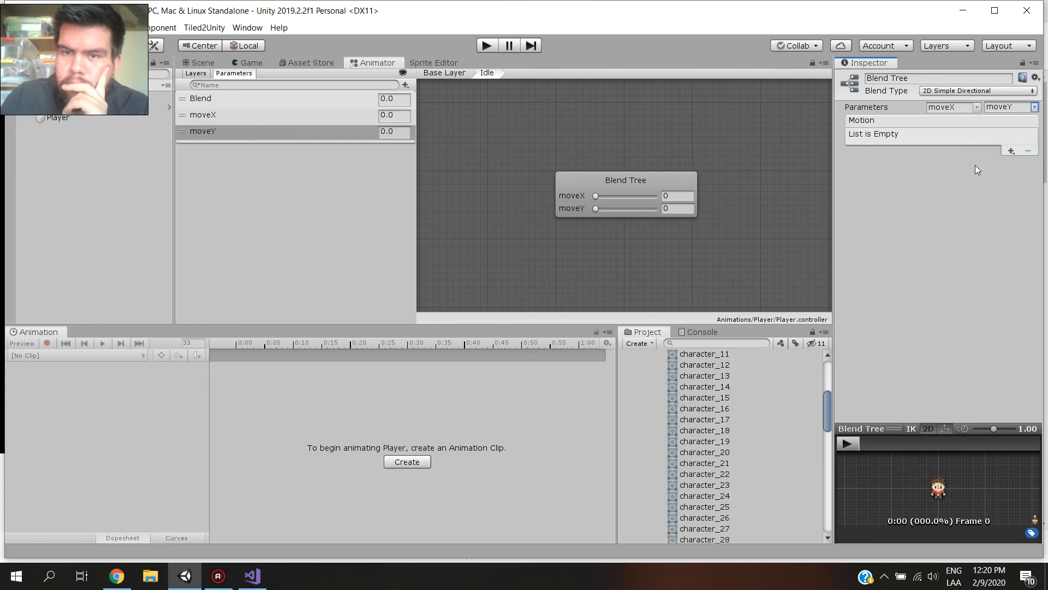
Add an empty motion field to the blend tree, following the tutorial video in Chrome
{"action": "left_click", "coordinate": [185, 575]}
{"action": "left_click", "coordinate": [22, 439]}
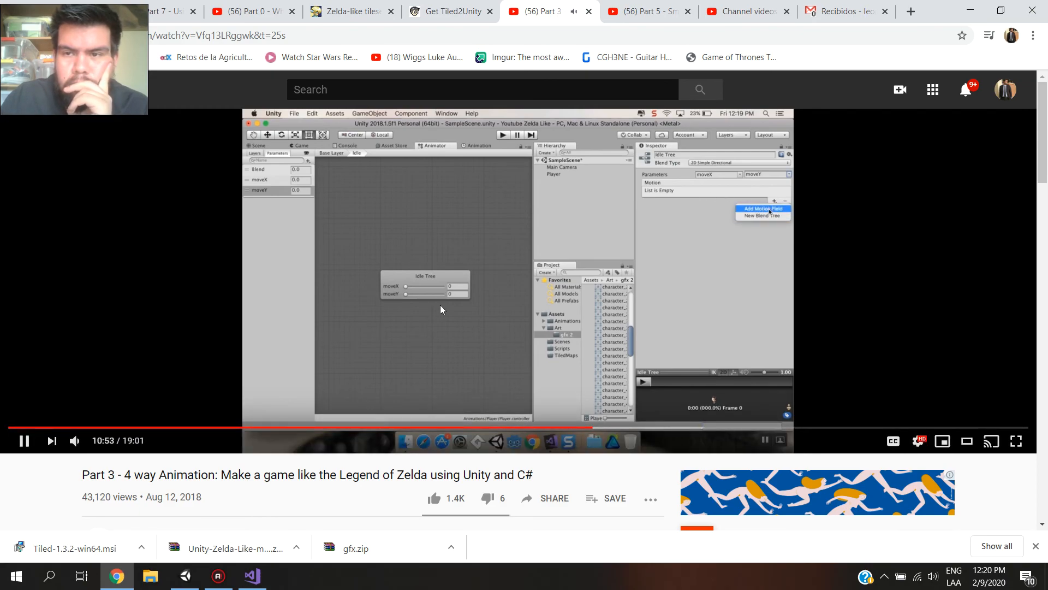
{"action": "mouse_move", "coordinate": [189, 576]}
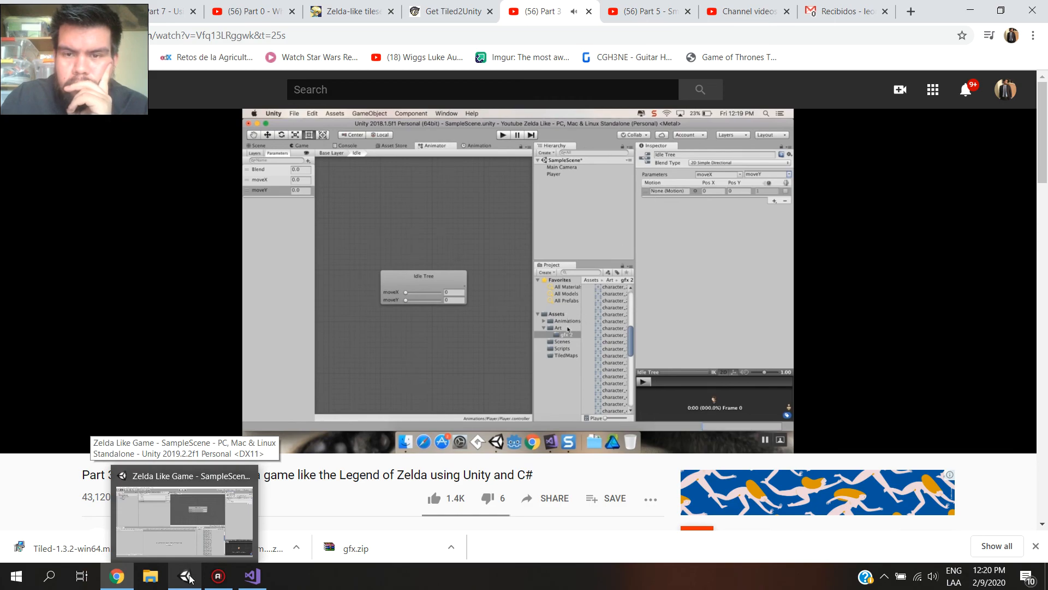
{"action": "left_click", "coordinate": [186, 576]}
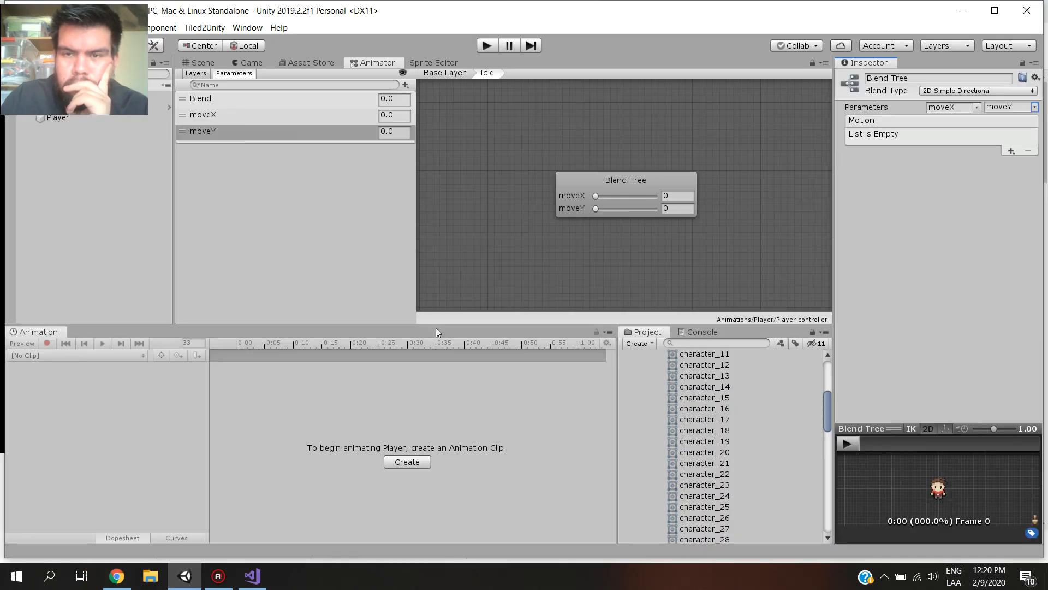
{"action": "left_click", "coordinate": [1011, 150]}
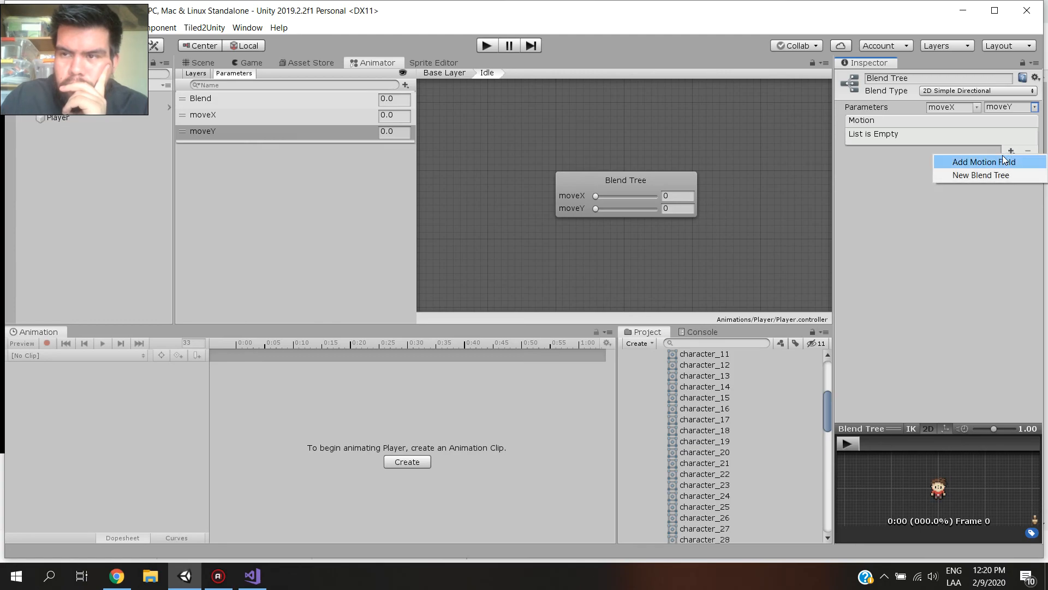
{"action": "left_click", "coordinate": [1001, 159]}
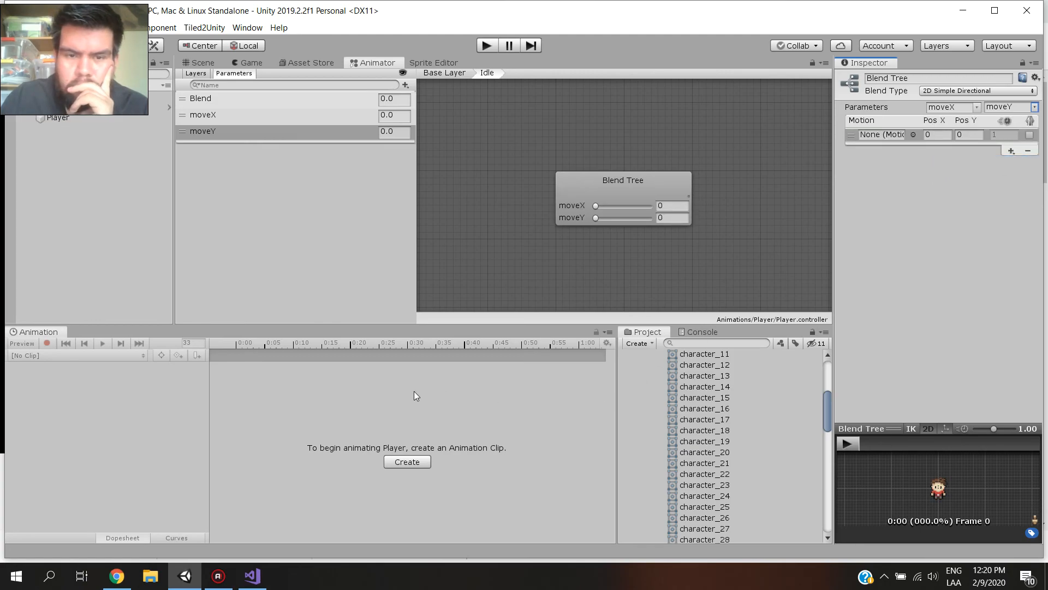
Expand the Animations folder and its Player subfolder in the project assets to list the animation clips
{"action": "scroll", "coordinate": [647, 382], "scroll_direction": "up", "scroll_amount": 8}
{"action": "left_click", "coordinate": [644, 368]}
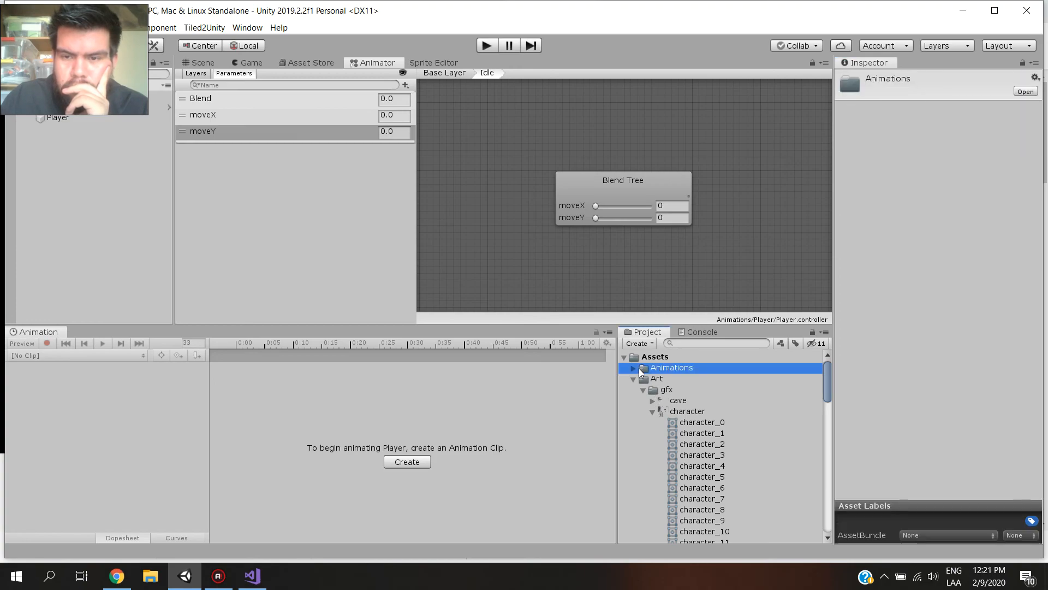
{"action": "left_click", "coordinate": [652, 379]}
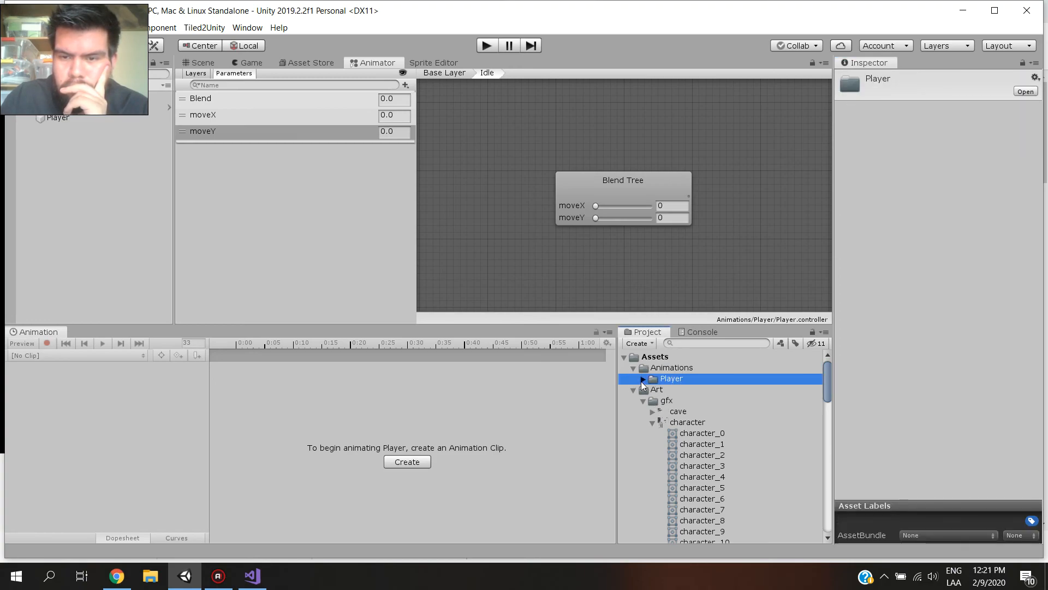
{"action": "double_click", "coordinate": [659, 382]}
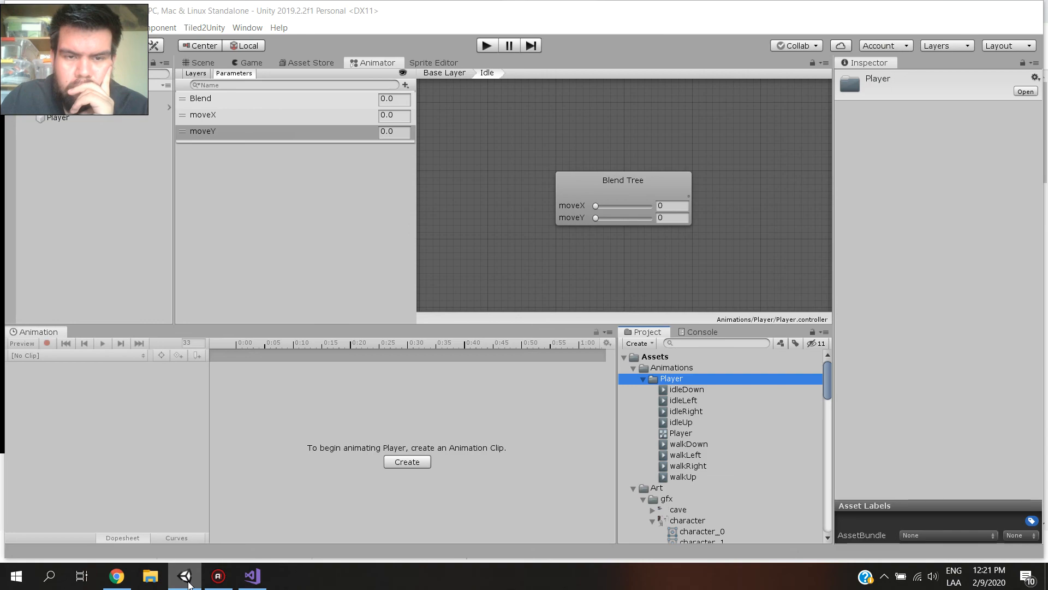
Replay the tutorial video's section on assigning clips to the motion fields in Chrome, pause it and return to Unity
{"action": "left_click", "coordinate": [116, 576]}
{"action": "left_click", "coordinate": [303, 312]}
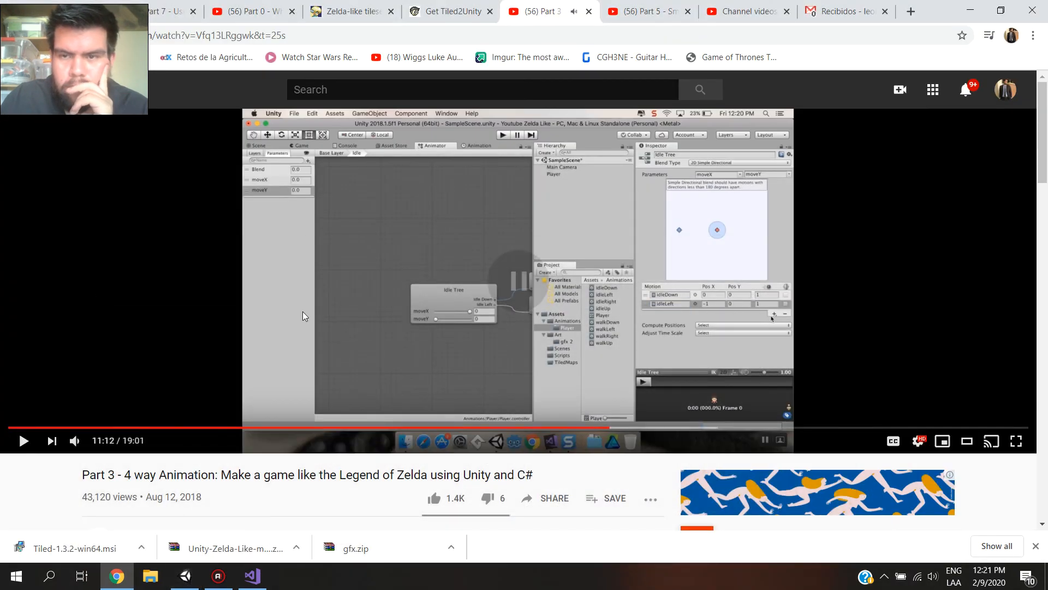
{"action": "left_click", "coordinate": [597, 428]}
{"action": "left_click", "coordinate": [579, 347]}
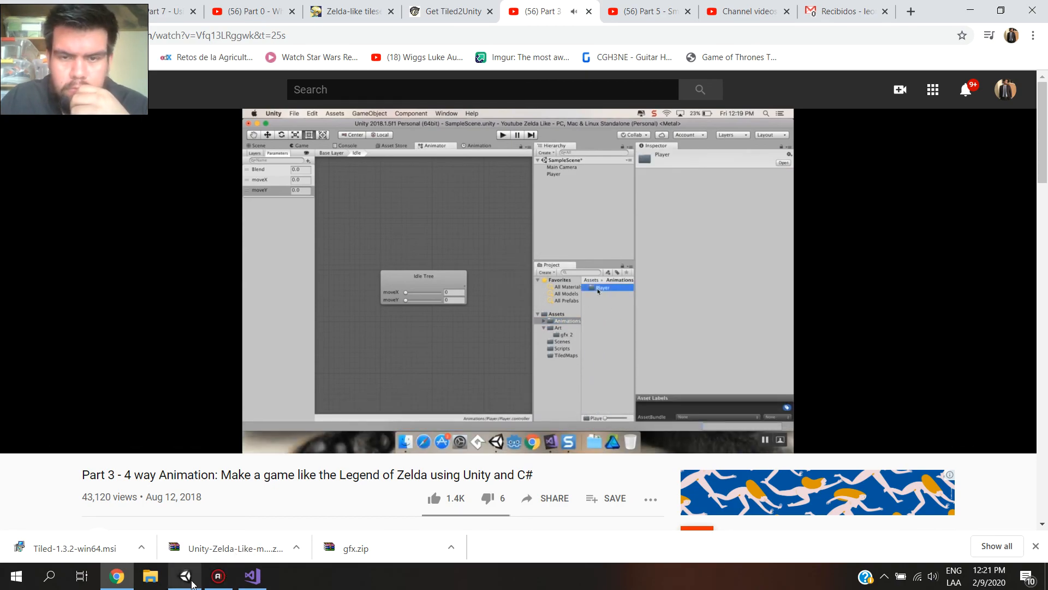
{"action": "mouse_move", "coordinate": [191, 583]}
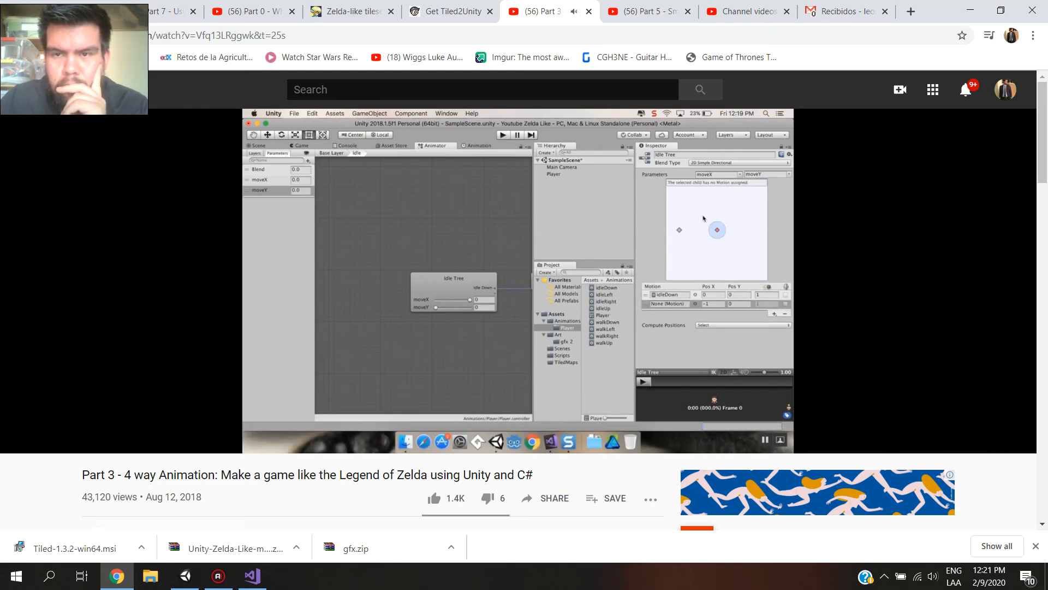
{"action": "left_click", "coordinate": [438, 322]}
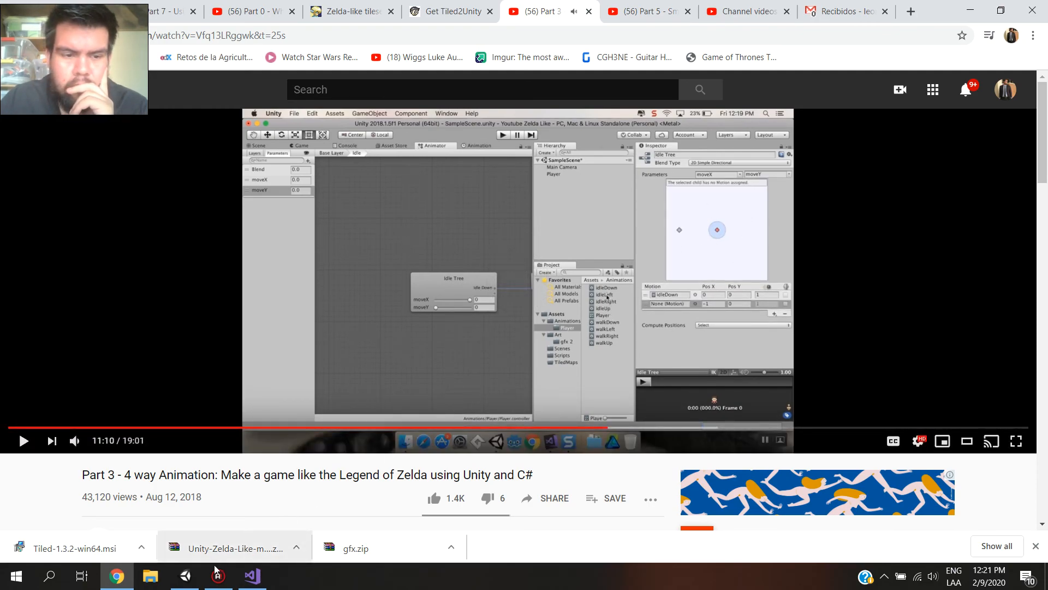
{"action": "left_click", "coordinate": [185, 576]}
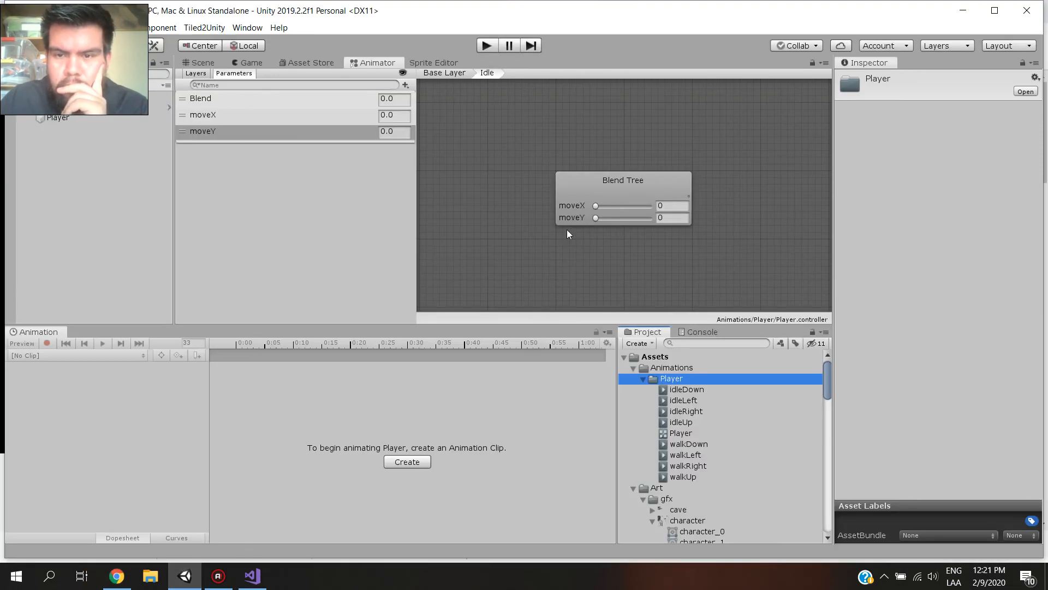
Assign the idleDown clip to the blend tree's first motion field and add a second motion field
{"action": "left_click", "coordinate": [618, 191]}
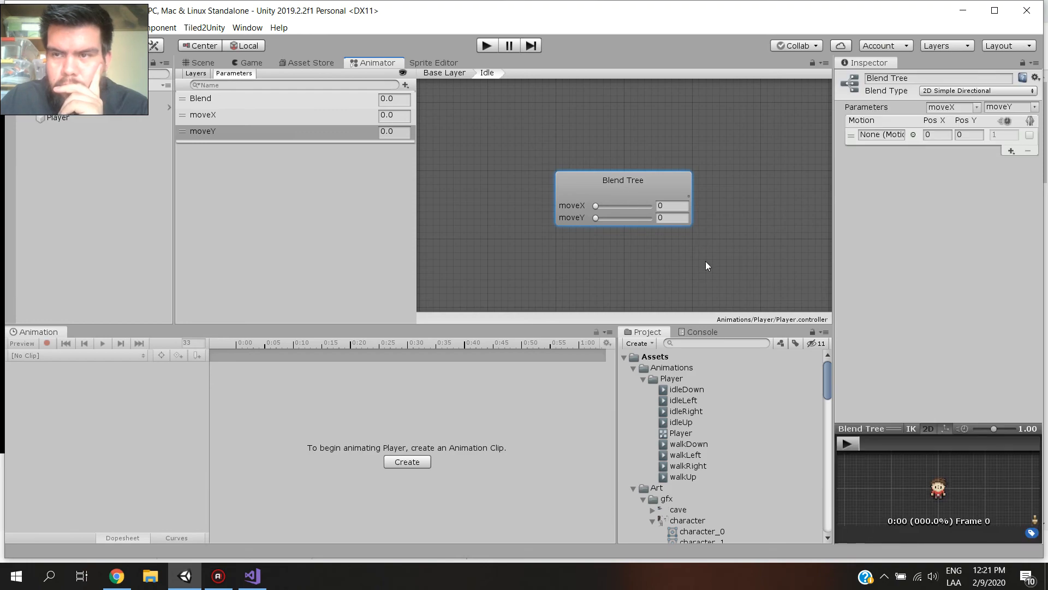
{"action": "left_click_drag", "start_coordinate": [672, 390], "coordinate": [876, 137]}
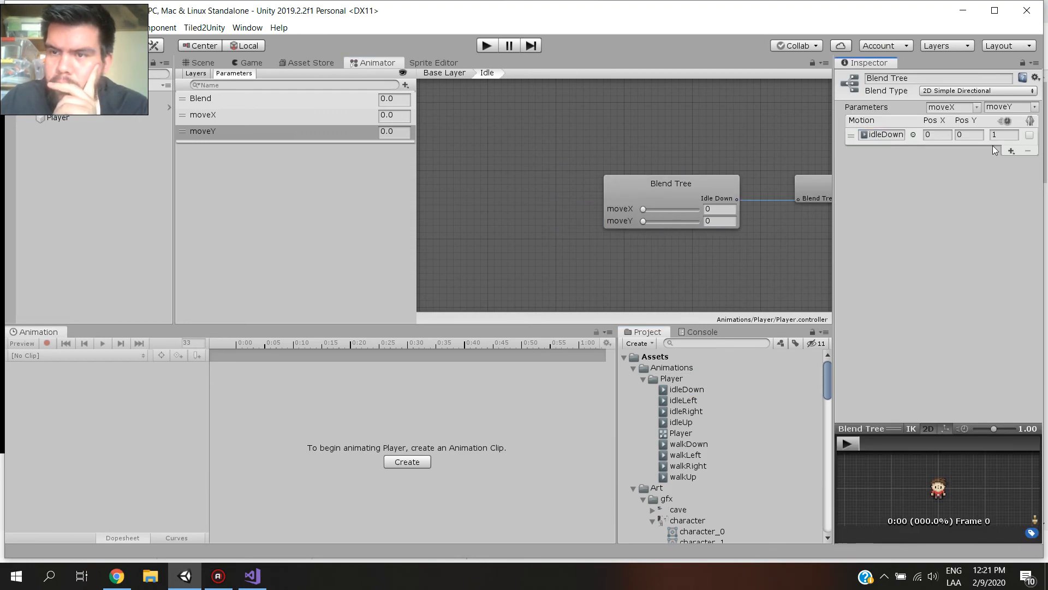
{"action": "left_click", "coordinate": [1011, 150]}
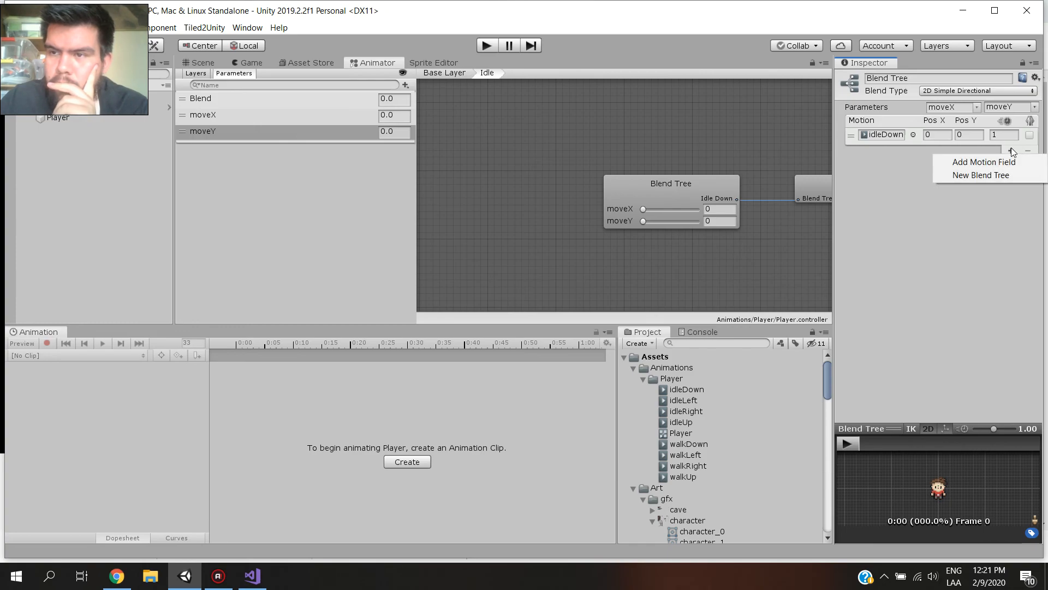
{"action": "left_click", "coordinate": [1012, 161]}
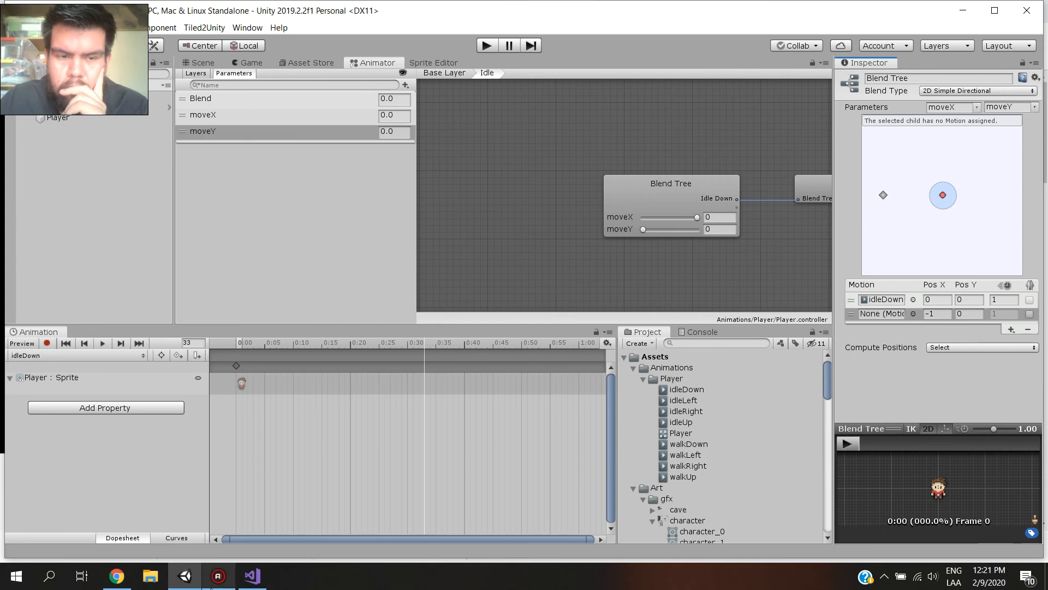
Watch the tutorial video's section on adding the remaining idle clips in Chrome, pause it and return to Unity
{"action": "left_click", "coordinate": [200, 584]}
{"action": "left_click", "coordinate": [371, 301]}
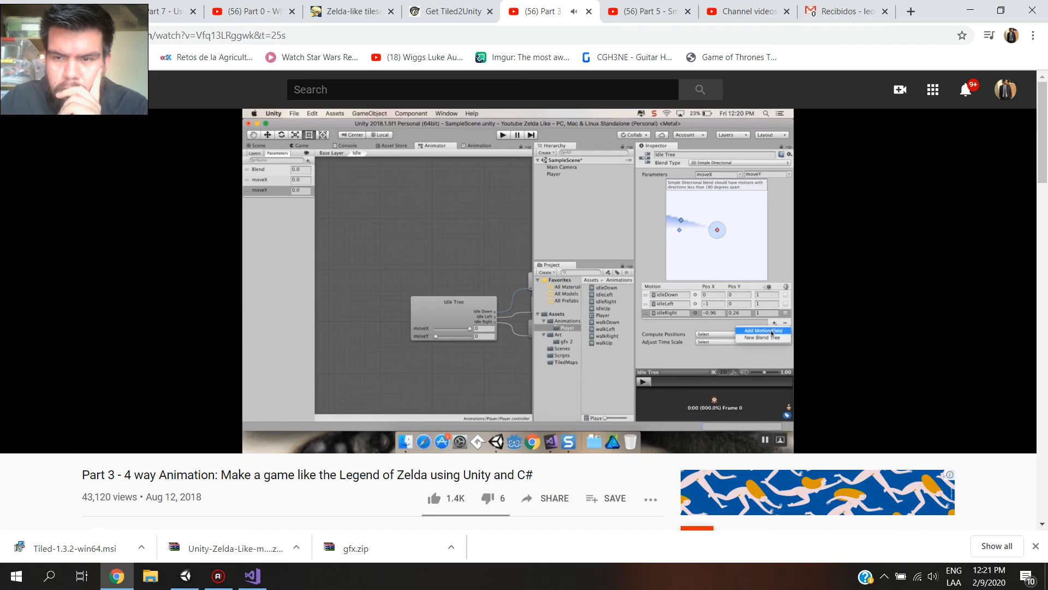
{"action": "left_click", "coordinate": [371, 299]}
{"action": "left_click", "coordinate": [371, 299]}
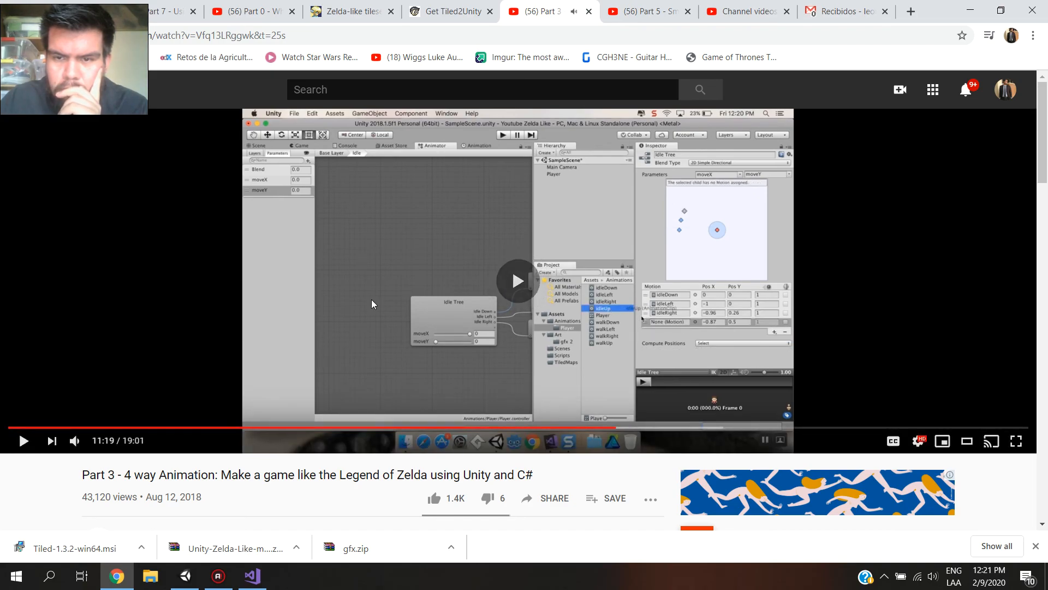
{"action": "left_click", "coordinate": [372, 300]}
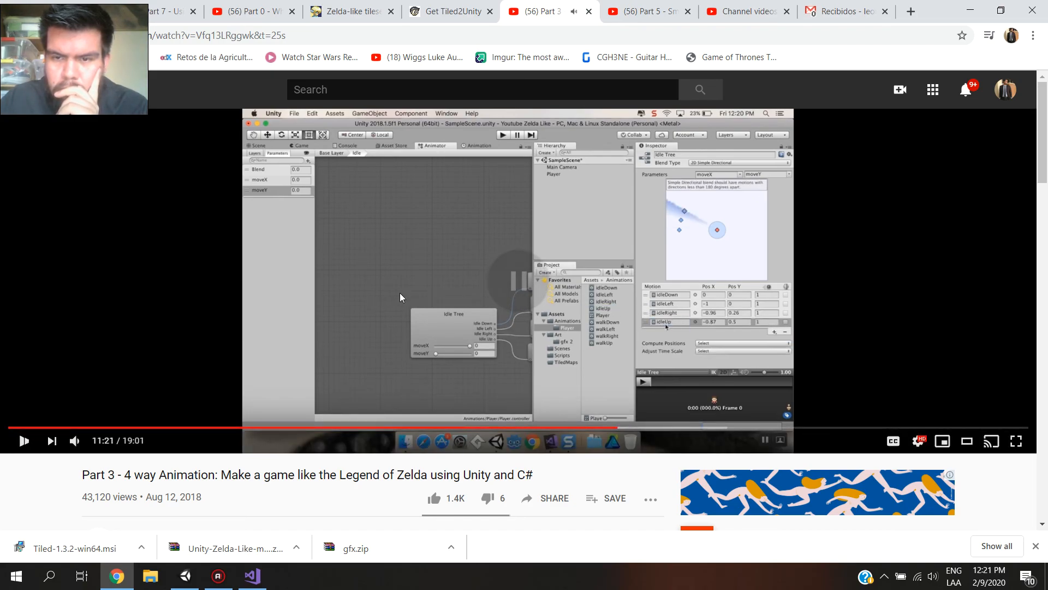
{"action": "left_click", "coordinate": [186, 577]}
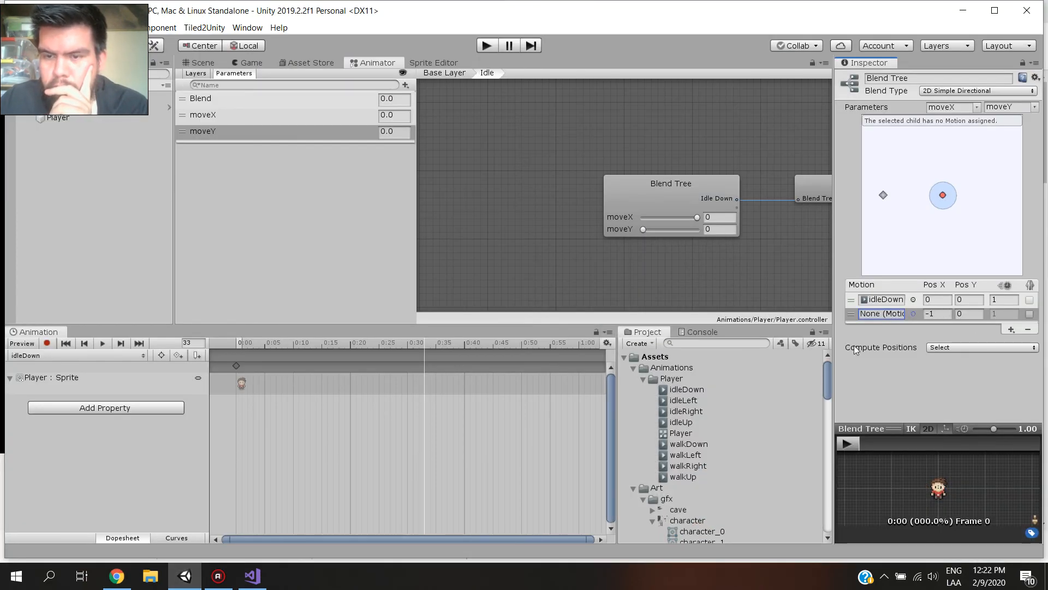
Assign the idleLeft clip to the second motion field, and add a third motion field holding the idleRight clip
{"action": "left_click_drag", "start_coordinate": [688, 405], "coordinate": [881, 319]}
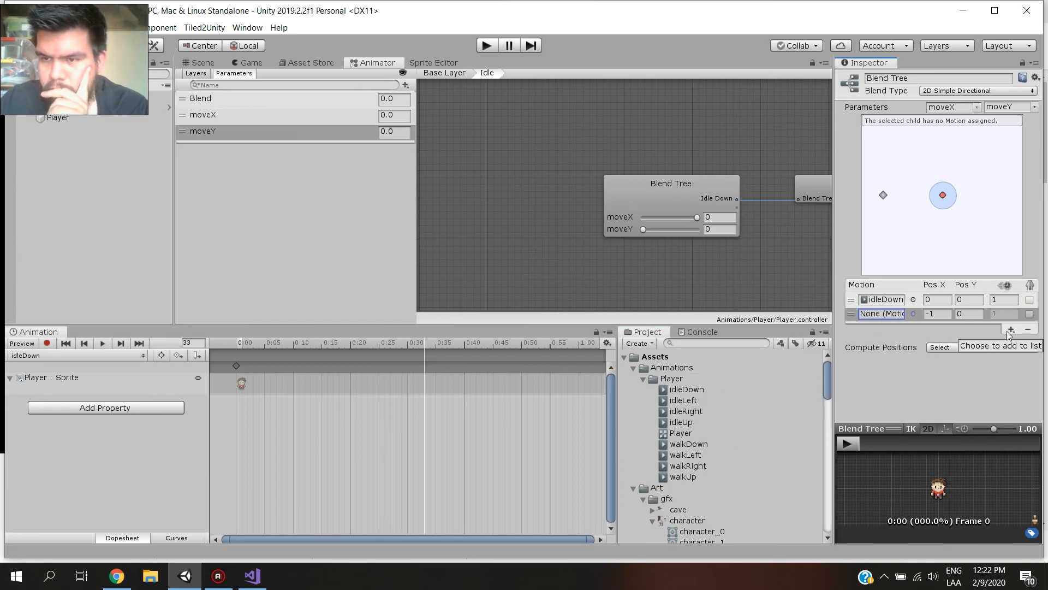
{"action": "left_click_drag", "start_coordinate": [689, 400], "coordinate": [881, 313]}
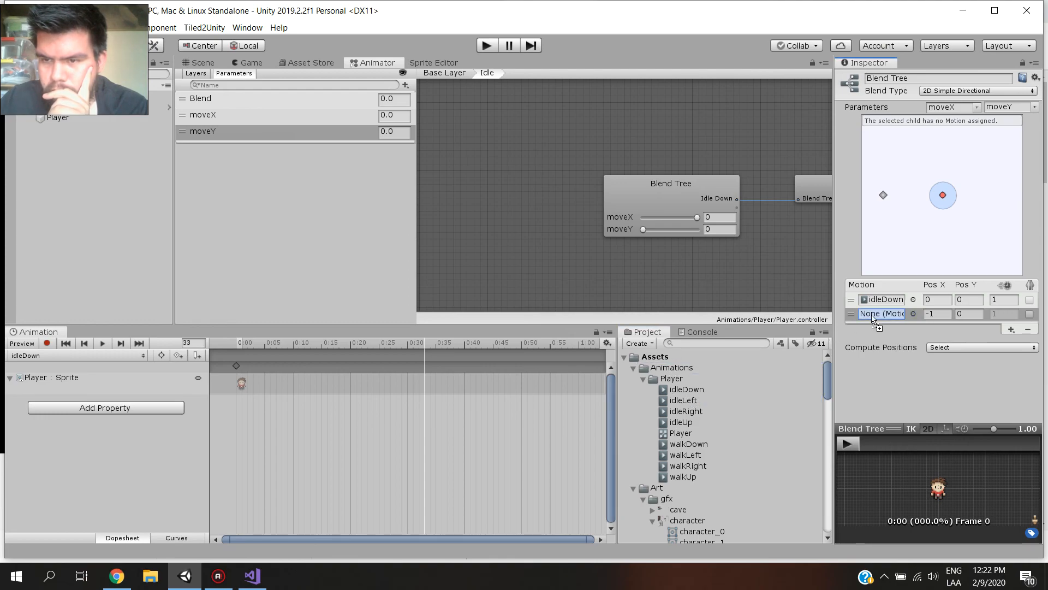
{"action": "left_click", "coordinate": [1004, 327]}
{"action": "left_click", "coordinate": [999, 340]}
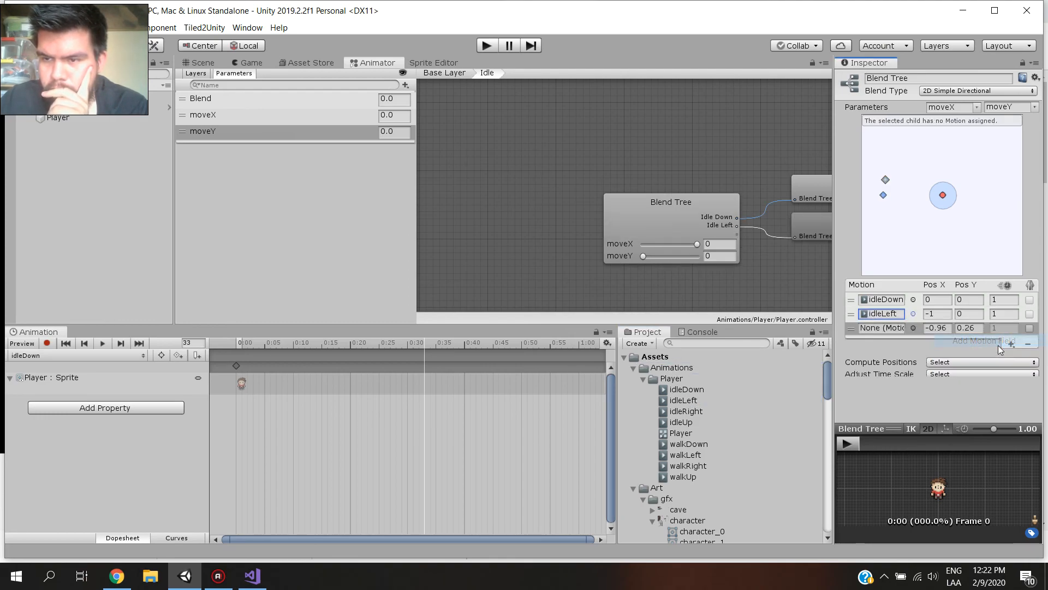
{"action": "left_click_drag", "start_coordinate": [689, 412], "coordinate": [872, 329]}
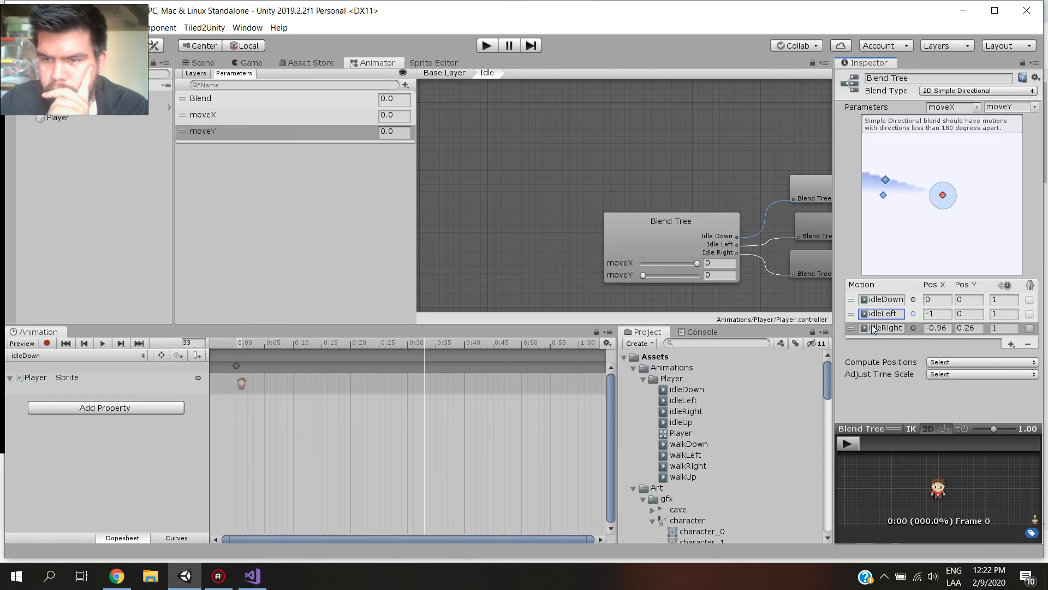
Add a fourth motion field to the blend tree and assign the idleUp clip to it
{"action": "left_click", "coordinate": [1011, 343]}
{"action": "left_click", "coordinate": [977, 355]}
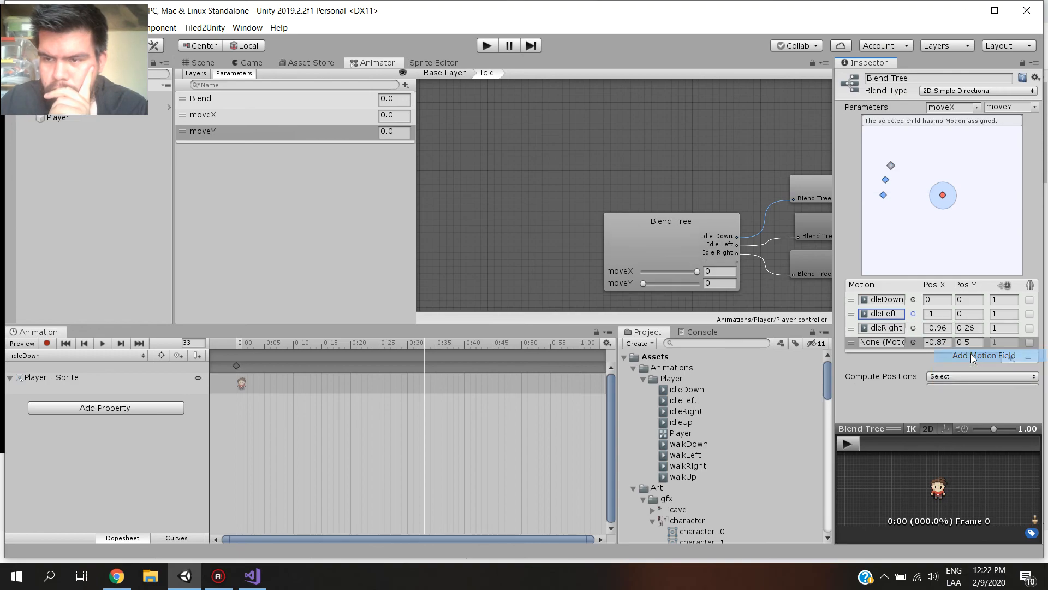
{"action": "left_click_drag", "start_coordinate": [689, 429], "coordinate": [883, 345]}
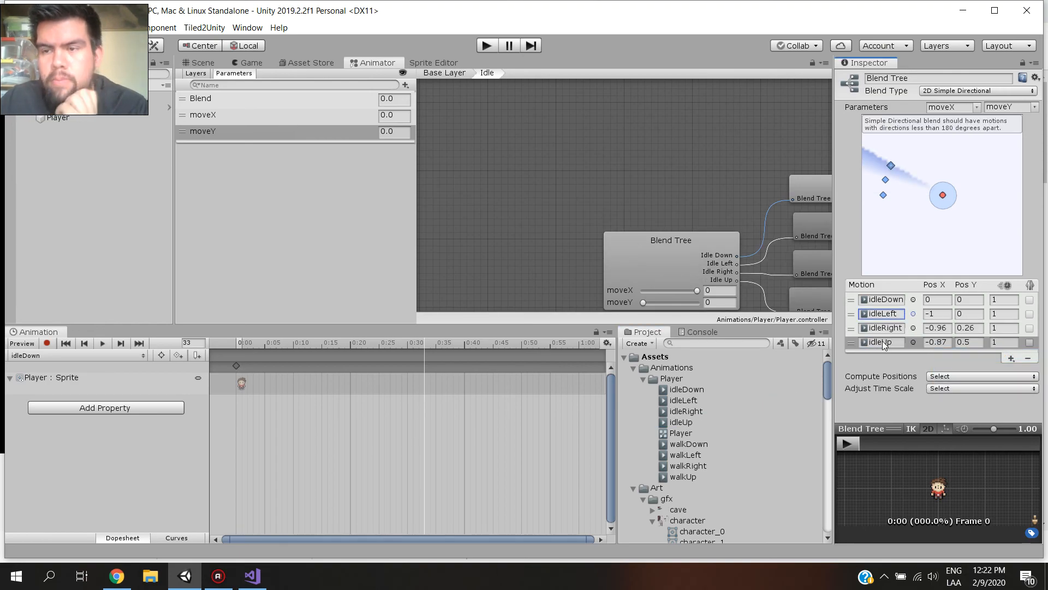
Watch the tutorial video's section on setting the motions' X and Y positions in Chrome and return to Unity
{"action": "left_click", "coordinate": [185, 576]}
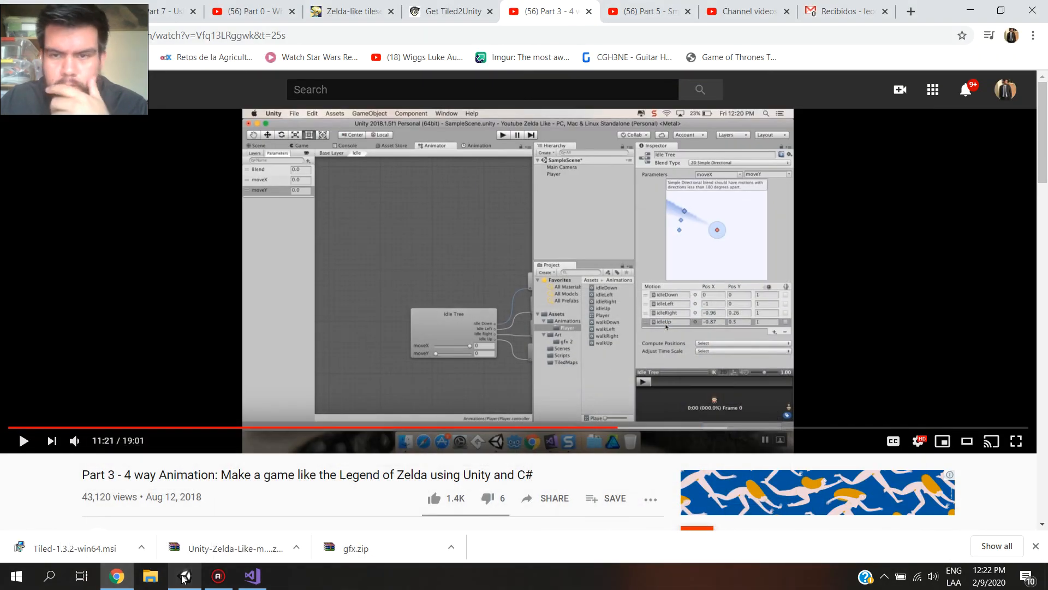
{"action": "left_click", "coordinate": [320, 342]}
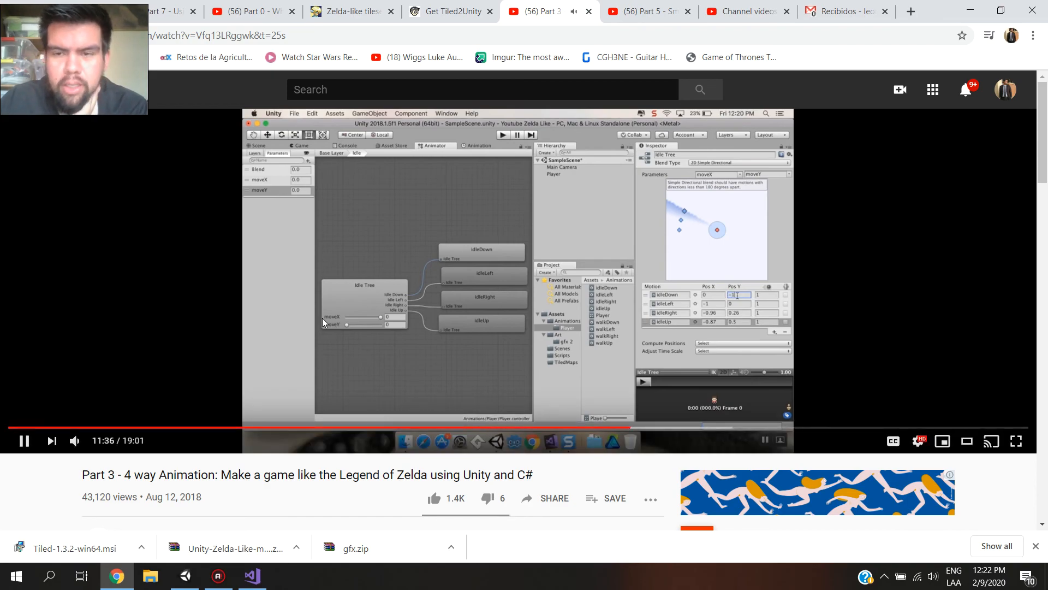
{"action": "left_click", "coordinate": [185, 576]}
Set the idleDown motion's Pos Y to -1
{"action": "left_click", "coordinate": [974, 299]}
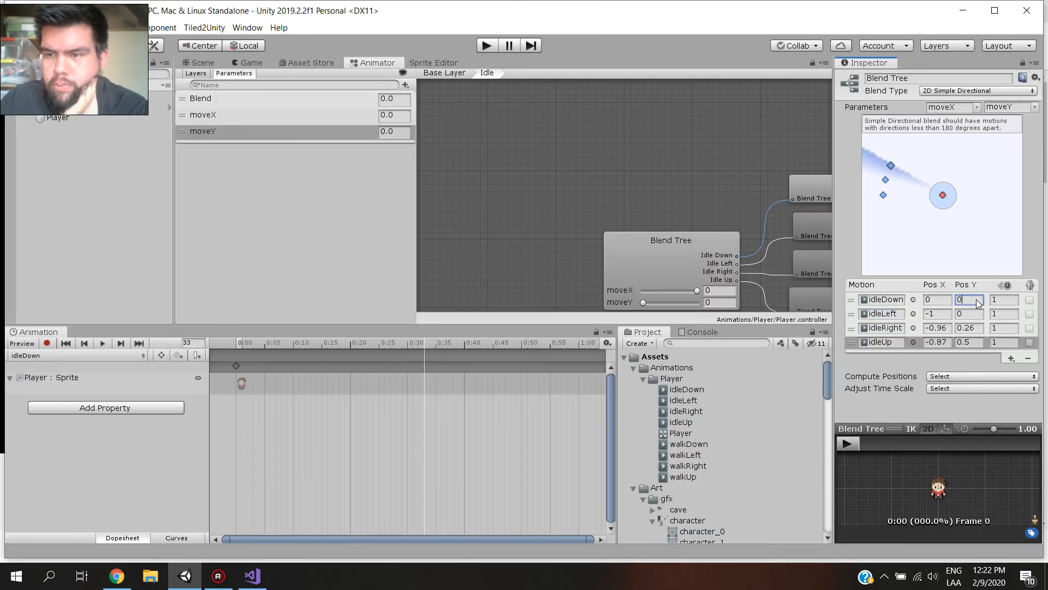
{"action": "type", "text": "-1"}
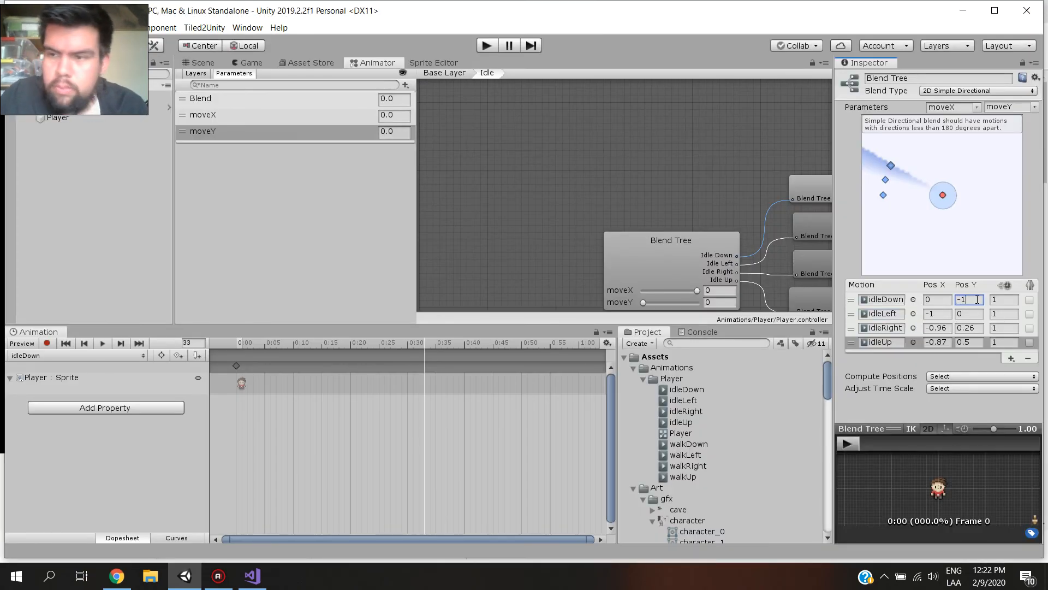
{"action": "left_click", "coordinate": [940, 314]}
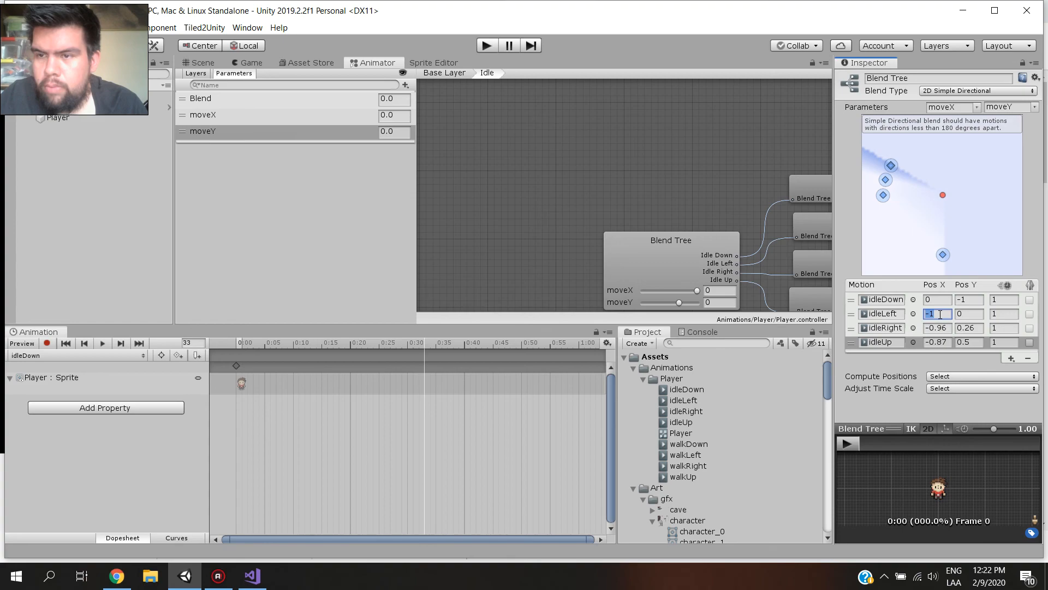
Set the idleRight motion's Pos X to 1 and Pos Y to 0
{"action": "left_click", "coordinate": [965, 313]}
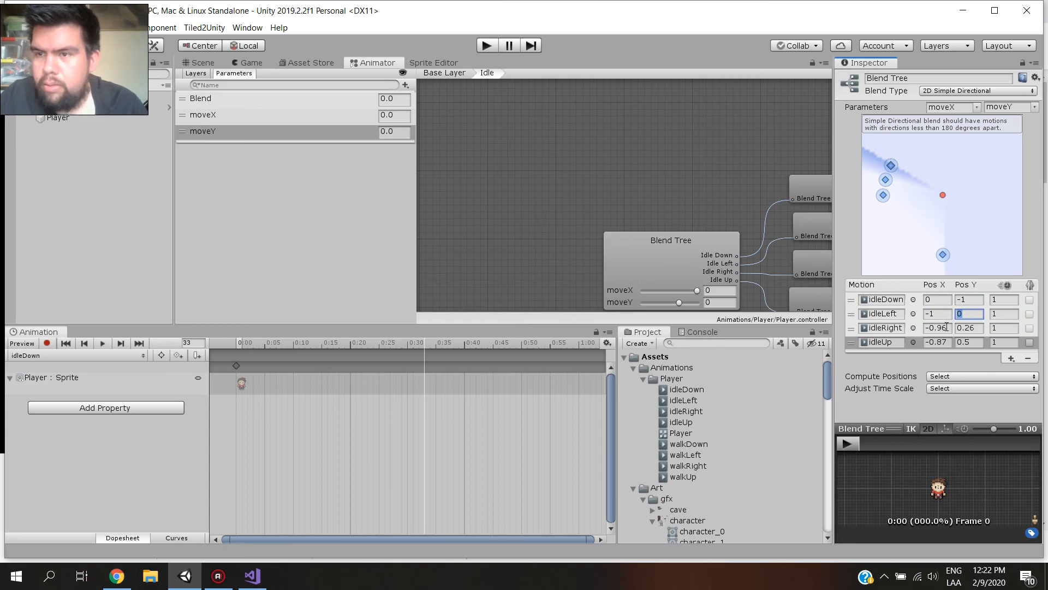
{"action": "left_click", "coordinate": [946, 327]}
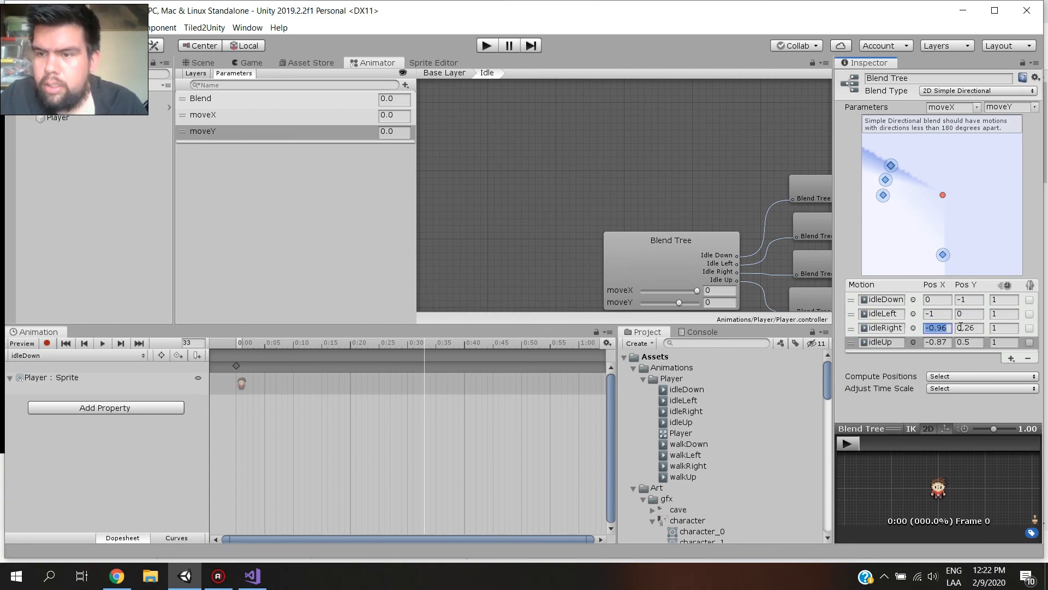
{"action": "type", "text": "1"}
{"action": "left_click", "coordinate": [980, 329]}
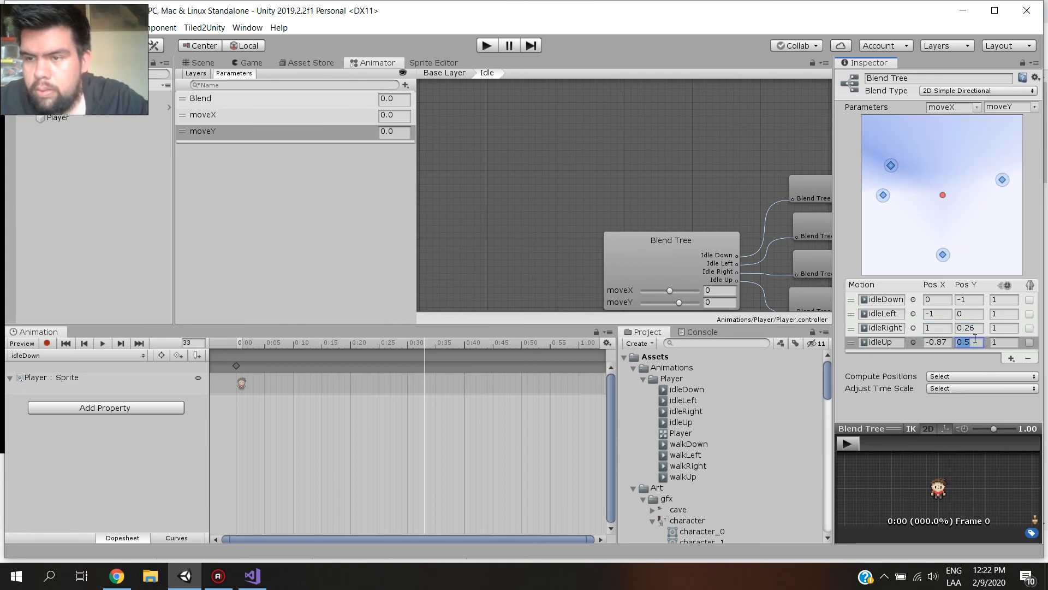
{"action": "key", "text": "BackSpace"}
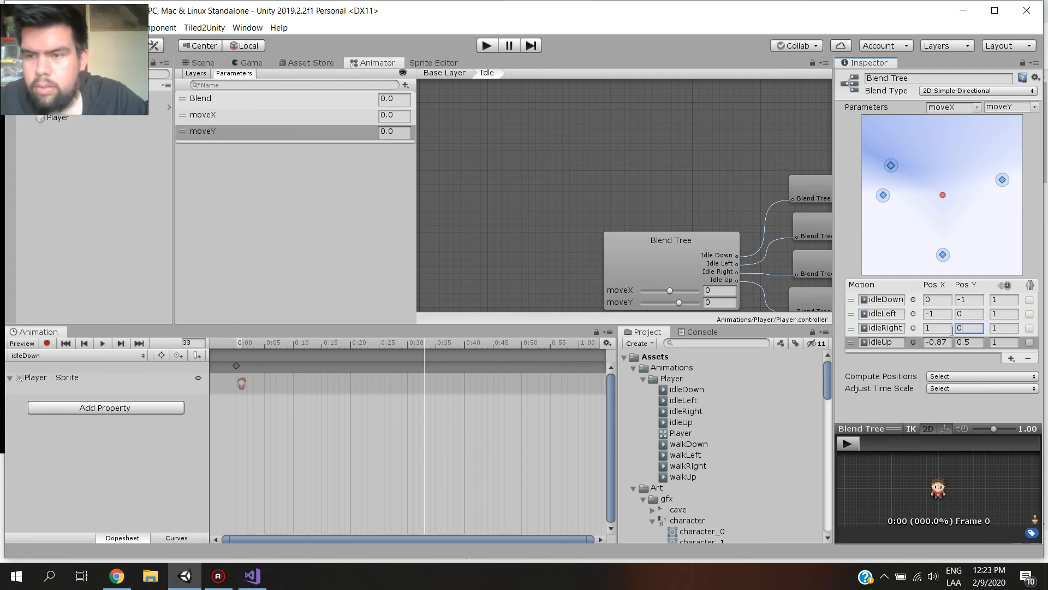
Set the idleUp motion's Pos X to 0 and Pos Y to 1
{"action": "left_click", "coordinate": [942, 341]}
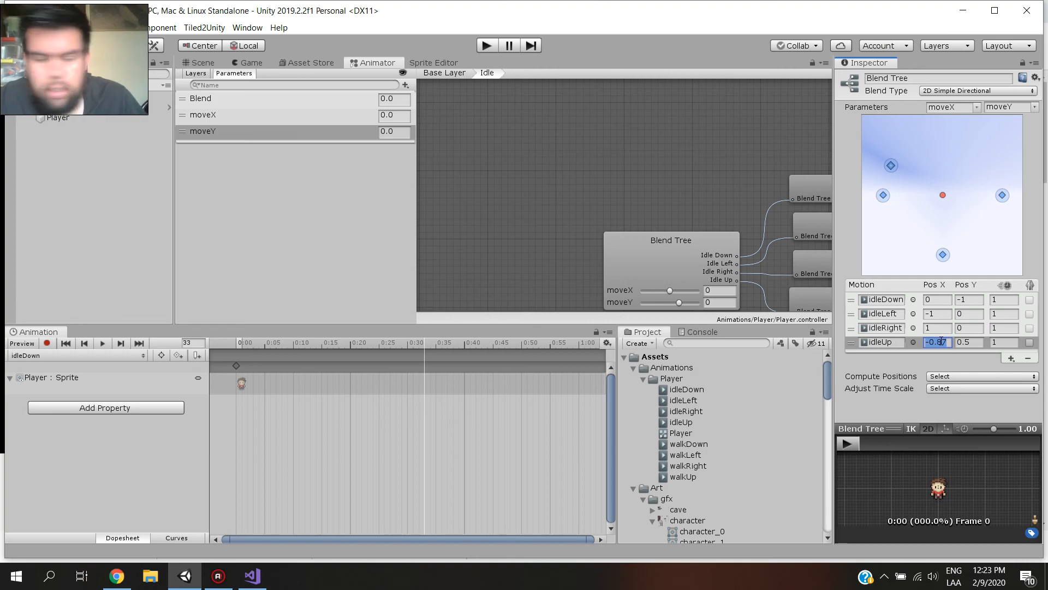
{"action": "type", "text": "0"}
{"action": "left_click", "coordinate": [977, 342]}
{"action": "type", "text": "1"}
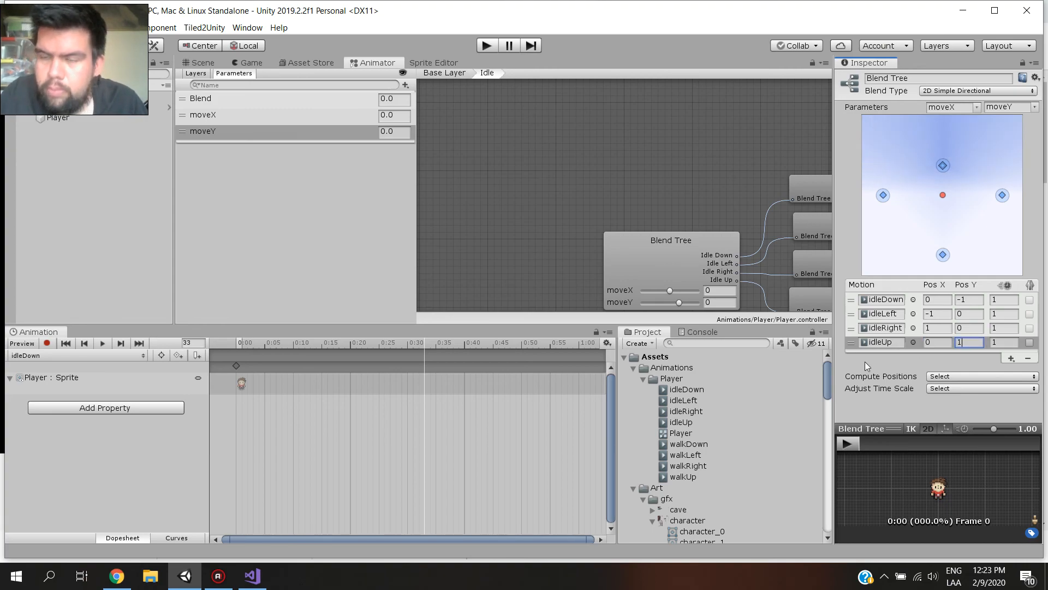
{"action": "left_click", "coordinate": [932, 321]}
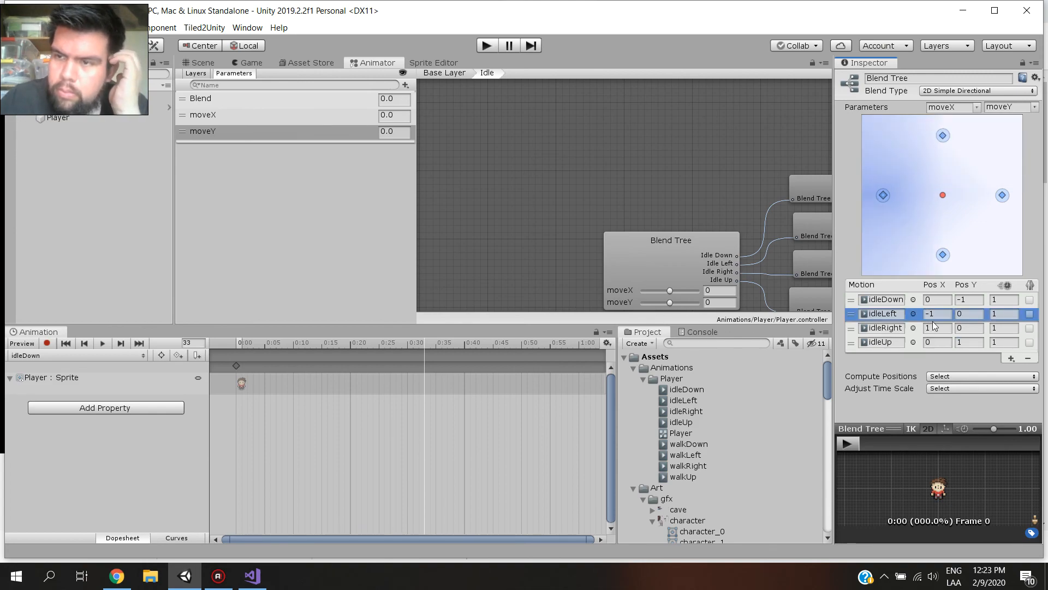
Watch the tutorial video's section on the PlayerMovement script in Chrome, skipping back slightly, and return to Unity
{"action": "key", "text": "alt+Tab"}
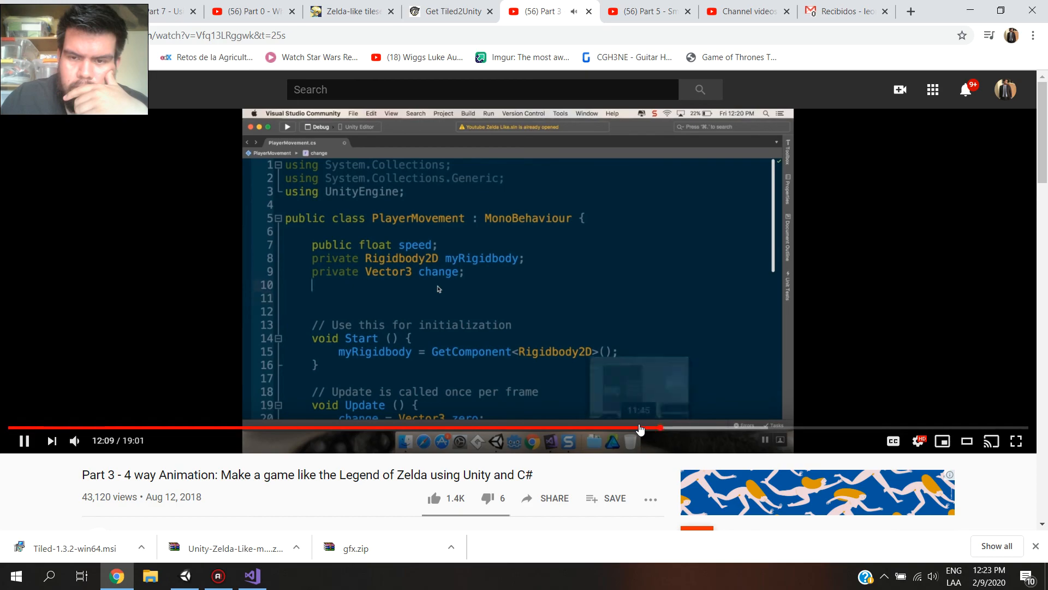
{"action": "left_click", "coordinate": [639, 428]}
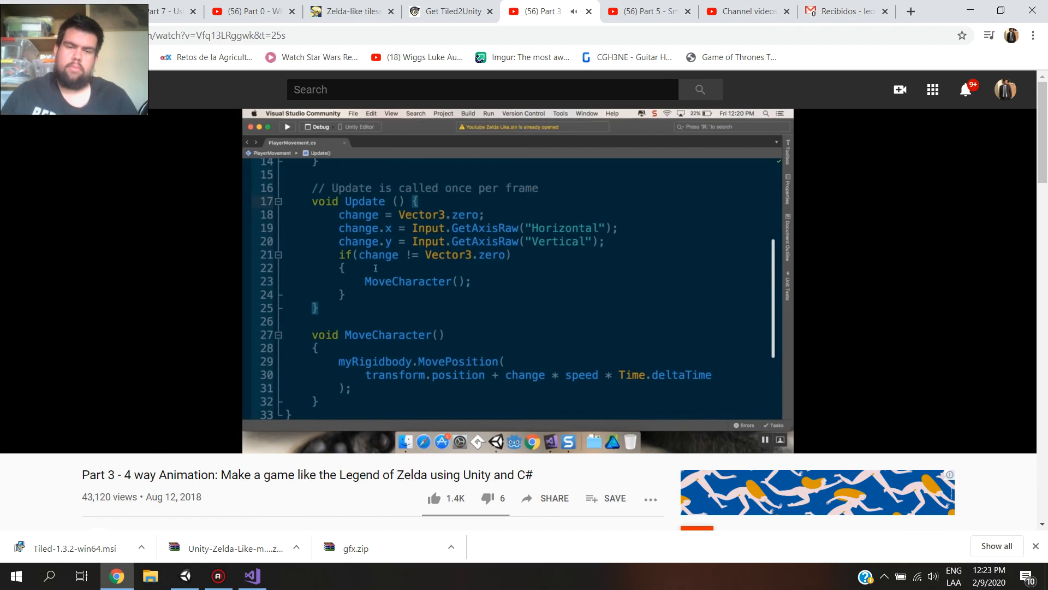
{"action": "left_click", "coordinate": [186, 578]}
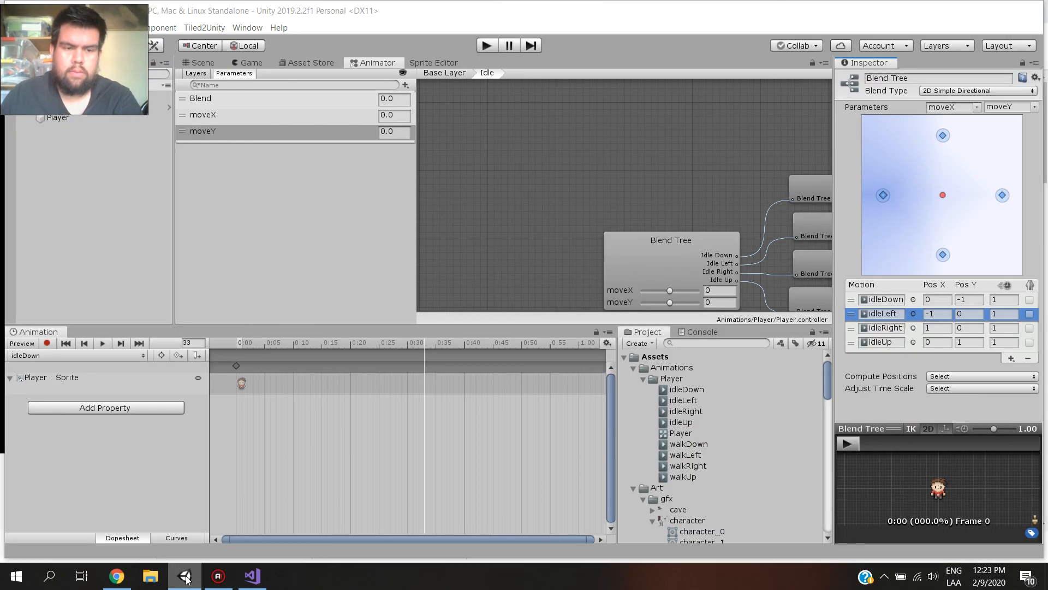
{"action": "left_click", "coordinate": [186, 577]}
Switch to Visual Studio and arrange it side by side with the Chrome tutorial window
{"action": "left_click", "coordinate": [252, 577]}
{"action": "left_click_drag", "start_coordinate": [626, 11], "coordinate": [1047, 94]}
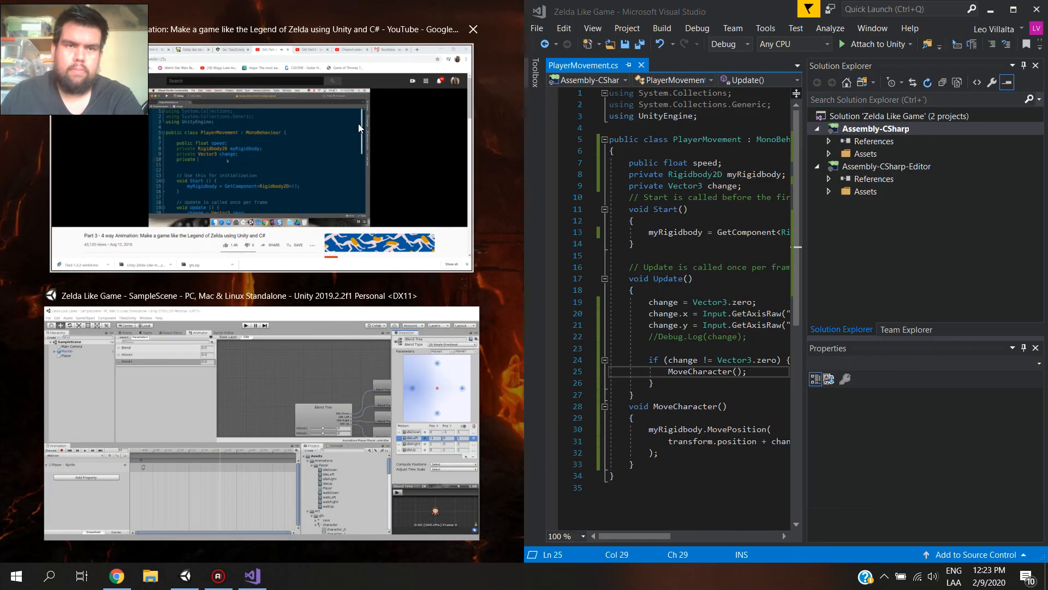
{"action": "left_click", "coordinate": [349, 180]}
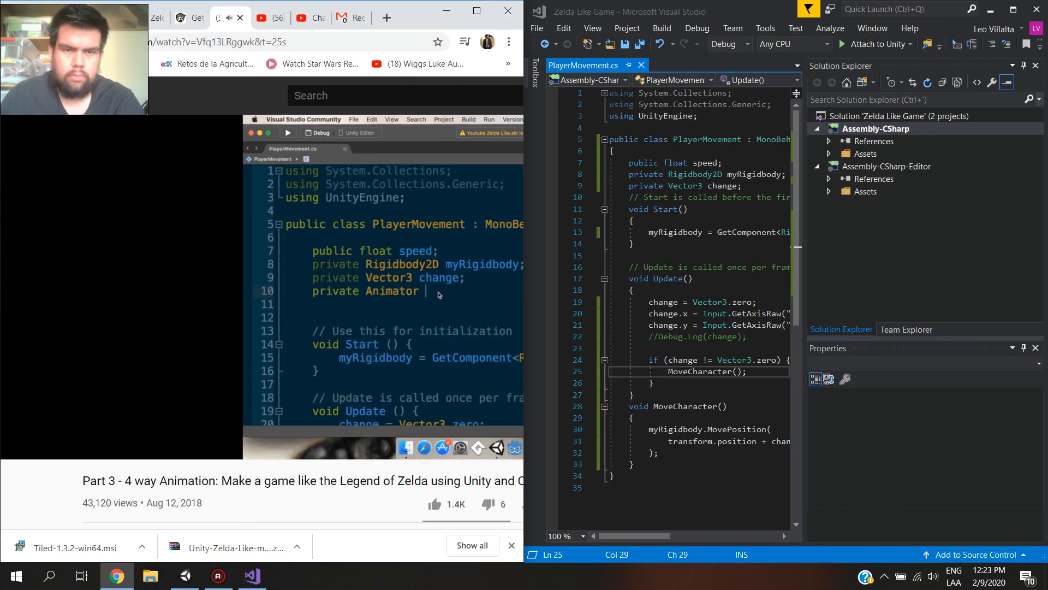
Declare a field "private Animator animator;" below the change field in PlayerMovement.cs
{"action": "left_click", "coordinate": [748, 185]}
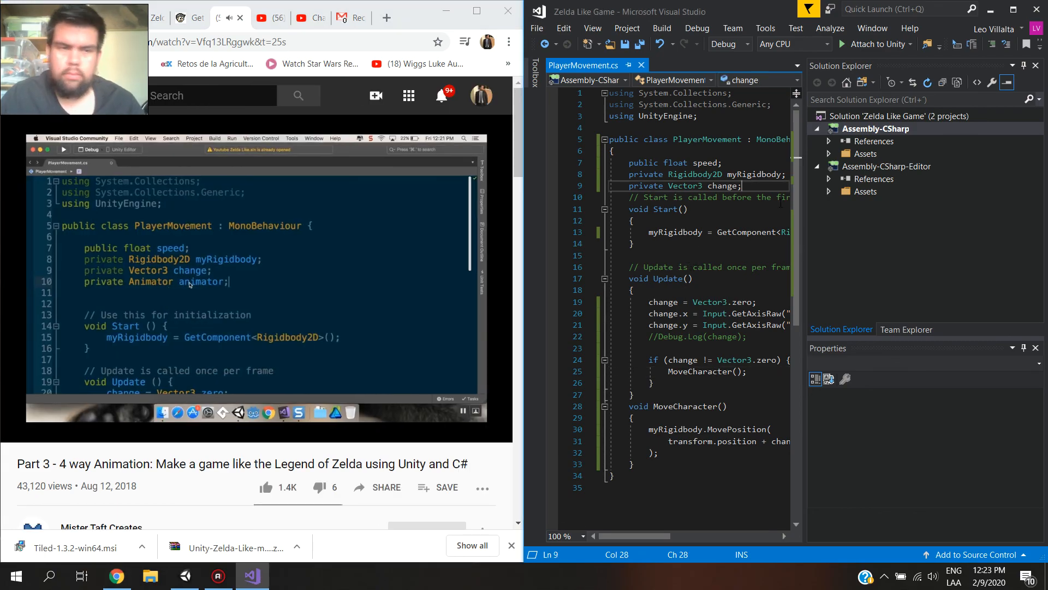
{"action": "key", "text": "Return"}
{"action": "type", "text": "pr"}
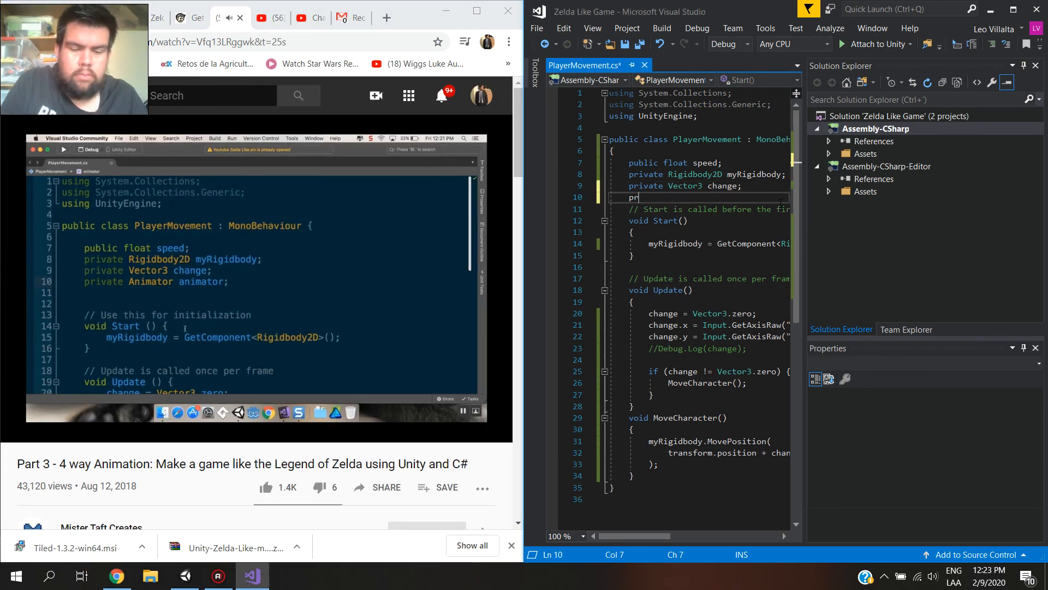
{"action": "type", "text": "iate"}
{"action": "key", "text": "BackSpace"}
{"action": "key", "text": "BackSpace"}
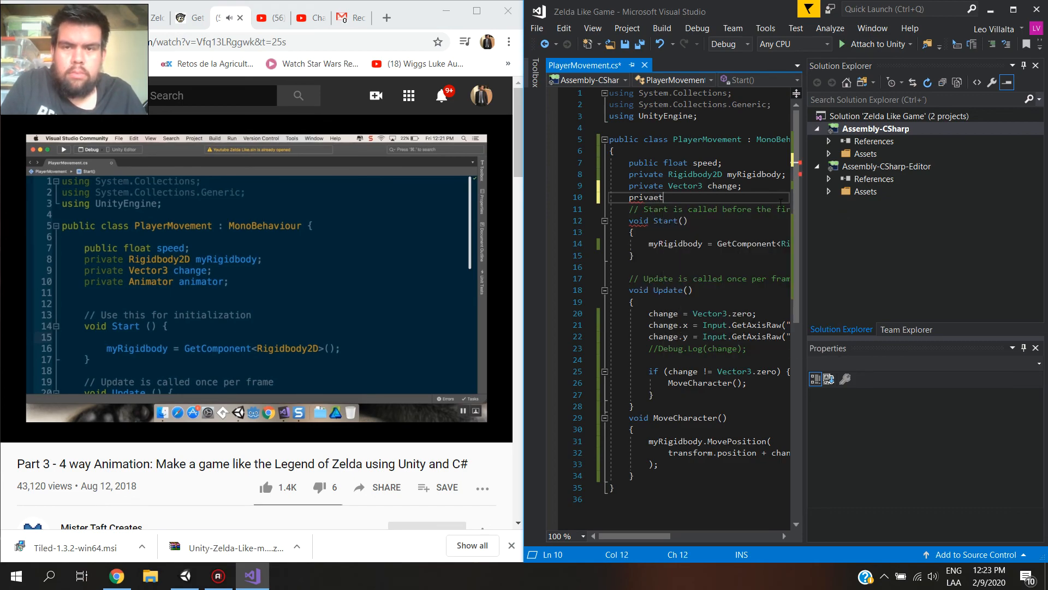
{"action": "type", "text": "nimator "}
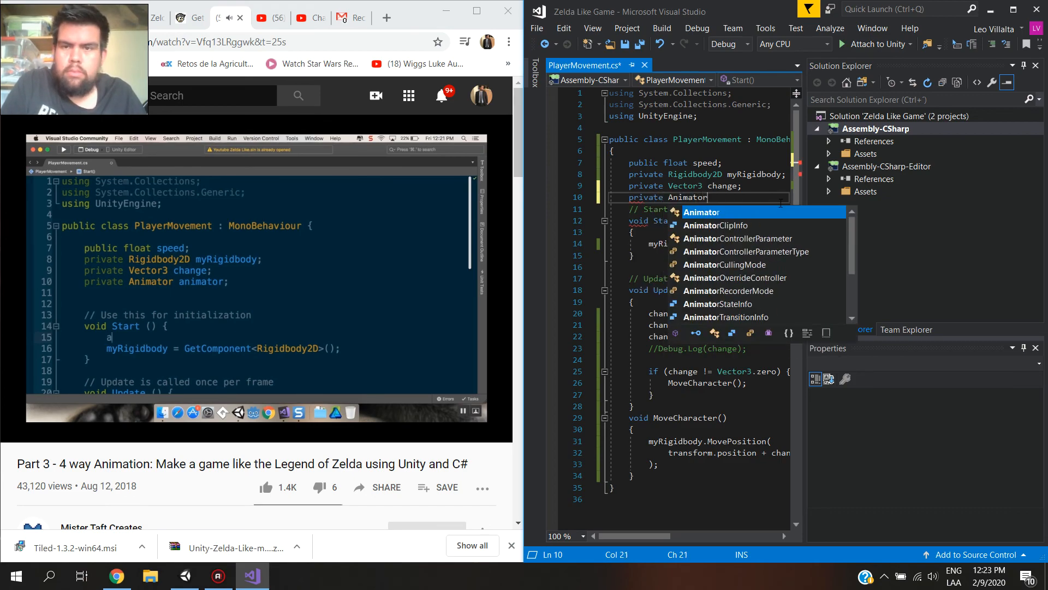
{"action": "type", "text": "ani"}
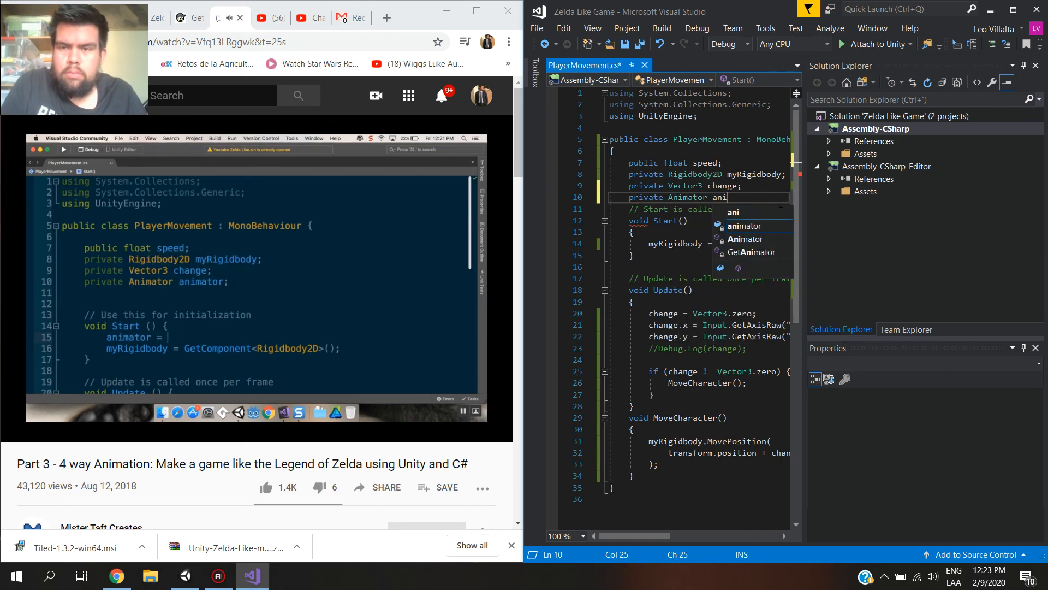
{"action": "key", "text": "Escape"}
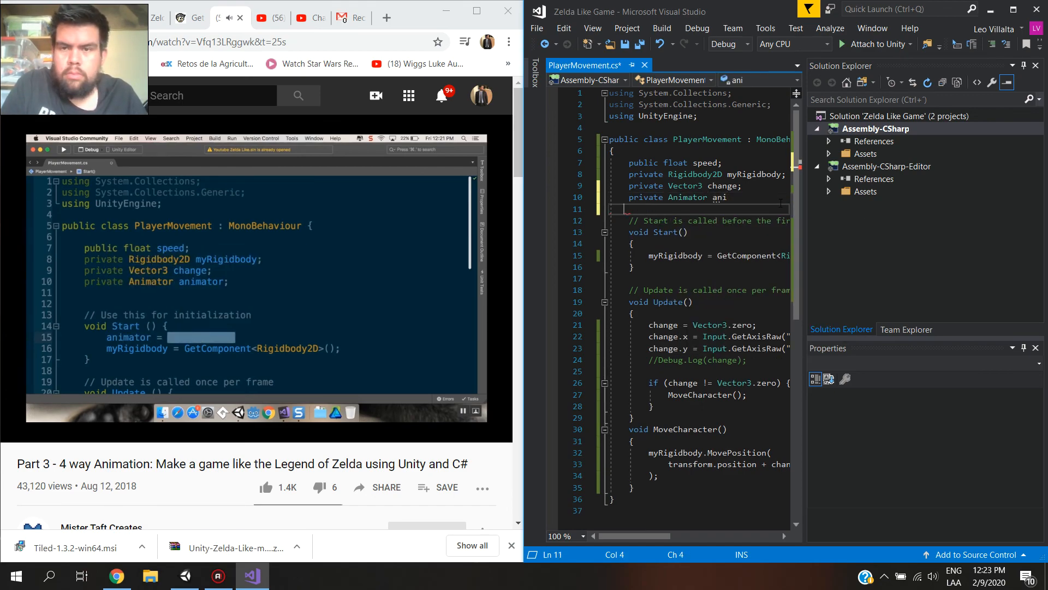
{"action": "type", "text": "mator;"}
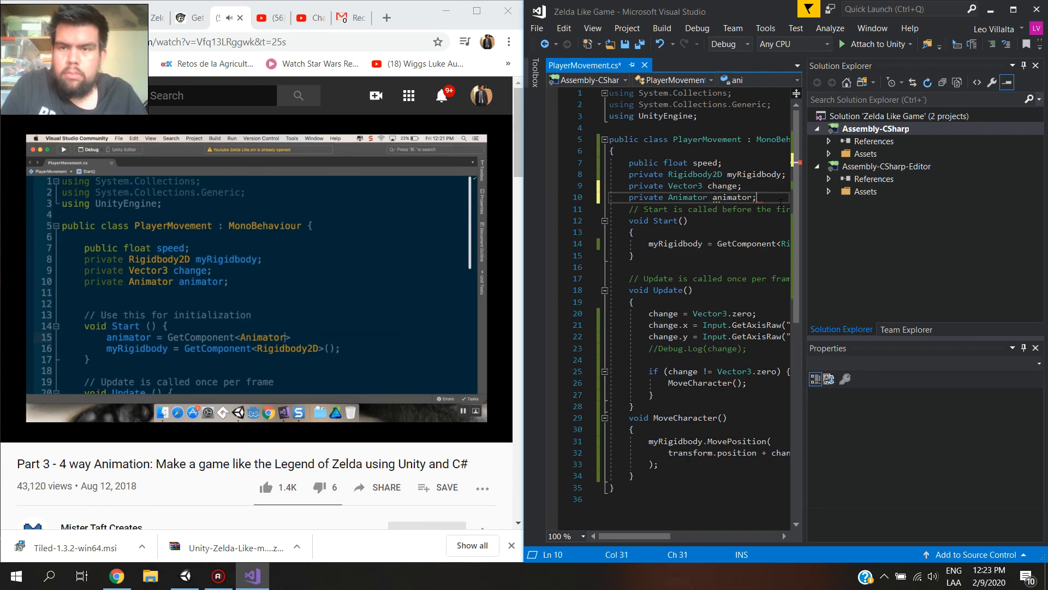
Add "animator = GetComponent<Animator>();" as the first statement in the Start method, above the myRigidbody assignment
{"action": "key", "text": "Down"}
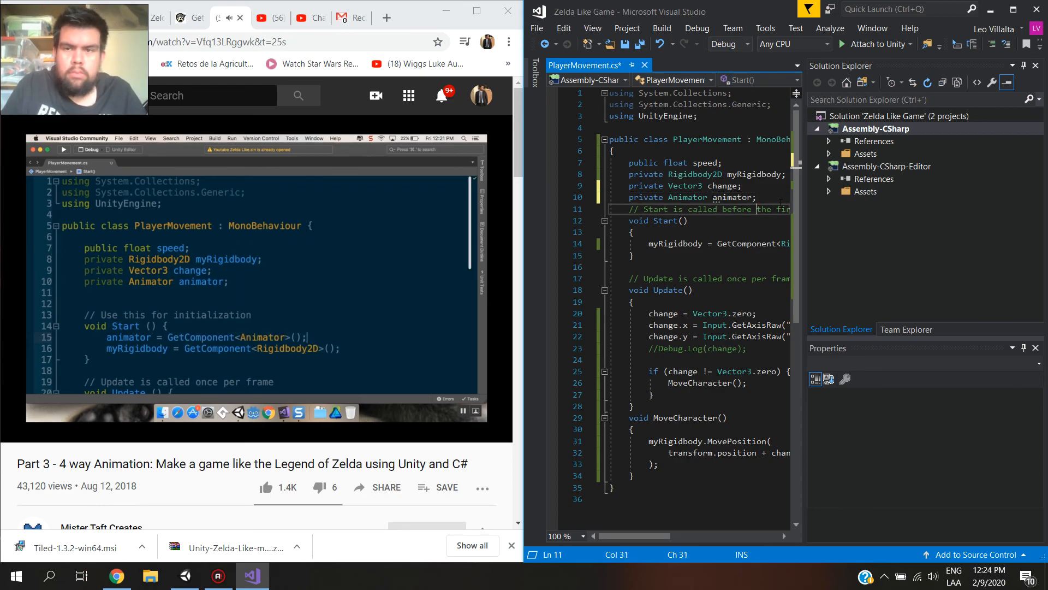
{"action": "key", "text": "Down"}
{"action": "key", "text": "Down"}
{"action": "key", "text": "Down"}
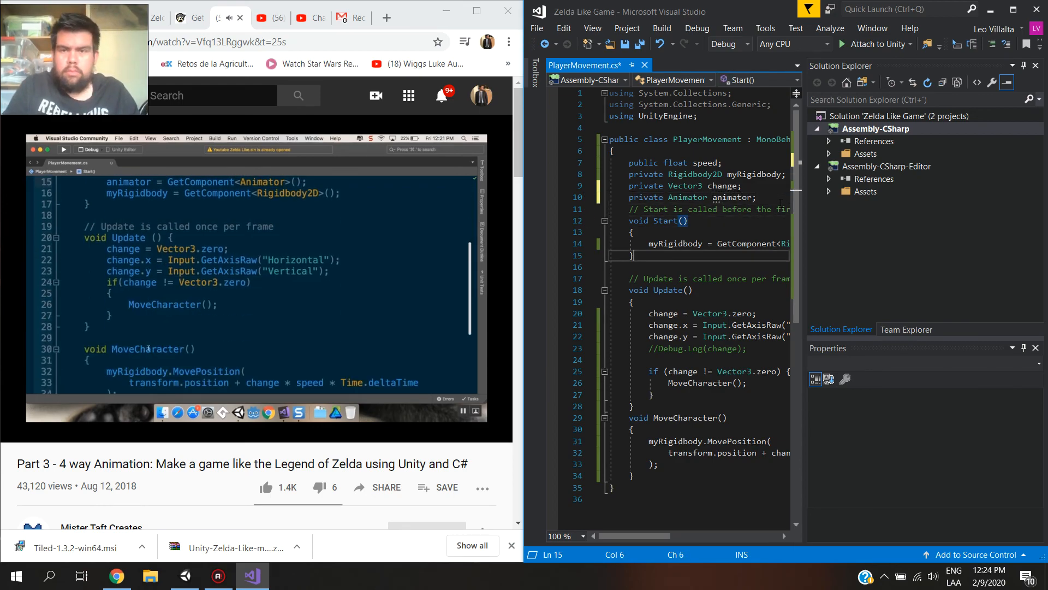
{"action": "key", "text": "Home"}
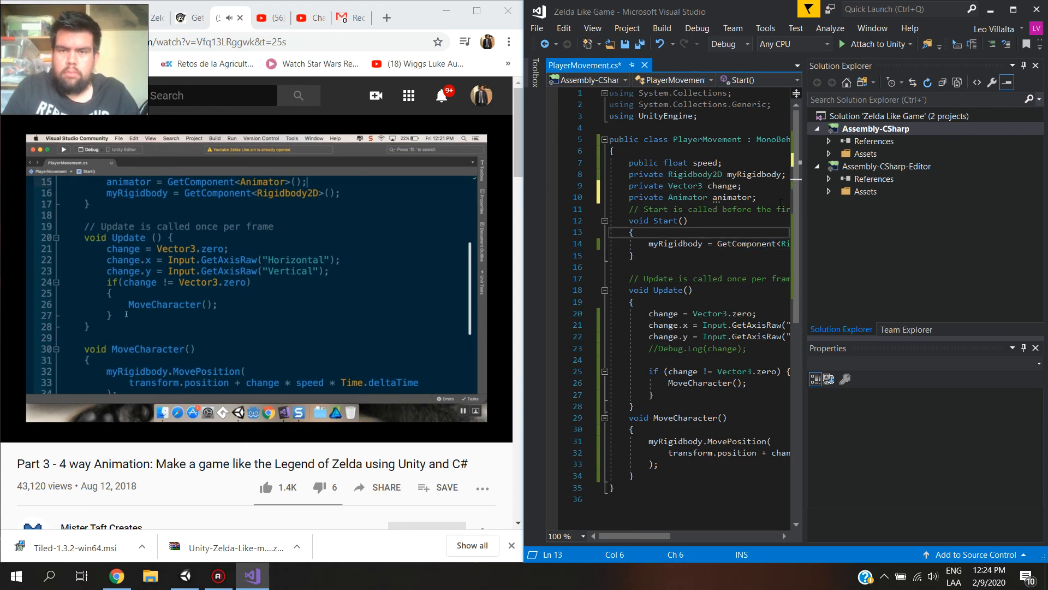
{"action": "key", "text": "Return"}
{"action": "key", "text": "Up"}
{"action": "type", "text": "animator"}
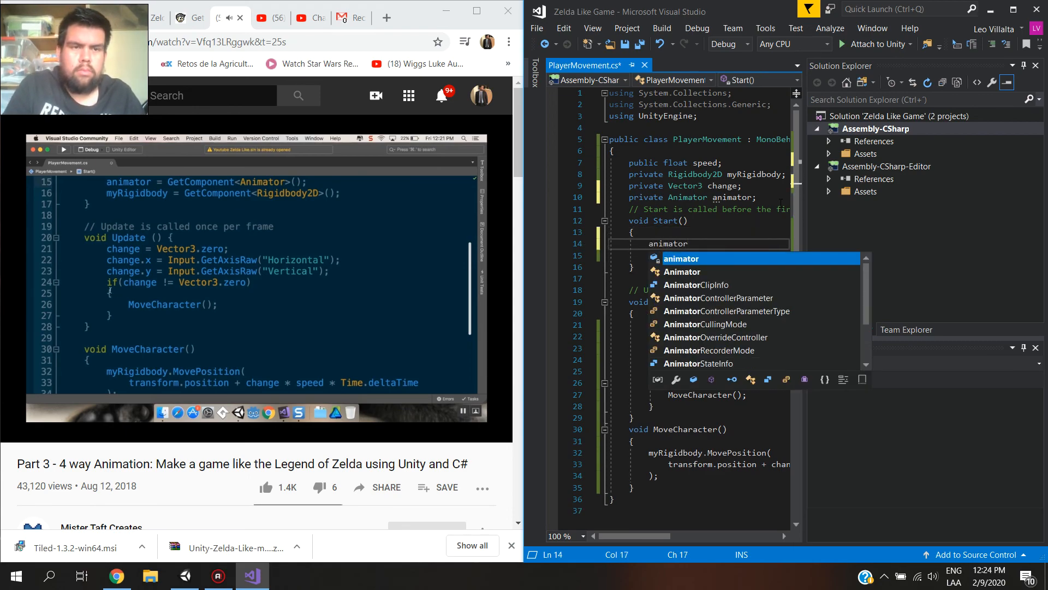
{"action": "type", "text": " = GetCom"}
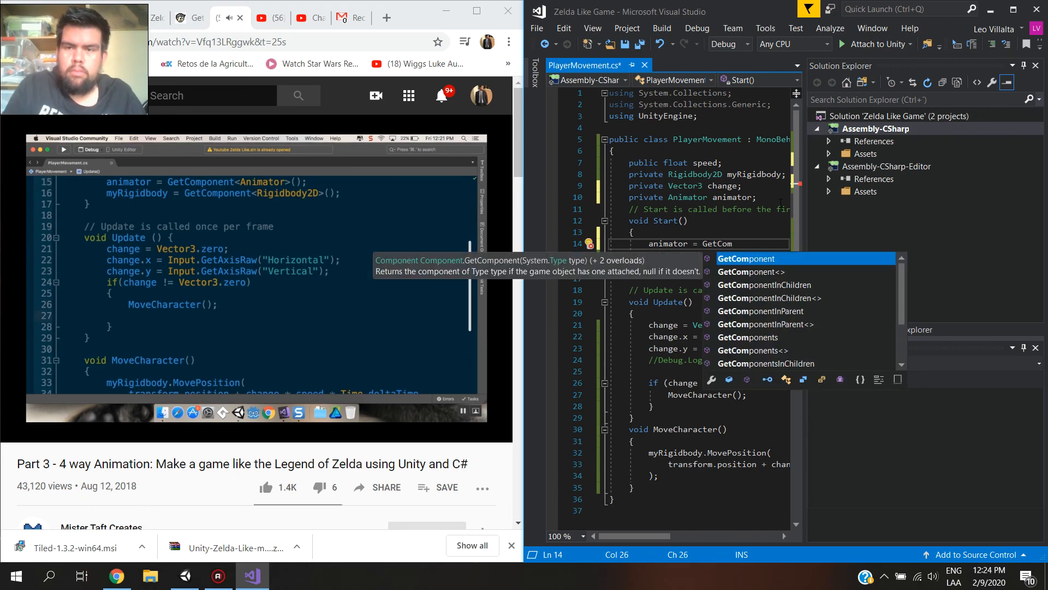
{"action": "key", "text": "Tab"}
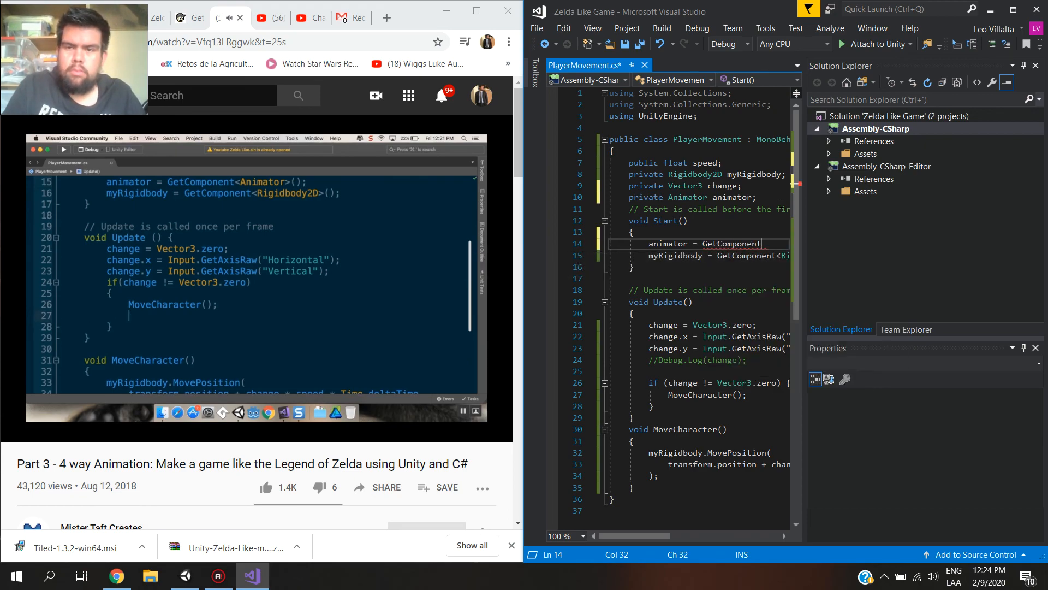
{"action": "type", "text": "<"}
{"action": "type", "text": "Anim"}
{"action": "key", "text": "BackSpace"}
{"action": "type", "text": "imator>"}
{"action": "key", "text": "Insert"}
{"action": "type", "text": ">()"}
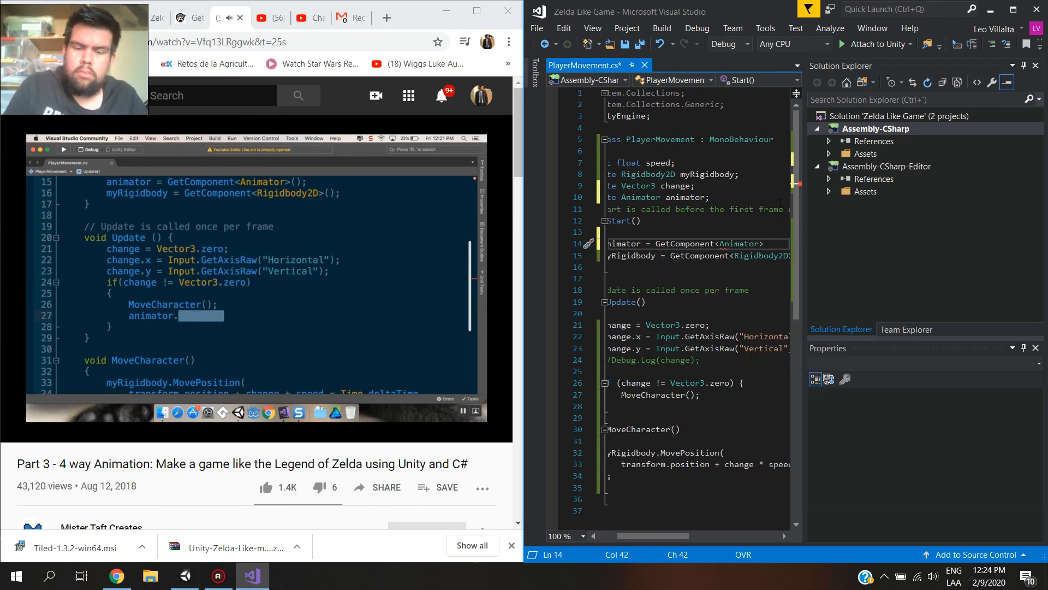
{"action": "type", "text": ";"}
Add animator.SetFloat("moveX", change.x); below the MoveCharacter() call inside Update's if block
{"action": "key", "text": "Down"}
{"action": "key", "text": "Down"}
{"action": "key", "text": "Down"}
{"action": "key", "text": "Down"}
{"action": "key", "text": "Down"}
{"action": "key", "text": "Down"}
{"action": "key", "text": "Down"}
{"action": "key", "text": "Down"}
{"action": "key", "text": "Down"}
{"action": "key", "text": "Down"}
{"action": "key", "text": "Down"}
{"action": "key", "text": "Down"}
{"action": "key", "text": "Down"}
{"action": "key", "text": "Return"}
{"action": "type", "text": "animator."}
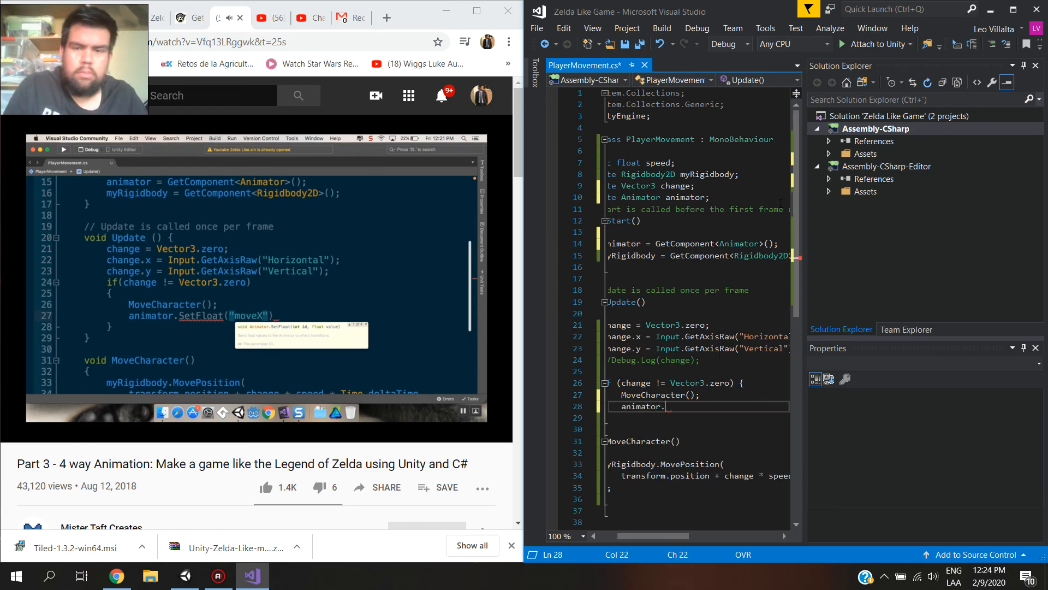
{"action": "type", "text": "SetFlo"}
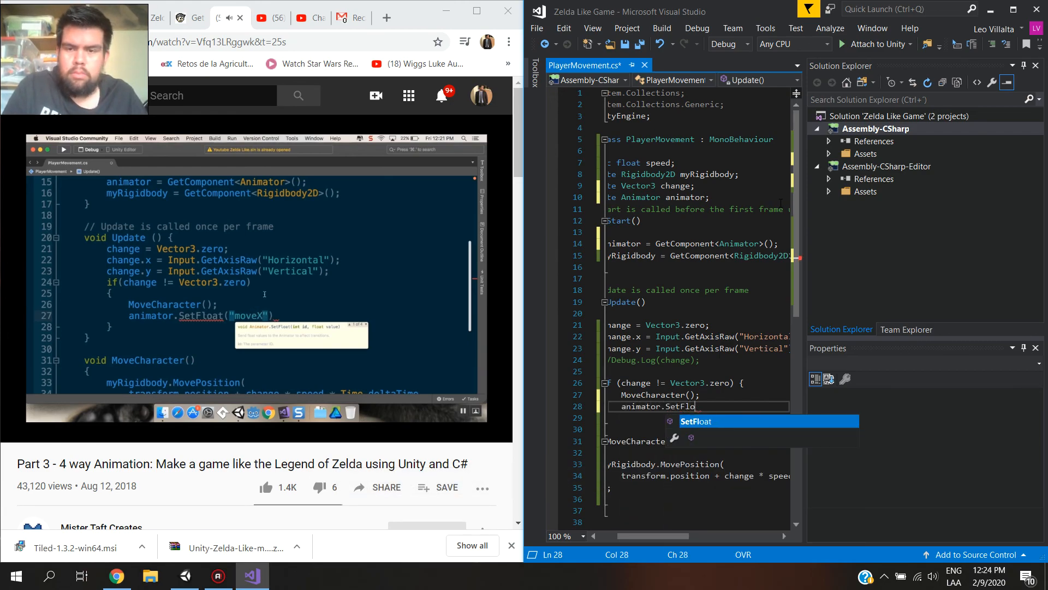
{"action": "type", "text": "a"}
{"action": "key", "text": "Tab"}
{"action": "type", "text": "("}
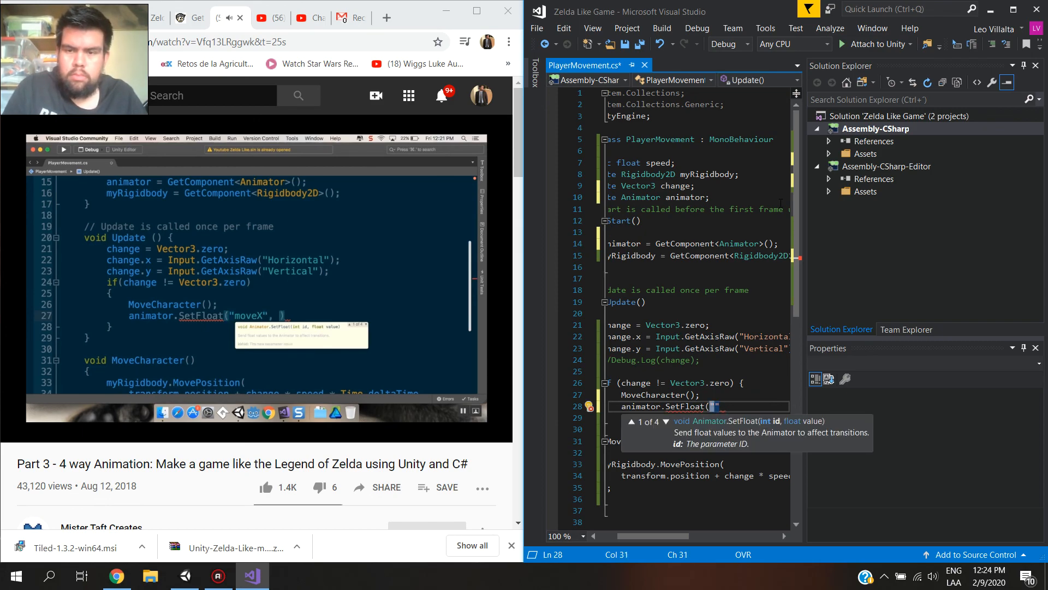
{"action": "type", "text": "\"moveX"}
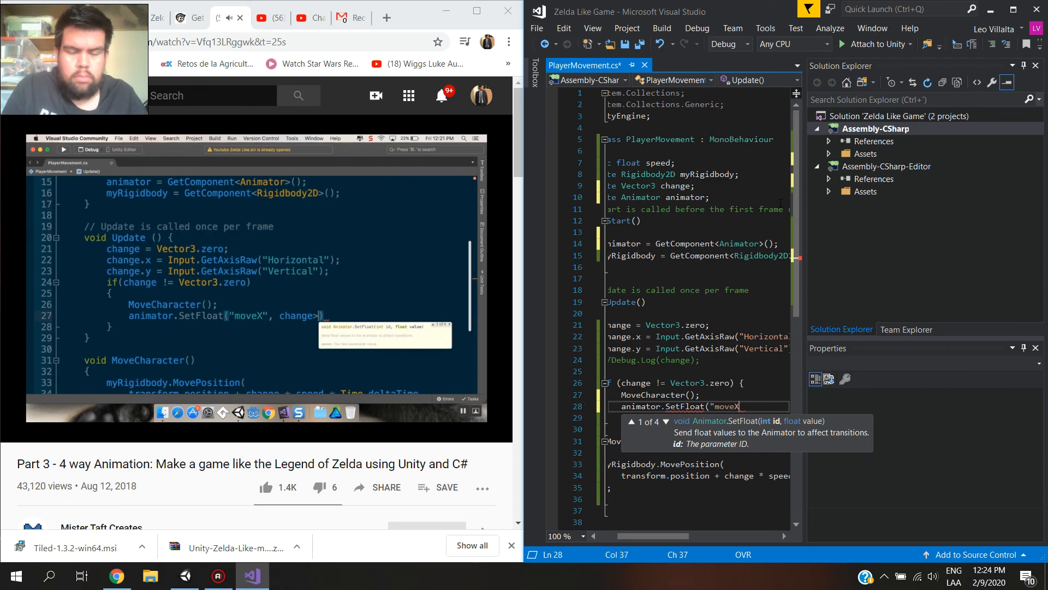
{"action": "key", "text": "Right"}
{"action": "key", "text": "Left"}
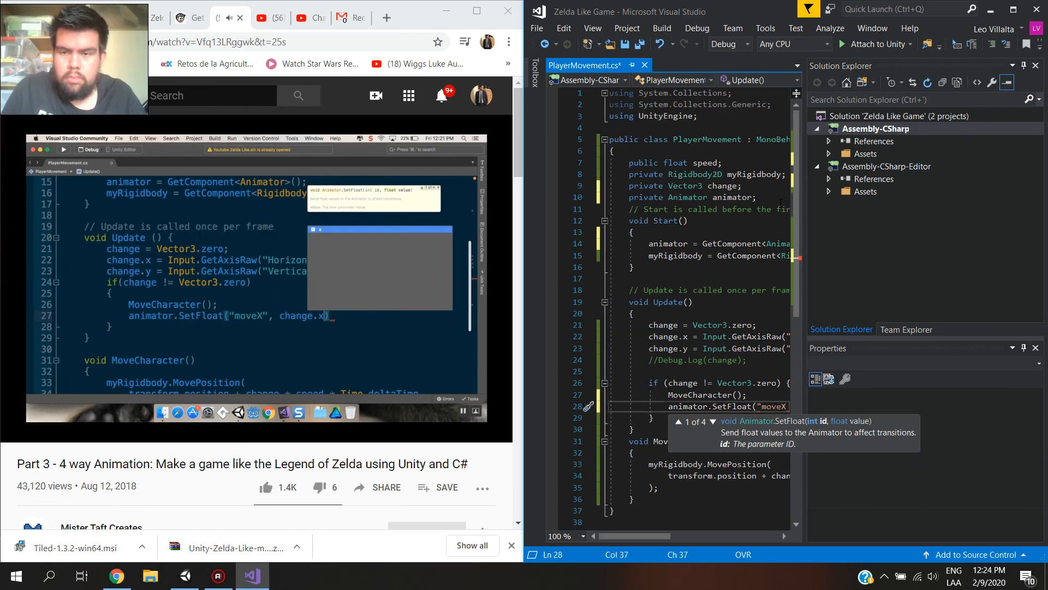
{"action": "type", "text": "X\""}
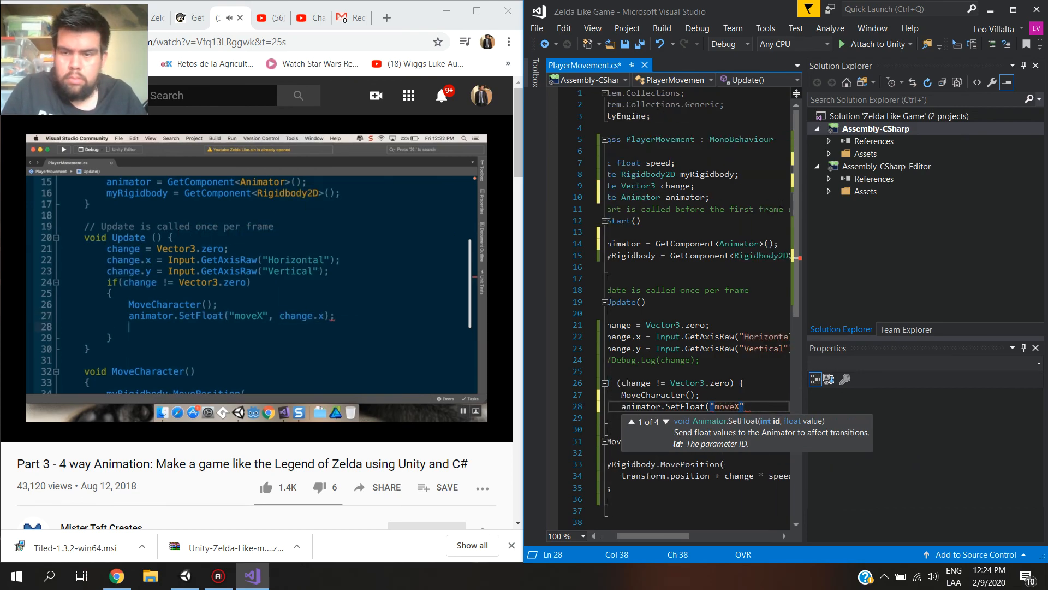
{"action": "type", "text": ", "}
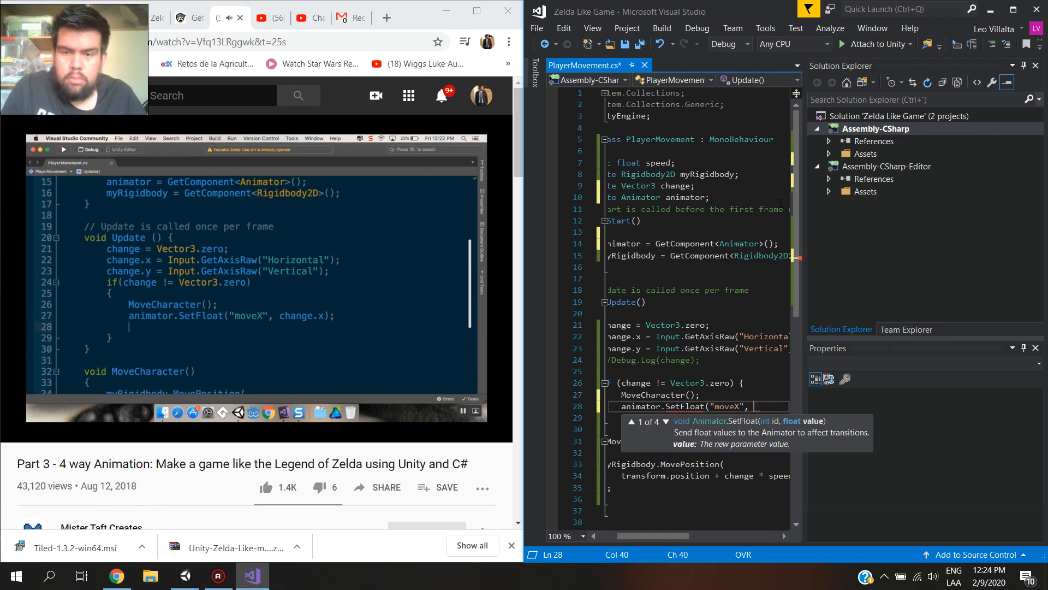
{"action": "type", "text": "change.x"}
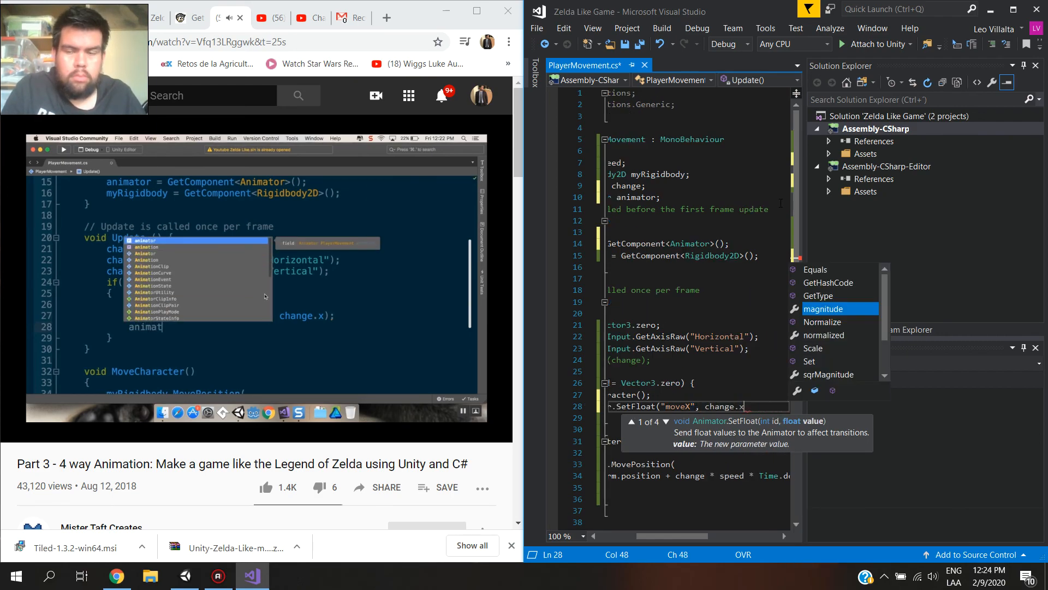
{"action": "type", "text": ");"}
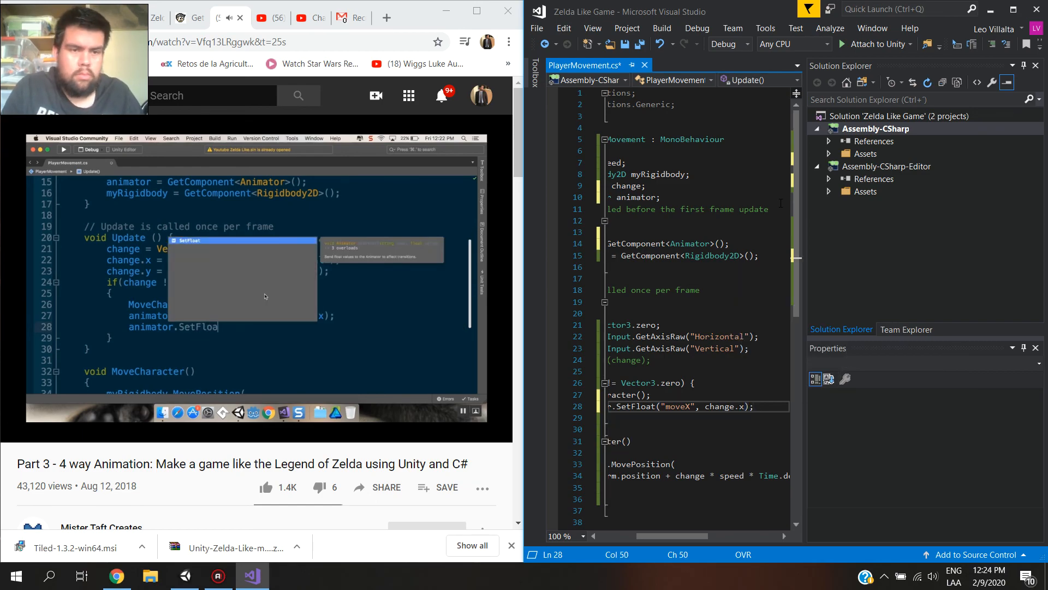
Add animator.SetFloat("moveY", change.y); below the moveX line inside Update's if block and save PlayerMovement.cs
{"action": "key", "text": "Return"}
{"action": "type", "text": "animator."}
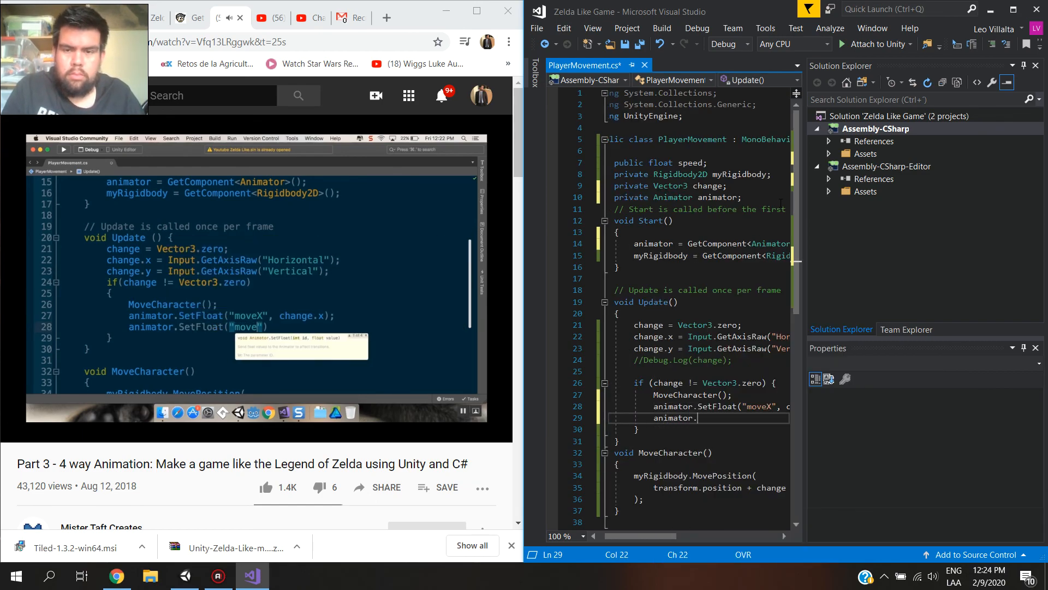
{"action": "type", "text": "SetFloat"}
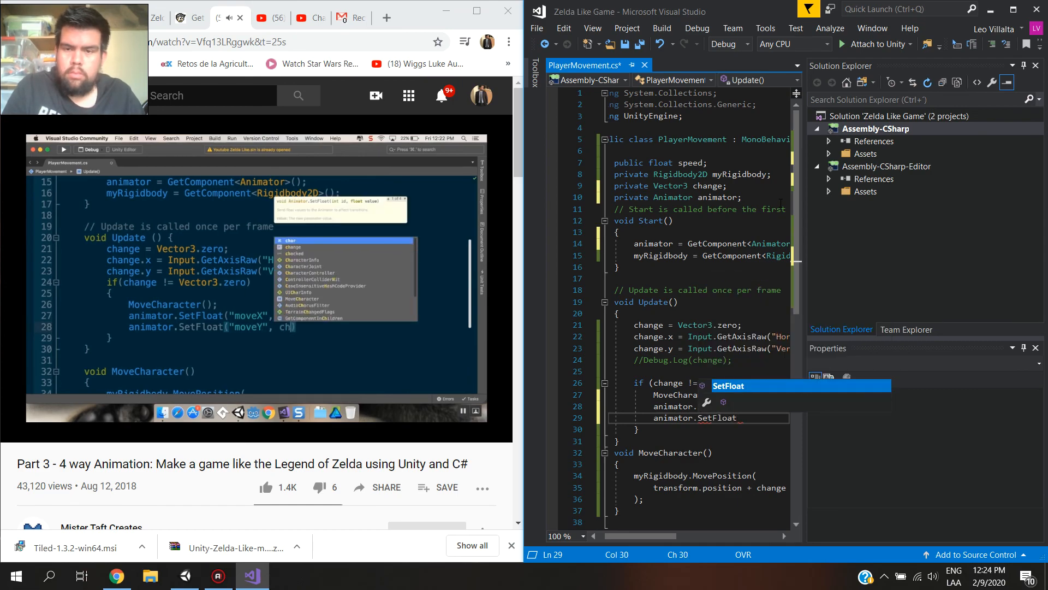
{"action": "type", "text": "(\""}
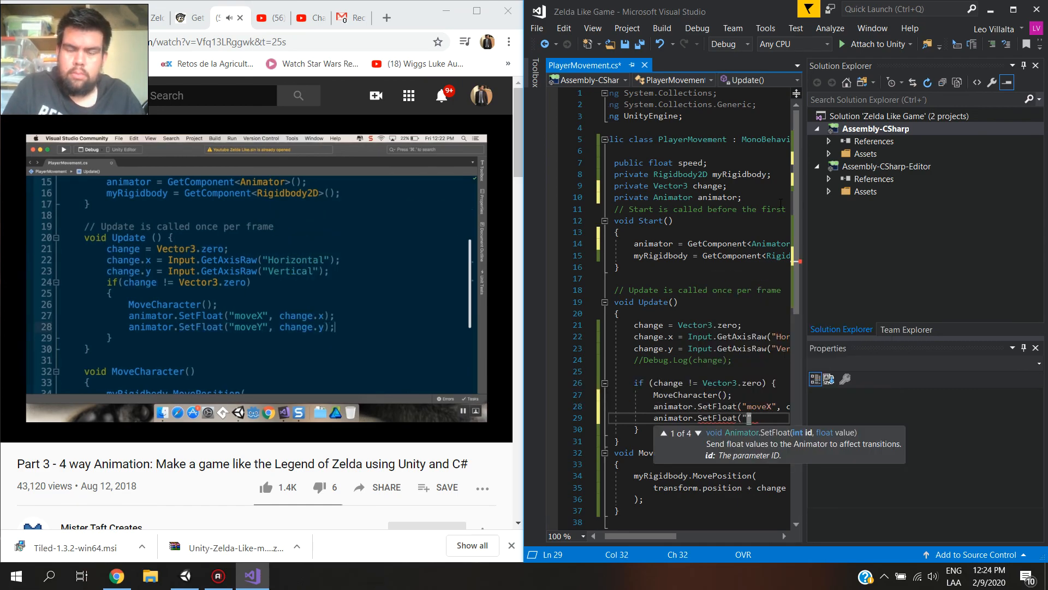
{"action": "type", "text": "moveY\""}
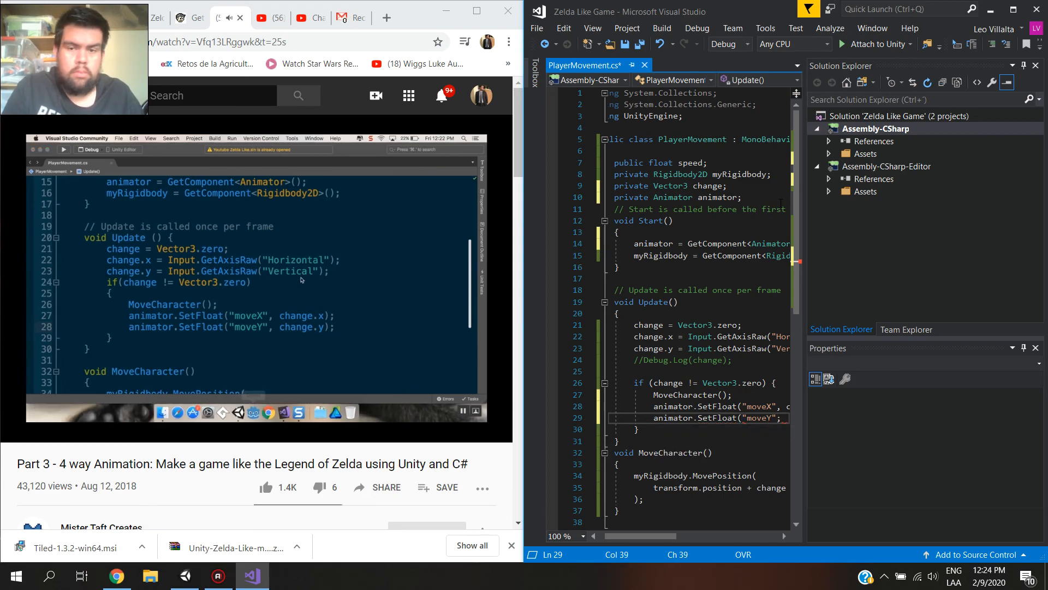
{"action": "type", "text": ","}
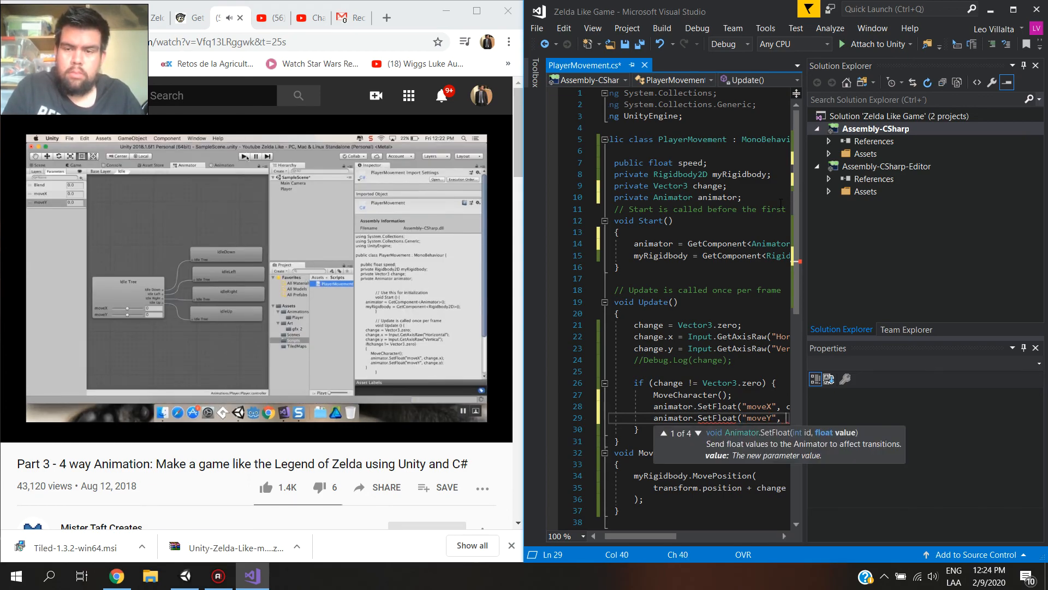
{"action": "type", "text": " change"}
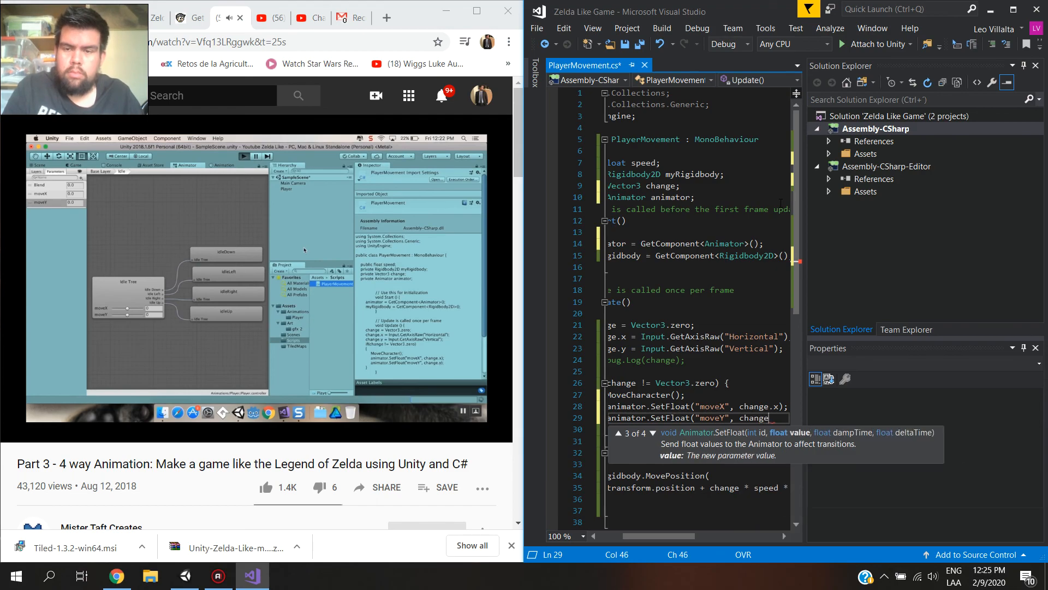
{"action": "type", "text": ".y"}
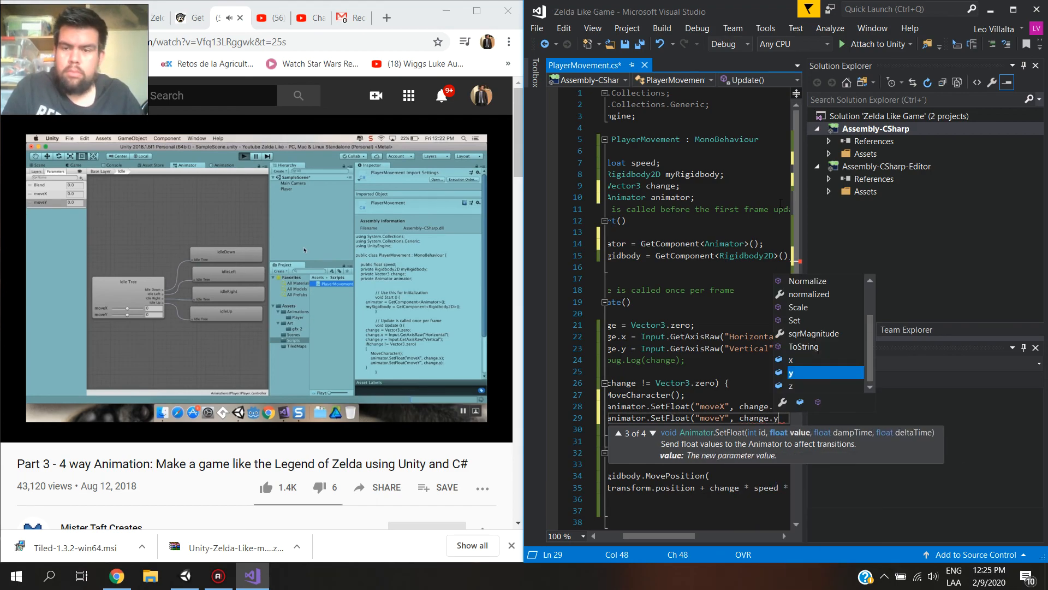
{"action": "type", "text": ");"}
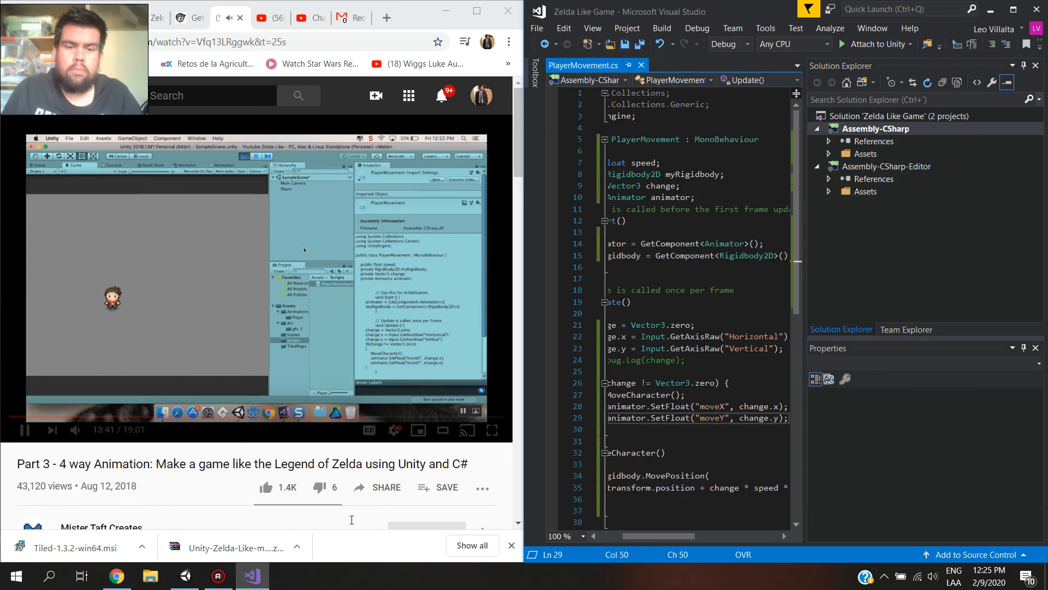
Switch to Unity and play-test the scene, moving the Player in all four directions to check the idle sprites, and stop the game
{"action": "mouse_move", "coordinate": [316, 403]}
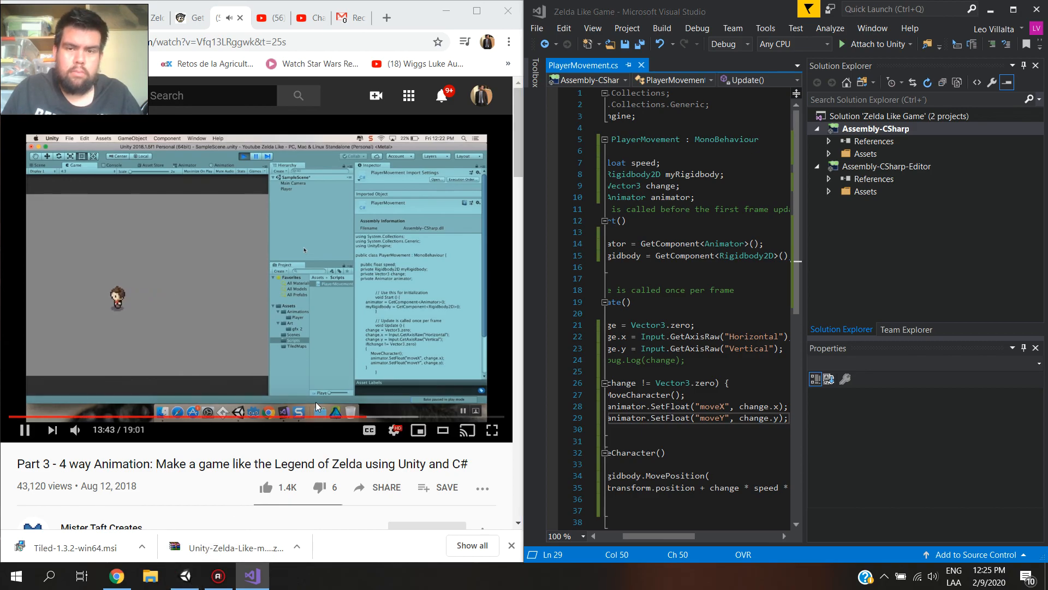
{"action": "left_click", "coordinate": [186, 576]}
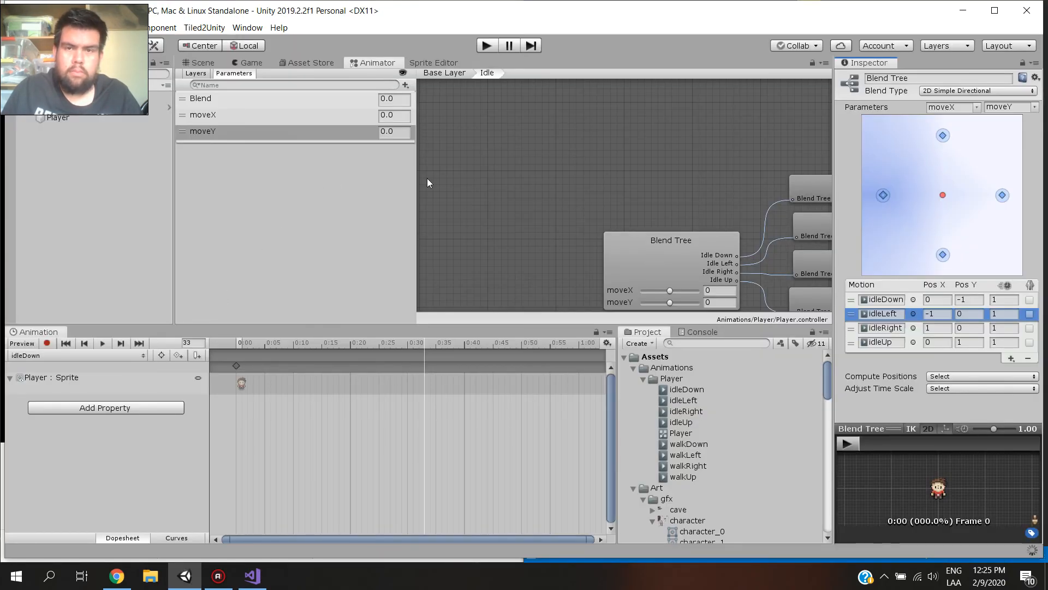
{"action": "left_click", "coordinate": [484, 47]}
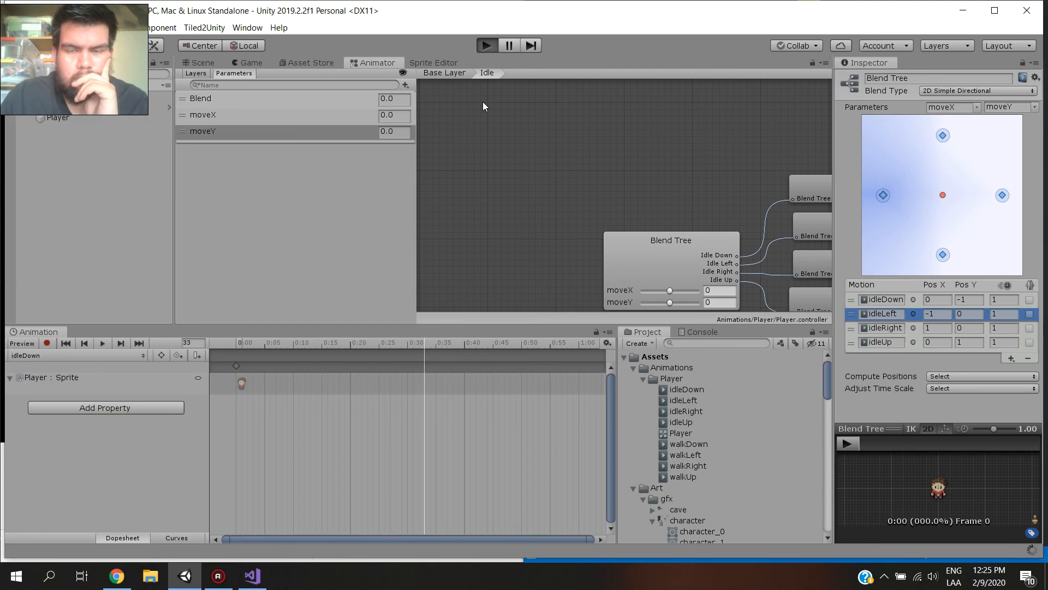
{"action": "key", "text": "ctrl+p"}
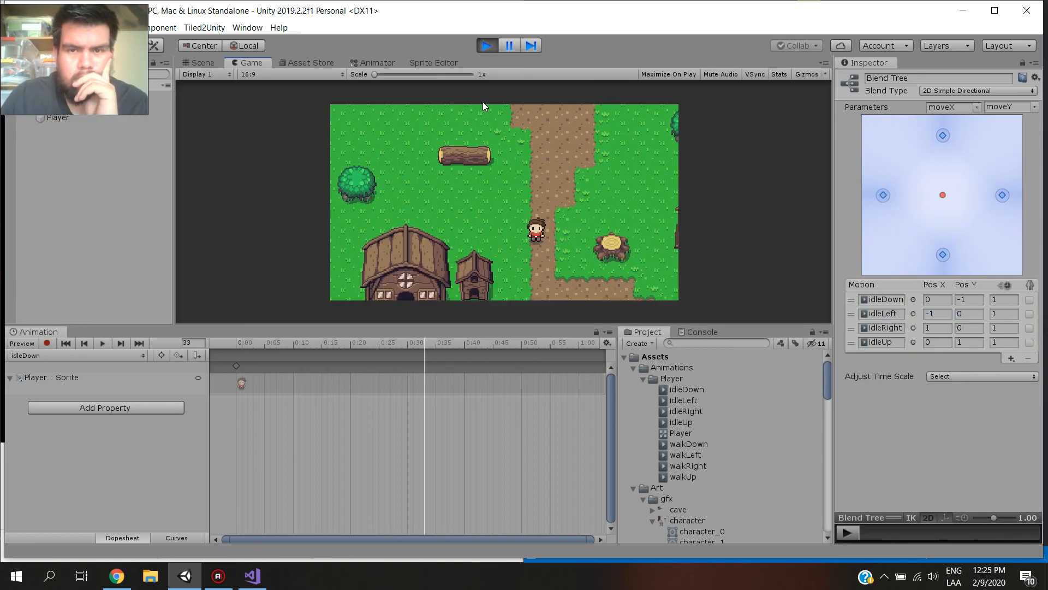
{"action": "key", "text": "Right"}
{"action": "key", "text": "Left"}
{"action": "key", "text": "Up"}
{"action": "key", "text": "Right"}
{"action": "key", "text": "Up"}
{"action": "key", "text": "Left"}
{"action": "key", "text": "Down"}
{"action": "key", "text": "Right"}
{"action": "key", "text": "Down"}
{"action": "key", "text": "Left"}
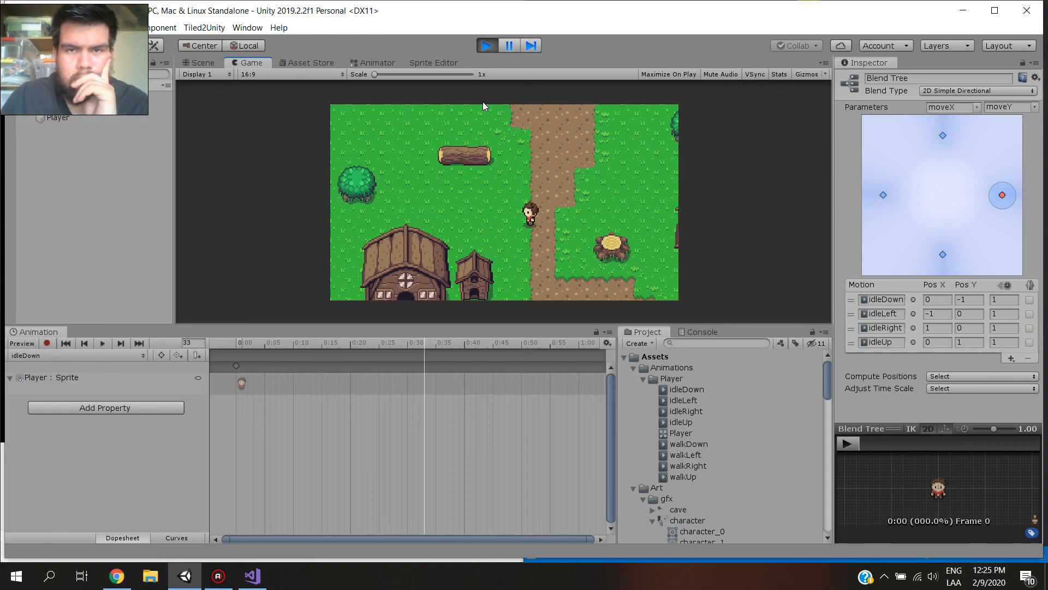
{"action": "left_click", "coordinate": [485, 45]}
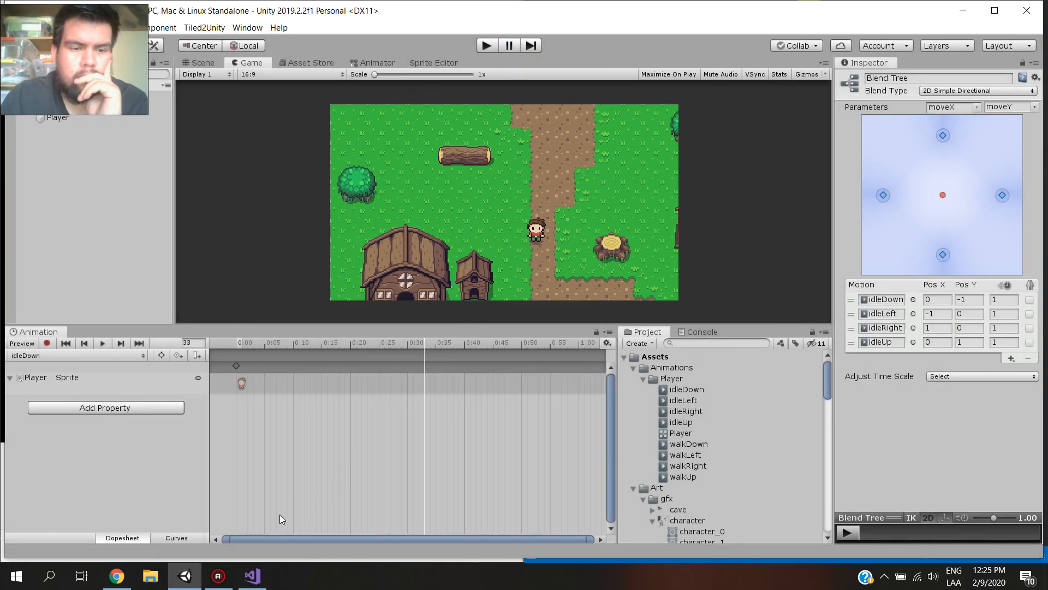
Create a new blend tree state in the Animator's Base Layer and rename it Walk
{"action": "left_click", "coordinate": [199, 577]}
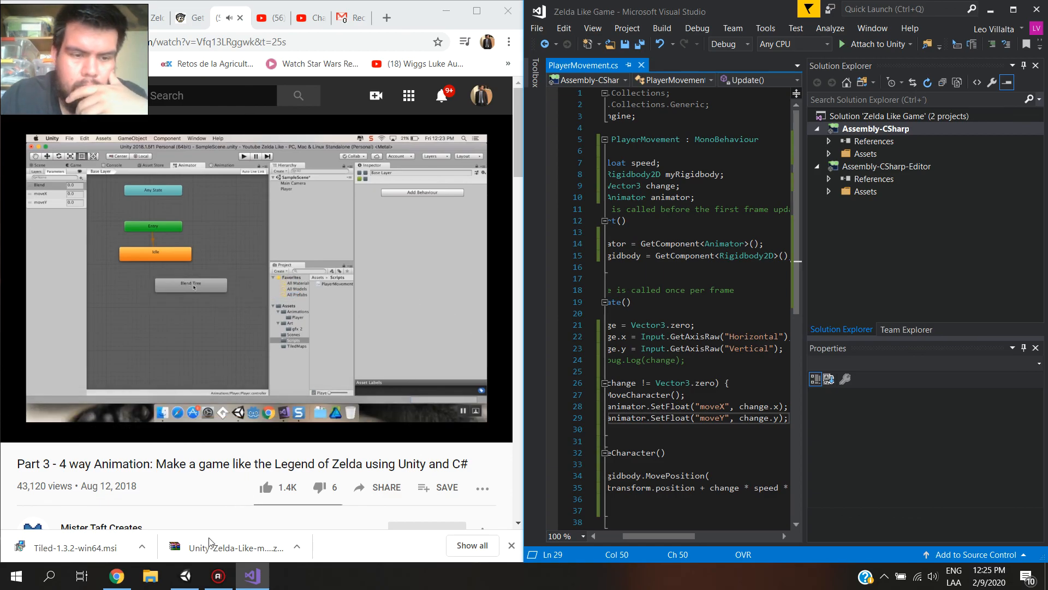
{"action": "left_click", "coordinate": [188, 576]}
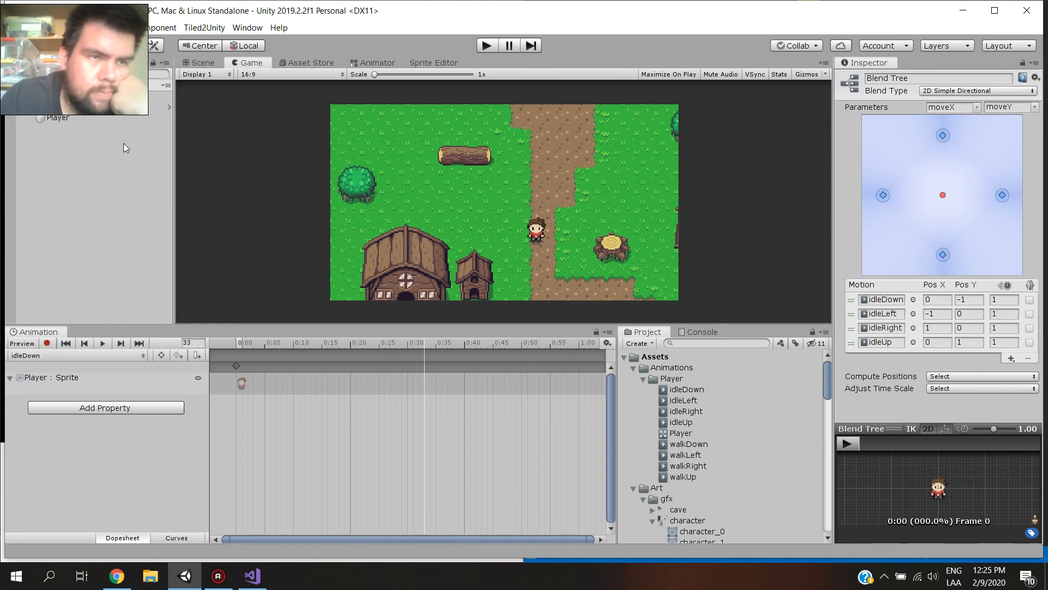
{"action": "left_click", "coordinate": [352, 62]}
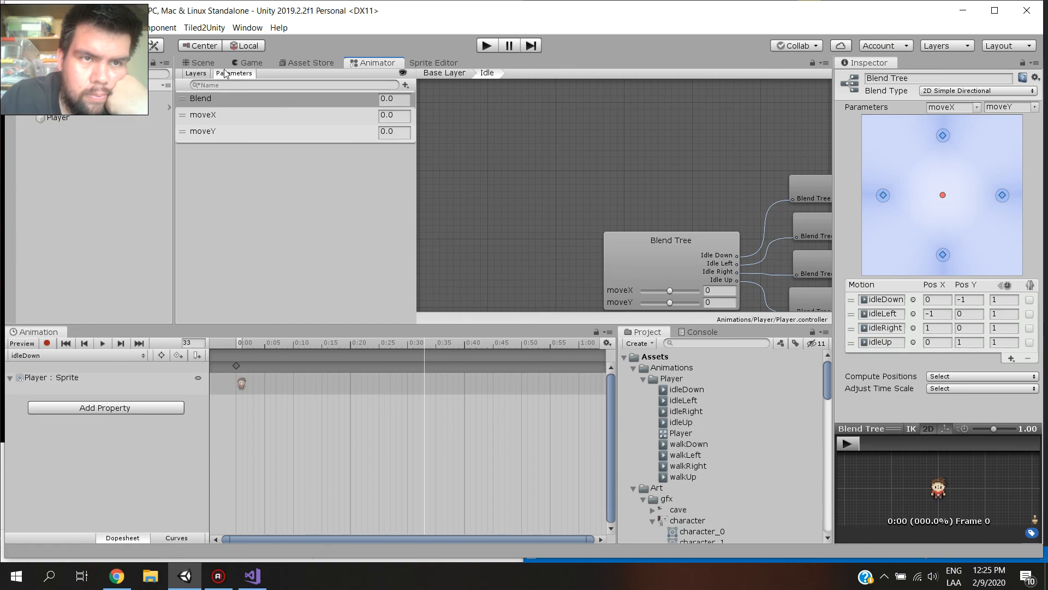
{"action": "left_click", "coordinate": [439, 72]}
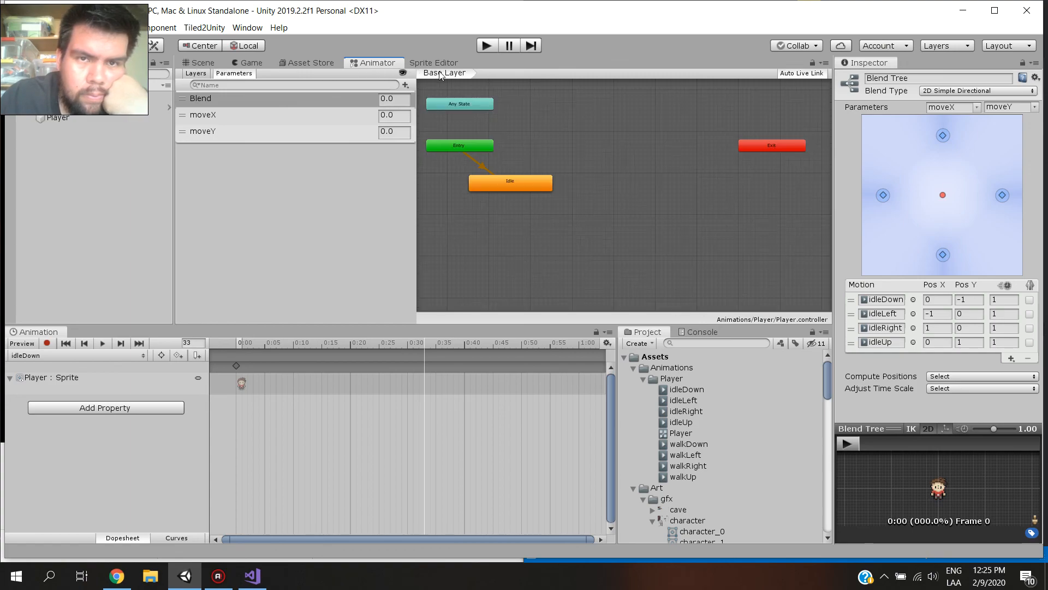
{"action": "right_click", "coordinate": [595, 183]}
{"action": "mouse_move", "coordinate": [655, 192]}
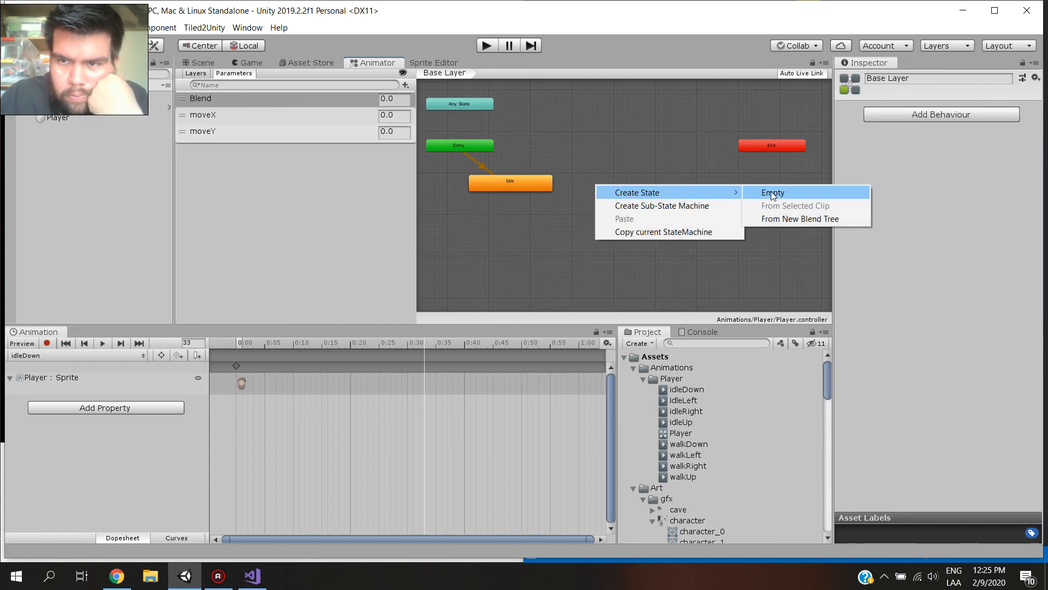
{"action": "left_click", "coordinate": [778, 220]}
{"action": "left_click_drag", "start_coordinate": [651, 185], "coordinate": [629, 140]}
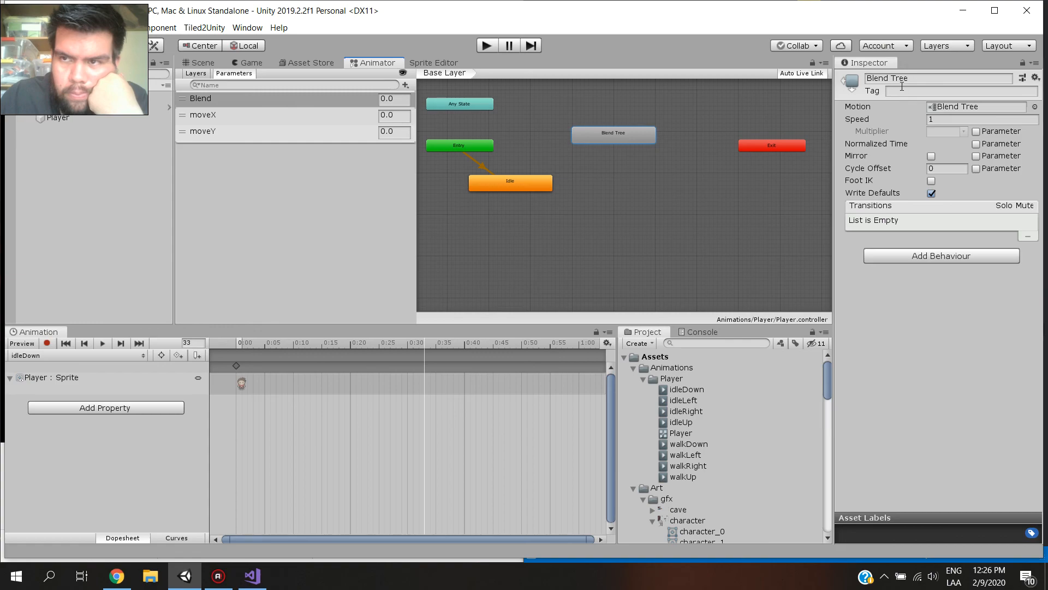
{"action": "left_click", "coordinate": [912, 78]}
{"action": "type", "text": "Walk"}
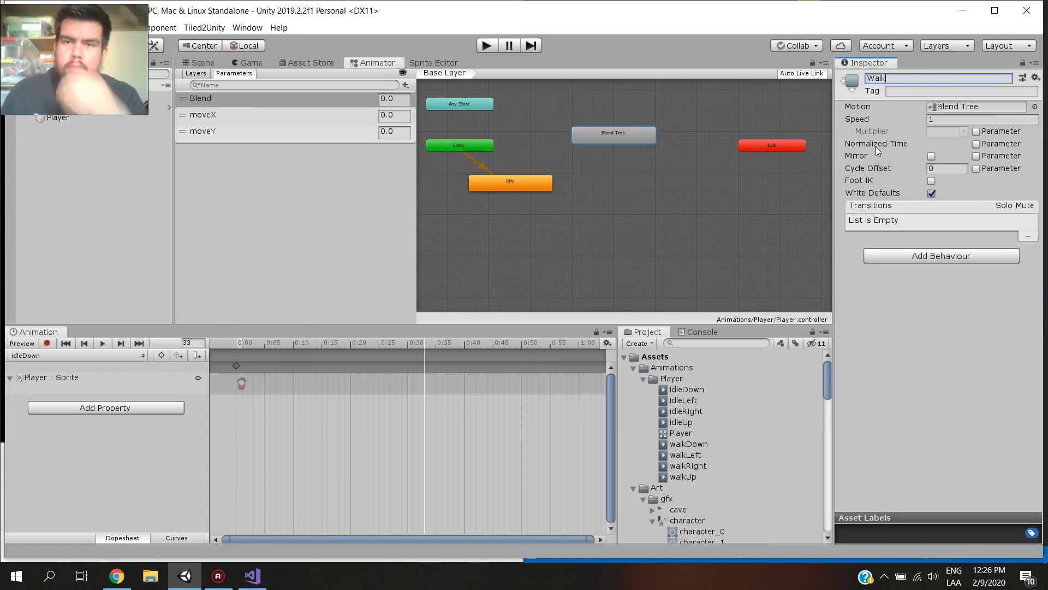
{"action": "left_click", "coordinate": [603, 218]}
Switch to the Chrome tutorial, rewind it to 13:56, rewatch the walking state and moving parameter section, and pause at 14:37
{"action": "left_click", "coordinate": [186, 576]}
{"action": "left_click", "coordinate": [233, 290]}
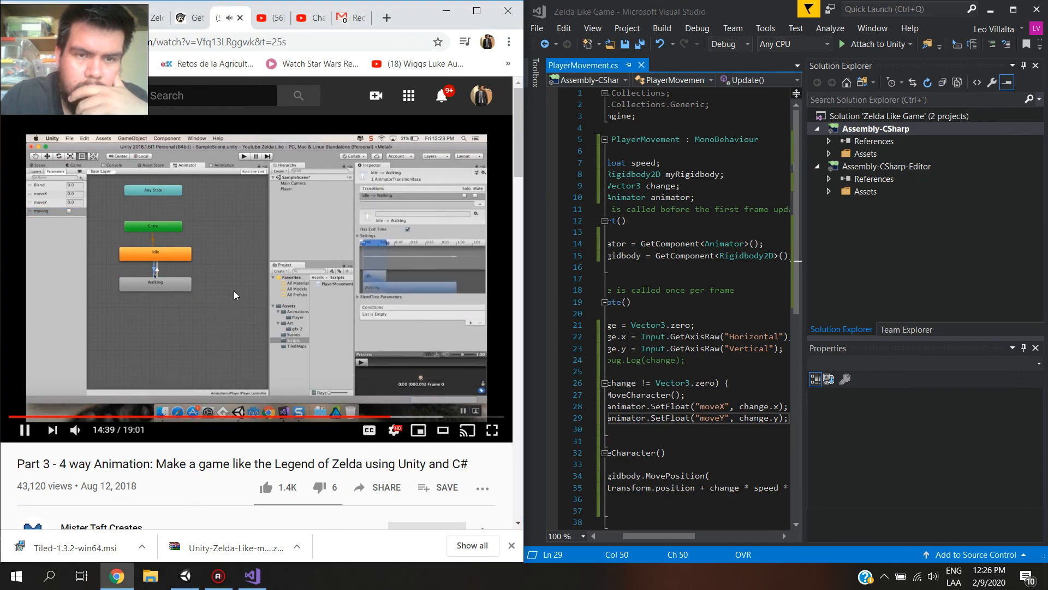
{"action": "left_click", "coordinate": [383, 417]}
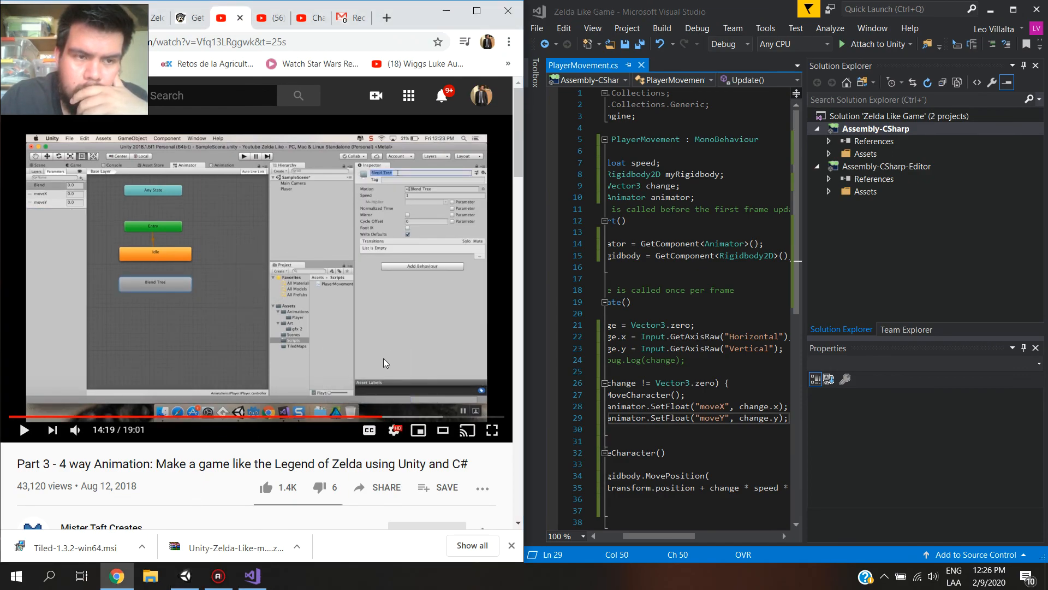
{"action": "left_click", "coordinate": [371, 417]}
{"action": "left_click", "coordinate": [24, 429]}
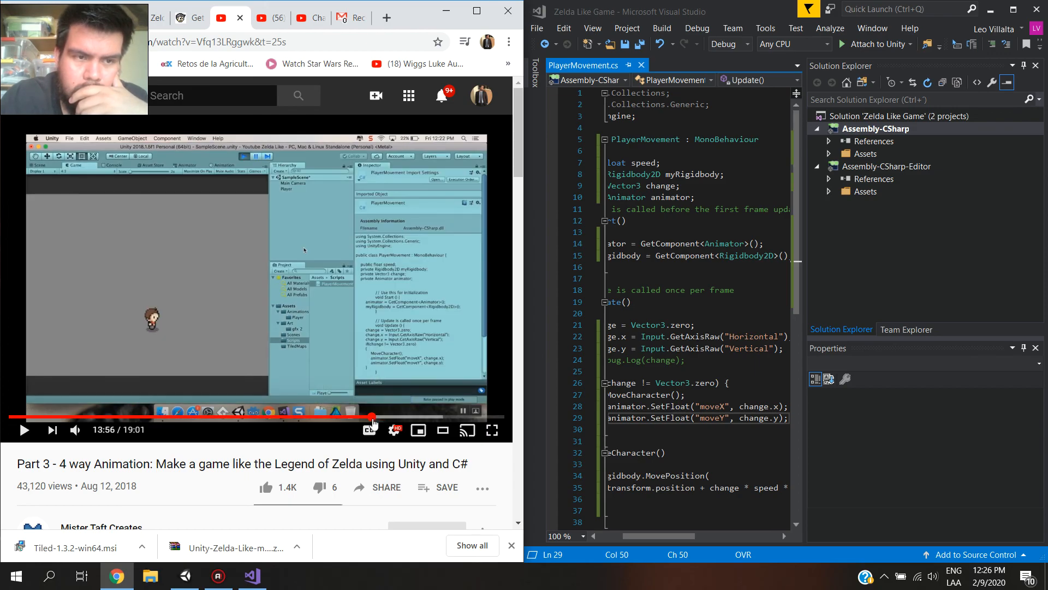
{"action": "left_click", "coordinate": [185, 576]}
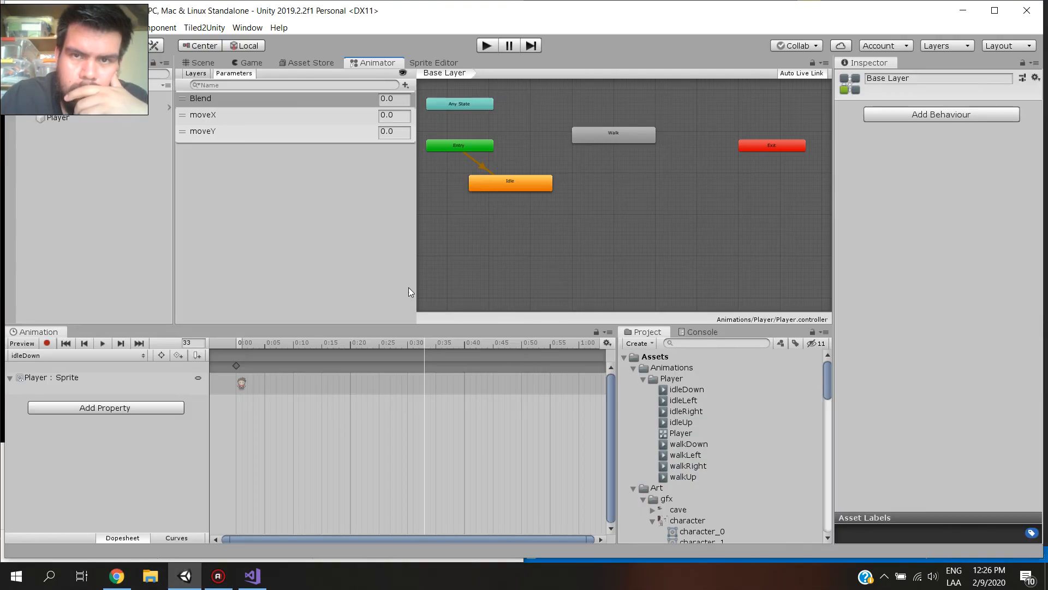
{"action": "left_click", "coordinate": [192, 583]}
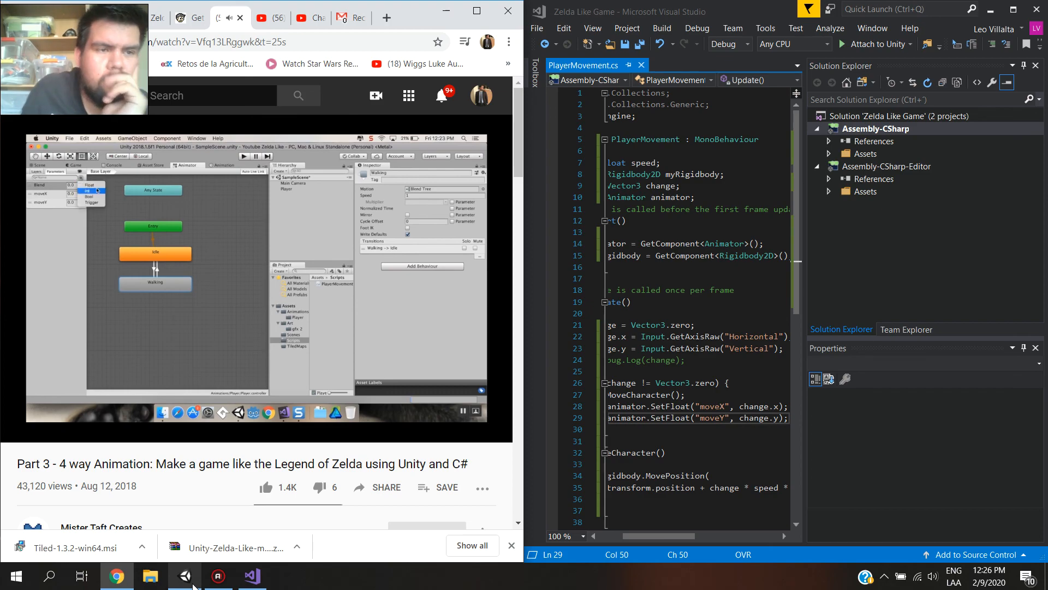
{"action": "left_click", "coordinate": [41, 291]}
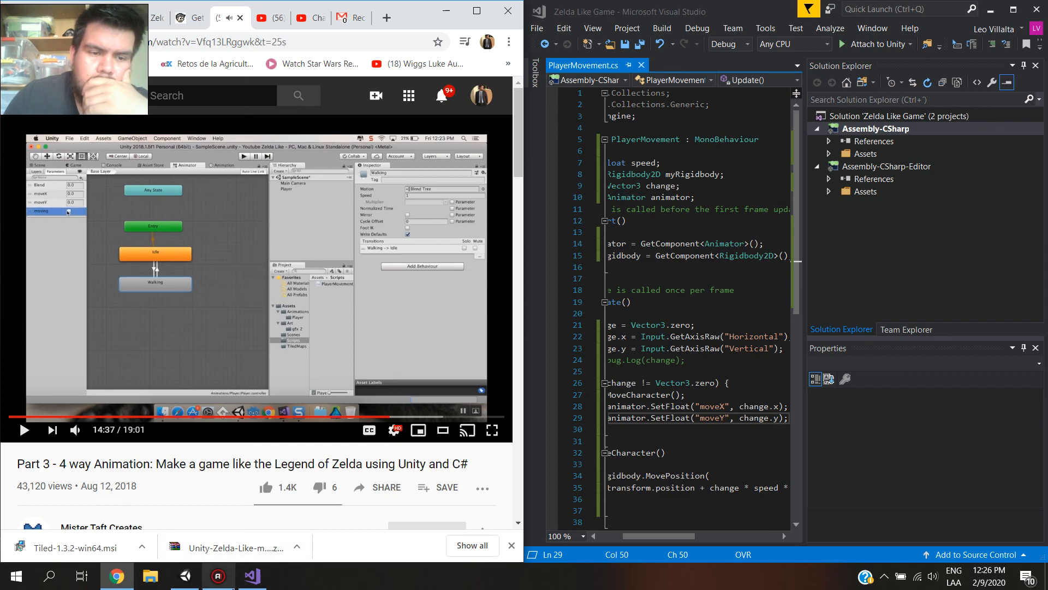
Return to Unity, place the Walk state directly below Idle, and make a transition from Idle to Walk
{"action": "mouse_move", "coordinate": [186, 578]}
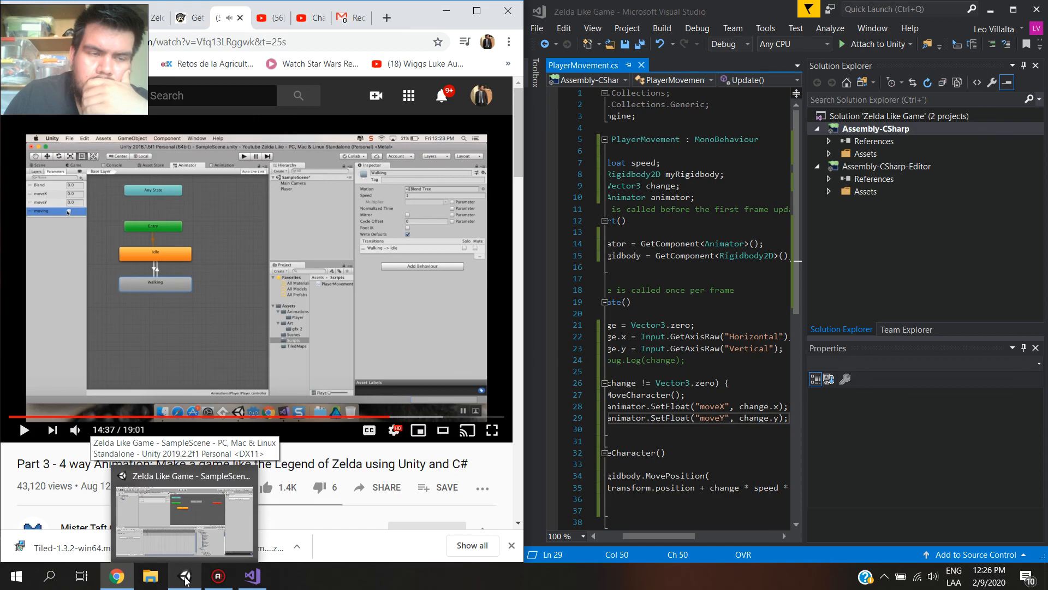
{"action": "left_click", "coordinate": [186, 579]}
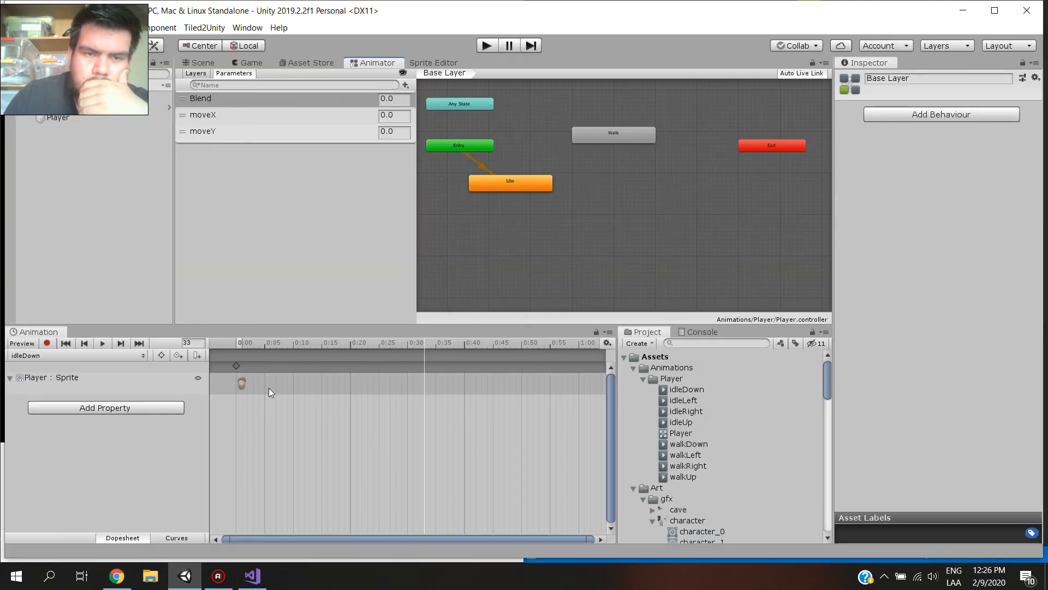
{"action": "left_click_drag", "start_coordinate": [581, 135], "coordinate": [481, 222]}
{"action": "right_click", "coordinate": [503, 184]}
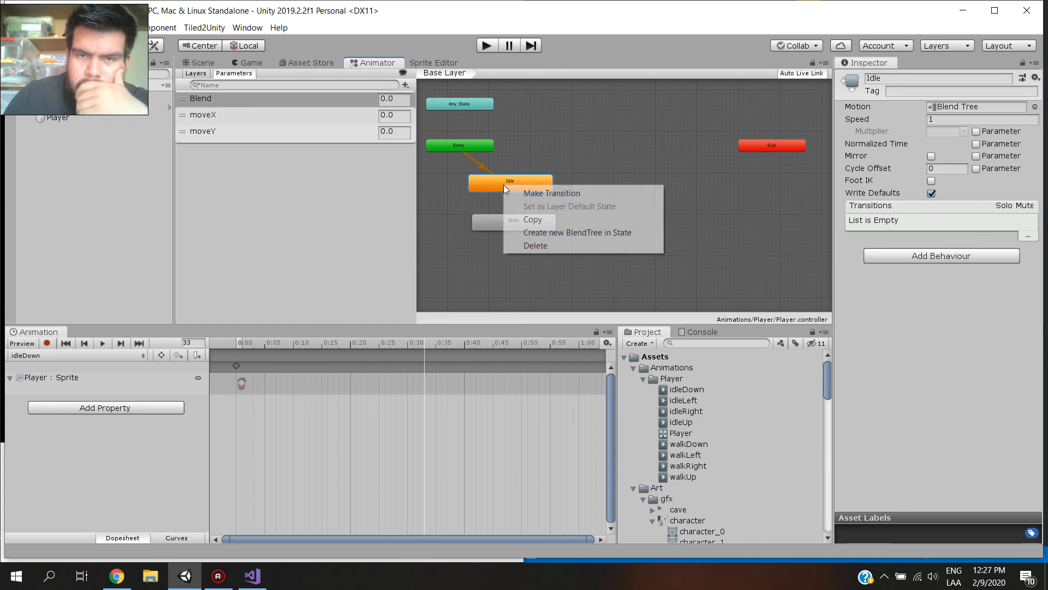
{"action": "left_click", "coordinate": [527, 191]}
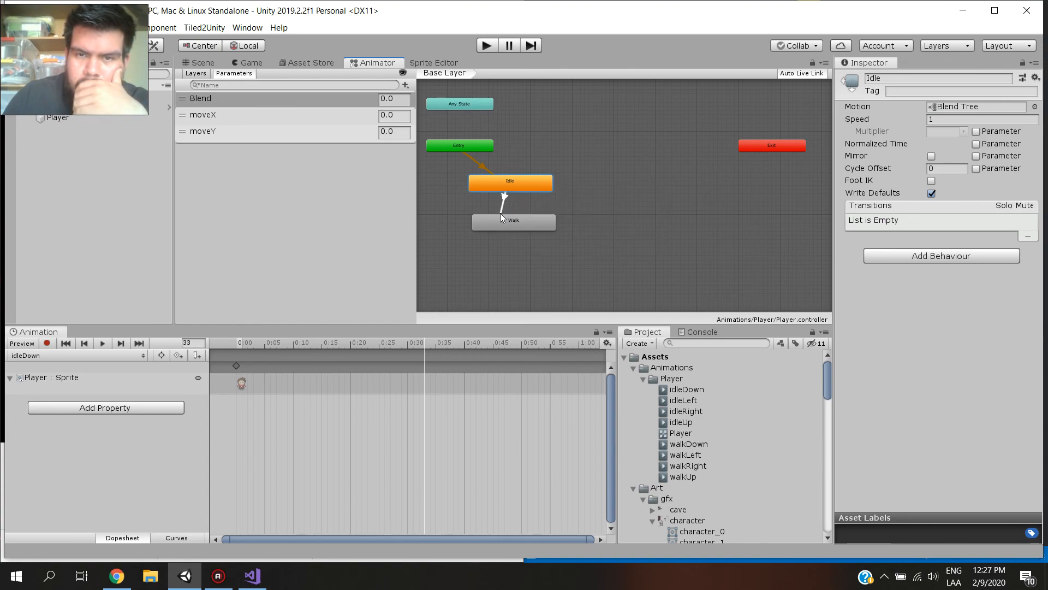
{"action": "left_click", "coordinate": [512, 220]}
Make a return transition from Walk to Idle and align the Walk state under Idle
{"action": "right_click", "coordinate": [524, 219]}
{"action": "left_click", "coordinate": [535, 225]}
{"action": "left_click", "coordinate": [526, 185]}
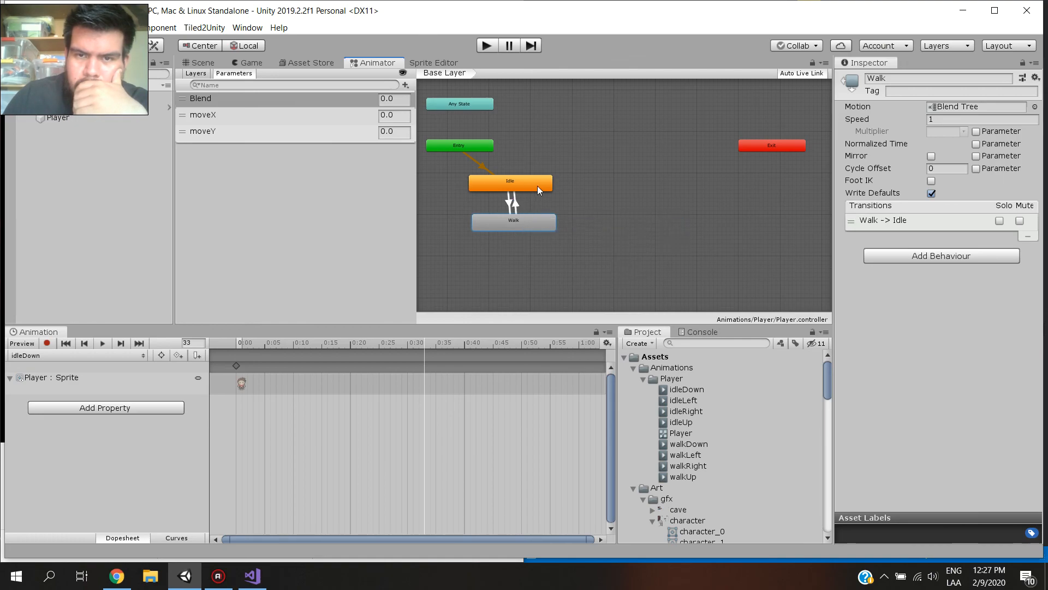
{"action": "left_click", "coordinate": [517, 254]}
{"action": "left_click_drag", "start_coordinate": [502, 228], "coordinate": [499, 225]}
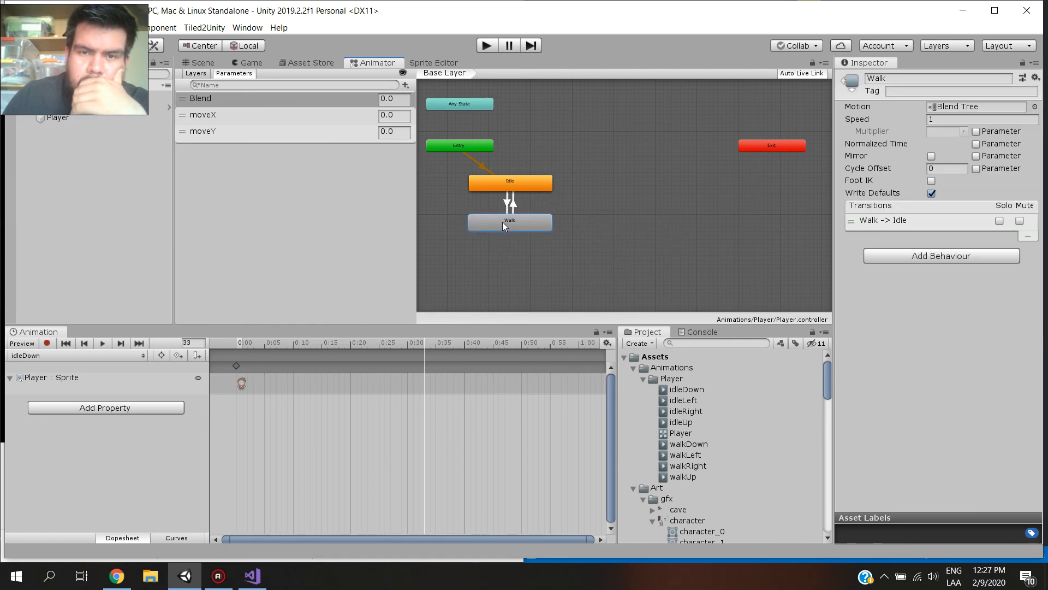
{"action": "left_click", "coordinate": [499, 237]}
Add a Bool parameter named moving to the Player's animator controller
{"action": "left_click", "coordinate": [405, 85]}
{"action": "left_click", "coordinate": [431, 122]}
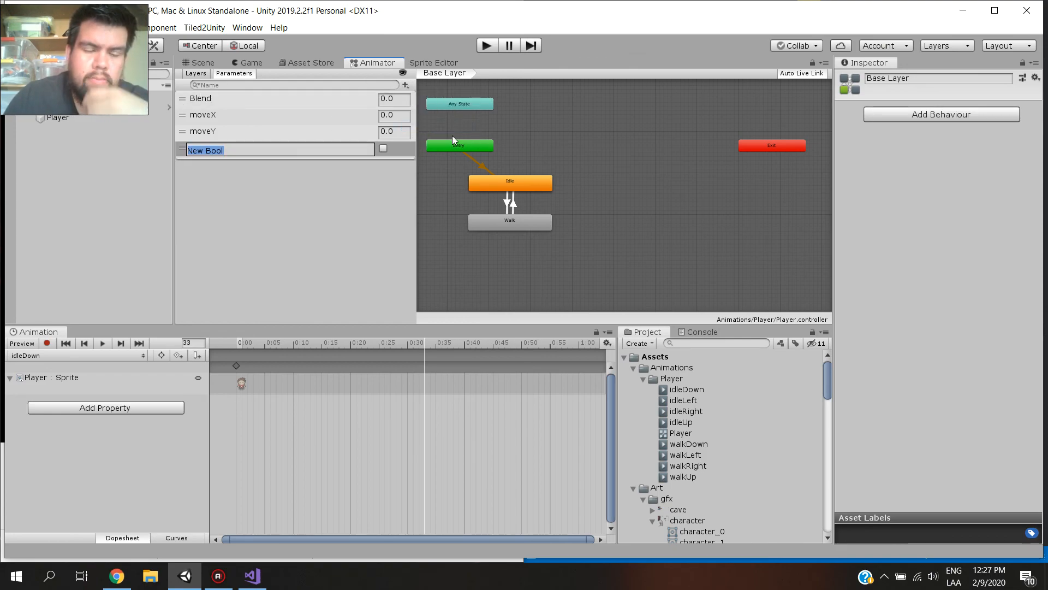
{"action": "type", "text": "moving"}
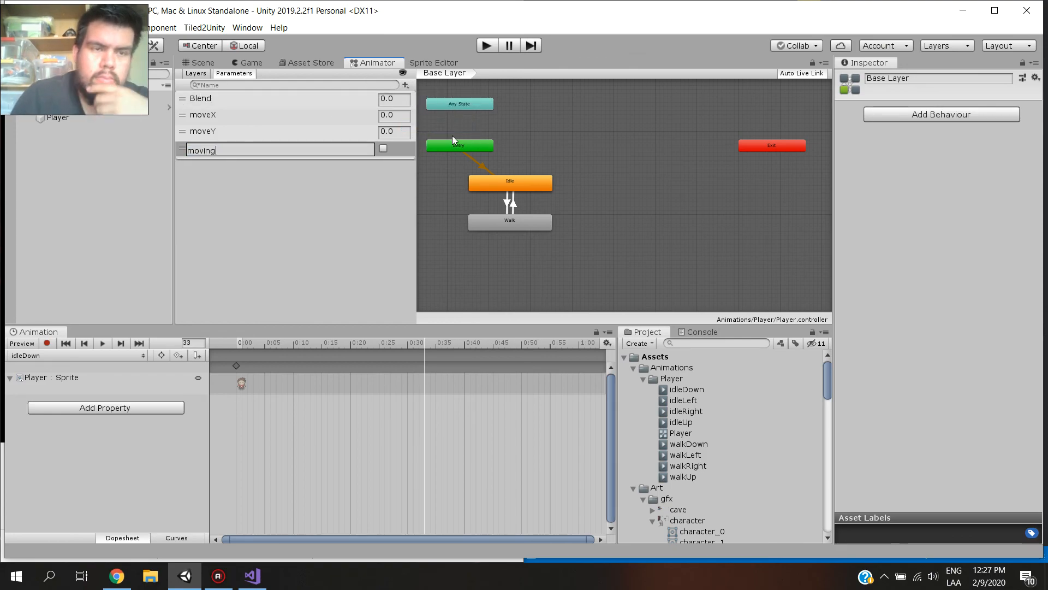
Confirm the moving parameter's name and watch the tutorial in Chrome on adding a transition condition, pausing at 14:45
{"action": "key", "text": "Return"}
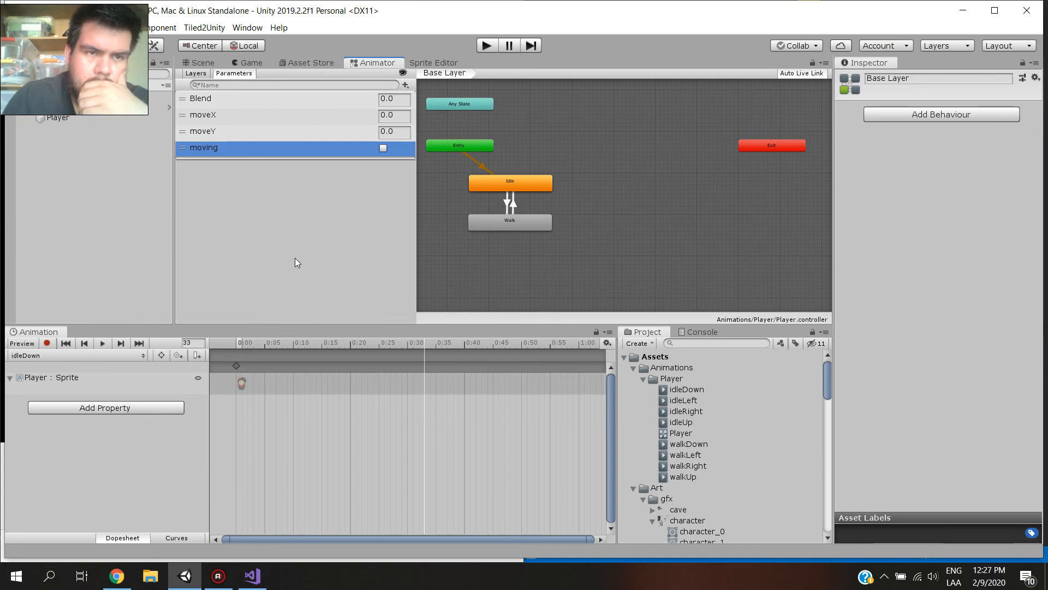
{"action": "left_click", "coordinate": [180, 584]}
{"action": "left_click", "coordinate": [219, 360]}
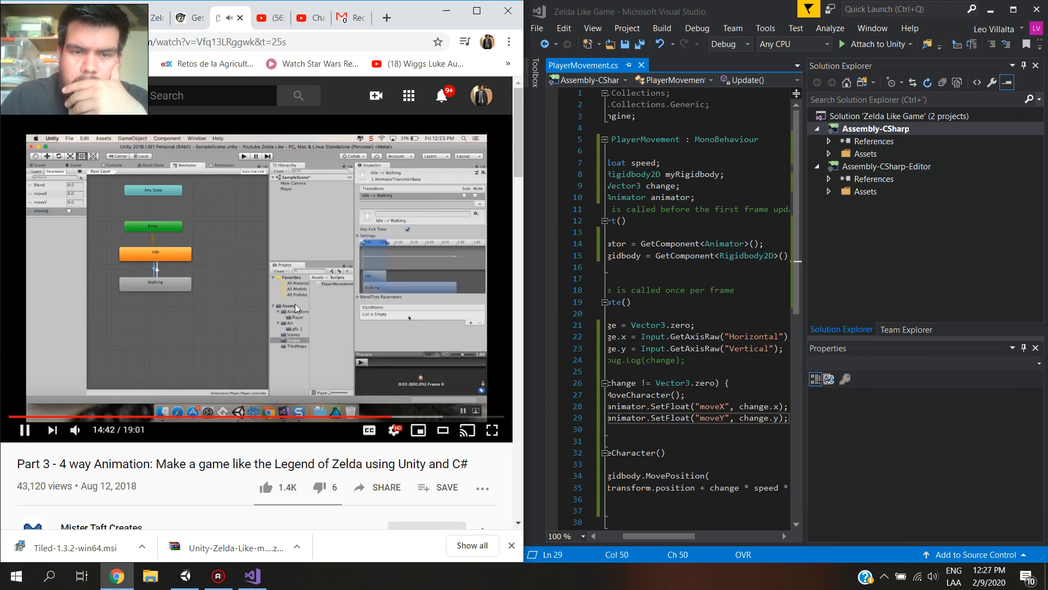
{"action": "left_click", "coordinate": [308, 274]}
{"action": "left_click", "coordinate": [251, 578]}
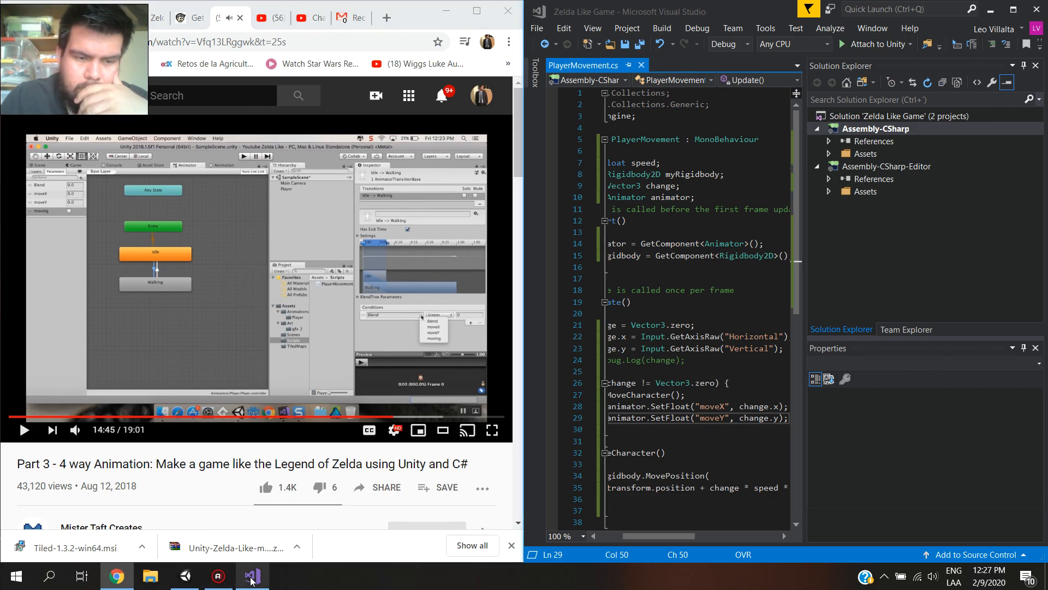
Return to Unity and give the Idle -> Walk transition a condition requiring moving to be true
{"action": "left_click", "coordinate": [183, 584]}
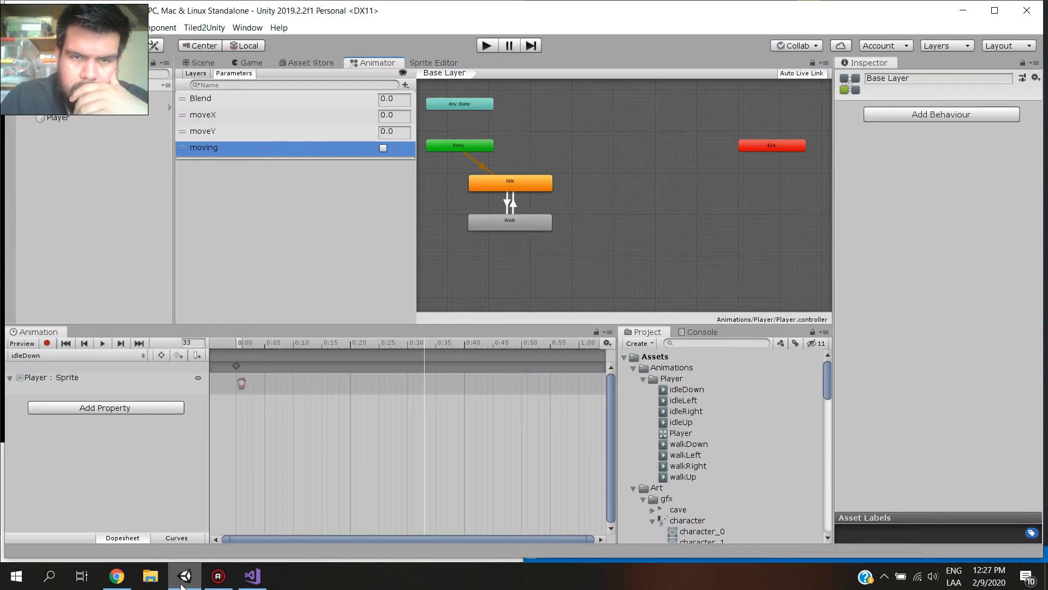
{"action": "left_click", "coordinate": [507, 201]}
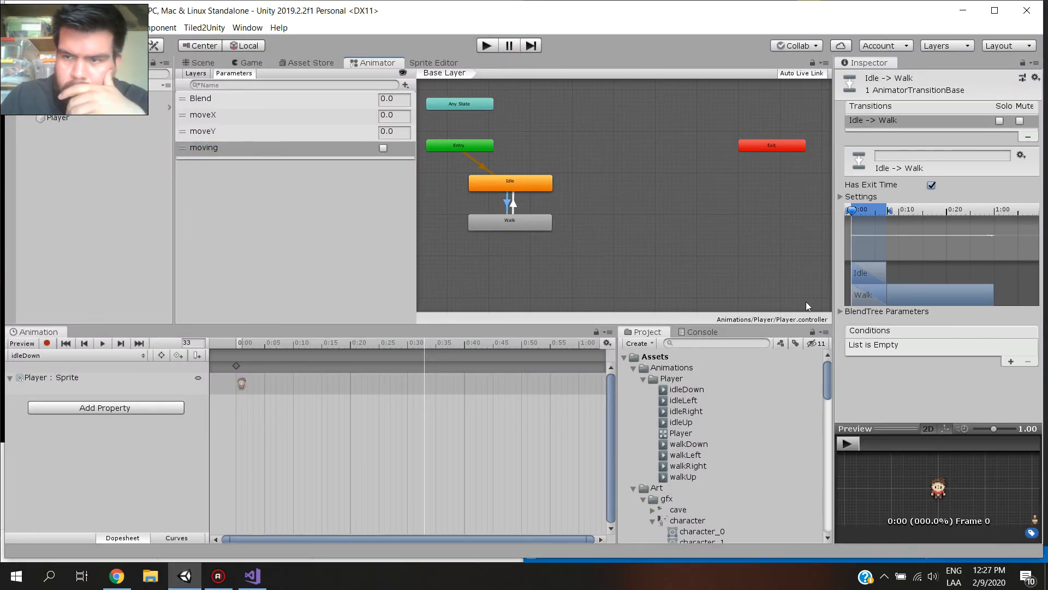
{"action": "left_click", "coordinate": [1010, 361]}
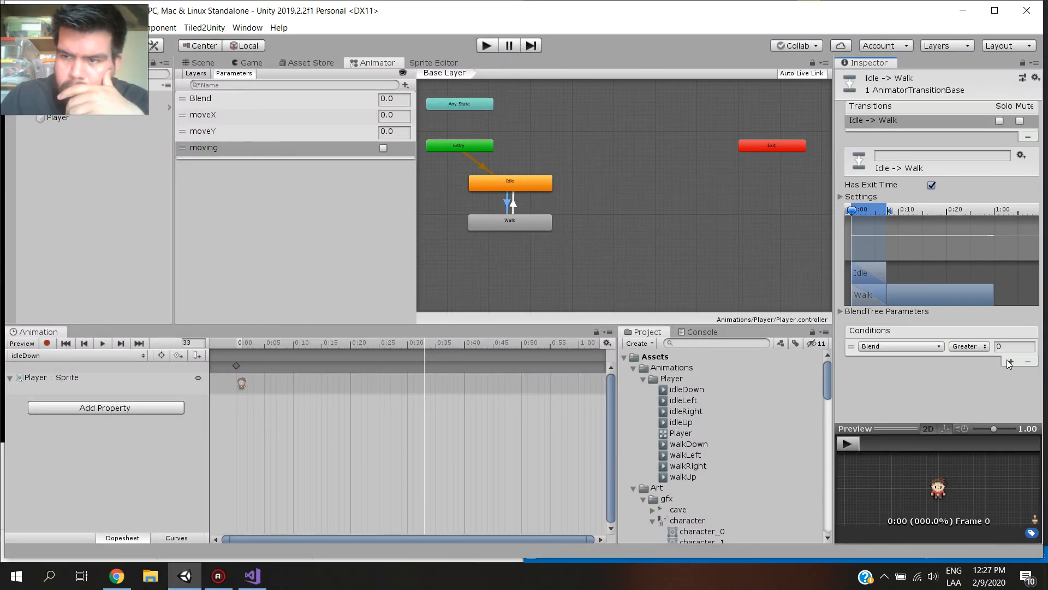
{"action": "left_click", "coordinate": [934, 346]}
{"action": "scroll", "coordinate": [903, 404], "scroll_direction": "down", "scroll_amount": 1}
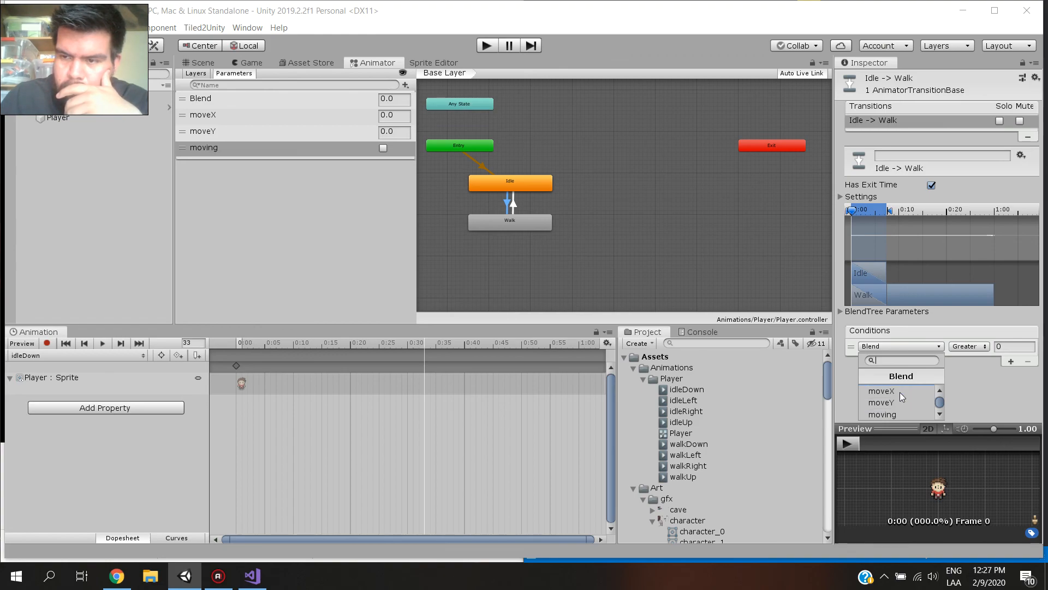
{"action": "left_click", "coordinate": [895, 413]}
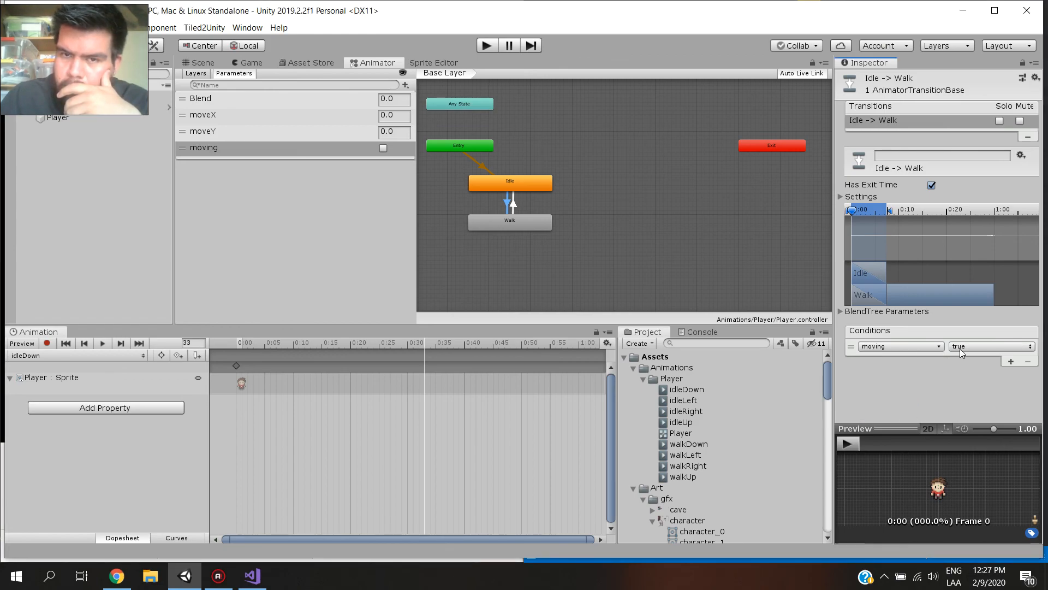
Give the Walk -> Idle transition a condition requiring moving to be false
{"action": "left_click", "coordinate": [513, 207]}
{"action": "left_click", "coordinate": [1009, 360]}
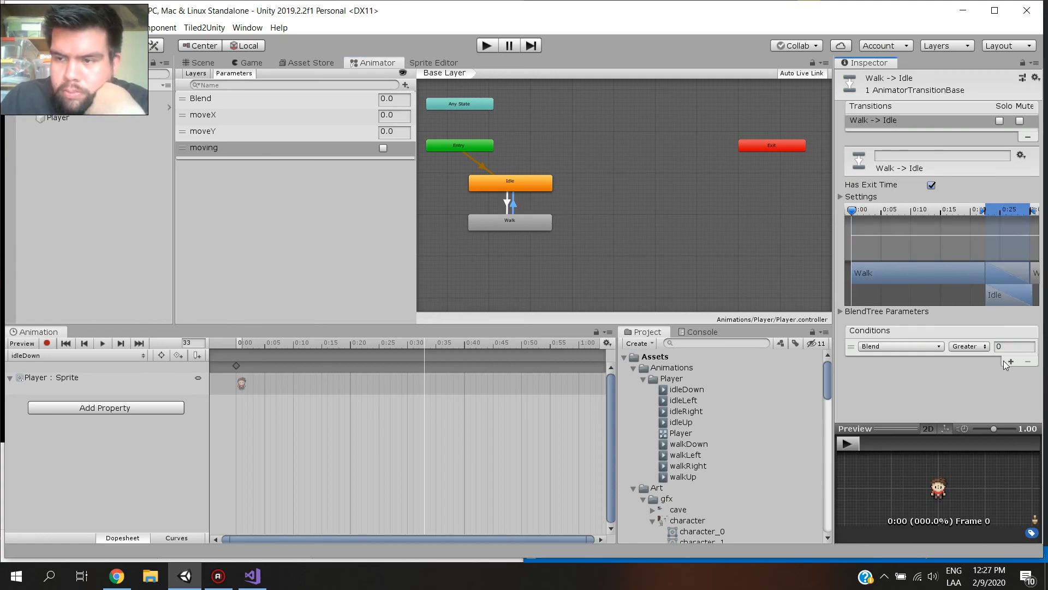
{"action": "left_click", "coordinate": [901, 346]}
{"action": "scroll", "coordinate": [895, 406], "scroll_direction": "down", "scroll_amount": 2}
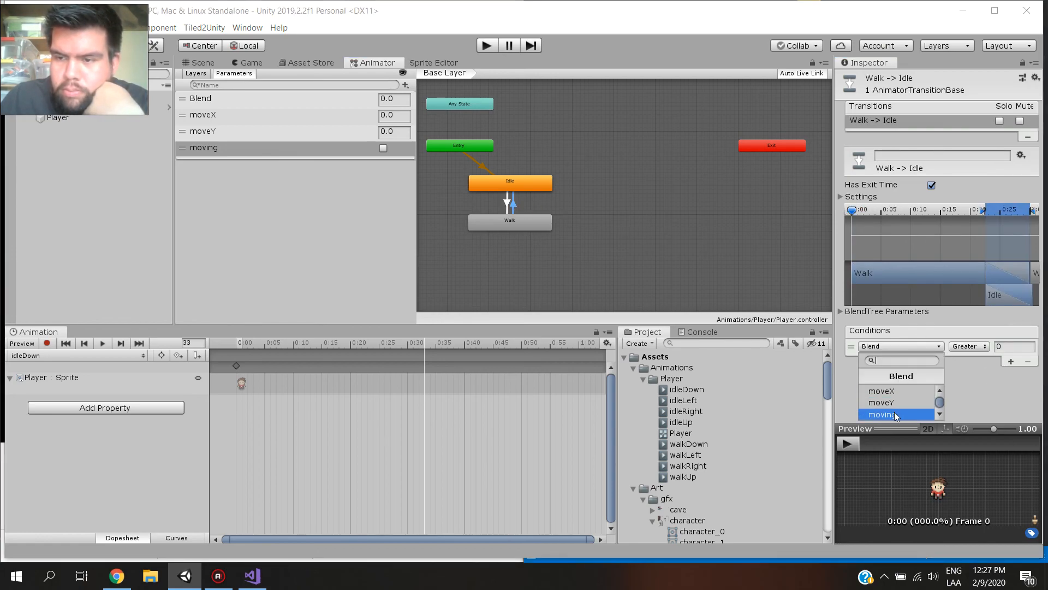
{"action": "left_click", "coordinate": [894, 412]}
{"action": "left_click", "coordinate": [967, 347]}
{"action": "left_click", "coordinate": [977, 374]}
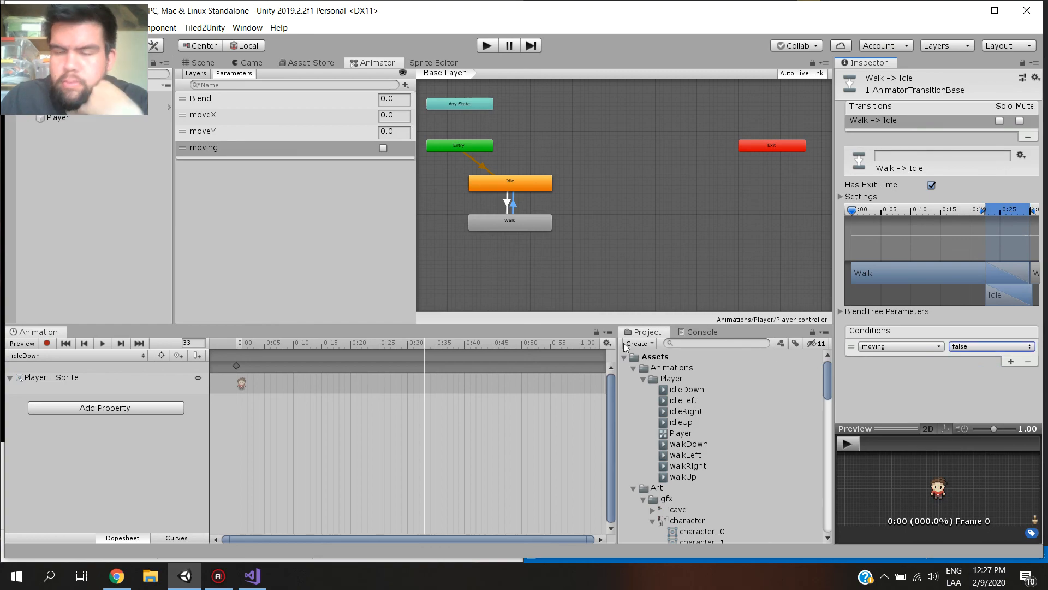
Watch the Chrome tutorial's part on opening the Walking state's blend tree and return to Unity
{"action": "left_click", "coordinate": [182, 577]}
{"action": "left_click", "coordinate": [290, 321]}
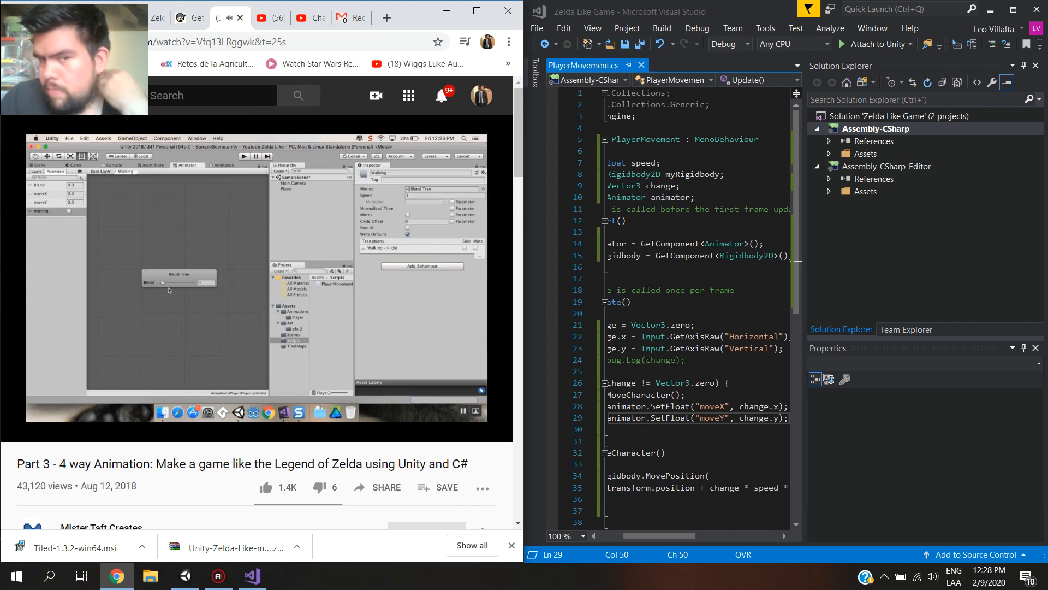
{"action": "left_click", "coordinate": [196, 586]}
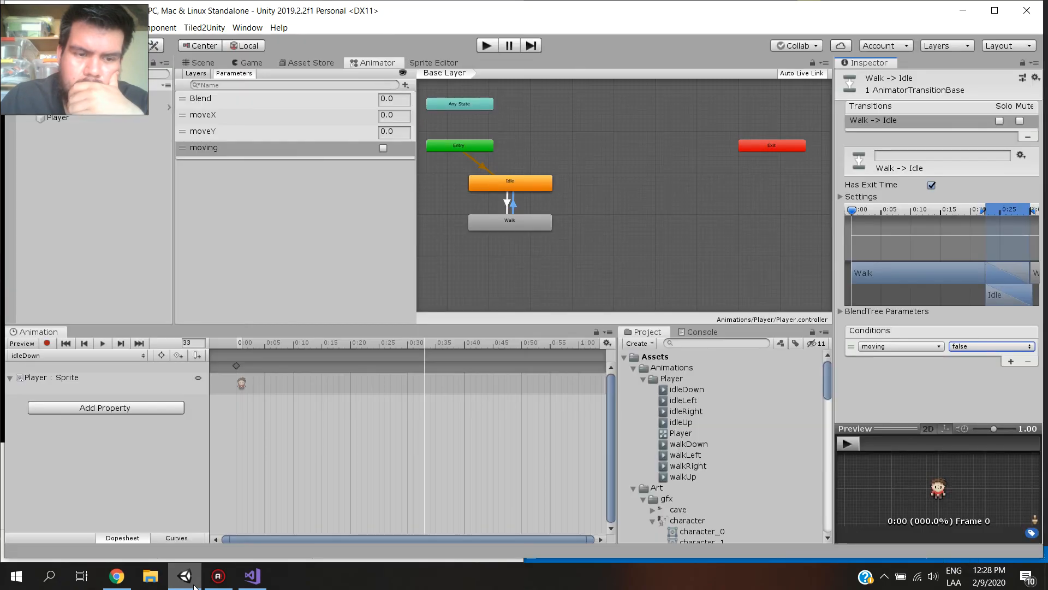
Open the Walk state's blend tree and rename its Blend Tree node to Walking Tree
{"action": "double_click", "coordinate": [511, 221]}
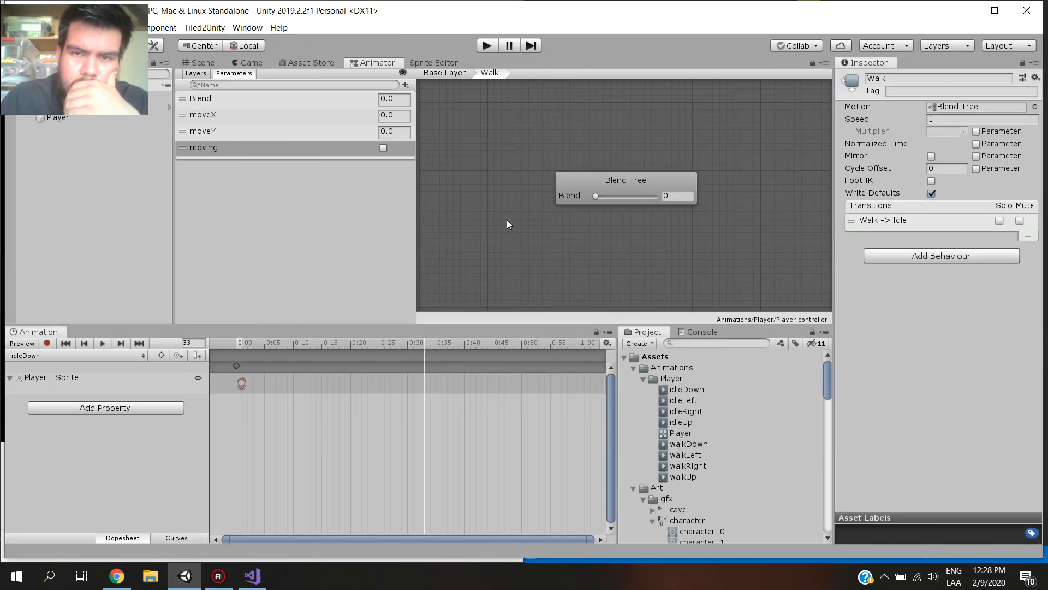
{"action": "left_click", "coordinate": [693, 176]}
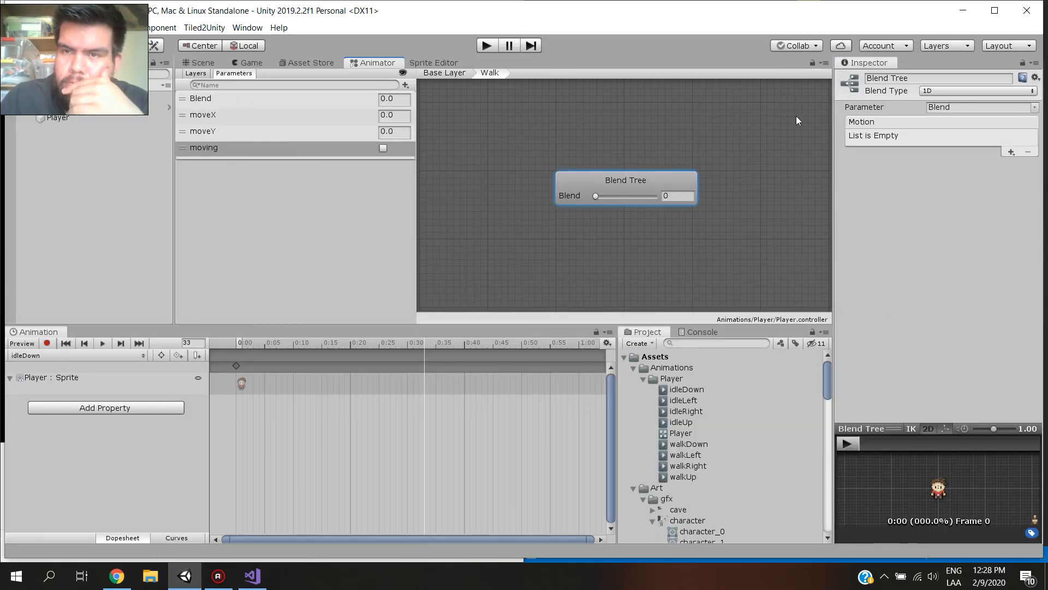
{"action": "double_click", "coordinate": [896, 78]}
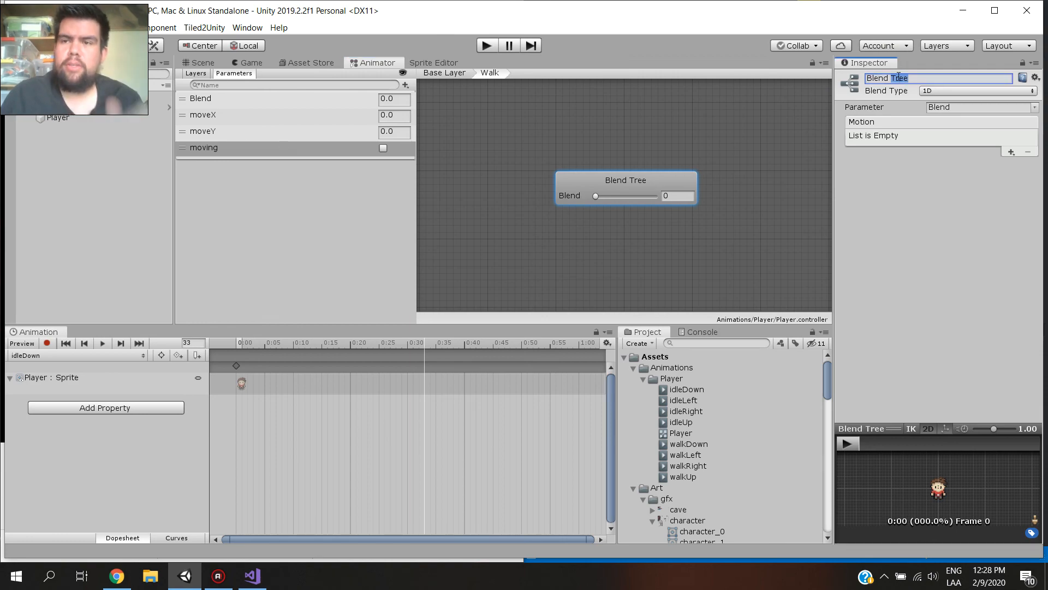
{"action": "key", "text": "BackSpace"}
{"action": "key", "text": "BackSpace"}
{"action": "key", "text": "BackSpace"}
{"action": "key", "text": "BackSpace"}
{"action": "key", "text": "BackSpace"}
{"action": "key", "text": "BackSpace"}
{"action": "key", "text": "BackSpace"}
{"action": "type", "text": "Walking Tree"}
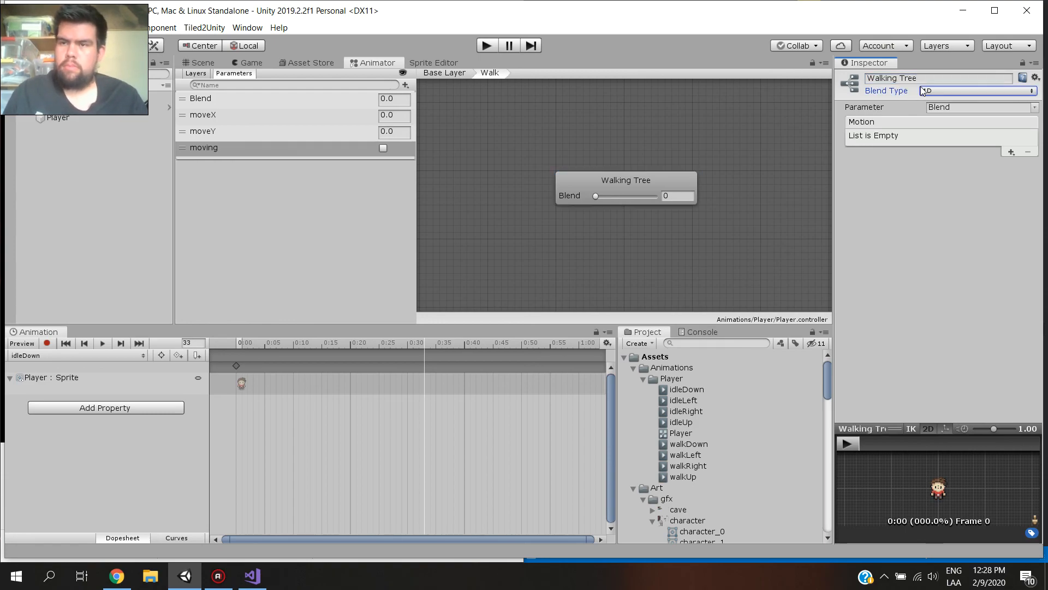
Set Walking Tree's blend type to 2D Simple Directional, with moveX and moveY as its parameters
{"action": "left_click", "coordinate": [922, 91]}
{"action": "left_click", "coordinate": [938, 118]}
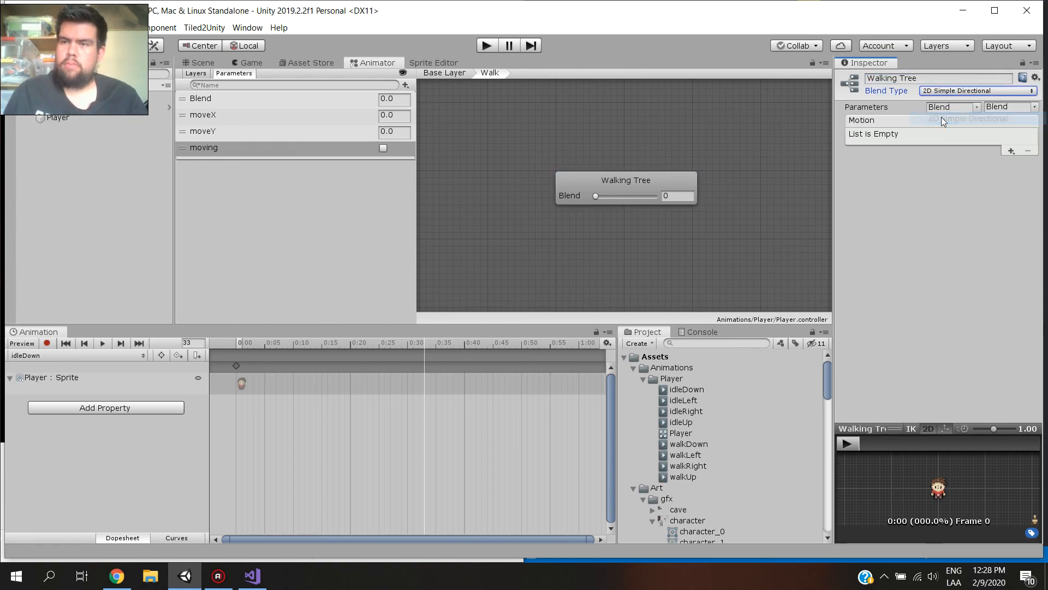
{"action": "left_click", "coordinate": [973, 107]}
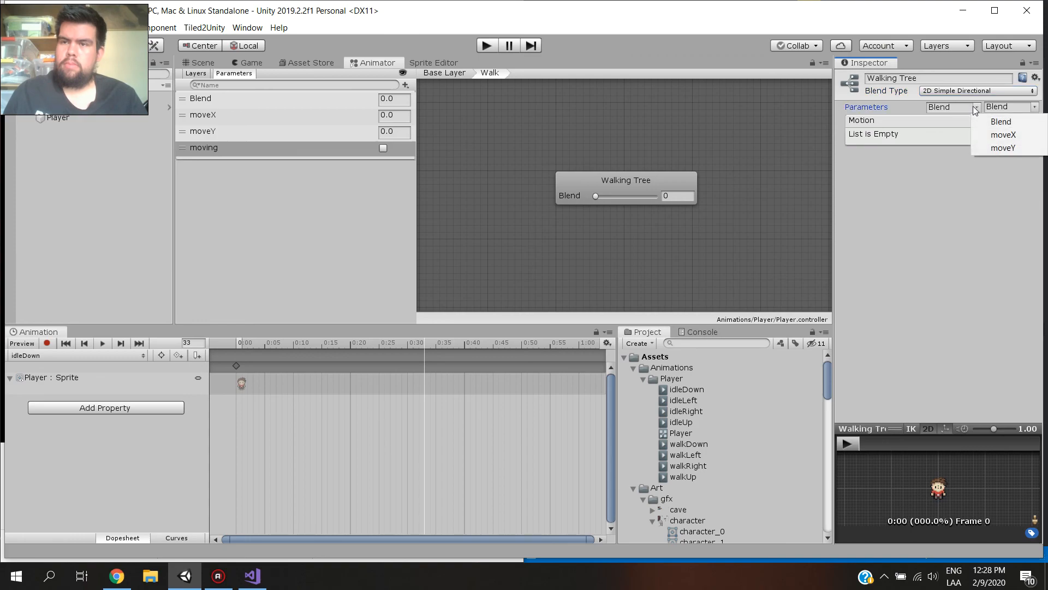
{"action": "left_click", "coordinate": [981, 135]}
{"action": "left_click", "coordinate": [1032, 107]}
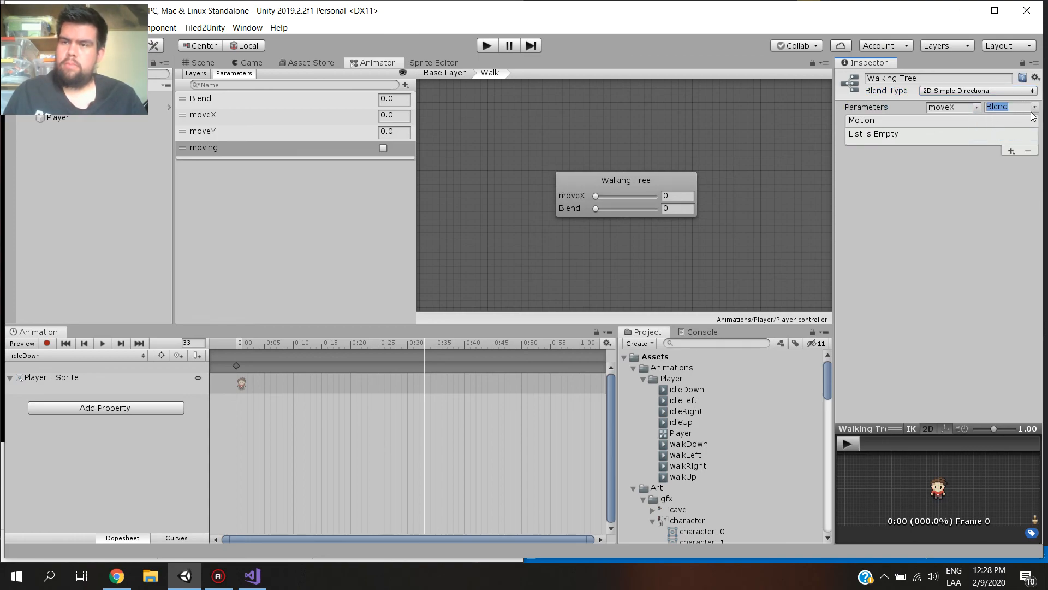
{"action": "left_click", "coordinate": [1032, 107]}
{"action": "left_click", "coordinate": [1003, 146]}
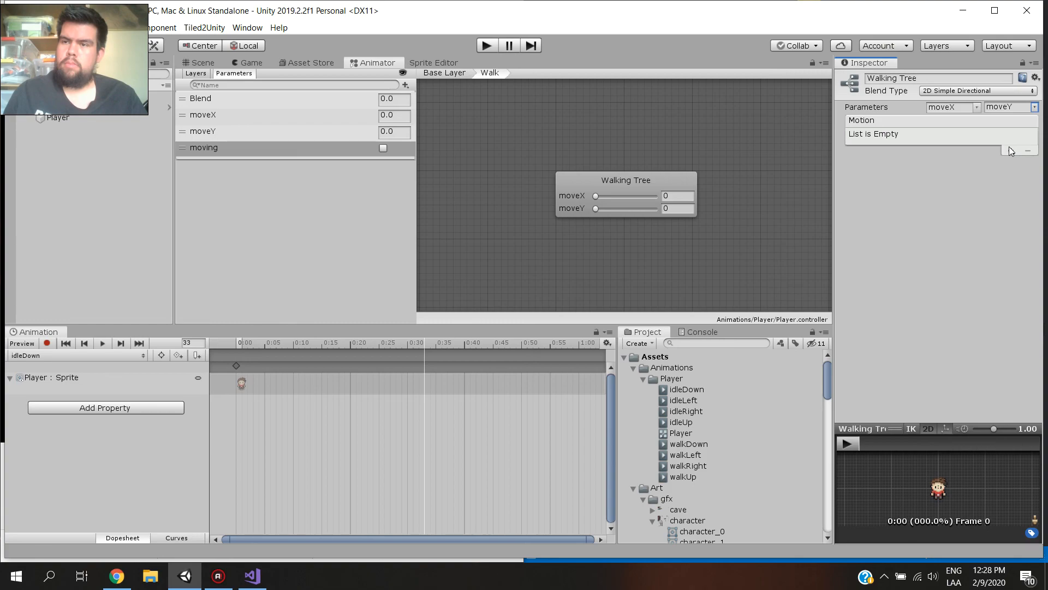
Add two motion fields to Walking Tree and assign the walkDown and walkLeft clips to them
{"action": "left_click", "coordinate": [1010, 149]}
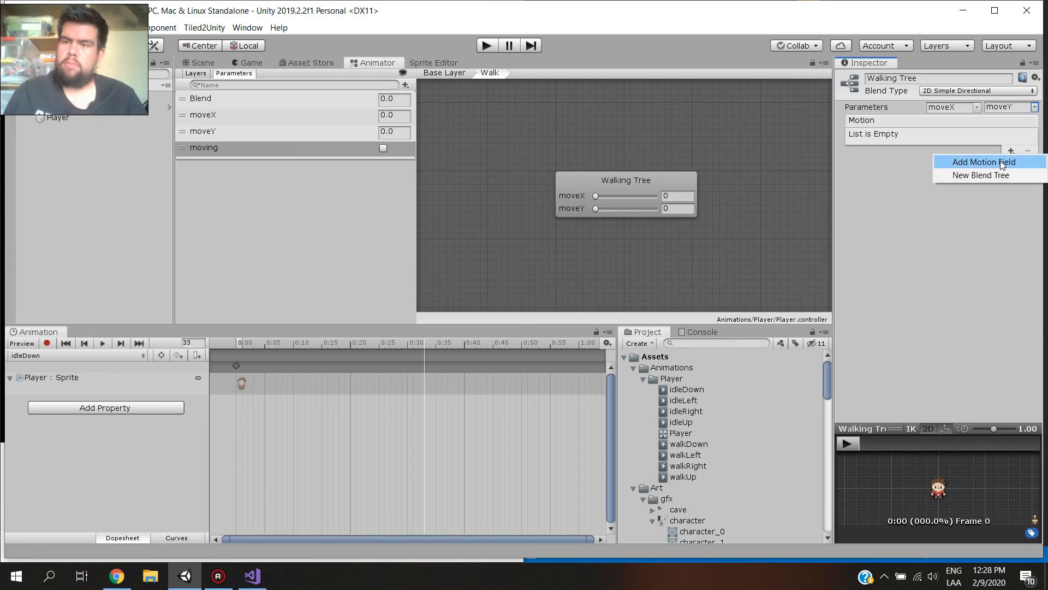
{"action": "left_click", "coordinate": [1000, 161]}
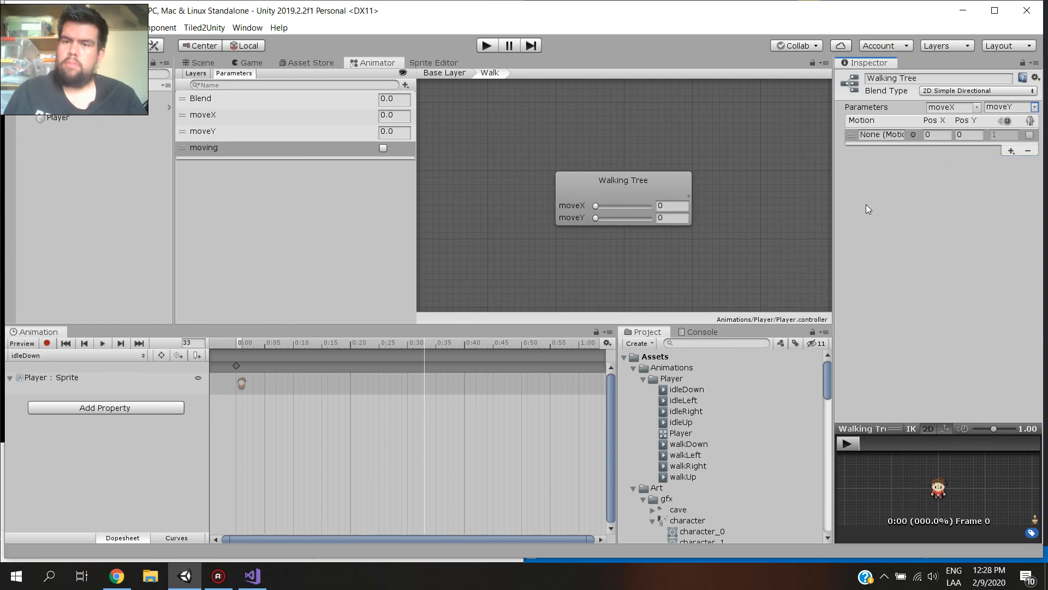
{"action": "left_click", "coordinate": [692, 440]}
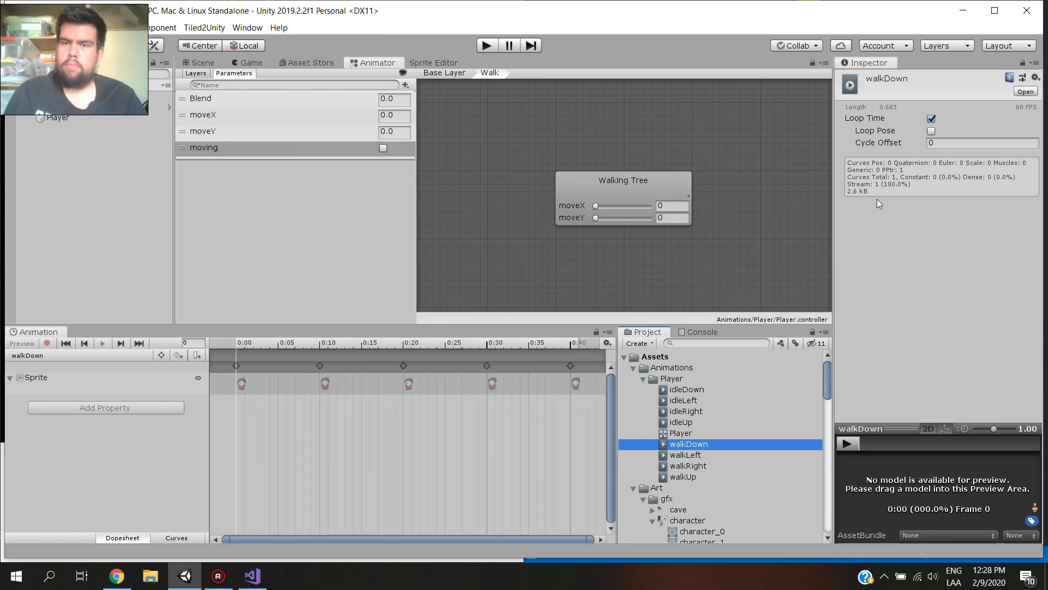
{"action": "left_click", "coordinate": [652, 196]}
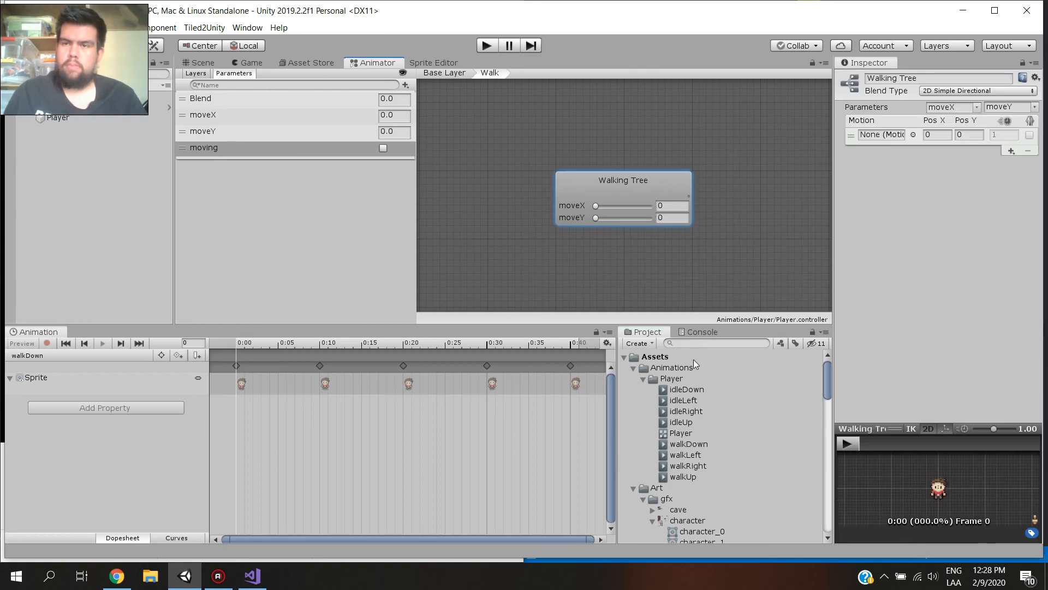
{"action": "left_click_drag", "start_coordinate": [685, 443], "coordinate": [884, 137]}
{"action": "left_click", "coordinate": [1011, 151]}
{"action": "left_click", "coordinate": [971, 158]}
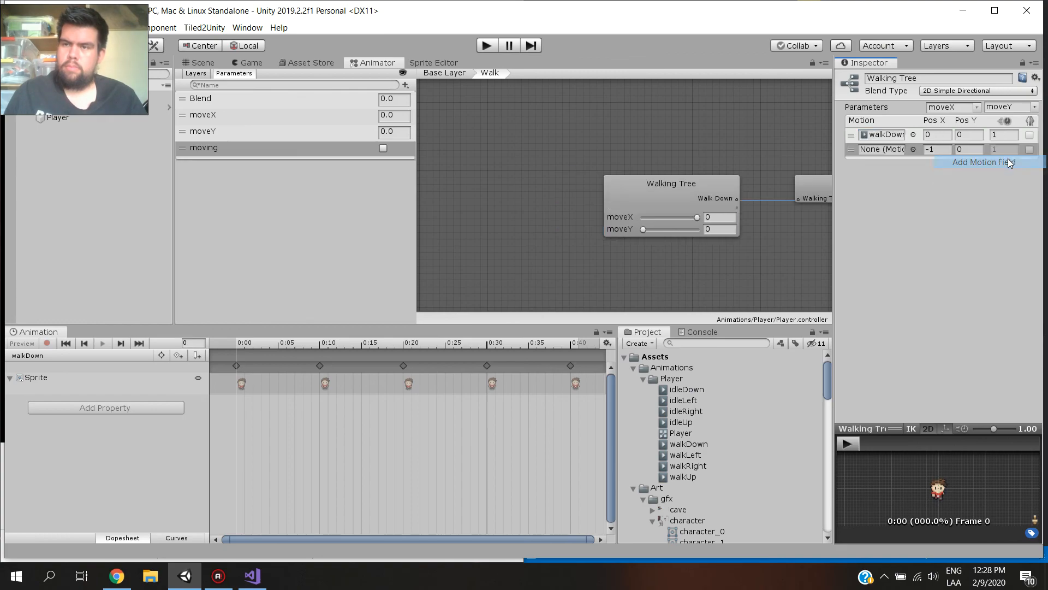
{"action": "left_click_drag", "start_coordinate": [691, 454], "coordinate": [884, 316]}
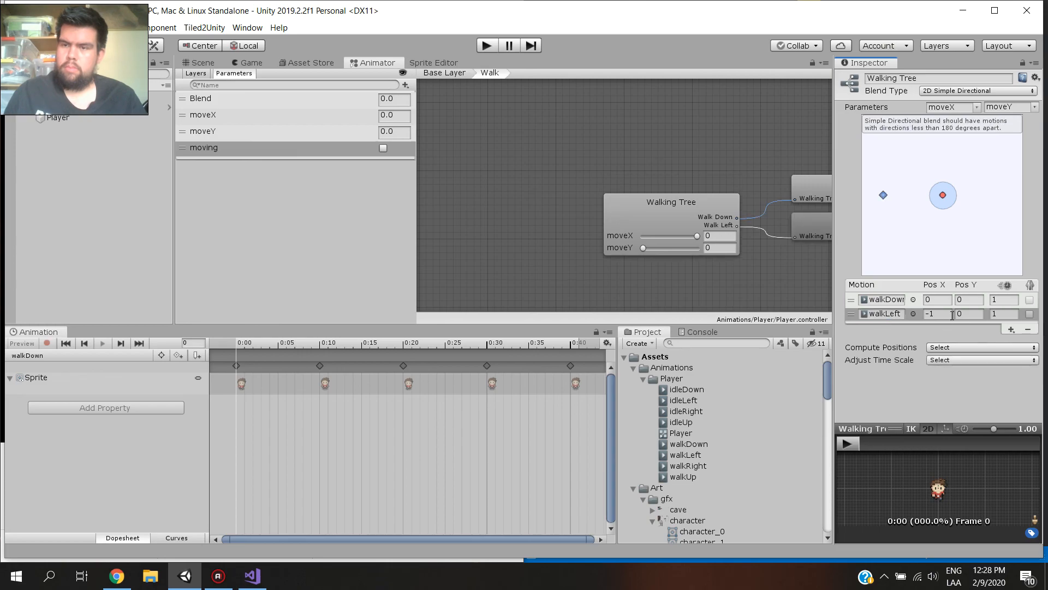
Add a third motion field with the walkRight clip to Walking Tree and set its moveX preview value to about -0.12
{"action": "left_click", "coordinate": [1010, 329]}
{"action": "left_click", "coordinate": [997, 339]}
{"action": "left_click", "coordinate": [185, 576]}
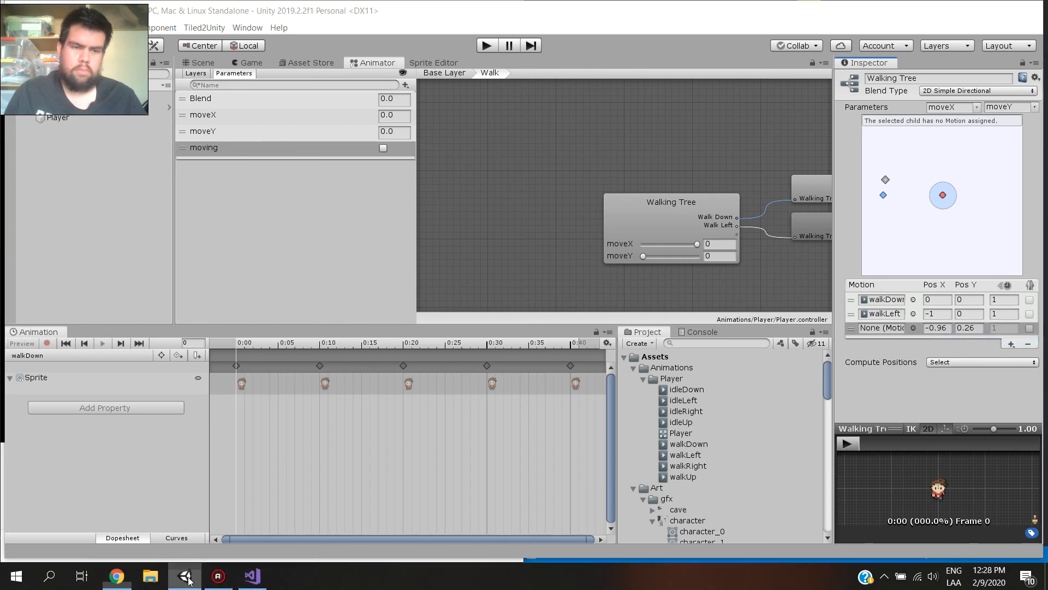
{"action": "left_click", "coordinate": [185, 576]}
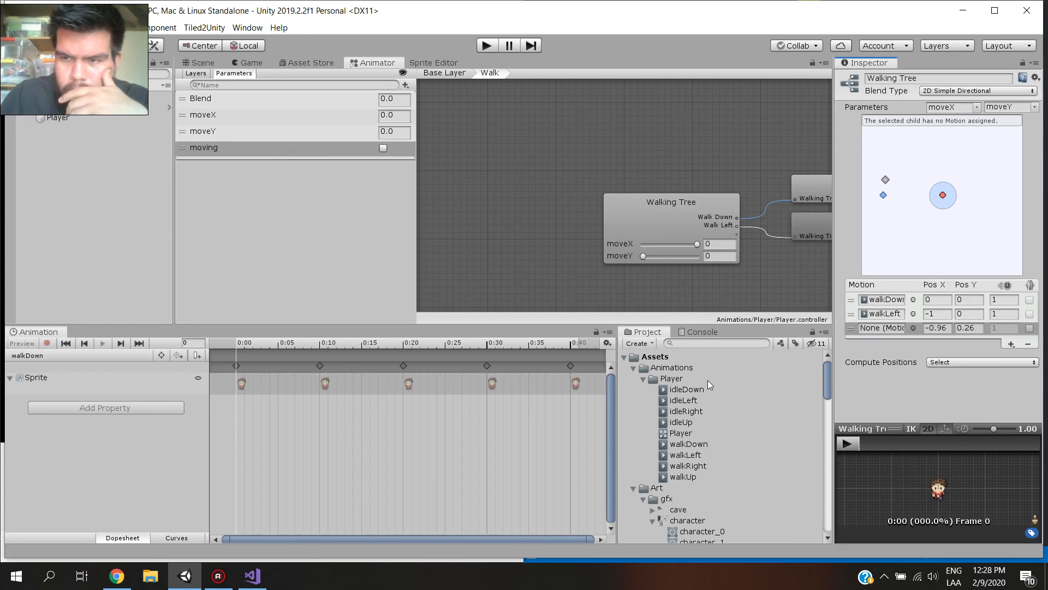
{"action": "left_click", "coordinate": [688, 465]}
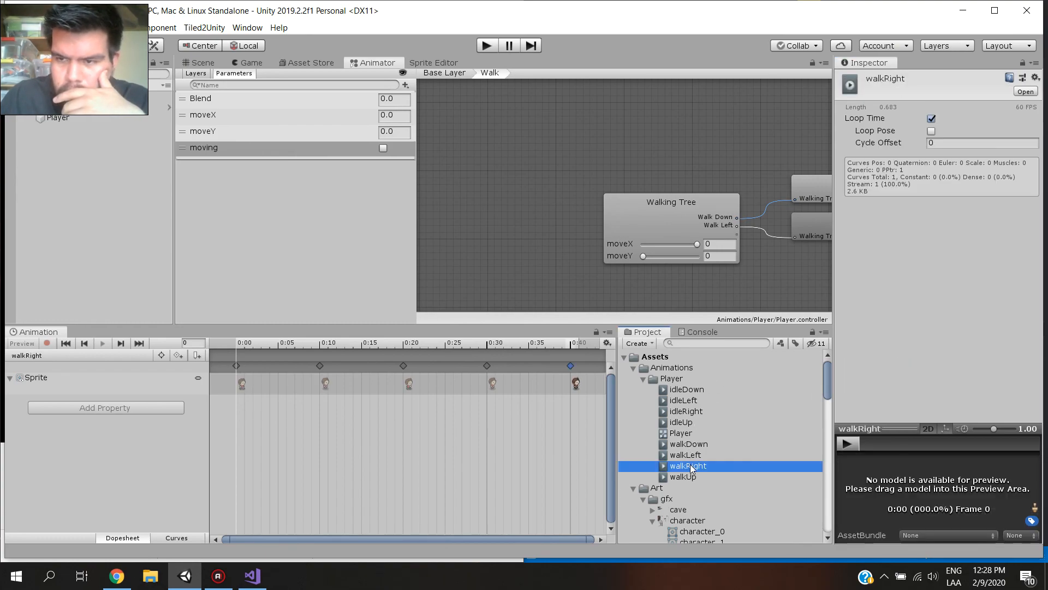
{"action": "left_click_drag", "start_coordinate": [697, 244], "coordinate": [680, 244]}
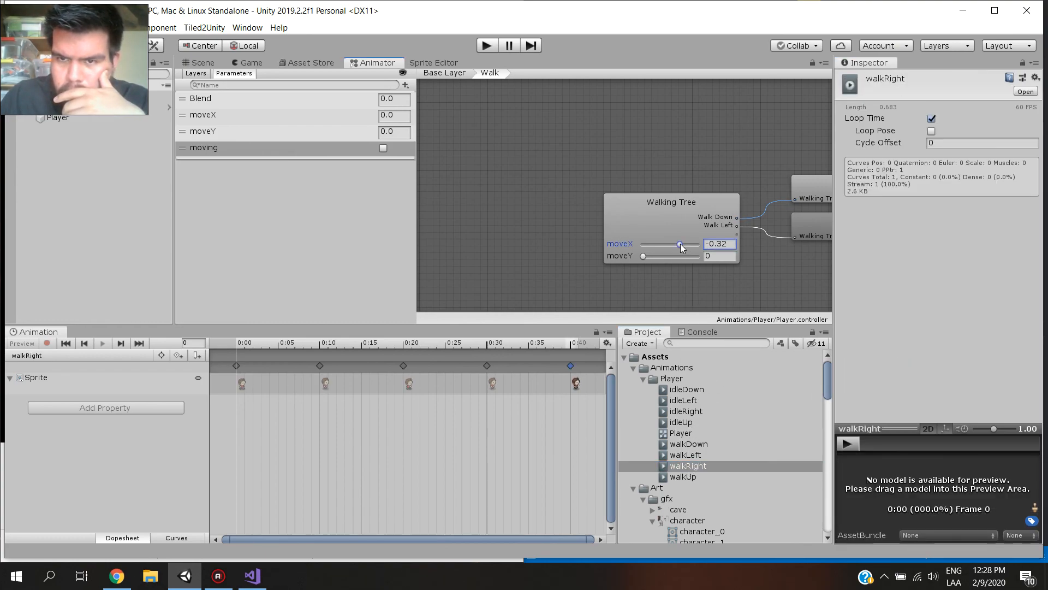
{"action": "left_click_drag", "start_coordinate": [680, 243], "coordinate": [692, 244]}
{"action": "left_click", "coordinate": [685, 218]}
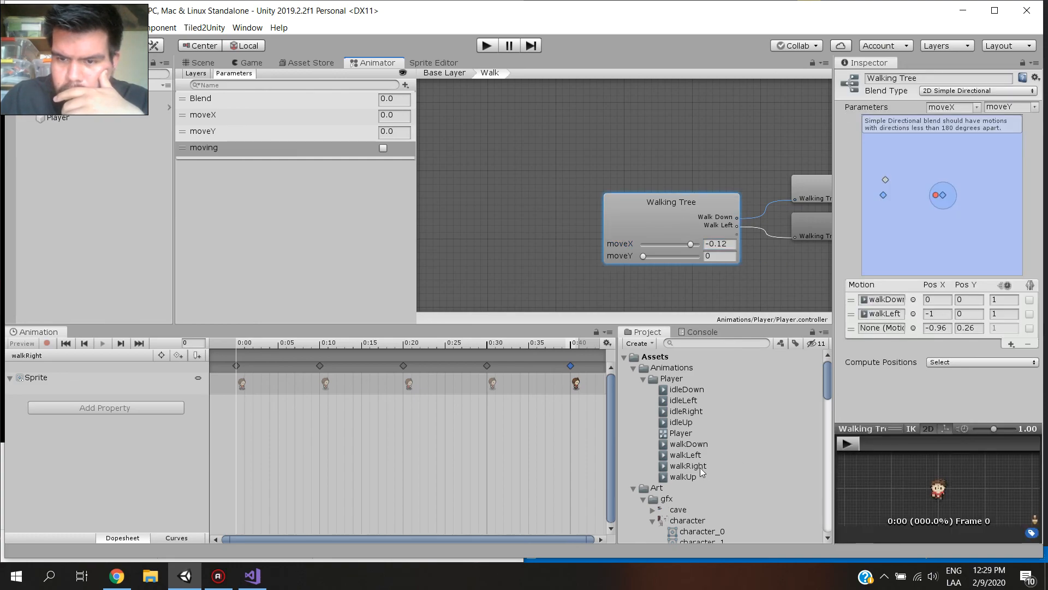
{"action": "left_click_drag", "start_coordinate": [692, 465], "coordinate": [882, 328]}
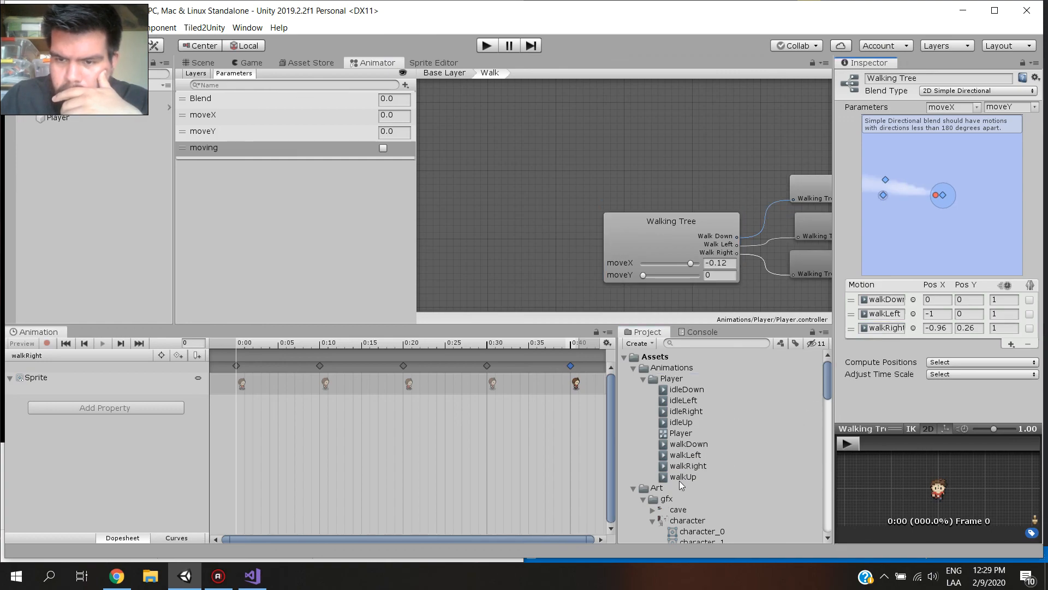
Add a fourth motion field to Walking Tree and assign the walkUp clip to it
{"action": "left_click", "coordinate": [1008, 343]}
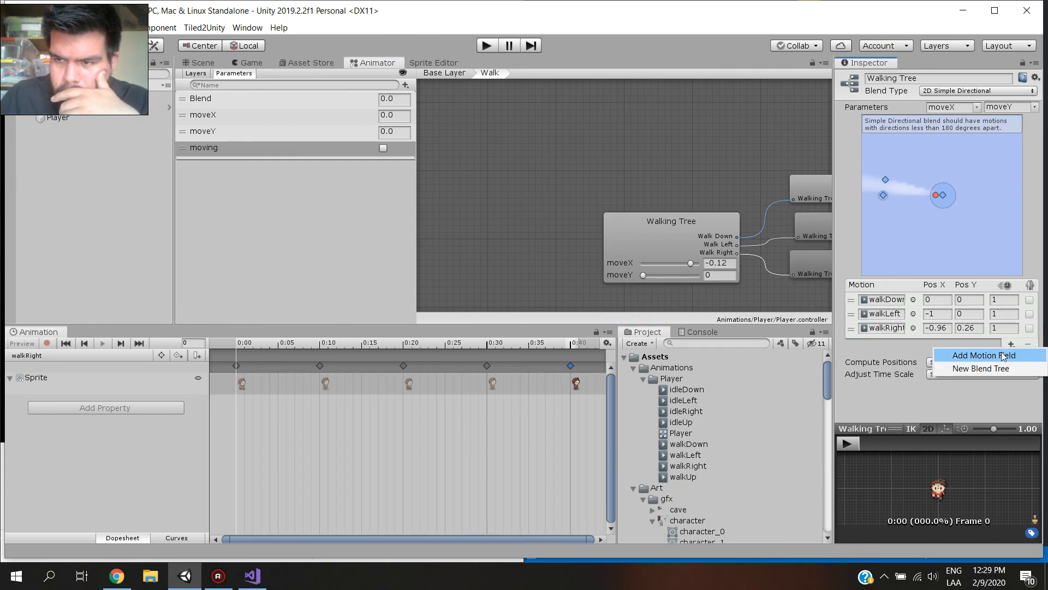
{"action": "left_click", "coordinate": [986, 356]}
{"action": "left_click_drag", "start_coordinate": [700, 477], "coordinate": [890, 352]}
Set the walkDown motion's Pos Y to -1 in Walking Tree, leaving its Pos X at 0
{"action": "left_click", "coordinate": [938, 299]}
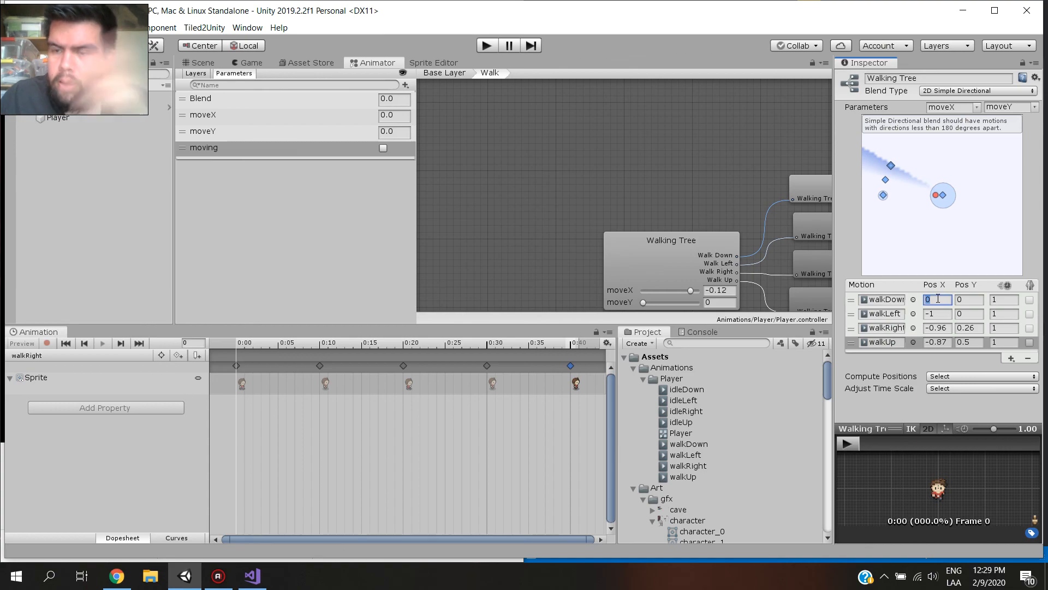
{"action": "left_click", "coordinate": [980, 299]}
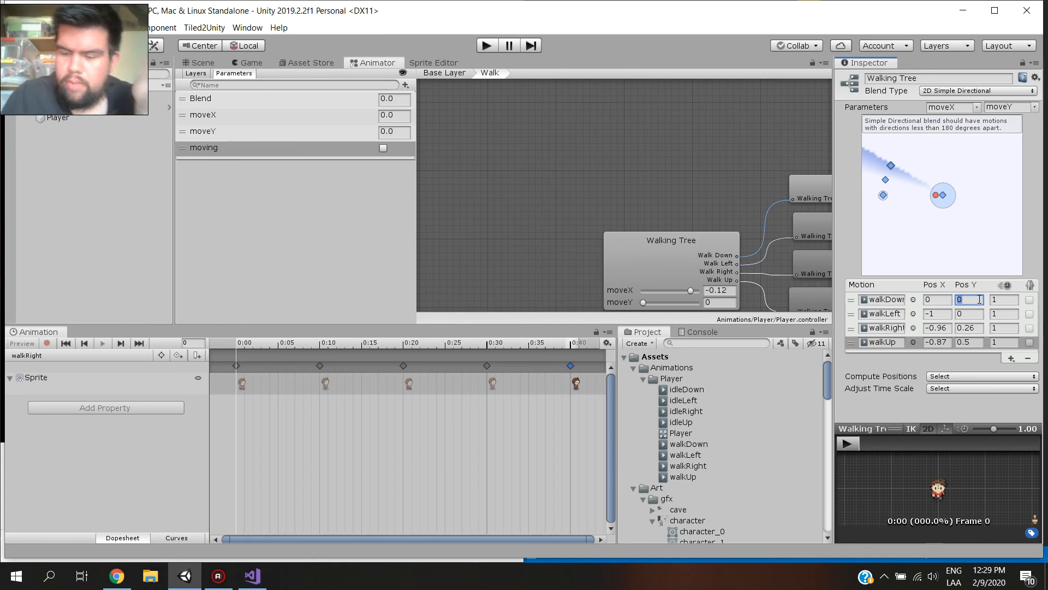
{"action": "type", "text": "-1"}
{"action": "left_click", "coordinate": [948, 313]}
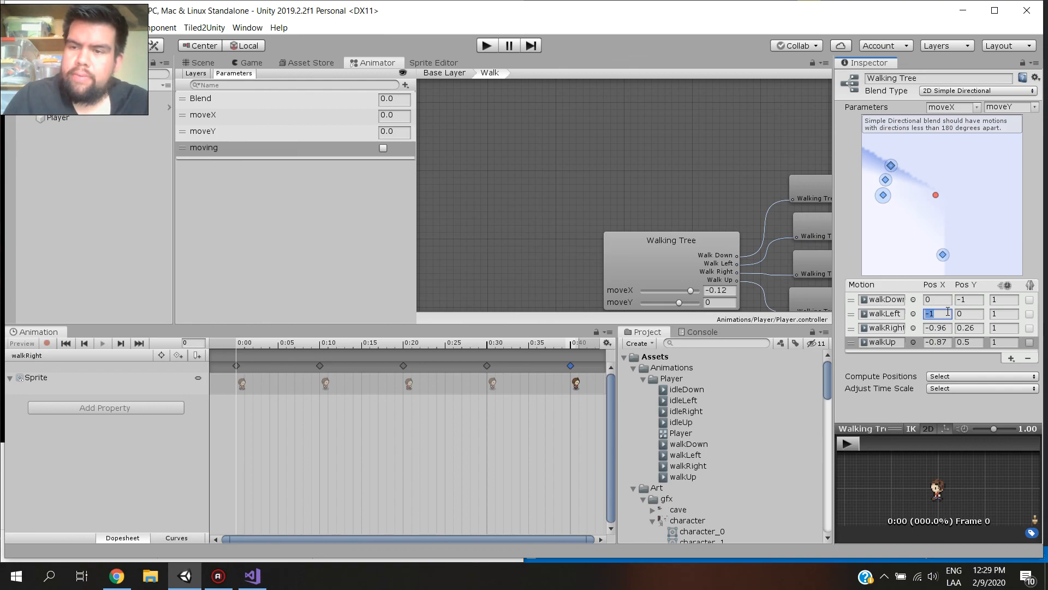
Set the walkRight motion's position in Walking Tree to Pos X 1 and Pos Y 0
{"action": "left_click", "coordinate": [934, 329]}
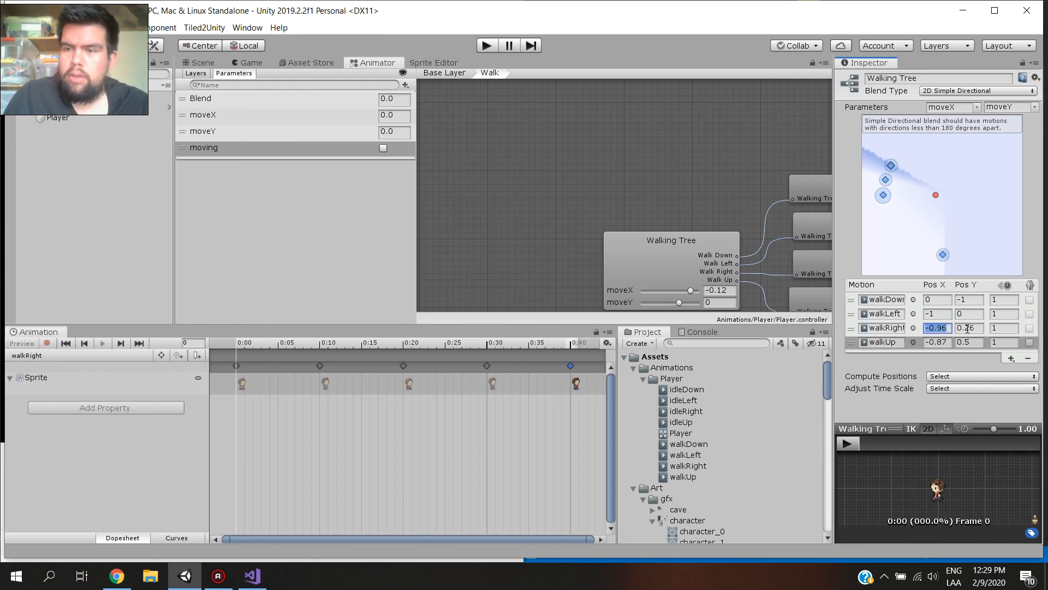
{"action": "type", "text": "1"}
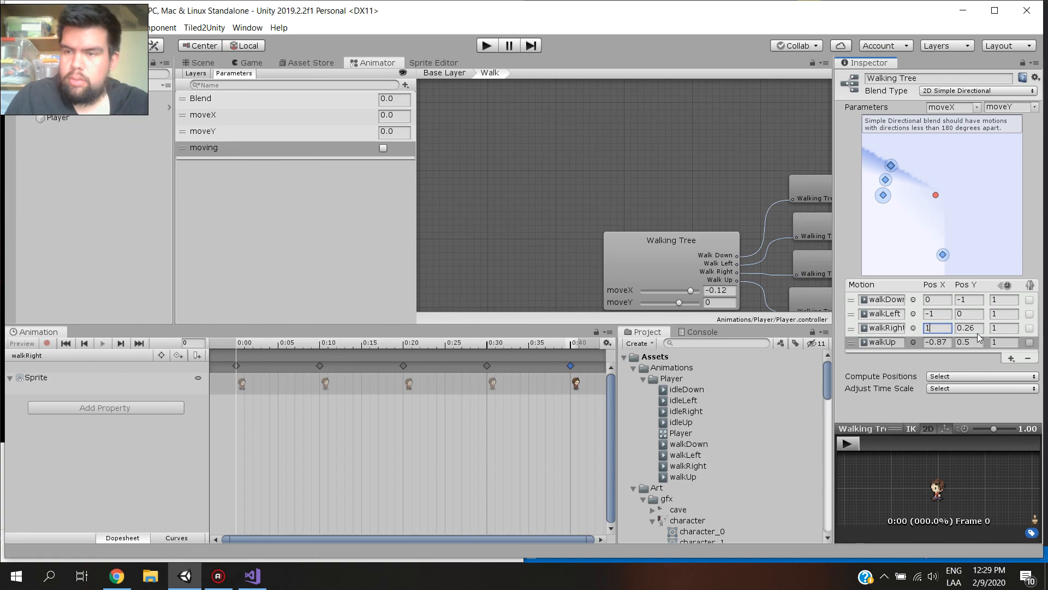
{"action": "left_click", "coordinate": [958, 326]}
{"action": "type", "text": "0"}
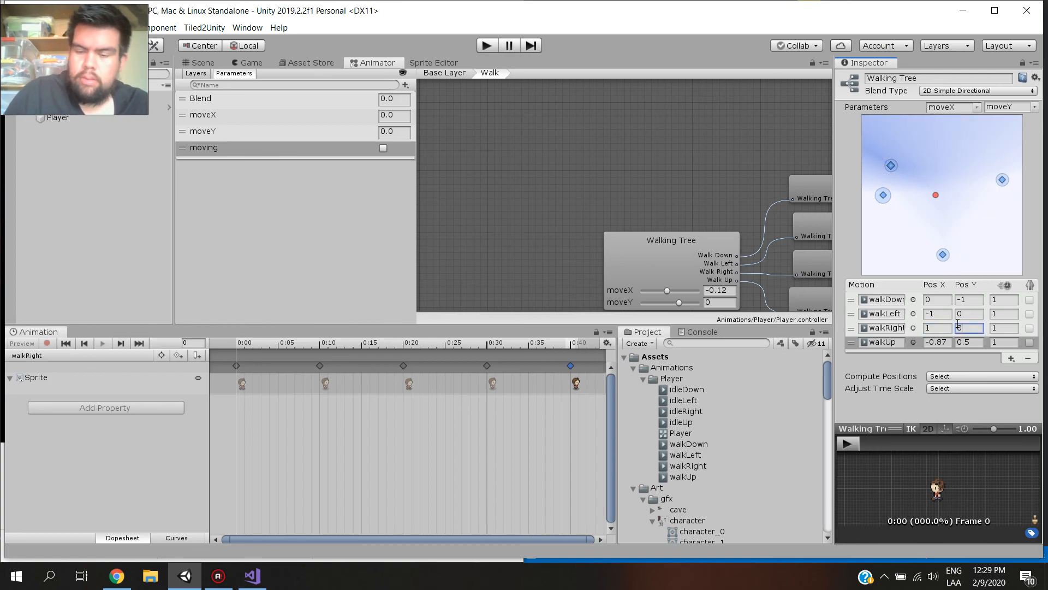
Set the walkUp motion's position in Walking Tree to Pos X 0 and Pos Y 1
{"action": "left_click", "coordinate": [948, 343]}
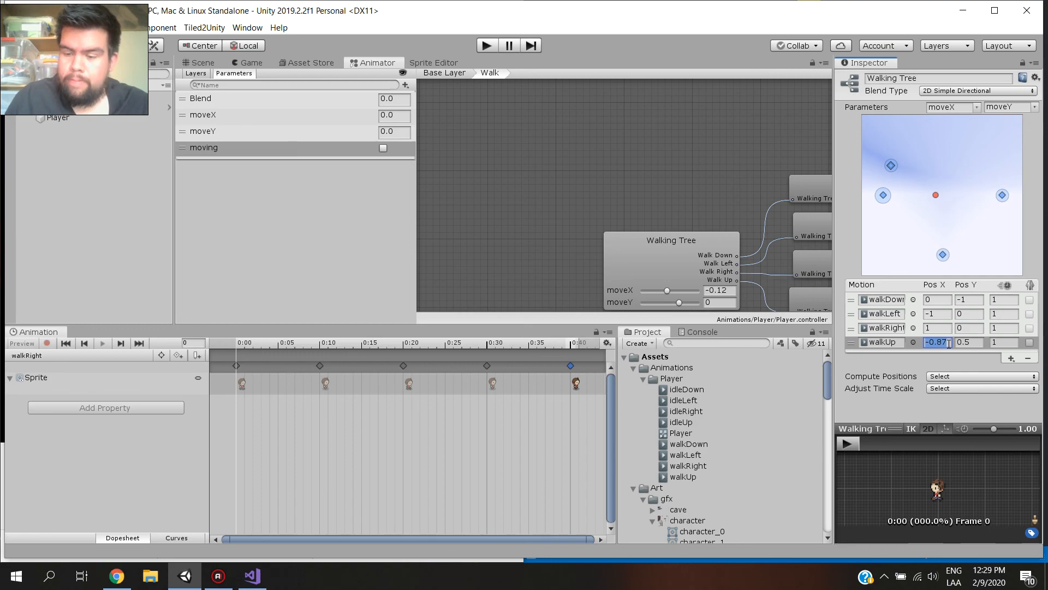
{"action": "type", "text": "0"}
{"action": "left_click", "coordinate": [961, 342]}
{"action": "type", "text": "1"}
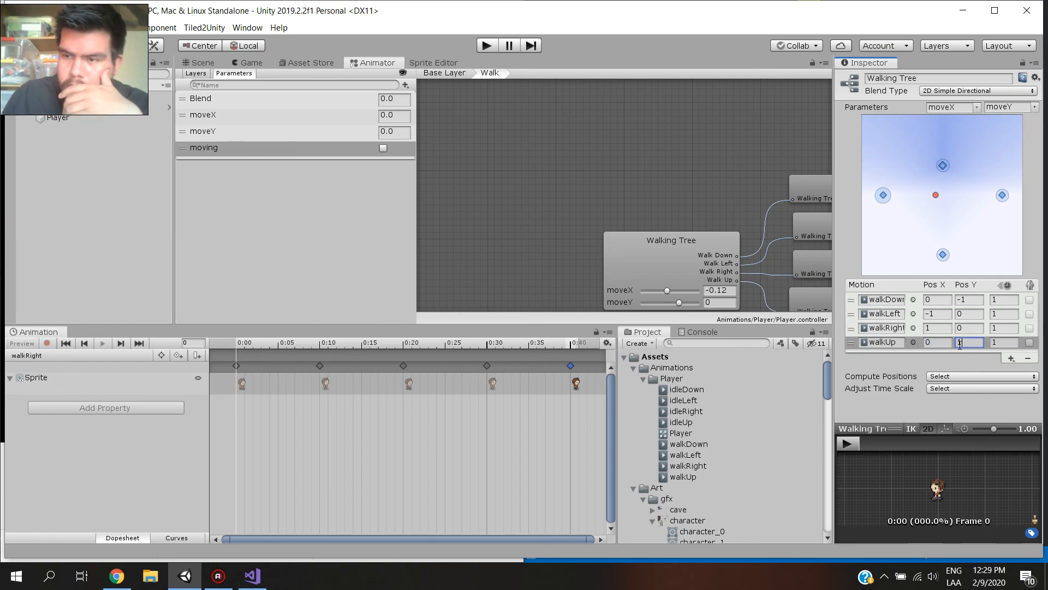
{"action": "left_click", "coordinate": [963, 327]}
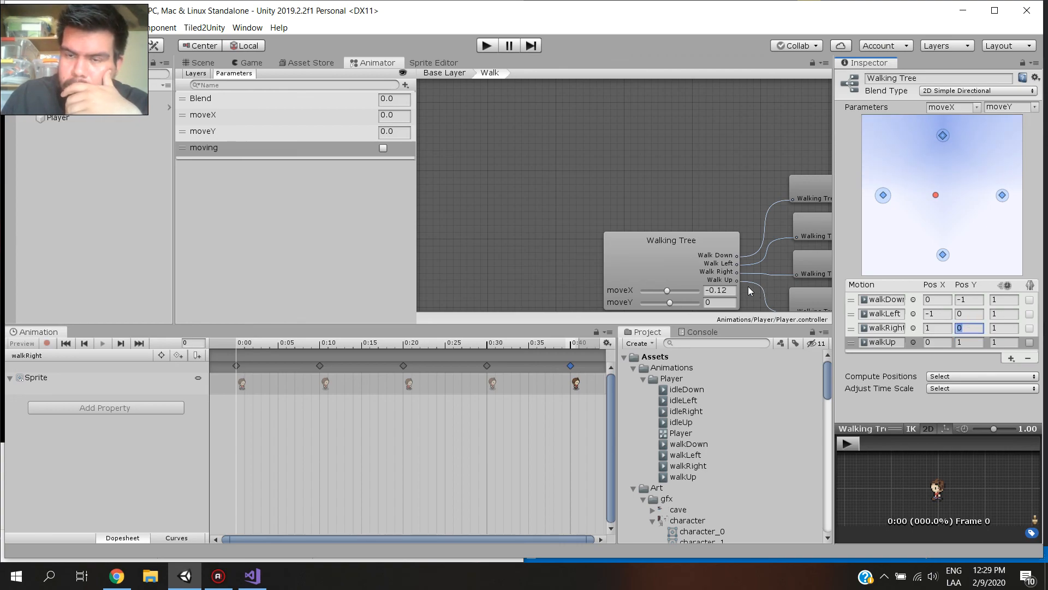
Reset the moveX preview value on the Walking Tree node to 0
{"action": "left_click", "coordinate": [711, 283]}
{"action": "left_click", "coordinate": [719, 290]}
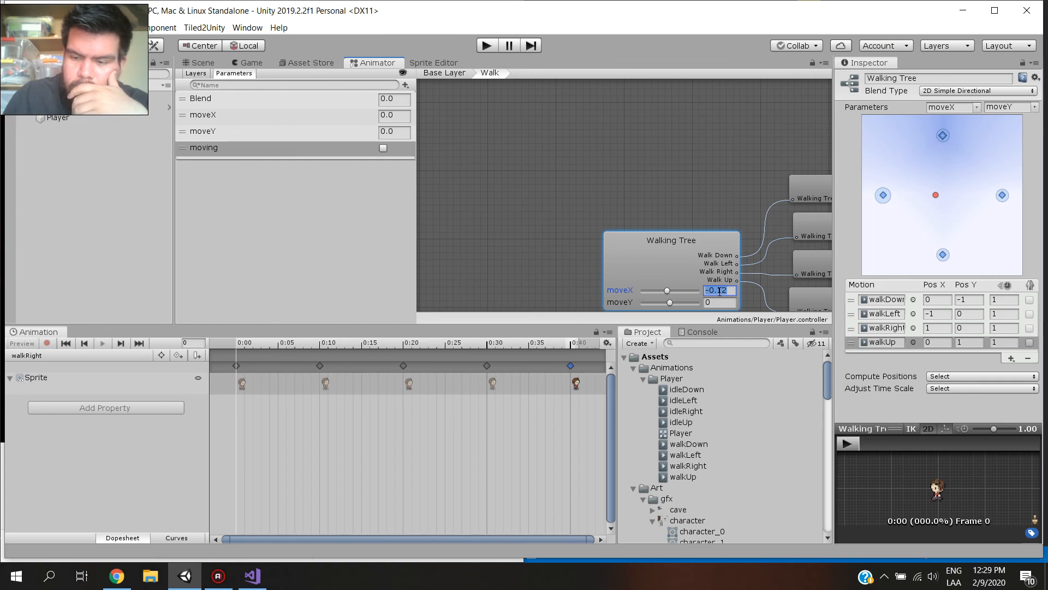
{"action": "type", "text": "0"}
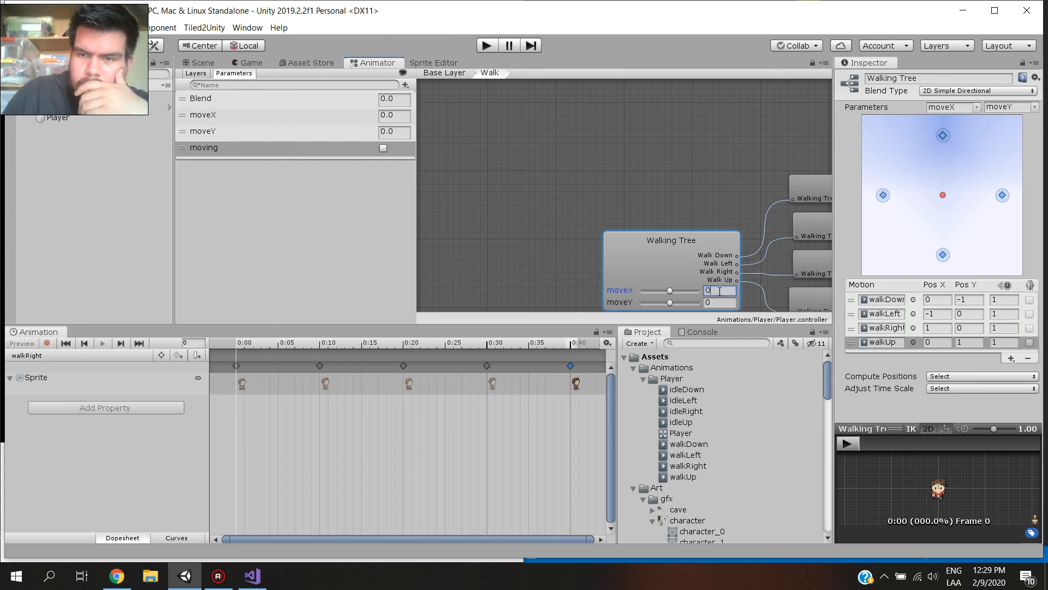
{"action": "key", "text": "Return"}
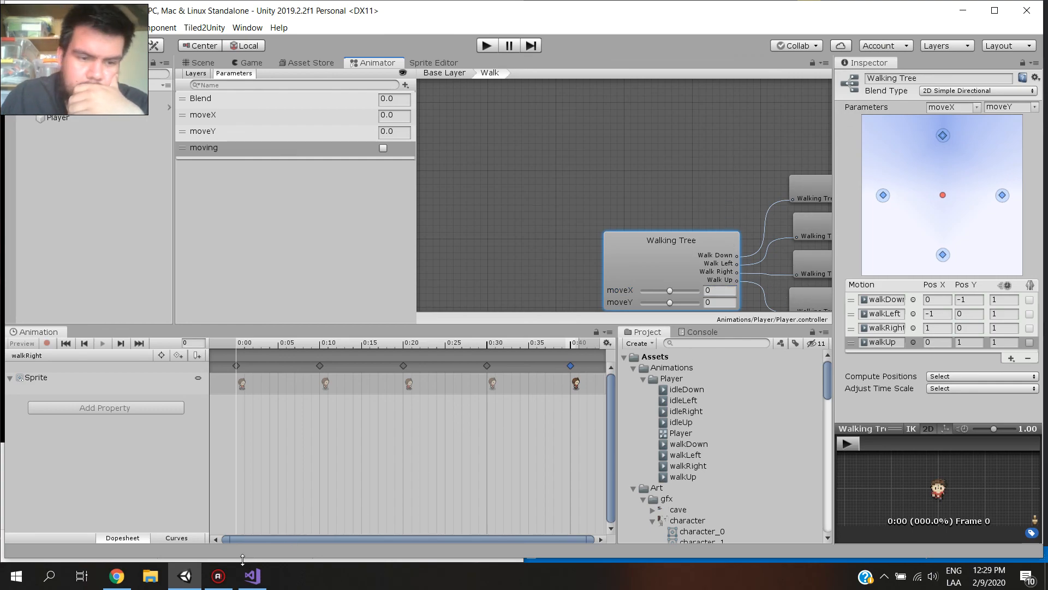
Switch to PlayerMovement.cs in Visual Studio and add animator.SetBool("moving", true); after the SetFloat calls in Update's change != Vector3.zero block
{"action": "left_click", "coordinate": [186, 575]}
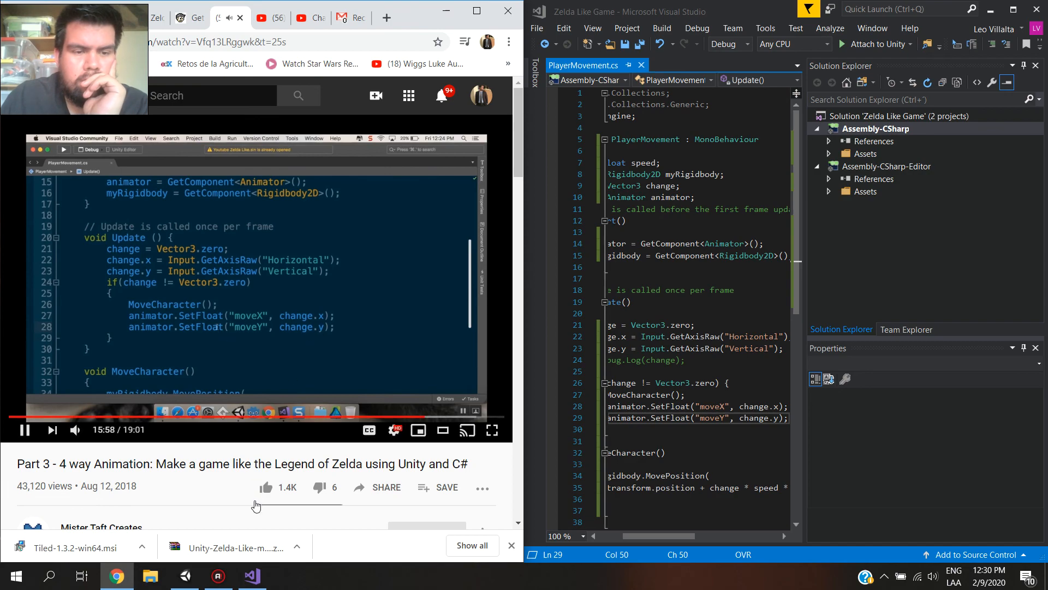
{"action": "left_click", "coordinate": [653, 446]}
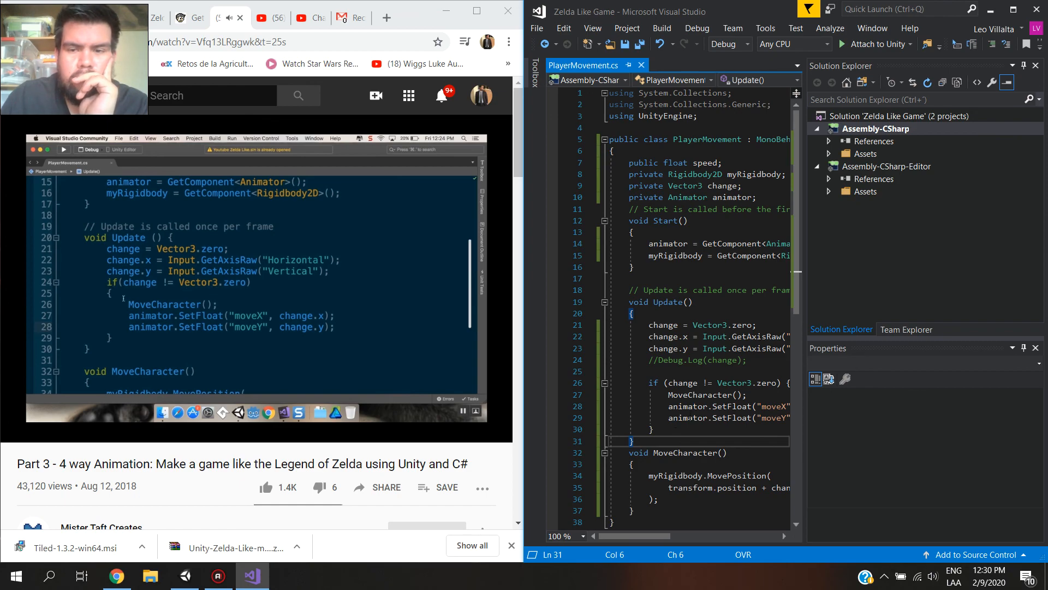
{"action": "left_click", "coordinate": [698, 429]}
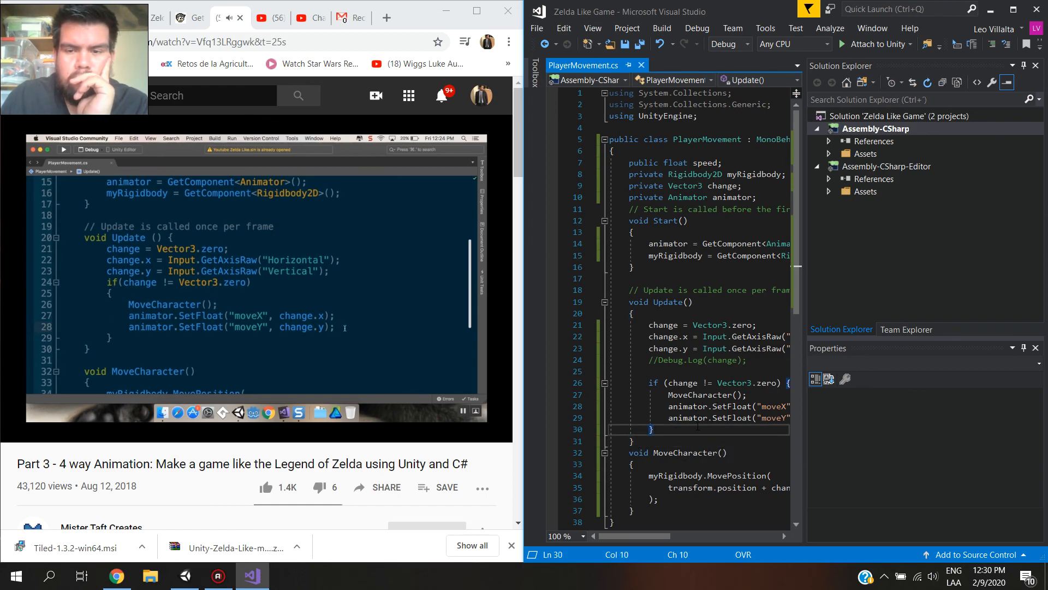
{"action": "key", "text": "Left"}
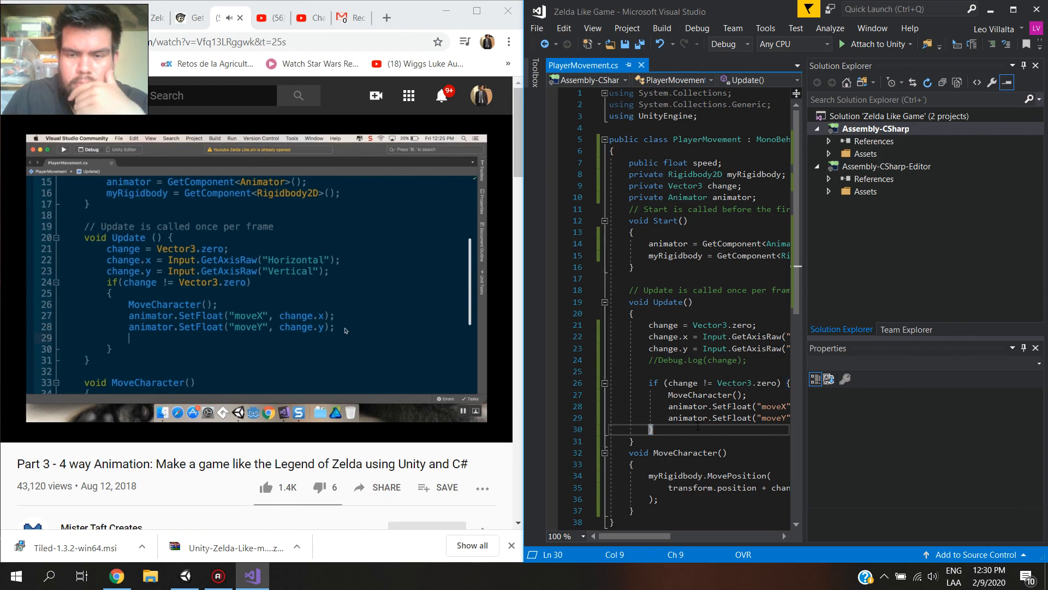
{"action": "key", "text": "Return"}
{"action": "key", "text": "Up"}
{"action": "type", "text": "ani"}
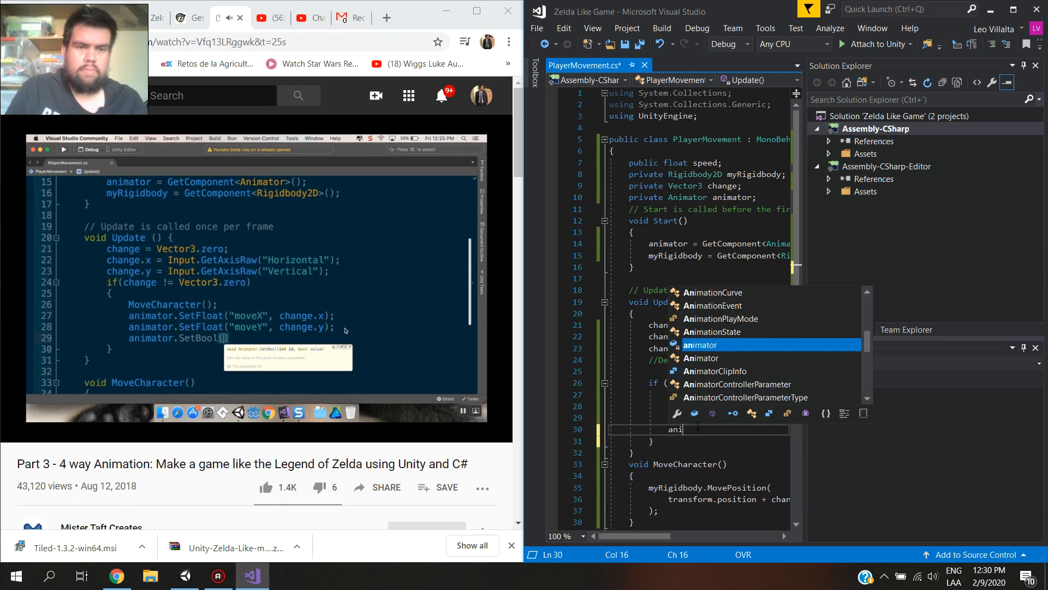
{"action": "type", "text": "mator."}
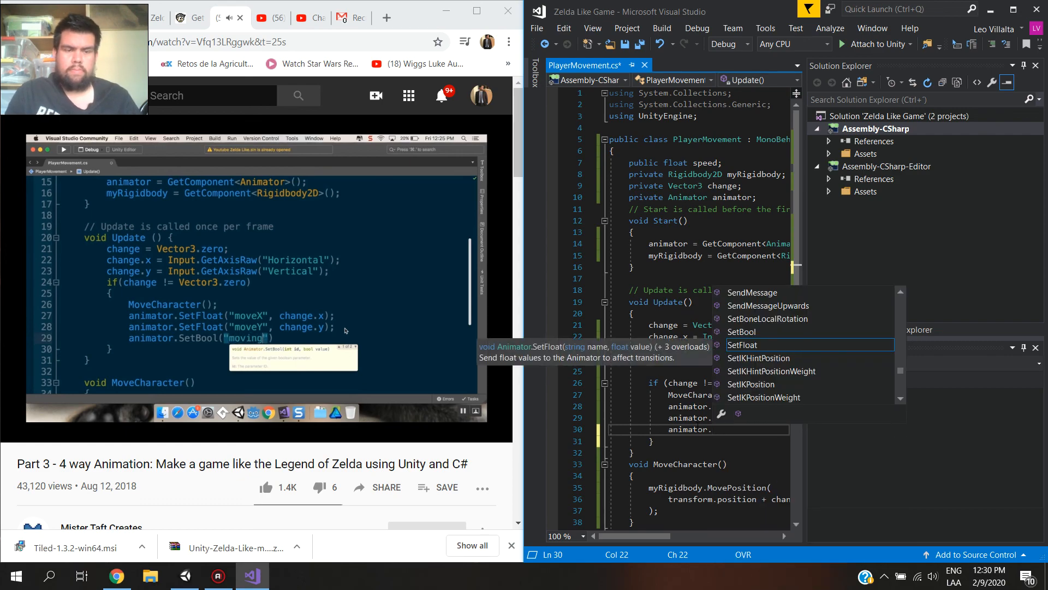
{"action": "type", "text": "SetBool"}
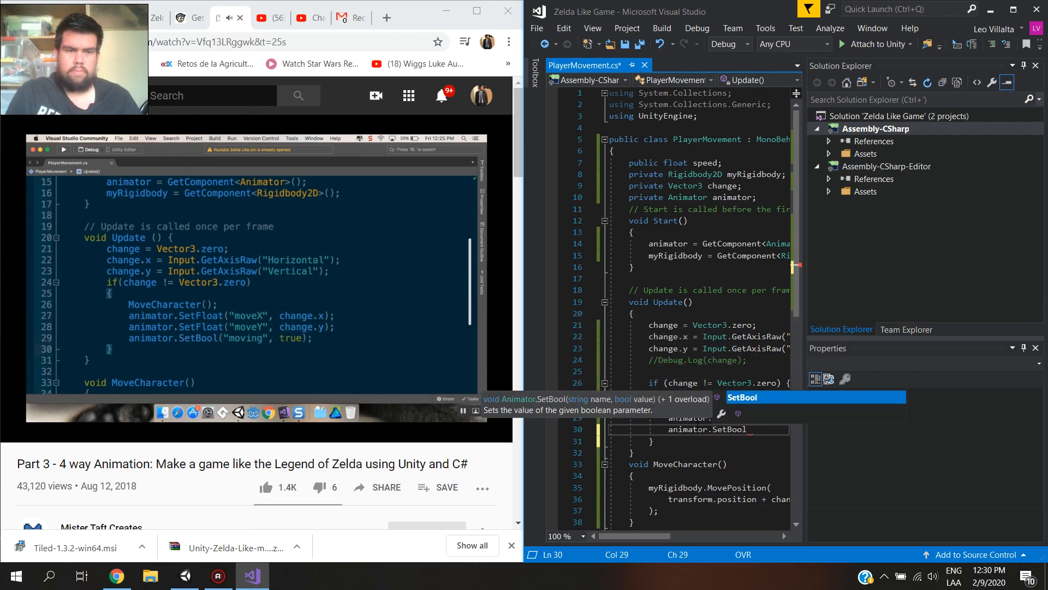
{"action": "type", "text": "(\"moving"}
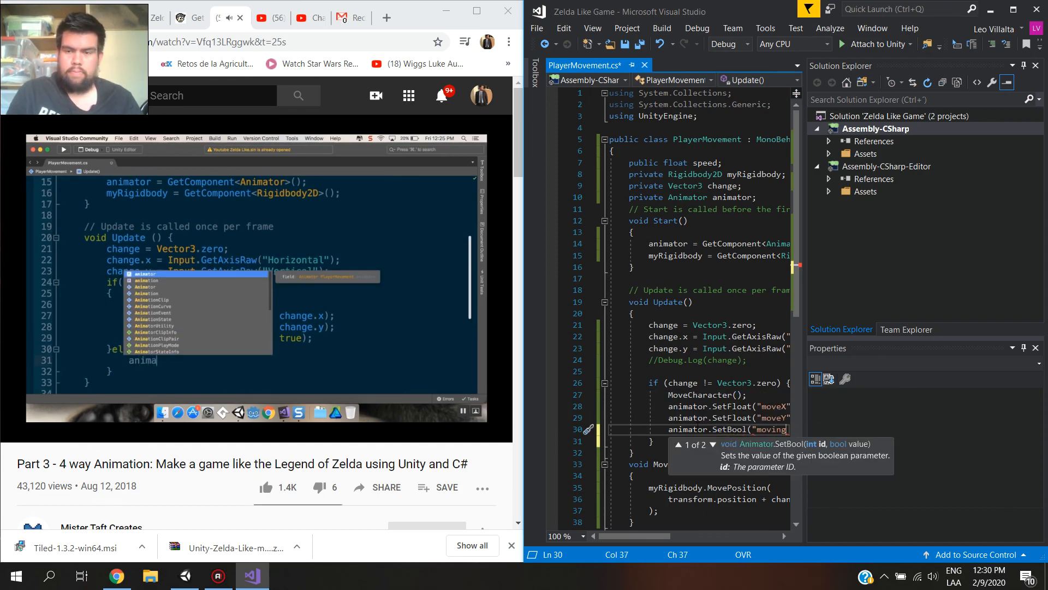
{"action": "key", "text": "Right"}
{"action": "key", "text": "Left"}
{"action": "type", "text": "\""}
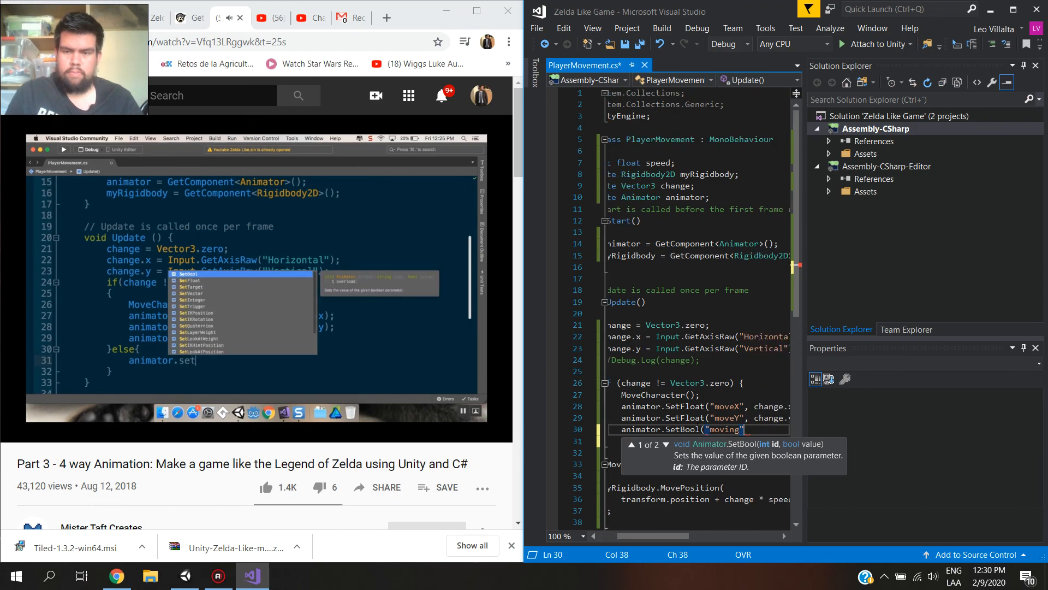
{"action": "type", "text": ", true"}
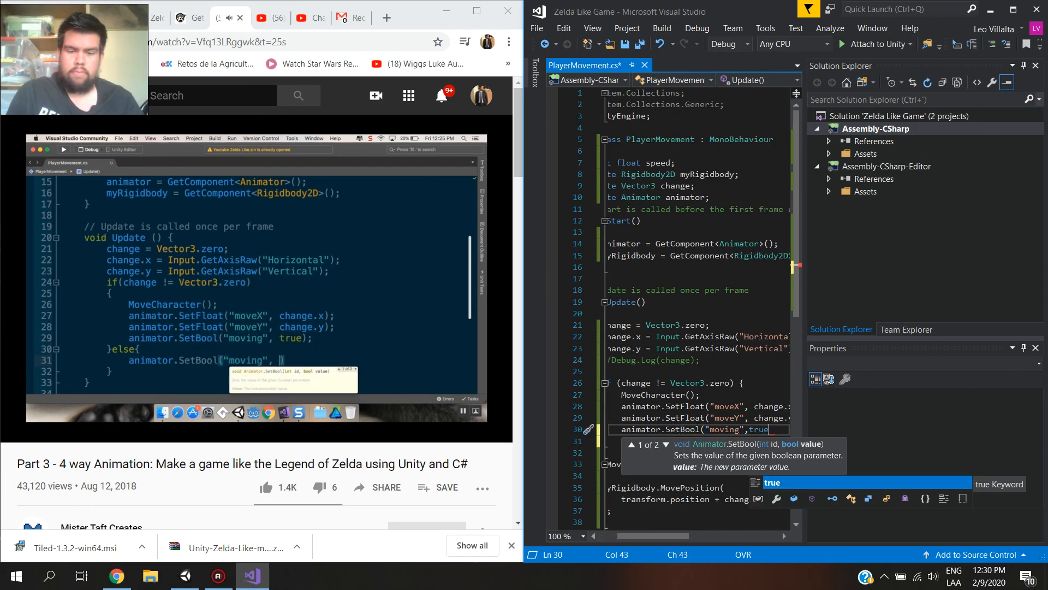
{"action": "type", "text": ");"}
{"action": "key", "text": "Return"}
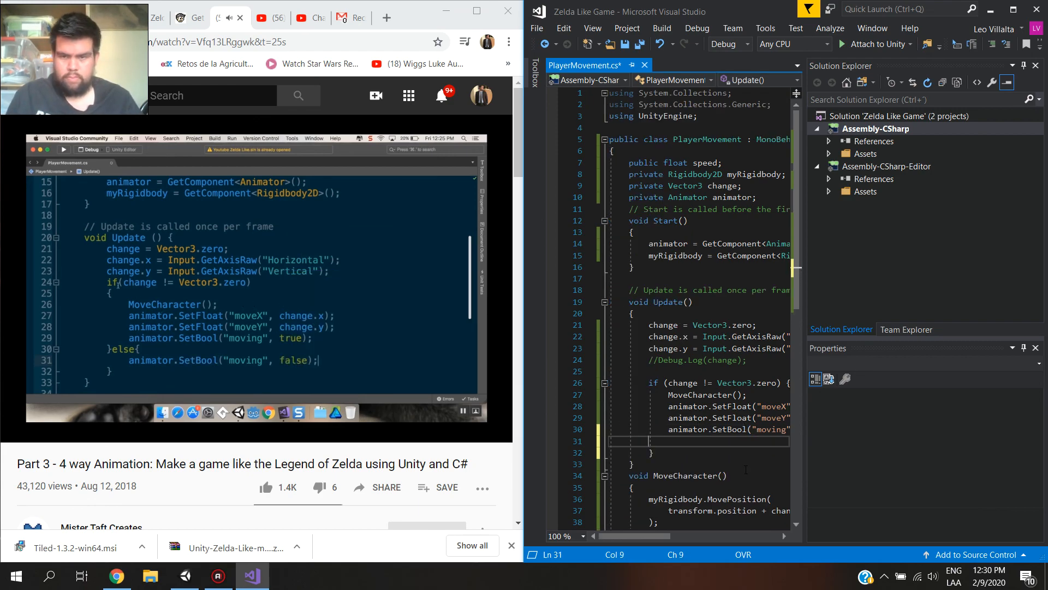
Add an empty else block to the change != Vector3.zero condition, with the braces on their own lines
{"action": "left_click", "coordinate": [705, 454]}
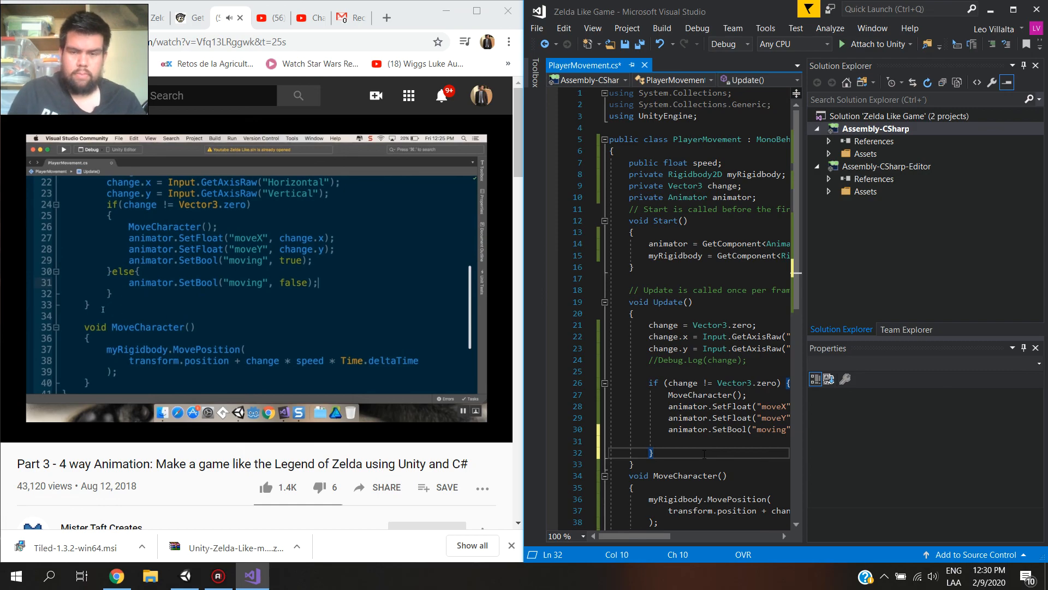
{"action": "type", "text": "else"}
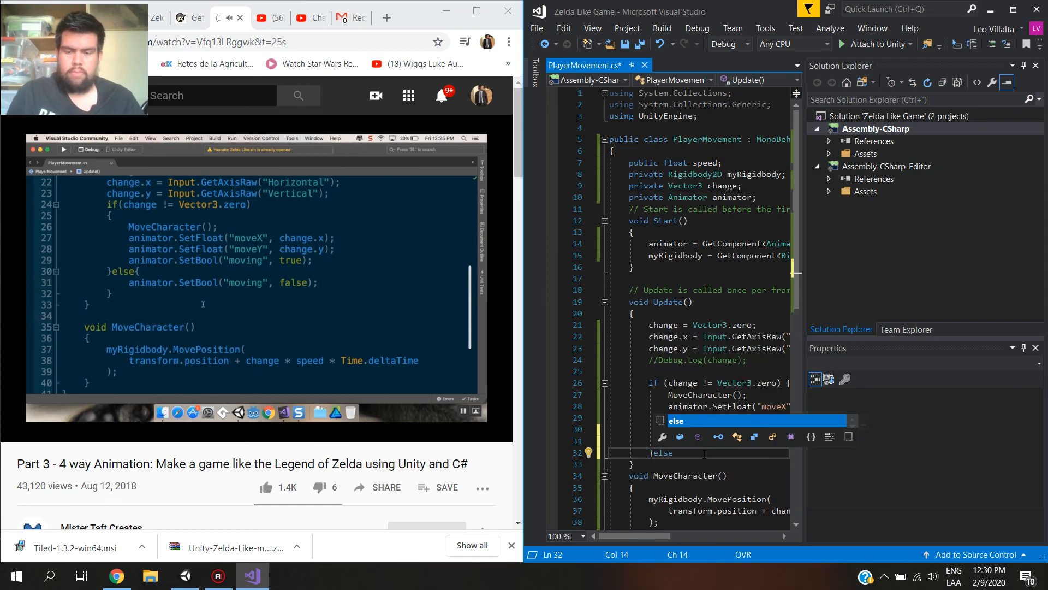
{"action": "type", "text": "{}"}
{"action": "key", "text": "Left"}
{"action": "key", "text": "Return"}
{"action": "key", "text": "Up"}
{"action": "key", "text": "End"}
{"action": "key", "text": "Left"}
{"action": "key", "text": "Return"}
{"action": "key", "text": "End"}
{"action": "key", "text": "Return"}
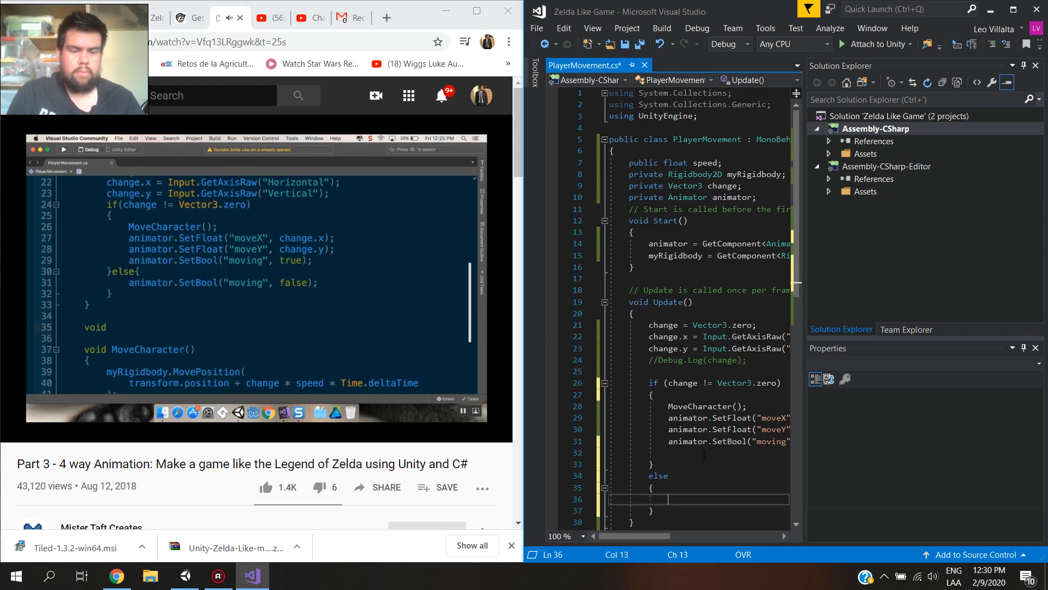
Add animator.SetBool("moving", false); inside the else block in Update
{"action": "type", "text": "animator."}
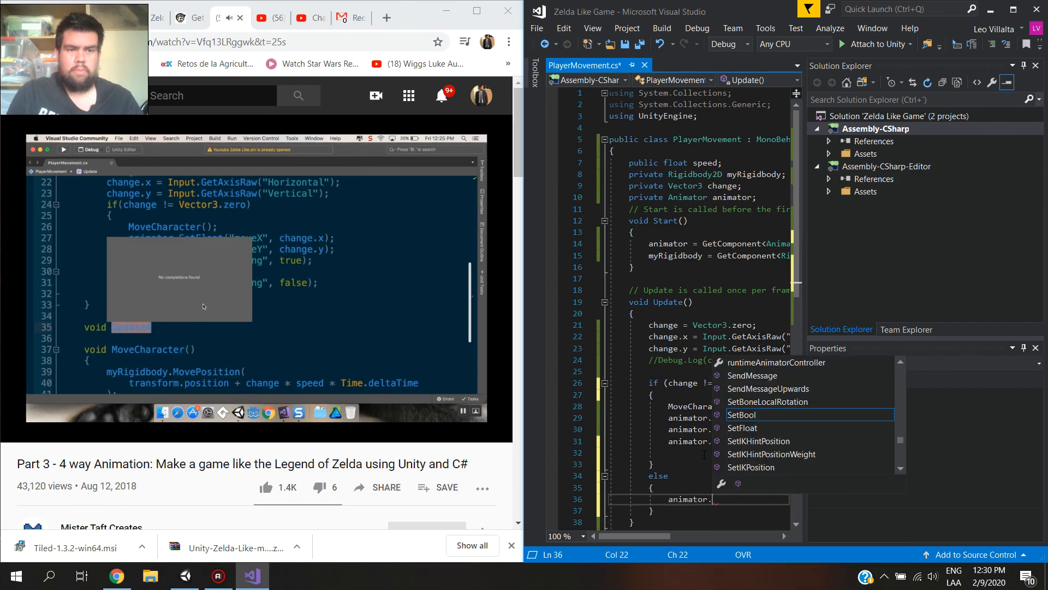
{"action": "type", "text": "Set"}
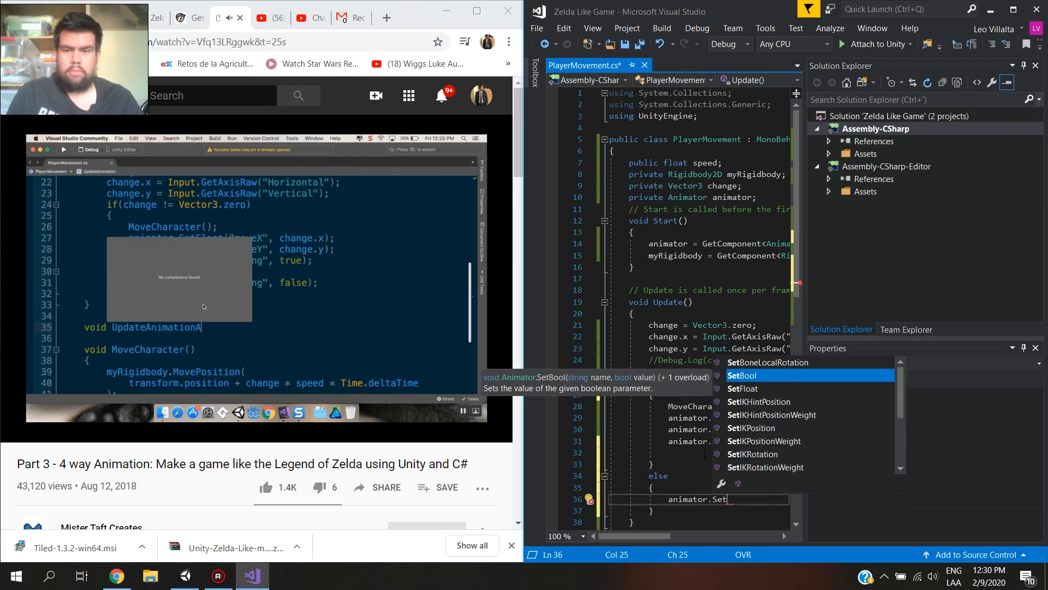
{"action": "key", "text": "Tab"}
{"action": "type", "text": "("}
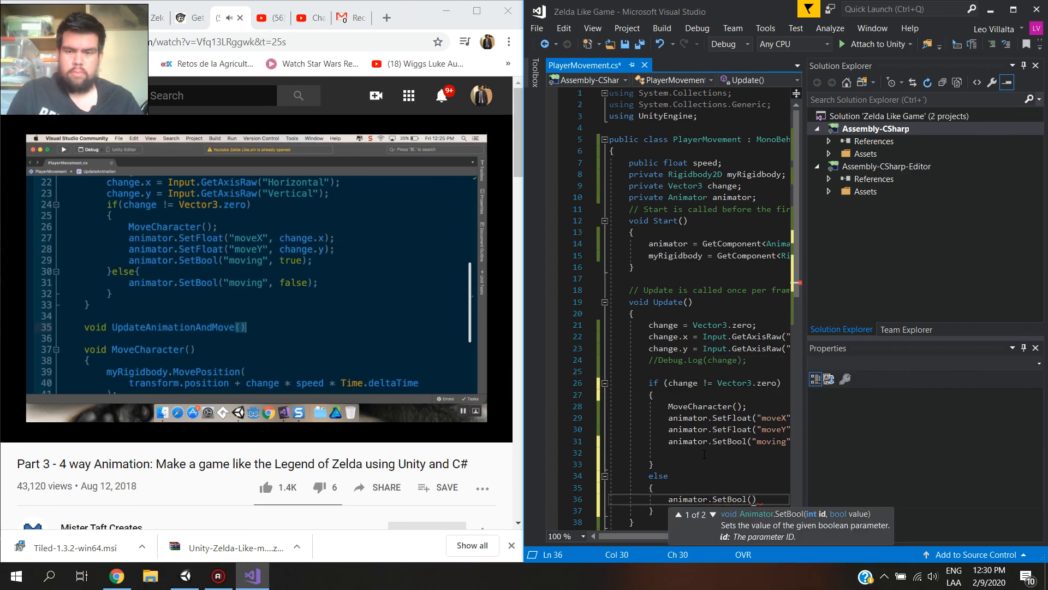
{"action": "type", "text": "\"moving"}
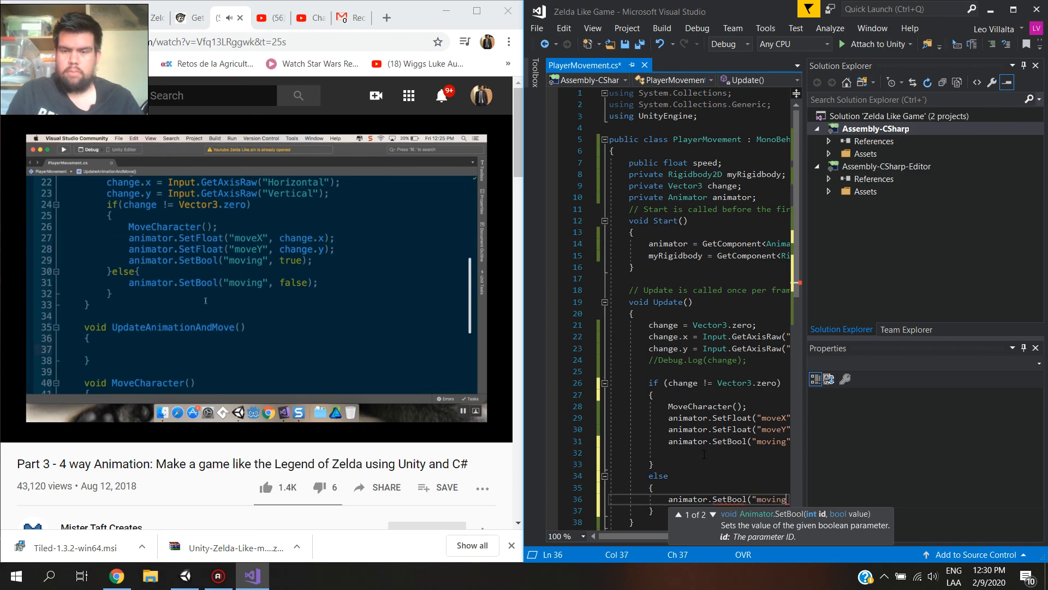
{"action": "type", "text": "\")f"}
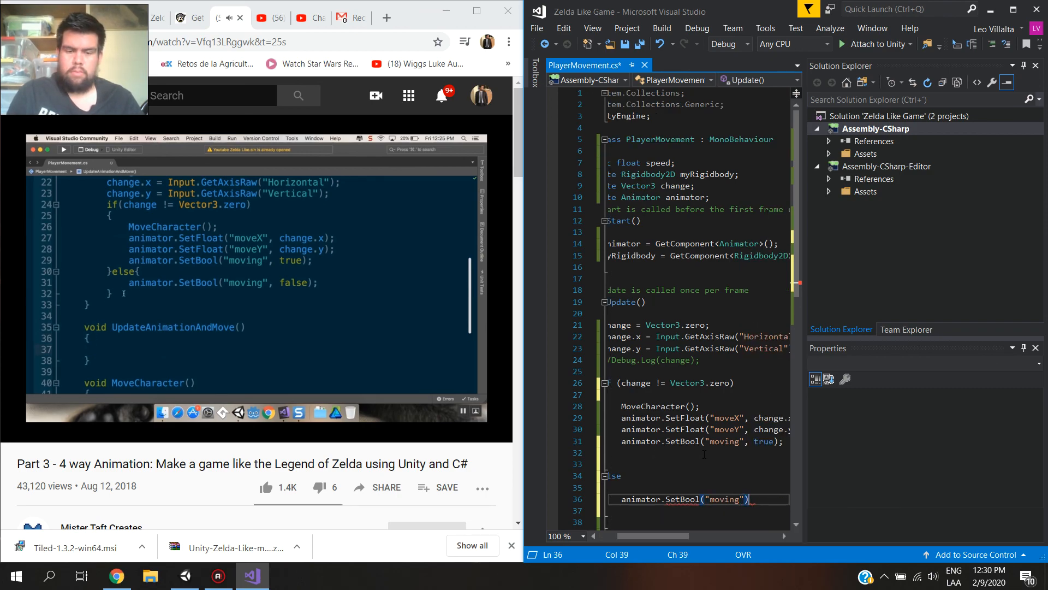
{"action": "key", "text": "BackSpace"}
{"action": "key", "text": "BackSpace"}
{"action": "type", "text": ", false);"}
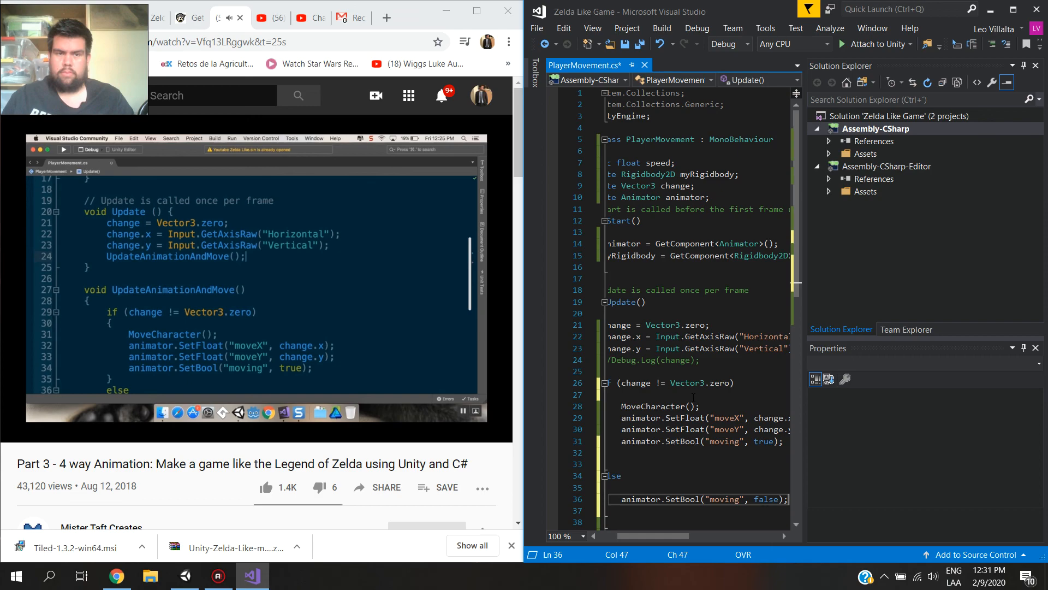
Pause the tutorial video and maximize the Visual Studio window to show the Update and MoveCharacter methods in full
{"action": "left_click", "coordinate": [262, 264]}
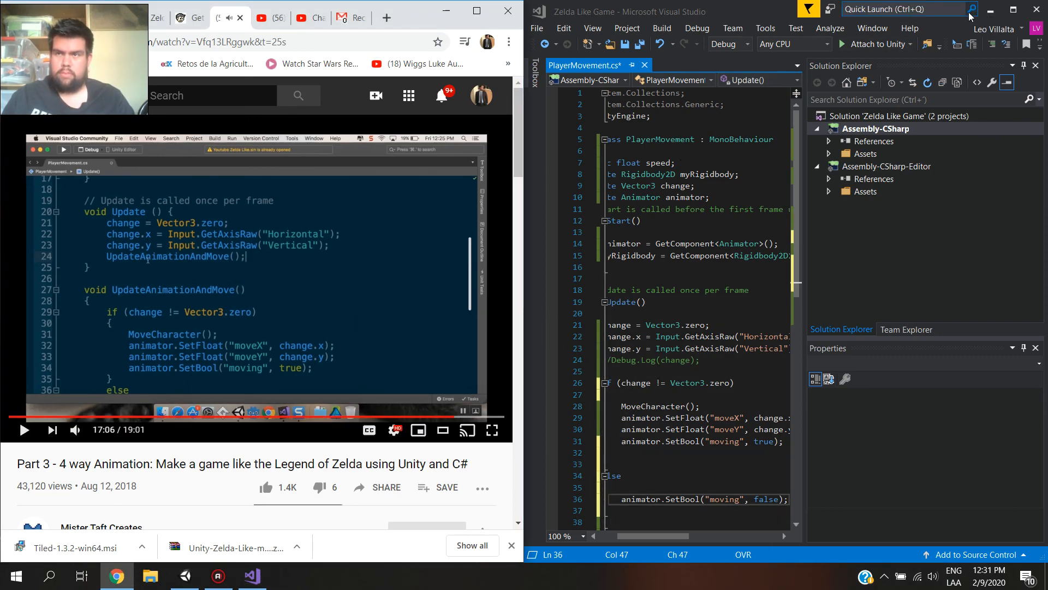
{"action": "double_click", "coordinate": [753, 11]}
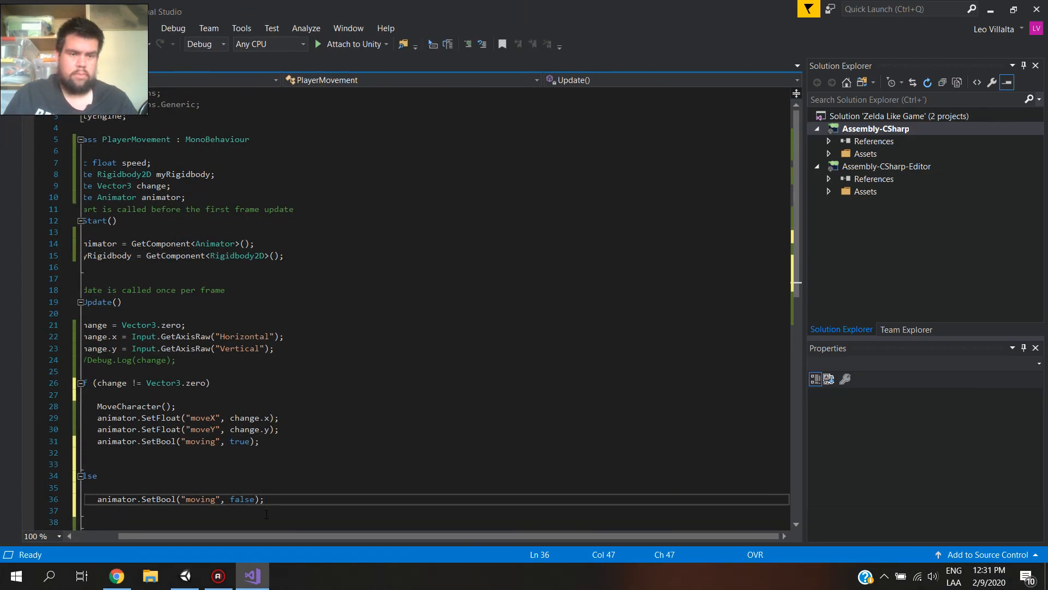
{"action": "left_click_drag", "start_coordinate": [263, 537], "coordinate": [183, 545]}
{"action": "scroll", "coordinate": [176, 484], "scroll_direction": "down", "scroll_amount": 4}
{"action": "scroll", "coordinate": [176, 484], "scroll_direction": "up", "scroll_amount": 2}
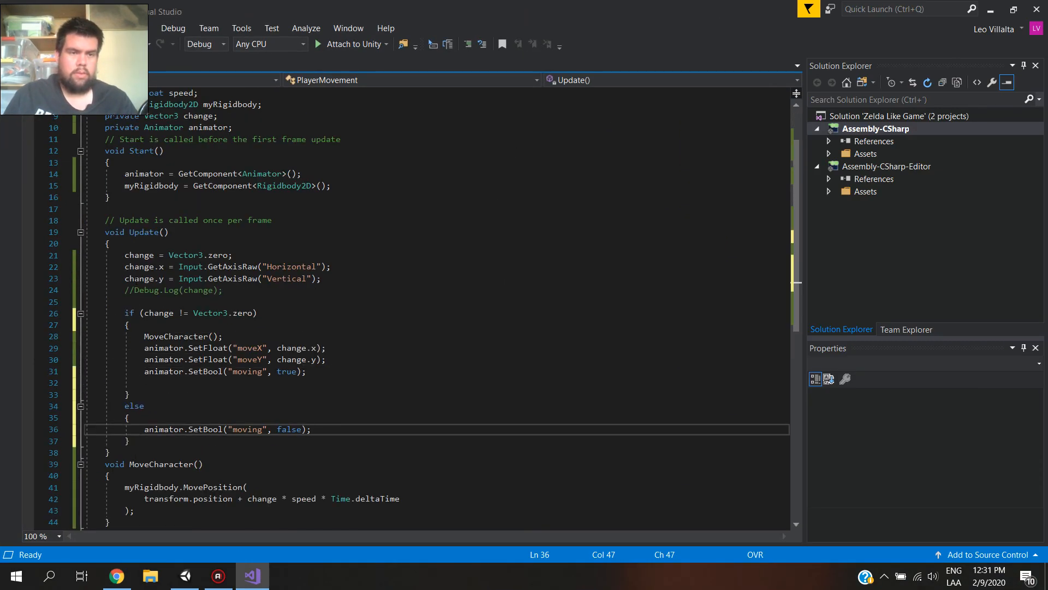
Add an empty void UpdateAnimationAndMove() method between the Update and MoveCharacter methods
{"action": "left_click", "coordinate": [118, 453]}
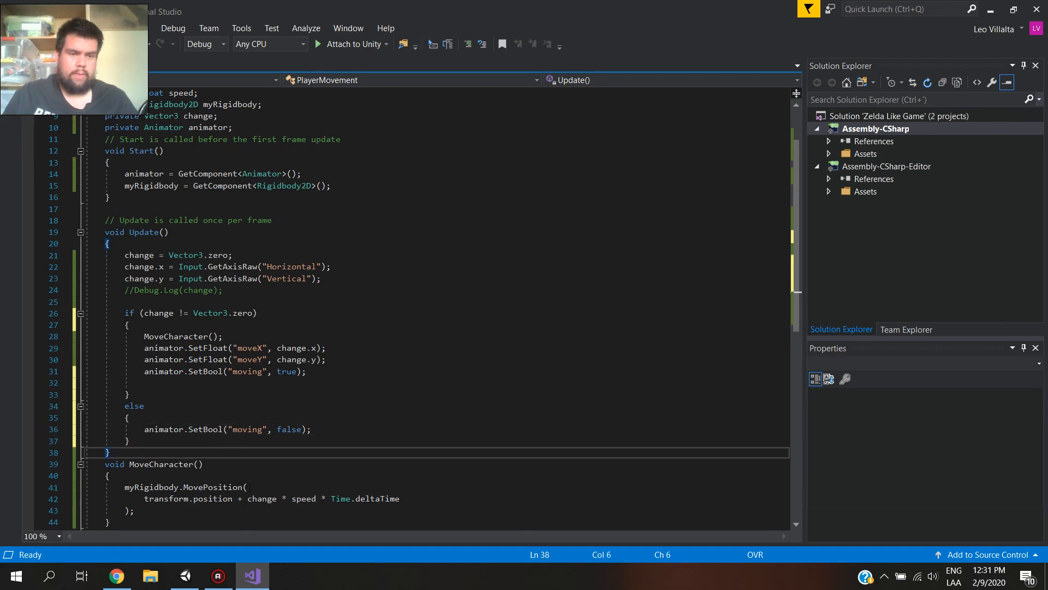
{"action": "key", "text": "Return"}
{"action": "key", "text": "Return"}
{"action": "type", "text": "void"}
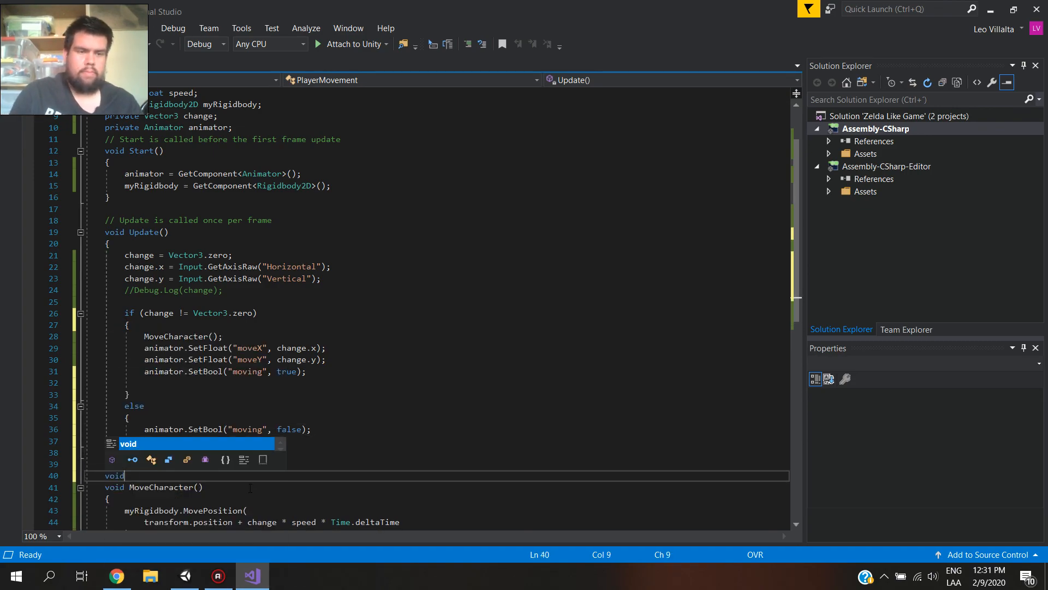
{"action": "type", "text": " Update"}
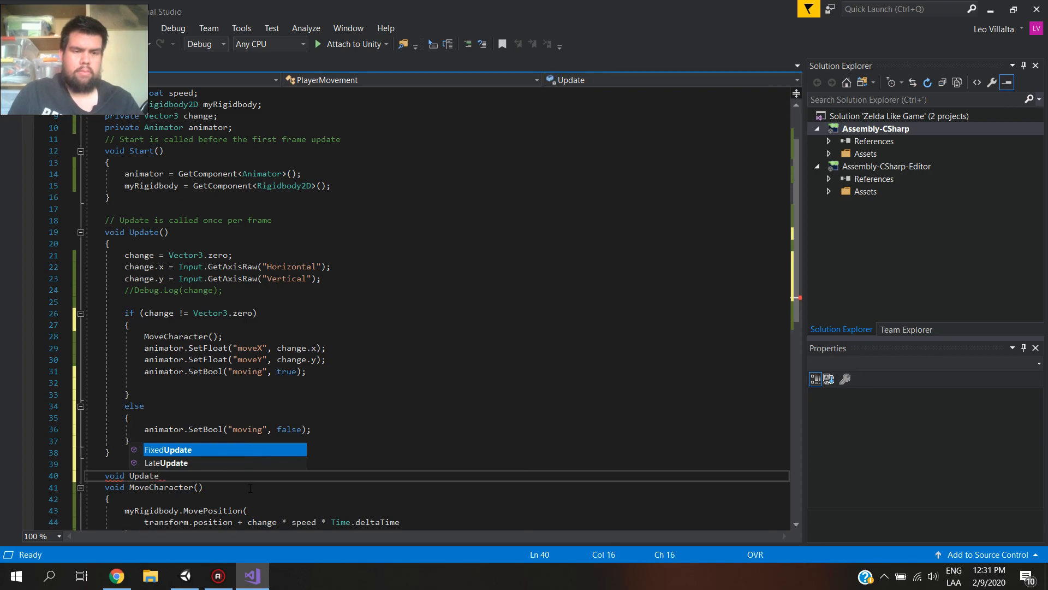
{"action": "type", "text": "Animationan"}
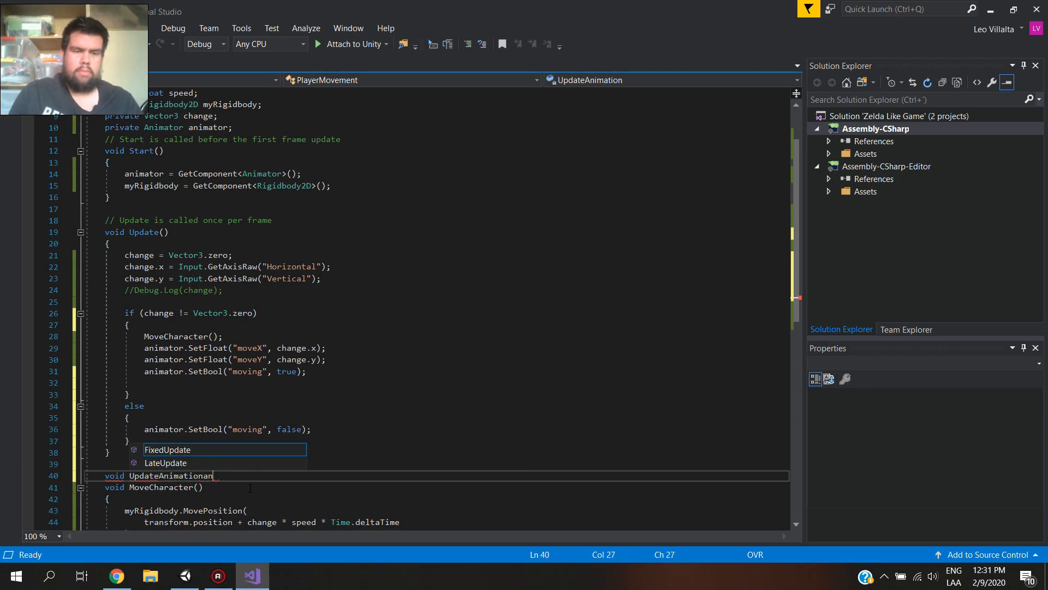
{"action": "type", "text": "AndMove() {"}
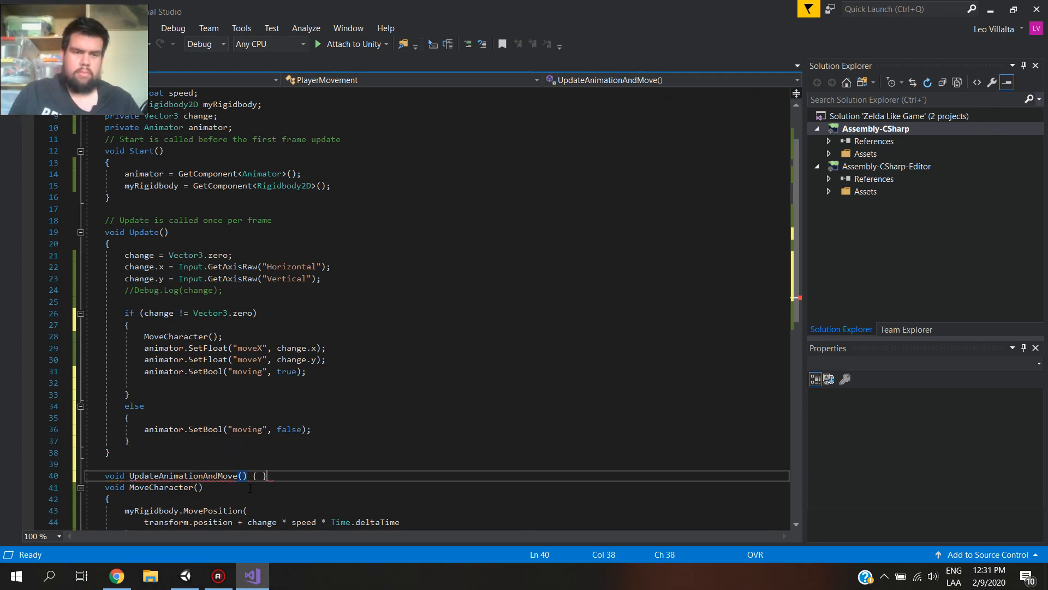
{"action": "key", "text": "Return"}
{"action": "key", "text": "Return"}
Move the whole change != Vector3.zero if/else block out of Update into the body of UpdateAnimationAndMove
{"action": "left_click", "coordinate": [240, 479]}
{"action": "left_click_drag", "start_coordinate": [112, 452], "coordinate": [125, 395]}
{"action": "left_click", "coordinate": [141, 431]}
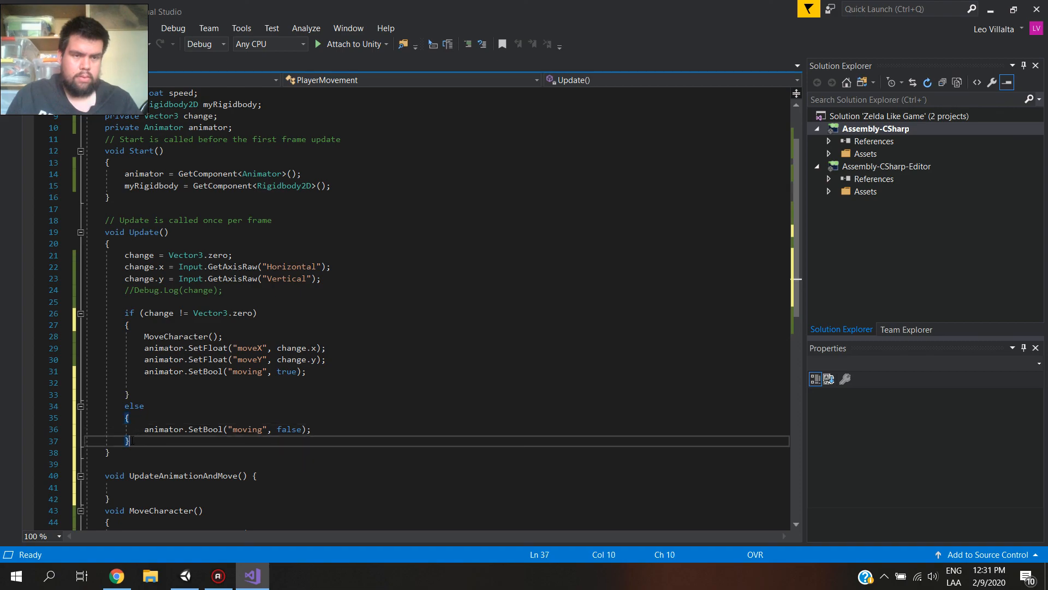
{"action": "left_click_drag", "start_coordinate": [130, 442], "coordinate": [127, 313]}
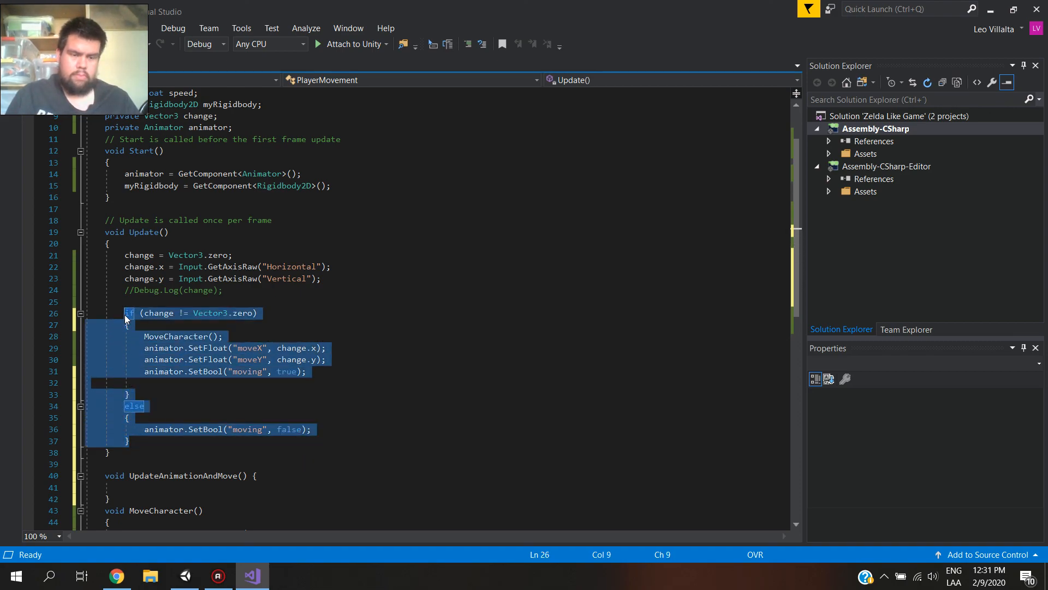
{"action": "key", "text": "ctrl+x"}
{"action": "left_click", "coordinate": [159, 360]}
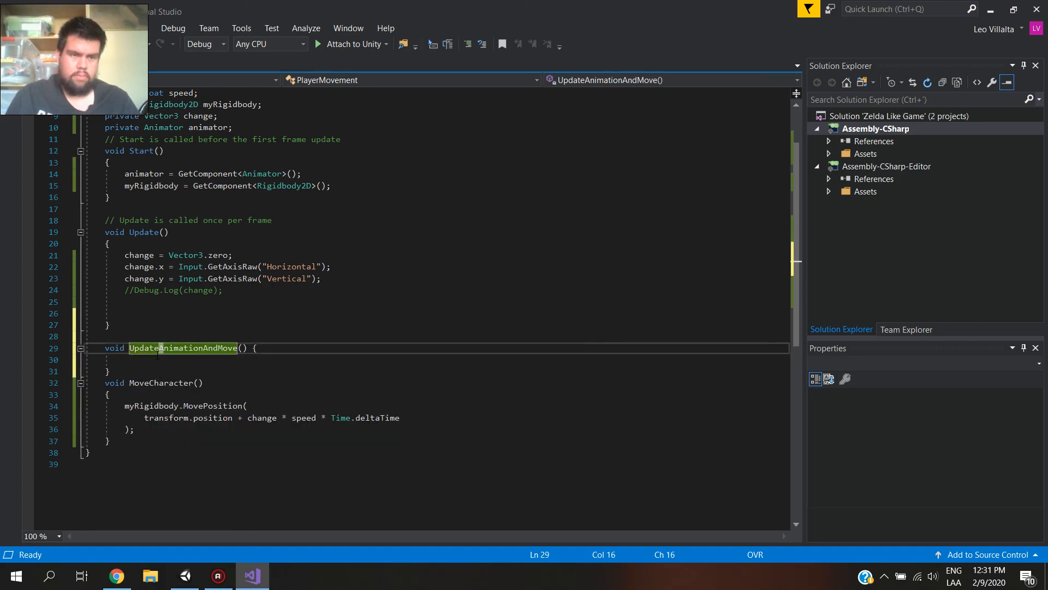
{"action": "key", "text": "ctrl+v"}
Call UpdateAnimationAndMove(); at the end of Update, on the line where the if/else block used to be
{"action": "left_click", "coordinate": [161, 314]}
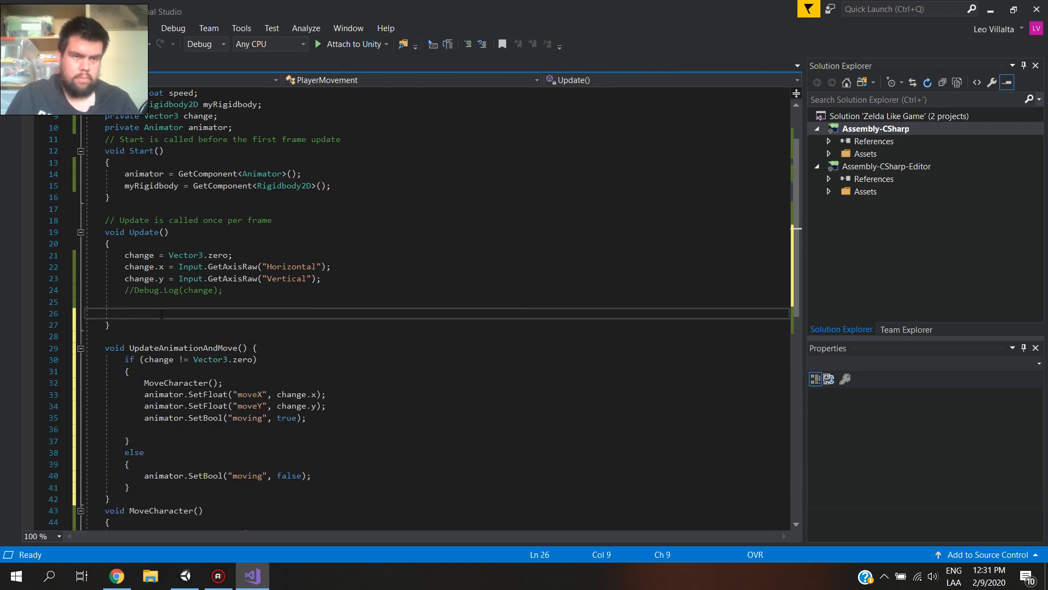
{"action": "type", "text": "Update"}
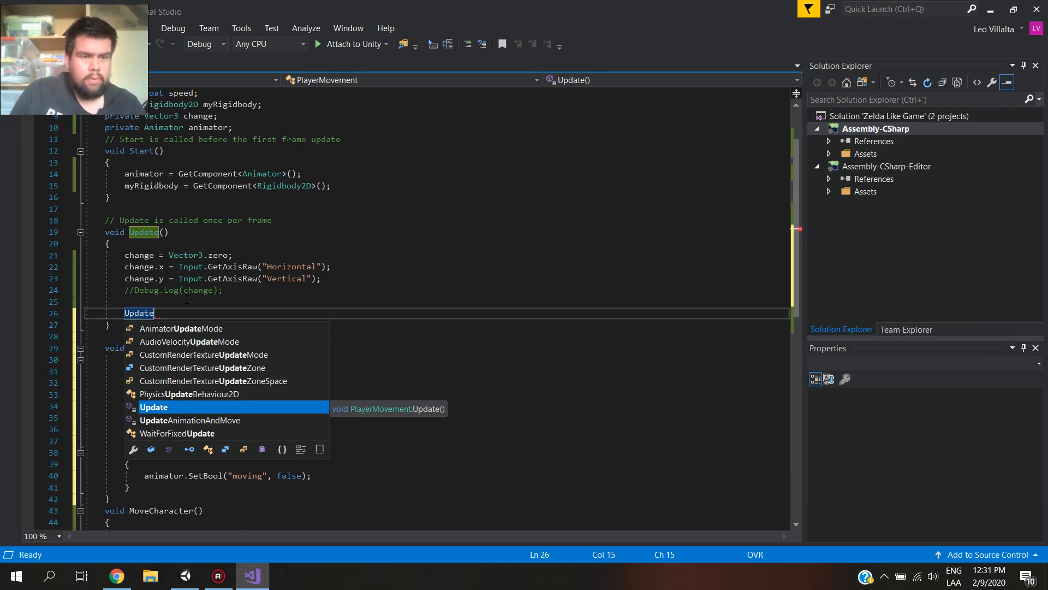
{"action": "key", "text": "Down"}
{"action": "key", "text": "Tab"}
{"action": "type", "text": "();"}
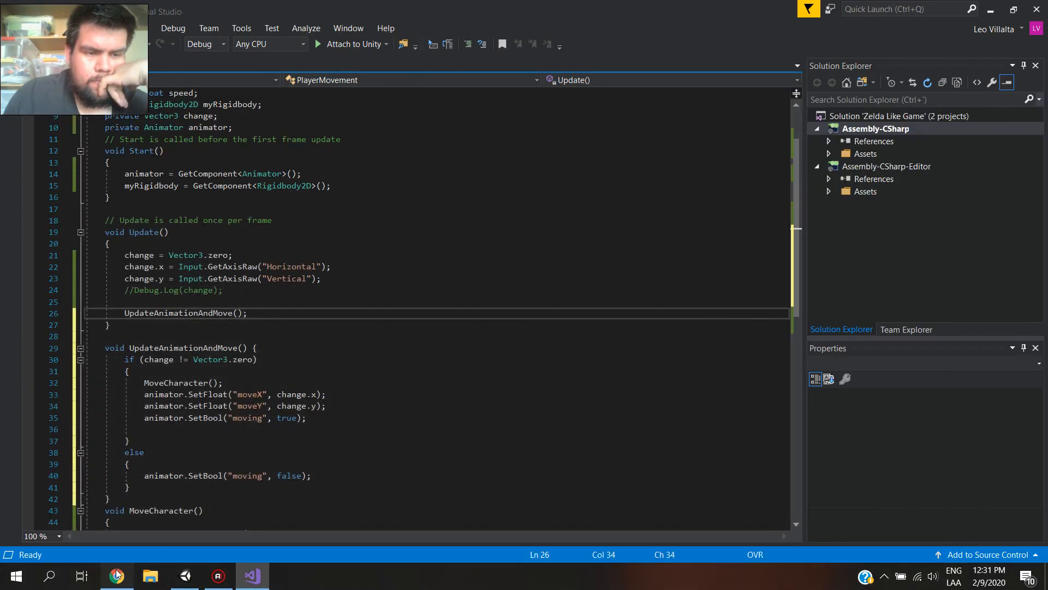
Resume the tutorial video in Chrome, and run the game in Unity to test walking the Player left, up and right
{"action": "left_click", "coordinate": [116, 574]}
{"action": "left_click", "coordinate": [244, 335]}
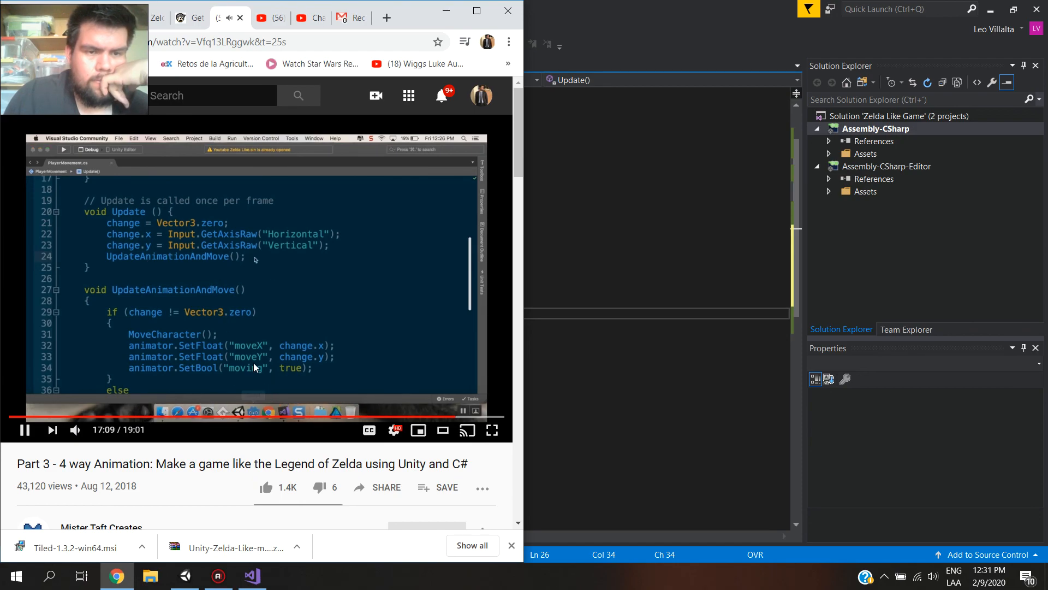
{"action": "left_click", "coordinate": [184, 576]}
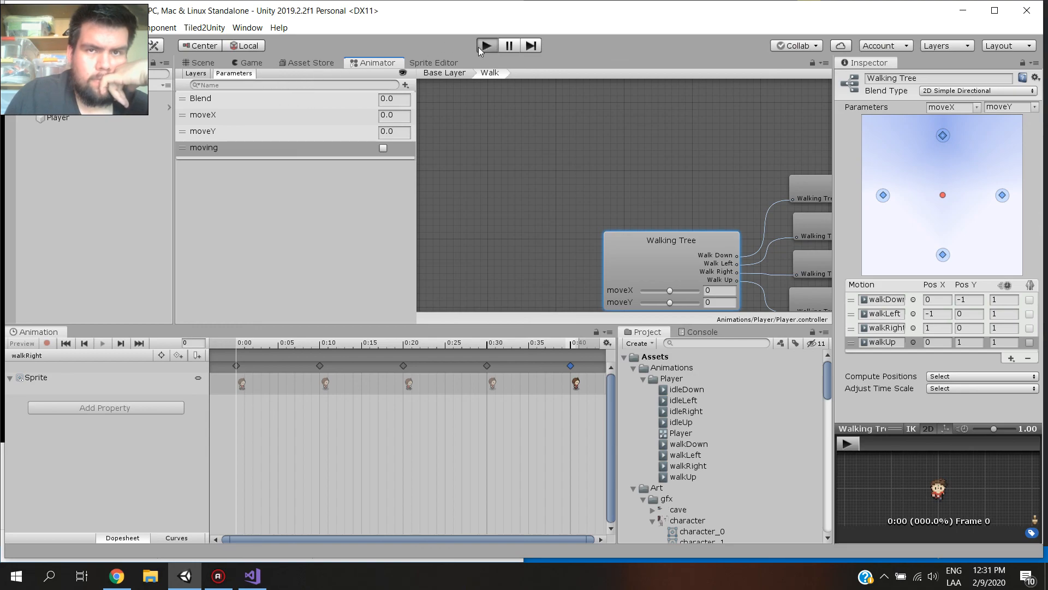
{"action": "left_click", "coordinate": [482, 47]}
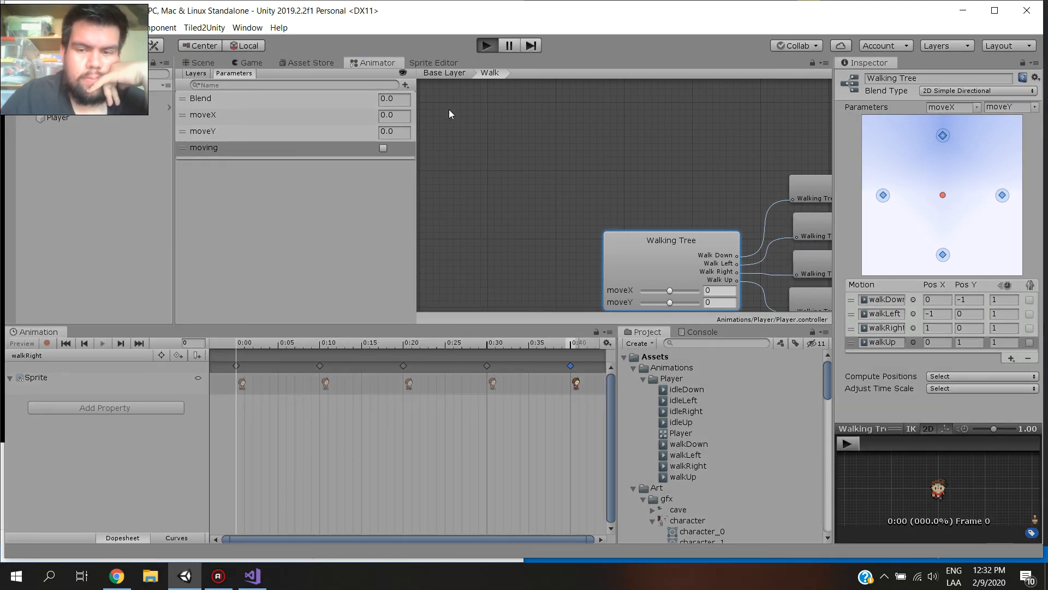
{"action": "key", "text": "Left"}
{"action": "key", "text": "Up"}
{"action": "key", "text": "Right"}
{"action": "key", "text": "Left"}
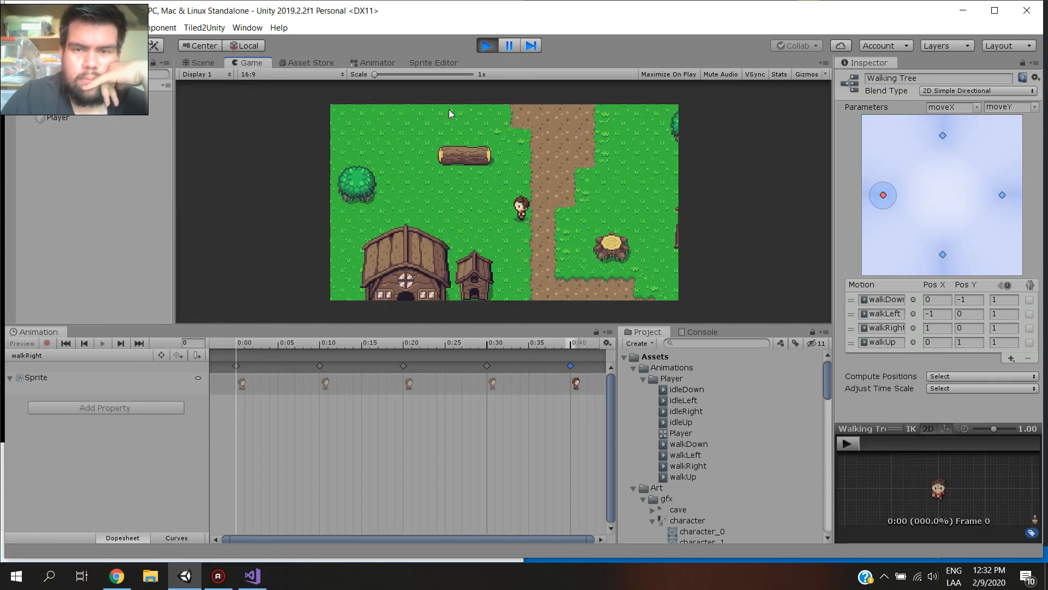
{"action": "left_click", "coordinate": [486, 45]}
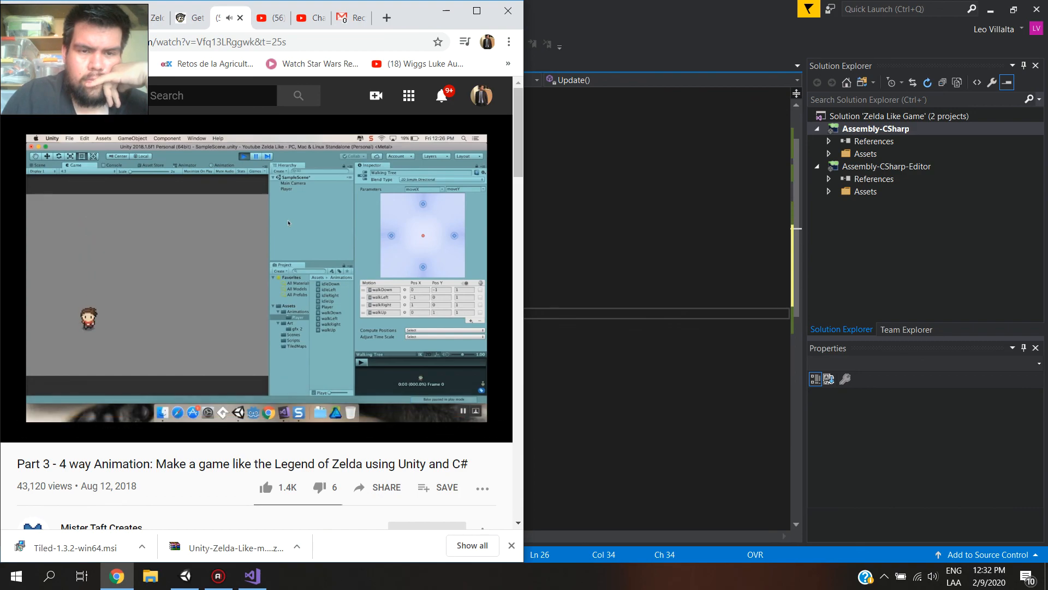
Pause the tutorial video and switch to Visual Studio to review the Update and UpdateAnimationAndMove code
{"action": "left_click", "coordinate": [250, 332]}
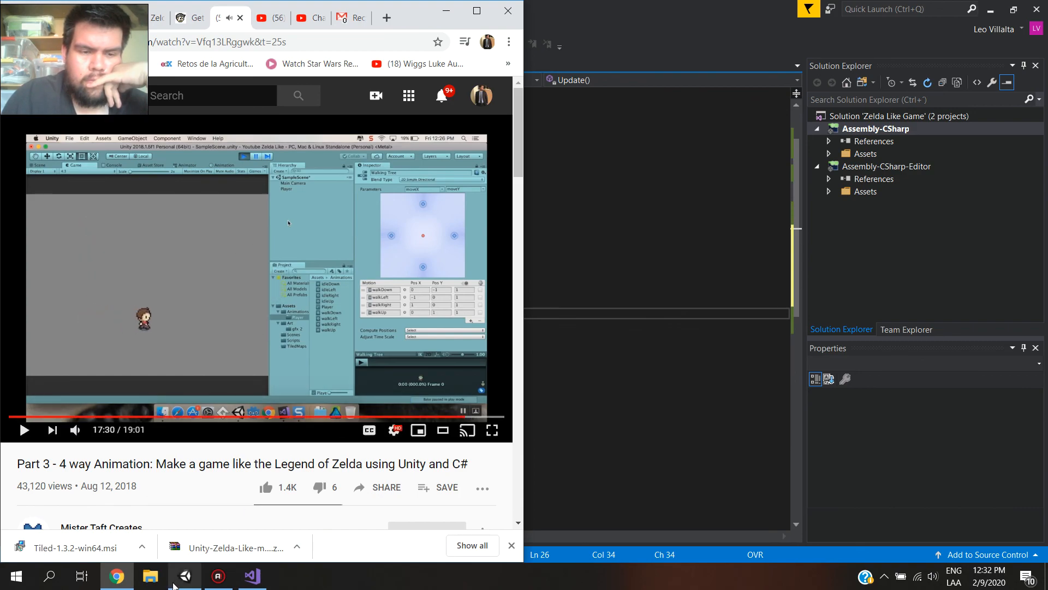
{"action": "left_click", "coordinate": [175, 585]}
{"action": "left_click", "coordinate": [247, 582]}
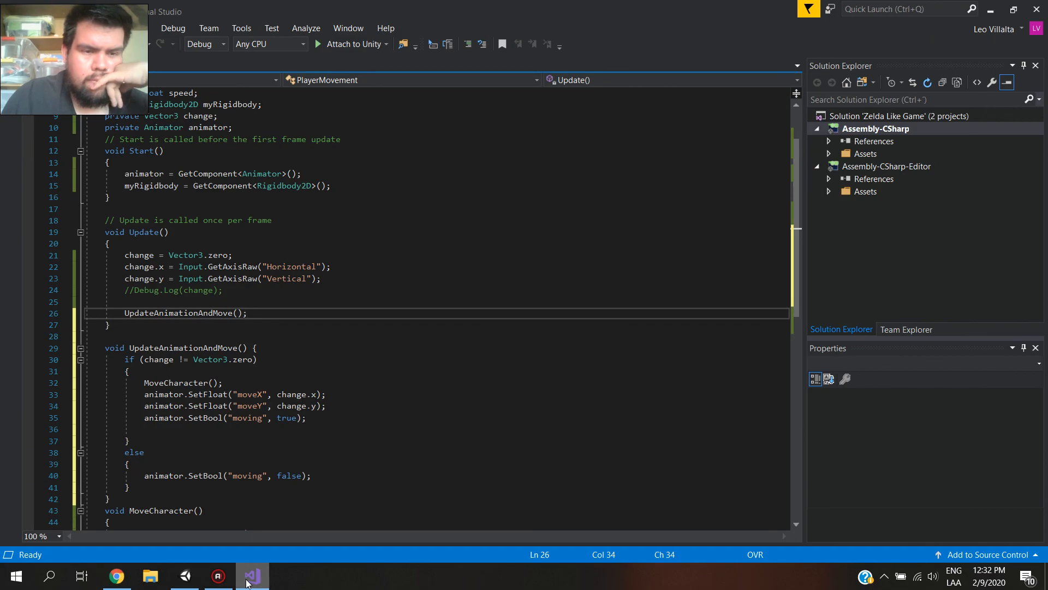
{"action": "mouse_move", "coordinate": [232, 583]}
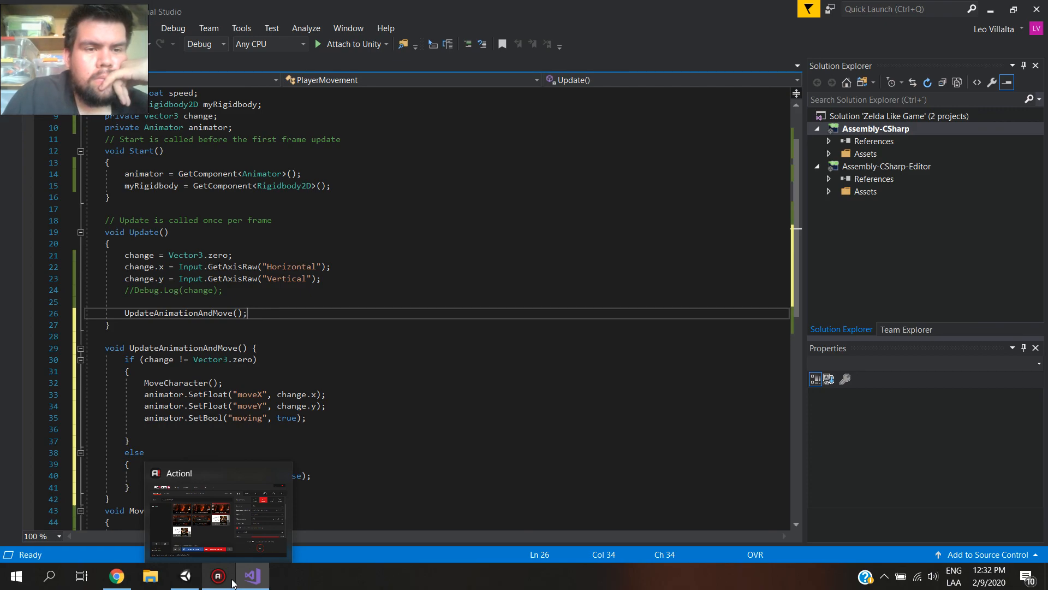
Switch to Chrome, rewind the tutorial video to 17:01, replay the UpdateAnimationAndMove part and pause at 17:14
{"action": "left_click", "coordinate": [117, 576]}
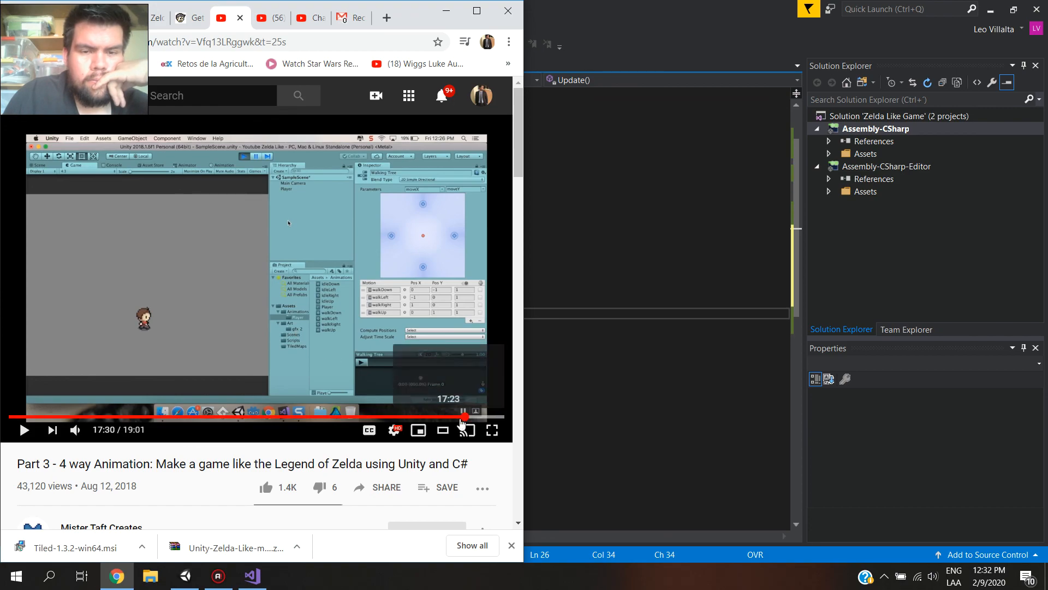
{"action": "left_click", "coordinate": [452, 418]}
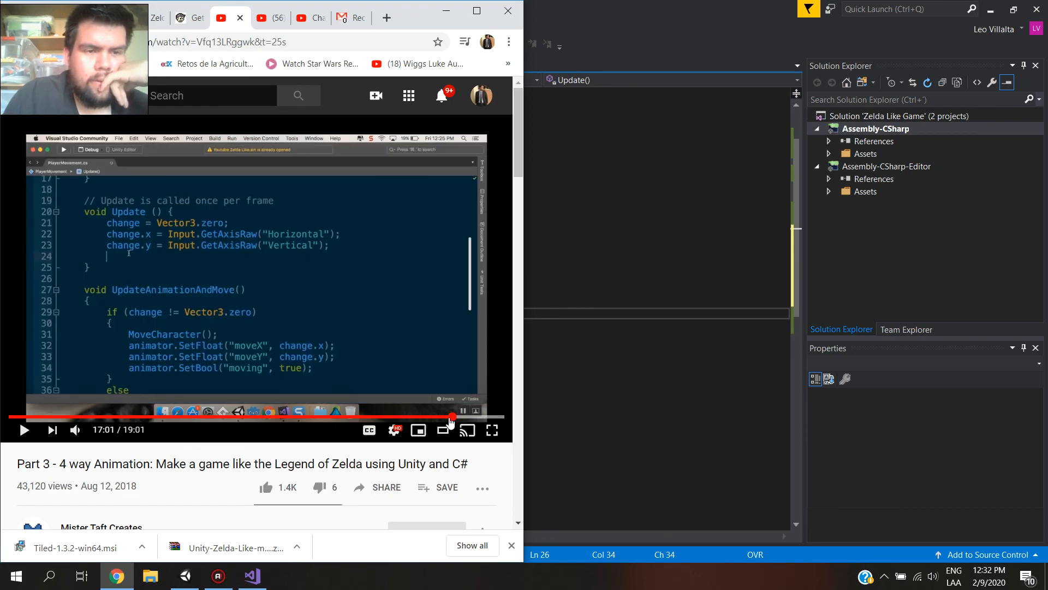
{"action": "left_click", "coordinate": [421, 338]}
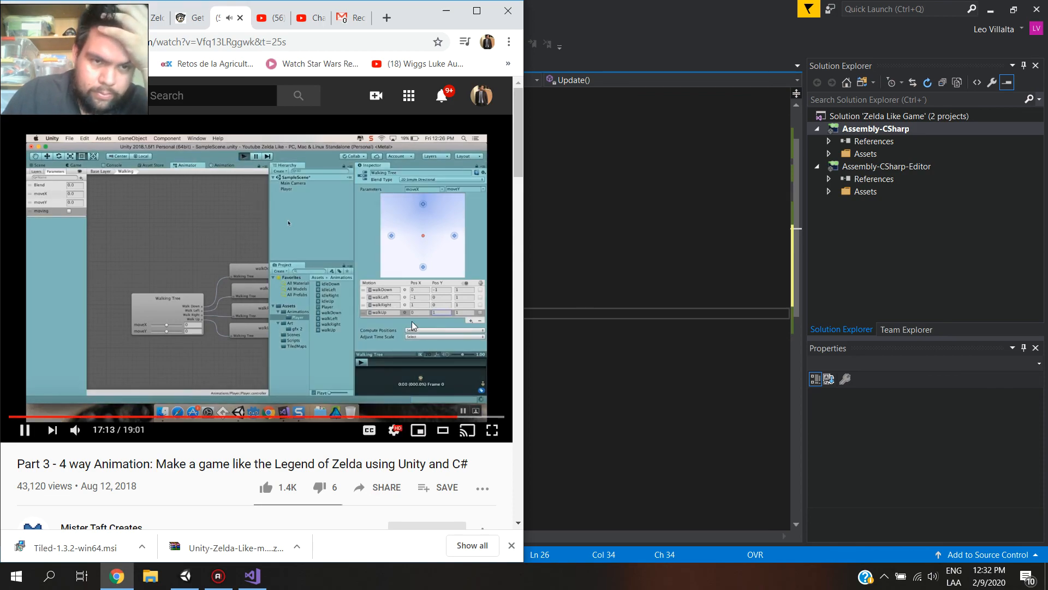
{"action": "left_click", "coordinate": [409, 321]}
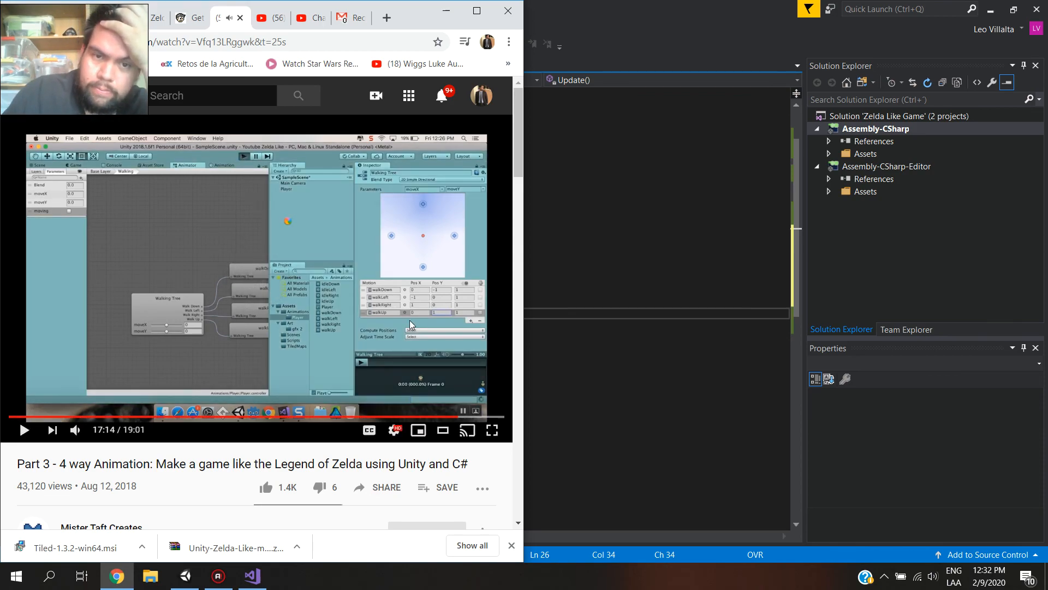
Switch to Unity, check the Animator parameters and run the game to test the Player walking in all four directions
{"action": "left_click", "coordinate": [184, 577]}
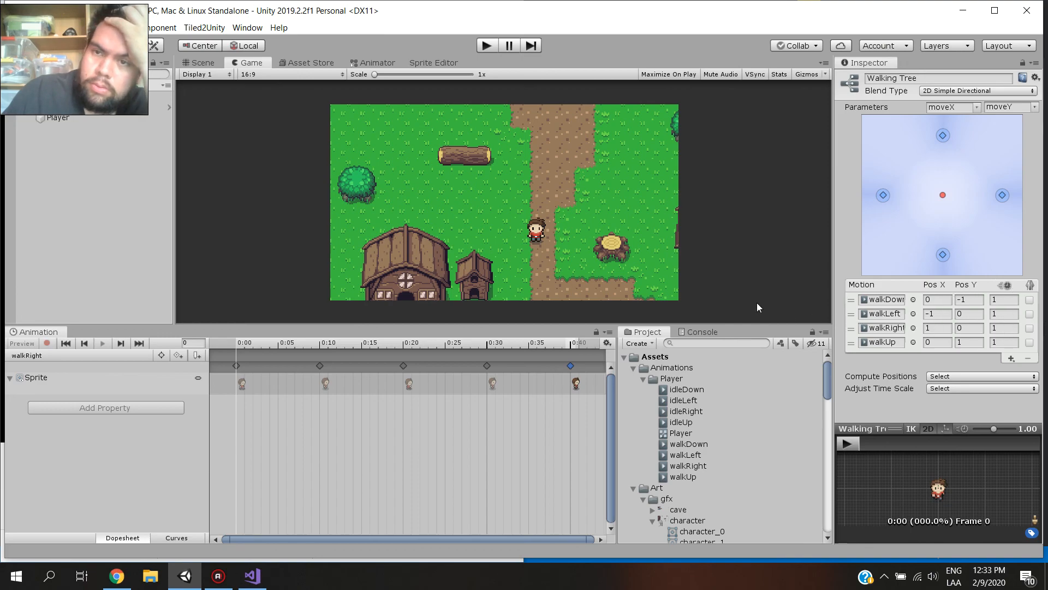
{"action": "left_click", "coordinate": [377, 63]}
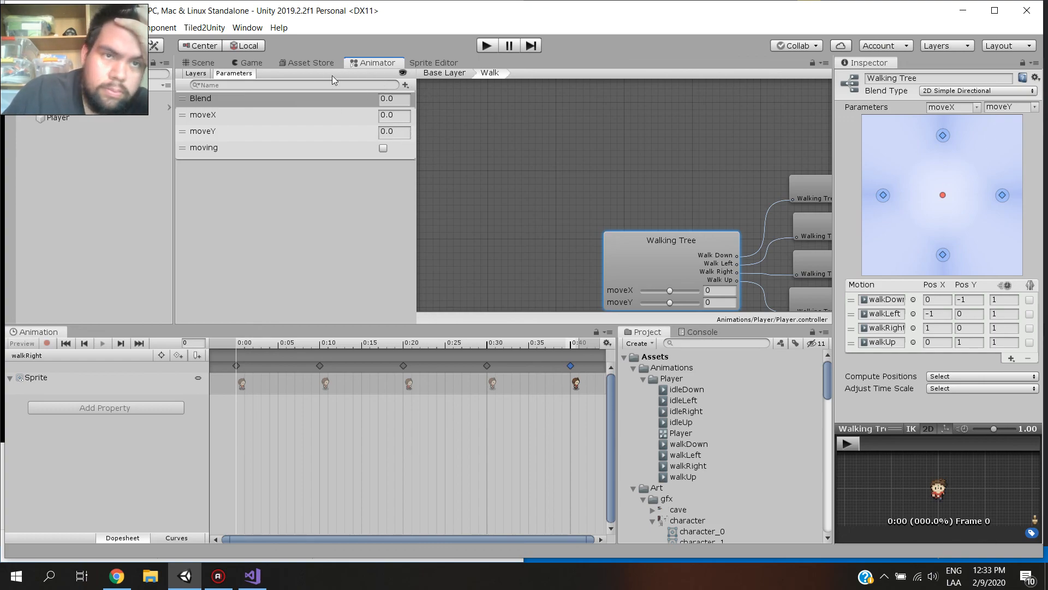
{"action": "left_click", "coordinate": [256, 64]}
{"action": "left_click", "coordinate": [489, 48]}
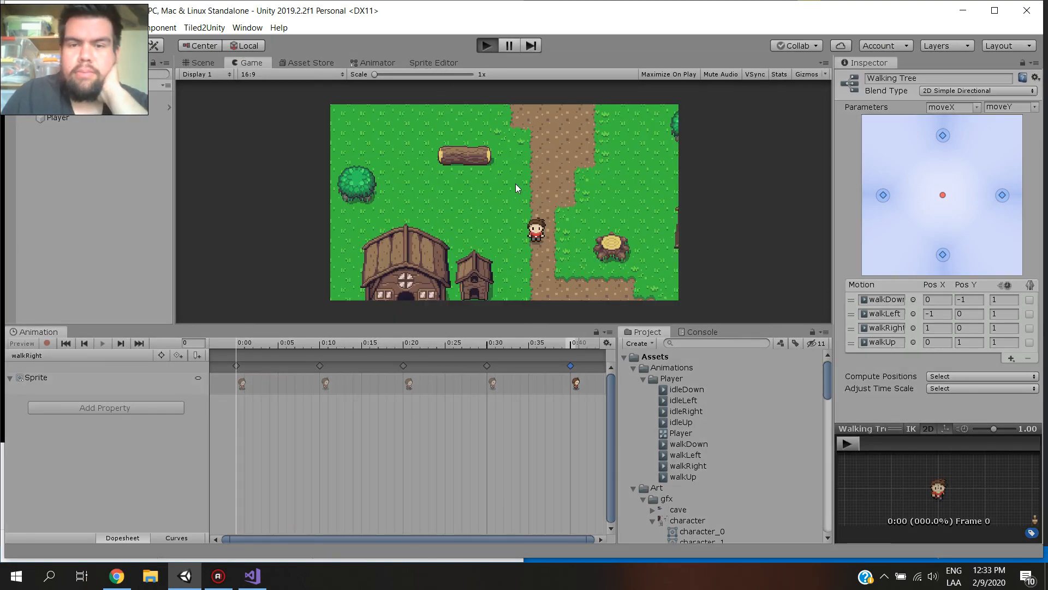
{"action": "key", "text": "Up"}
{"action": "key", "text": "Left"}
{"action": "key", "text": "Down"}
{"action": "key", "text": "Left"}
{"action": "key", "text": "Right"}
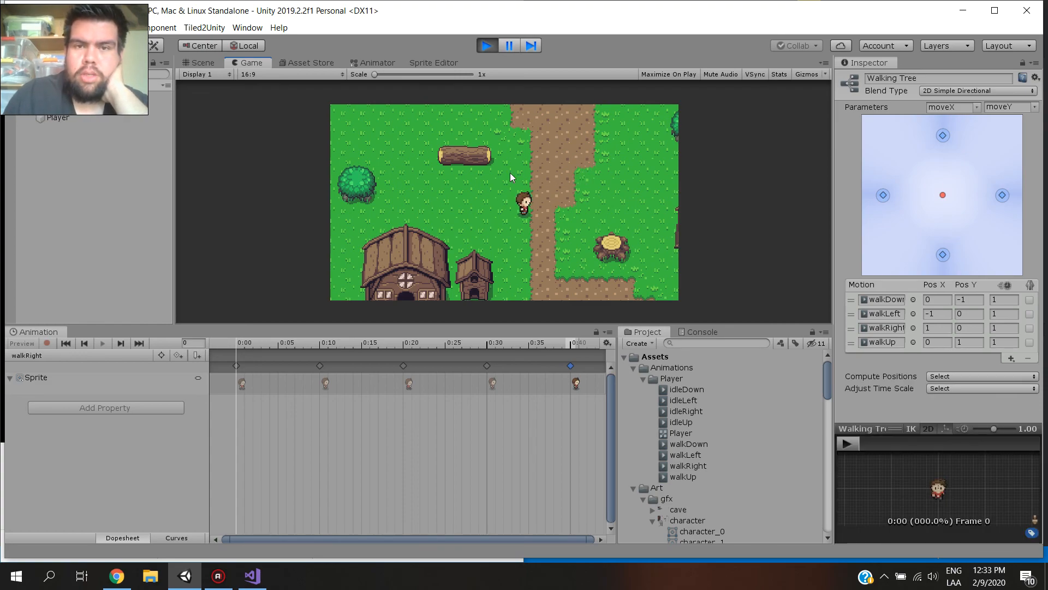
{"action": "left_click", "coordinate": [486, 45]}
Turn on the default value of the moving parameter in the Player's Animator and return to the Game view
{"action": "left_click", "coordinate": [198, 62]}
{"action": "left_click", "coordinate": [244, 62]}
{"action": "left_click", "coordinate": [370, 63]}
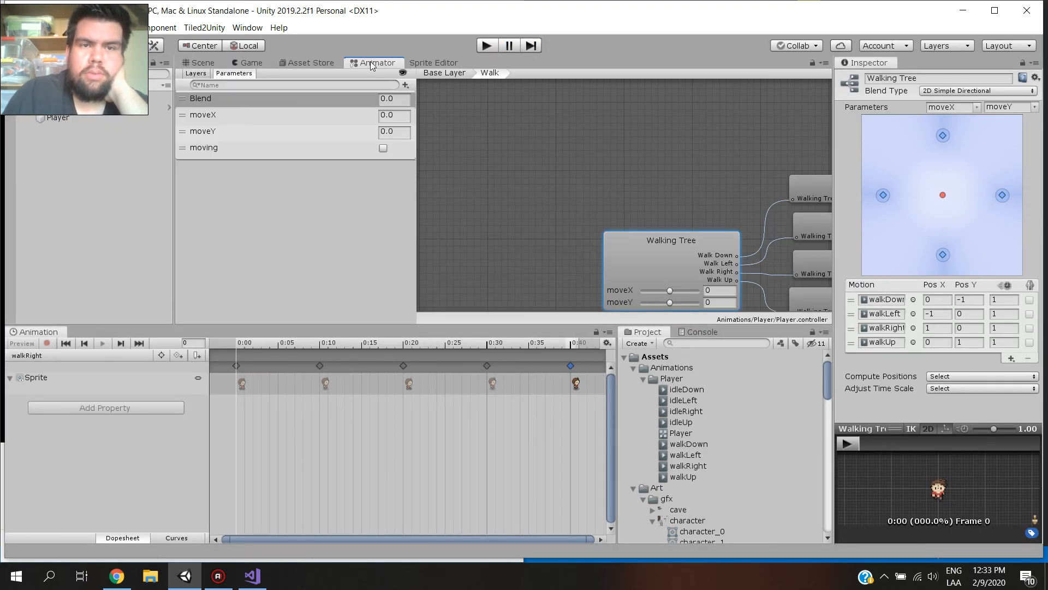
{"action": "left_click", "coordinate": [384, 148]}
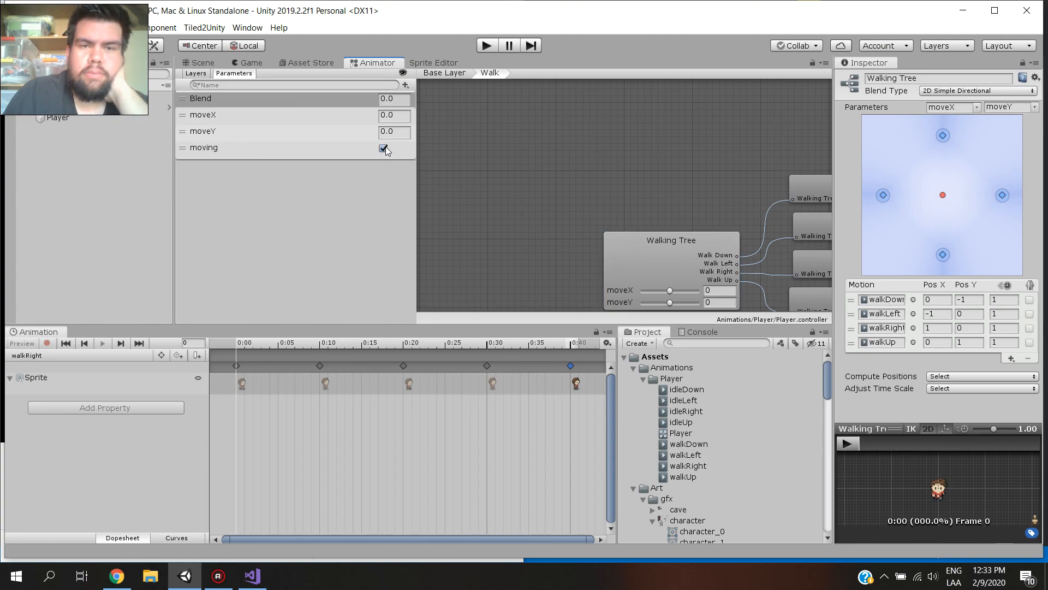
{"action": "left_click", "coordinate": [265, 67]}
Run the game with moving on by default and walk the Player left, up and right, then stop it
{"action": "left_click", "coordinate": [487, 45]}
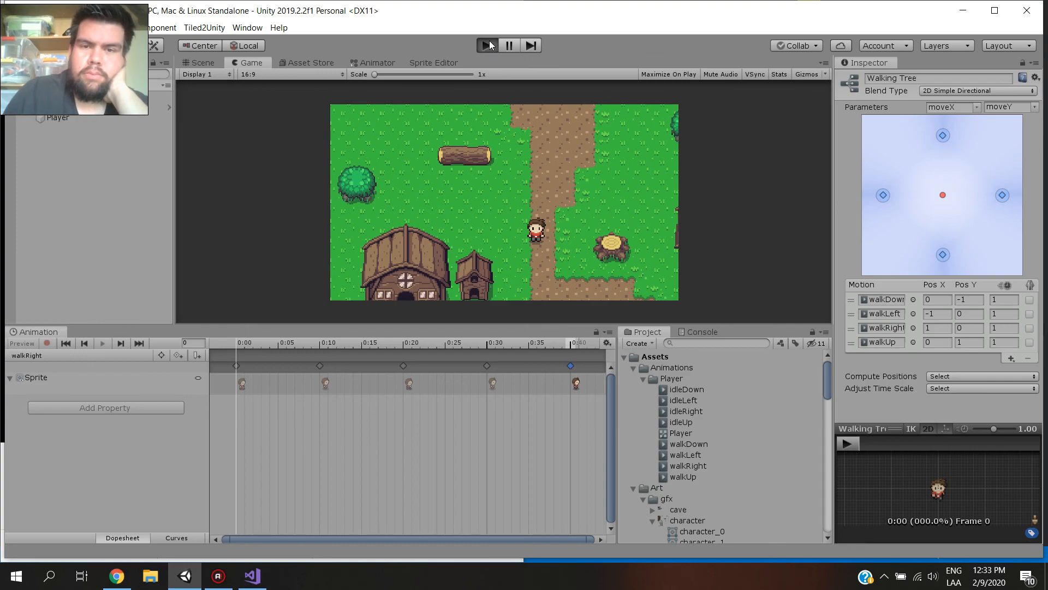
{"action": "key", "text": "Left"}
{"action": "key", "text": "Up"}
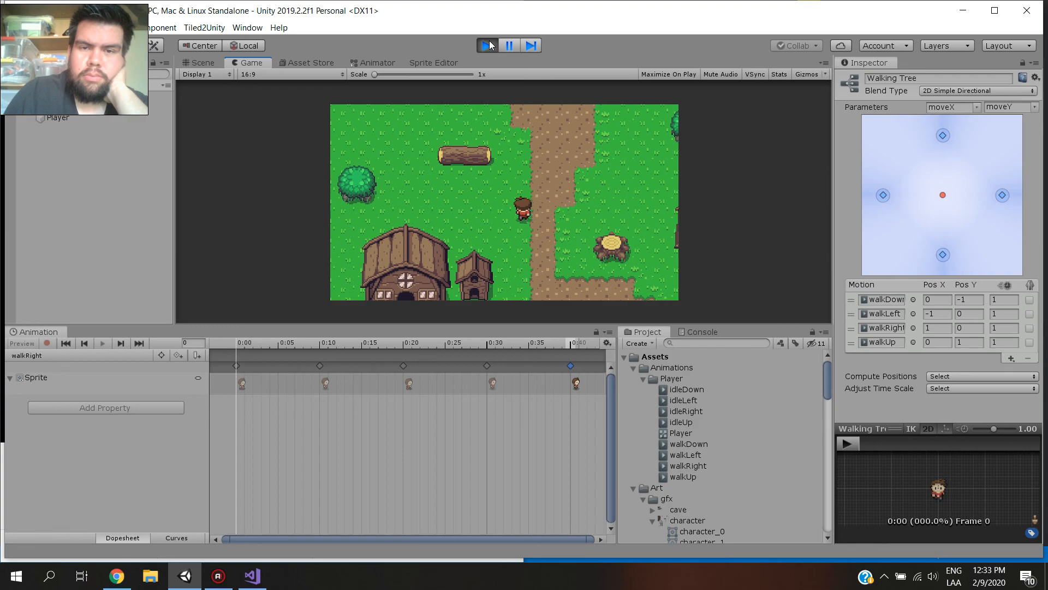
{"action": "key", "text": "Right"}
{"action": "left_click", "coordinate": [487, 46]}
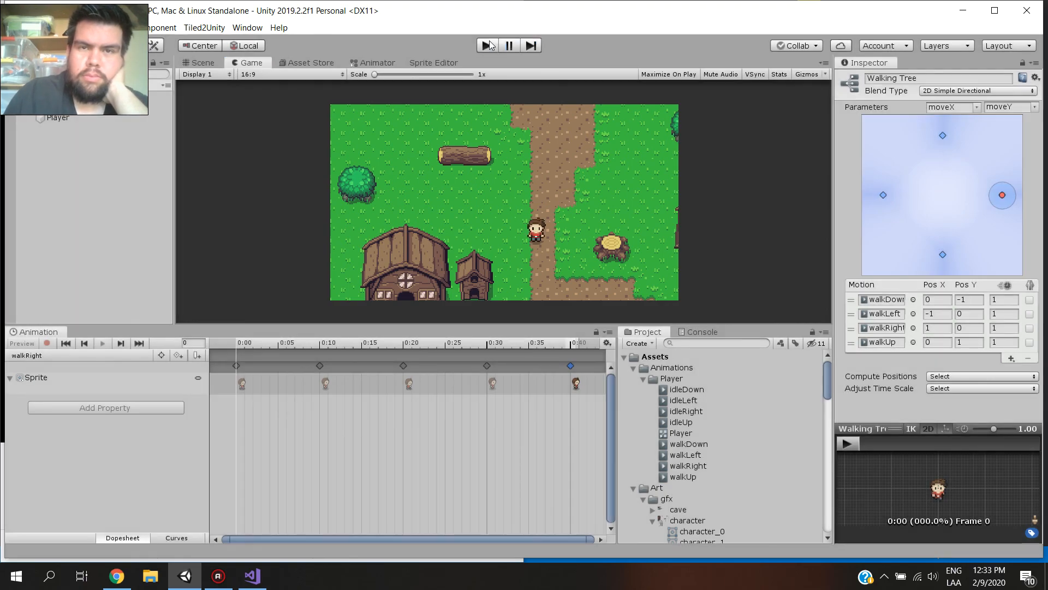
Turn the default value of the moving parameter back off in the Animator
{"action": "left_click", "coordinate": [374, 63]}
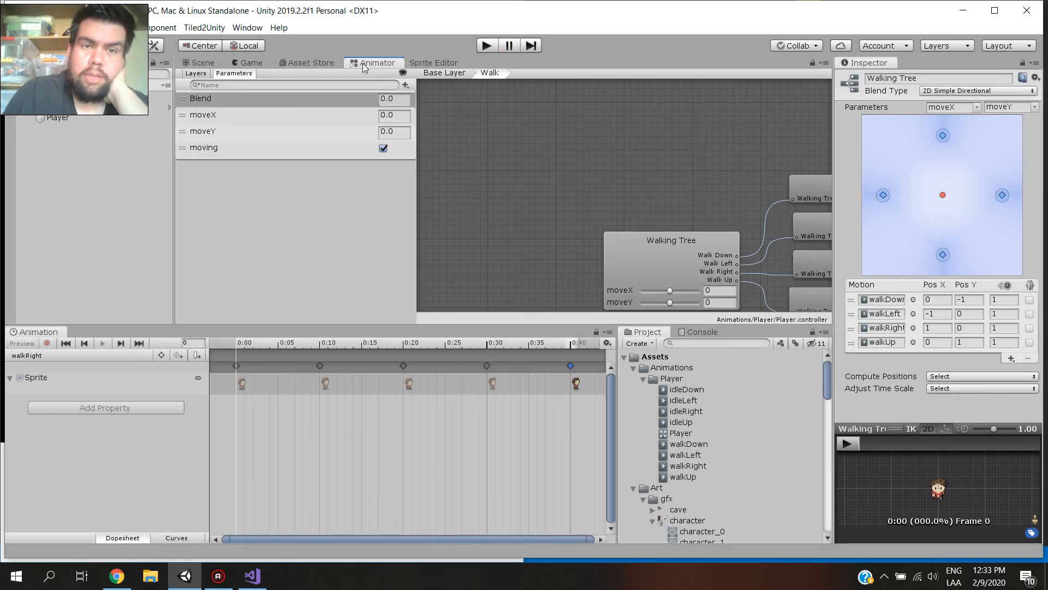
{"action": "left_click", "coordinate": [382, 149]}
Switch to Visual Studio and examine the SetFloat and SetBool calls in UpdateAnimationAndMove
{"action": "left_click", "coordinate": [252, 576]}
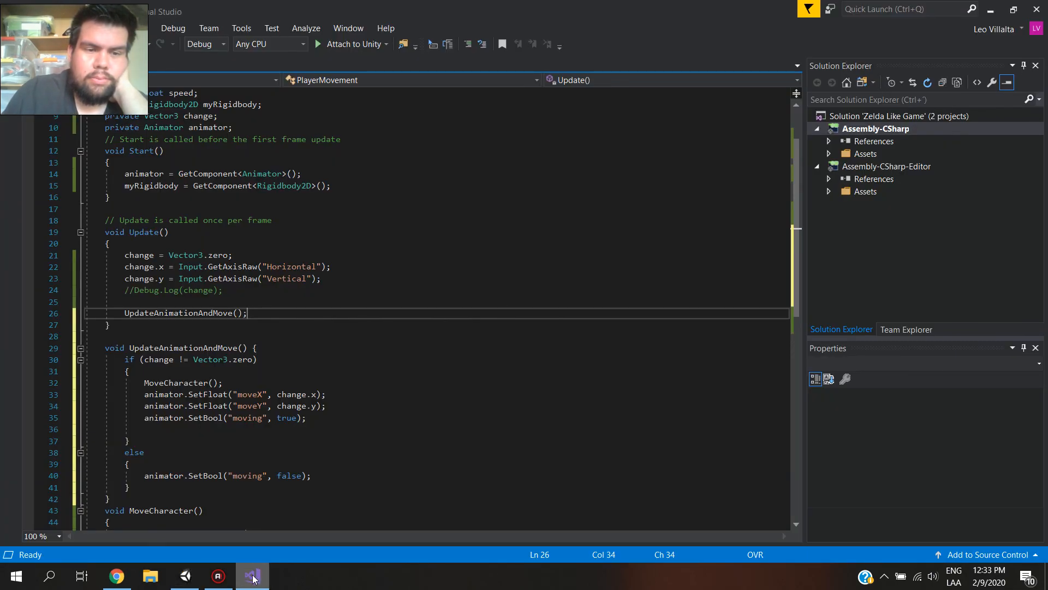
{"action": "left_click", "coordinate": [253, 576]}
{"action": "left_click", "coordinate": [252, 576]}
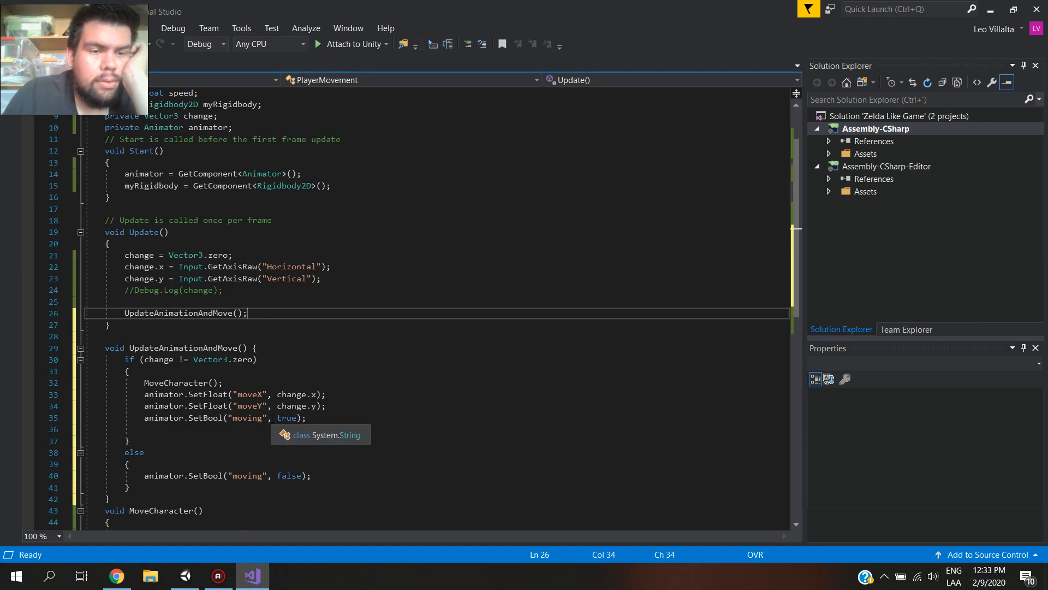
Check the script through MoveCharacter, and switch to Unity to view the Walking Tree with its four walk motions
{"action": "scroll", "coordinate": [278, 426], "scroll_direction": "down", "scroll_amount": 4}
{"action": "scroll", "coordinate": [278, 425], "scroll_direction": "up", "scroll_amount": 2}
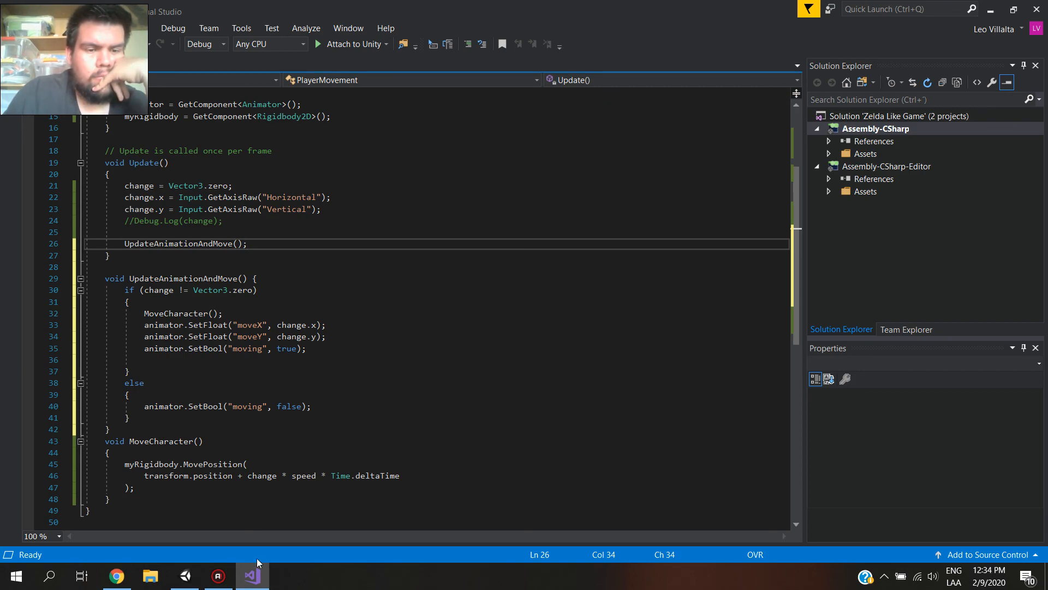
{"action": "left_click", "coordinate": [185, 576]}
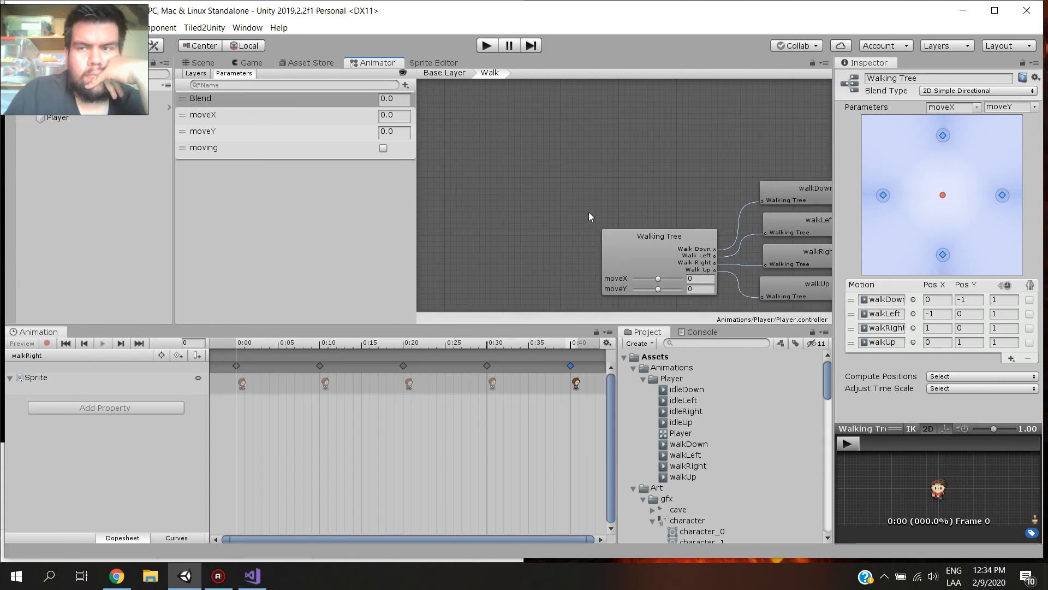
{"action": "left_click", "coordinate": [571, 178]}
{"action": "scroll", "coordinate": [589, 175], "scroll_direction": "up", "scroll_amount": 1}
{"action": "middle_click_drag", "start_coordinate": [590, 175], "coordinate": [451, 95]}
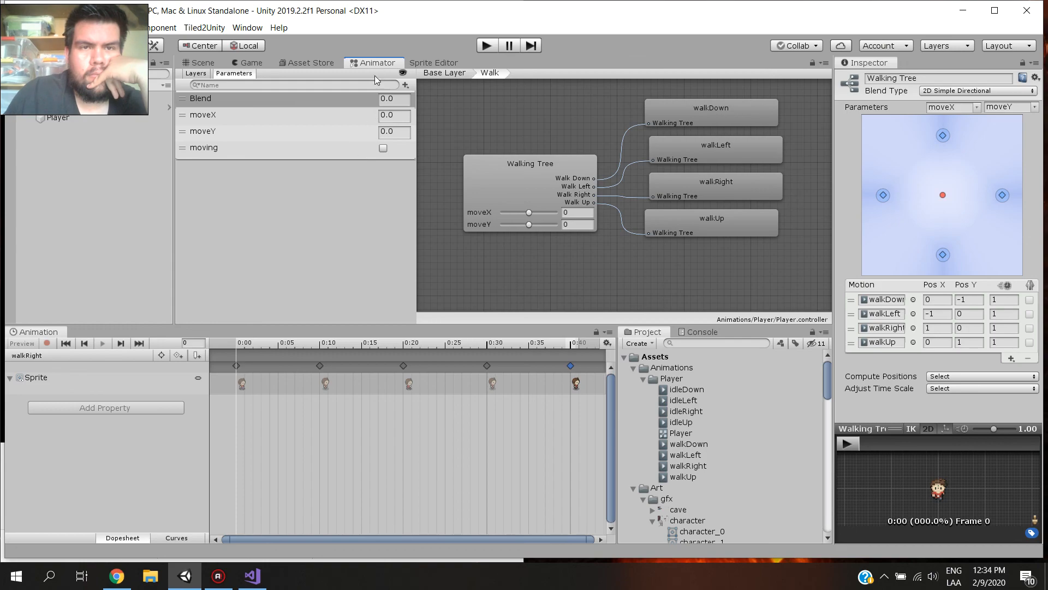
Return to the Animator's Base Layer and inspect the Walk state and both transitions between Idle and Walk
{"action": "left_click", "coordinate": [442, 73]}
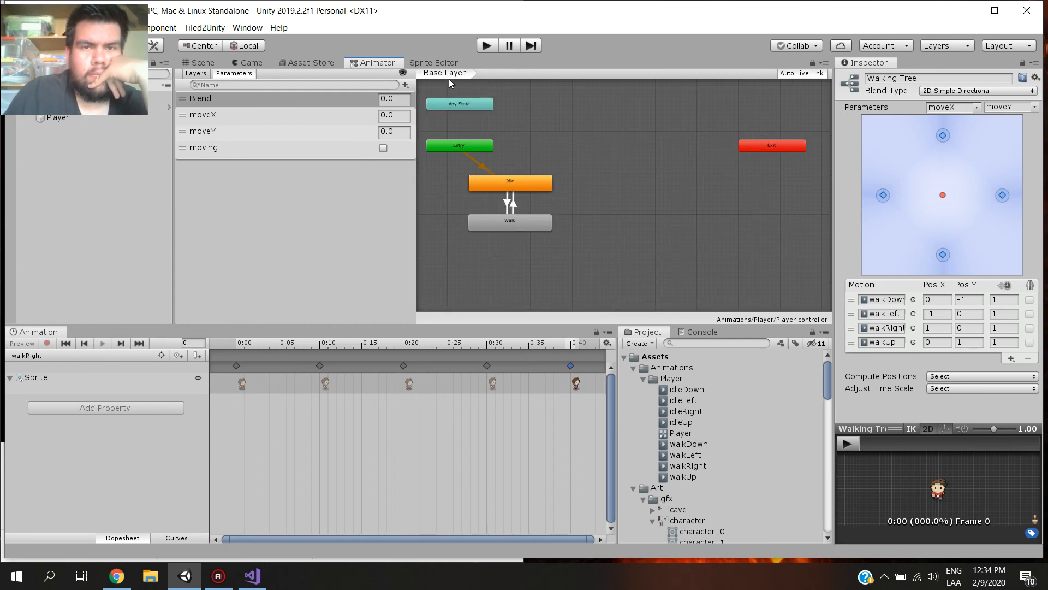
{"action": "left_click", "coordinate": [501, 223]}
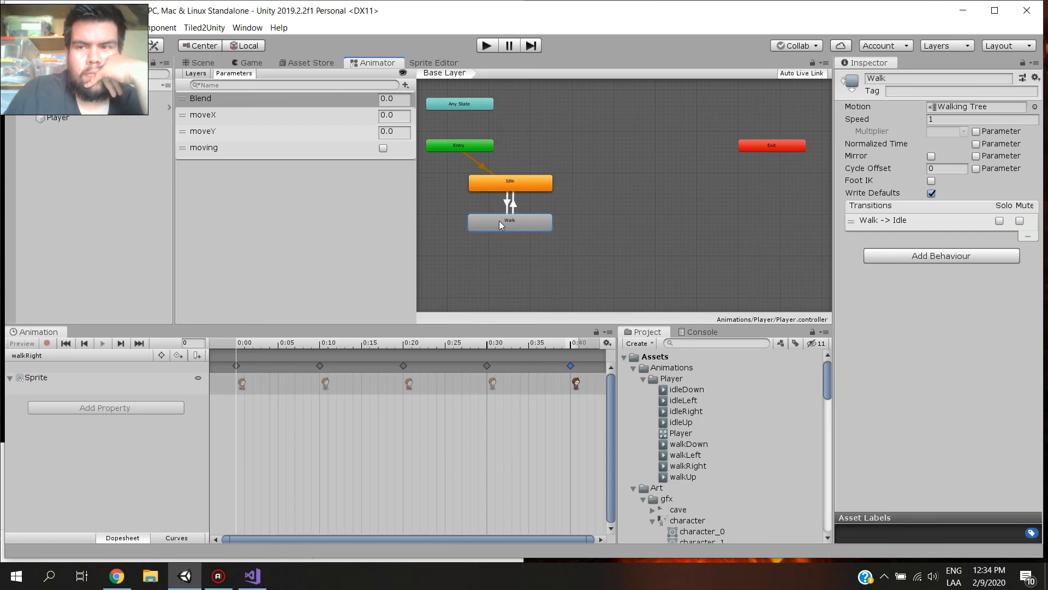
{"action": "left_click", "coordinate": [506, 203]}
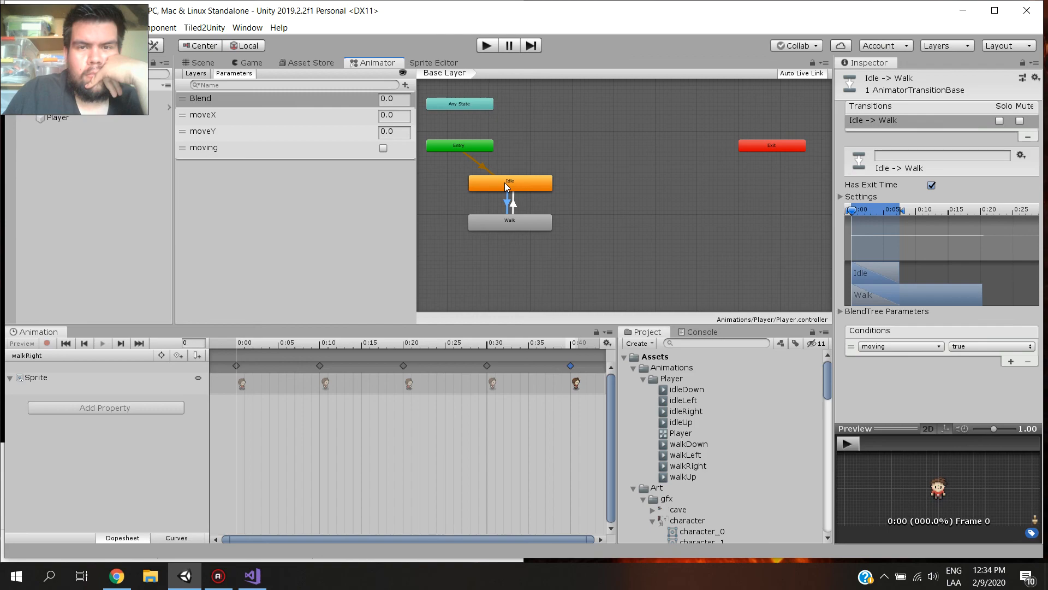
{"action": "left_click", "coordinate": [514, 204]}
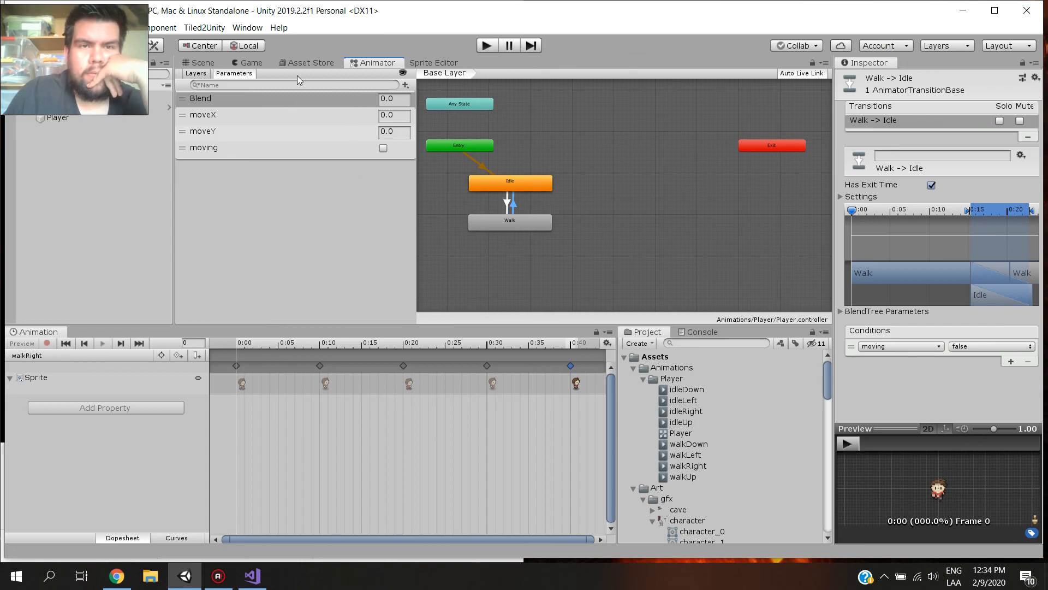
Run the game in the Game view, walk the Player repeatedly in all four directions, and stop it
{"action": "left_click", "coordinate": [254, 64]}
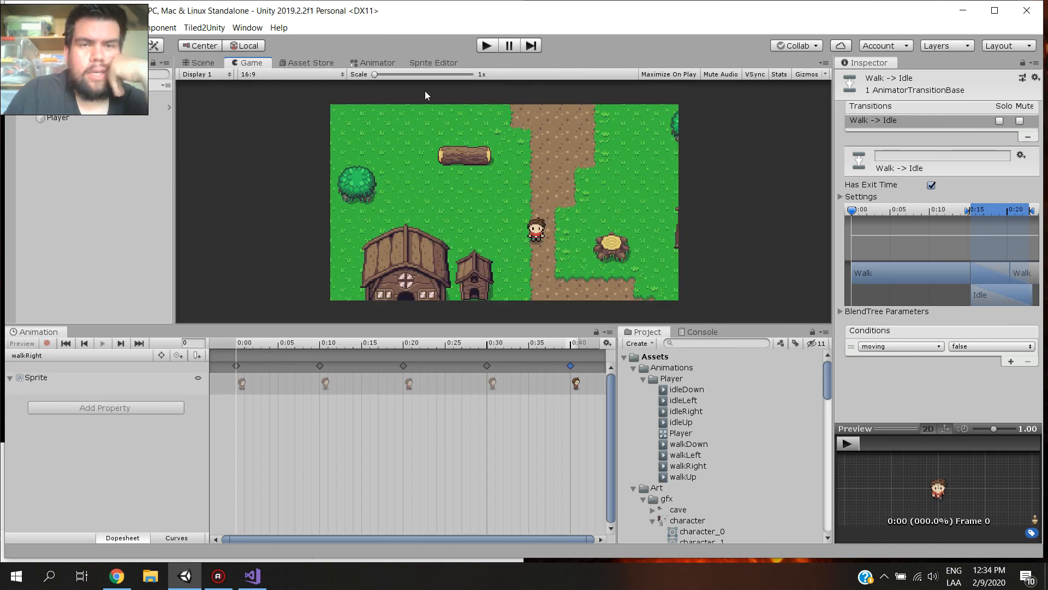
{"action": "left_click", "coordinate": [486, 46]}
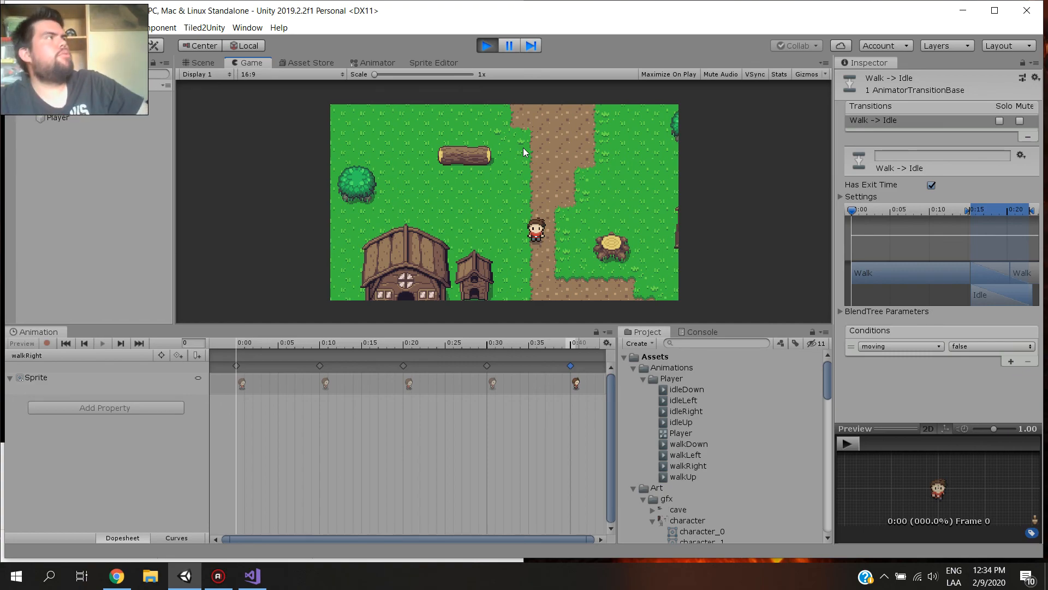
{"action": "key", "text": "Left"}
{"action": "key", "text": "Up"}
{"action": "key", "text": "Right"}
{"action": "key", "text": "Up"}
{"action": "key", "text": "Up"}
{"action": "key", "text": "Left"}
{"action": "key", "text": "Right"}
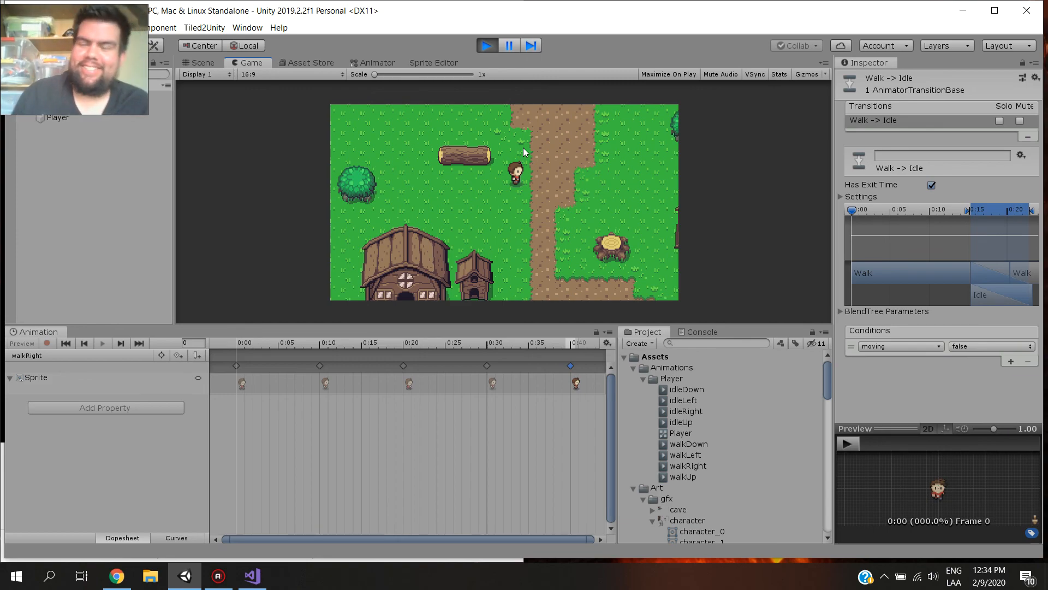
{"action": "key", "text": "Up"}
{"action": "key", "text": "Right"}
{"action": "key", "text": "Down"}
{"action": "key", "text": "Left"}
{"action": "key", "text": "Down"}
{"action": "key", "text": "Right"}
{"action": "key", "text": "Down"}
{"action": "key", "text": "Down"}
{"action": "key", "text": "Left"}
{"action": "key", "text": "Down"}
{"action": "key", "text": "Right"}
{"action": "key", "text": "Up"}
{"action": "key", "text": "Left"}
{"action": "key", "text": "Left"}
{"action": "key", "text": "Up"}
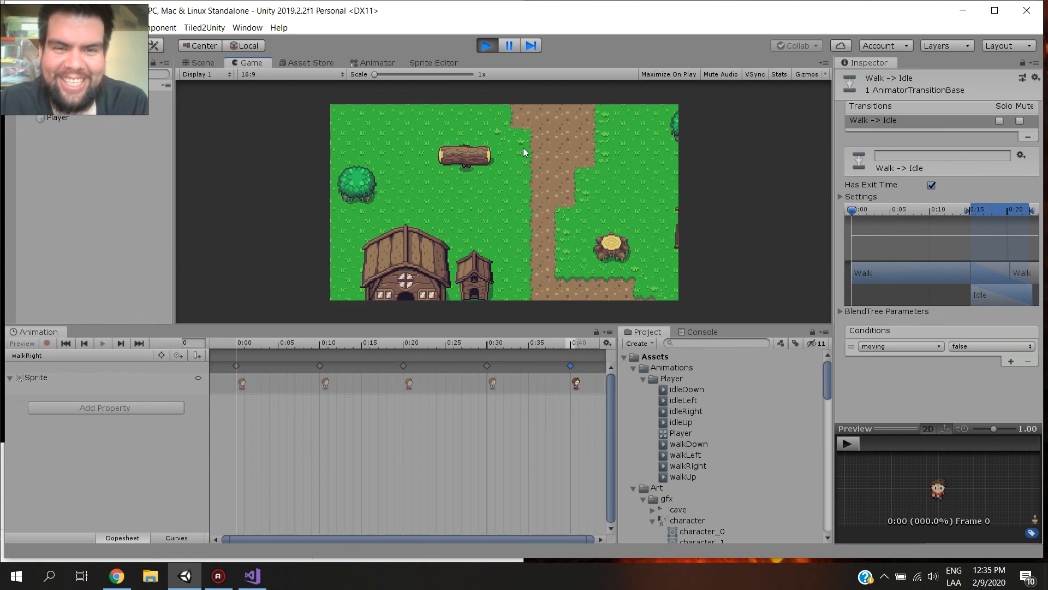
{"action": "key", "text": "Right"}
{"action": "key", "text": "Up"}
{"action": "key", "text": "Right"}
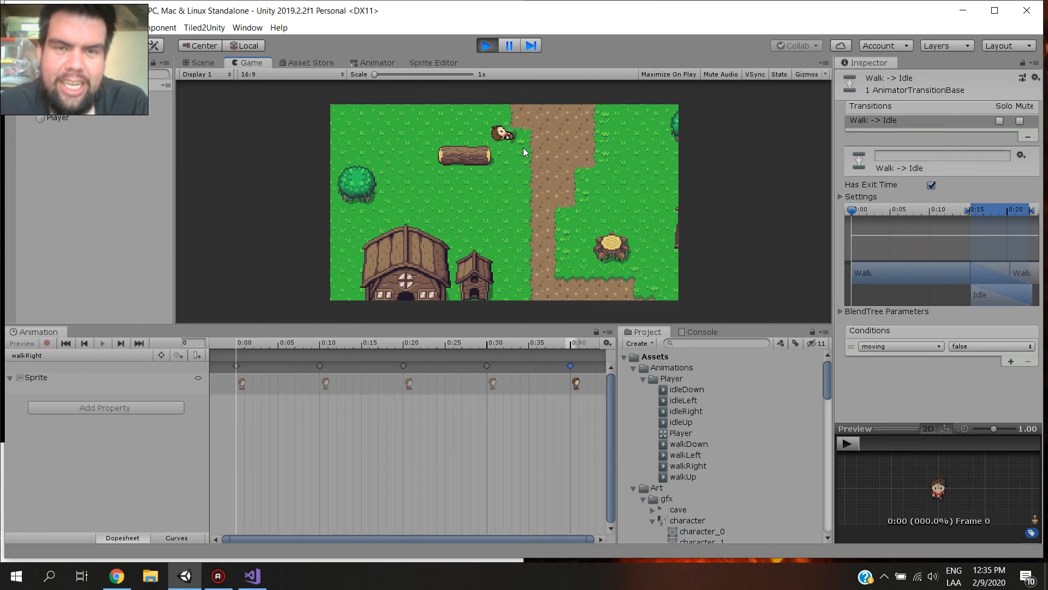
{"action": "left_click", "coordinate": [484, 47]}
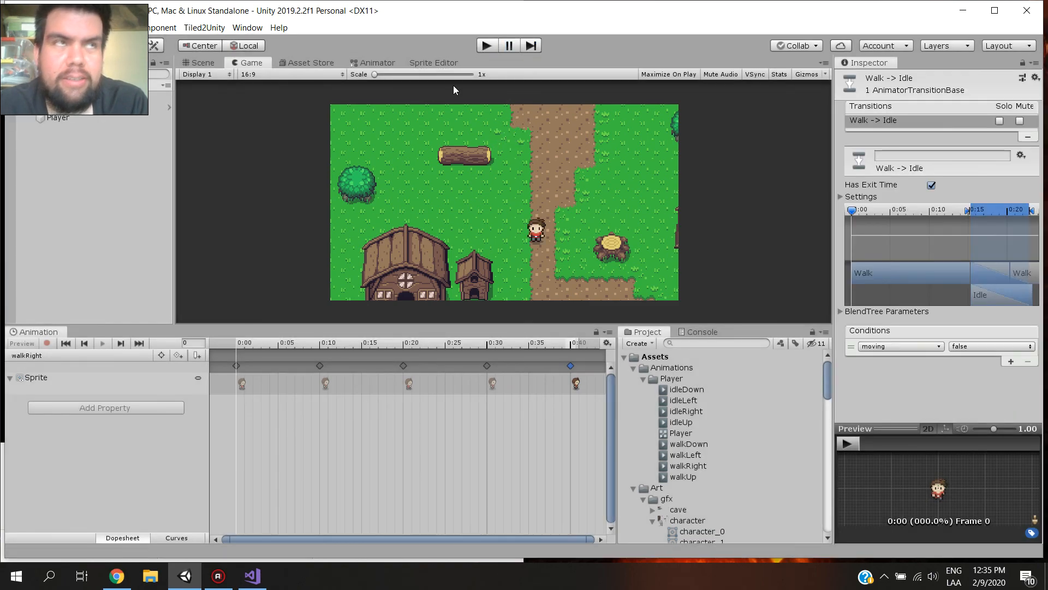
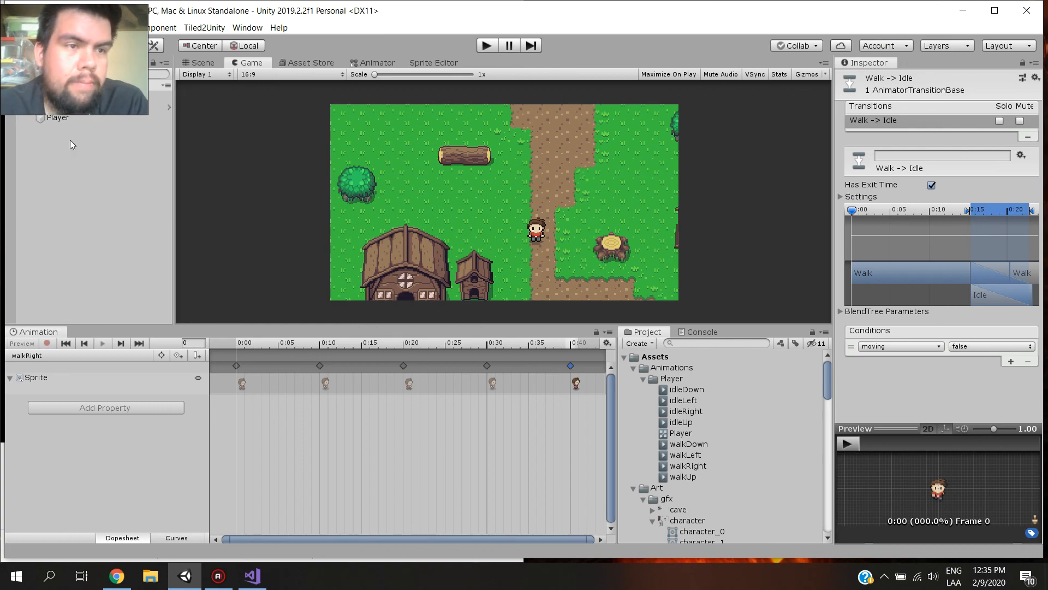
Open the Walk state's blend tree in the Animator and inspect the walkDown clip and the Walking Tree's motion positions
{"action": "left_click", "coordinate": [61, 118]}
{"action": "left_click", "coordinate": [67, 106]}
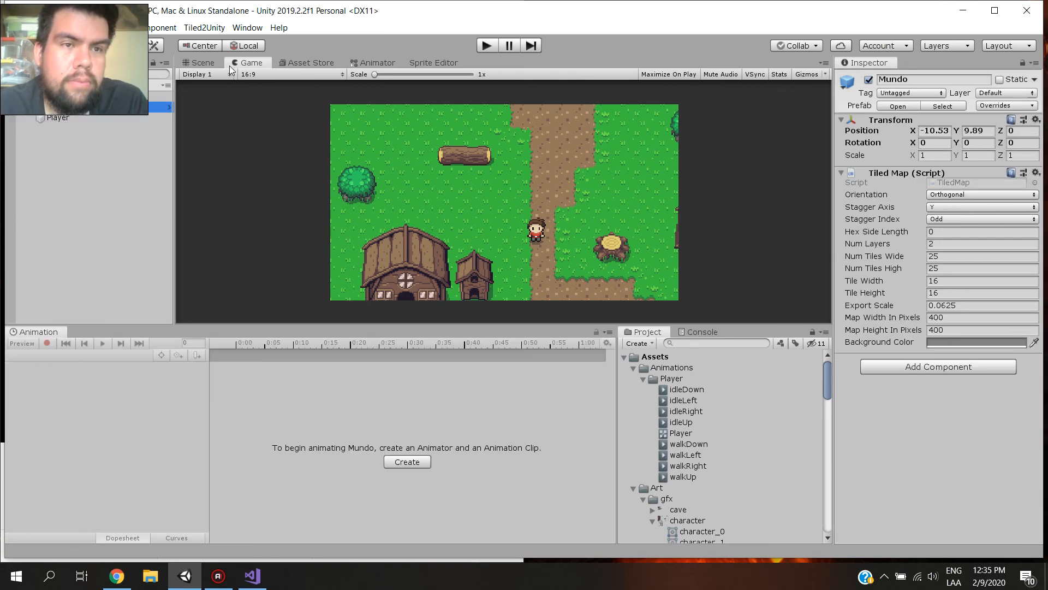
{"action": "left_click", "coordinate": [366, 64]}
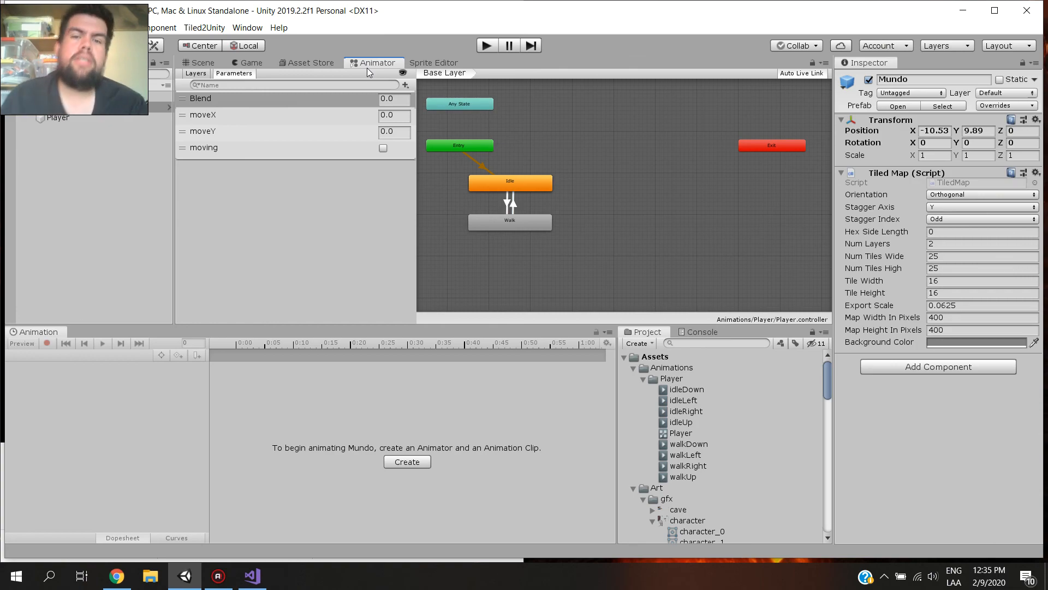
{"action": "left_click", "coordinate": [512, 226]}
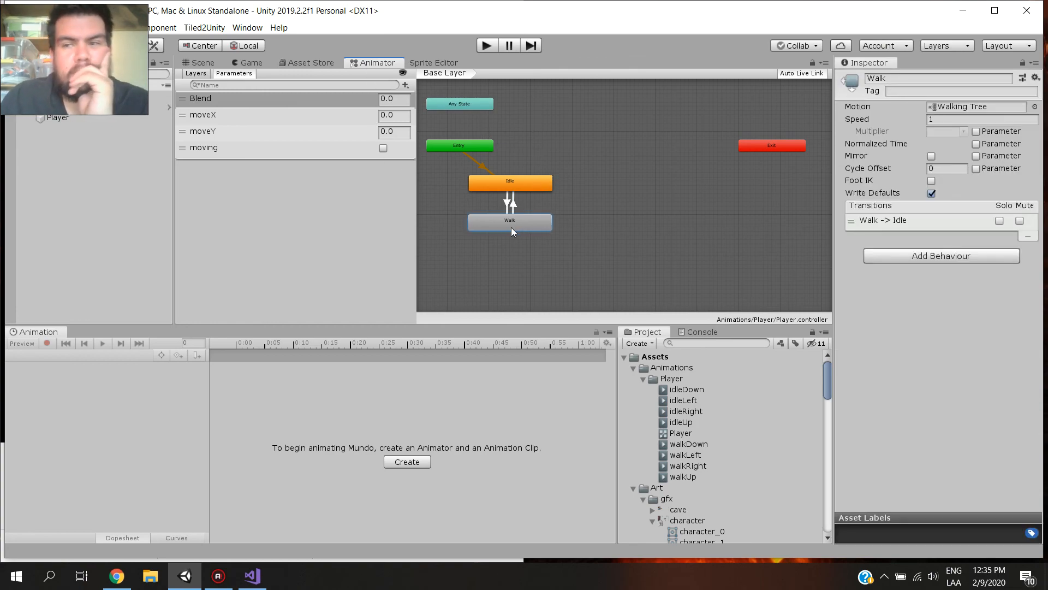
{"action": "double_click", "coordinate": [511, 227]}
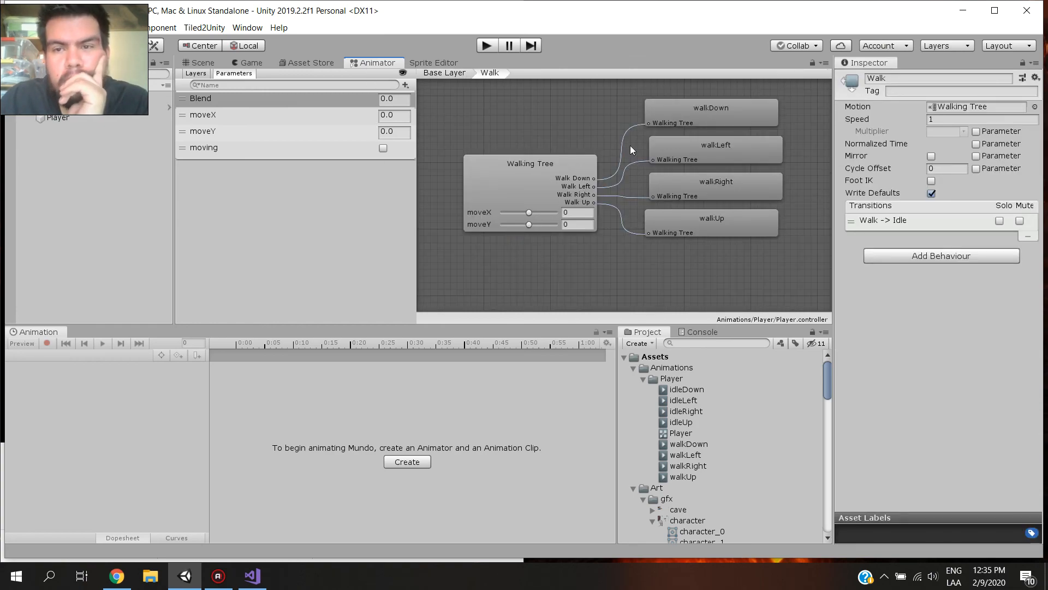
{"action": "left_click", "coordinate": [664, 108]}
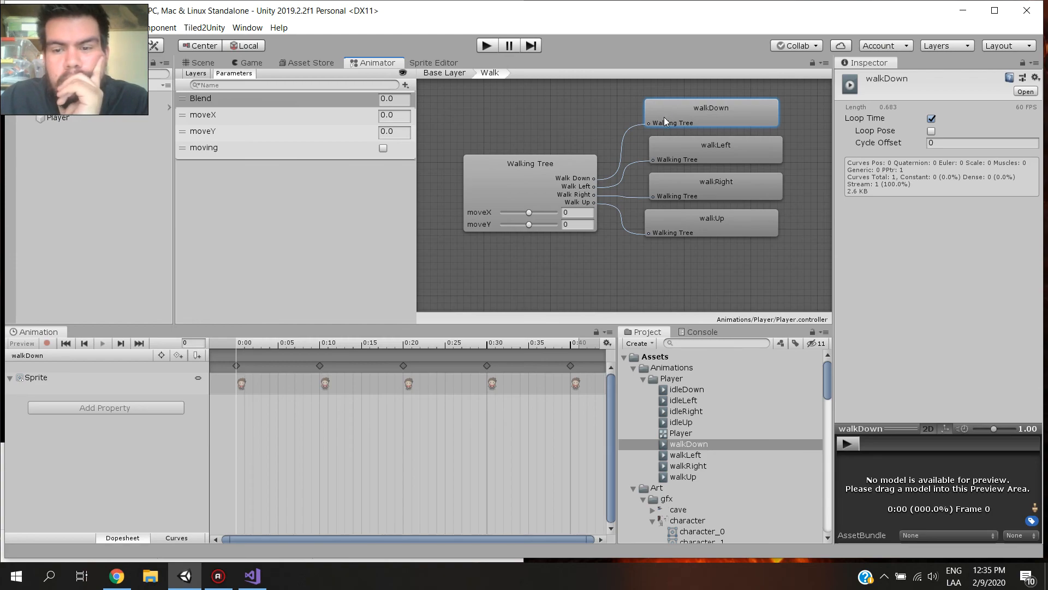
{"action": "left_click", "coordinate": [570, 167]}
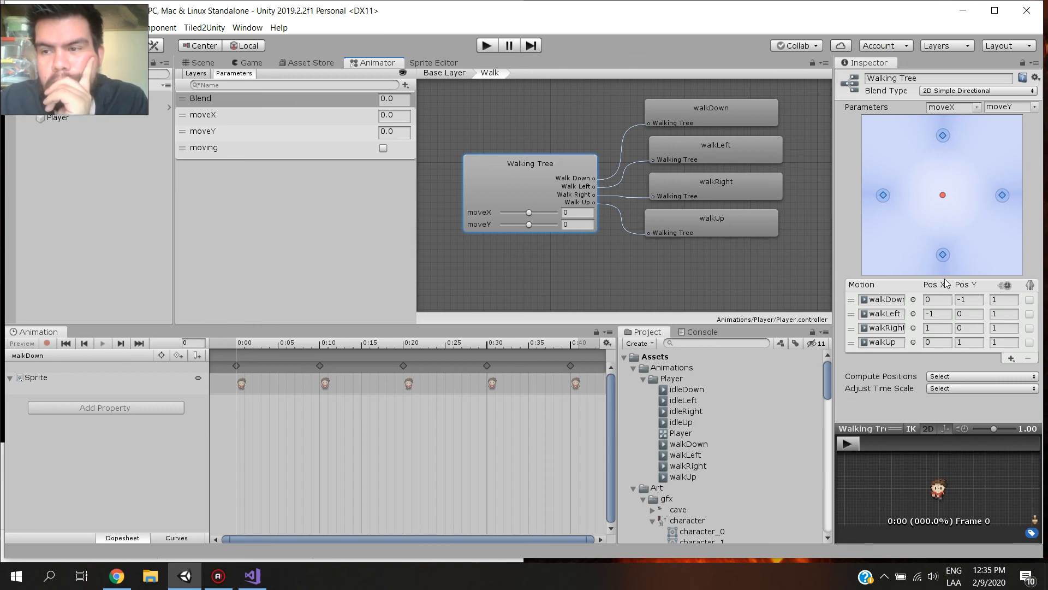
{"action": "left_click", "coordinate": [947, 299]}
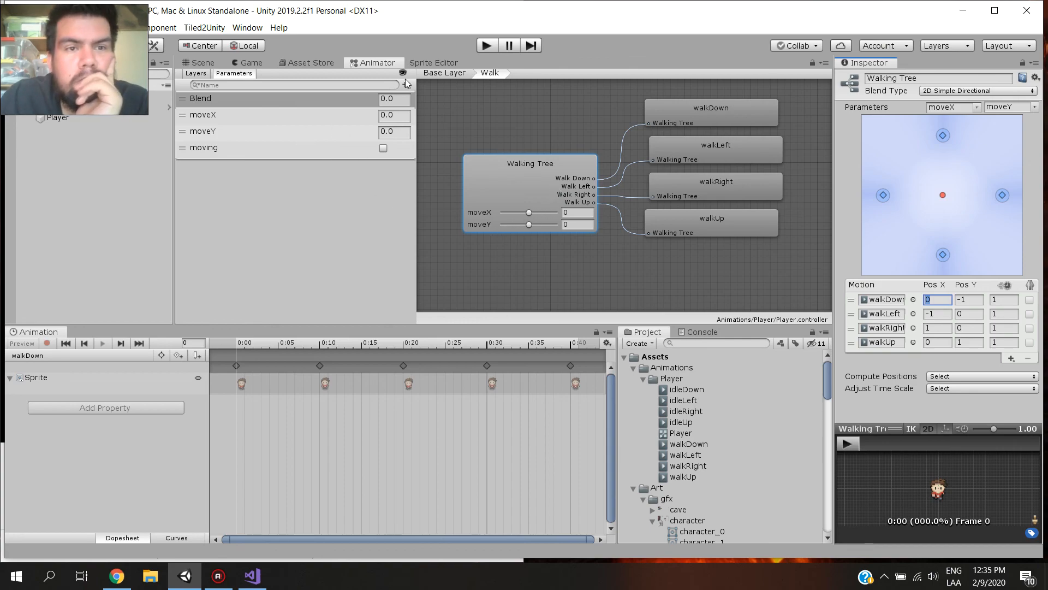
{"action": "left_click", "coordinate": [319, 64]}
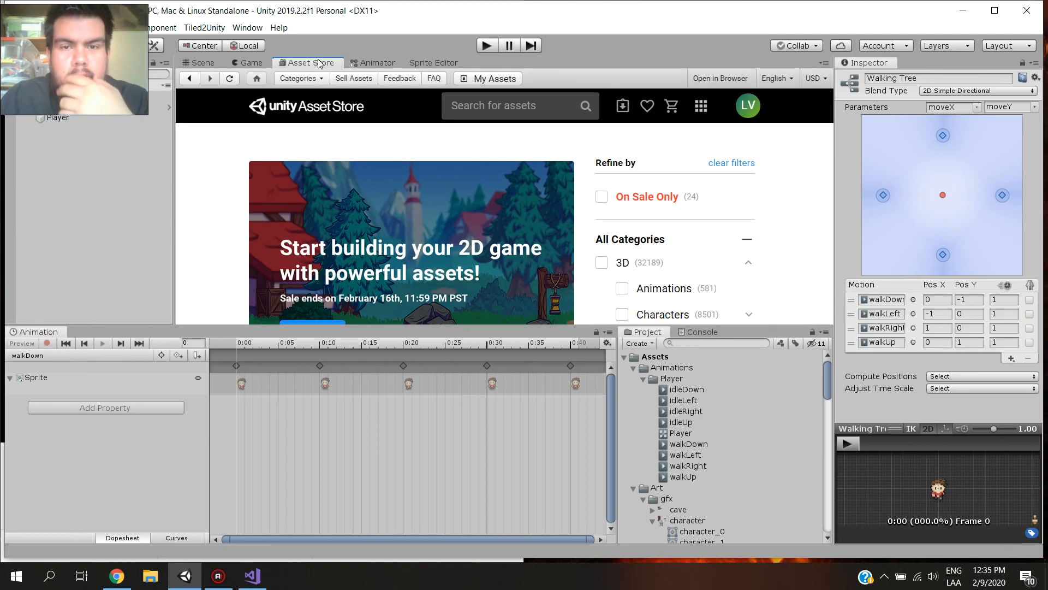
{"action": "left_click", "coordinate": [252, 63]}
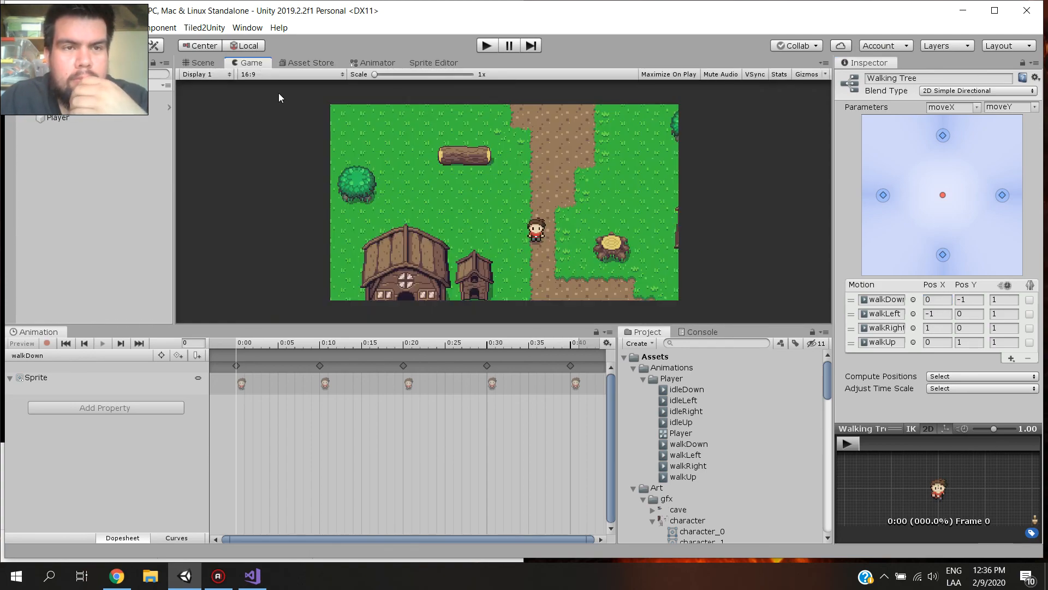
{"action": "left_click", "coordinate": [208, 68]}
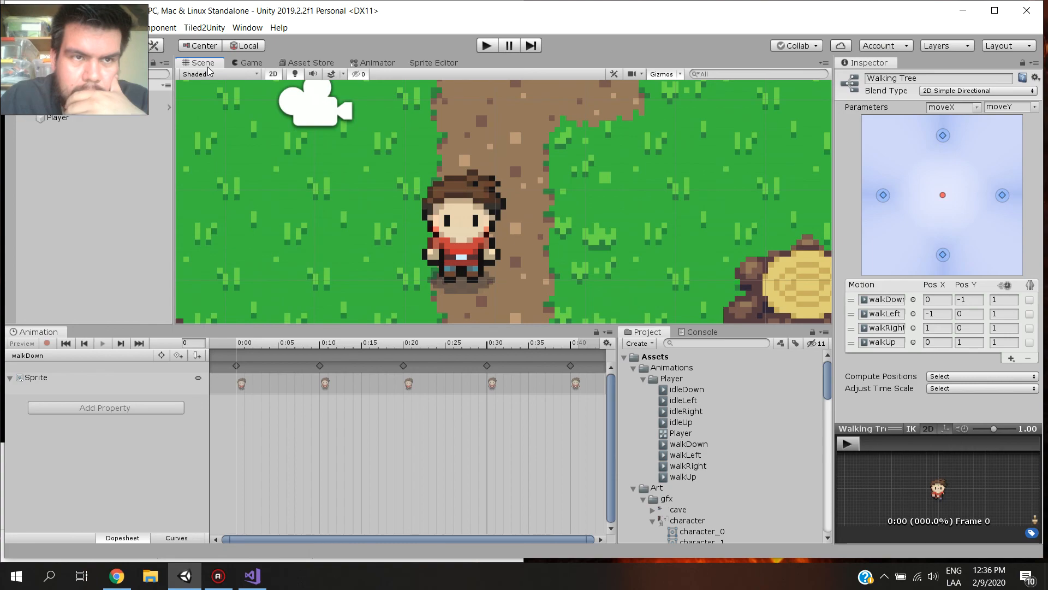
Switch to the tutorial video in Chrome and rewind it to the UpdateAnimationAndMove code at about 17:08
{"action": "left_click", "coordinate": [253, 577]}
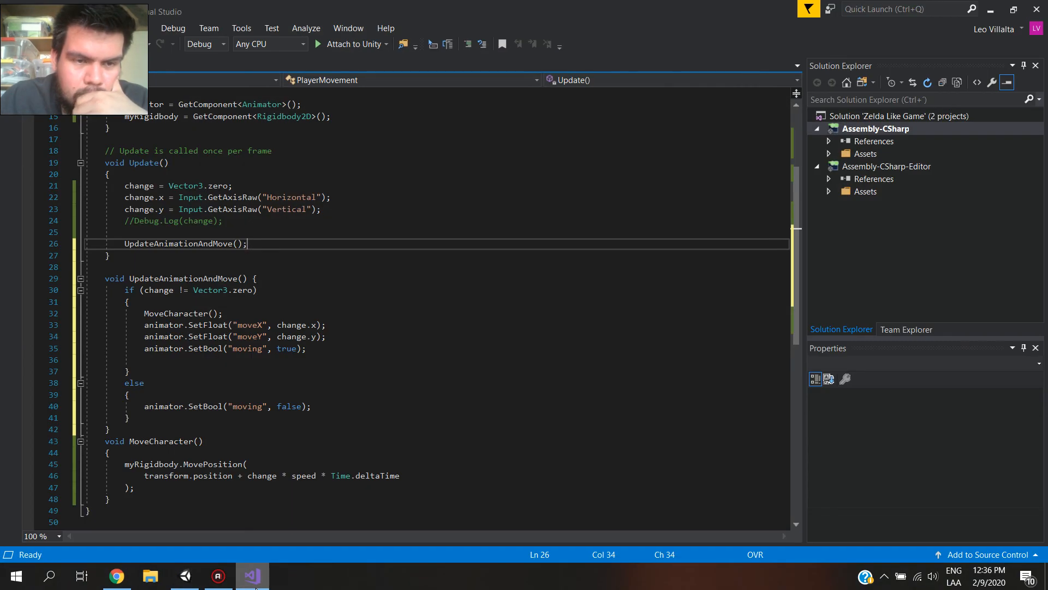
{"action": "left_click", "coordinate": [113, 578]}
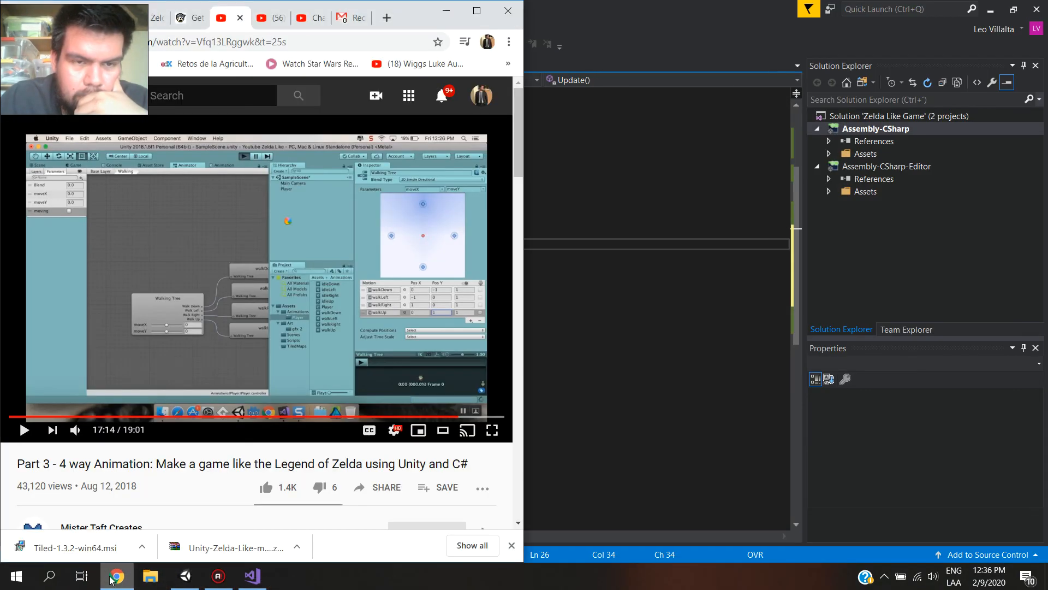
{"action": "left_click", "coordinate": [456, 418]}
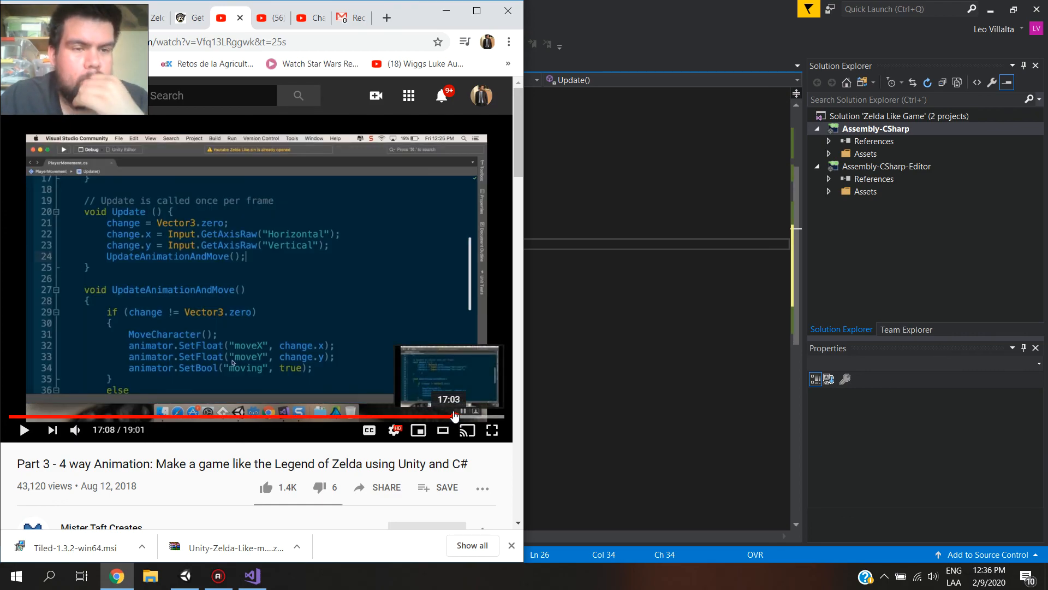
Switch to Visual Studio, check PlayerMovement.cs against the tutorial code, and save the script
{"action": "left_click", "coordinate": [245, 581]}
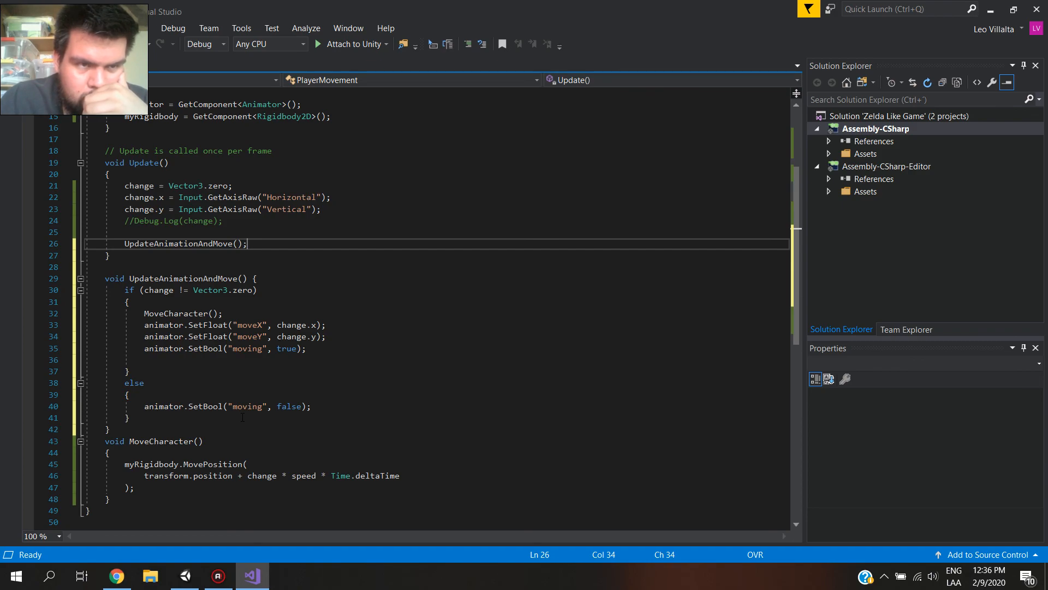
{"action": "scroll", "coordinate": [243, 417], "scroll_direction": "up", "scroll_amount": 4}
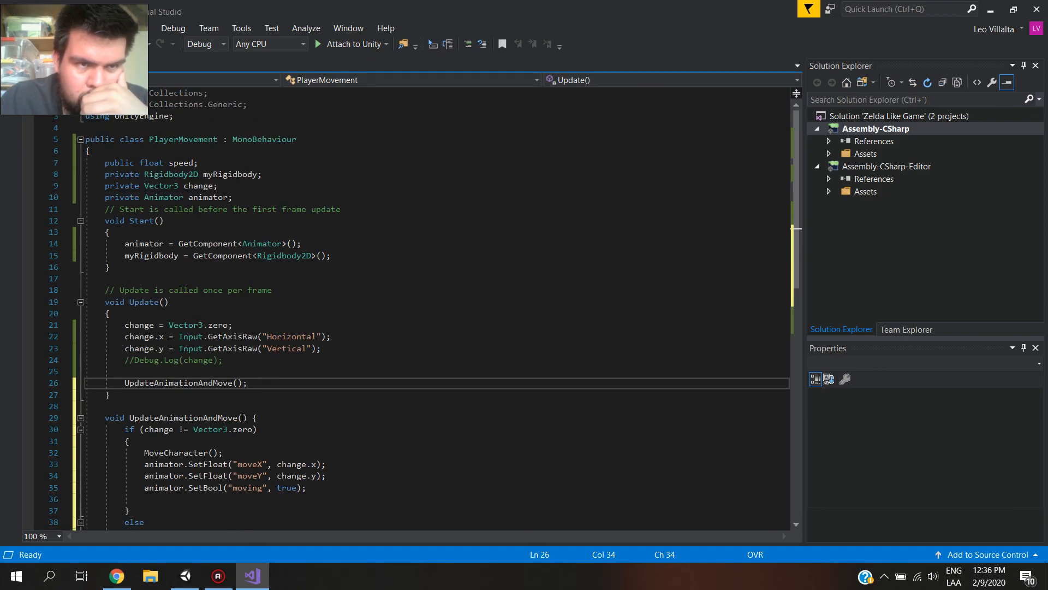
{"action": "scroll", "coordinate": [190, 426], "scroll_direction": "down", "scroll_amount": 4}
{"action": "left_click", "coordinate": [190, 426]}
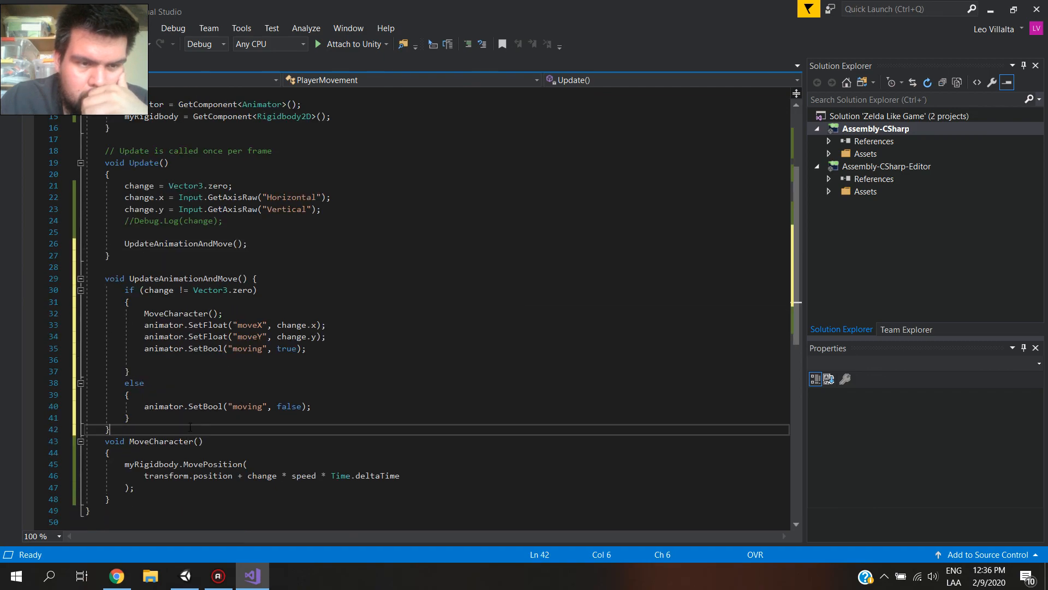
{"action": "left_click", "coordinate": [192, 420]}
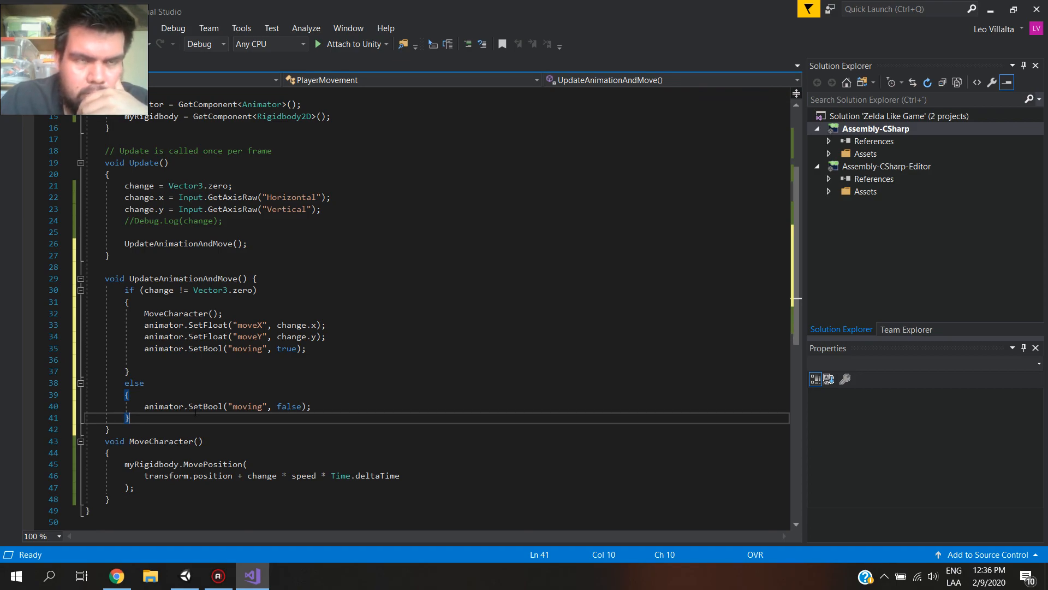
{"action": "key", "text": "ctrl+s"}
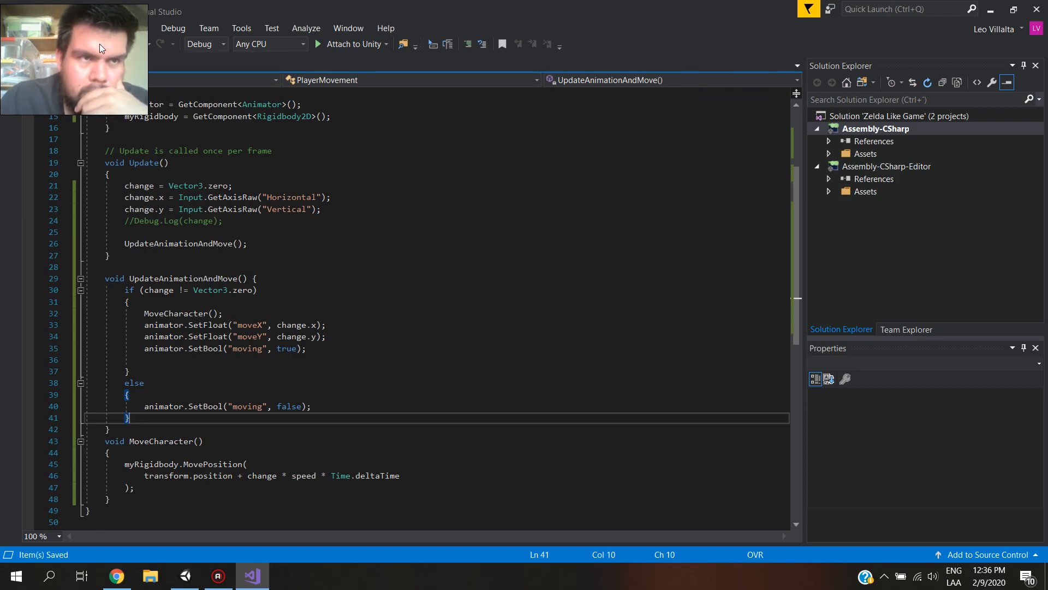
Switch to Unity, run the game with the saved script, walk the Player in all four directions, and stop it
{"action": "left_click", "coordinate": [186, 575]}
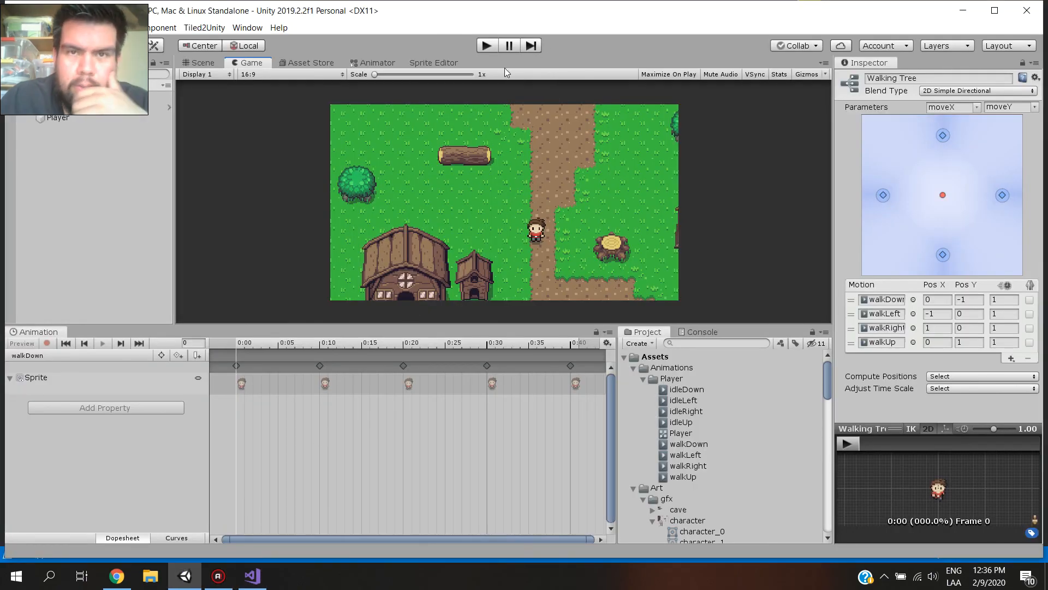
{"action": "left_click", "coordinate": [486, 47]}
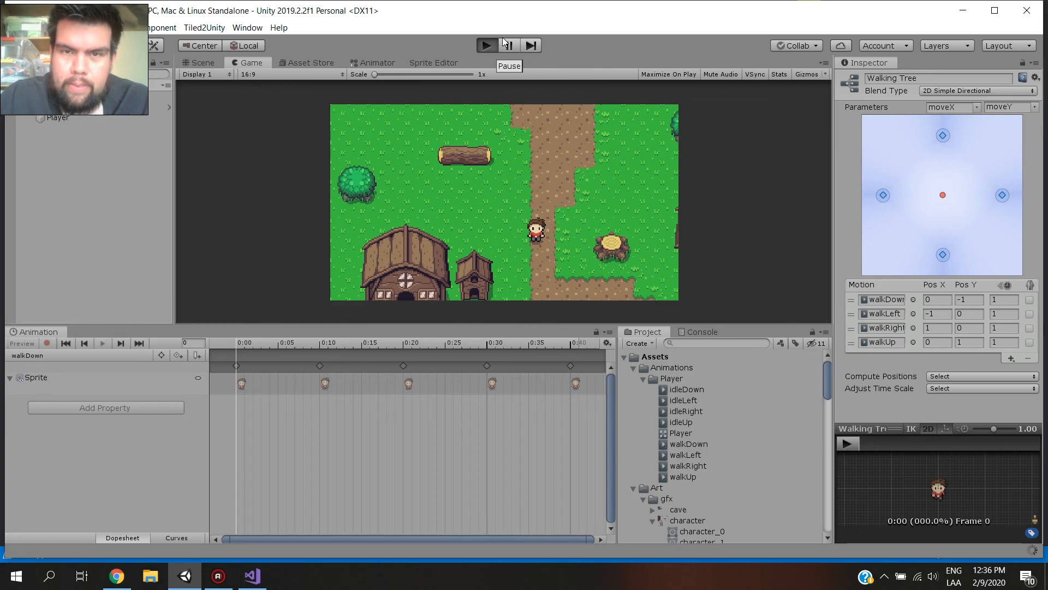
{"action": "key", "text": "Up"}
{"action": "key", "text": "Left"}
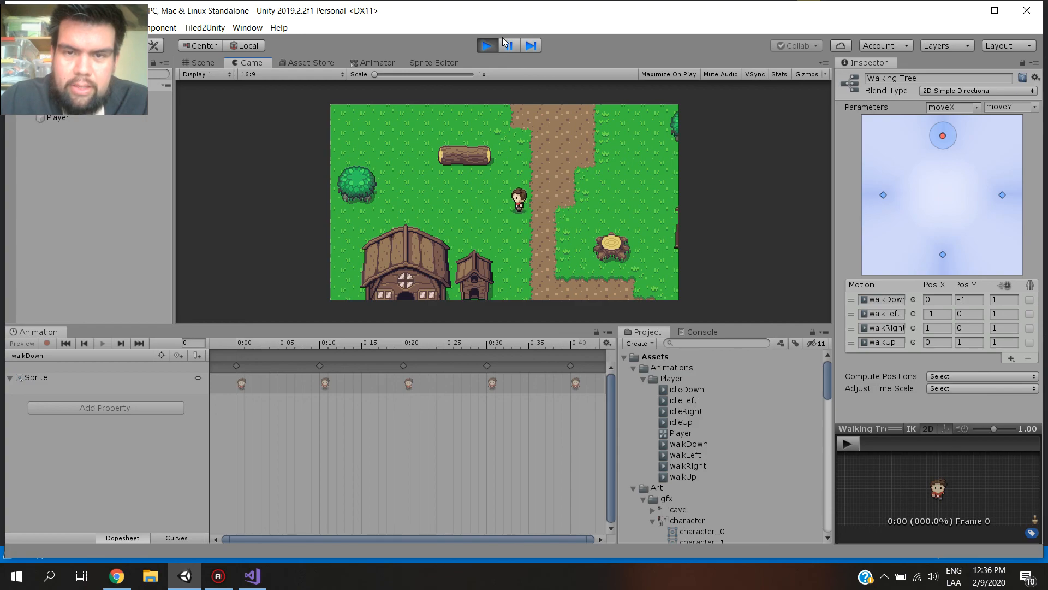
{"action": "key", "text": "Right"}
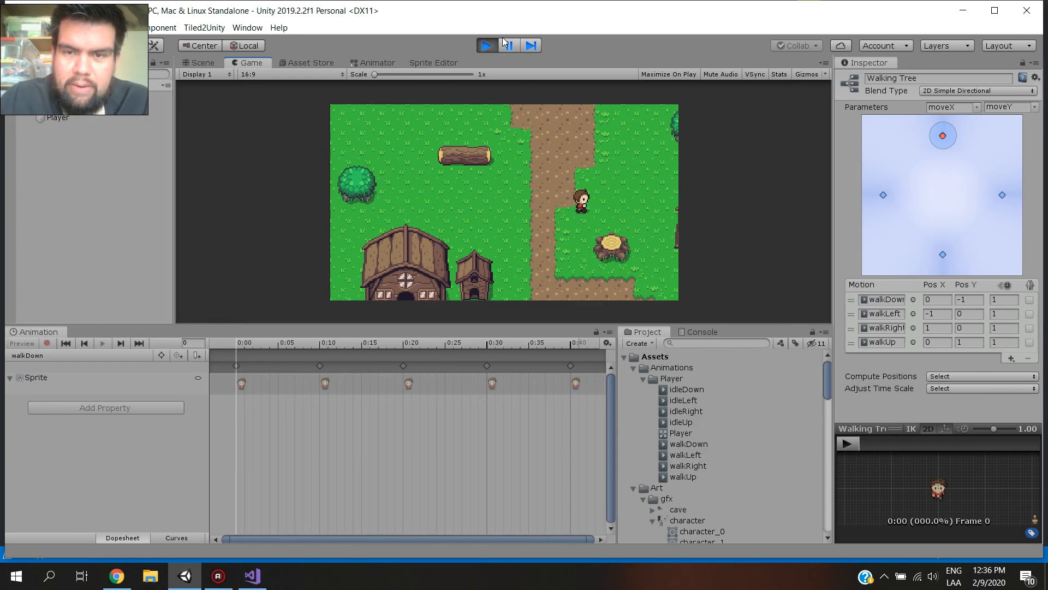
{"action": "key", "text": "Left"}
{"action": "key", "text": "Down"}
{"action": "key", "text": "Up"}
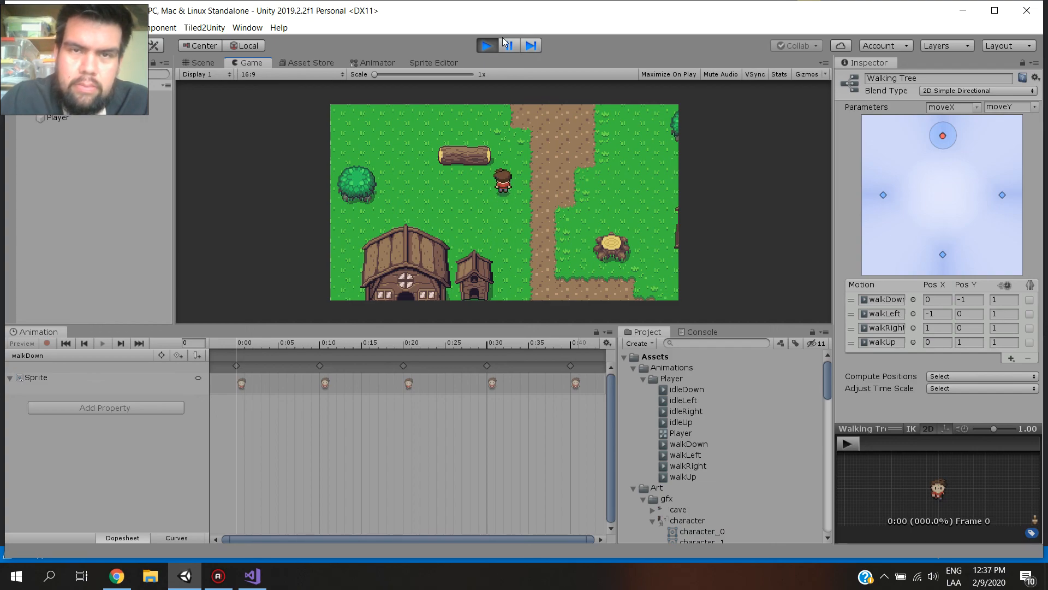
{"action": "left_click", "coordinate": [488, 46]}
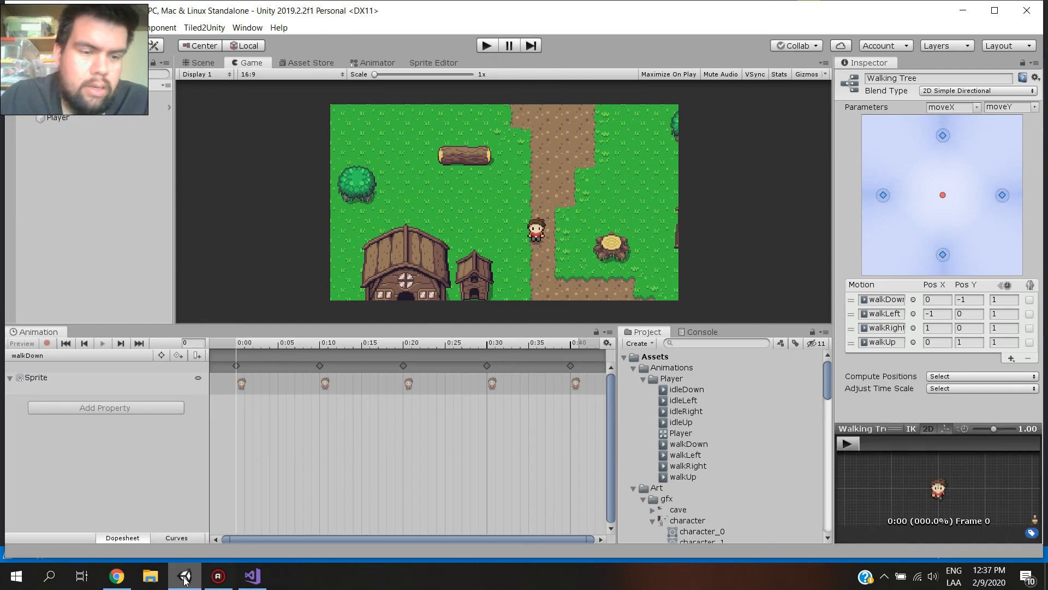
Switch to the tutorial video in Chrome, resume and enlarge it, and watch how the Idle and Walking transitions are configured
{"action": "left_click", "coordinate": [116, 576]}
{"action": "left_click", "coordinate": [221, 358]}
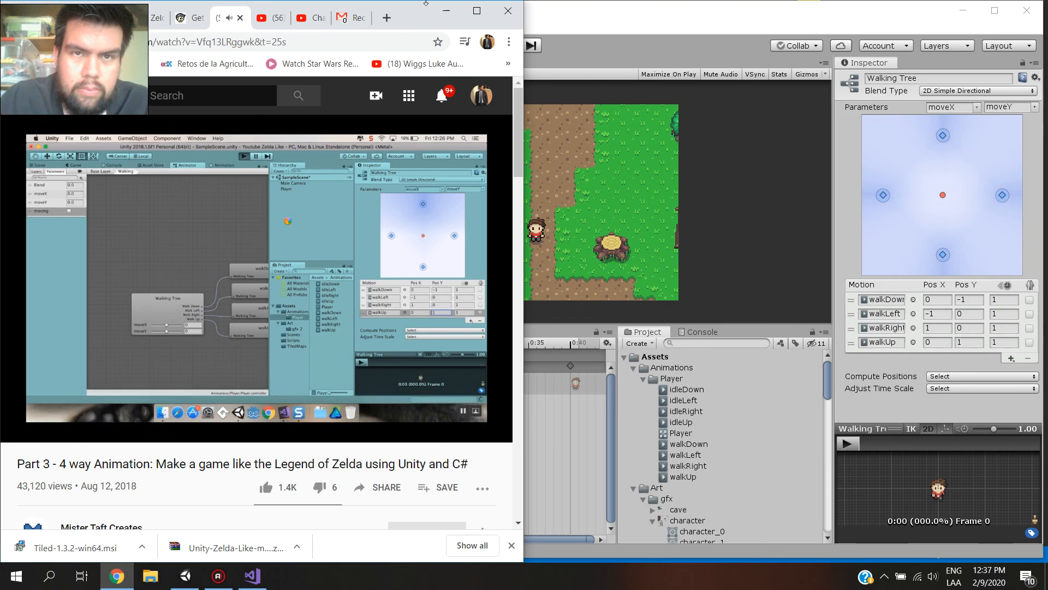
{"action": "left_click", "coordinate": [476, 11]}
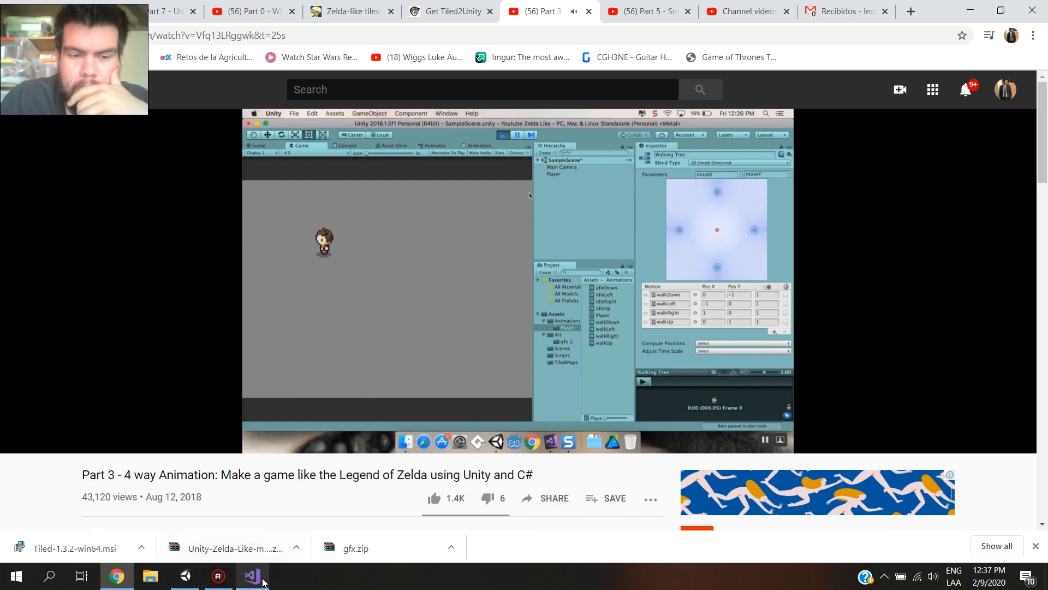
{"action": "mouse_move", "coordinate": [263, 581]}
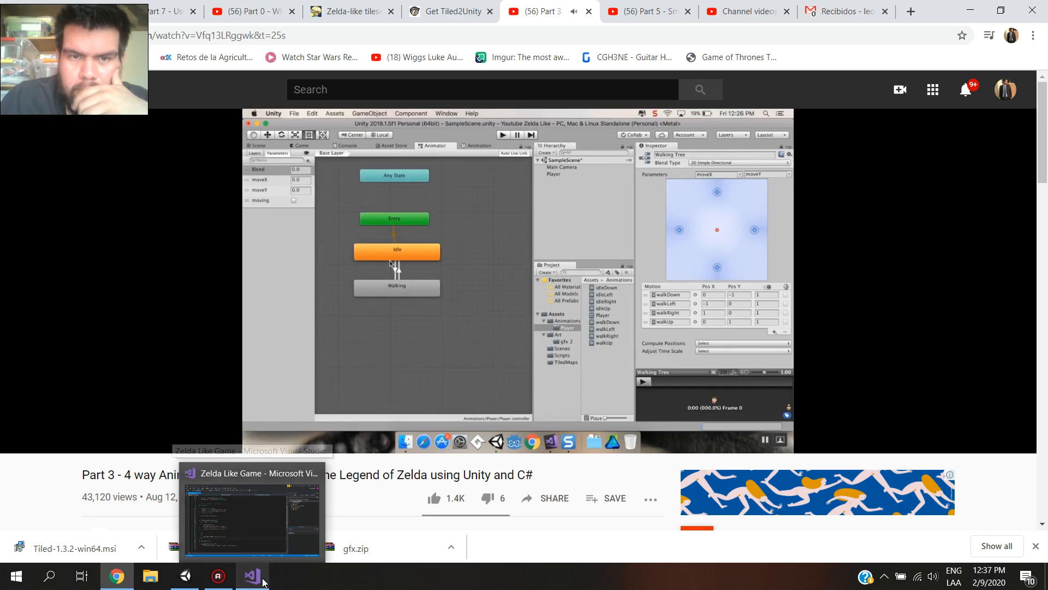
{"action": "mouse_move", "coordinate": [200, 576]}
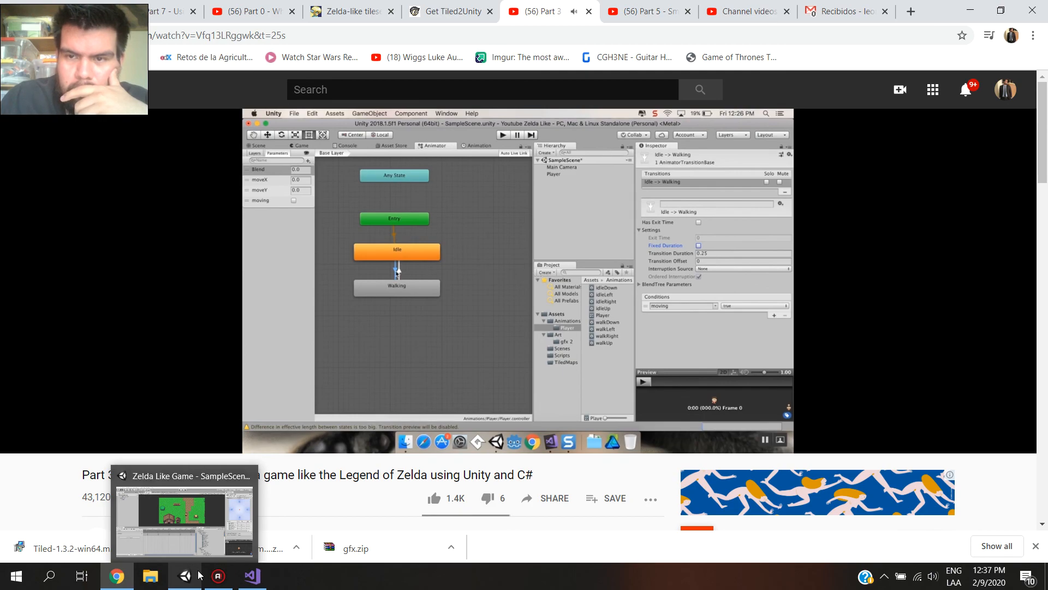
Switch to Unity and turn off Has Exit Time and Fixed Duration for the Idle -> Walk transition in the Animator's Base Layer
{"action": "left_click", "coordinate": [199, 575]}
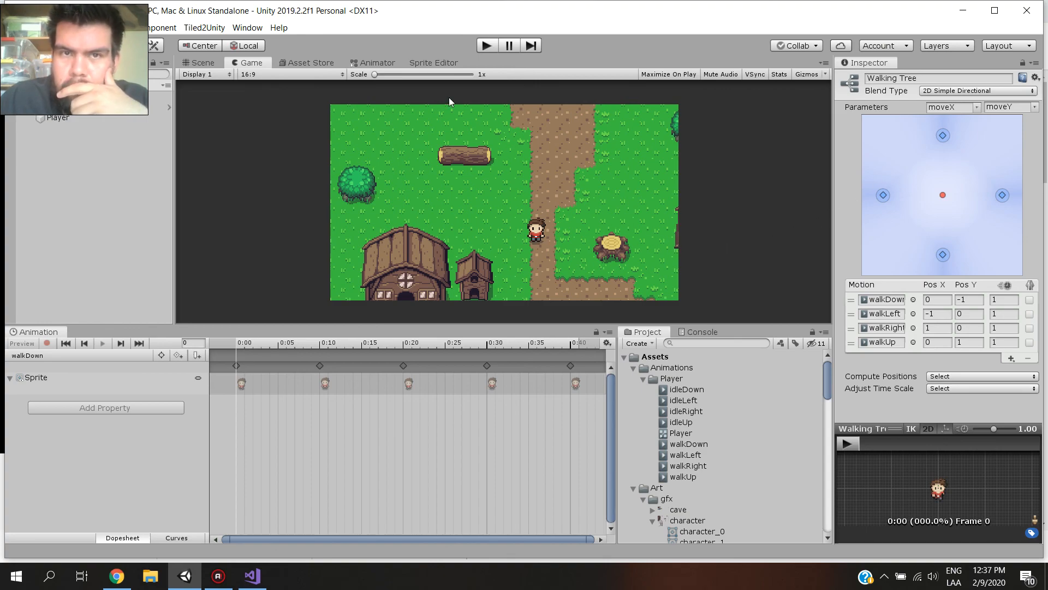
{"action": "left_click", "coordinate": [371, 63]}
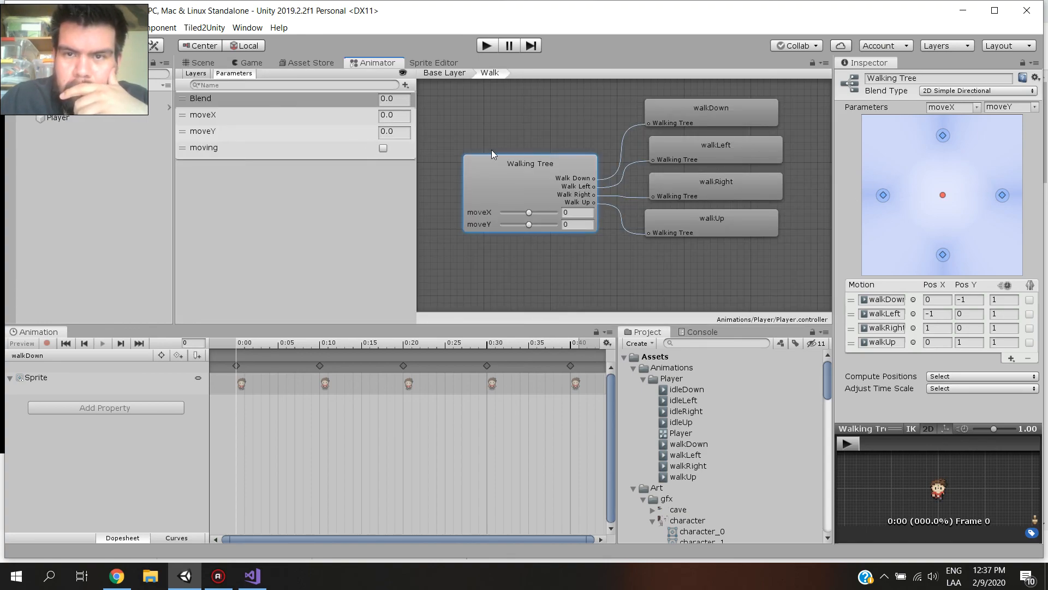
{"action": "left_click", "coordinate": [440, 74]}
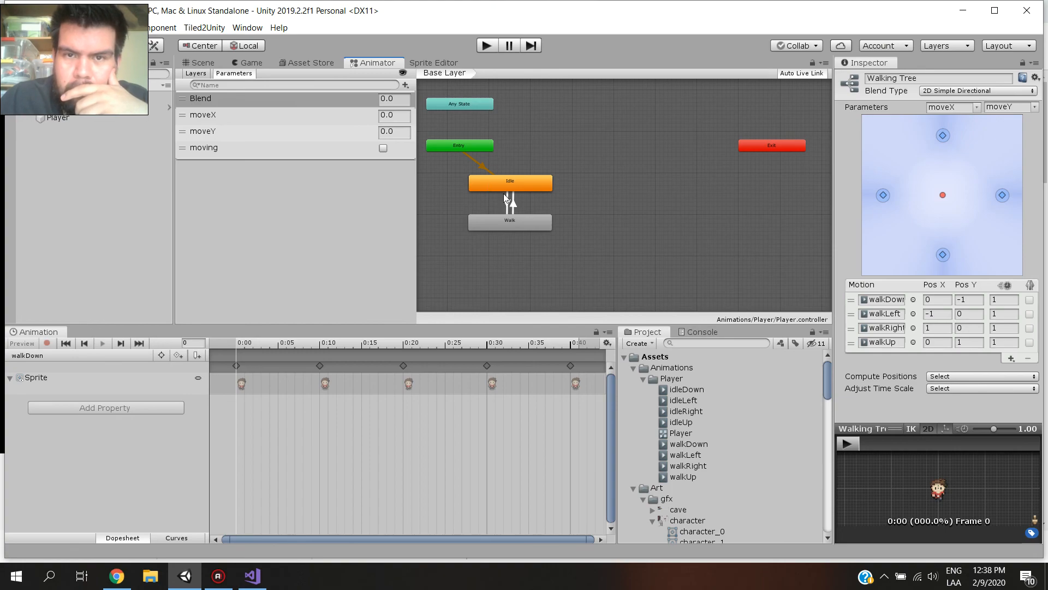
{"action": "left_click", "coordinate": [506, 198]}
{"action": "left_click", "coordinate": [931, 186]}
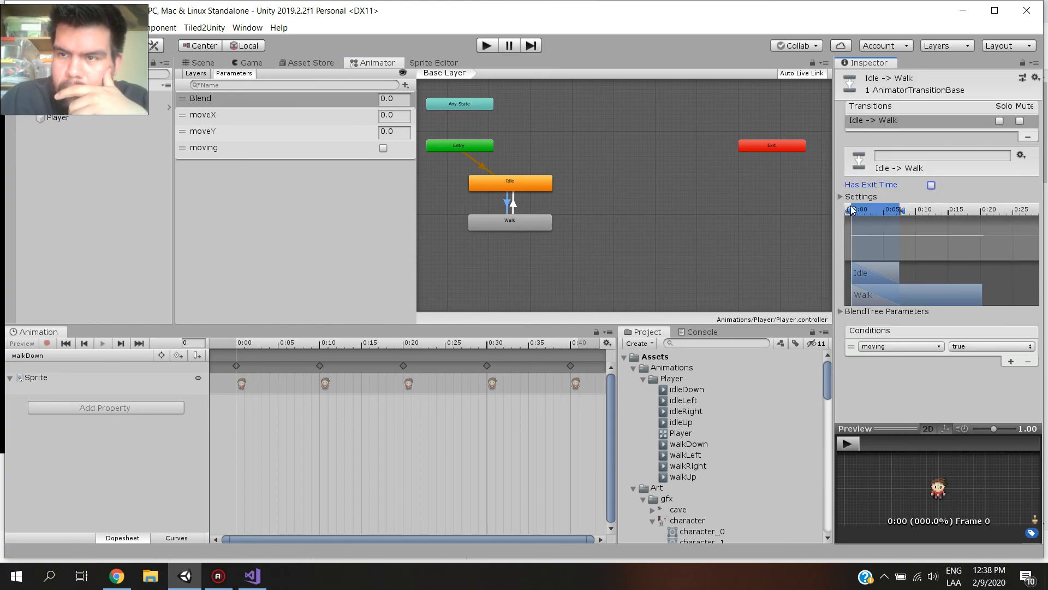
{"action": "left_click", "coordinate": [841, 198]}
{"action": "left_click", "coordinate": [932, 222]}
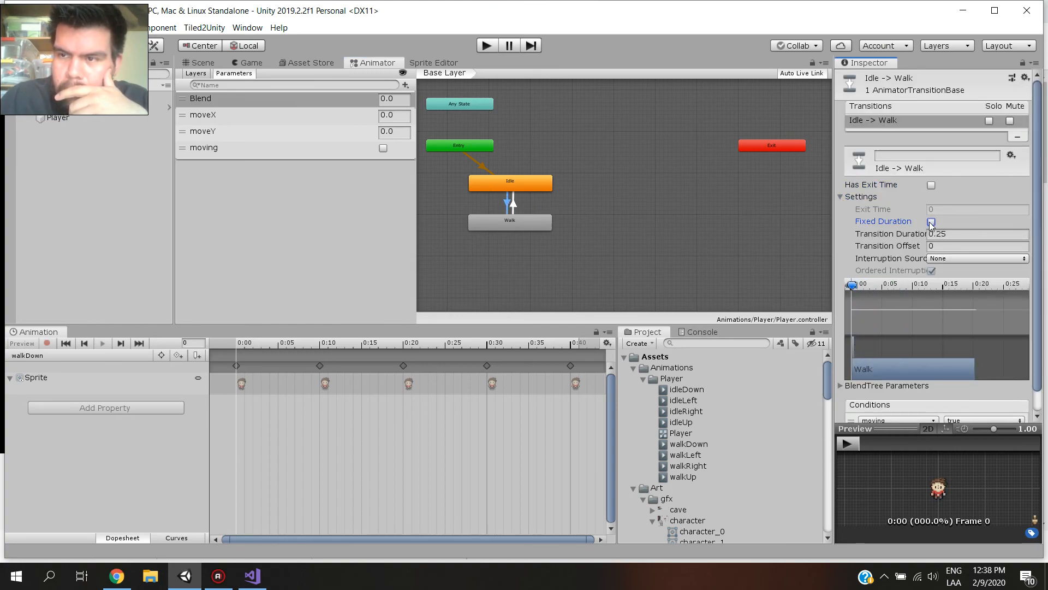
Turn off Has Exit Time and Fixed Duration for the Walk -> Idle transition
{"action": "left_click", "coordinate": [516, 204]}
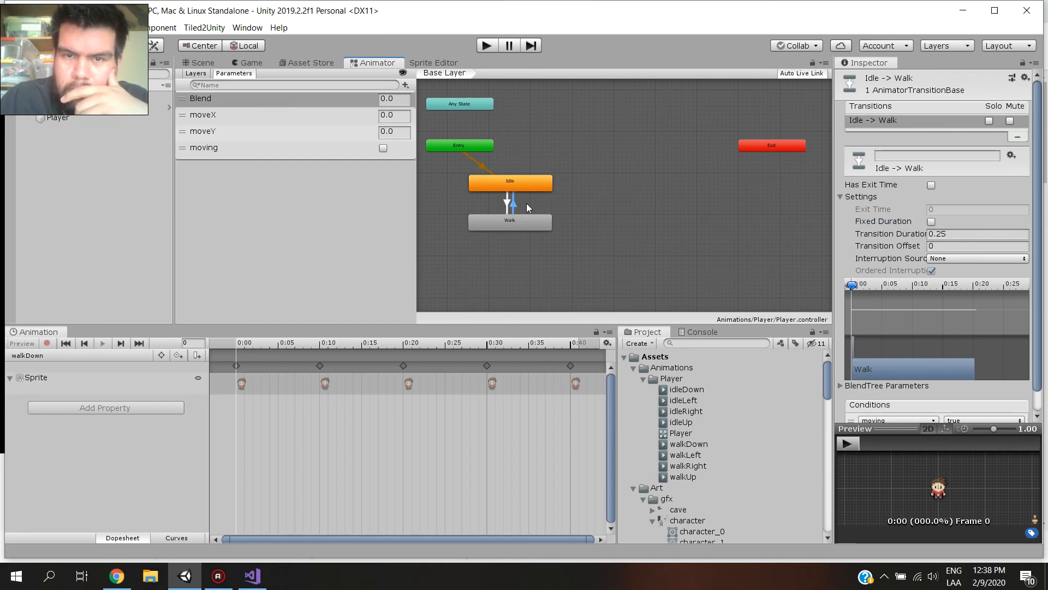
{"action": "left_click", "coordinate": [931, 186]}
{"action": "left_click", "coordinate": [931, 222]}
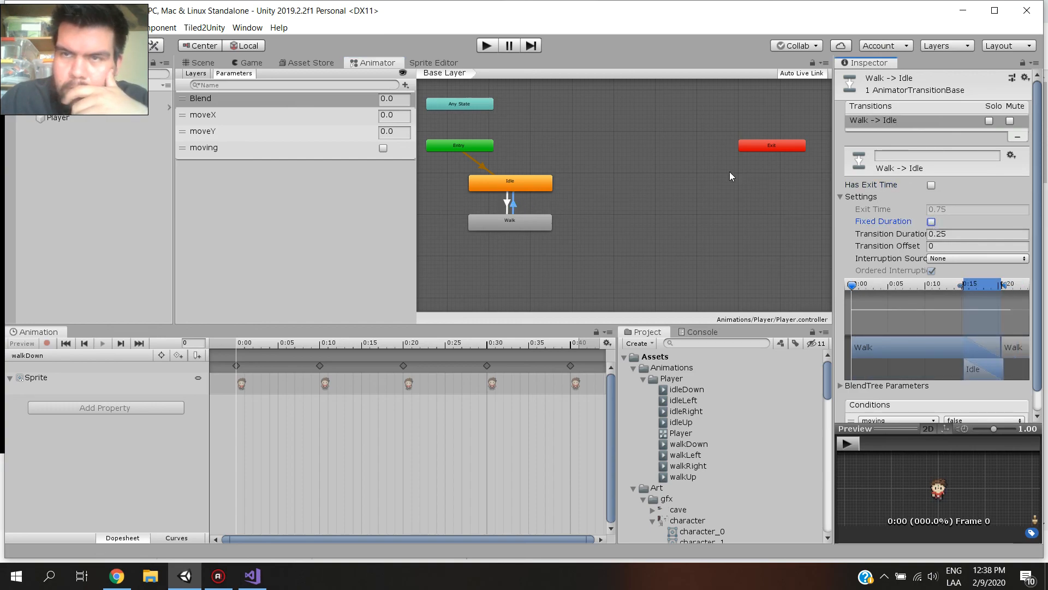
Run the game and walk the Player repeatedly in all four directions to test the changed transitions
{"action": "left_click", "coordinate": [487, 46]}
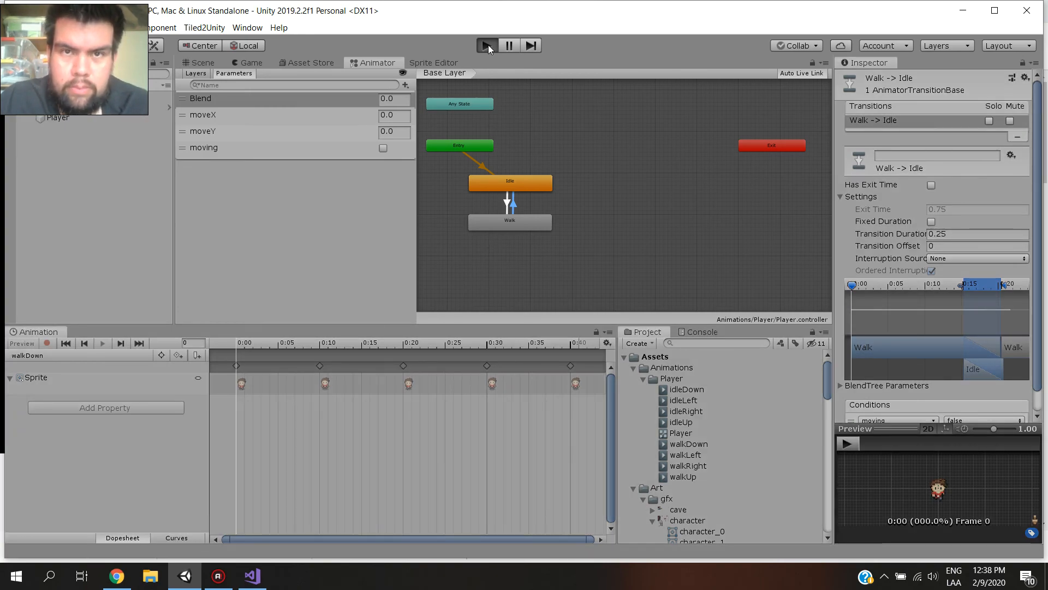
{"action": "key", "text": "Right"}
{"action": "key", "text": "Up"}
{"action": "key", "text": "Left"}
{"action": "key", "text": "Right"}
{"action": "key", "text": "Up"}
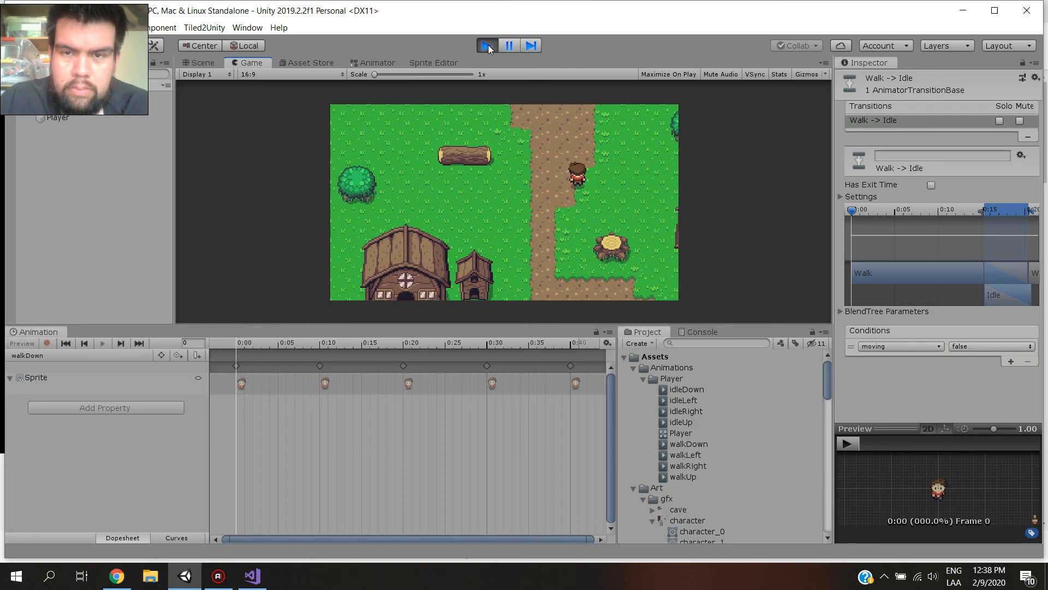
{"action": "key", "text": "Down"}
{"action": "key", "text": "Left"}
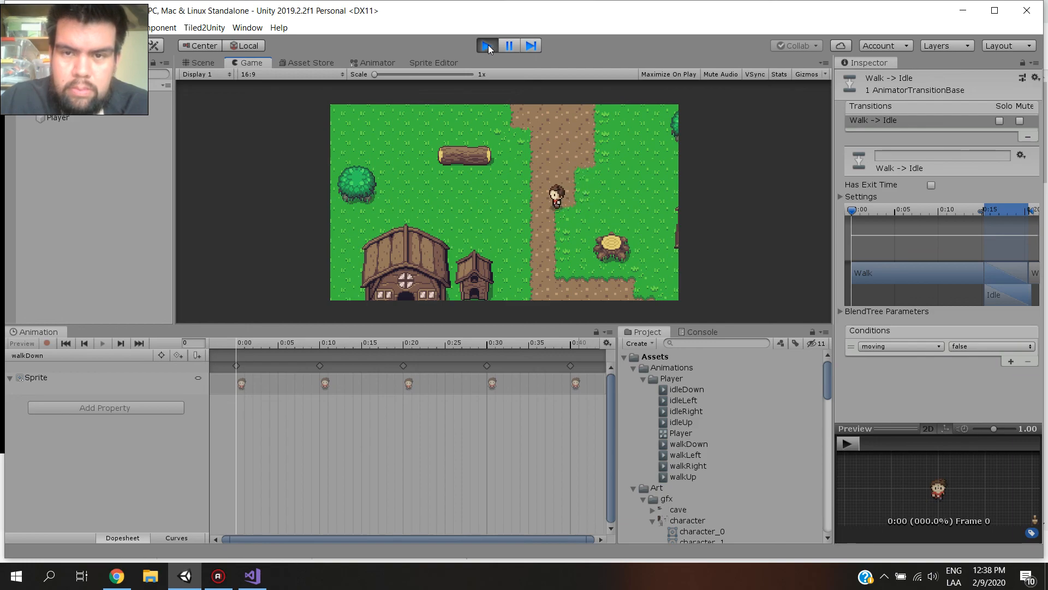
{"action": "key", "text": "Right"}
{"action": "key", "text": "Down"}
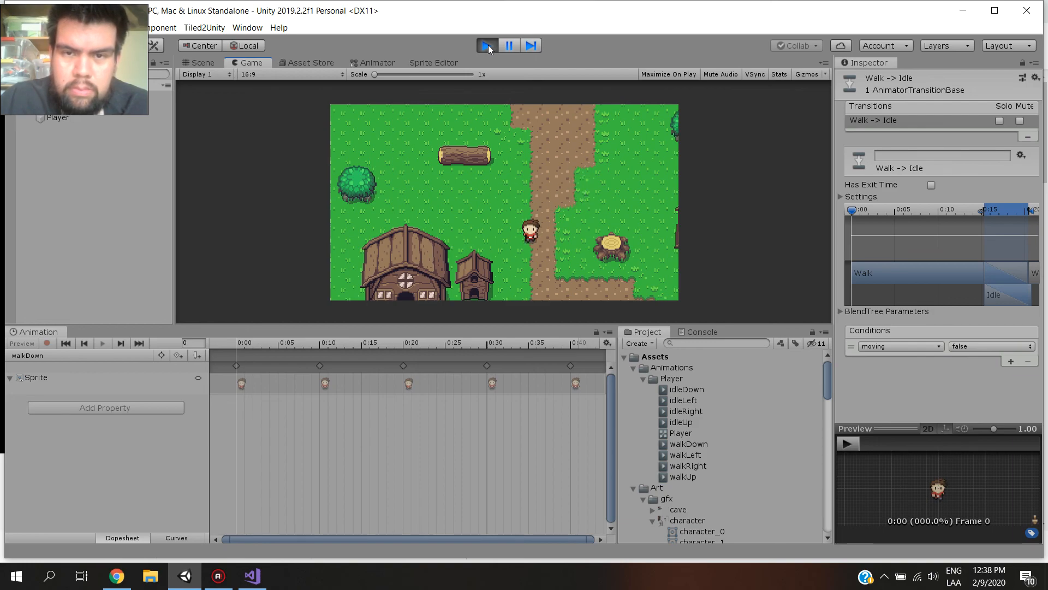
{"action": "key", "text": "Up"}
{"action": "key", "text": "Left"}
{"action": "key", "text": "Right"}
{"action": "key", "text": "Down"}
{"action": "key", "text": "Right"}
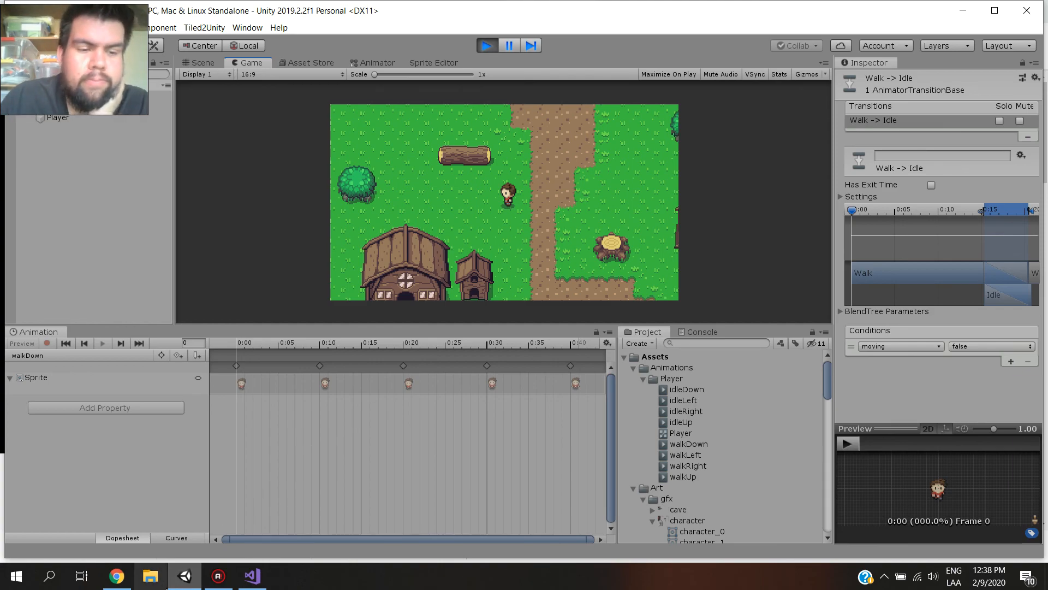
Switch to the tutorial video in Chrome and pause it at about 18:39
{"action": "mouse_move", "coordinate": [188, 573]}
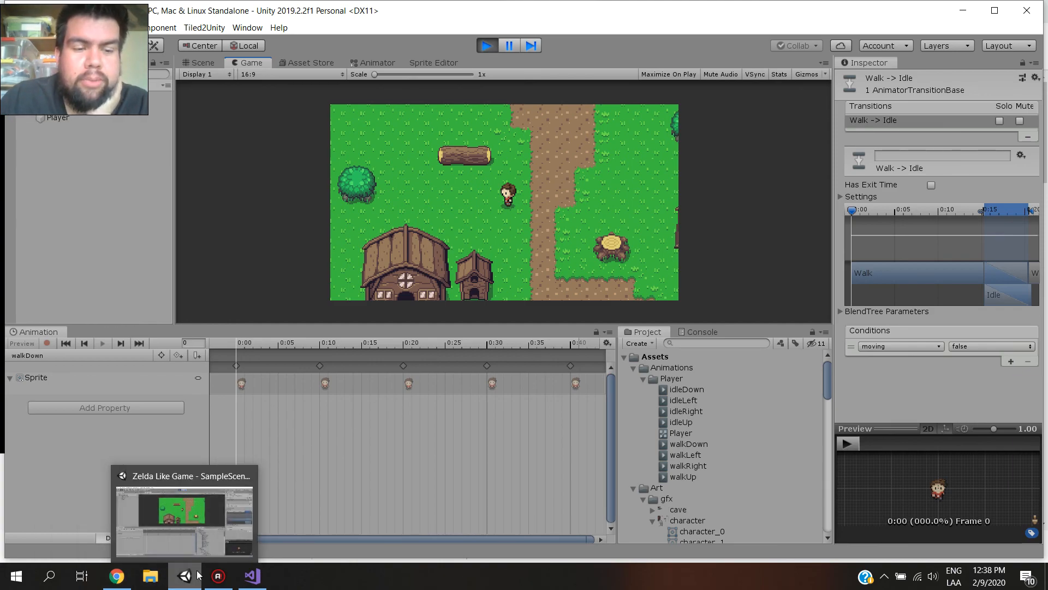
{"action": "left_click", "coordinate": [116, 576]}
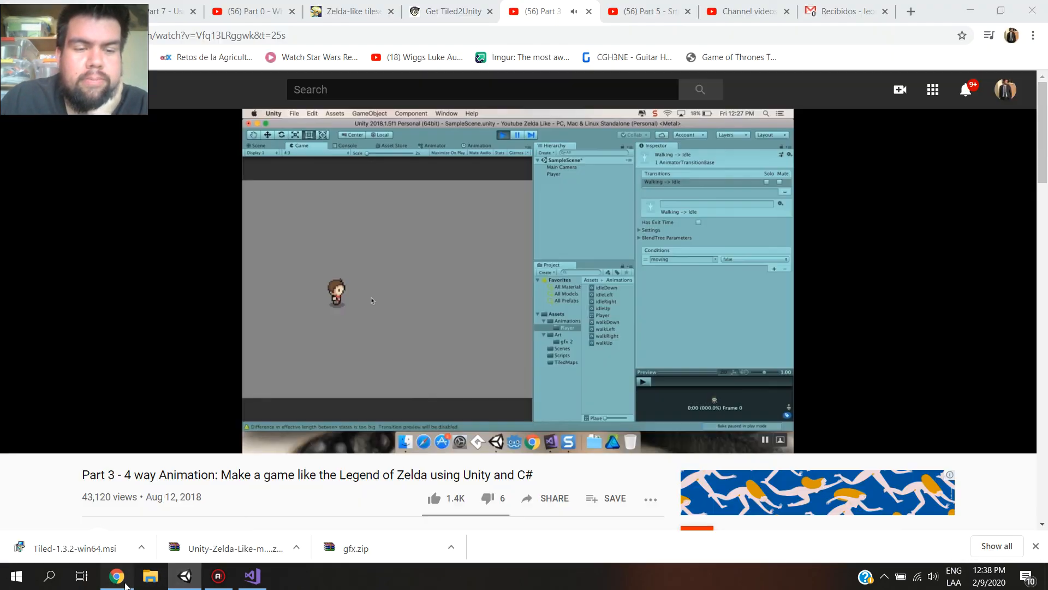
{"action": "left_click", "coordinate": [282, 354]}
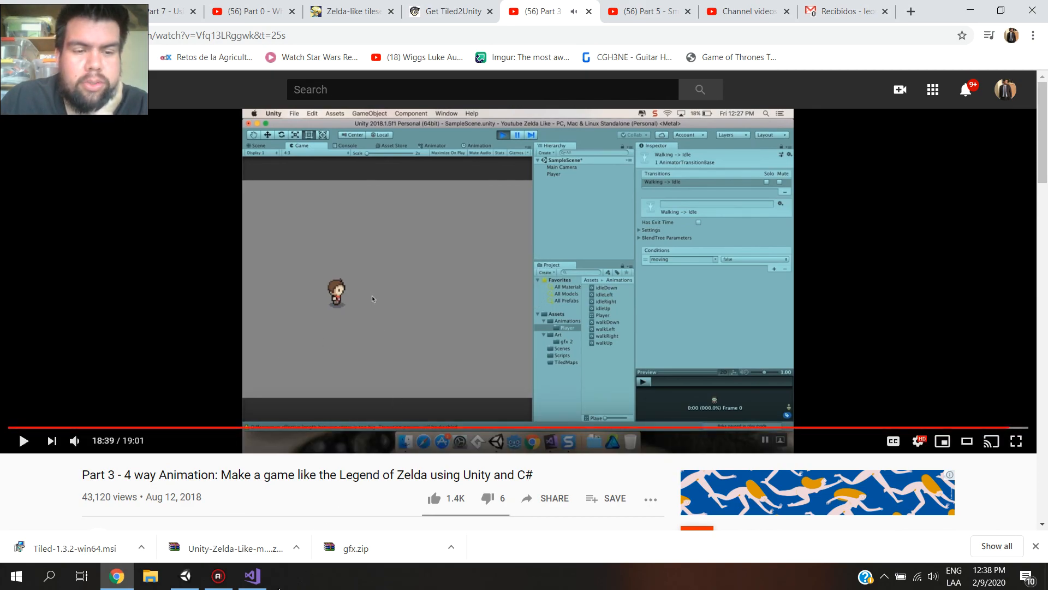
{"action": "left_click", "coordinate": [231, 582]}
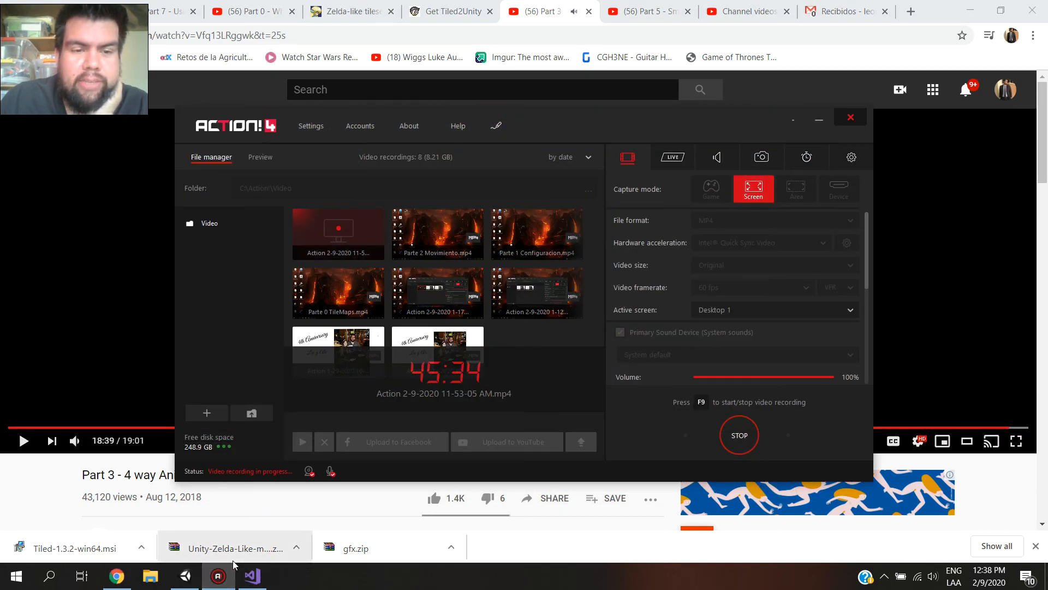